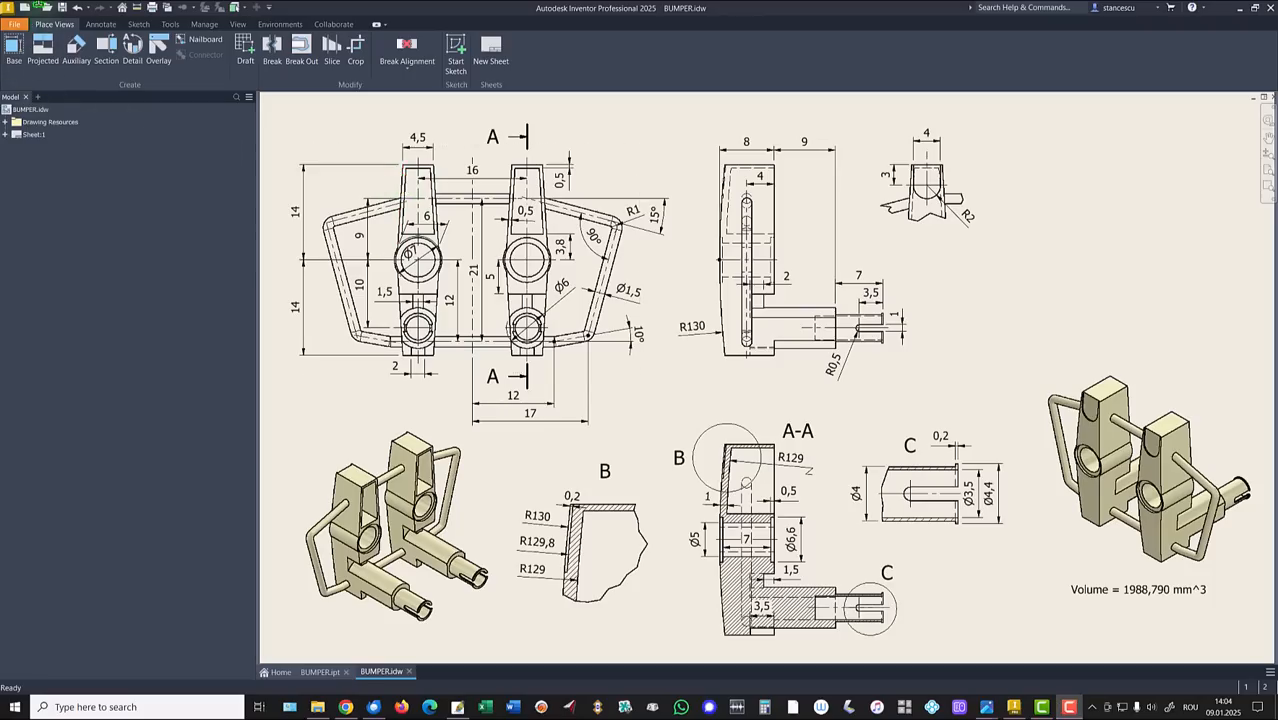
Create a new part from the metric Standard (mm).ipt template and start a 2D sketch on the front XY plane.
click(27, 8)
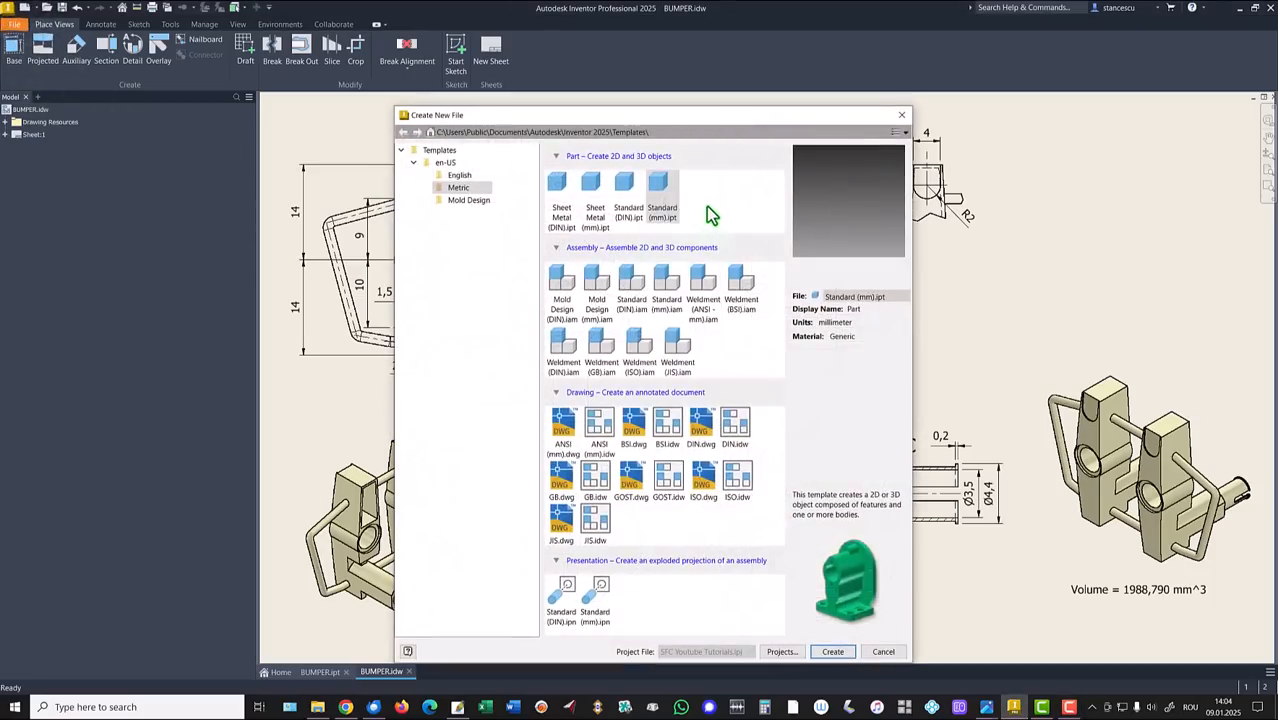
double_click(660, 195)
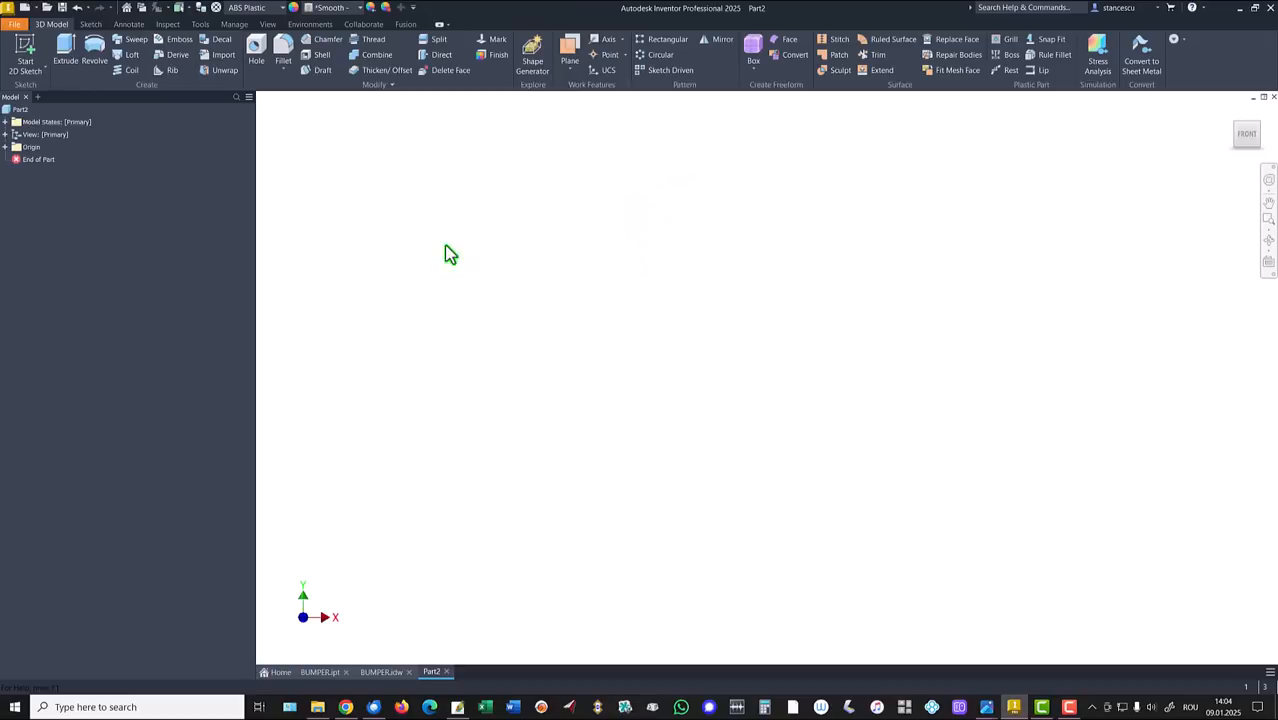
click(25, 52)
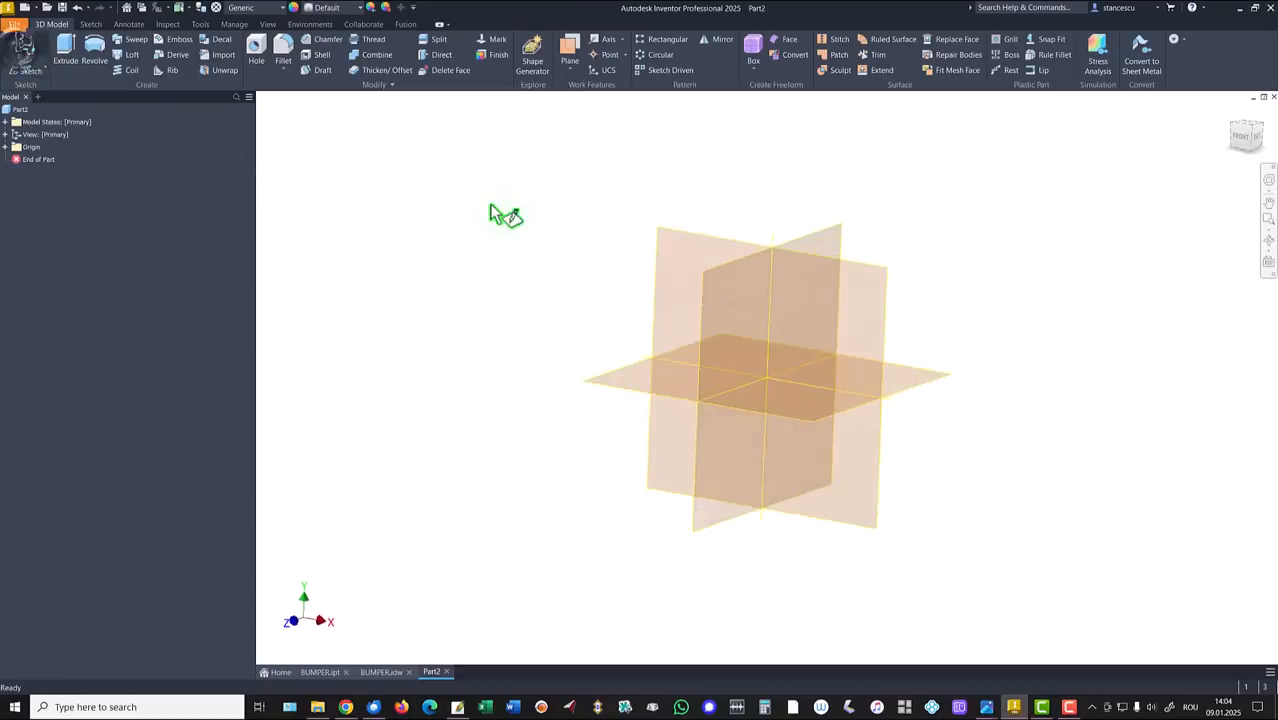
click(727, 209)
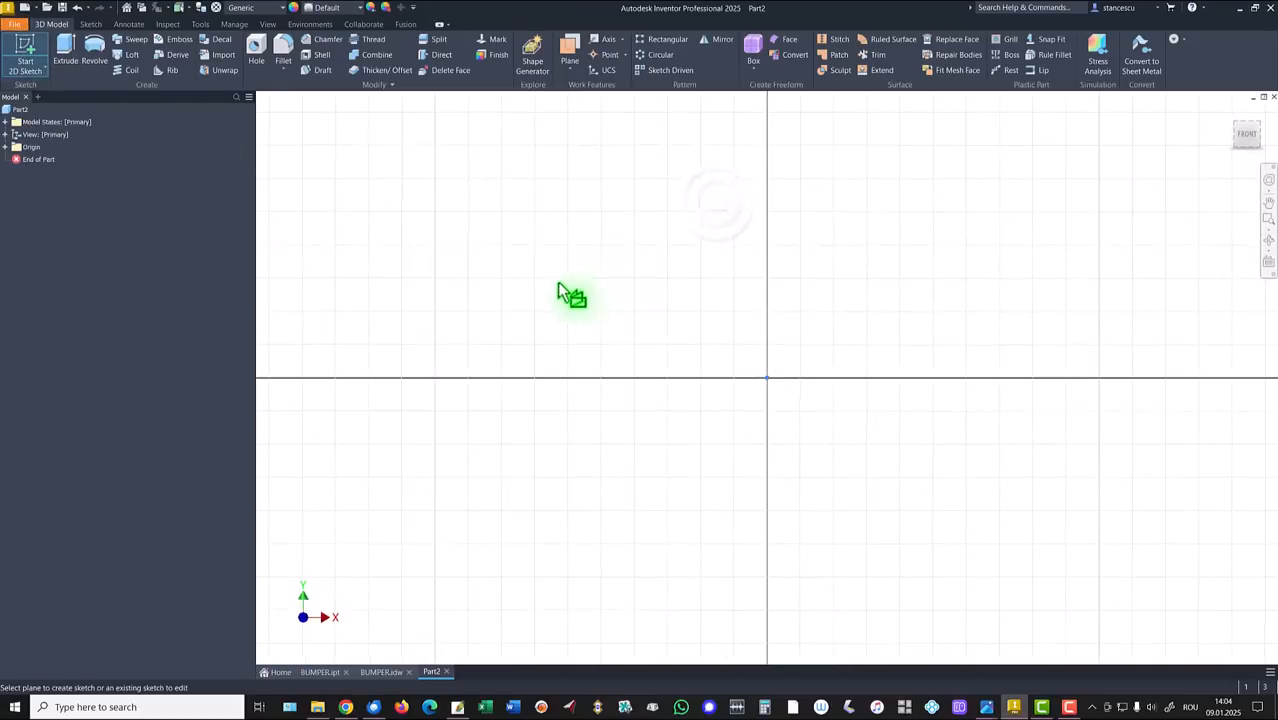
Sketch a closed six-line half outline from the origin, about 21.5 mm wide and 26.7 mm tall, with horizontal ends and a vertical closing line.
click(66, 50)
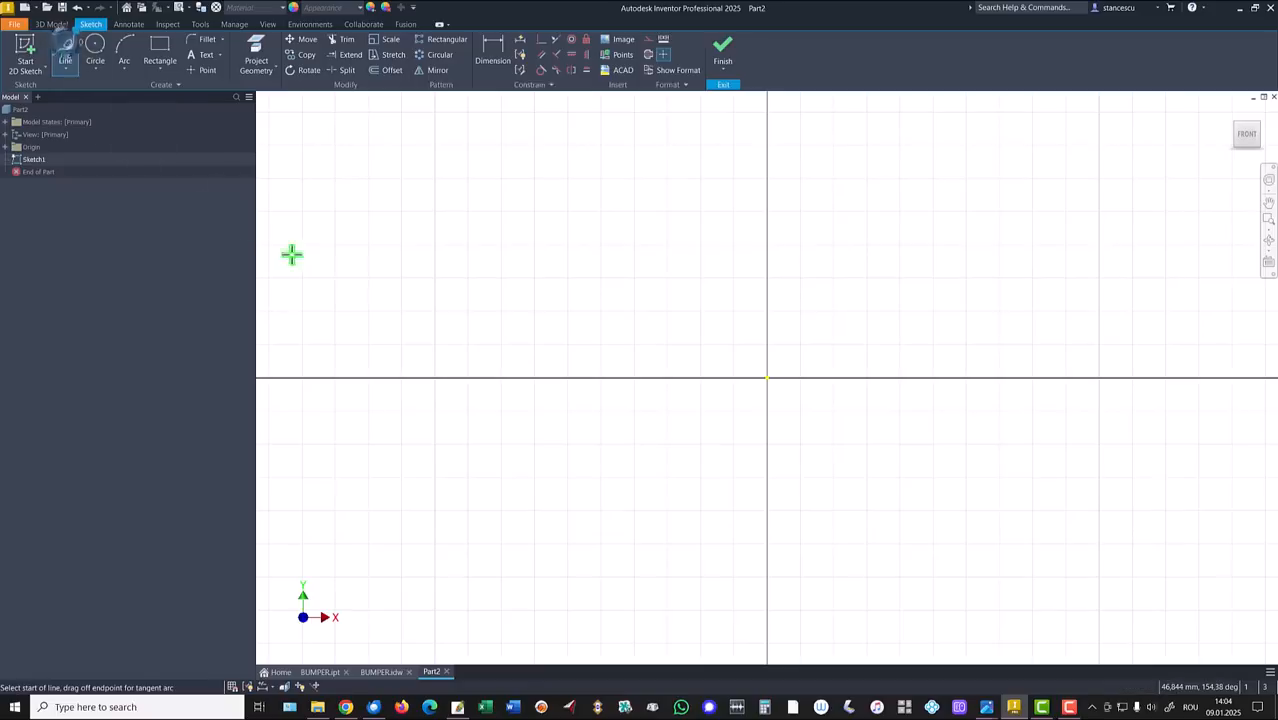
click(767, 380)
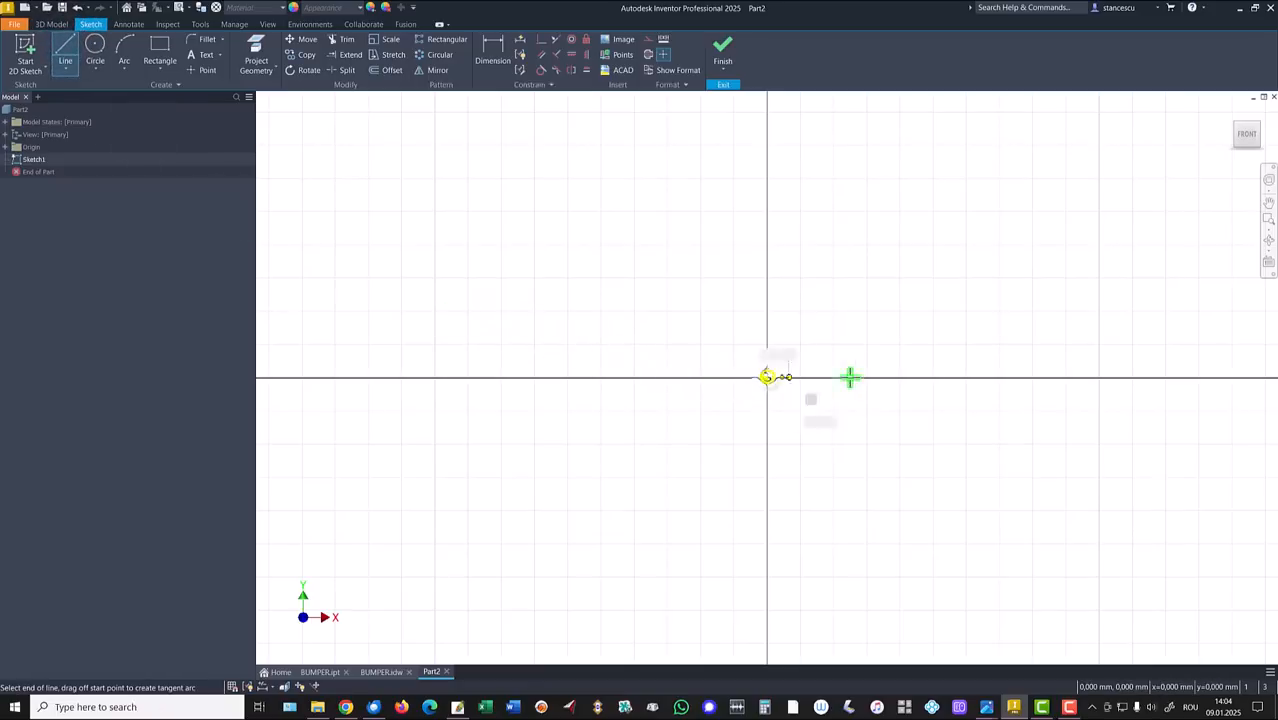
click(969, 377)
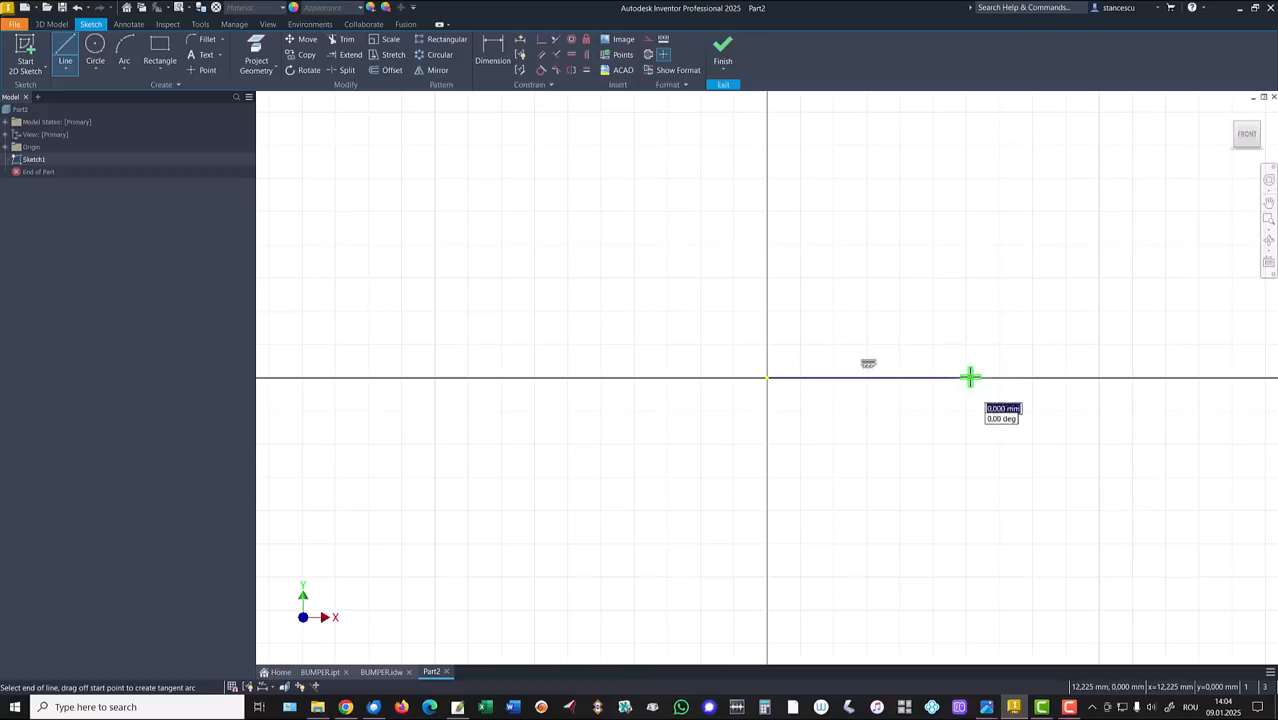
click(1072, 341)
middle_drag(1087, 148, 1036, 426)
click(1079, 245)
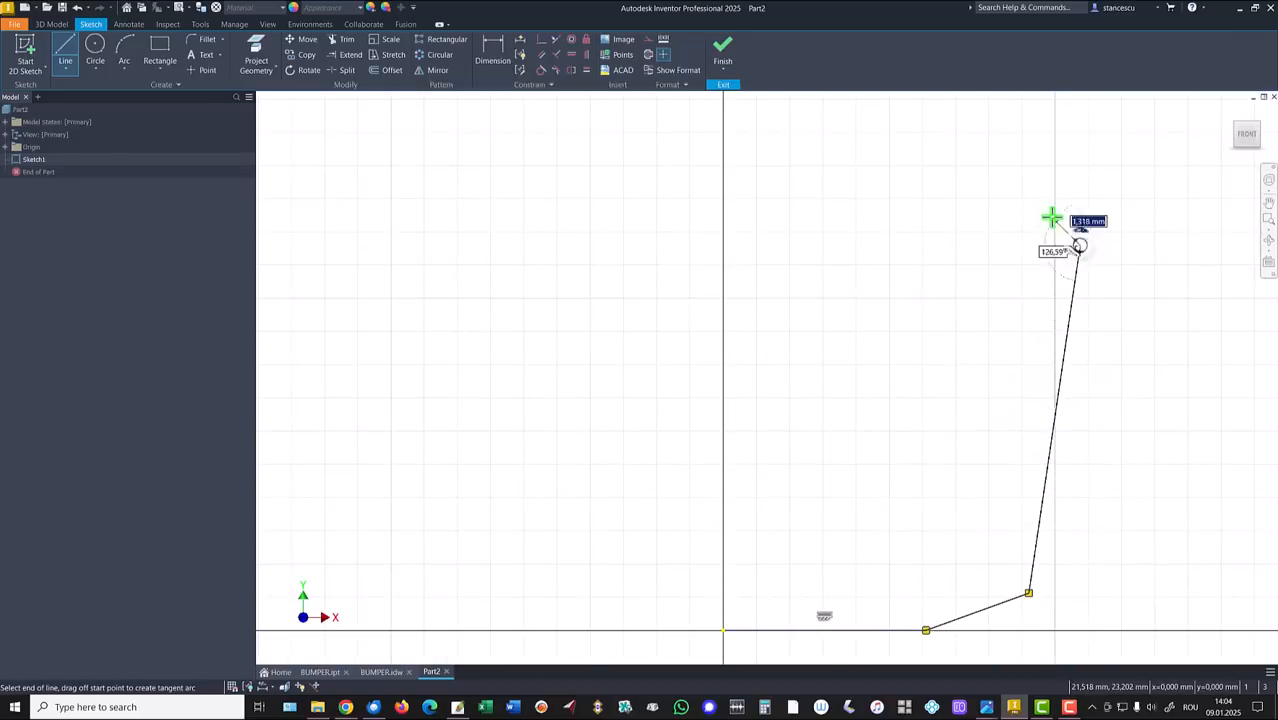
click(1000, 187)
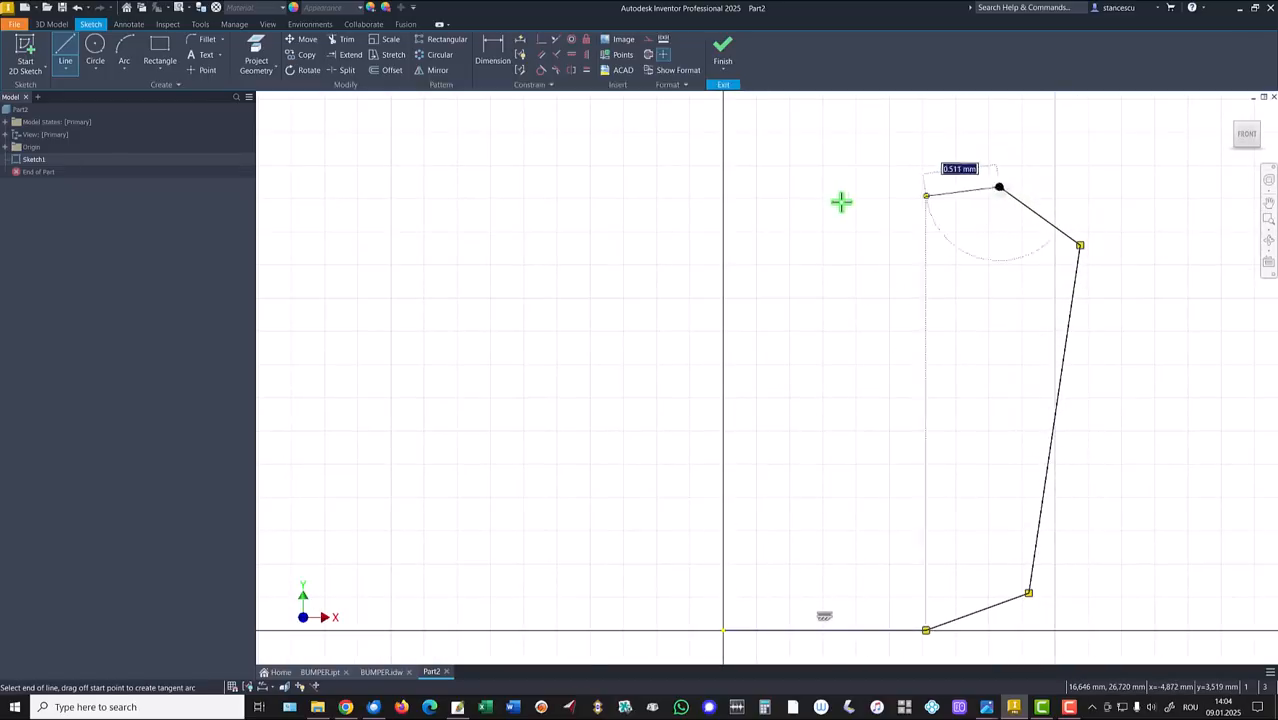
click(730, 188)
right_click(674, 226)
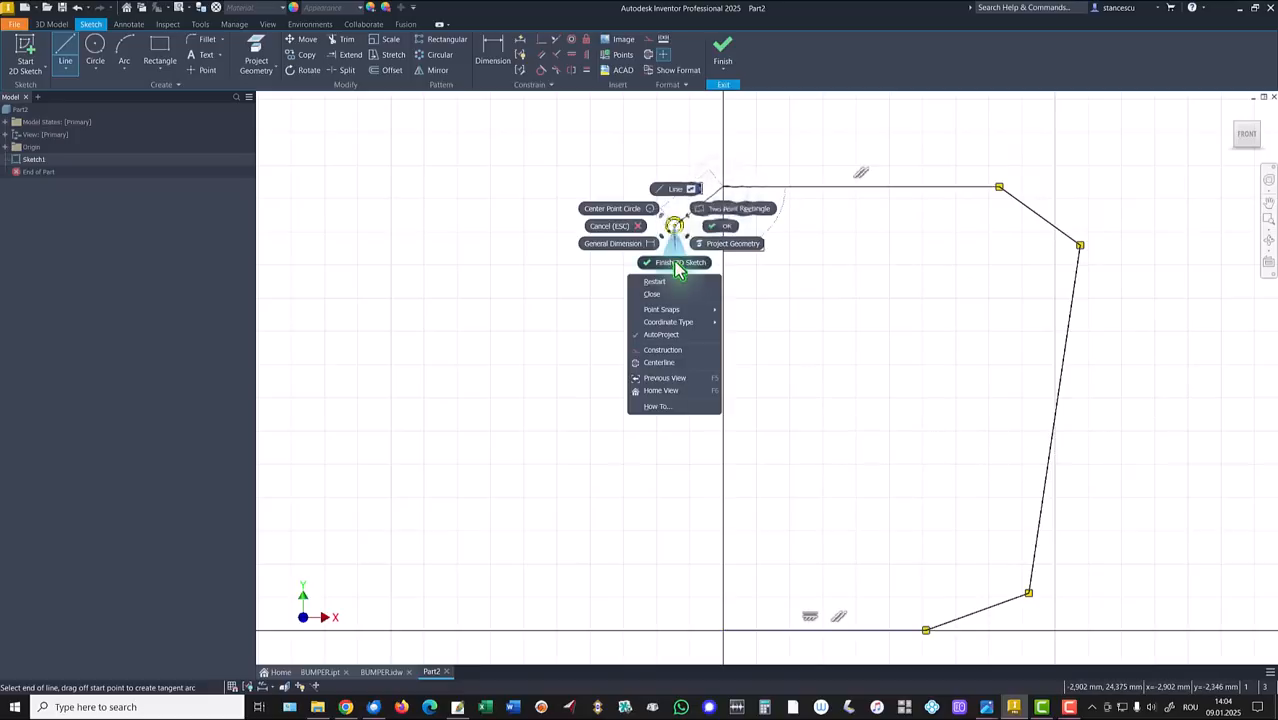
click(660, 293)
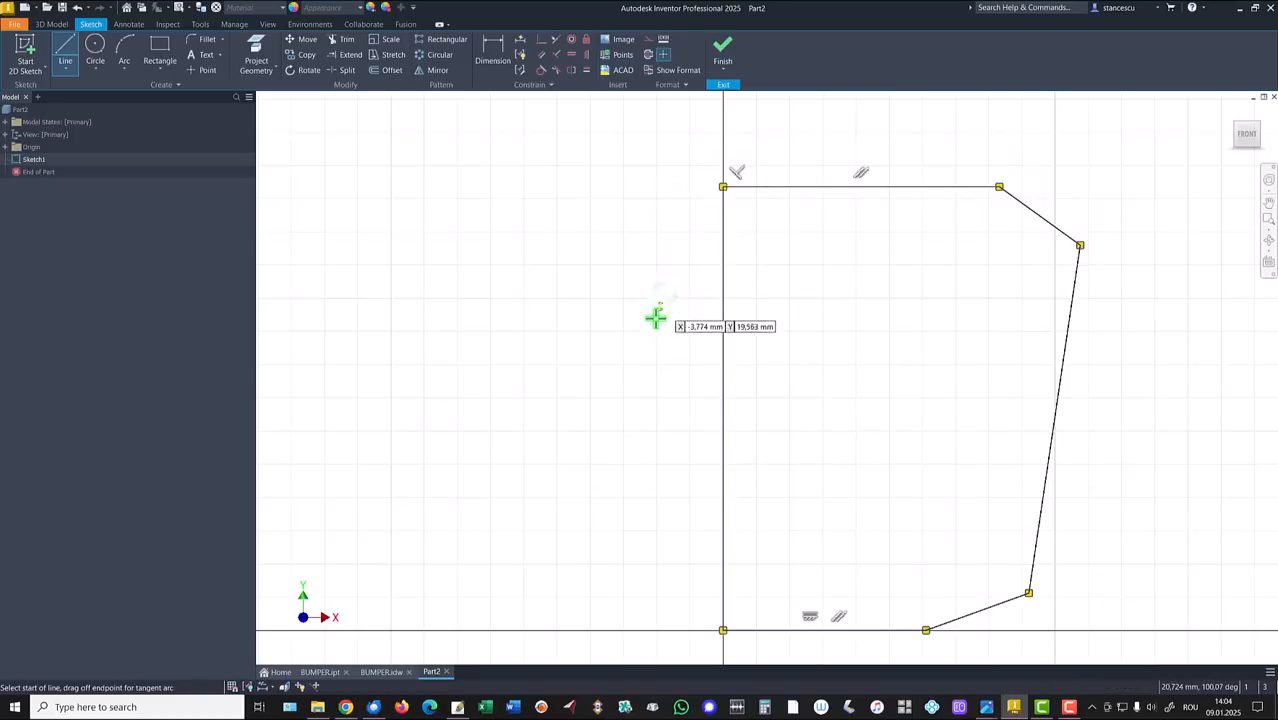
key(Escape)
Convert the vertical closing line on the Y axis to construction geometry.
click(723, 408)
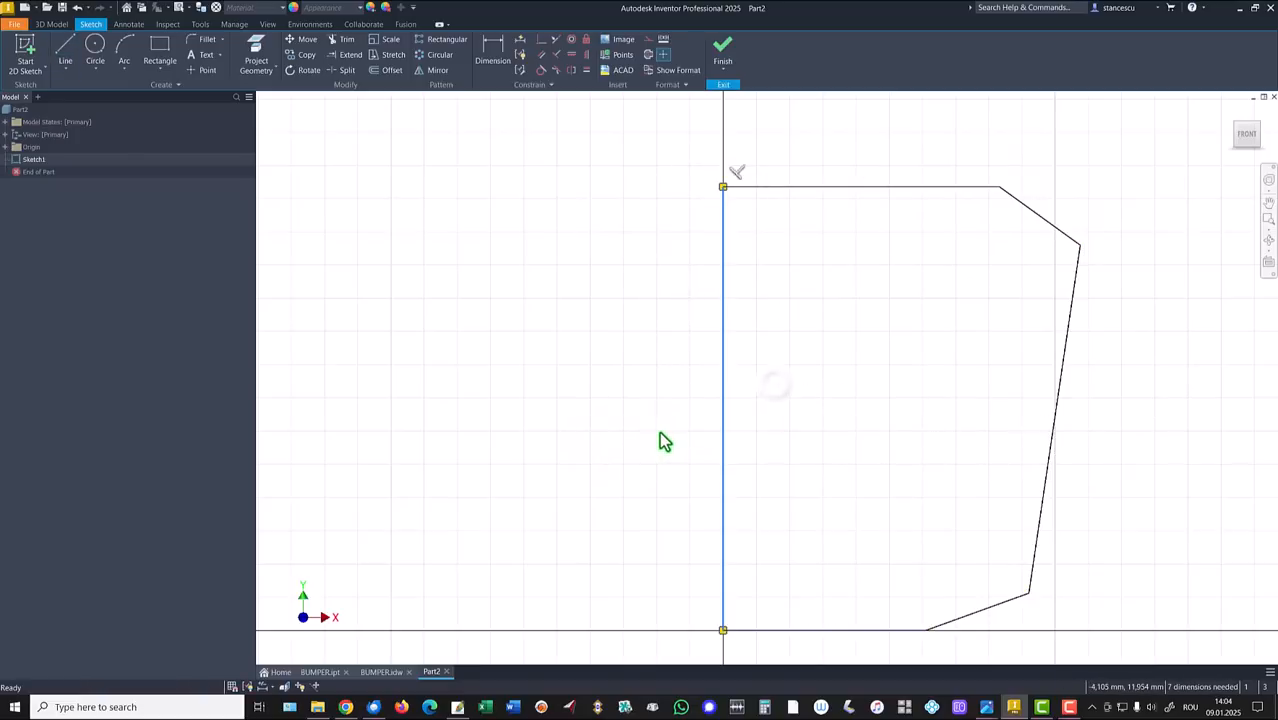
right_click(655, 430)
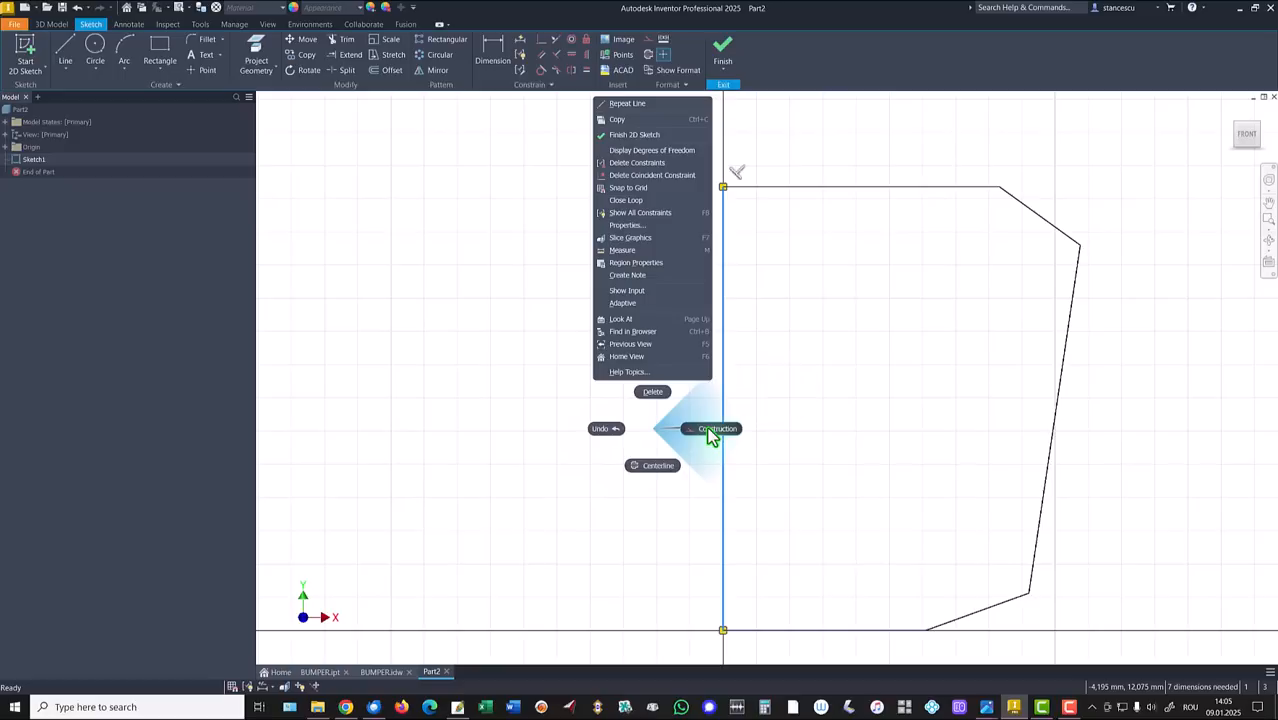
click(712, 430)
click(606, 468)
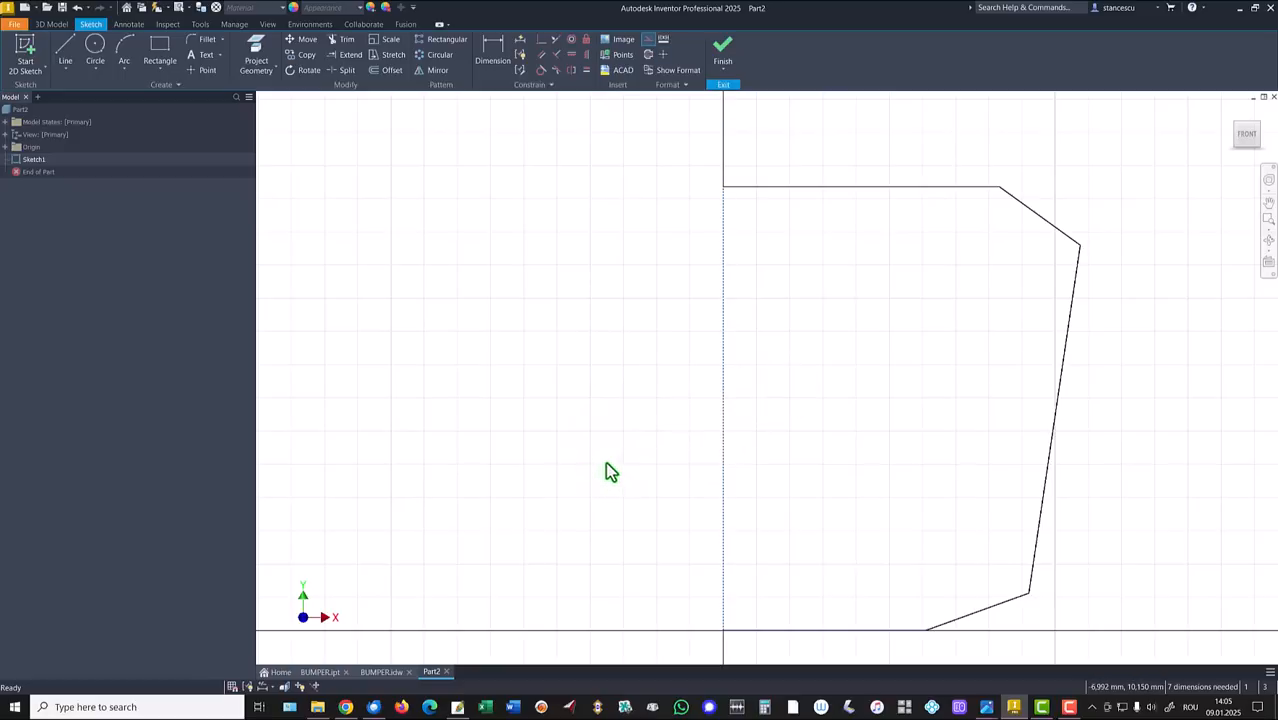
Dimension the angle between the lower horizontal line and the short slanted line as 10 degrees.
click(490, 60)
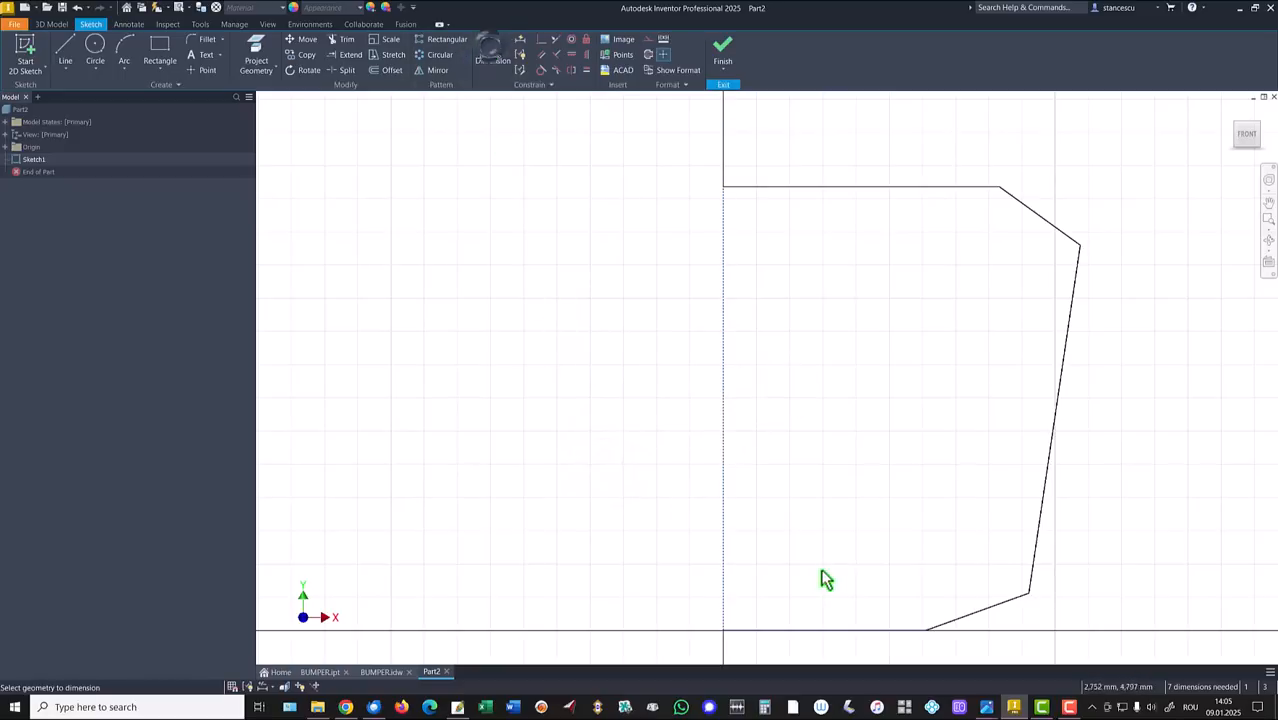
click(891, 628)
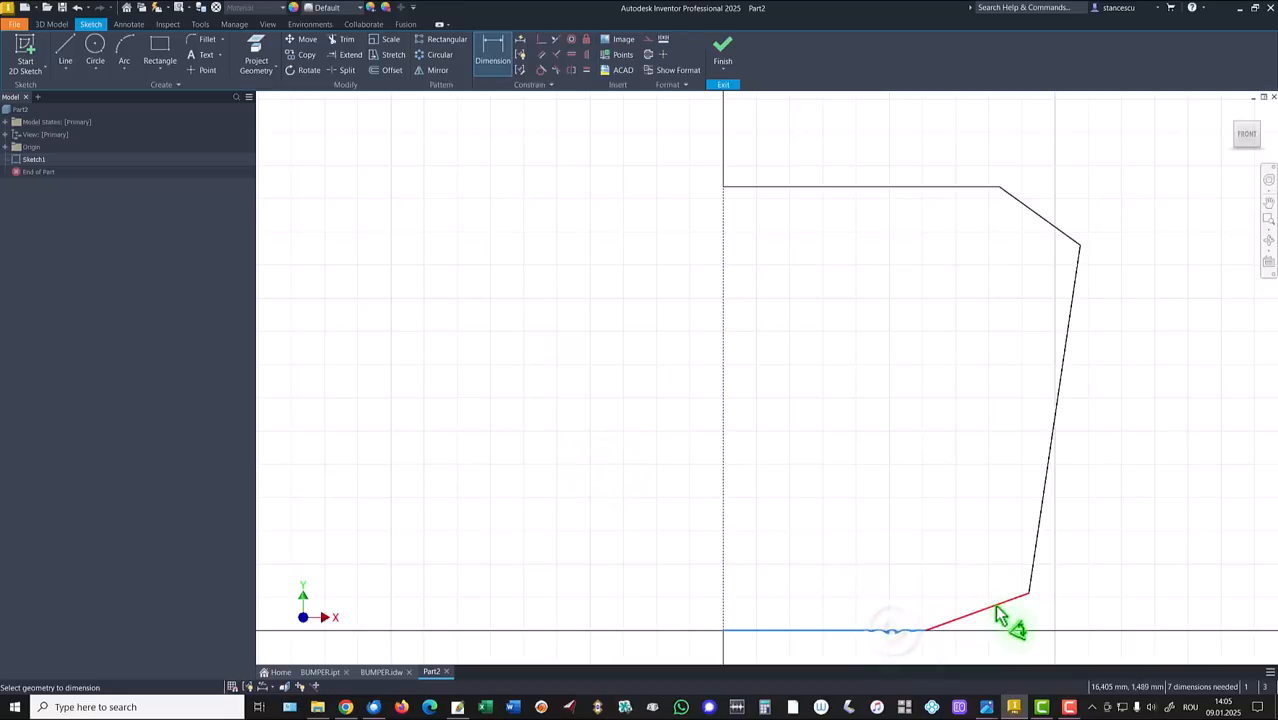
click(998, 604)
click(1117, 613)
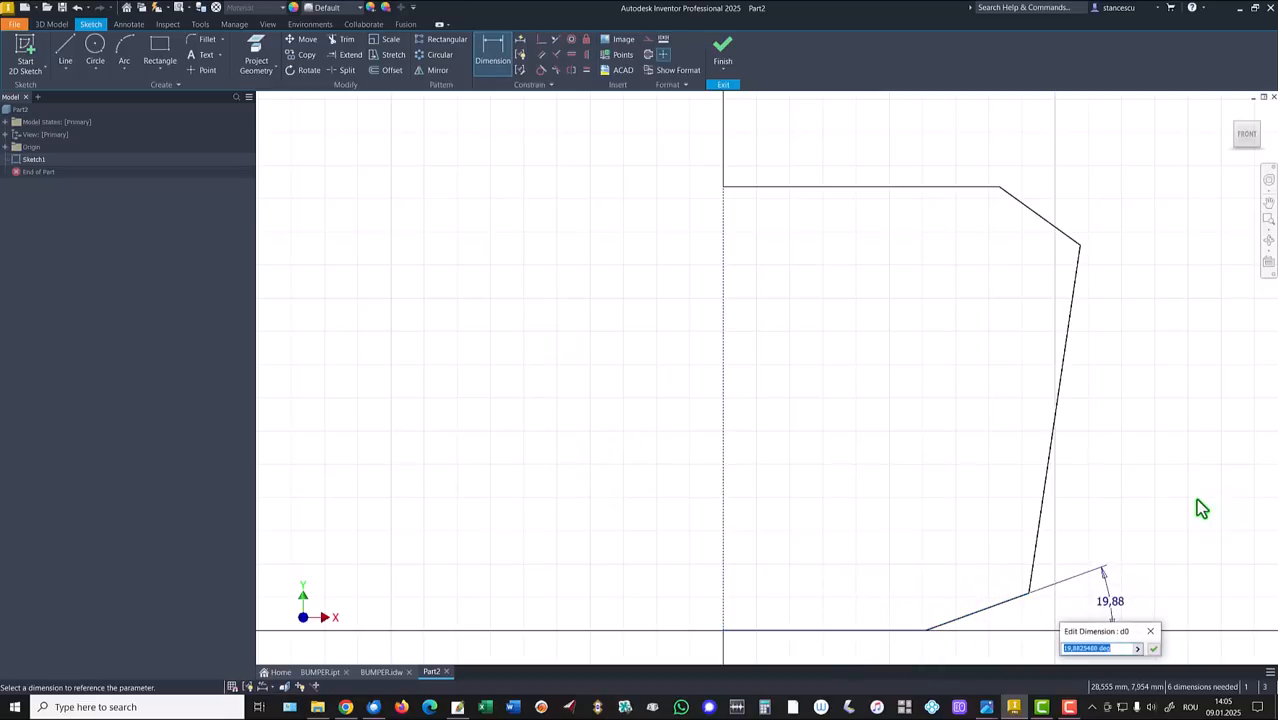
text(10)
key(Return)
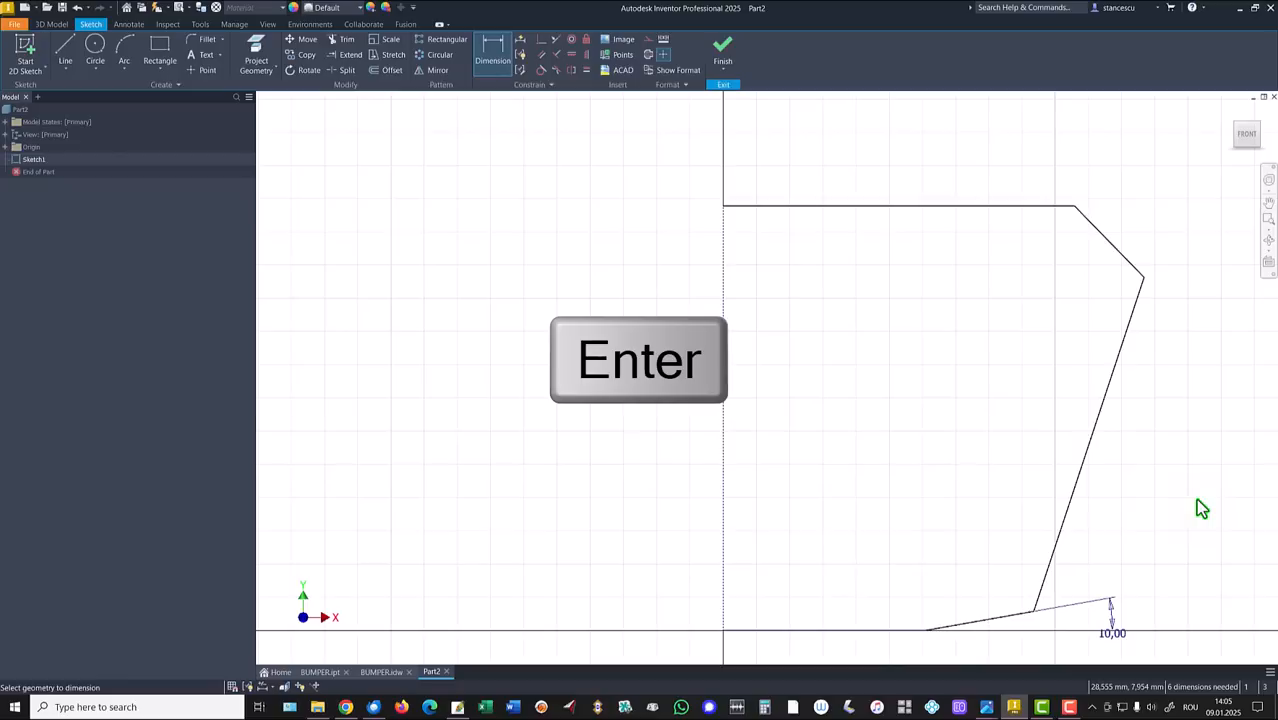
Dimension the angle between the upper slanted line and the long outer line as 90 degrees.
click(1133, 268)
click(1130, 335)
click(1088, 302)
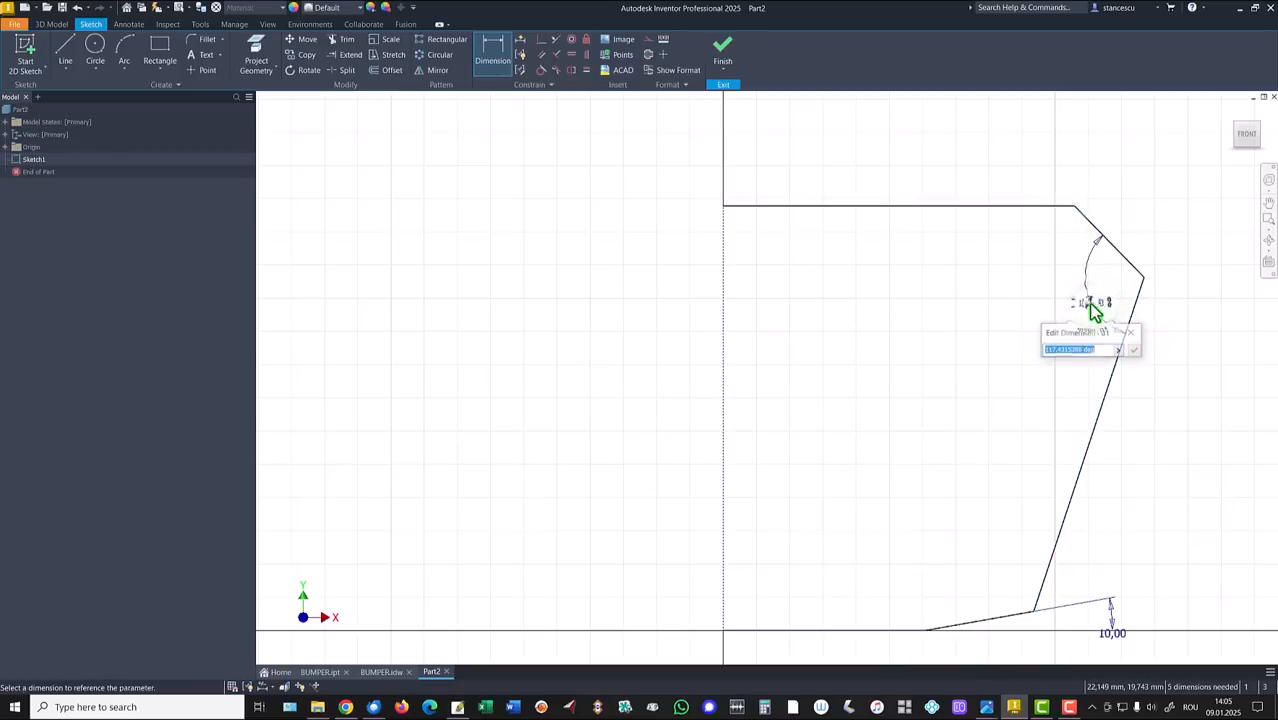
text(90)
key(Return)
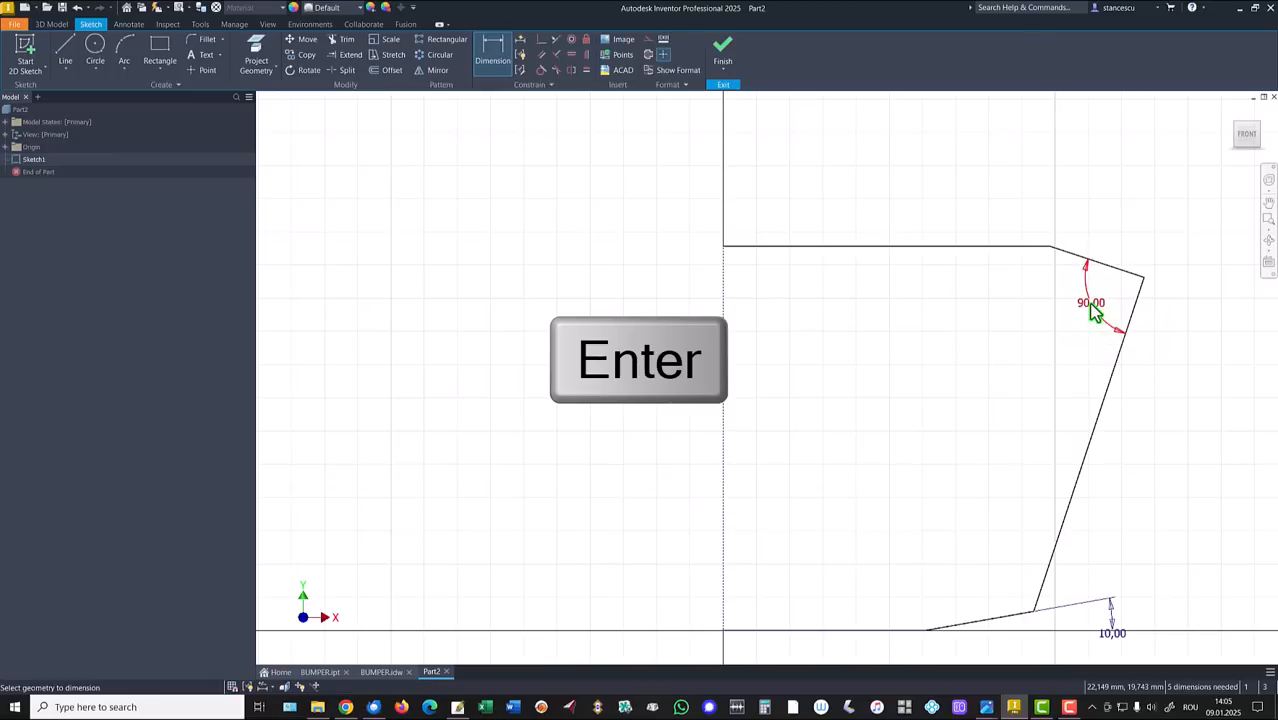
Dimension the acute angle between the upper horizontal line's extension and the upper slanted line as 15 degrees.
click(1025, 247)
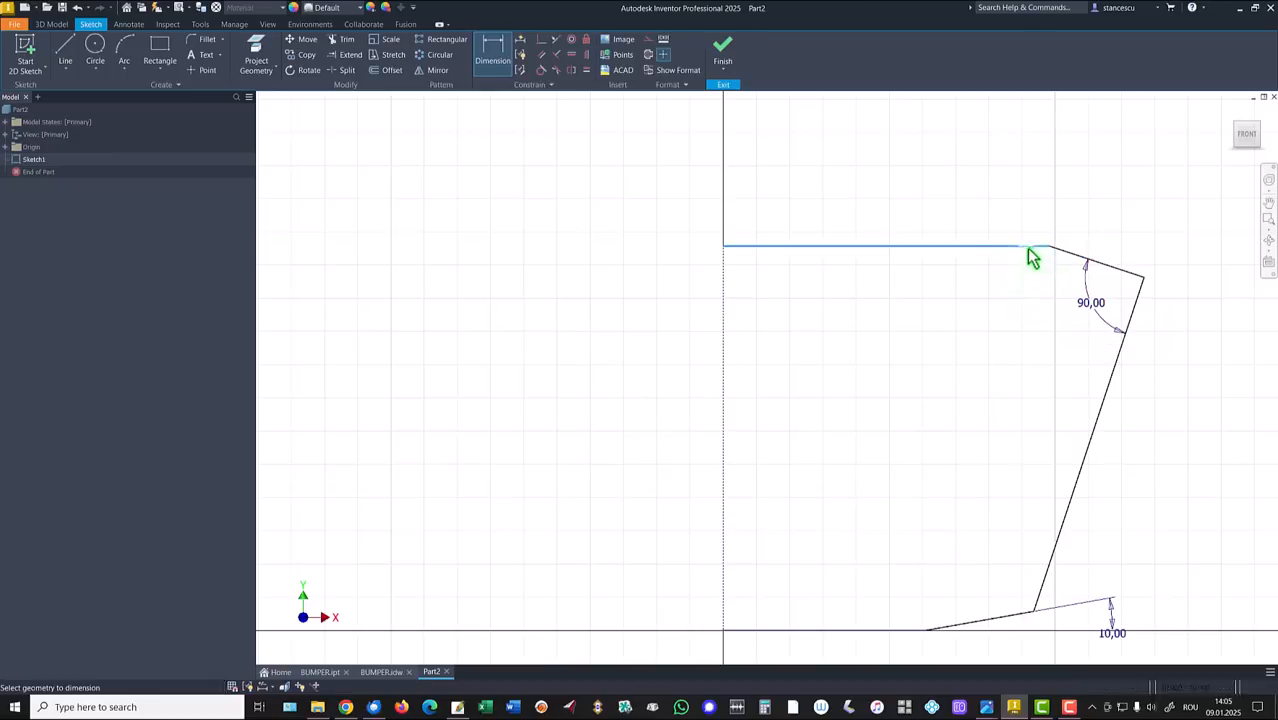
click(1118, 268)
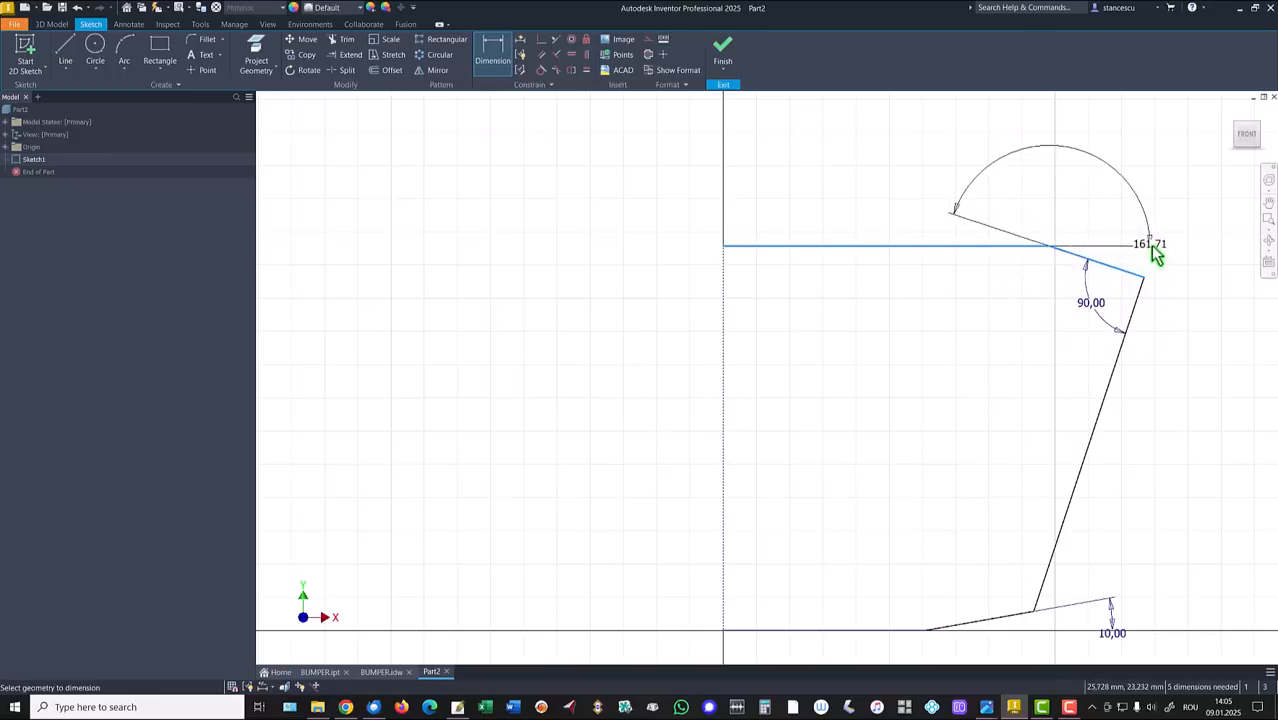
click(1175, 262)
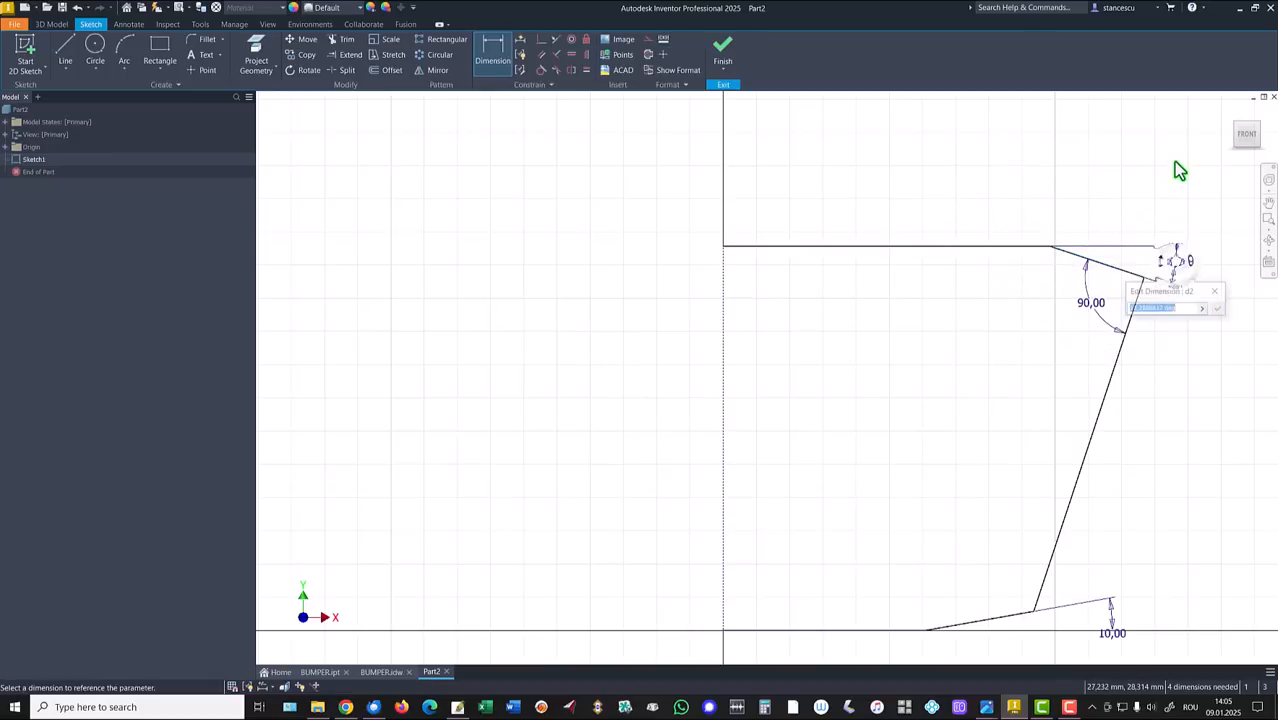
text(15)
key(Return)
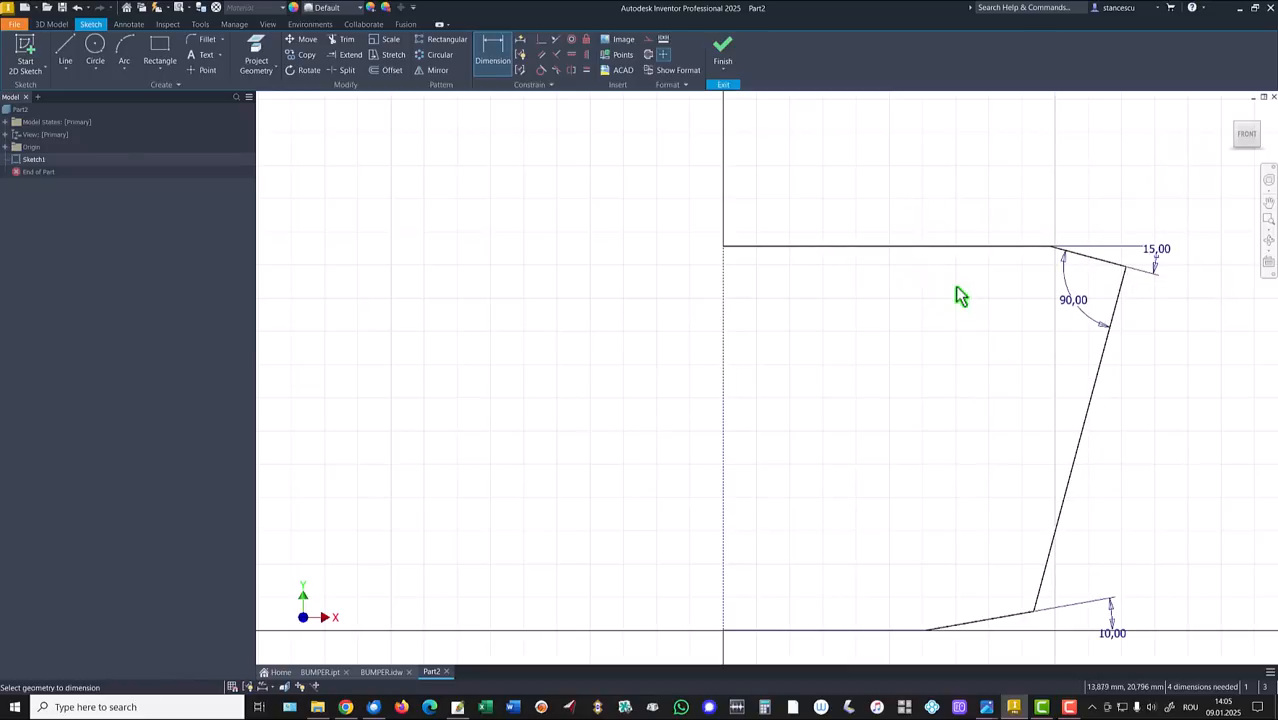
Dimension the upper horizontal line as 8 mm and the vertical construction line as 21 mm.
click(905, 247)
click(919, 189)
text(8)
key(Return)
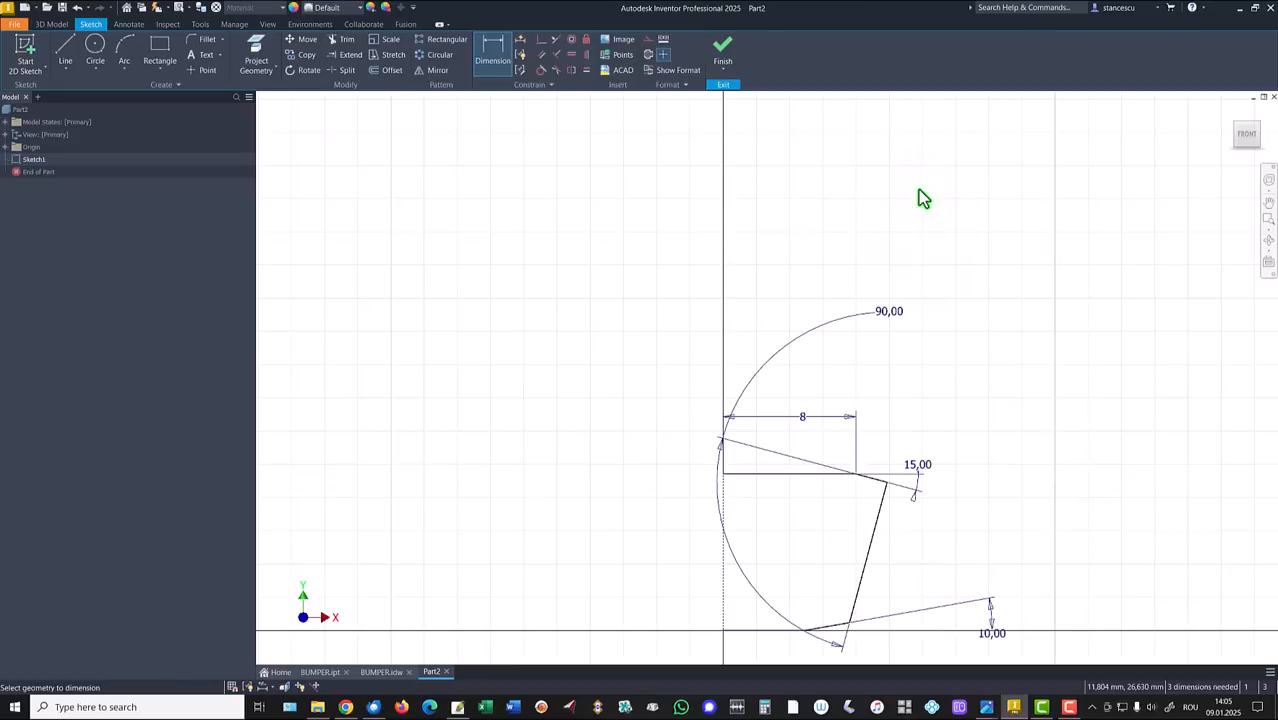
click(721, 558)
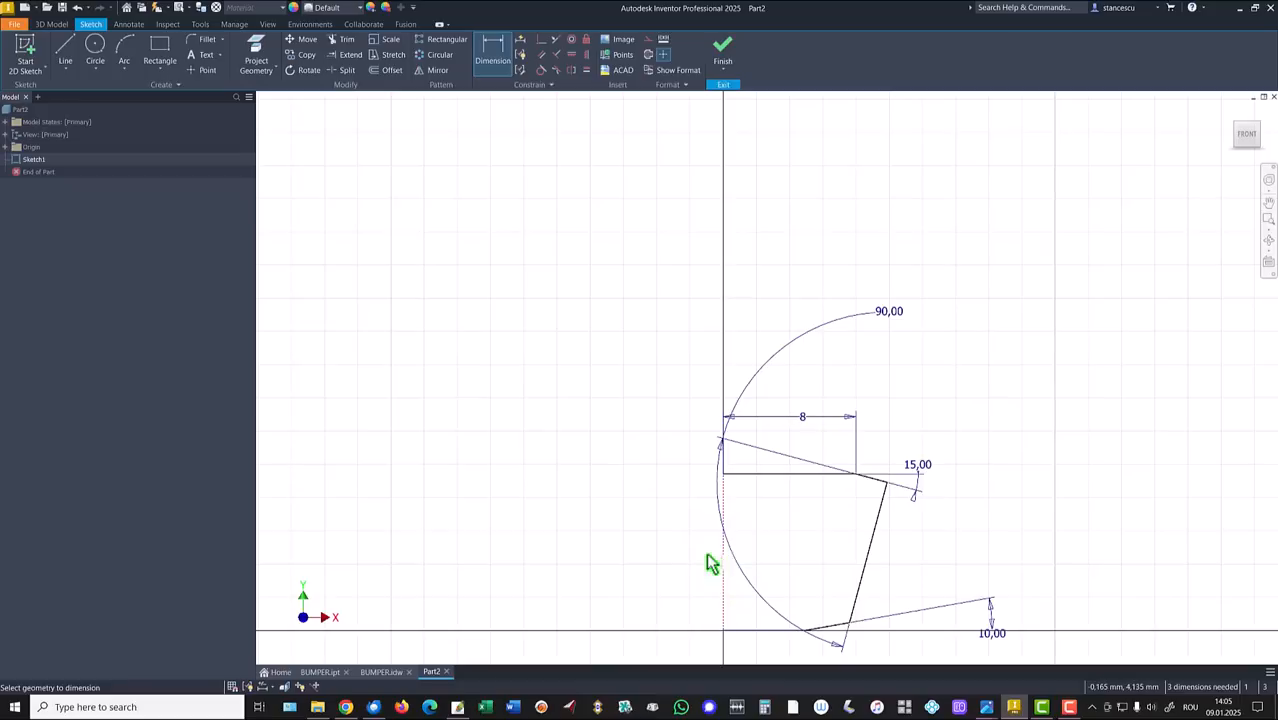
click(657, 549)
text(21)
key(Return)
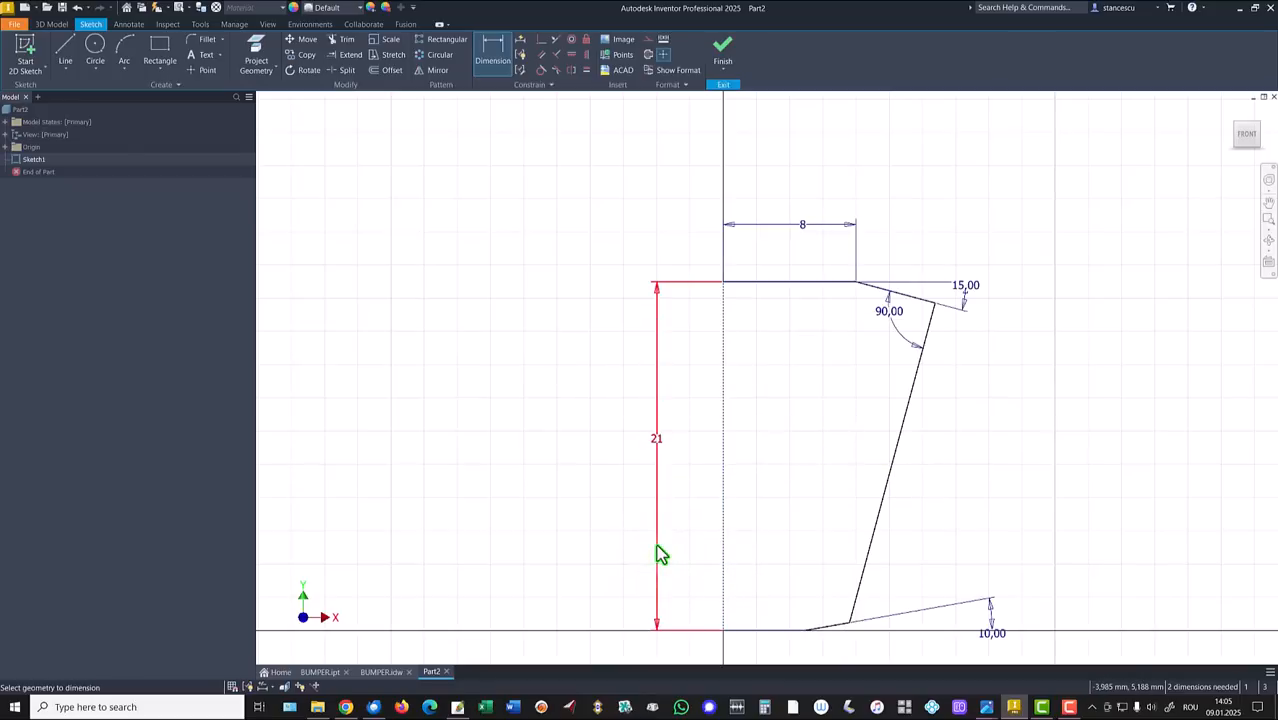
Dimension the lower horizontal line's length as 12 mm.
click(800, 632)
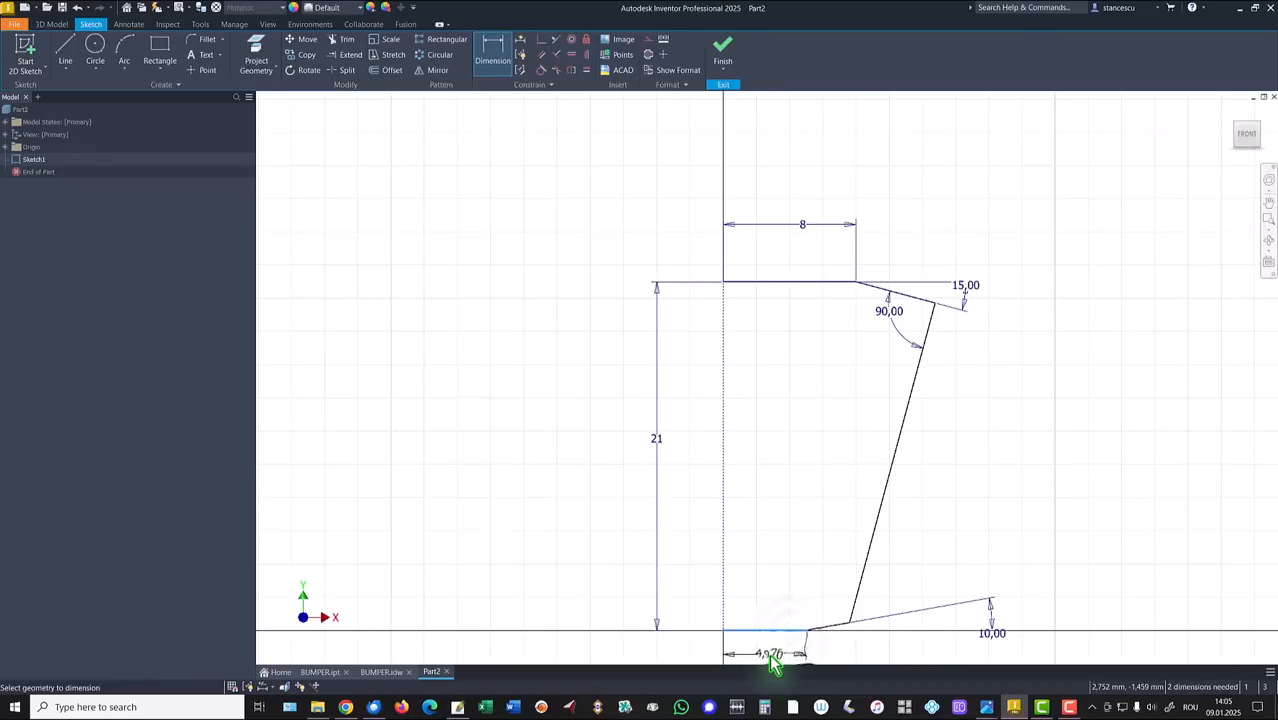
click(767, 589)
text(12)
key(Return)
Dimension the horizontal distance from the origin to the lower outer corner as 17 mm.
middle_drag(825, 560, 833, 400)
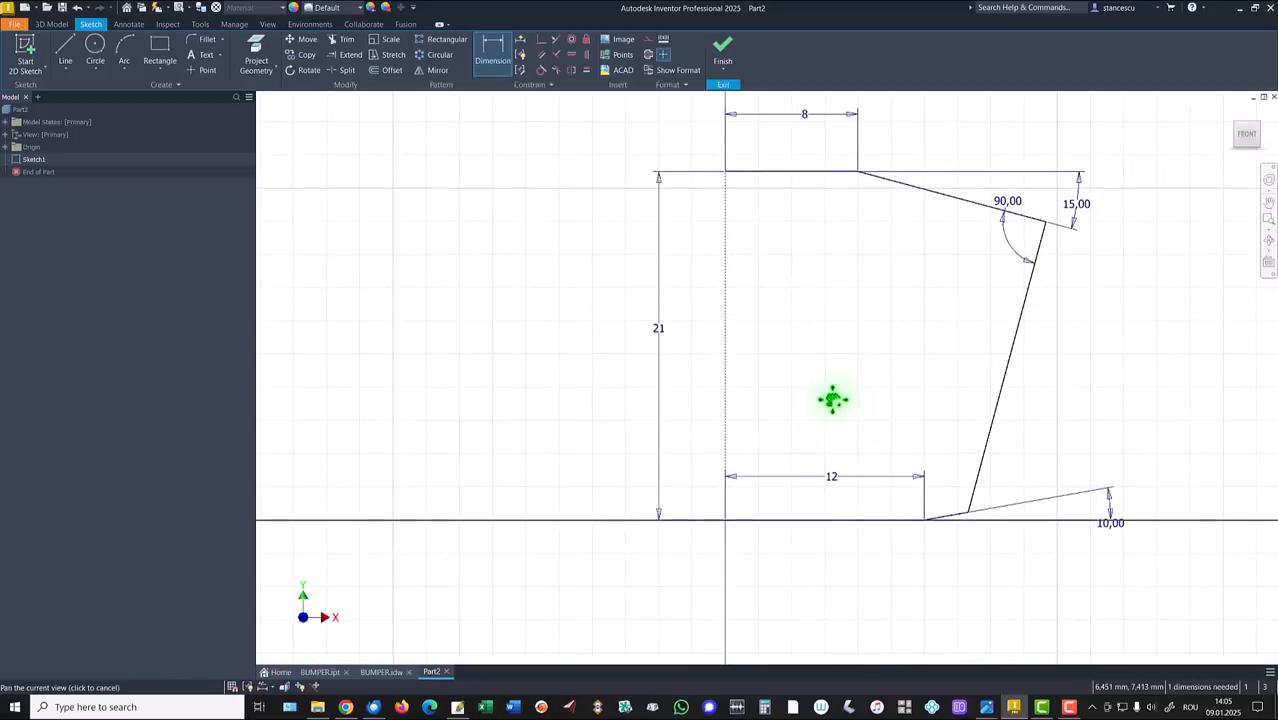
click(968, 514)
click(724, 519)
click(811, 571)
text(17)
key(Return)
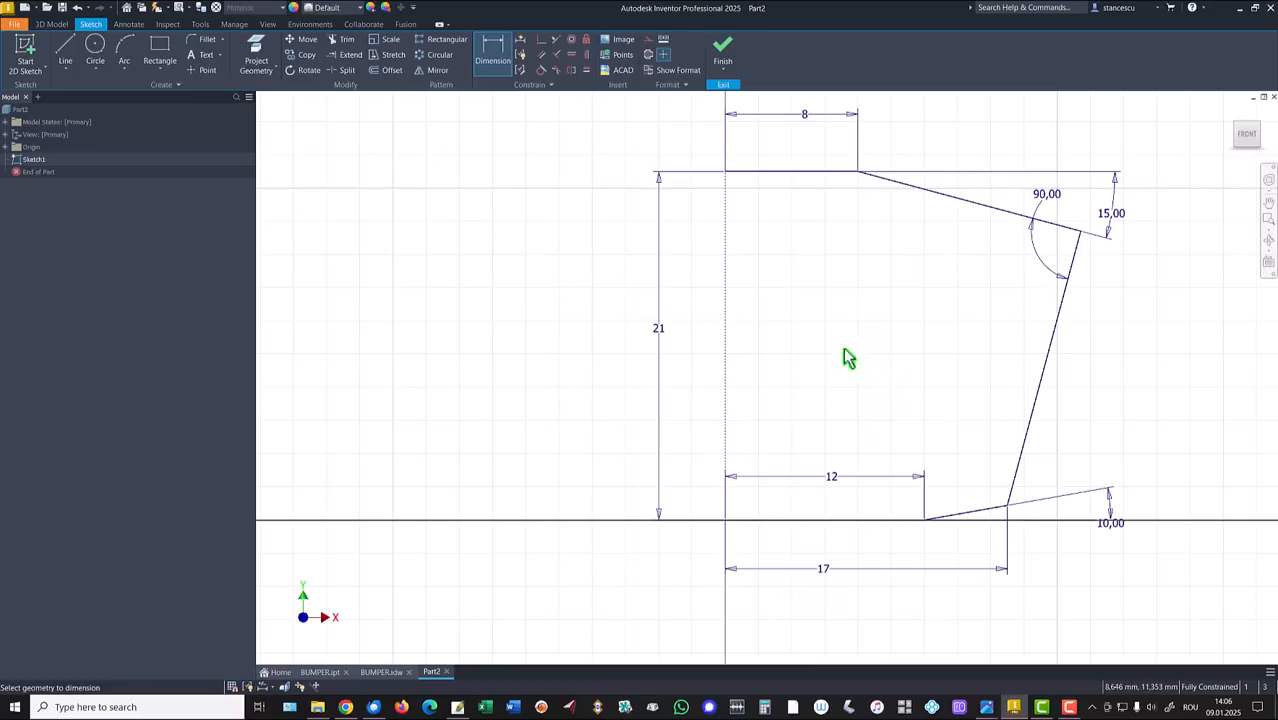
Check the bend radius in the BUMPER.idw drawing and fillet all four corners of the frame path with a 1 mm radius.
click(372, 676)
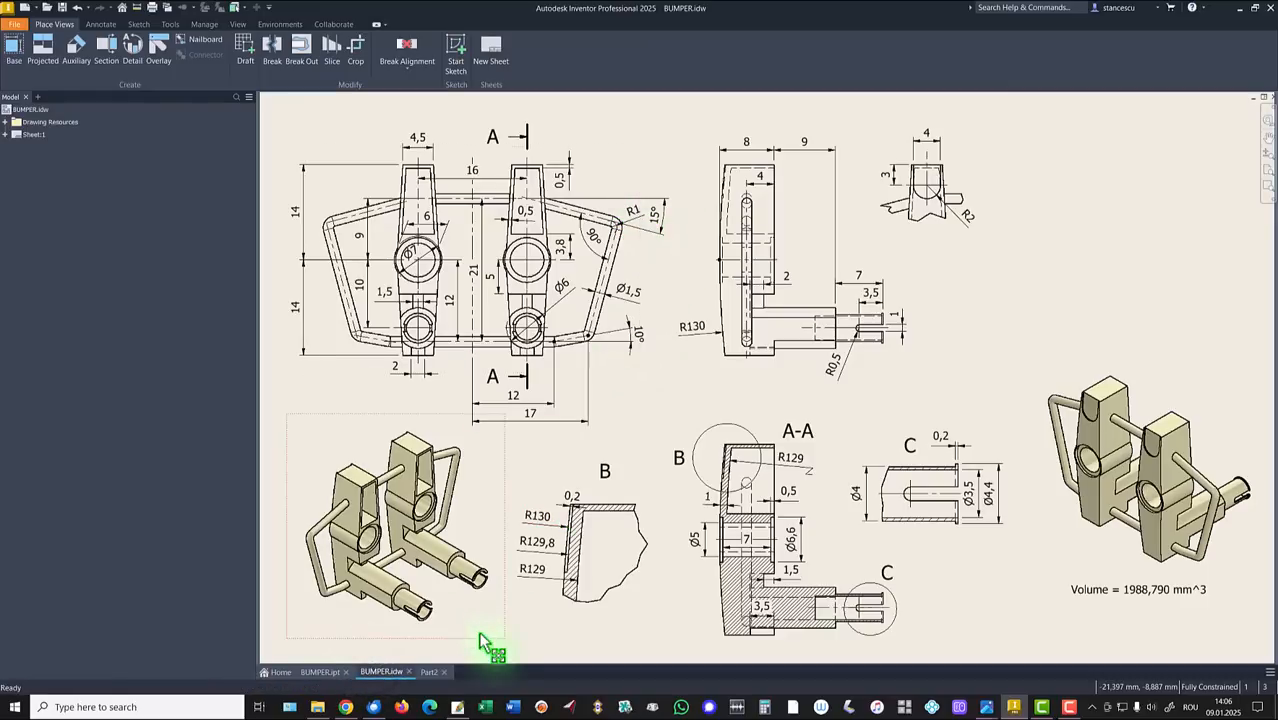
click(437, 673)
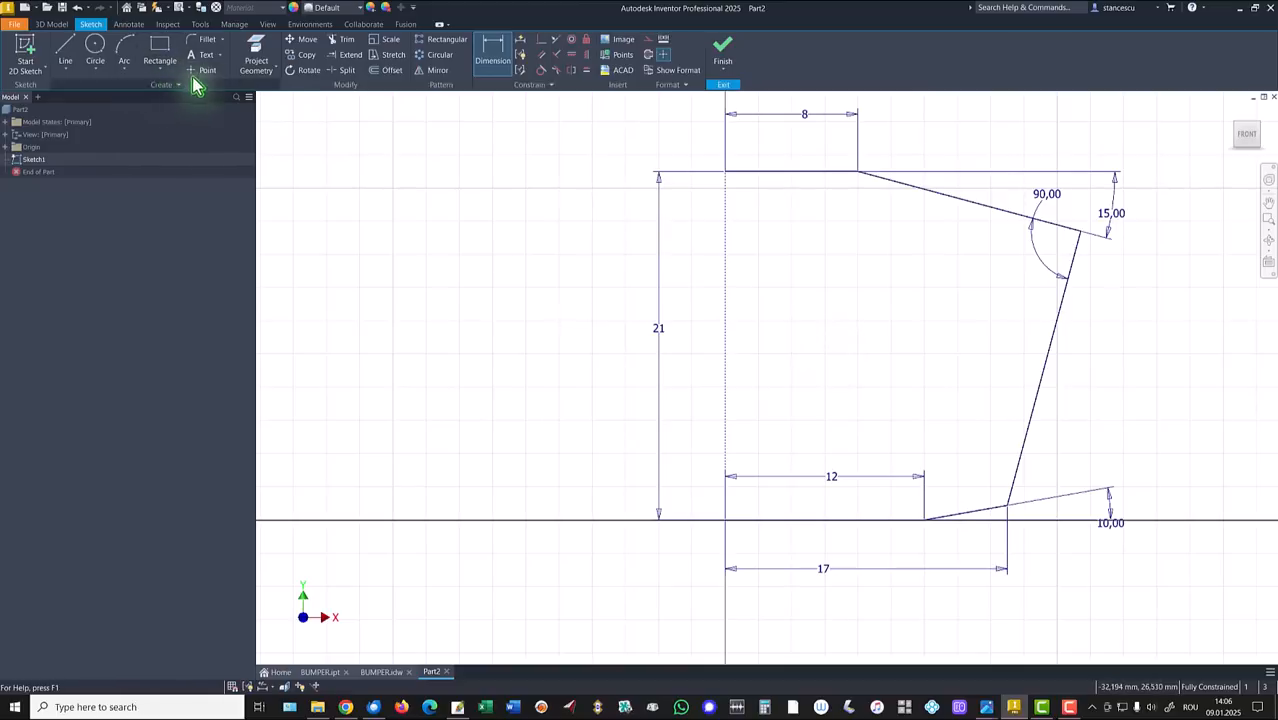
click(205, 42)
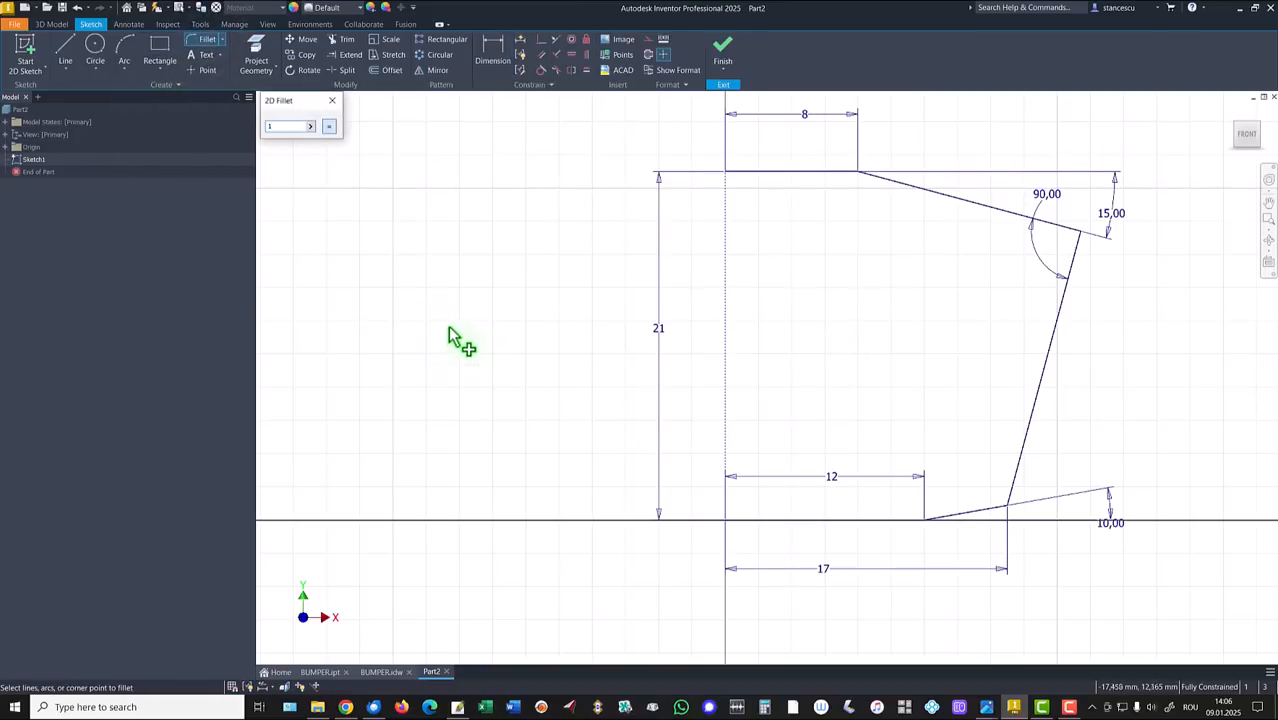
click(923, 521)
click(1008, 509)
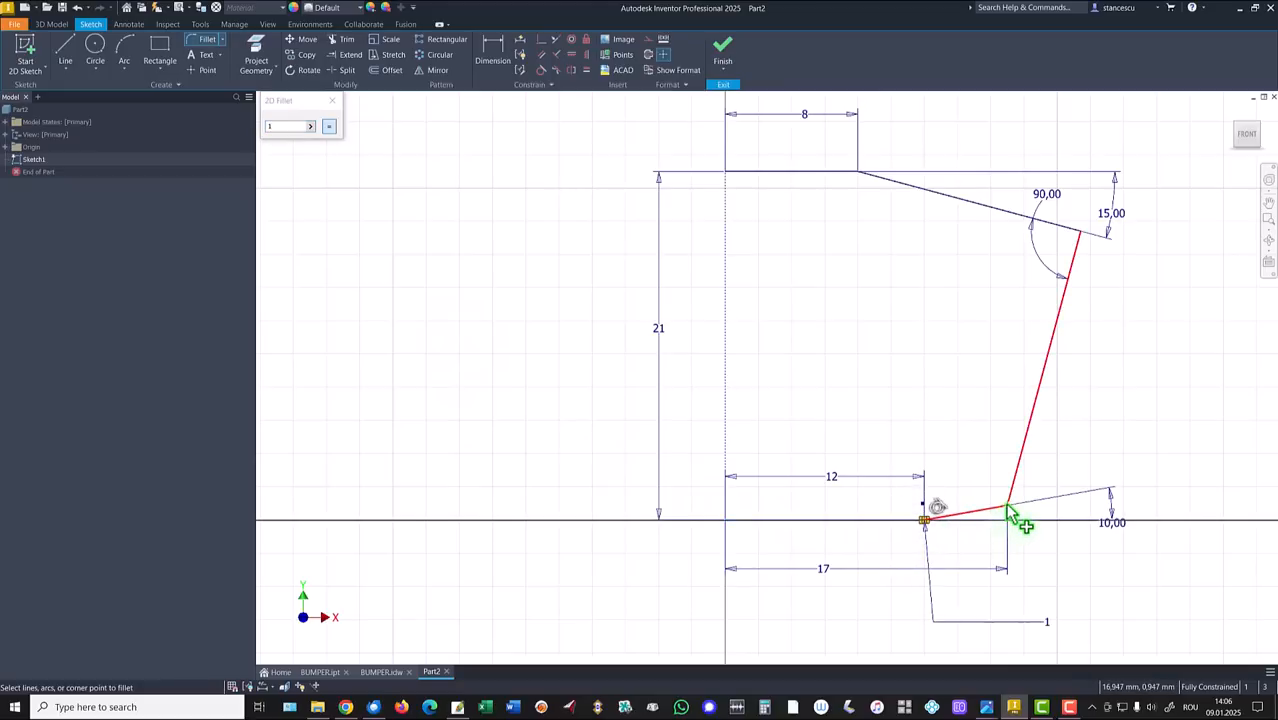
click(1083, 236)
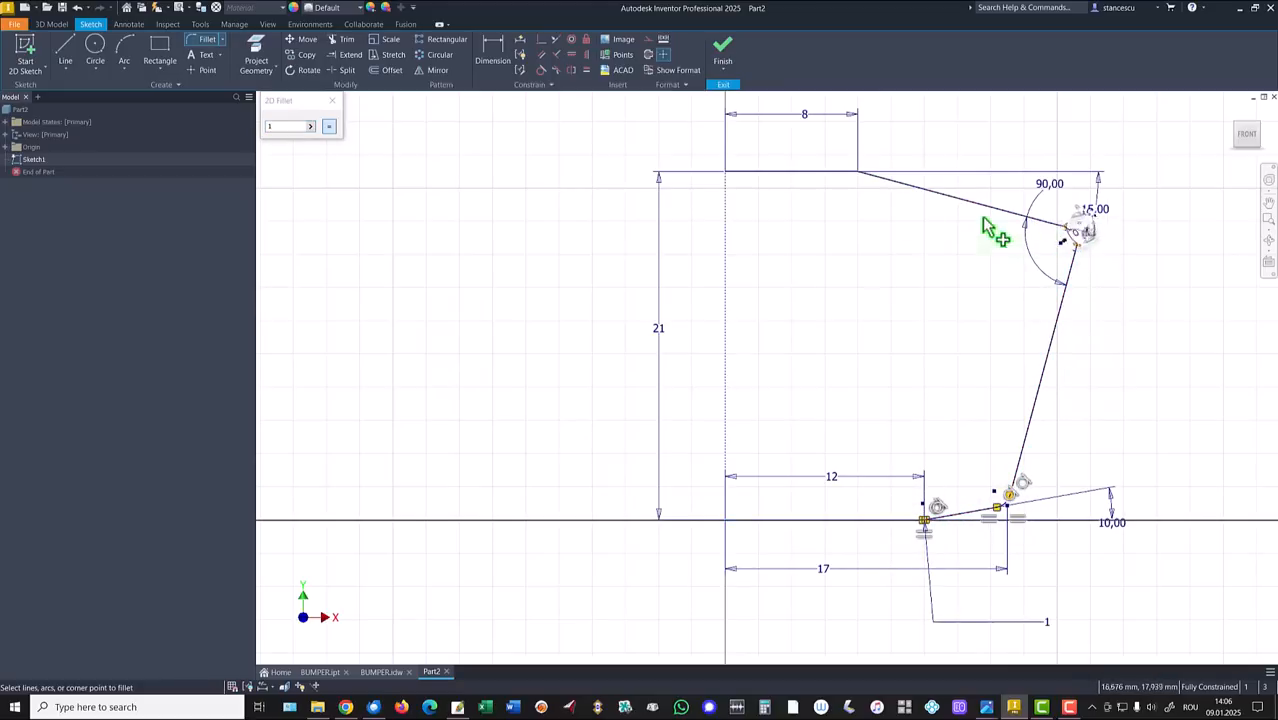
click(858, 175)
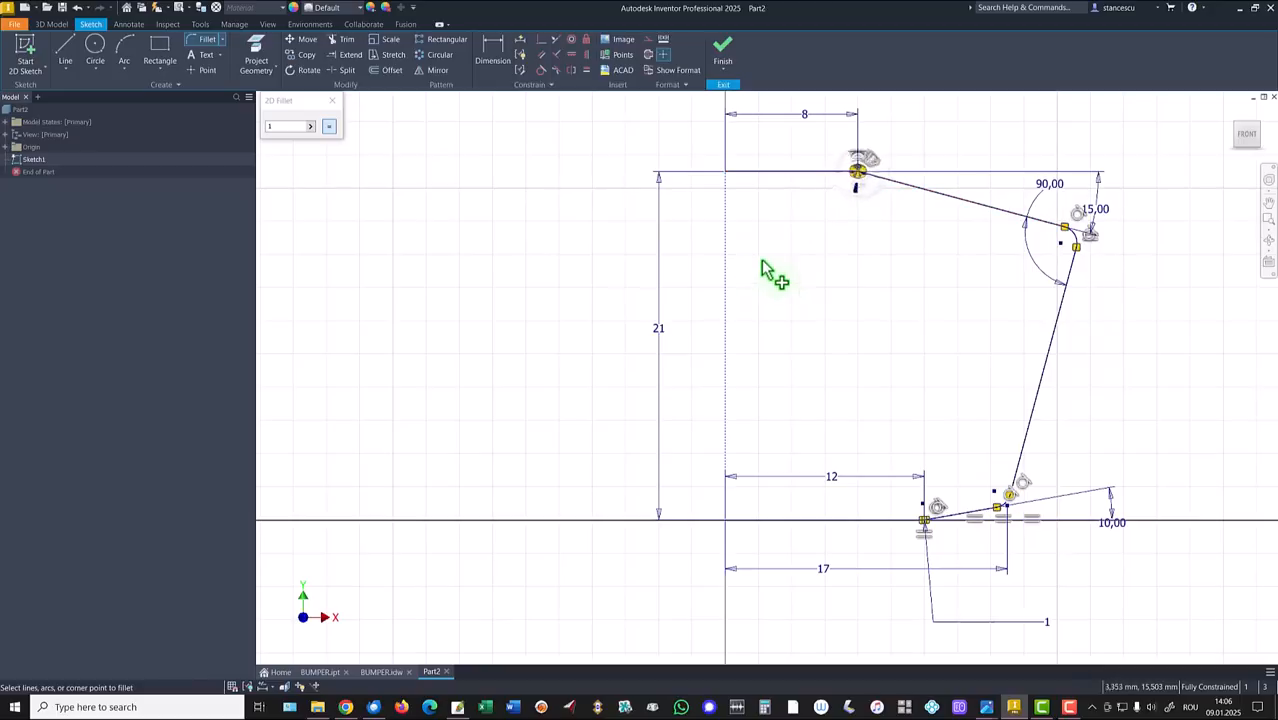
click(332, 101)
click(396, 177)
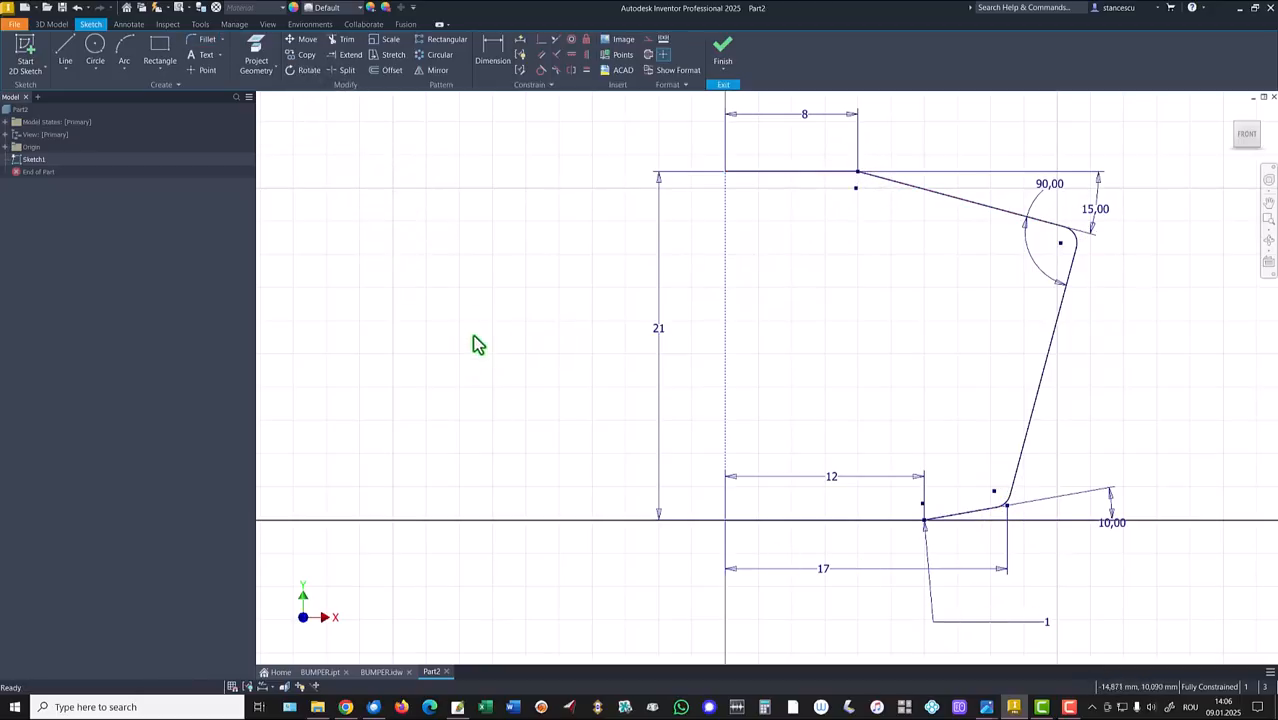
Finish the path sketch and create a work plane normal to the upper horizontal line through its endpoint on the vertical construction line.
key(F6)
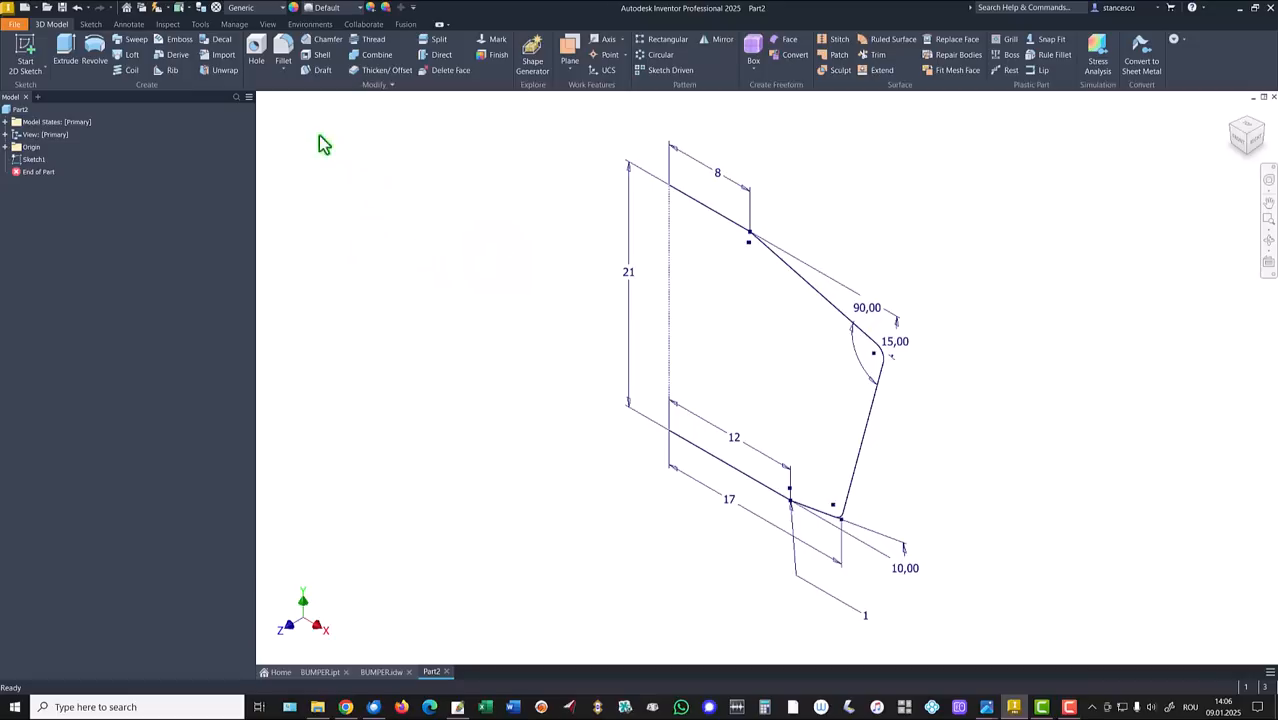
click(569, 50)
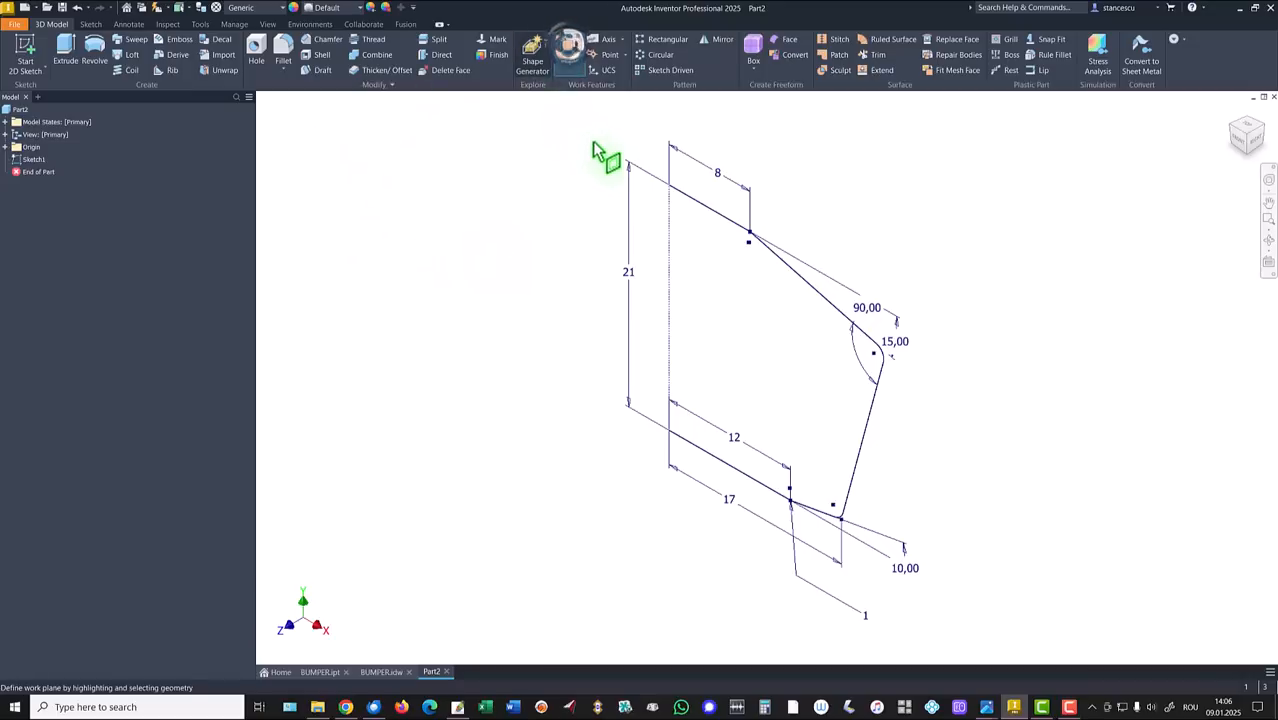
click(685, 199)
click(669, 192)
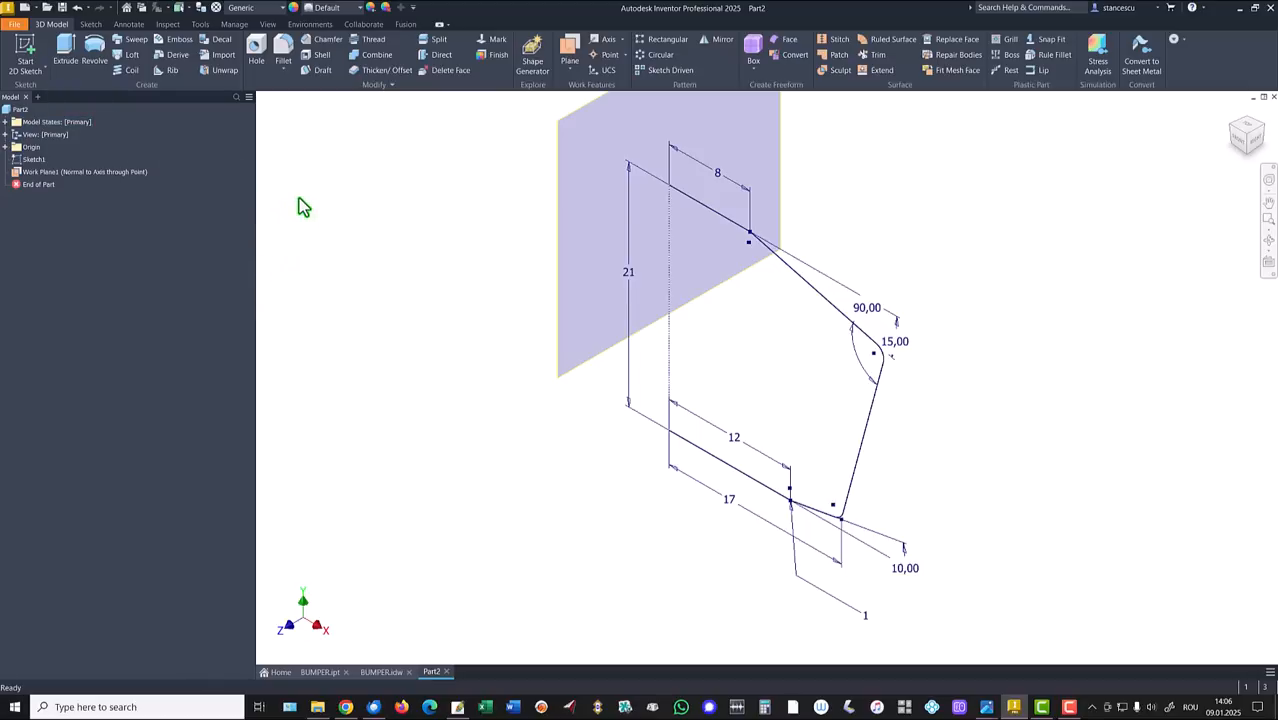
Start a sketch on the new work plane and project the path's upper horizontal line into it.
click(562, 188)
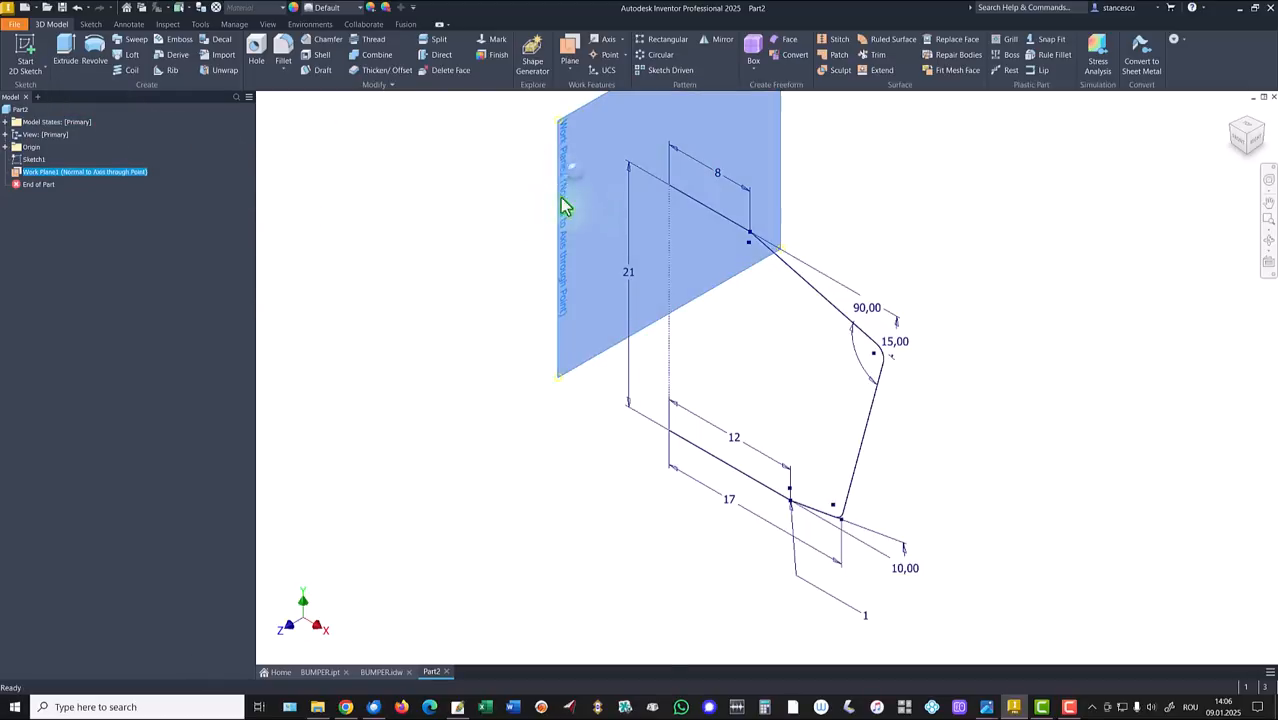
click(571, 179)
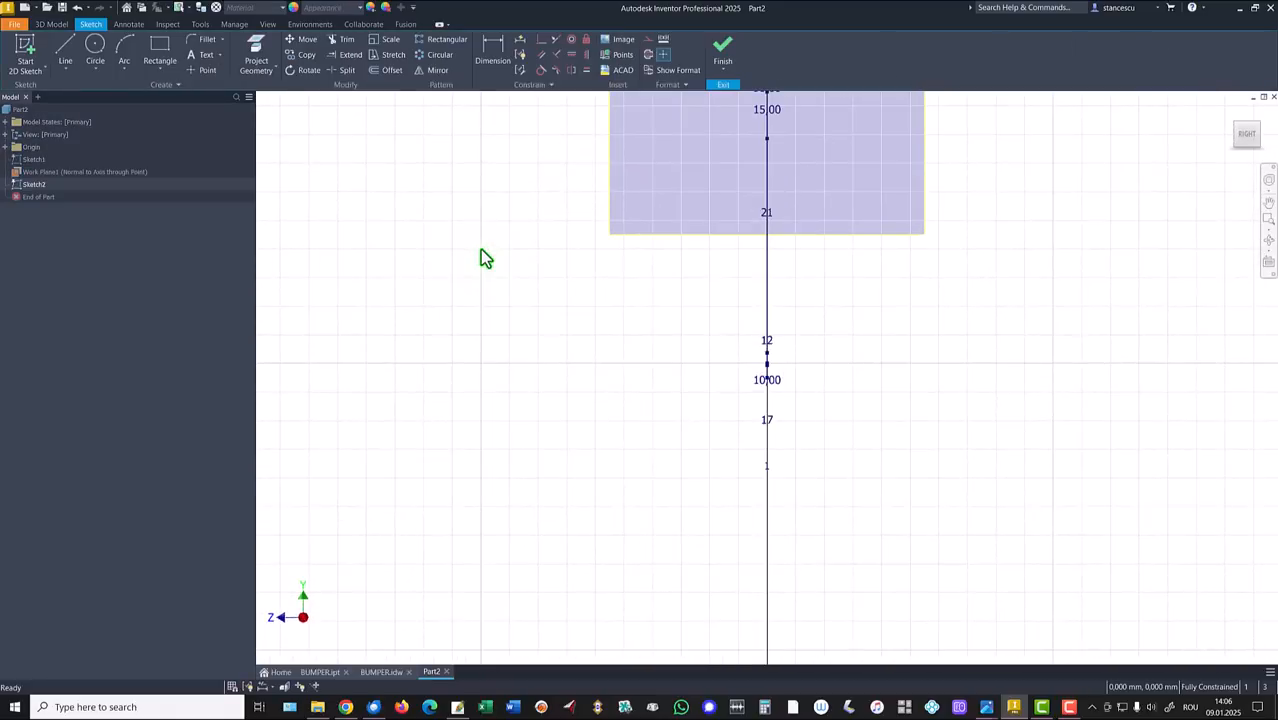
key(F5)
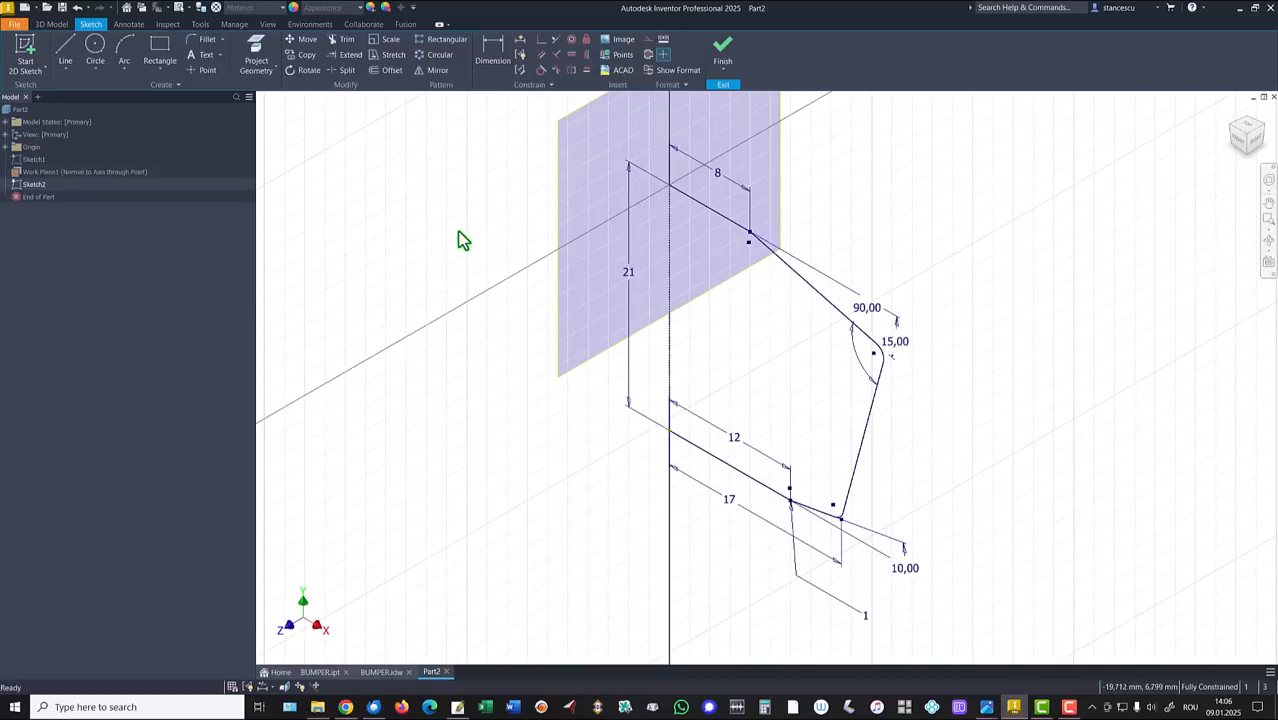
click(256, 52)
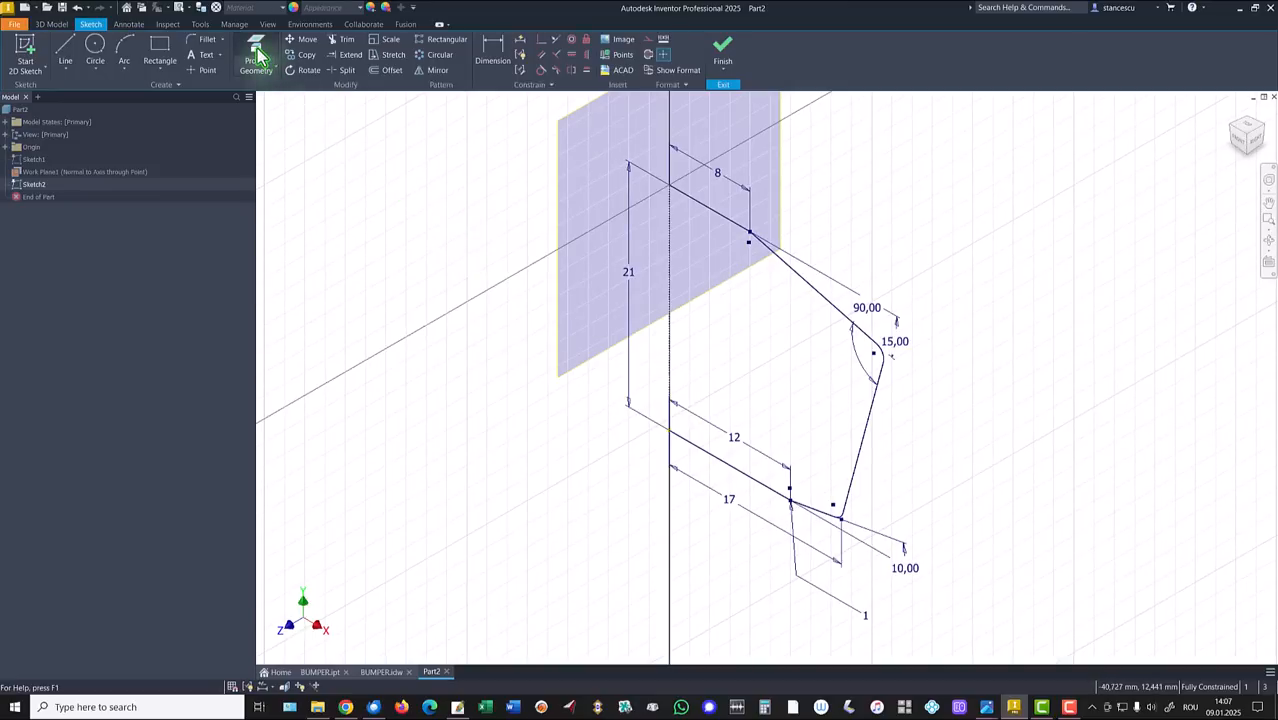
click(695, 200)
click(496, 202)
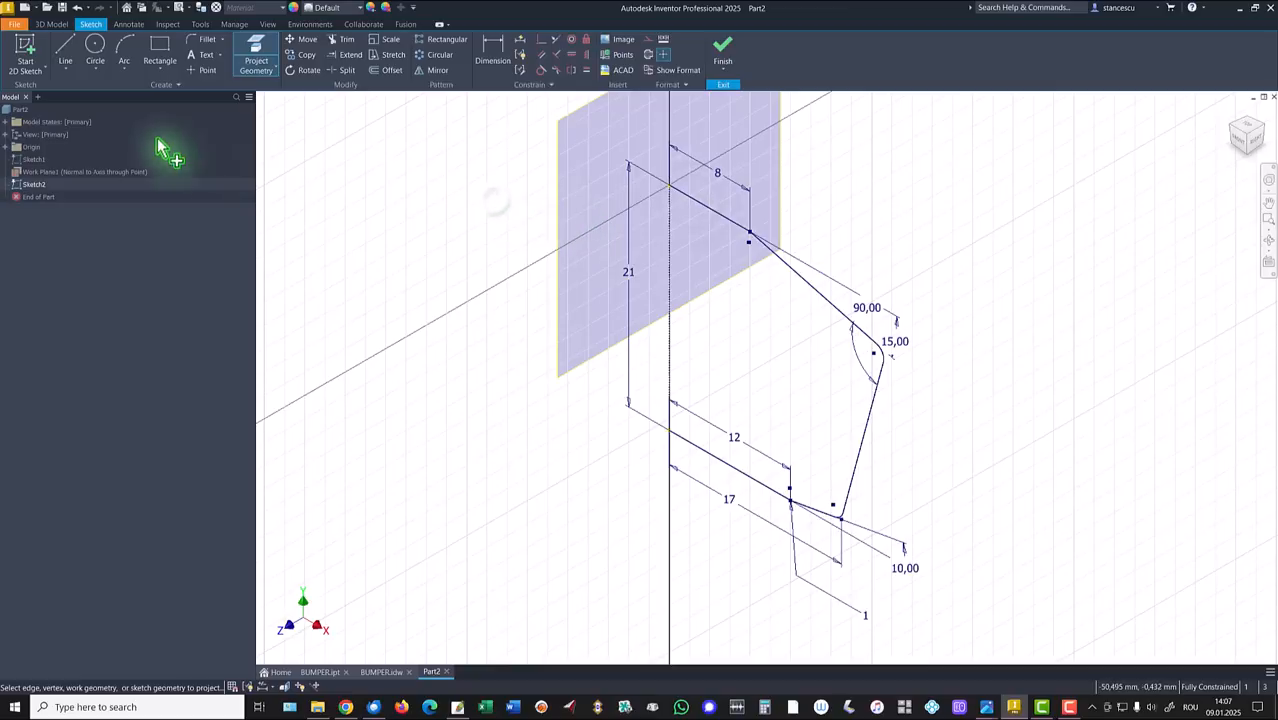
Sketch a circle of 1,5 mm diameter centred on the projected point and hide the work plane.
click(95, 46)
click(669, 184)
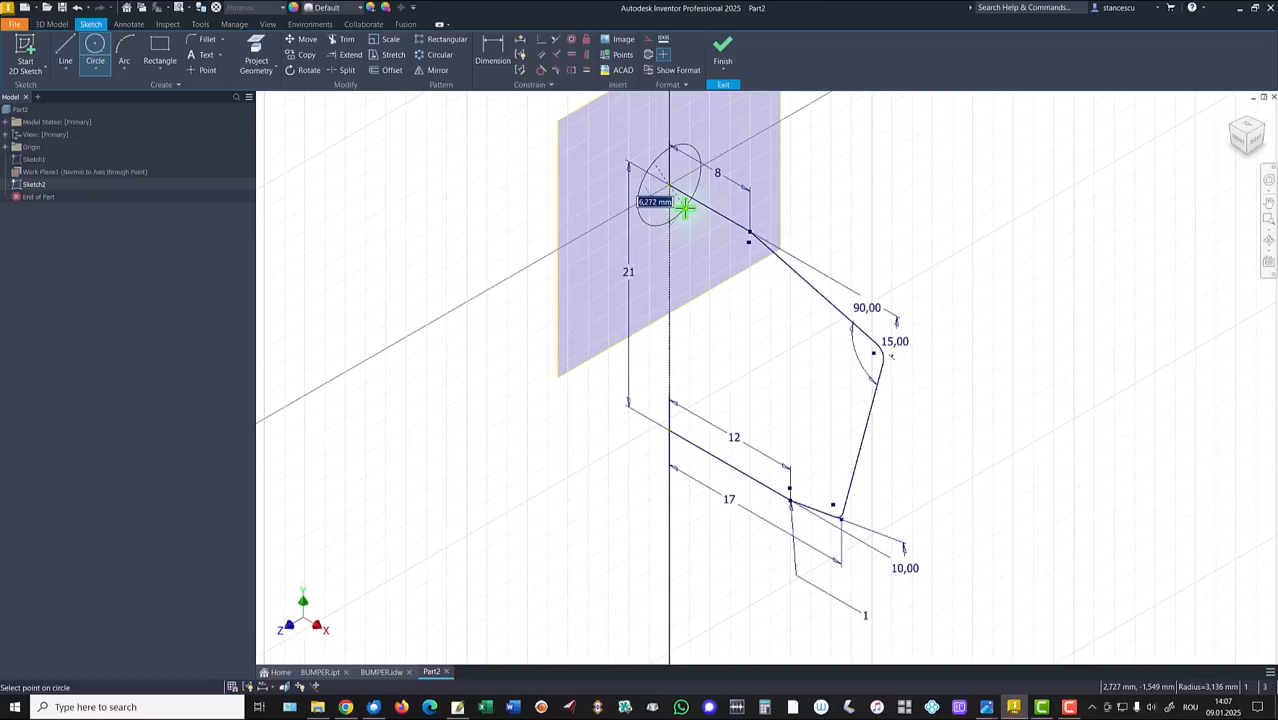
text(1,5)
key(Return)
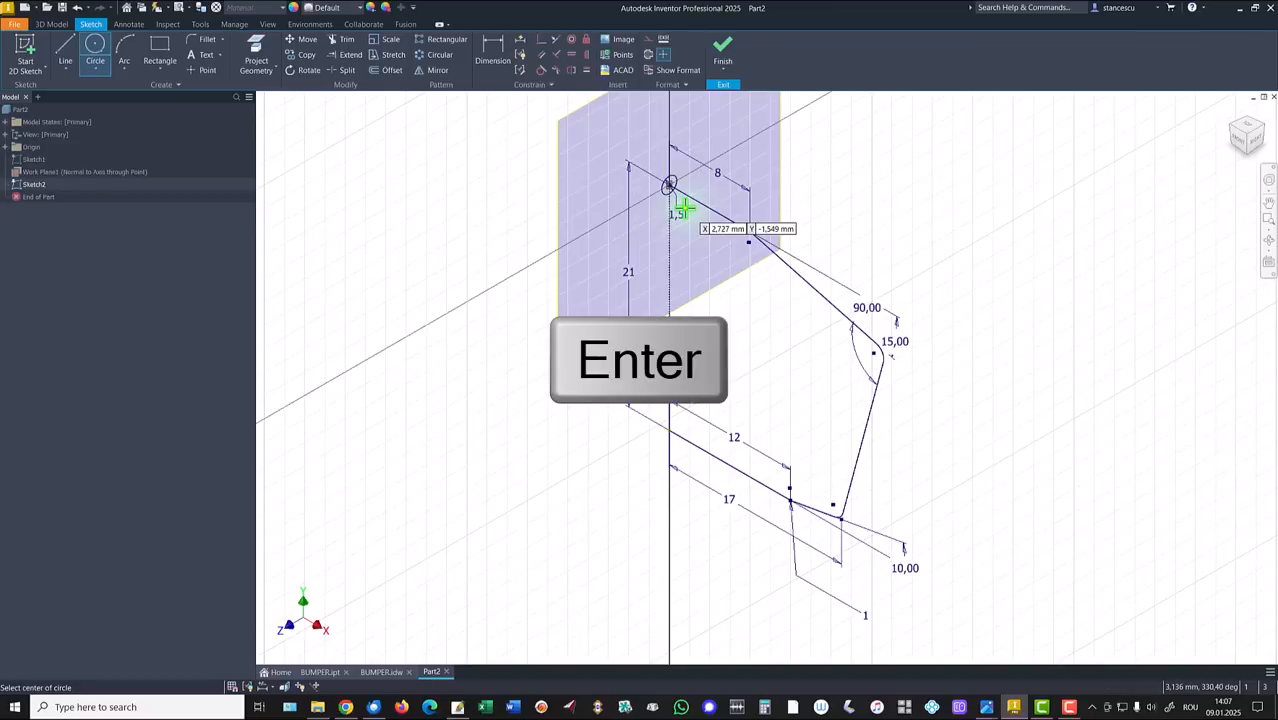
click(724, 62)
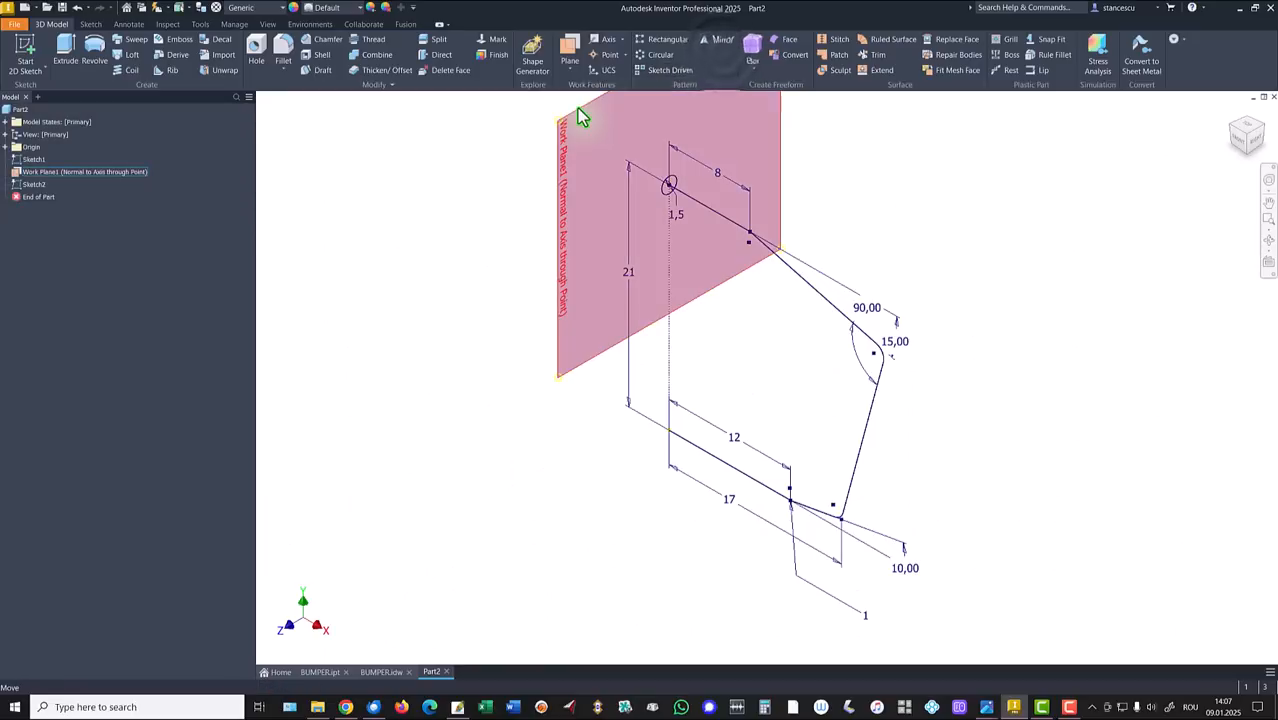
right_click(581, 115)
click(612, 124)
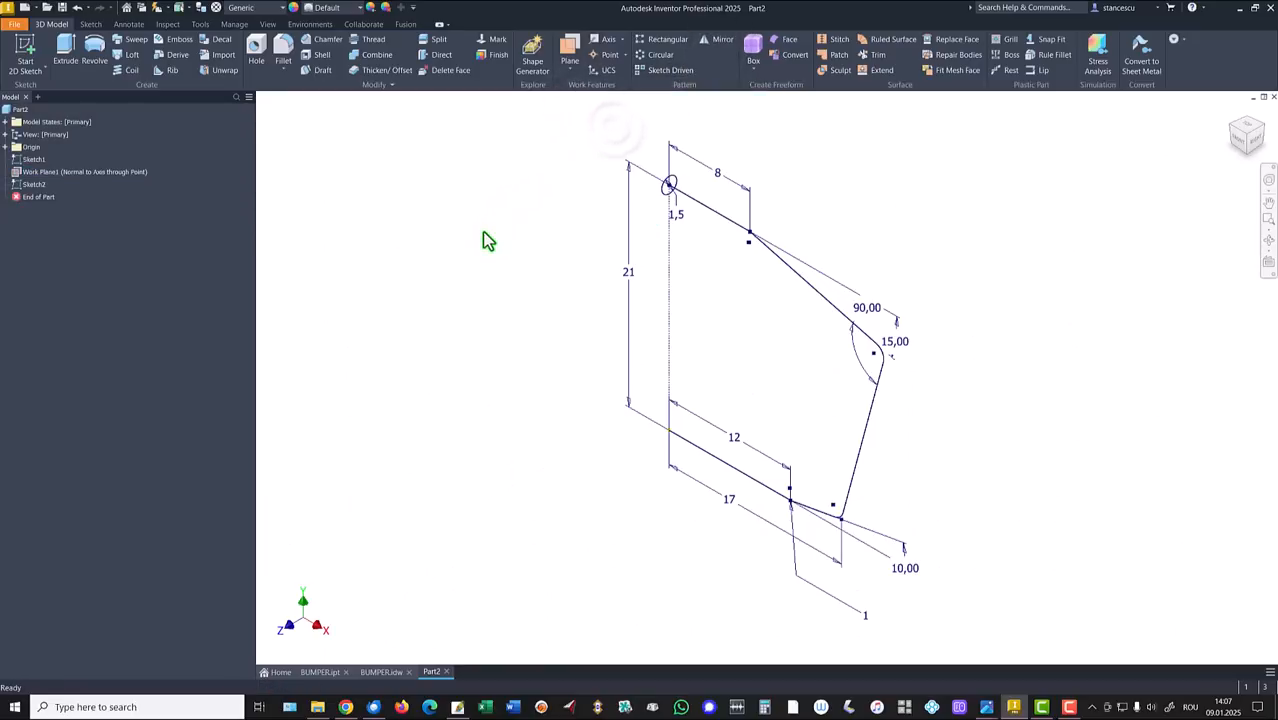
Sweep the 1,5 mm circle along the whole filleted path as a new solid.
key(F6)
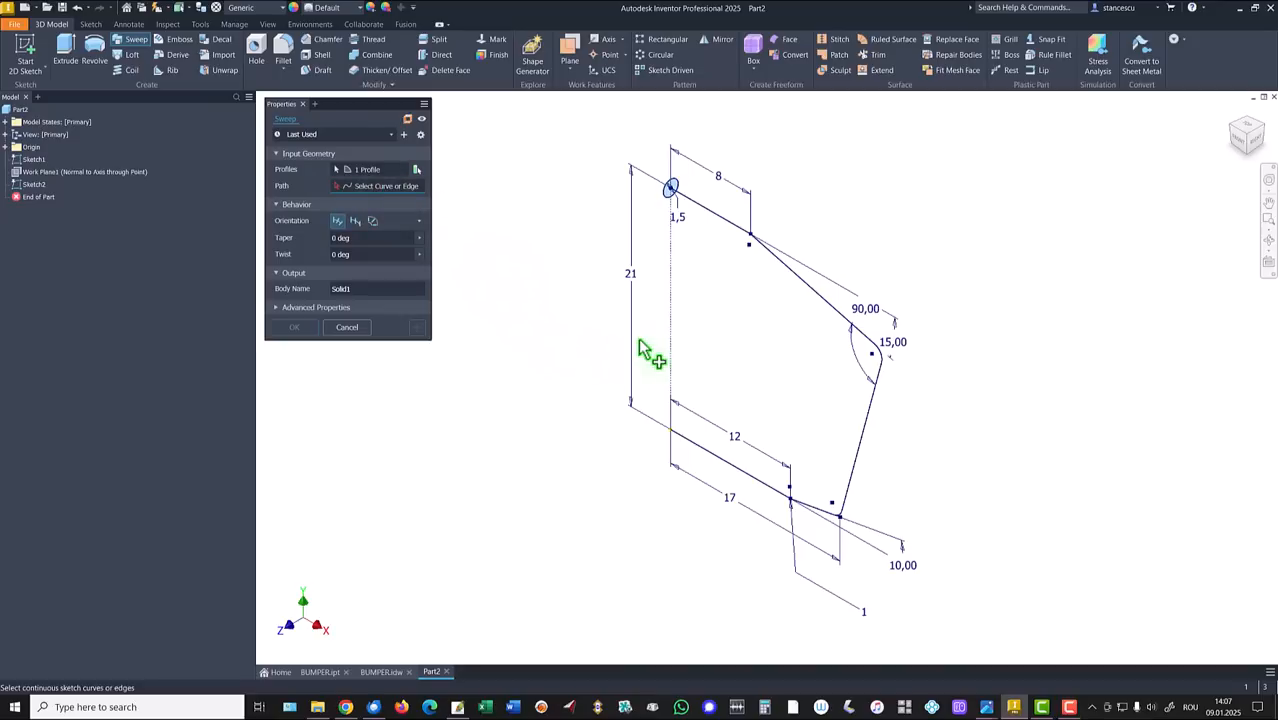
click(790, 272)
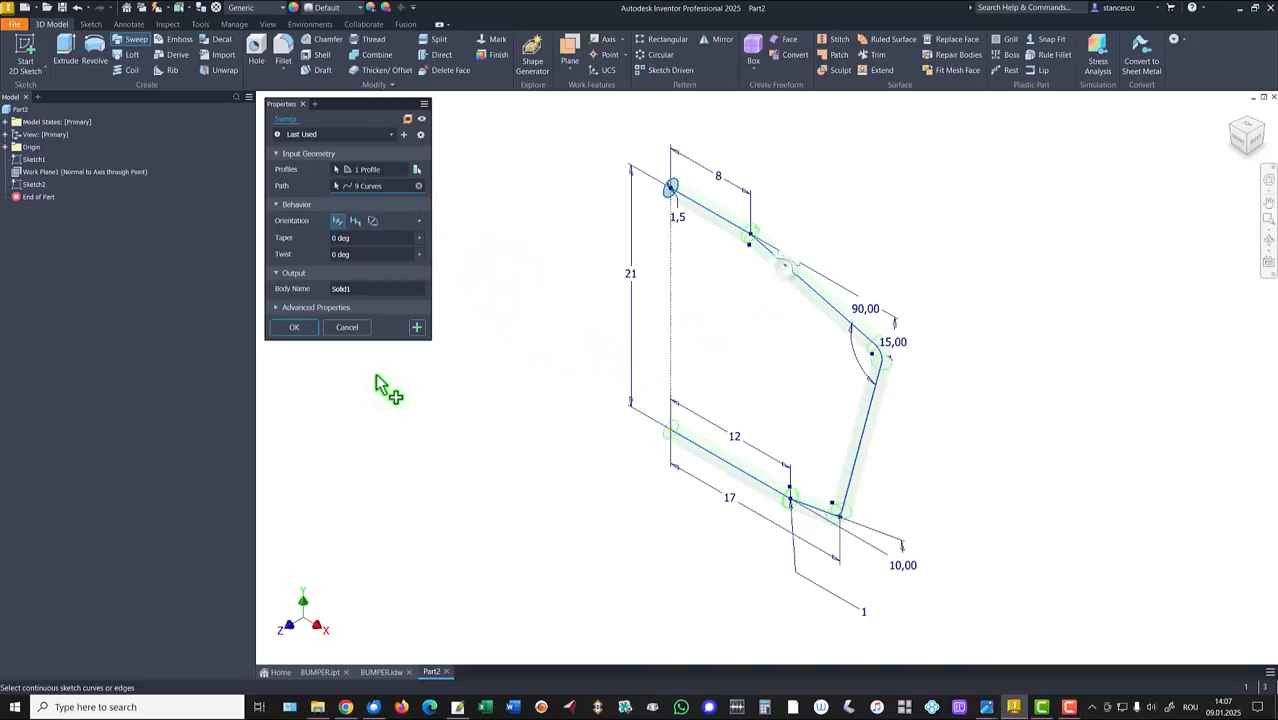
click(287, 330)
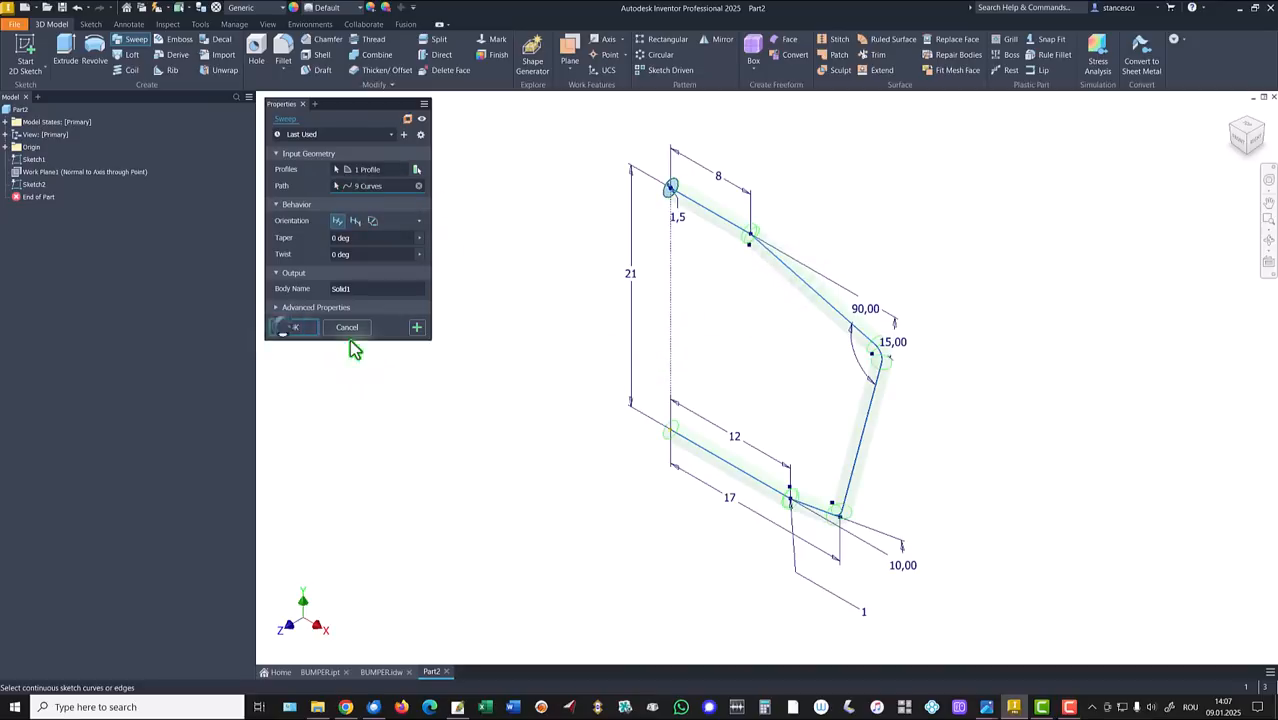
Mirror the swept solid about its flat end face, joined to the original, to complete the closed wire frame.
click(716, 40)
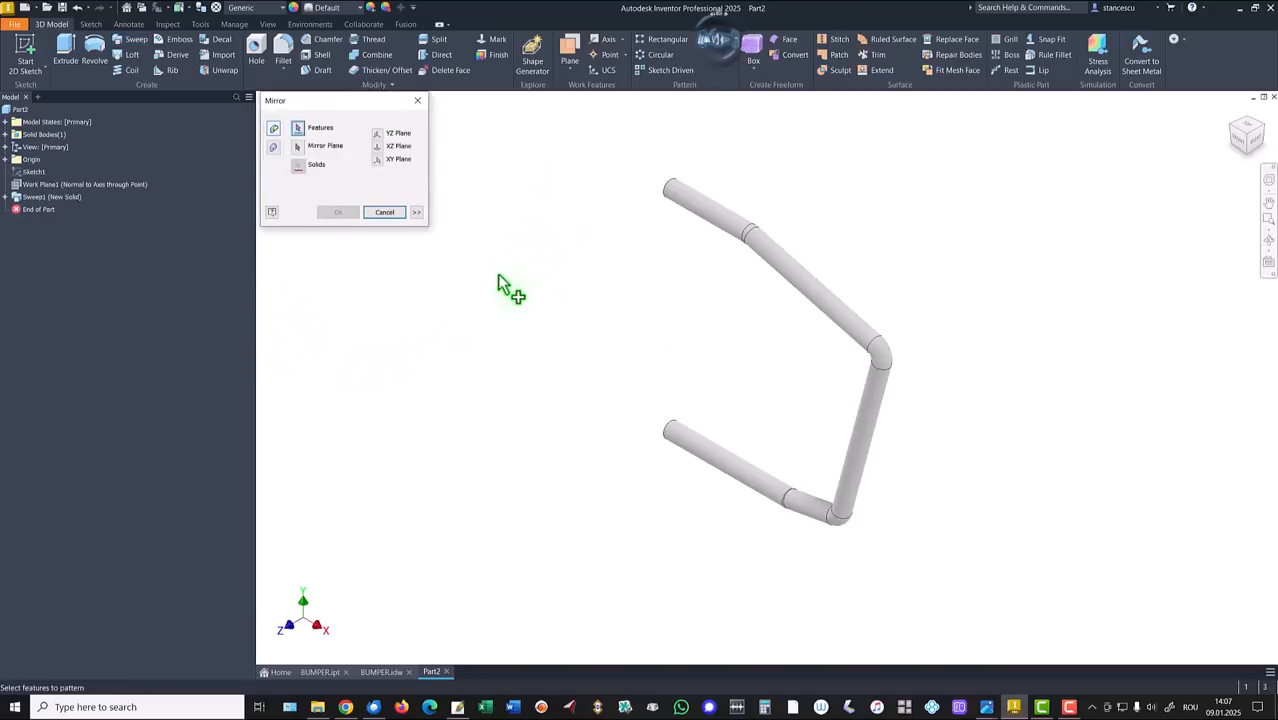
click(274, 148)
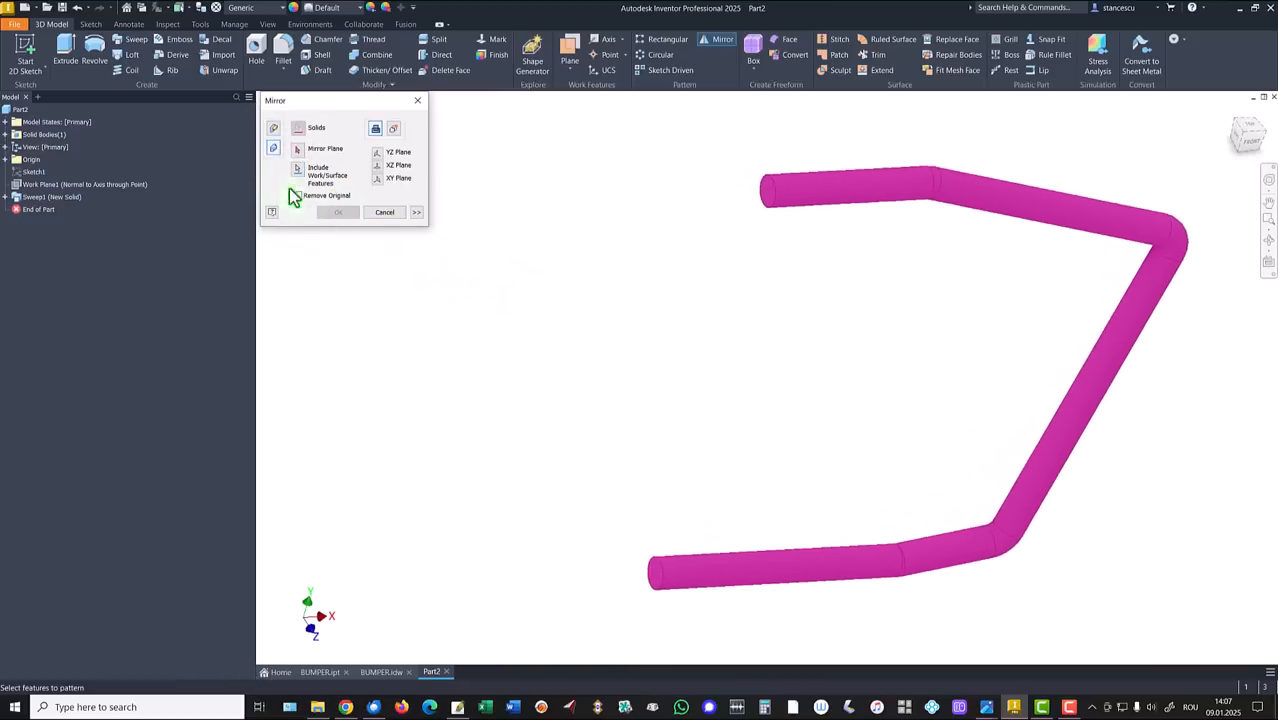
click(296, 150)
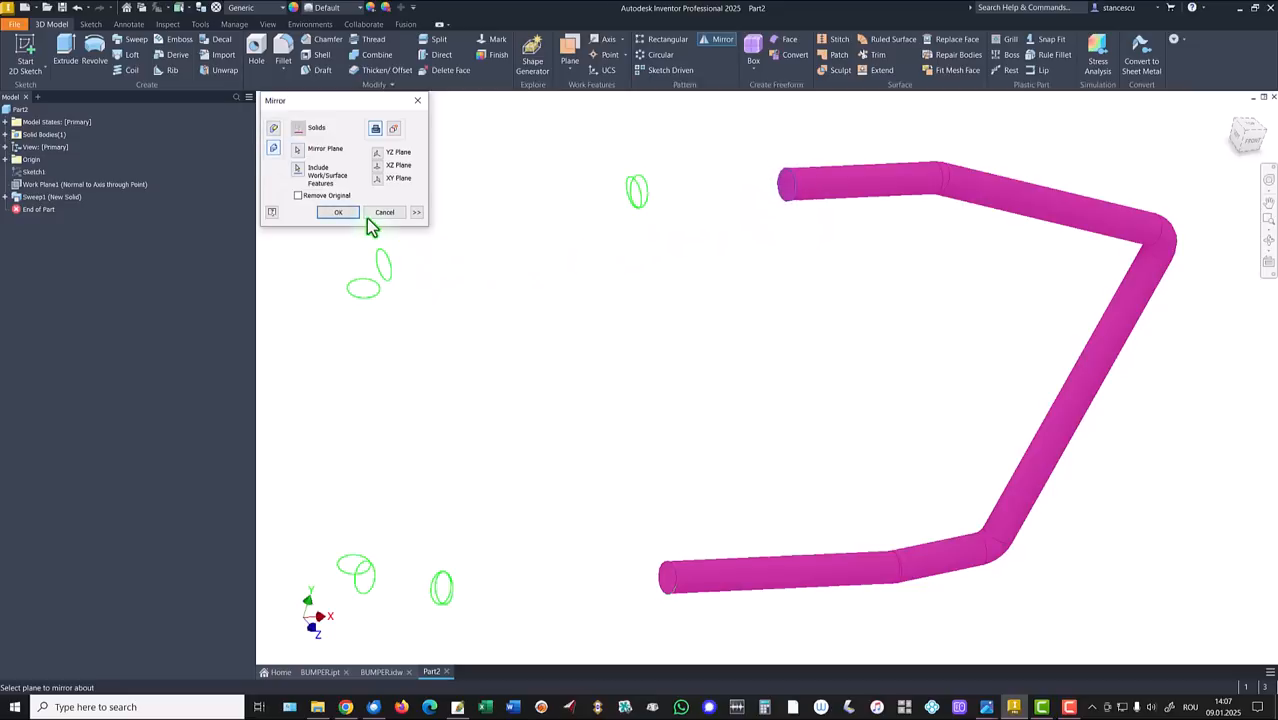
click(339, 213)
key(F6)
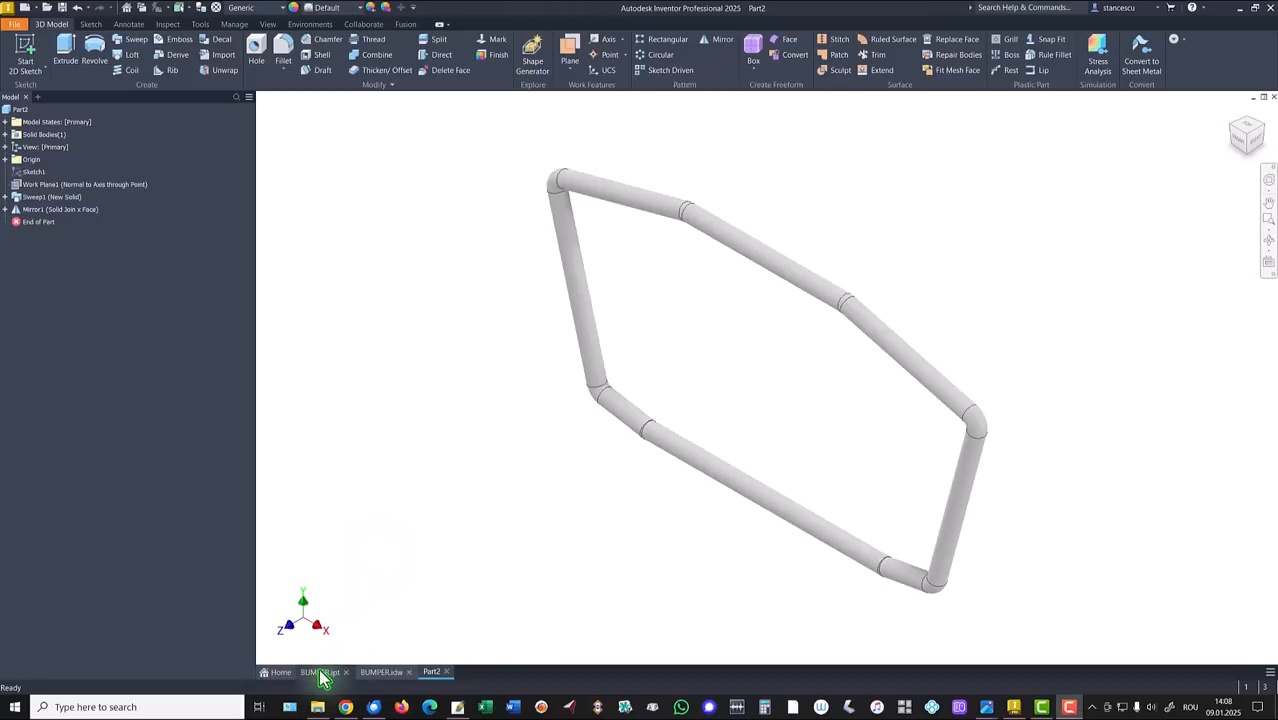
Examine the finished BUMPER.ipt model and the front view in BUMPER.idw for the shape and dimensions of the two upright posts.
click(320, 673)
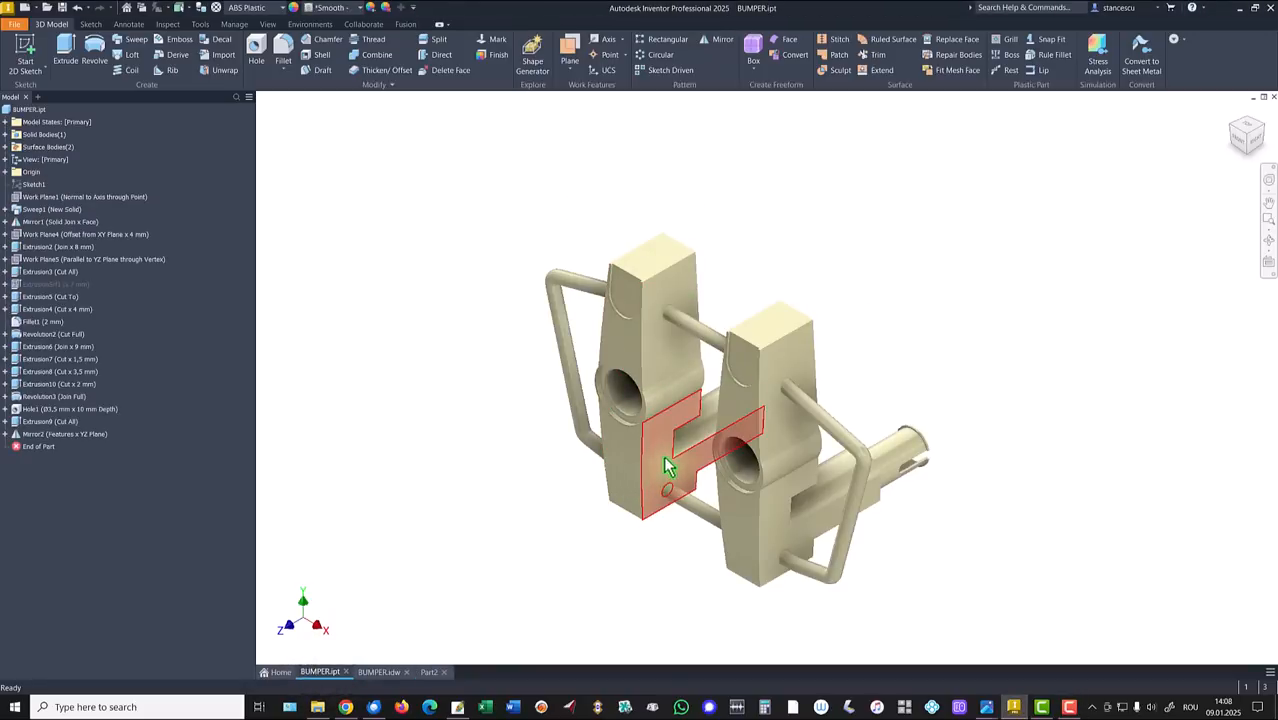
click(378, 672)
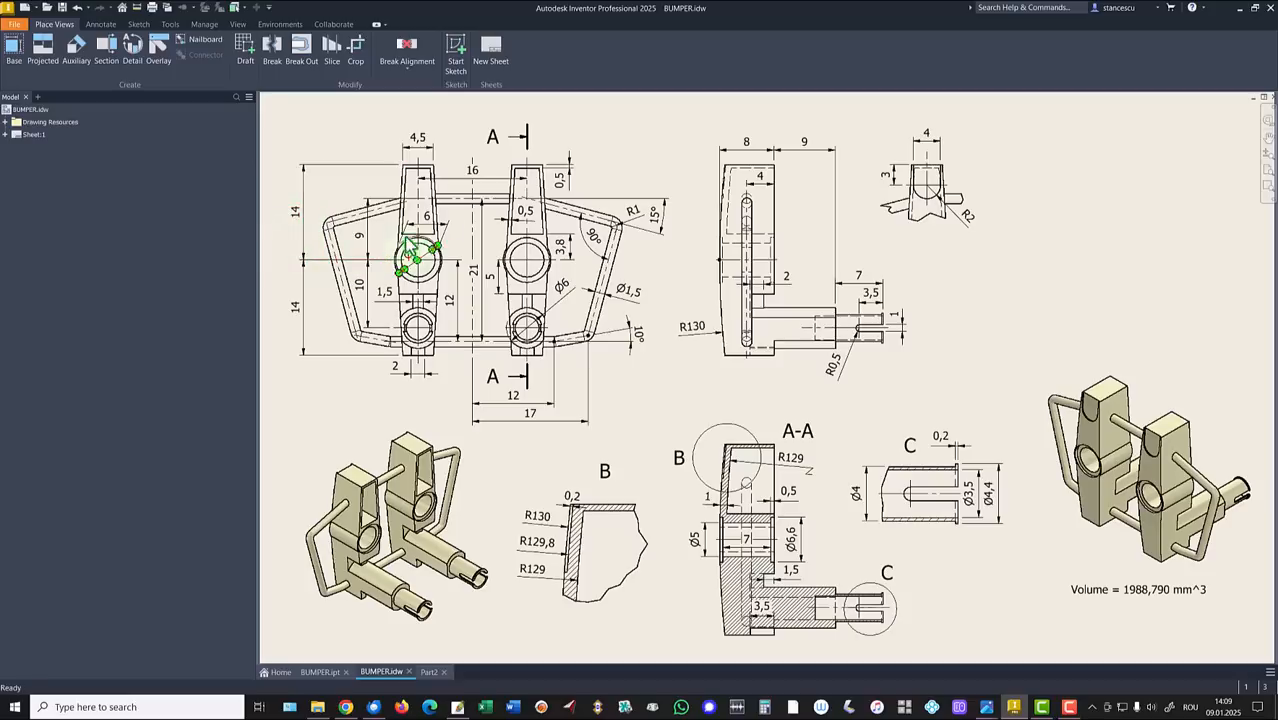
scroll(418, 230, up, 5)
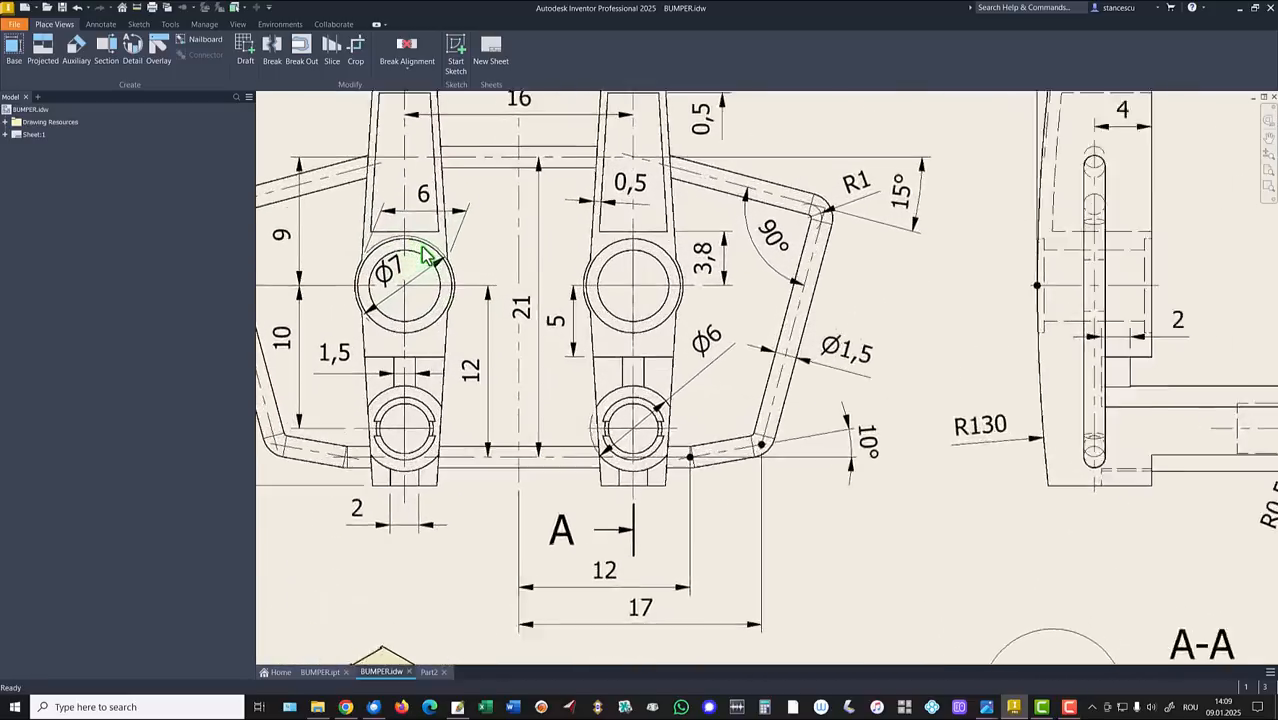
scroll(444, 283, up, 1)
middle_drag(302, 325, 466, 338)
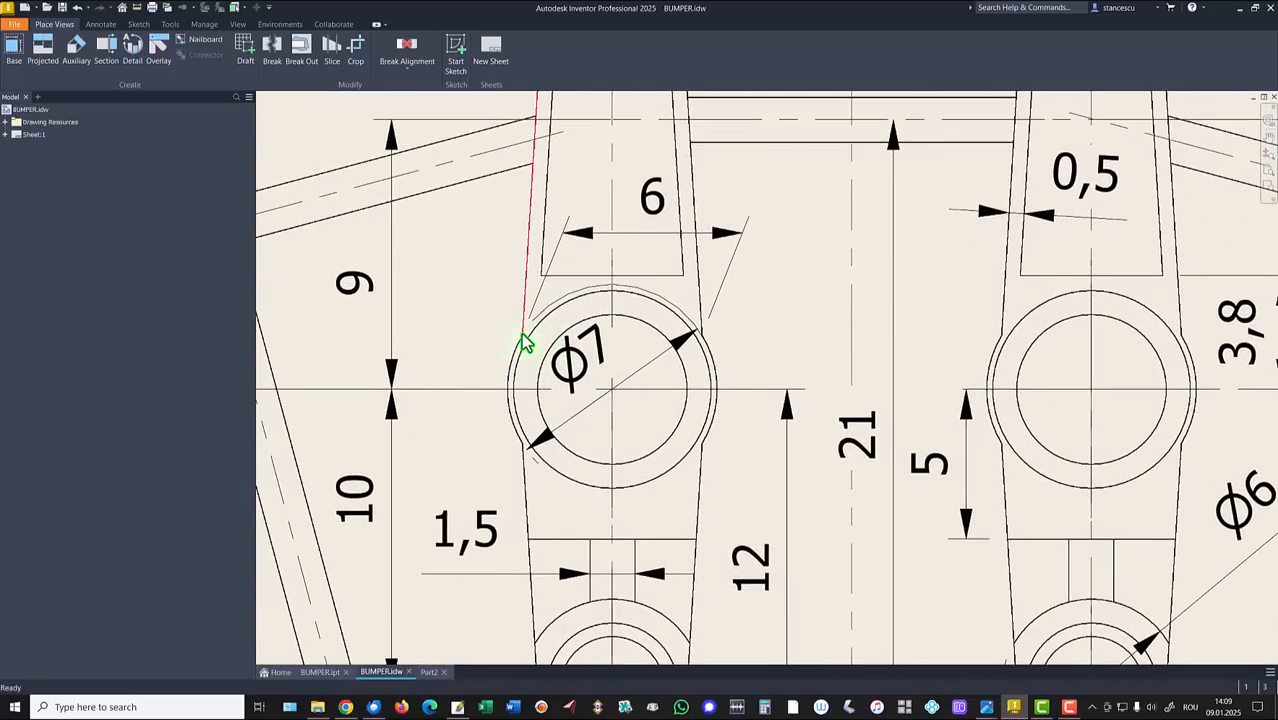
scroll(699, 357, down, 2)
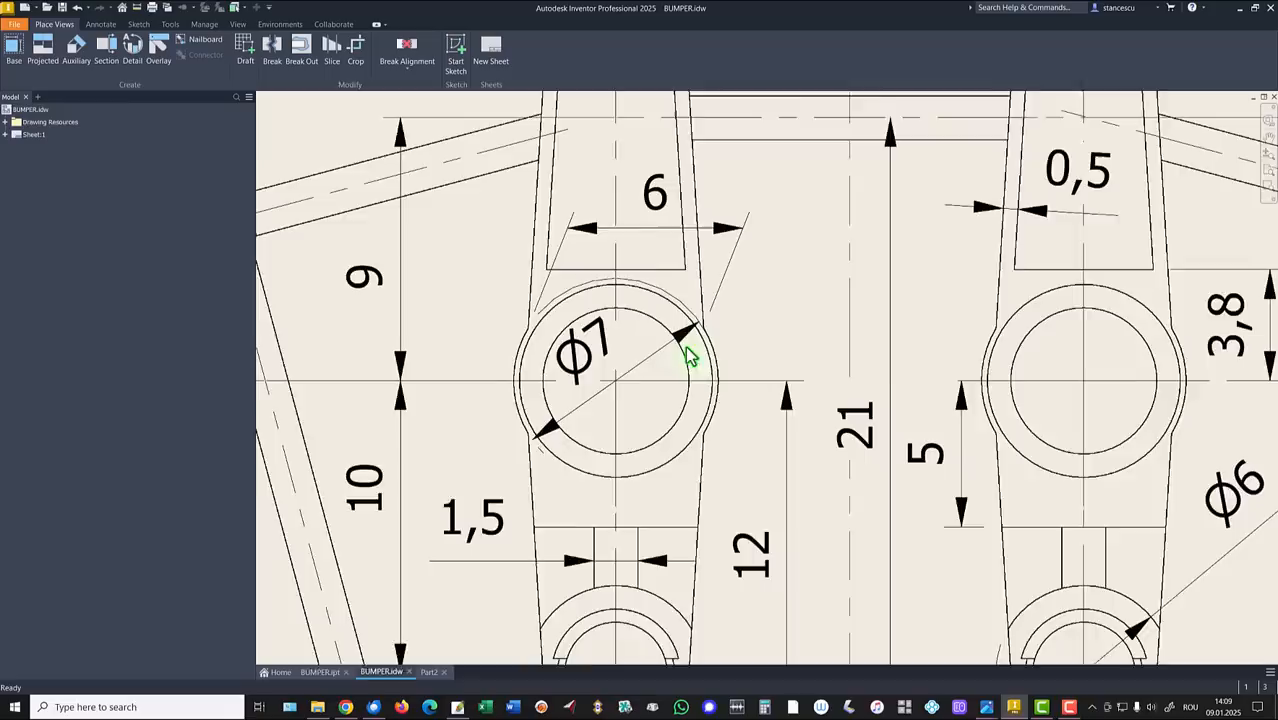
scroll(625, 355, down, 4)
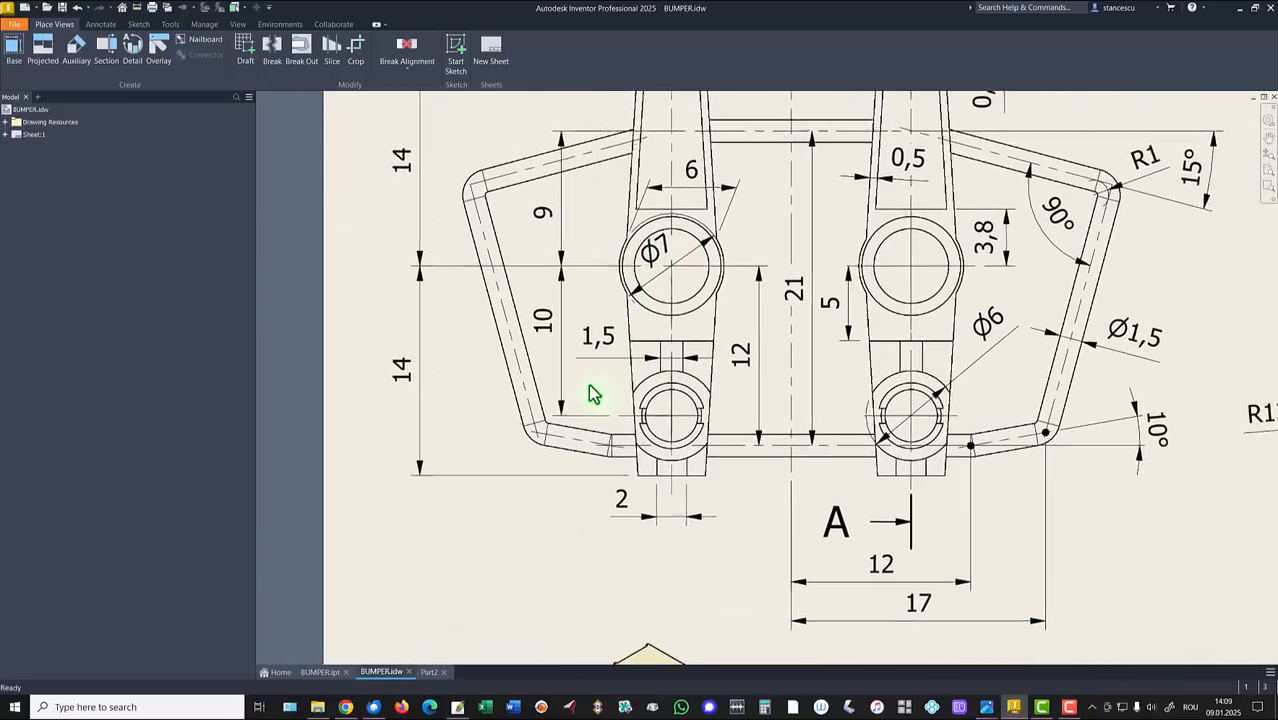
scroll(531, 418, down, 1)
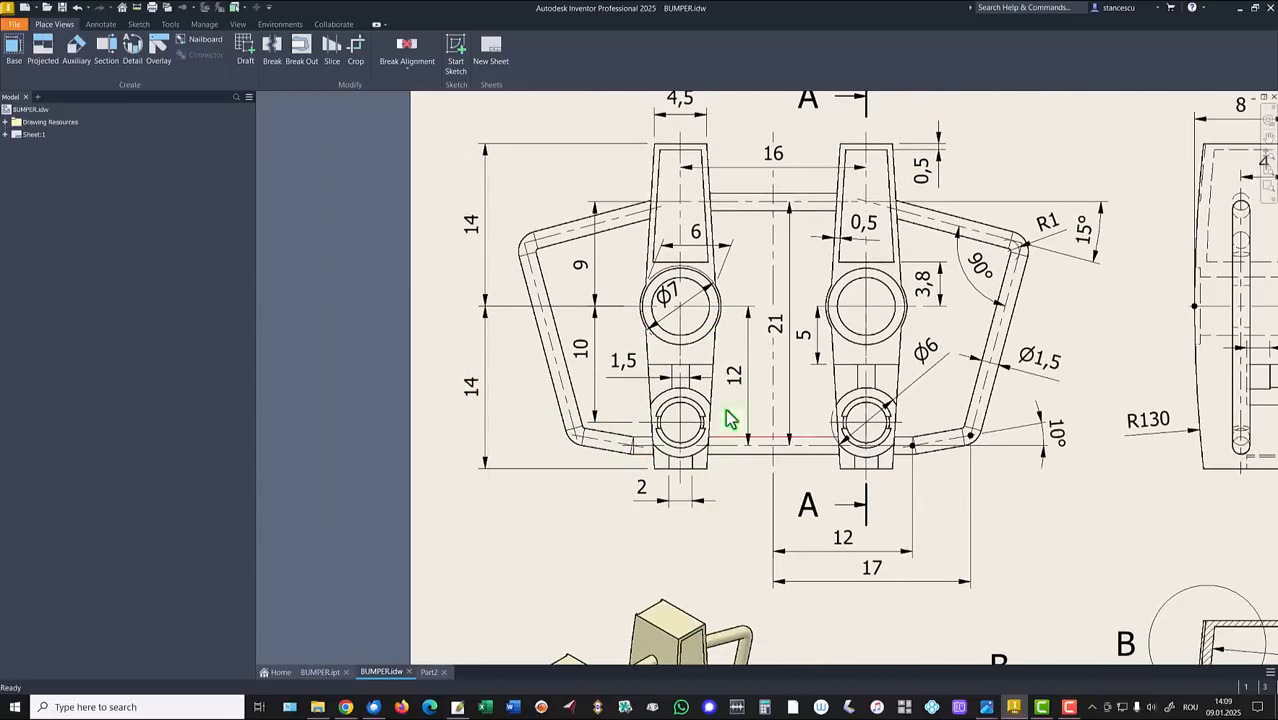
scroll(735, 333, down, 2)
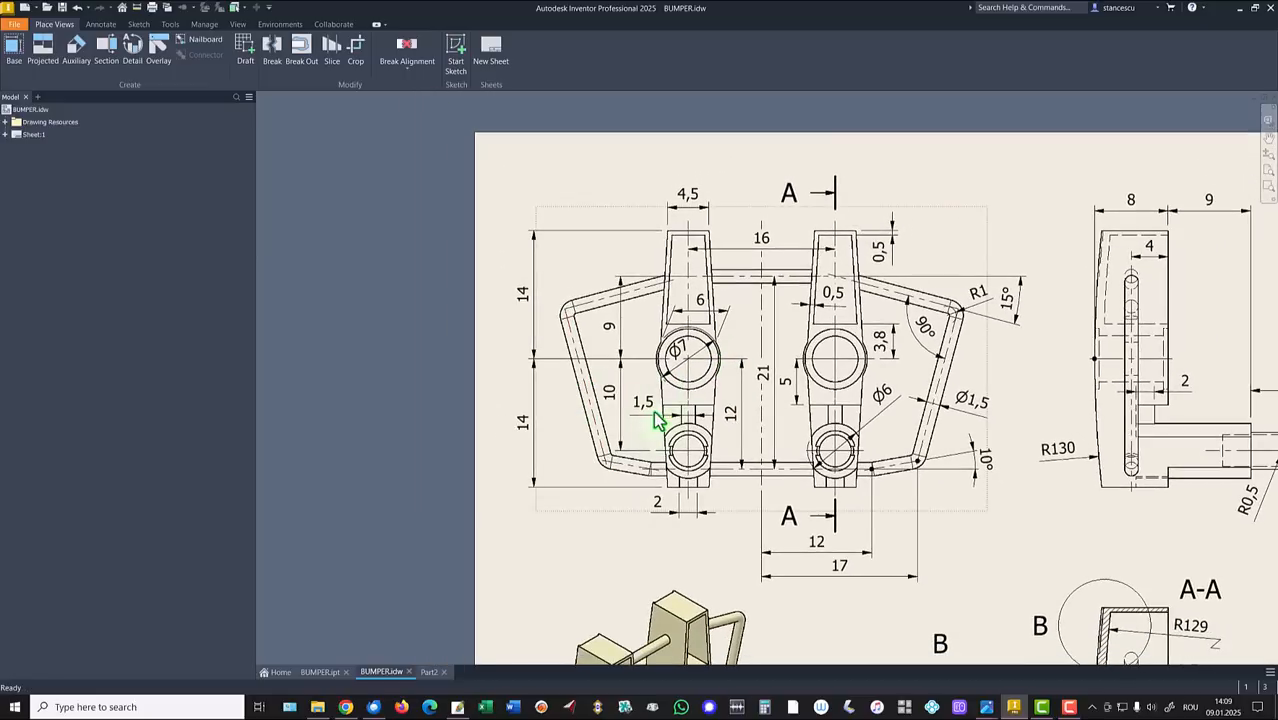
key(Home)
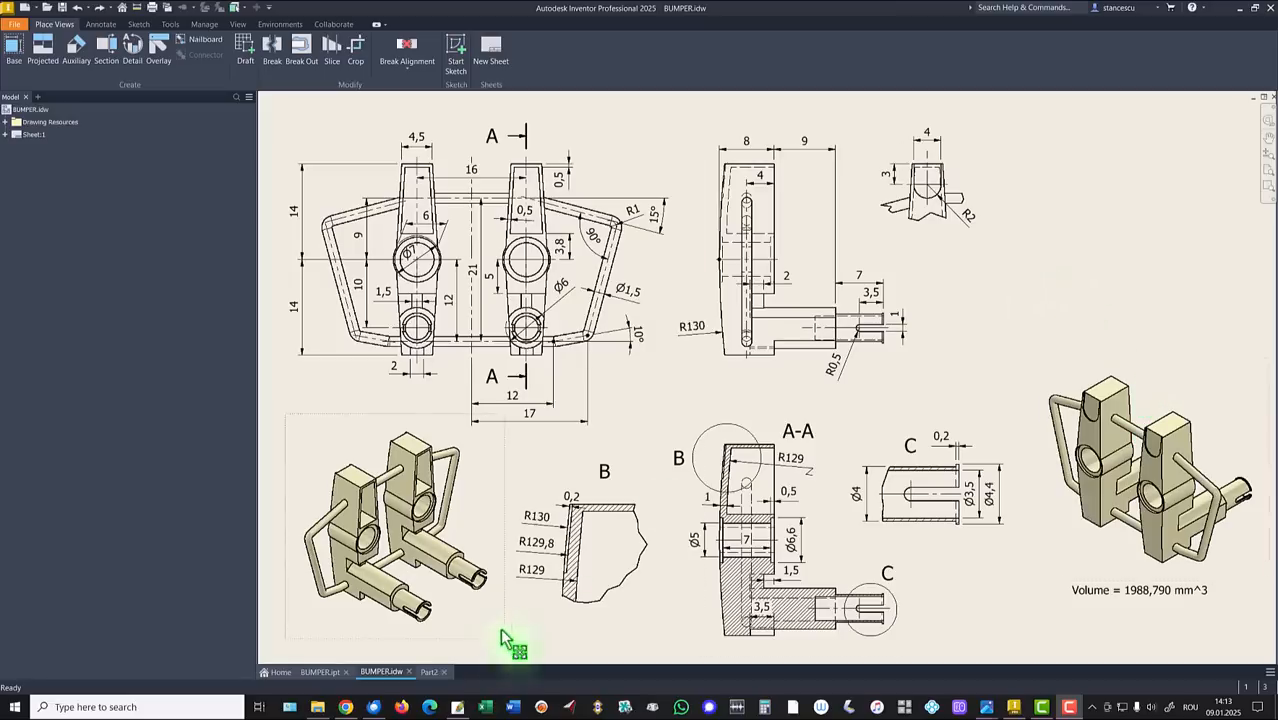
In Part2, create a work plane offset 8-4 mm from the origin's XY Plane.
click(430, 672)
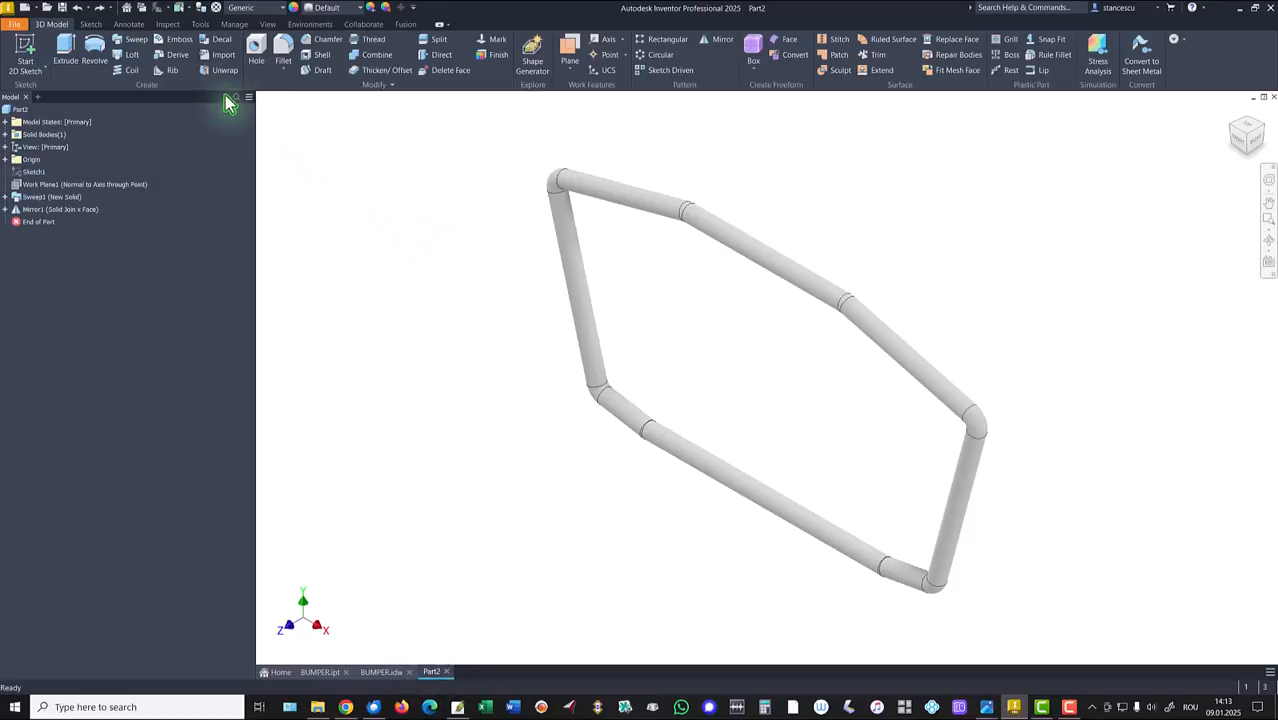
click(575, 56)
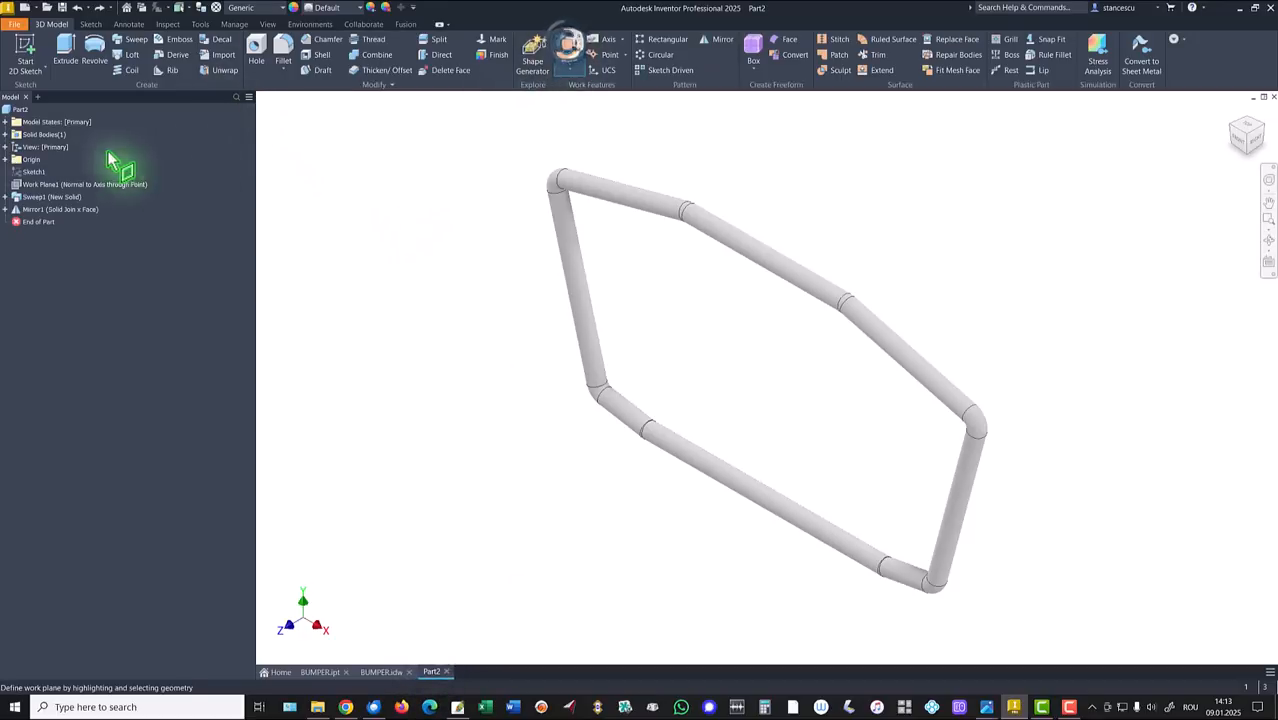
click(5, 160)
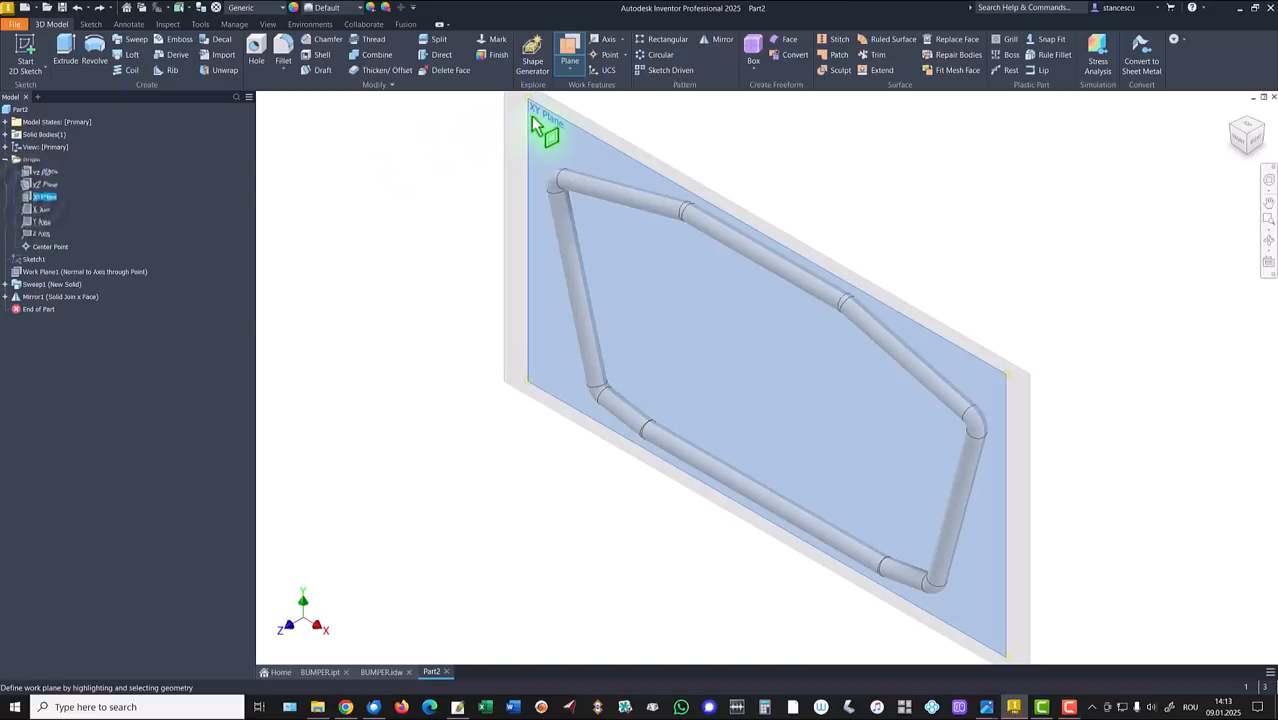
drag(528, 120, 464, 151)
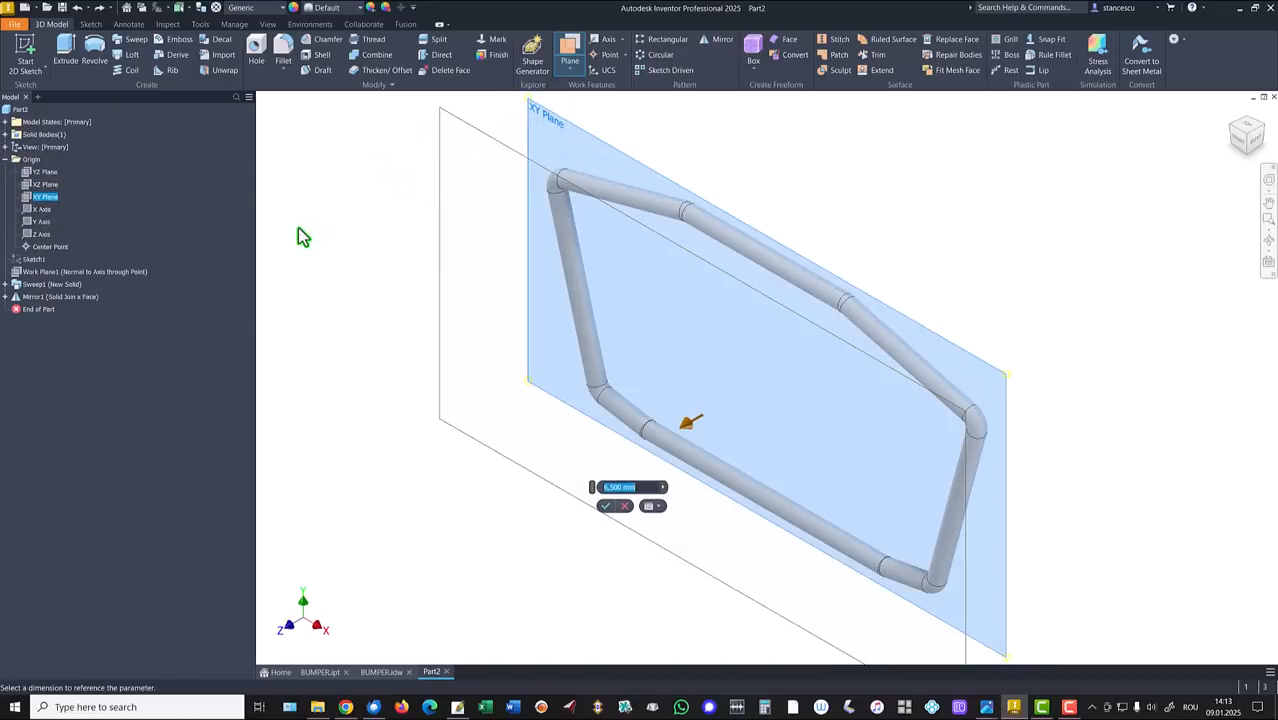
text(8-4)
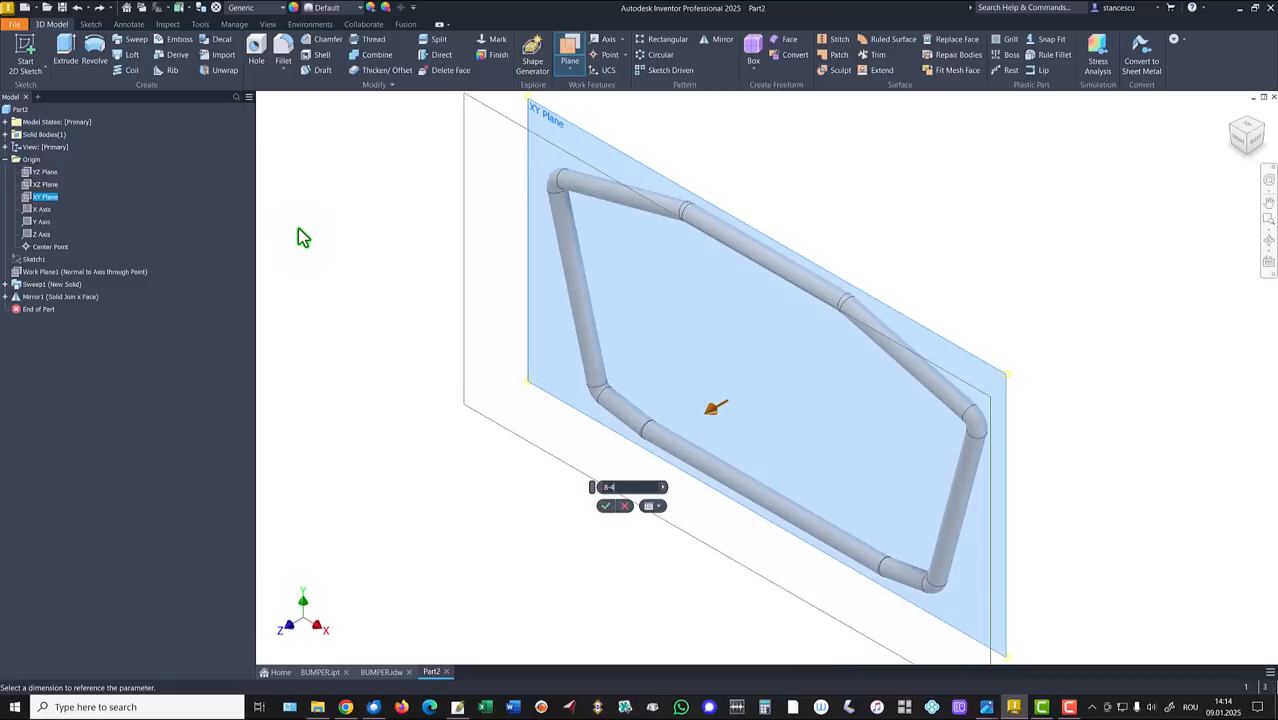
key(Return)
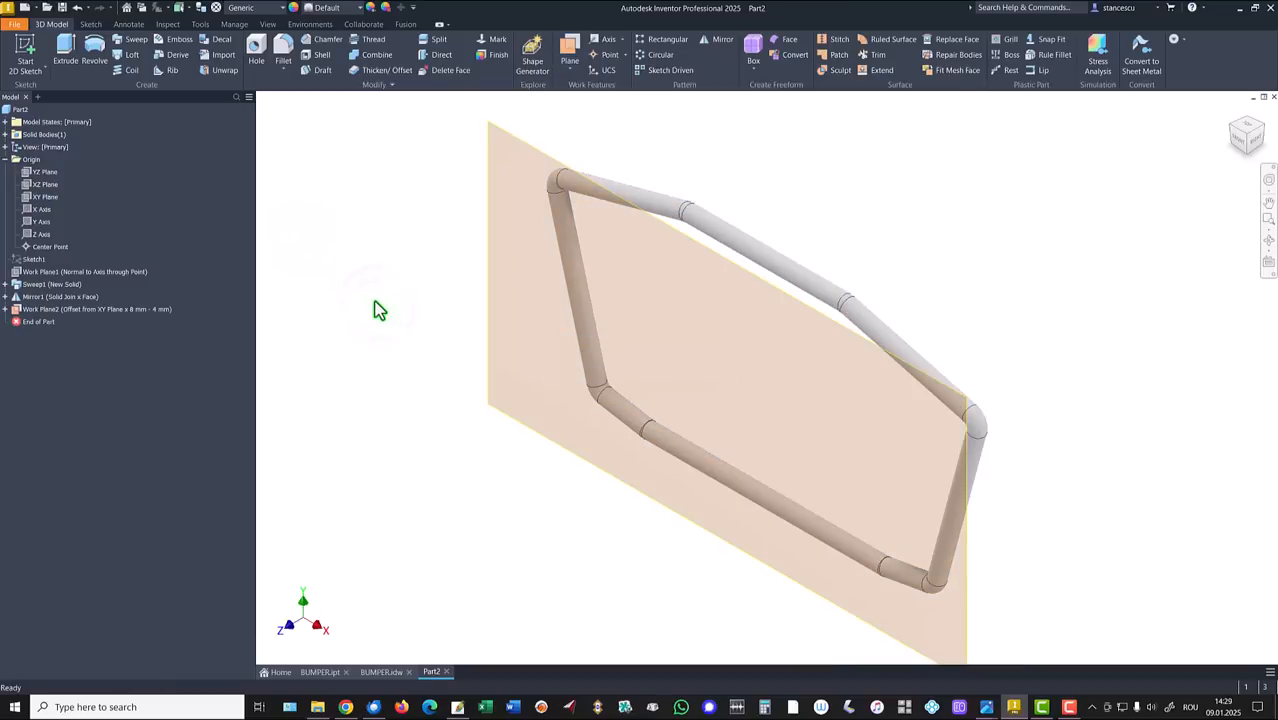
Start a sketch on the offset work plane and draw a vertical line 14*2 mm long to the left of the origin, crossing the frame.
key(F6)
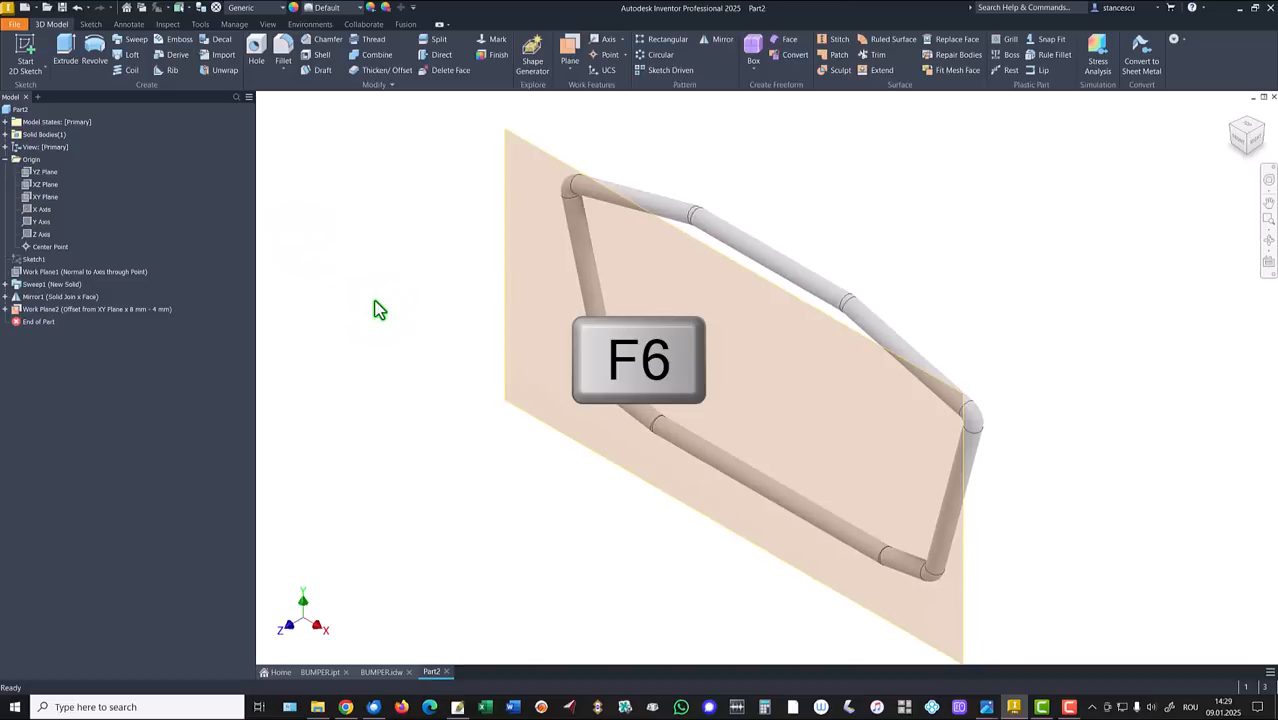
click(577, 168)
key(Page_Up)
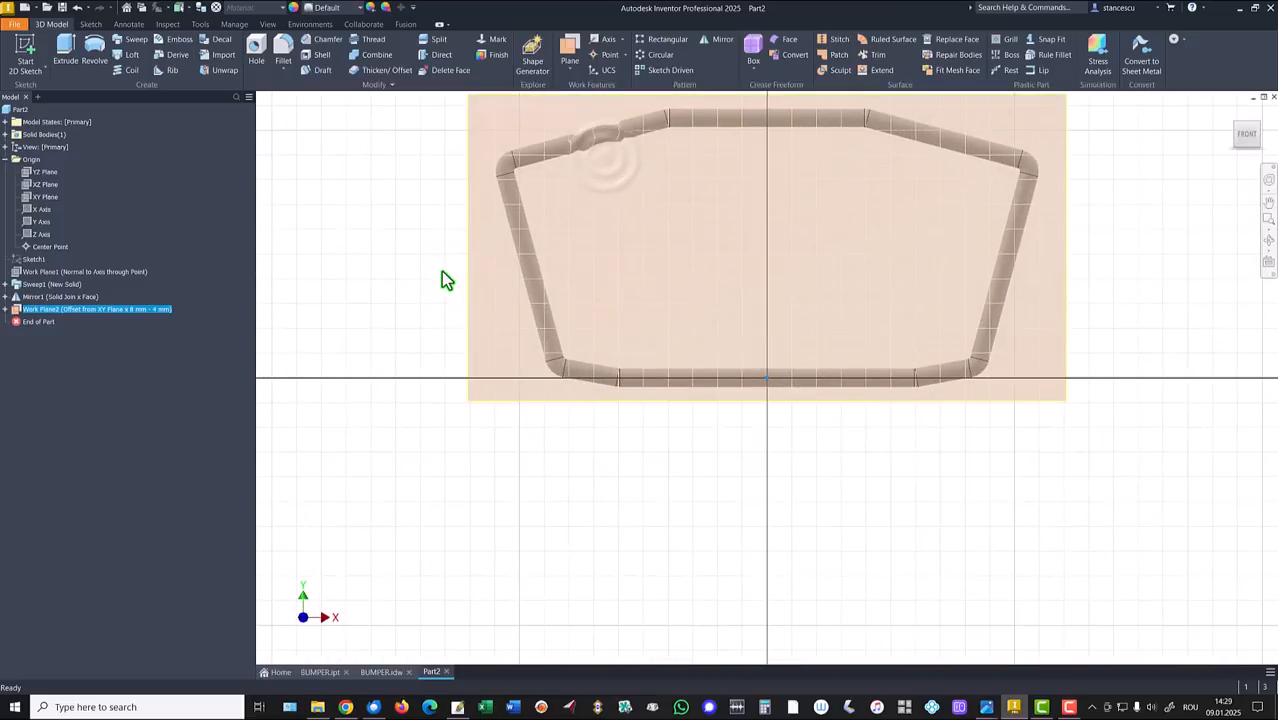
key(s)
key(Home)
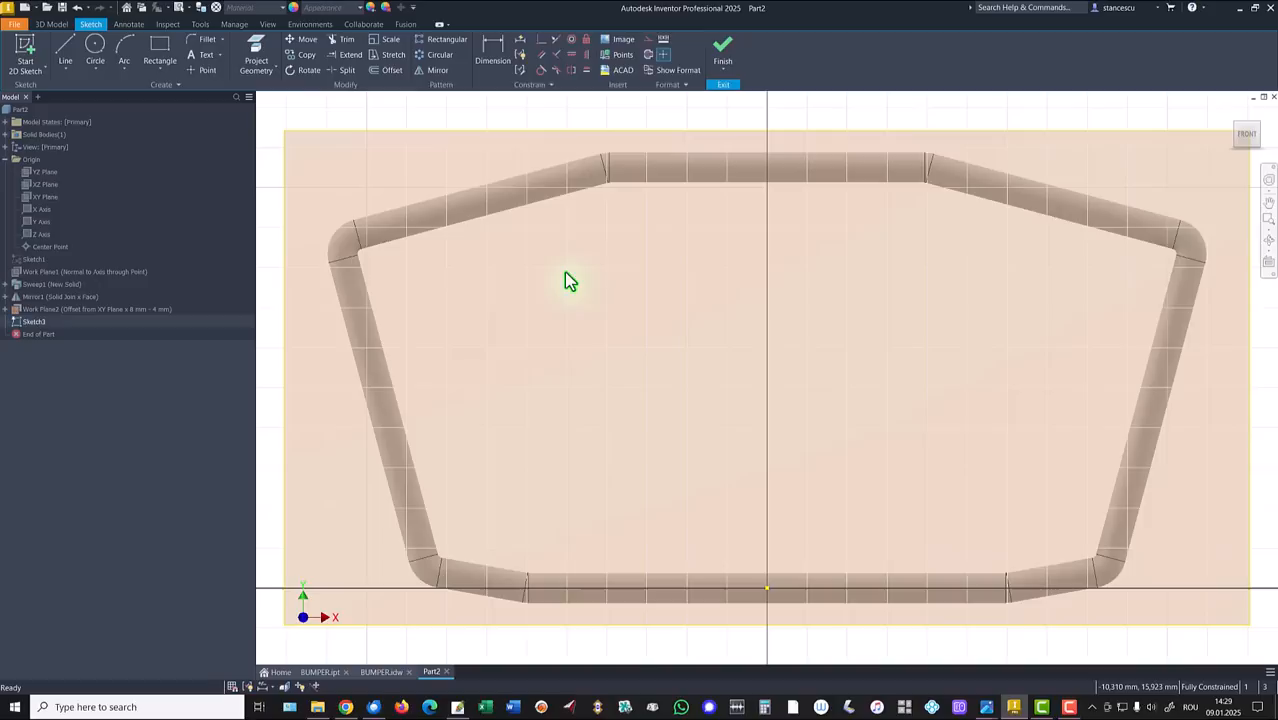
scroll(565, 280, down, 3)
click(67, 50)
click(558, 172)
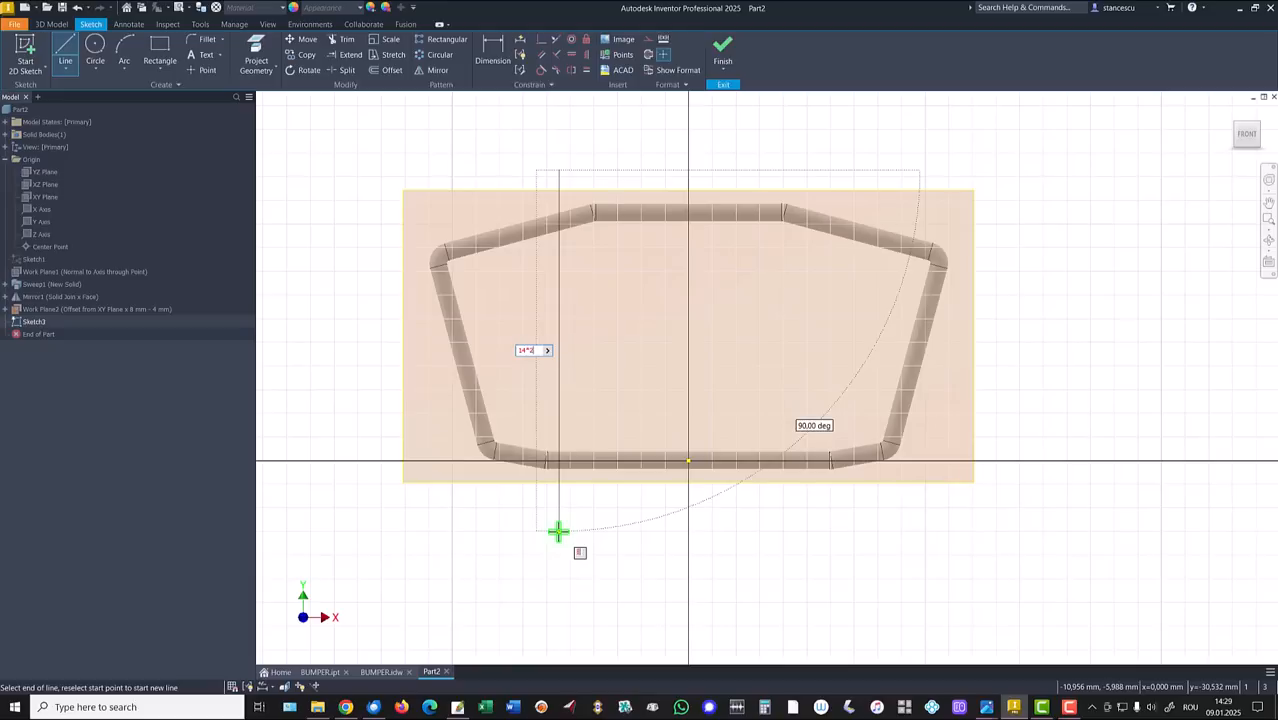
text(14*2)
key(Return)
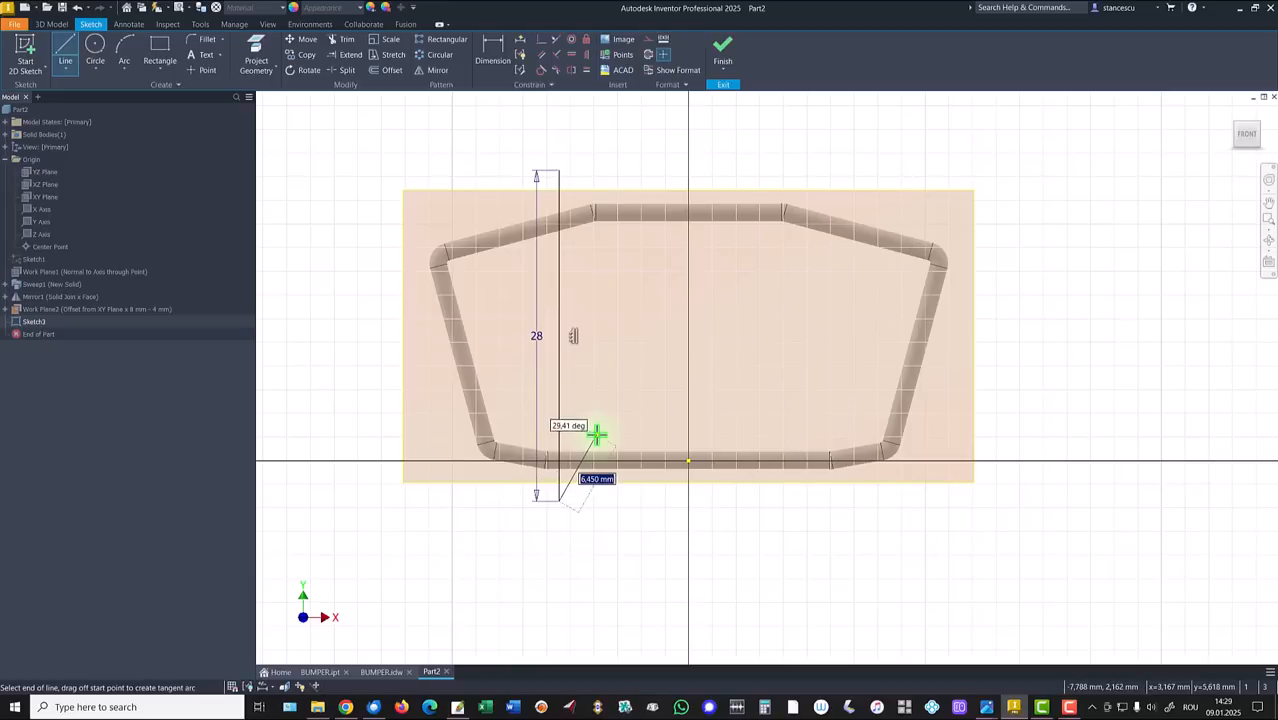
key(Escape)
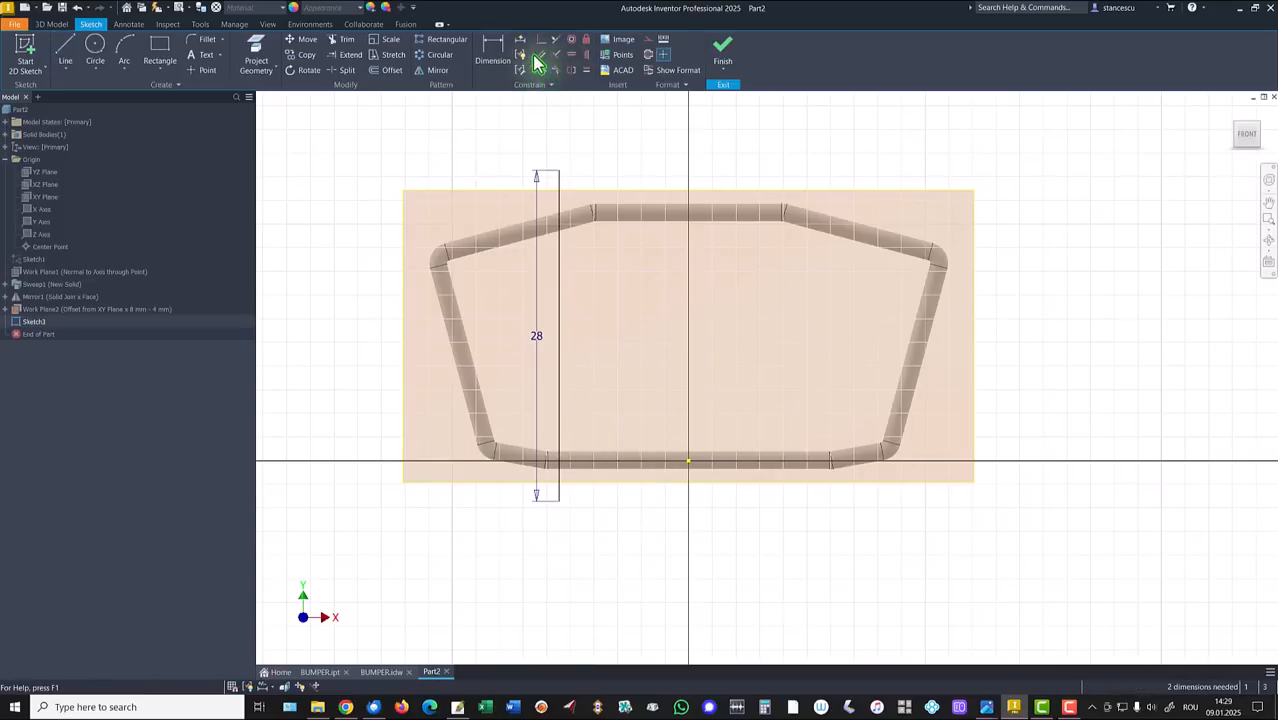
Dimension the vertical line's midpoint 12 mm above the origin and the line 8 mm horizontally from the origin.
click(484, 60)
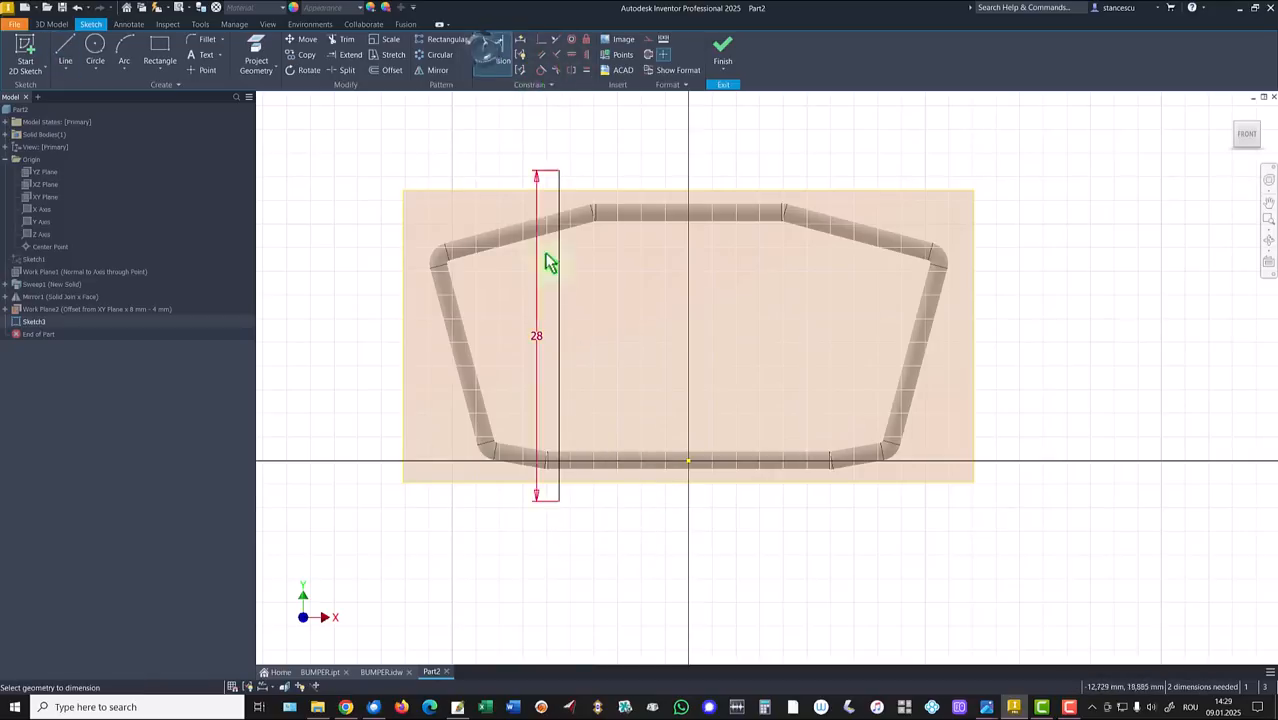
click(560, 336)
click(689, 462)
click(745, 377)
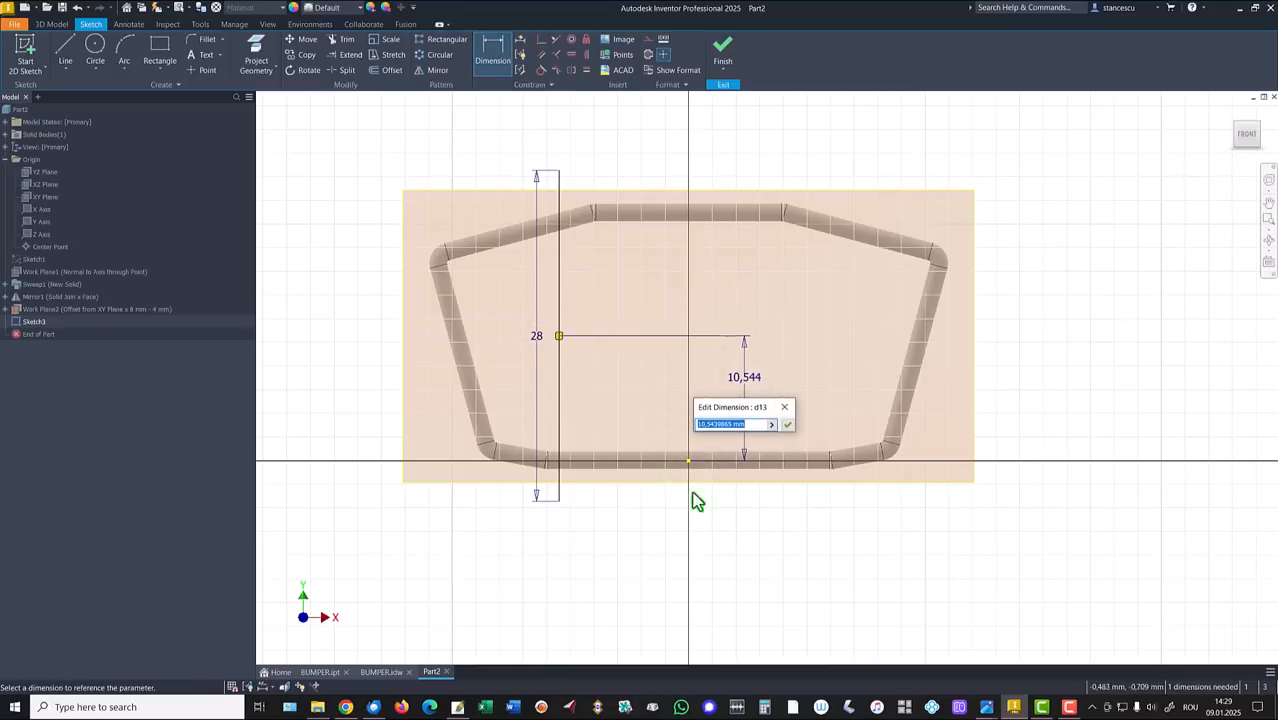
text(12)
key(Return)
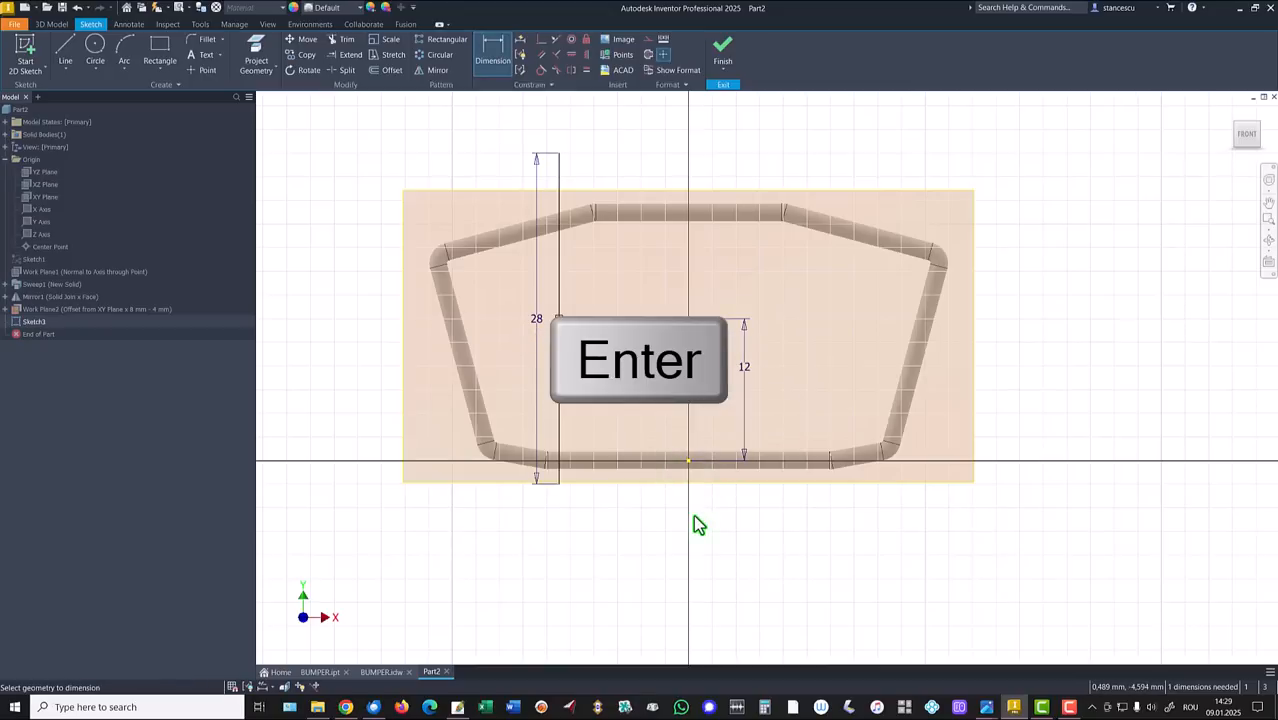
click(559, 388)
click(688, 461)
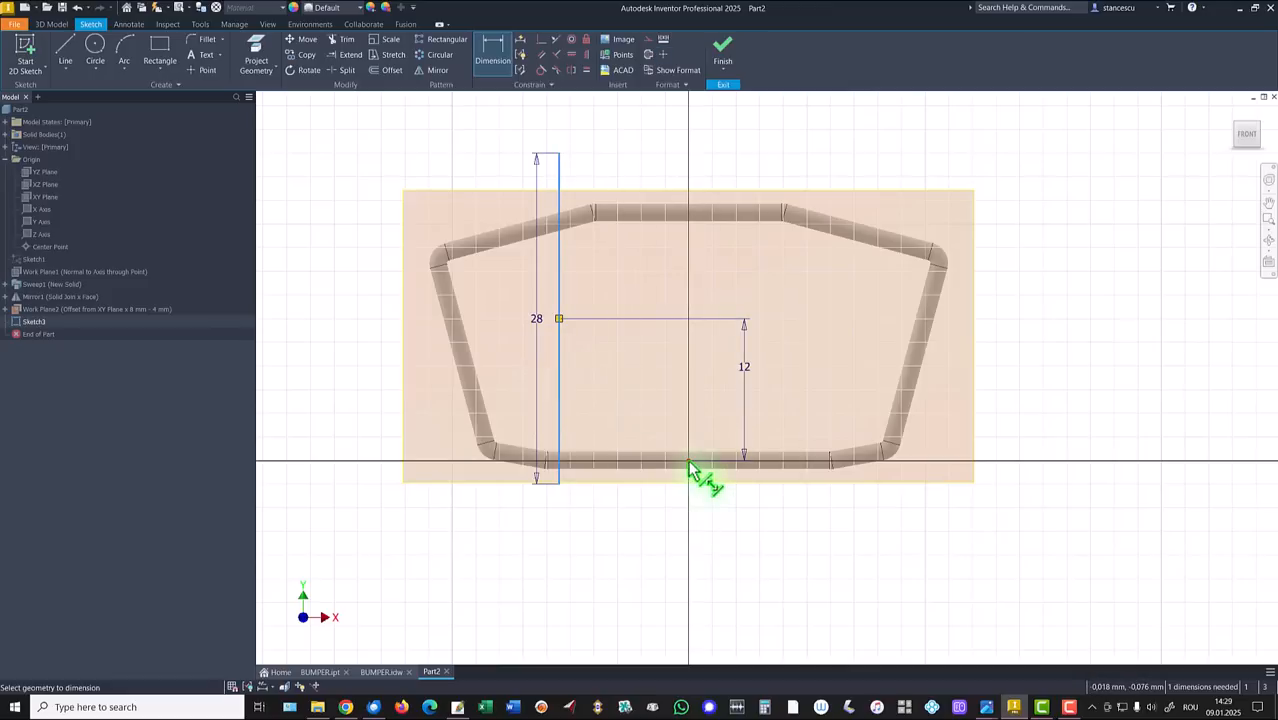
click(670, 526)
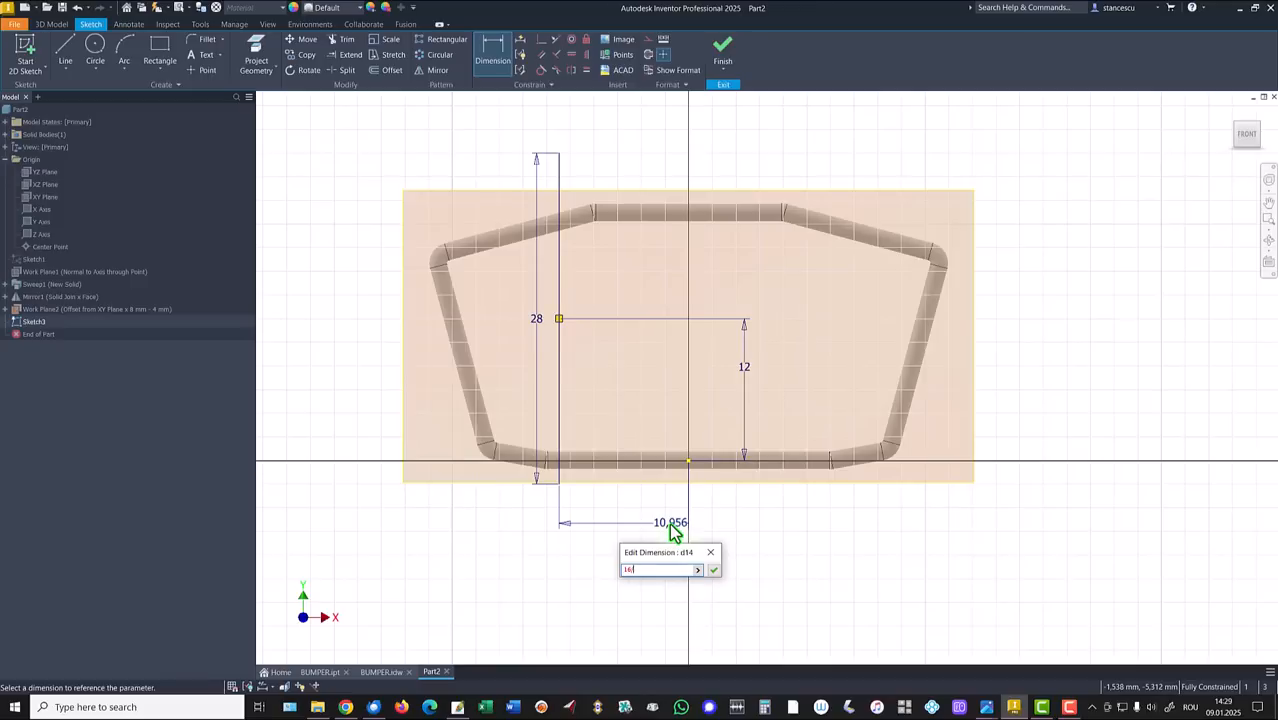
key(Return)
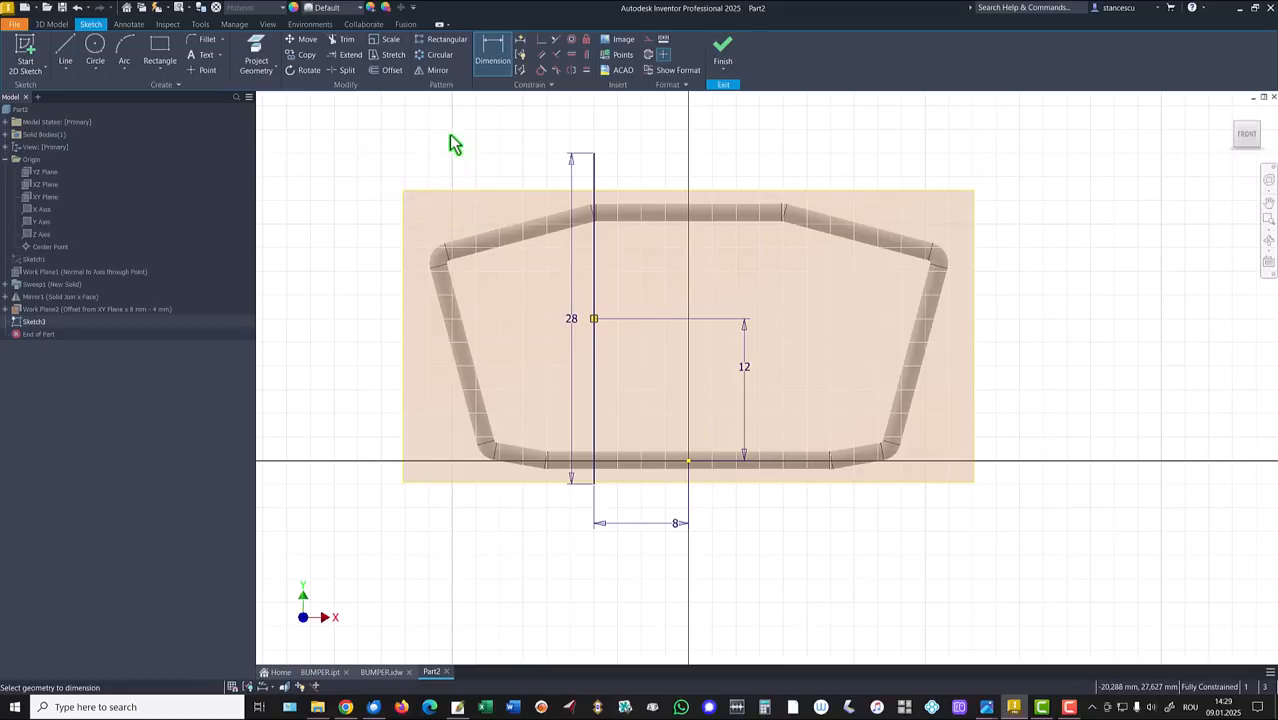
Sketch a circle of 7 mm diameter centred on the vertical line's midpoint.
click(96, 55)
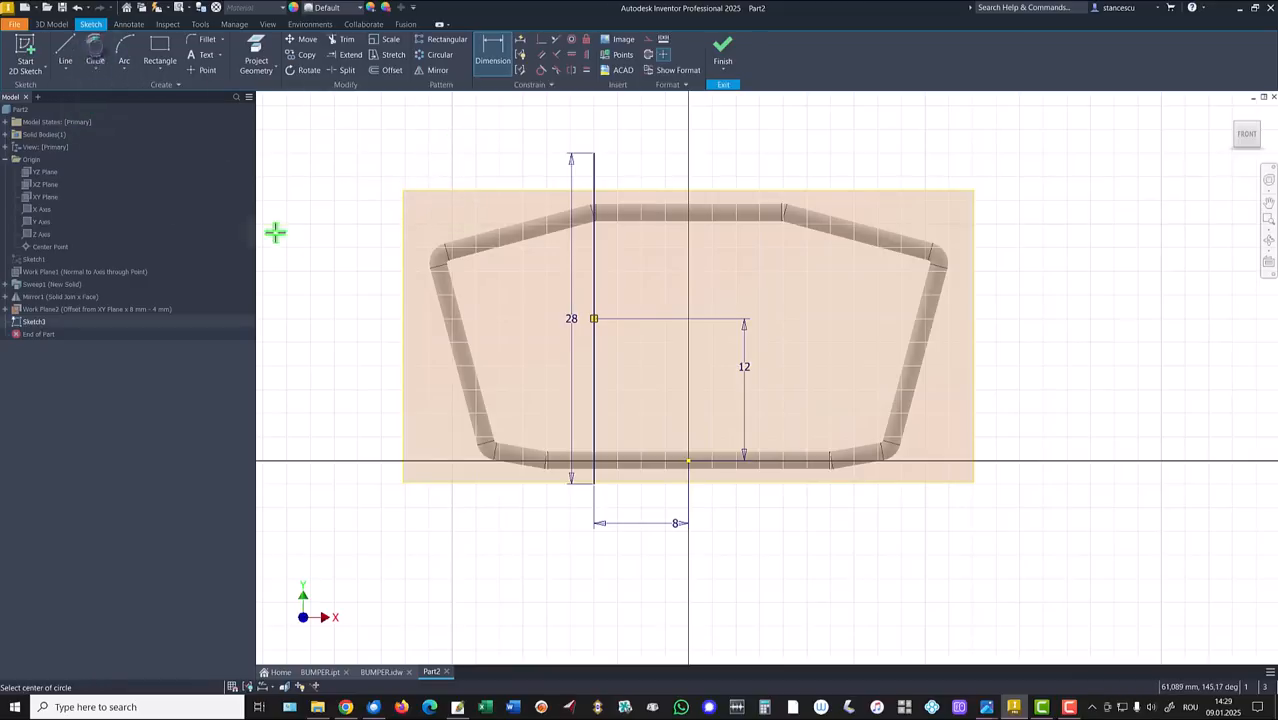
click(595, 319)
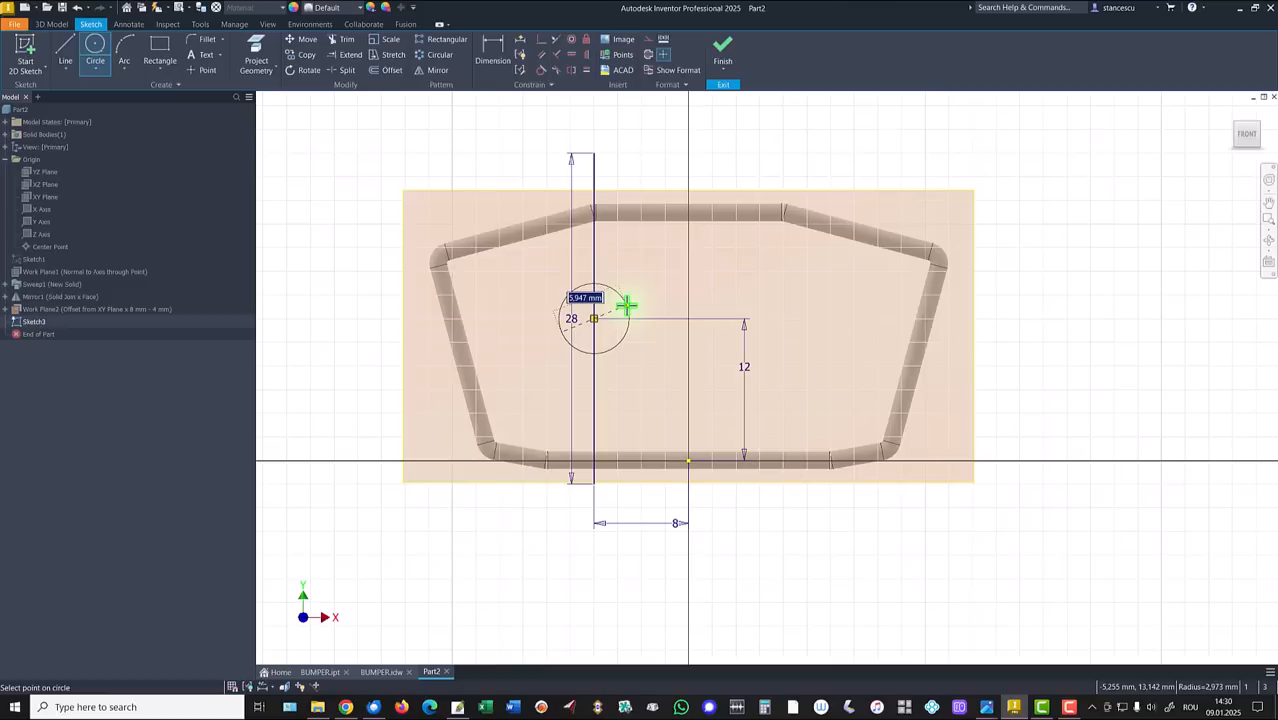
key(Return)
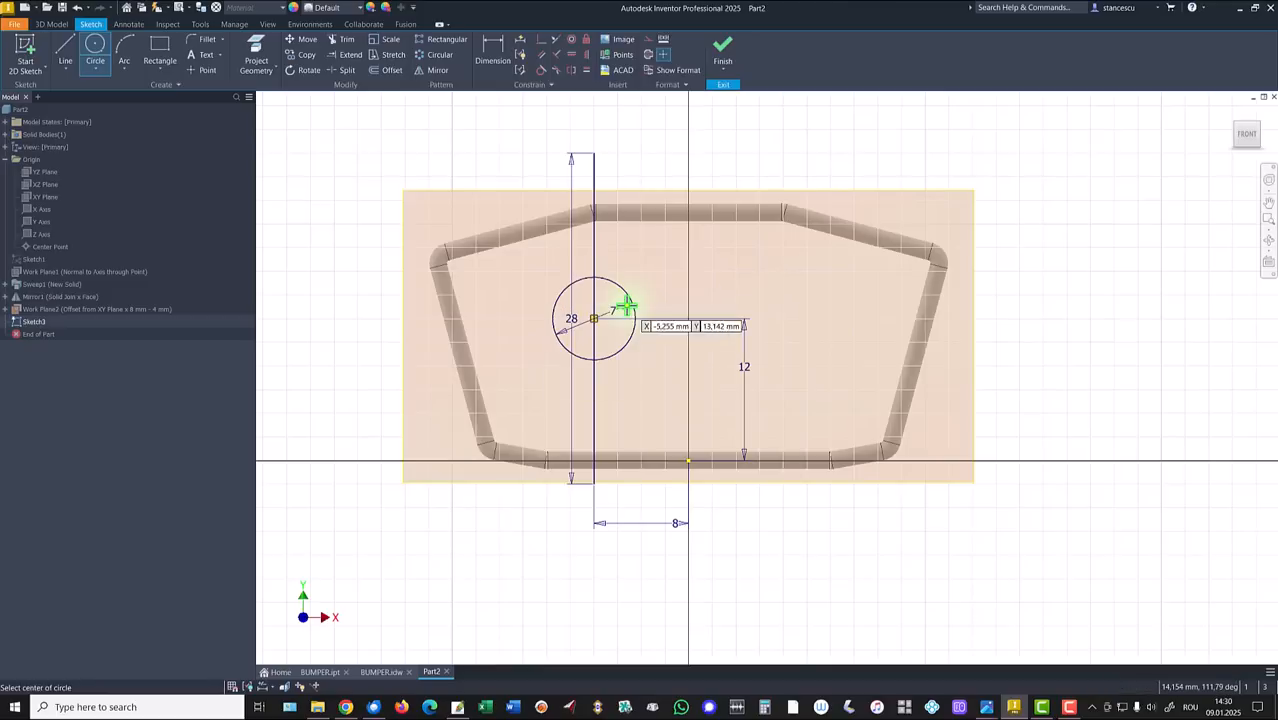
Draw a tapered three-line outline from the circle's upper left up to the vertical line's top level, across, and back down to the circle.
click(64, 56)
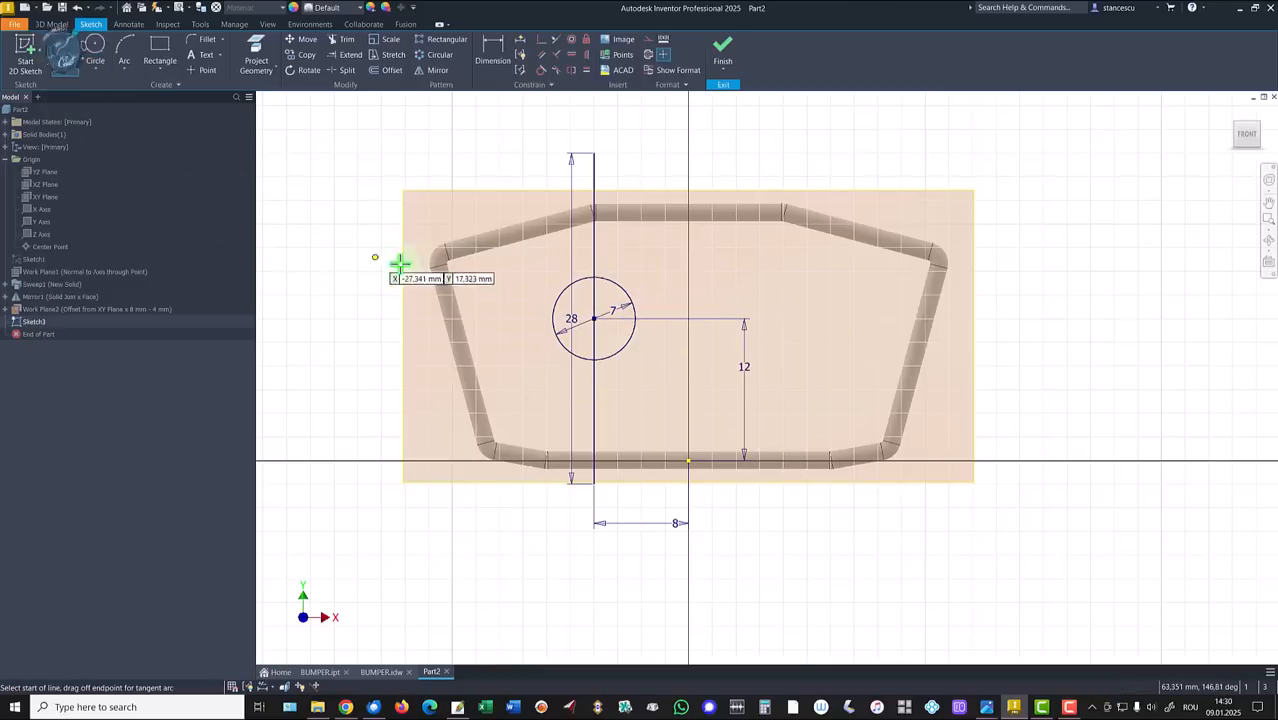
scroll(491, 260, up, 3)
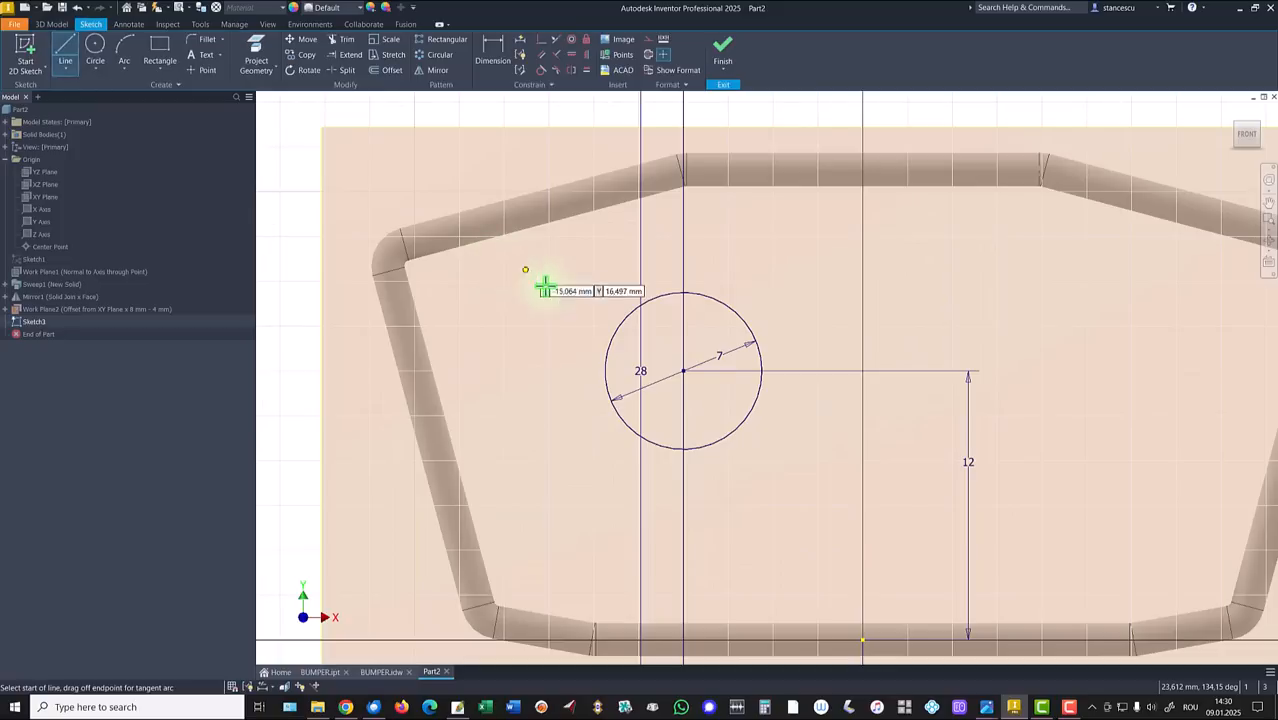
click(623, 318)
scroll(622, 263, down, 3)
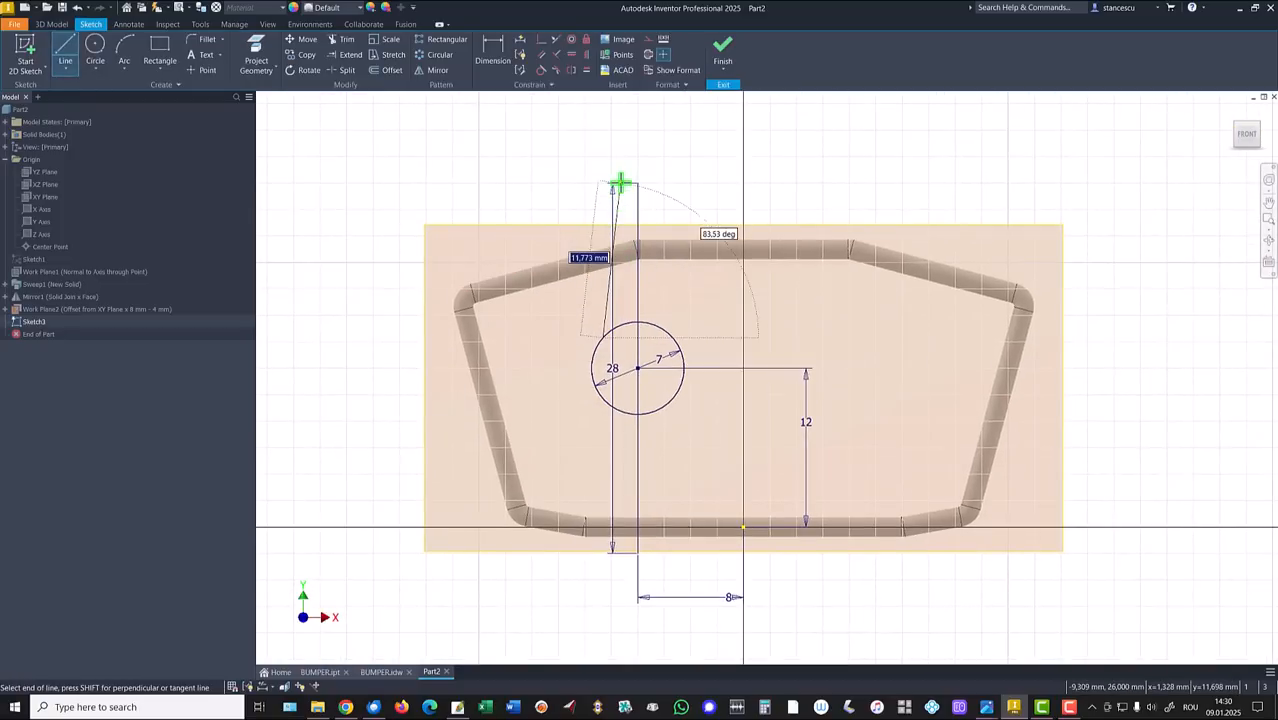
click(620, 183)
click(667, 183)
double_click(680, 347)
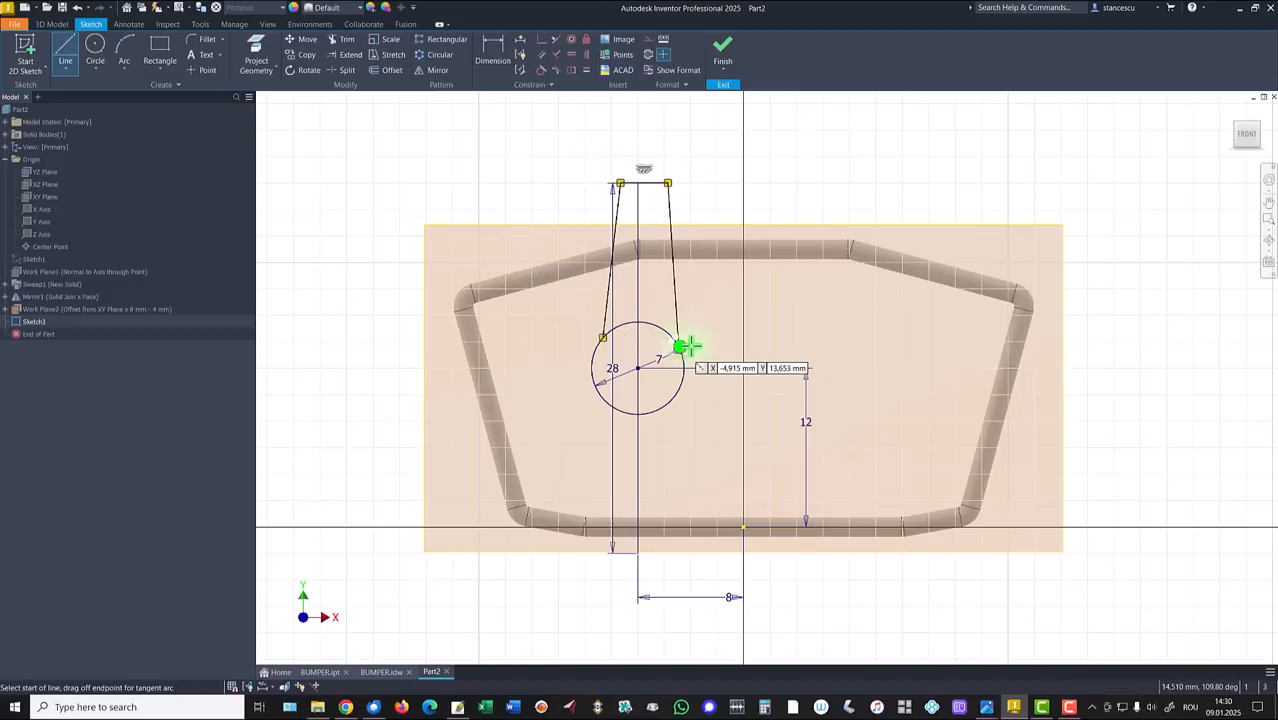
key(Escape)
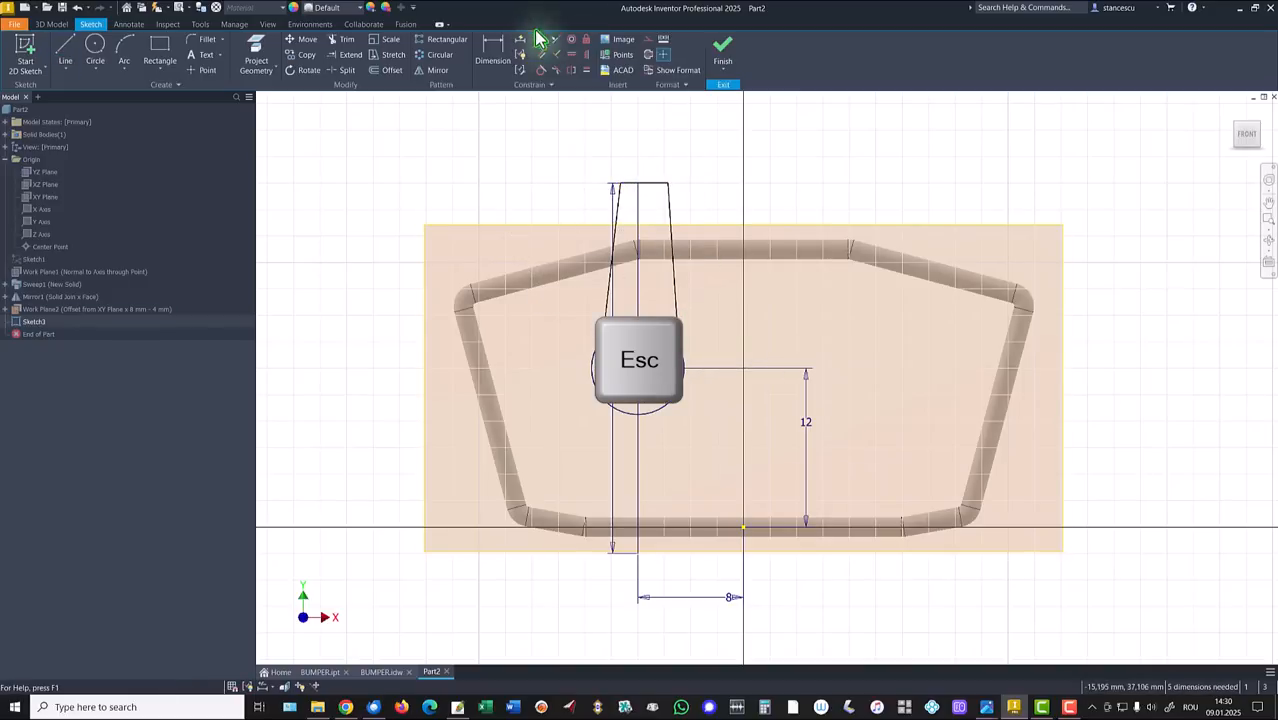
Make the short top line's midpoint coincident with the vertical line's upper end and constrain the two slanted side lines equal.
click(542, 40)
click(646, 184)
click(637, 185)
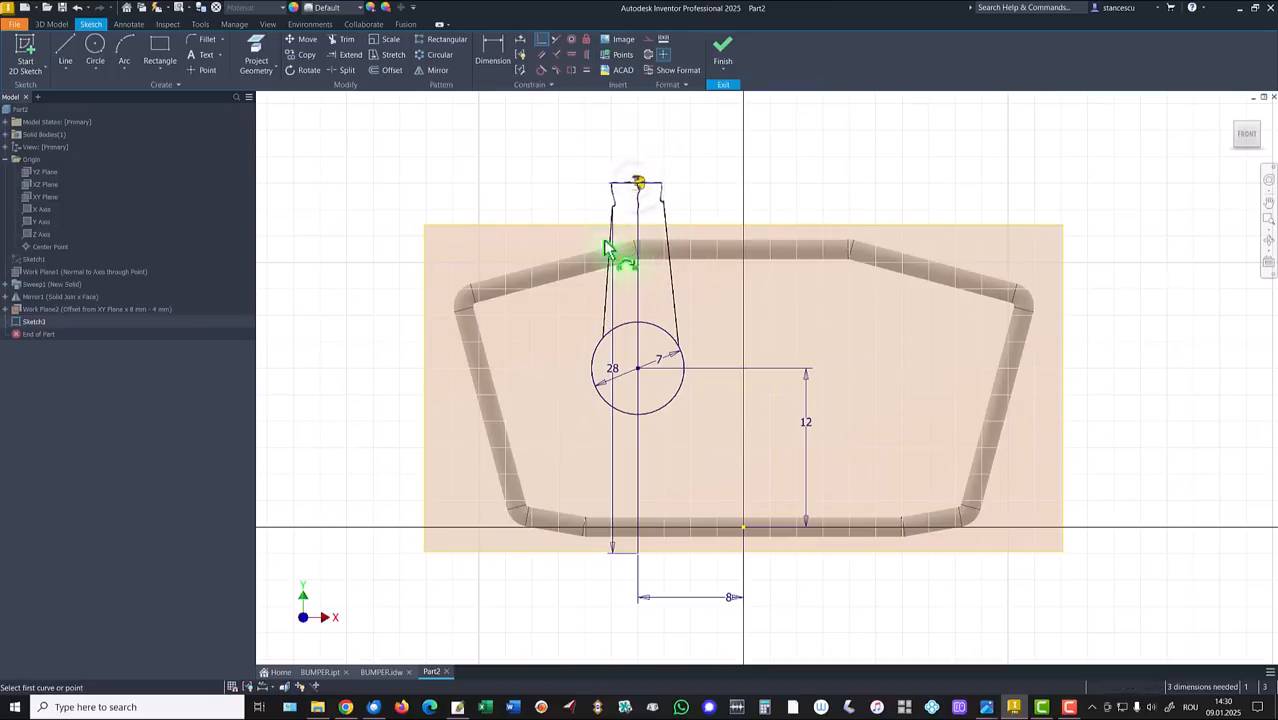
click(572, 70)
click(606, 308)
click(672, 302)
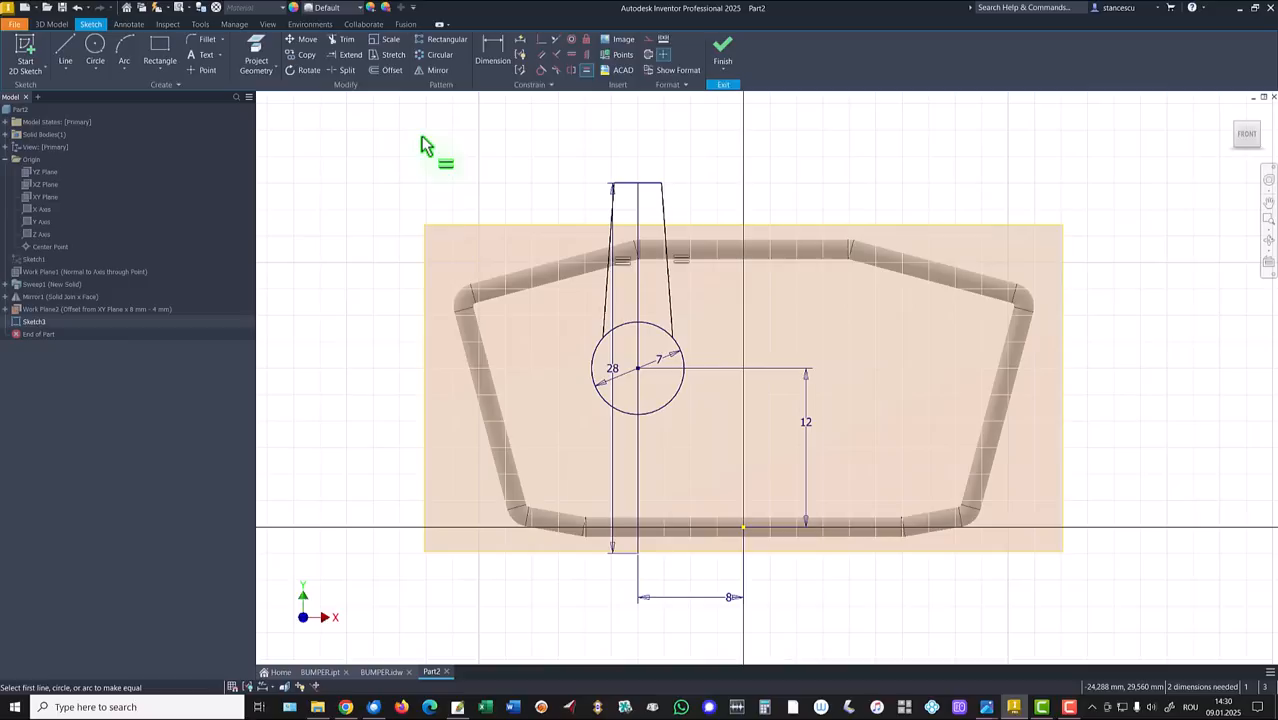
key(Escape)
Convert the 28 mm vertical line to construction geometry.
click(637, 202)
right_click(727, 182)
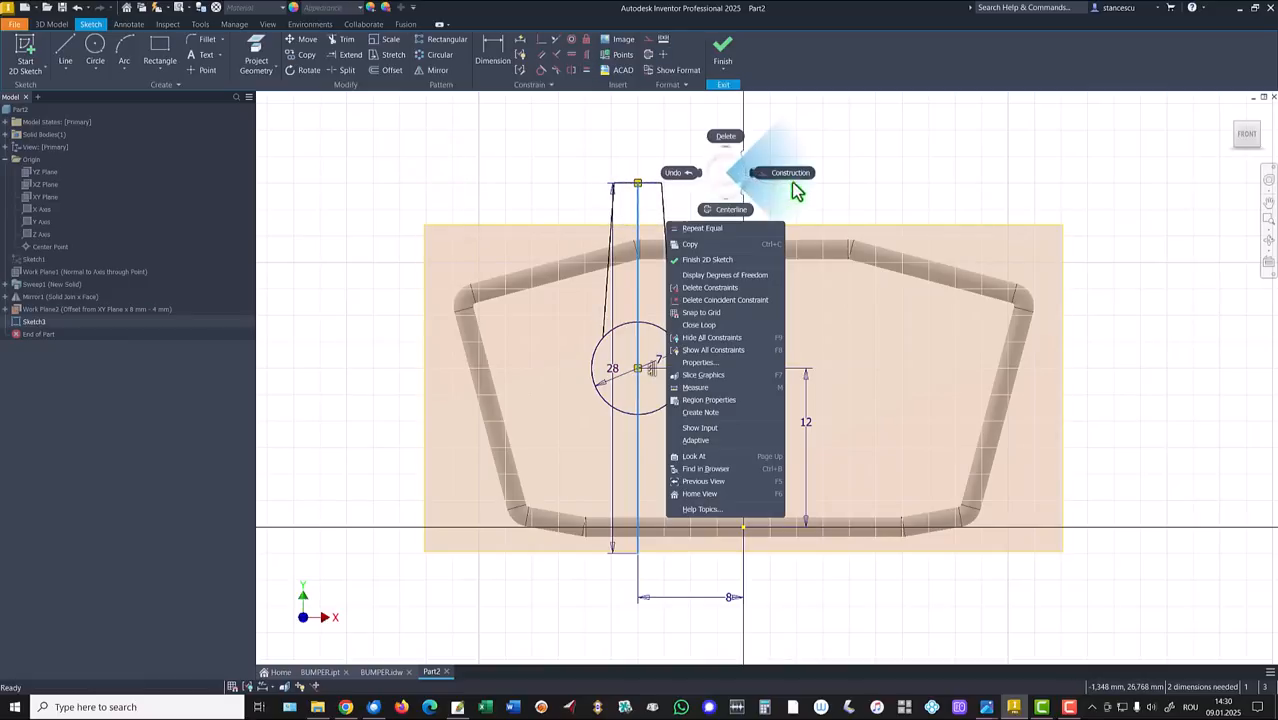
click(797, 189)
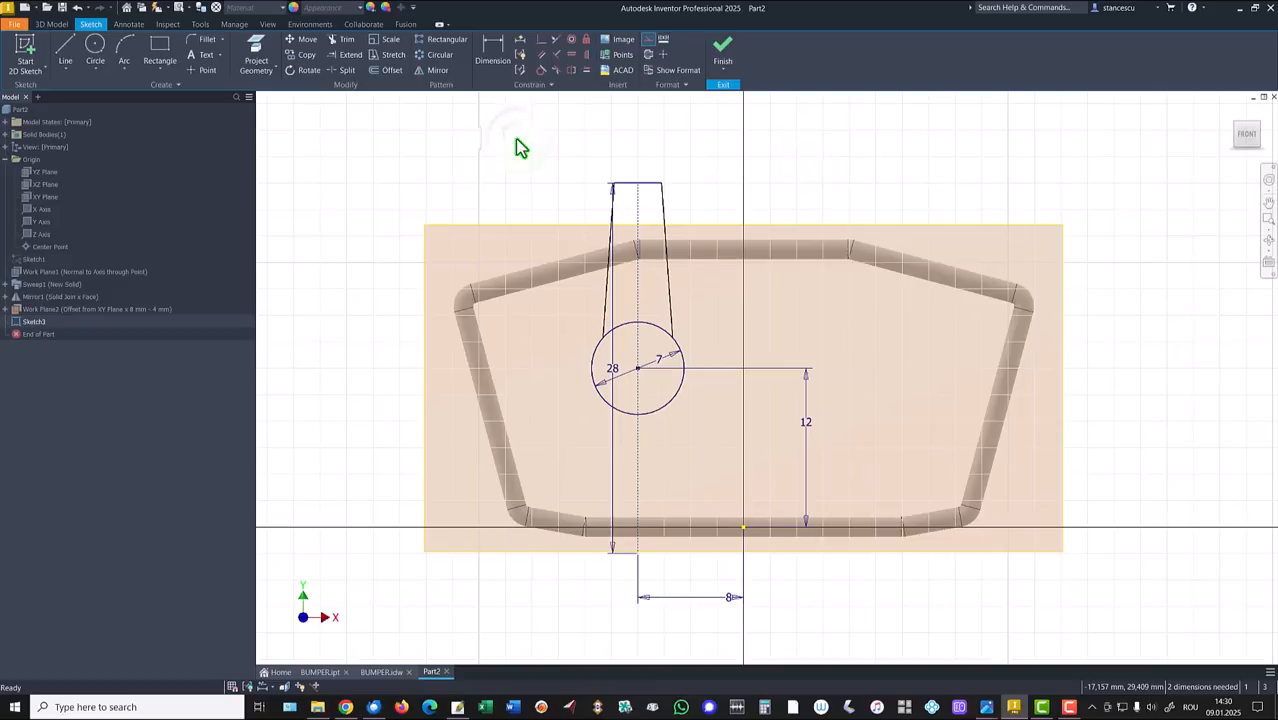
Dimension the top line of the tapered outline to 4,5 mm.
click(492, 58)
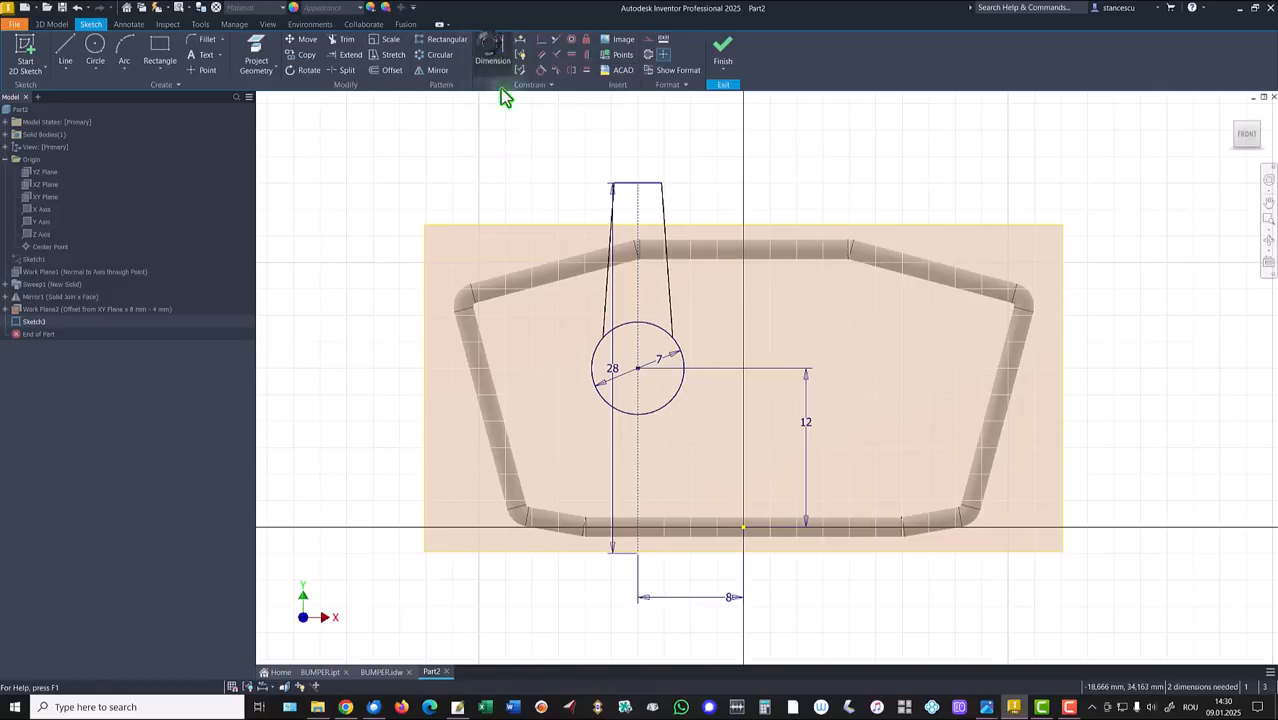
click(622, 185)
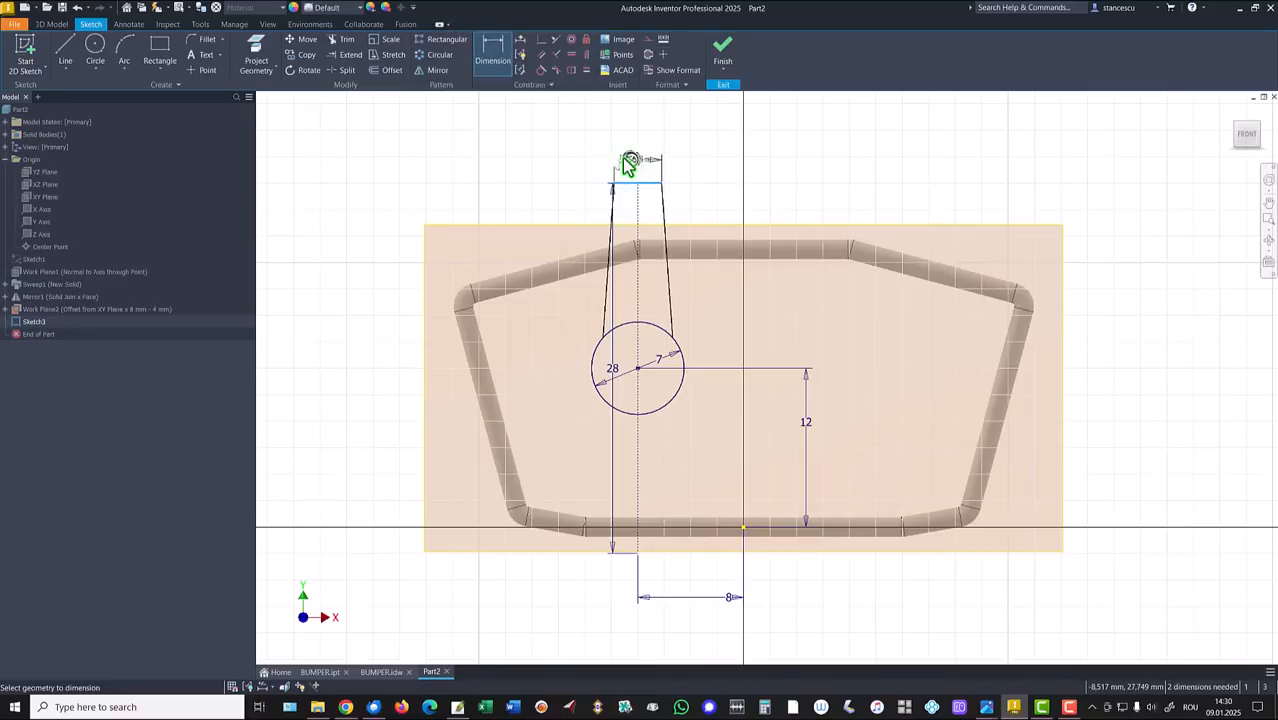
click(630, 168)
text(4,5)
key(Return)
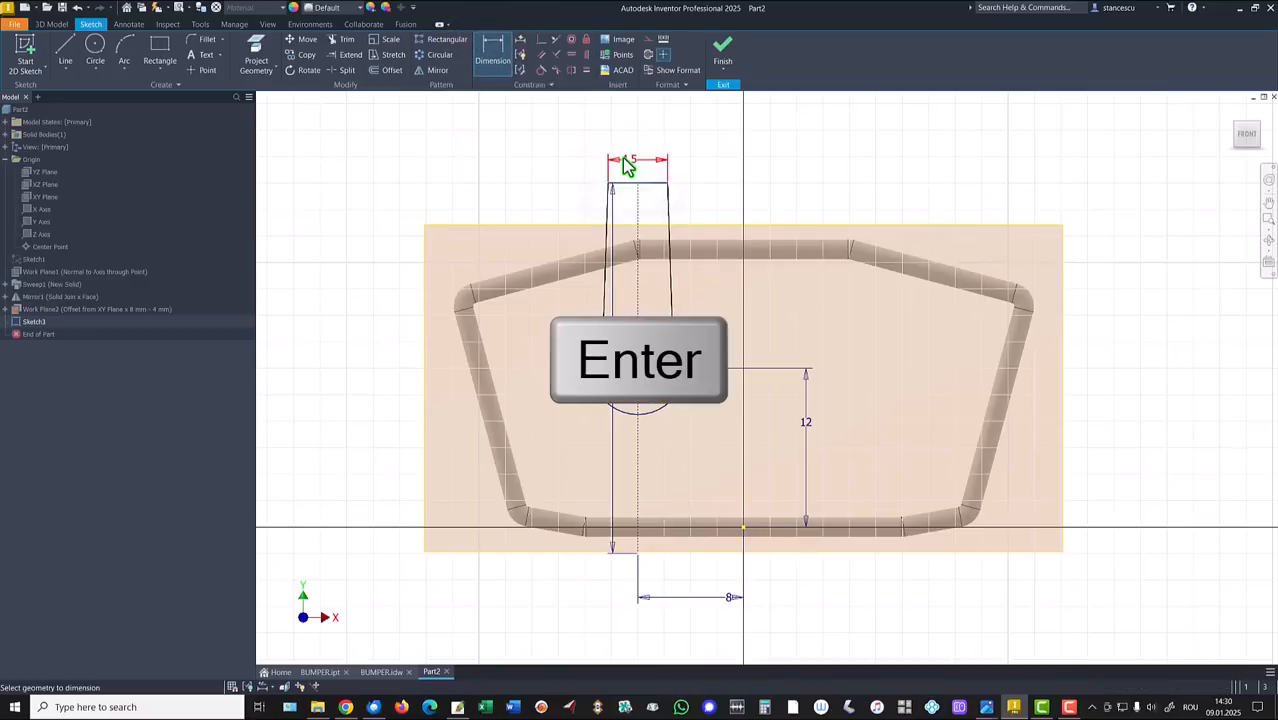
Dimension the horizontal distance between the lower endpoints of the two slanted side lines to 6 mm.
scroll(605, 345, up, 2)
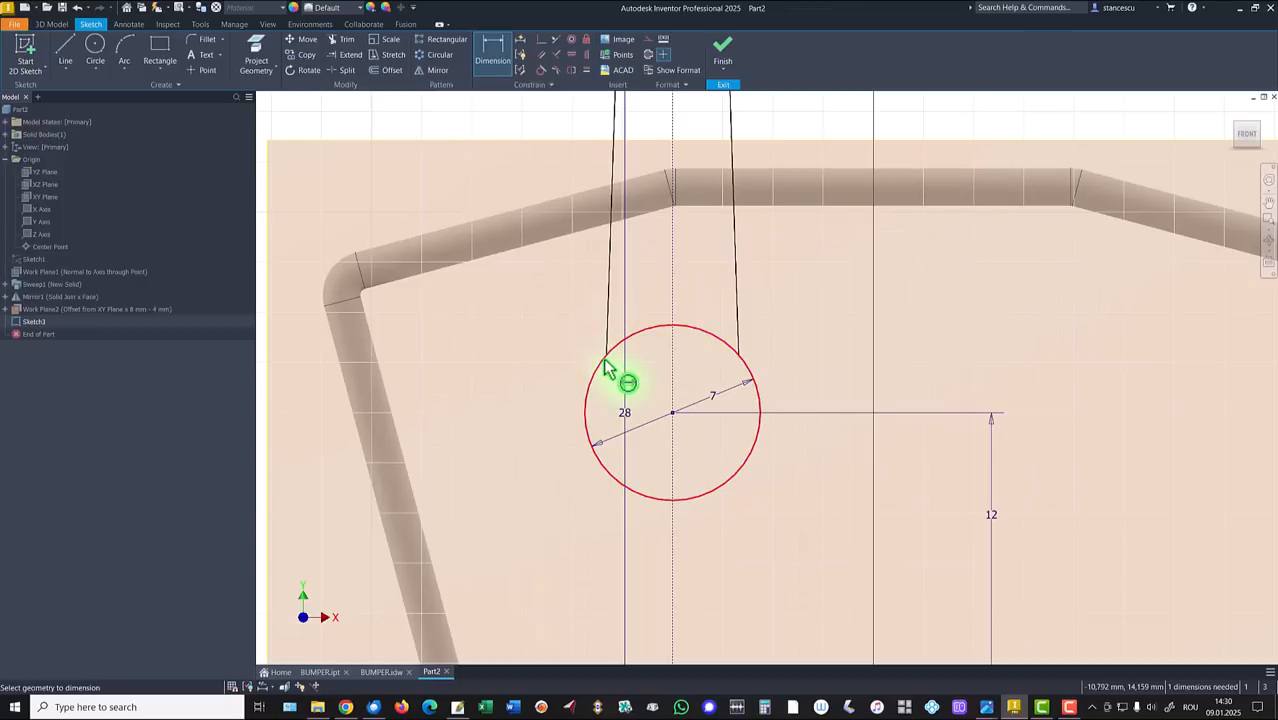
click(607, 357)
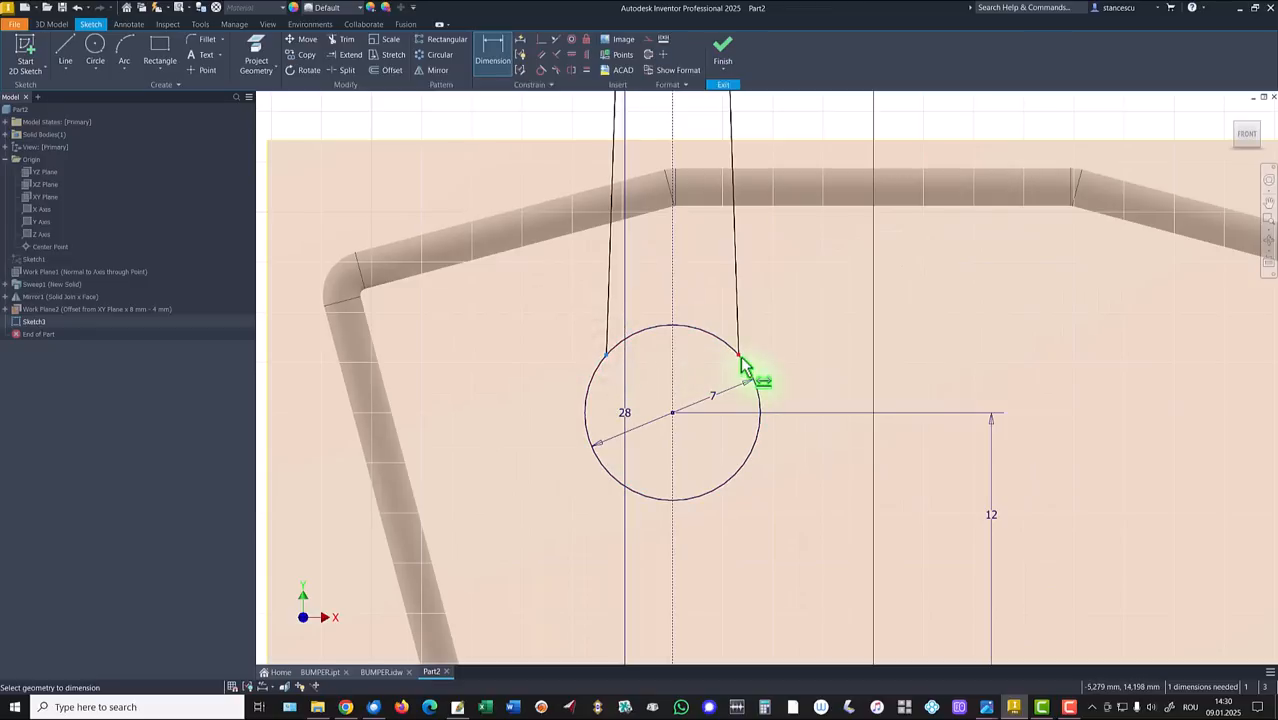
click(741, 359)
click(703, 283)
text(6)
key(Return)
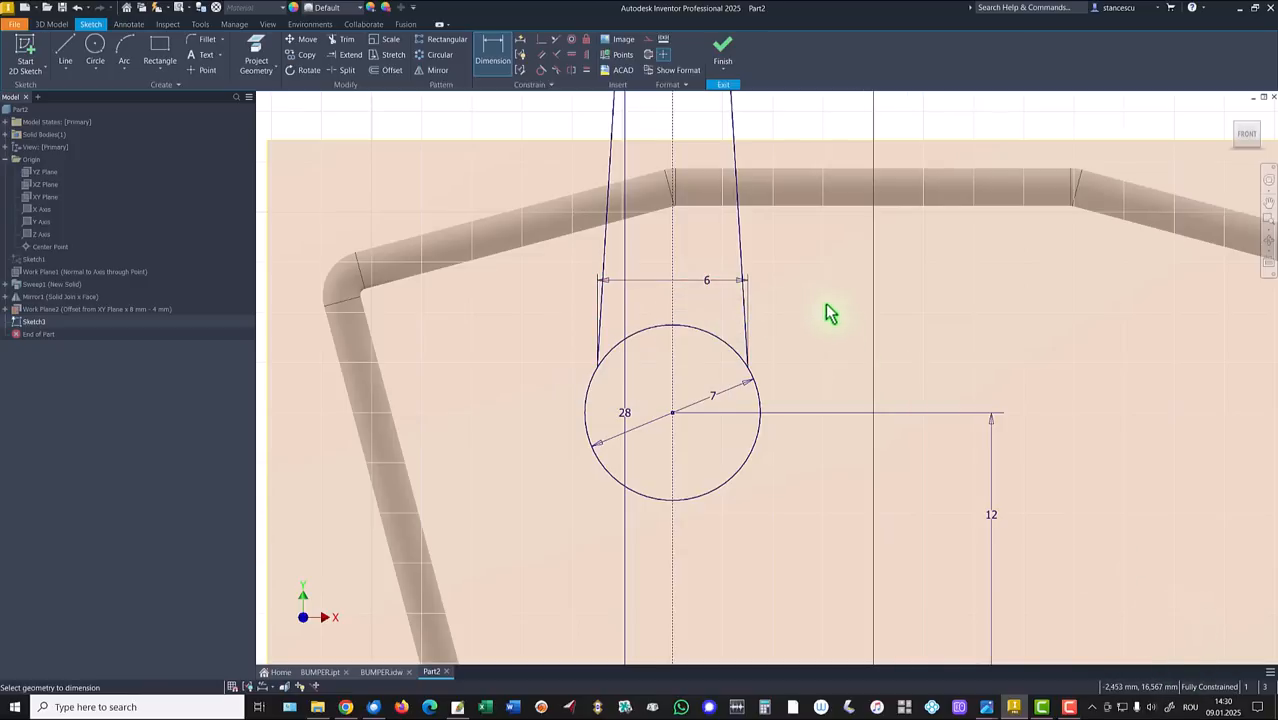
Draw a horizontal line across the 7 mm circle, from one side of its circumference to the other.
click(65, 50)
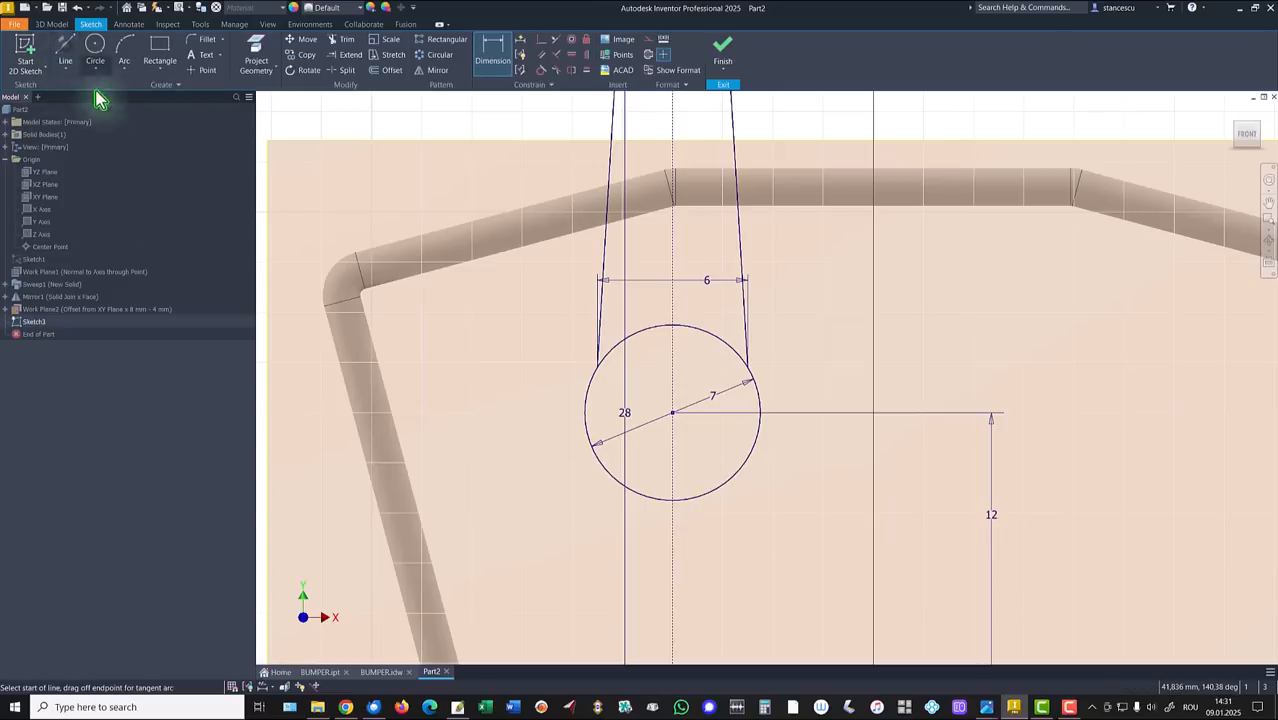
click(584, 411)
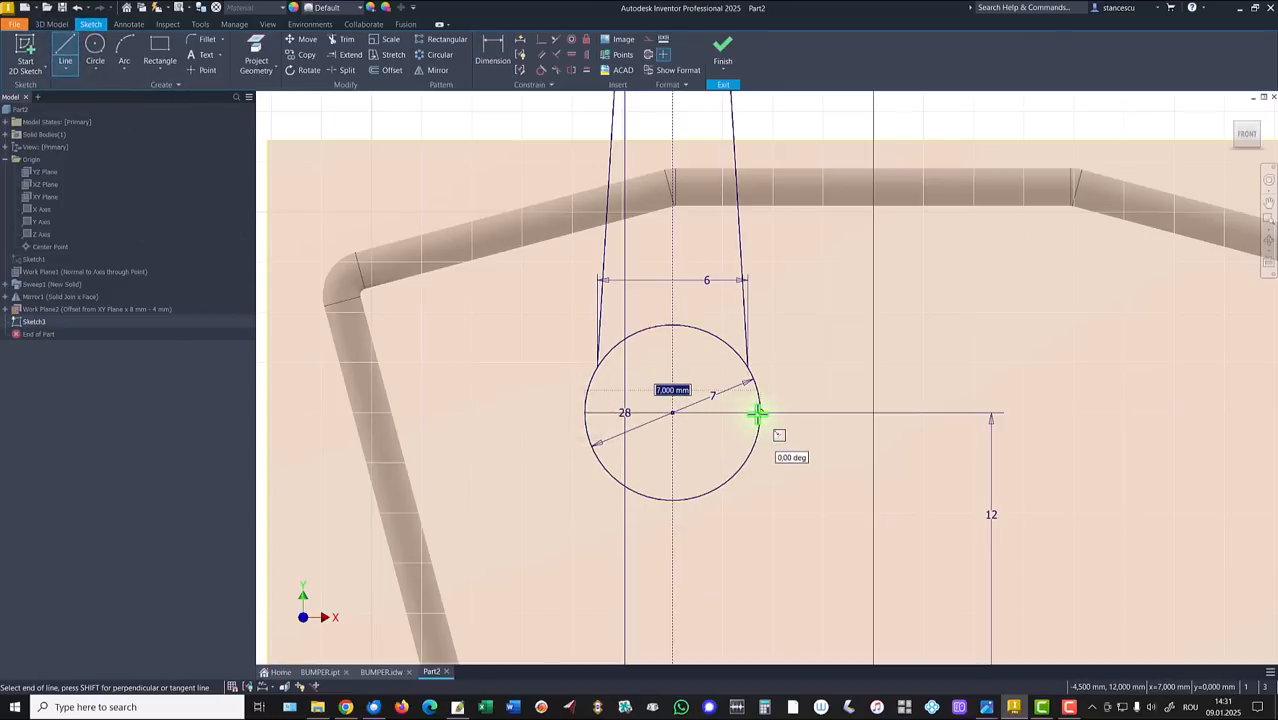
click(759, 412)
key(Escape)
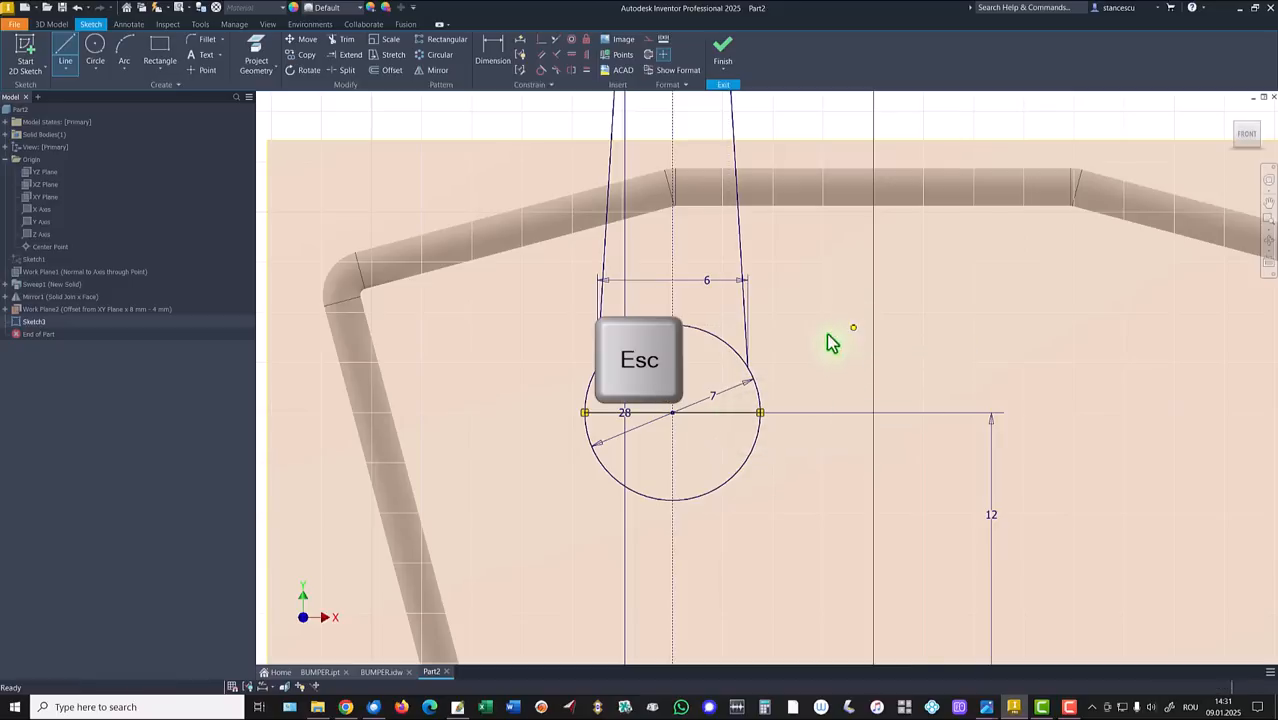
key(Escape)
Shift the horizontal line below the circle's center, and constrain it coincident with the center point.
drag(648, 415, 661, 450)
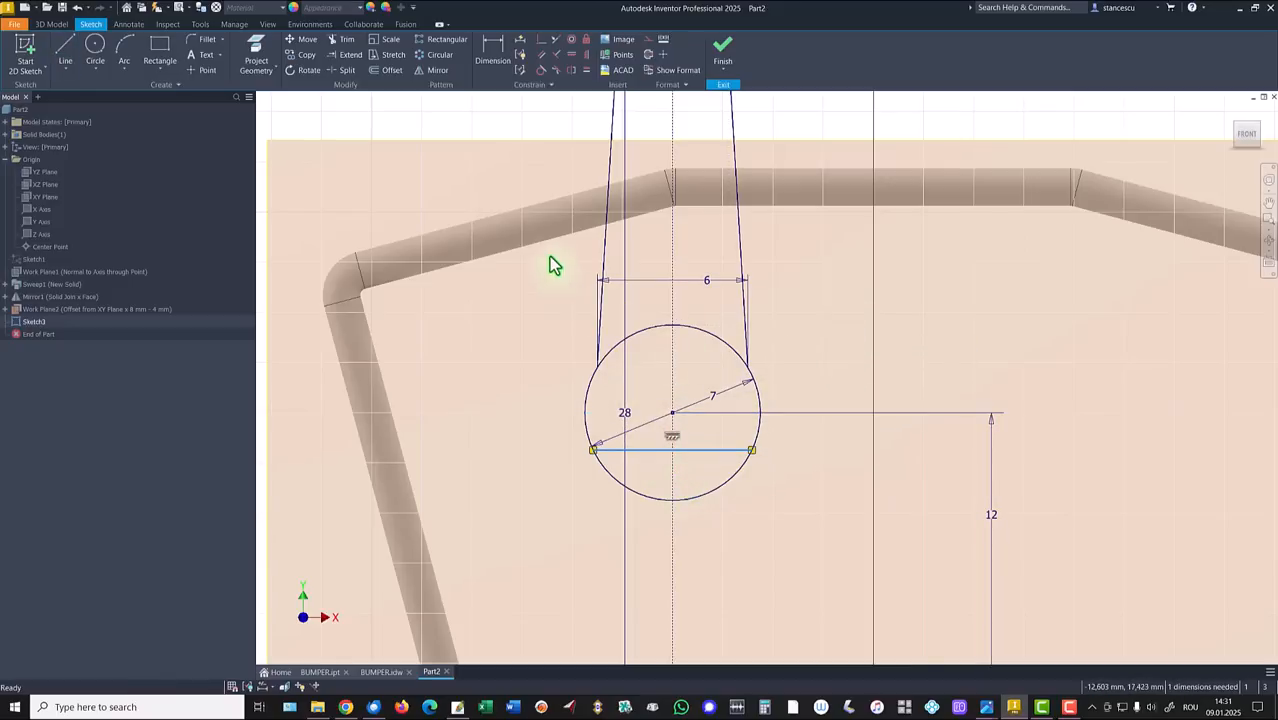
click(542, 39)
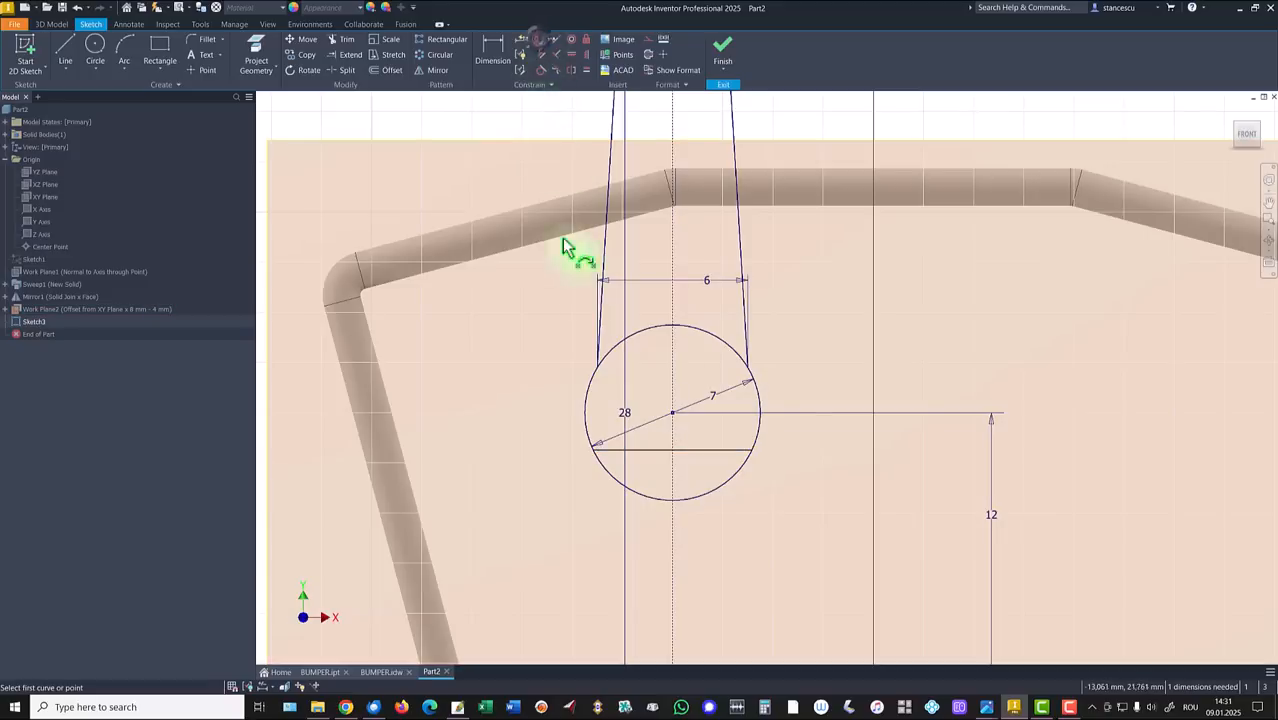
click(712, 450)
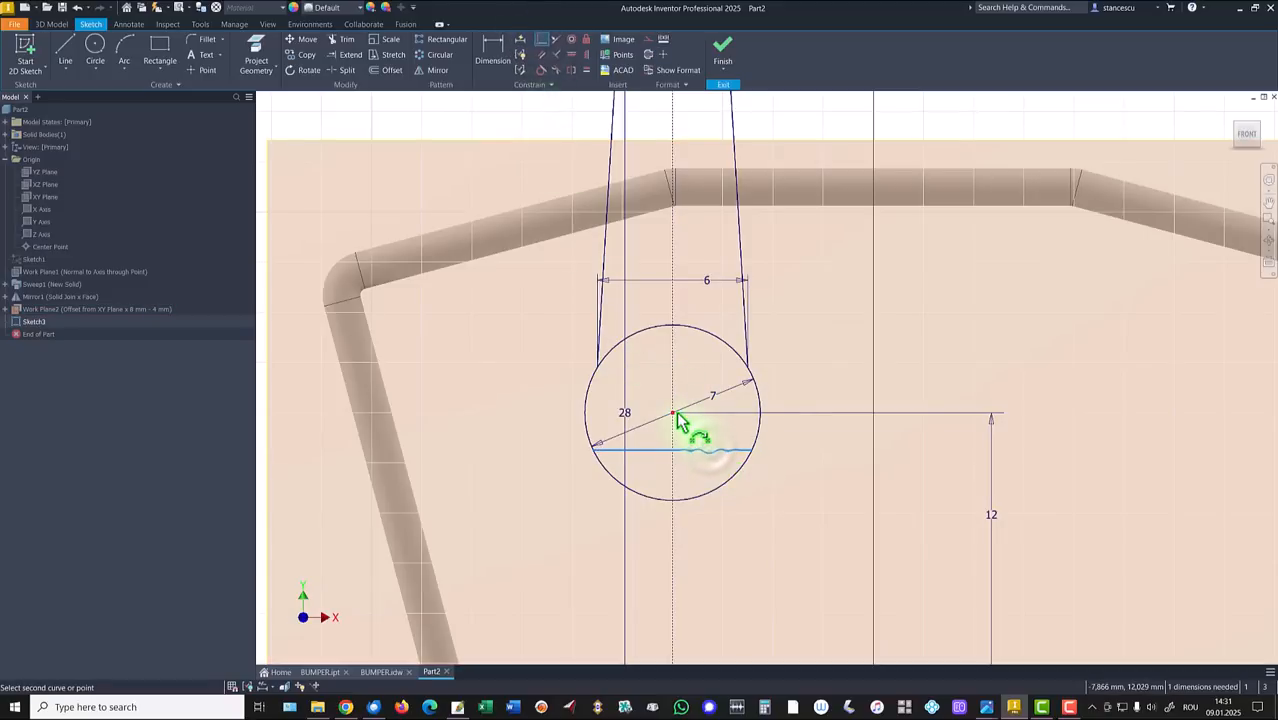
click(672, 412)
key(Escape)
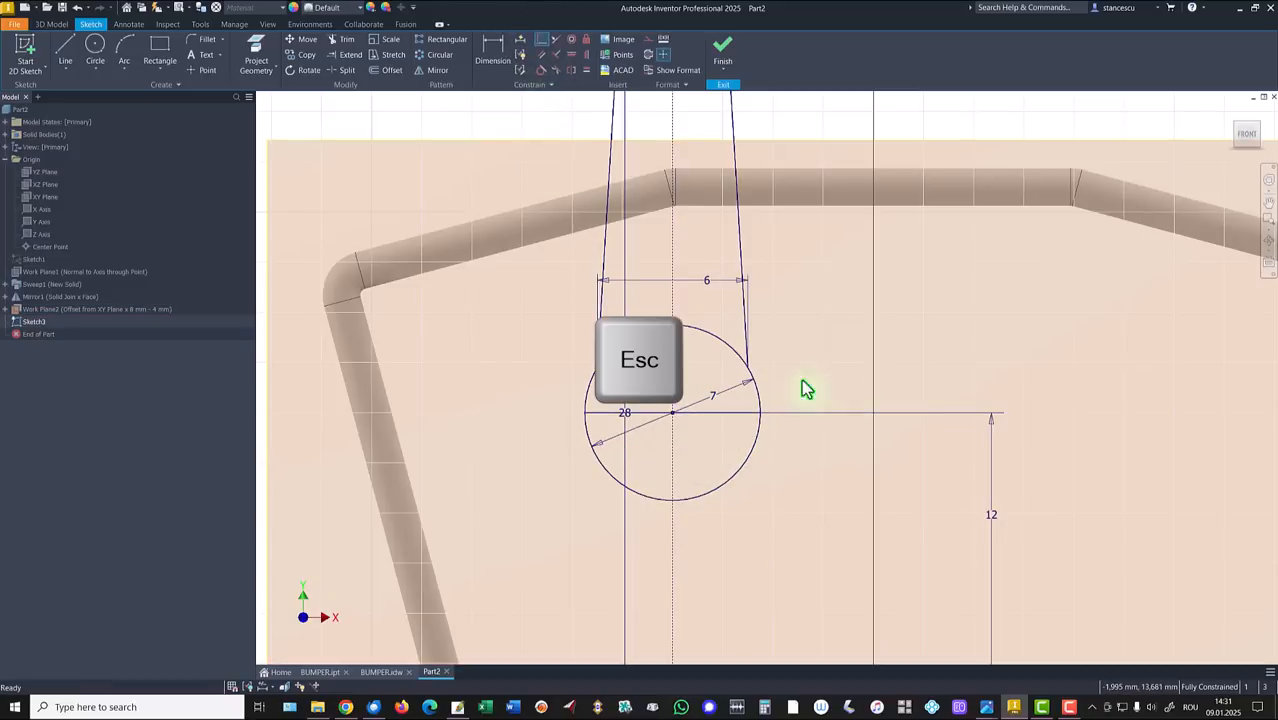
Convert the horizontal line through the circle's center to construction geometry.
click(637, 417)
right_click(935, 290)
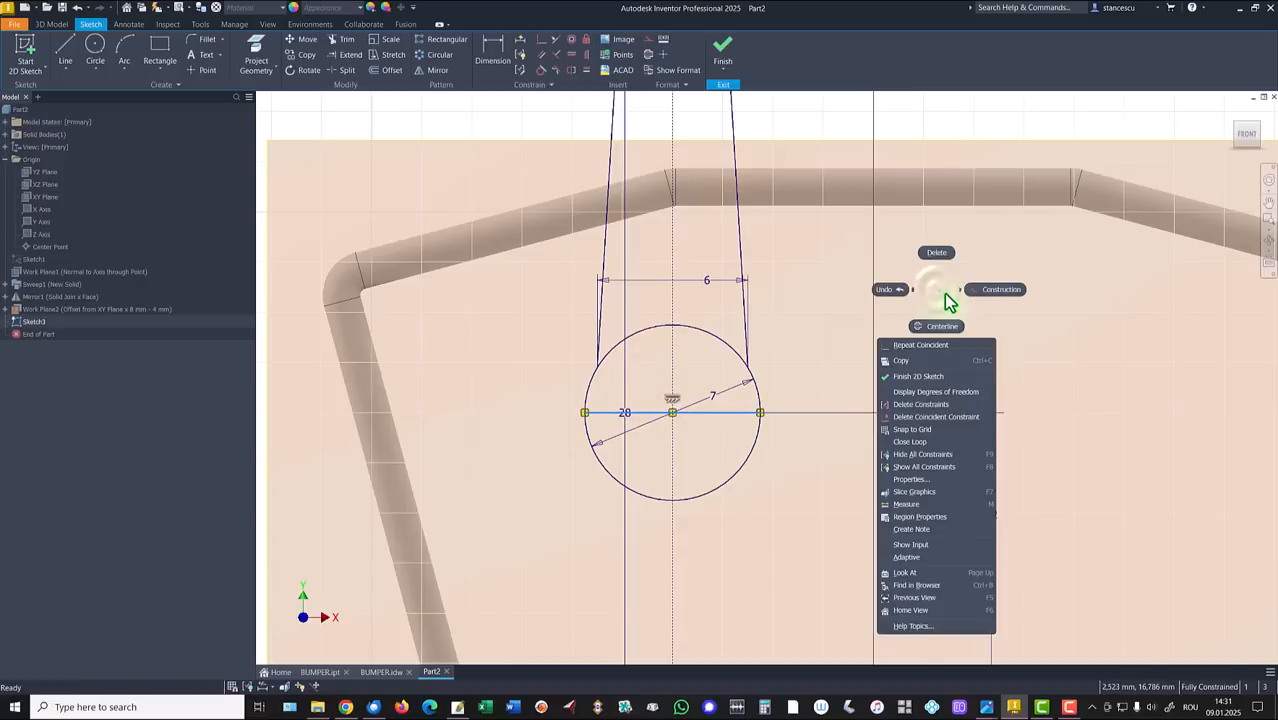
click(984, 292)
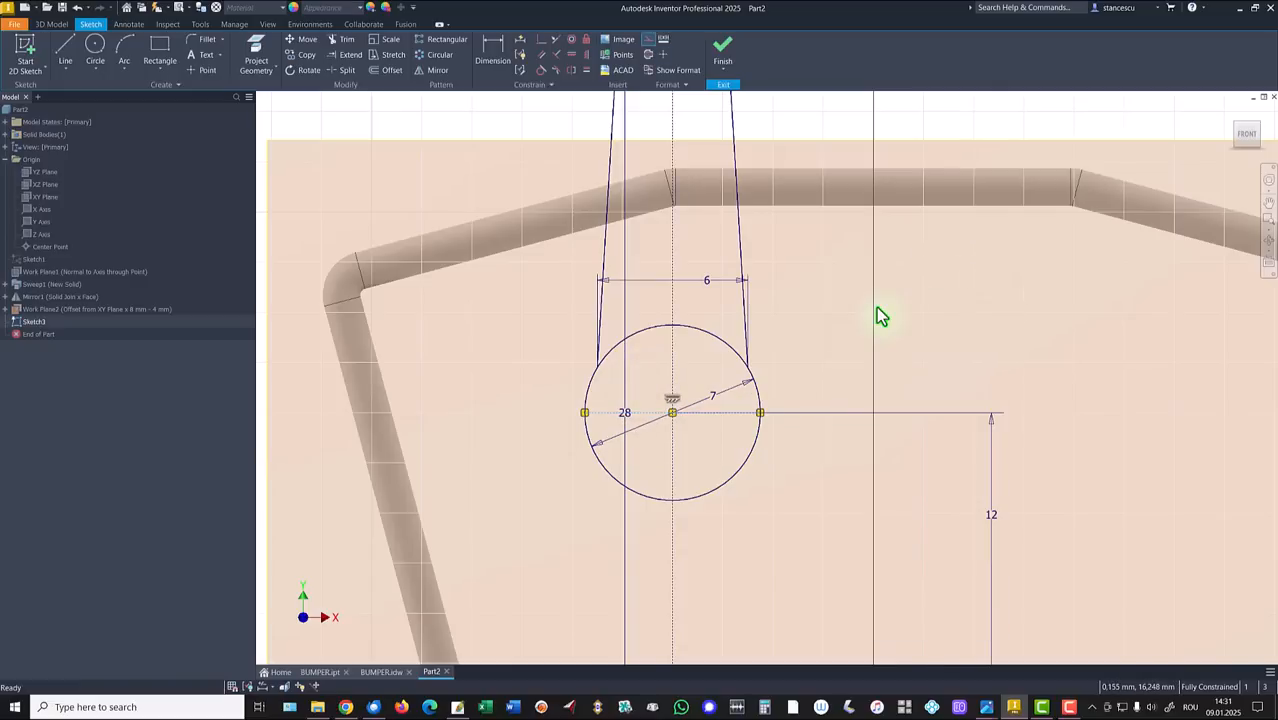
Mirror the two slanted side lines and the 4,5 mm top line about the horizontal construction line through the circle.
key(Home)
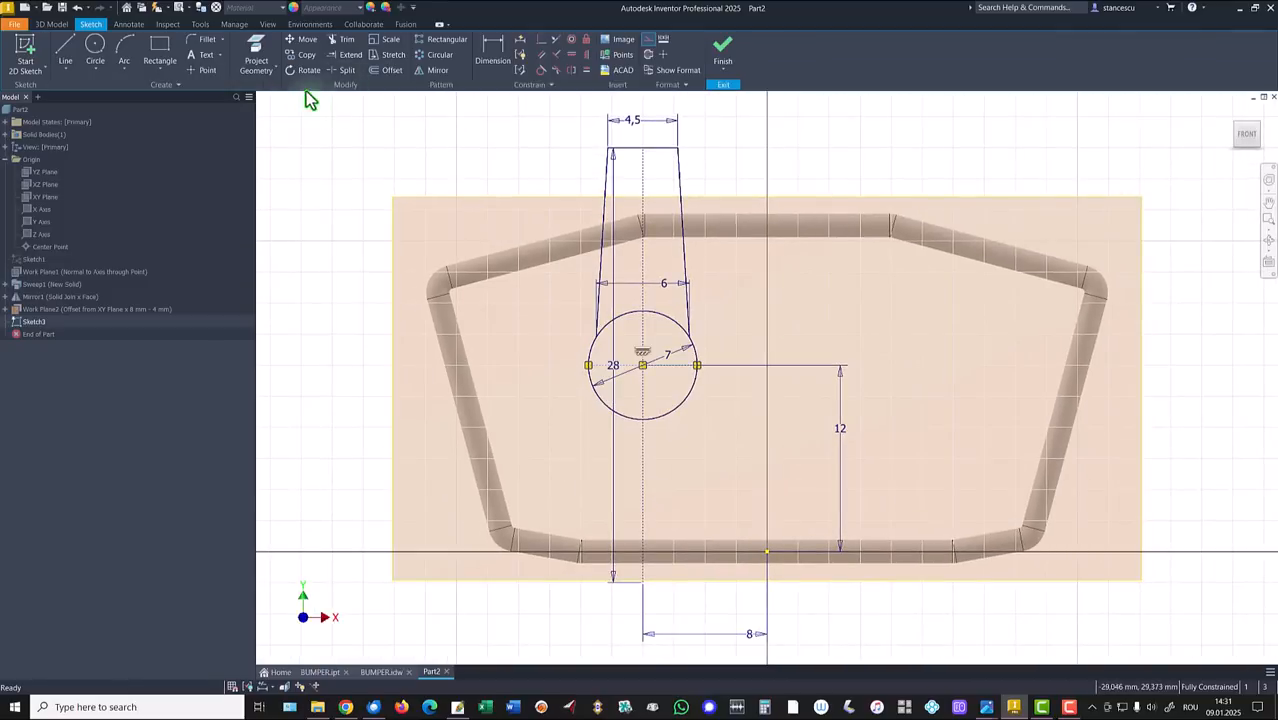
click(433, 70)
click(608, 205)
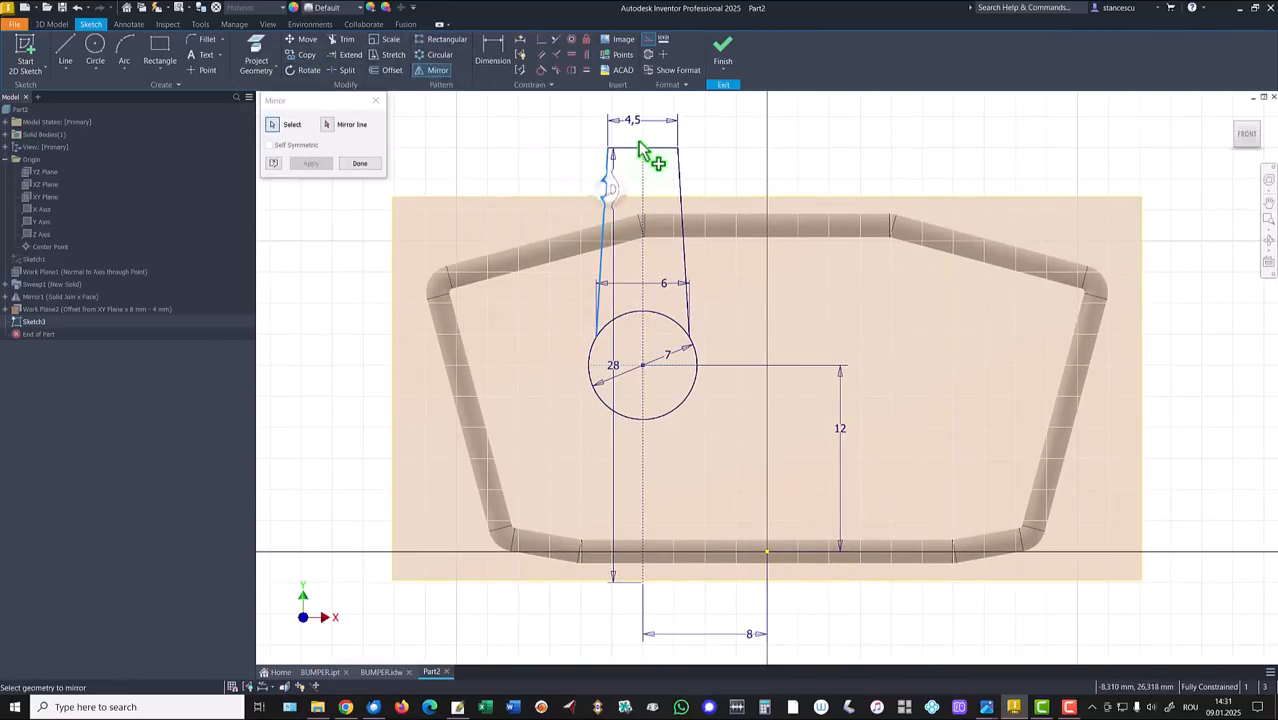
click(651, 156)
click(685, 177)
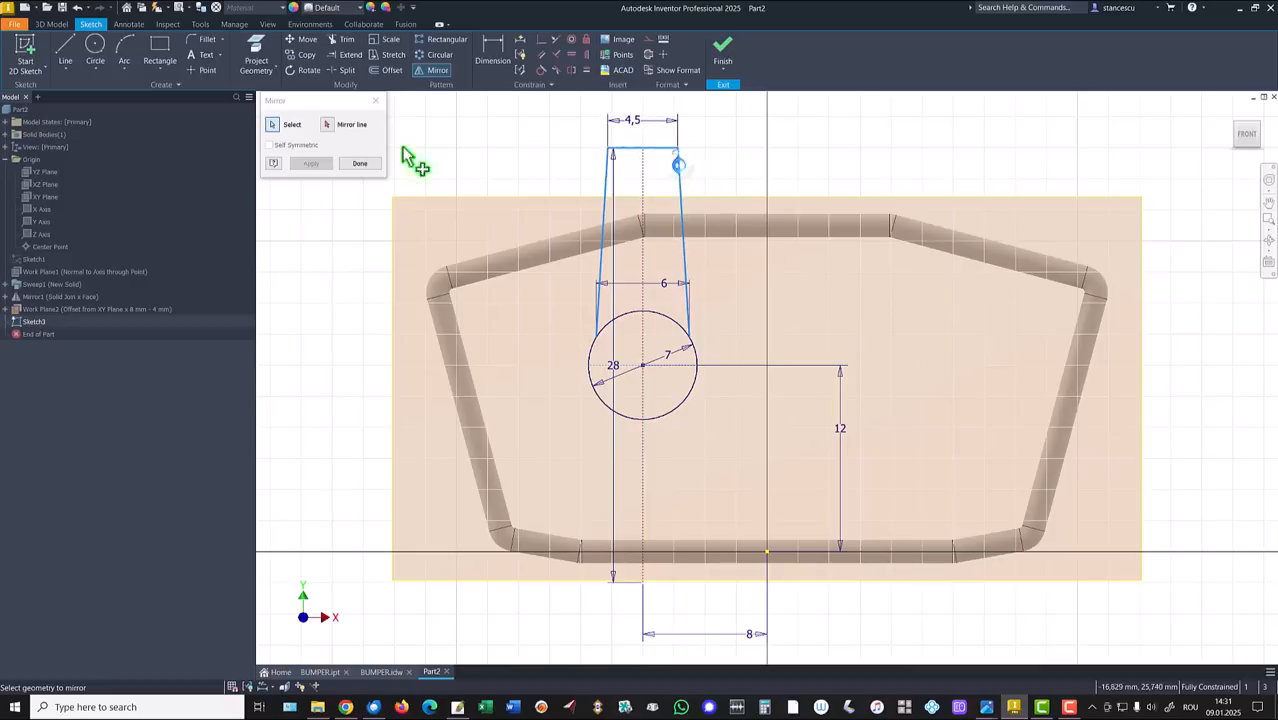
click(330, 128)
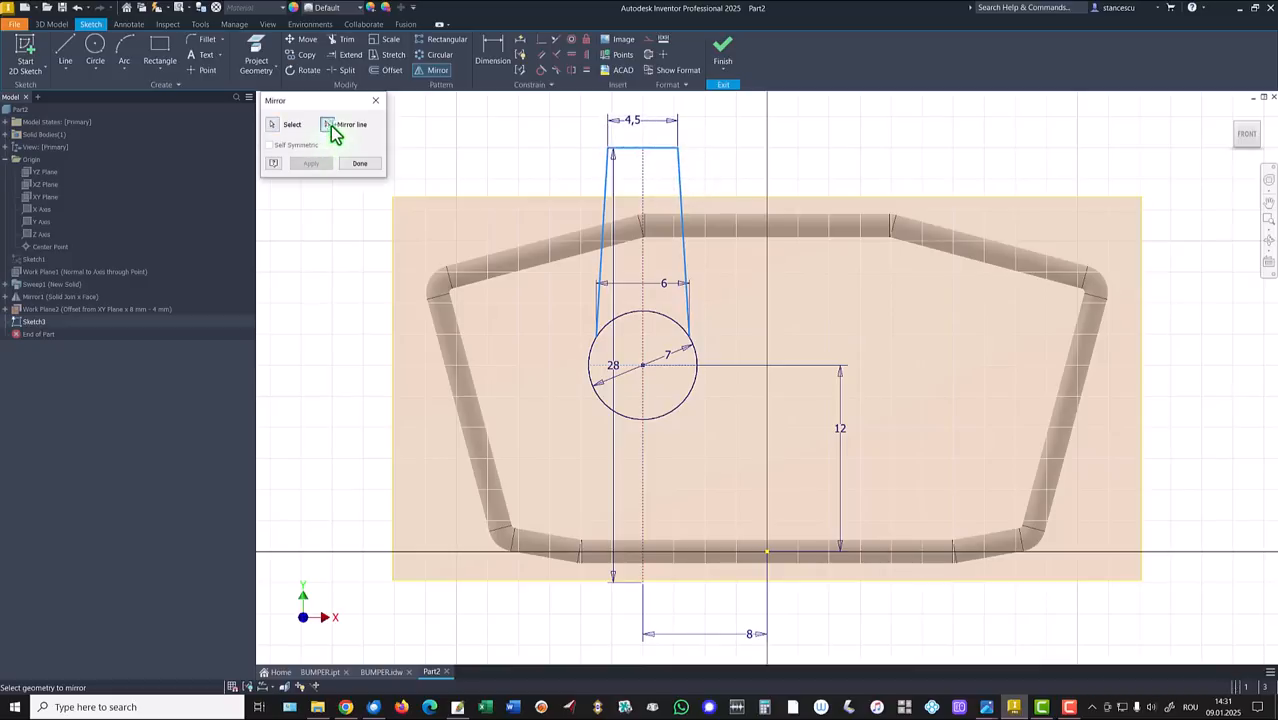
click(642, 368)
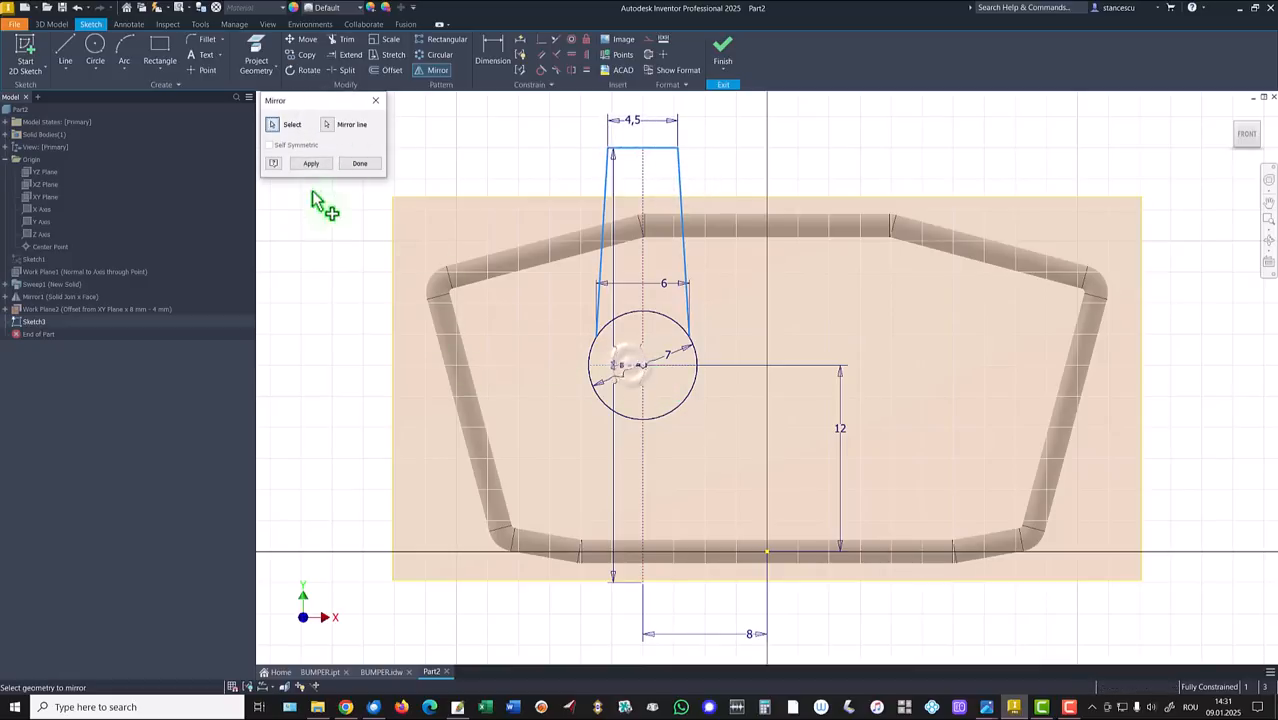
click(310, 163)
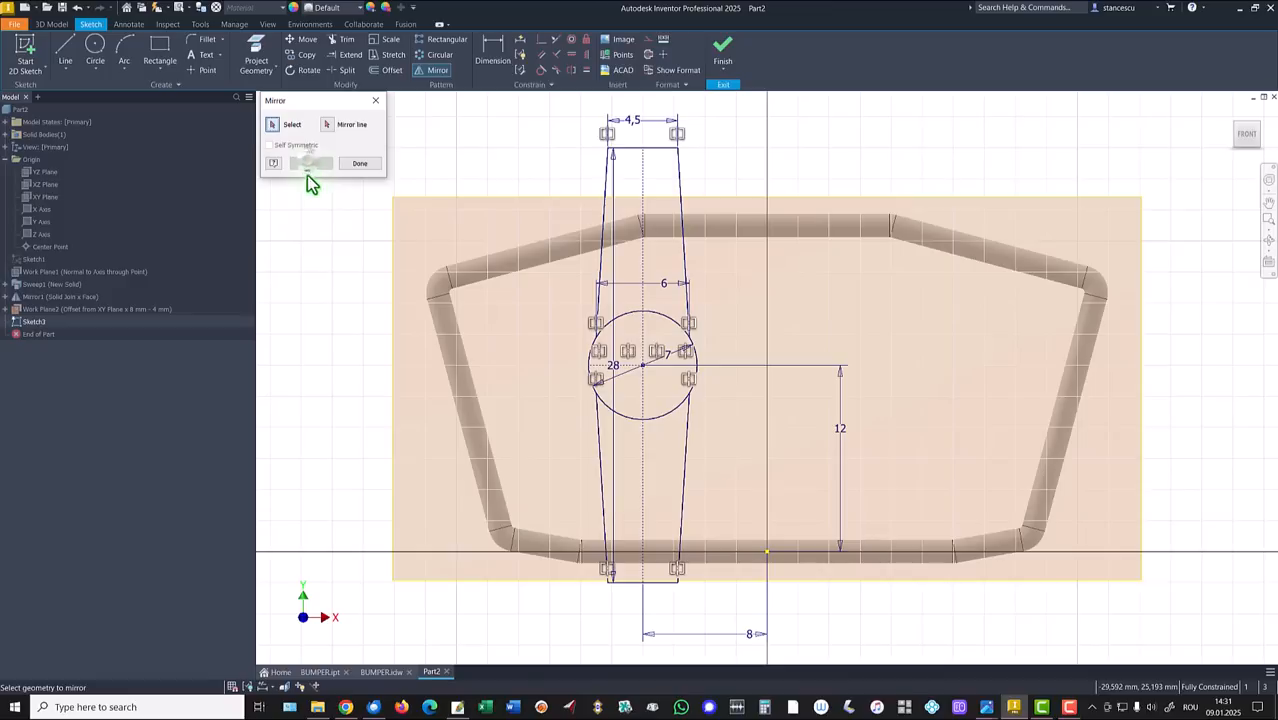
click(362, 163)
Finish the post profile sketch and hide the offset work plane it lies on.
key(F6)
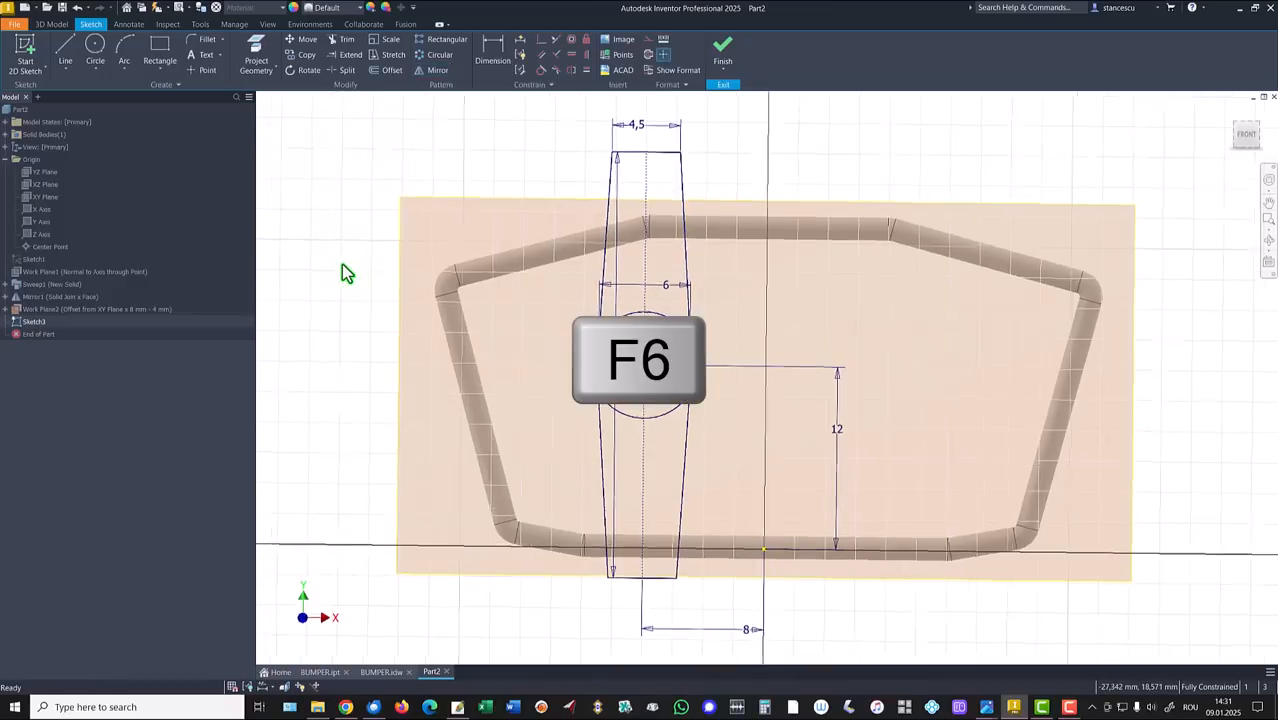
click(712, 52)
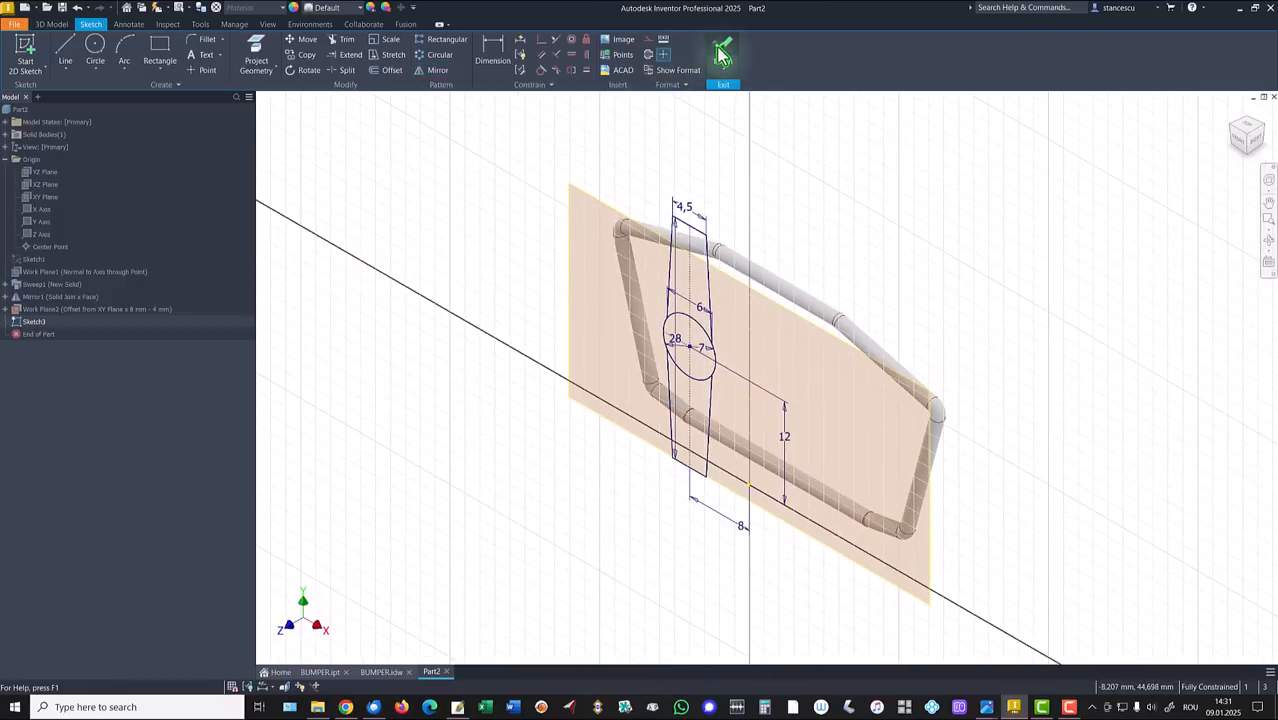
right_click(573, 192)
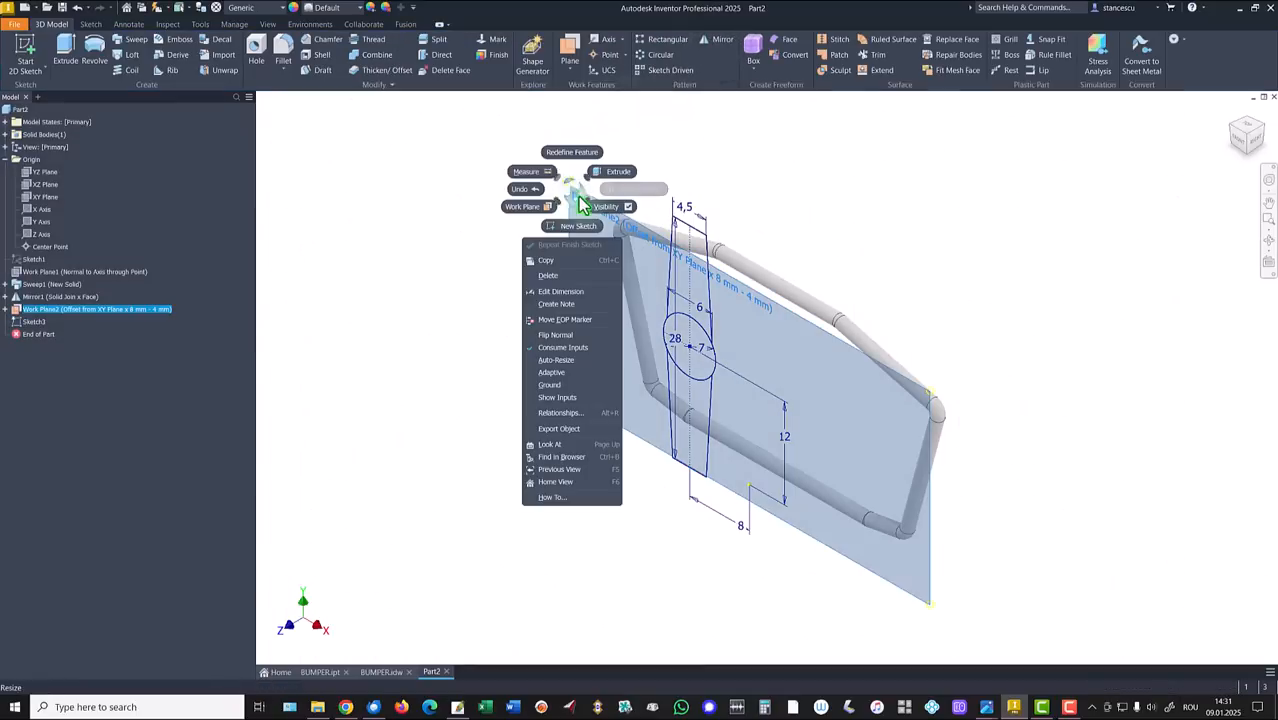
click(525, 200)
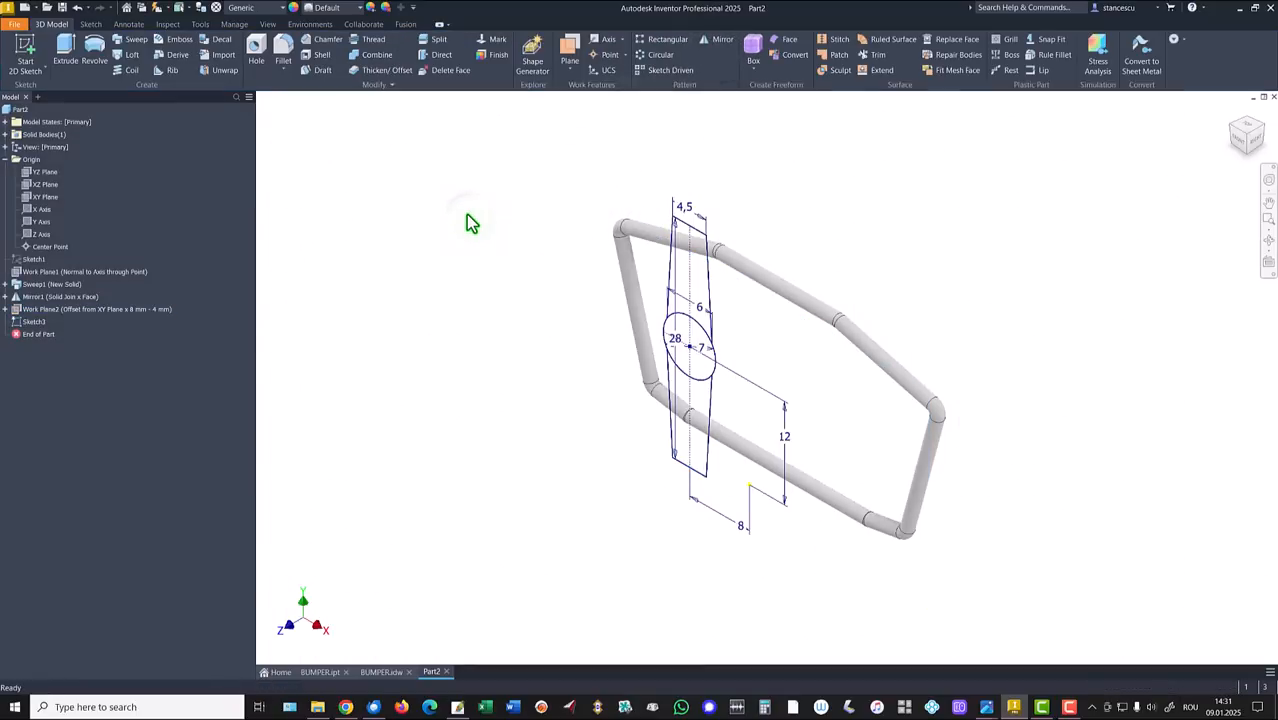
Extrude the upper, circular and lower profile regions 8 mm in the flipped direction, joined to the wire frame.
click(68, 52)
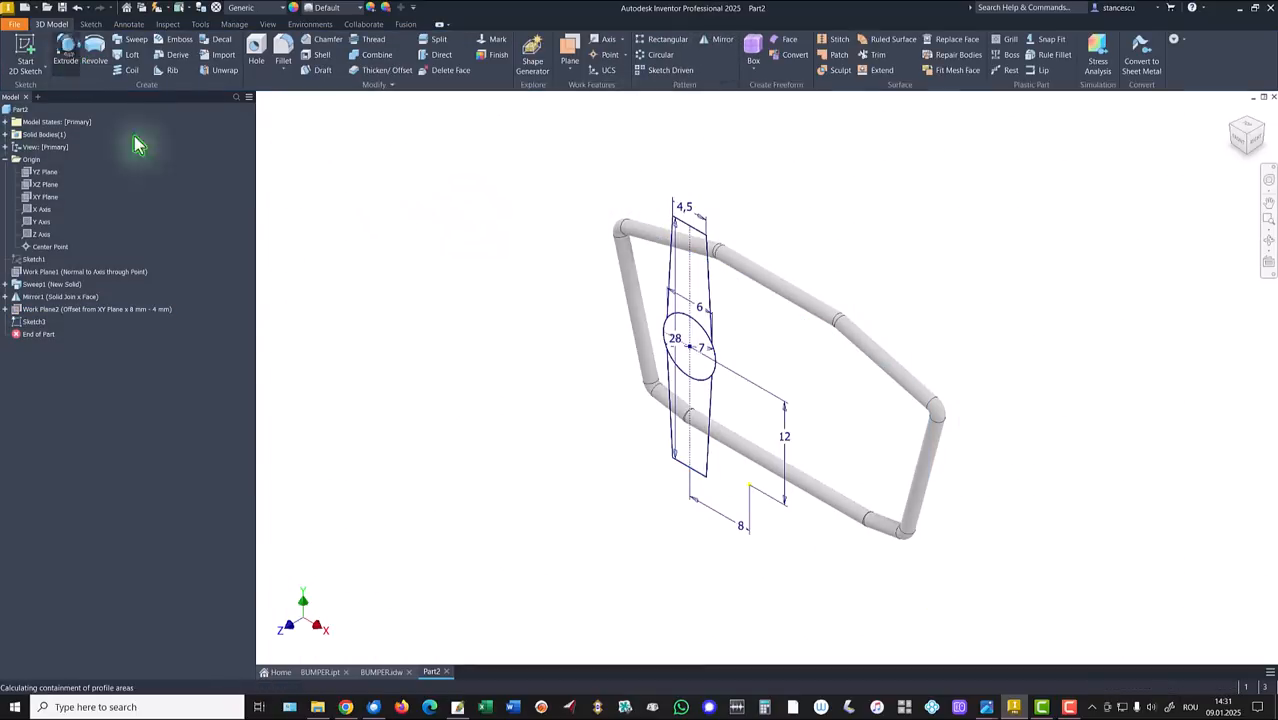
click(697, 293)
click(703, 372)
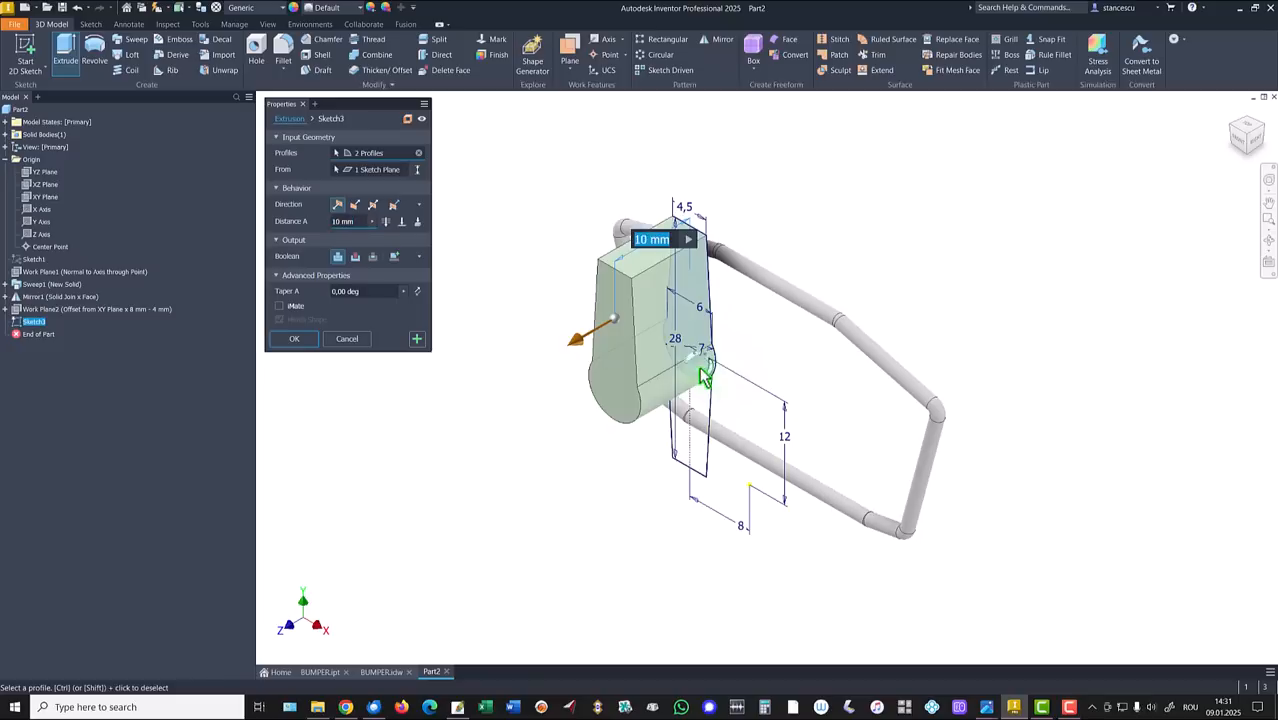
click(710, 405)
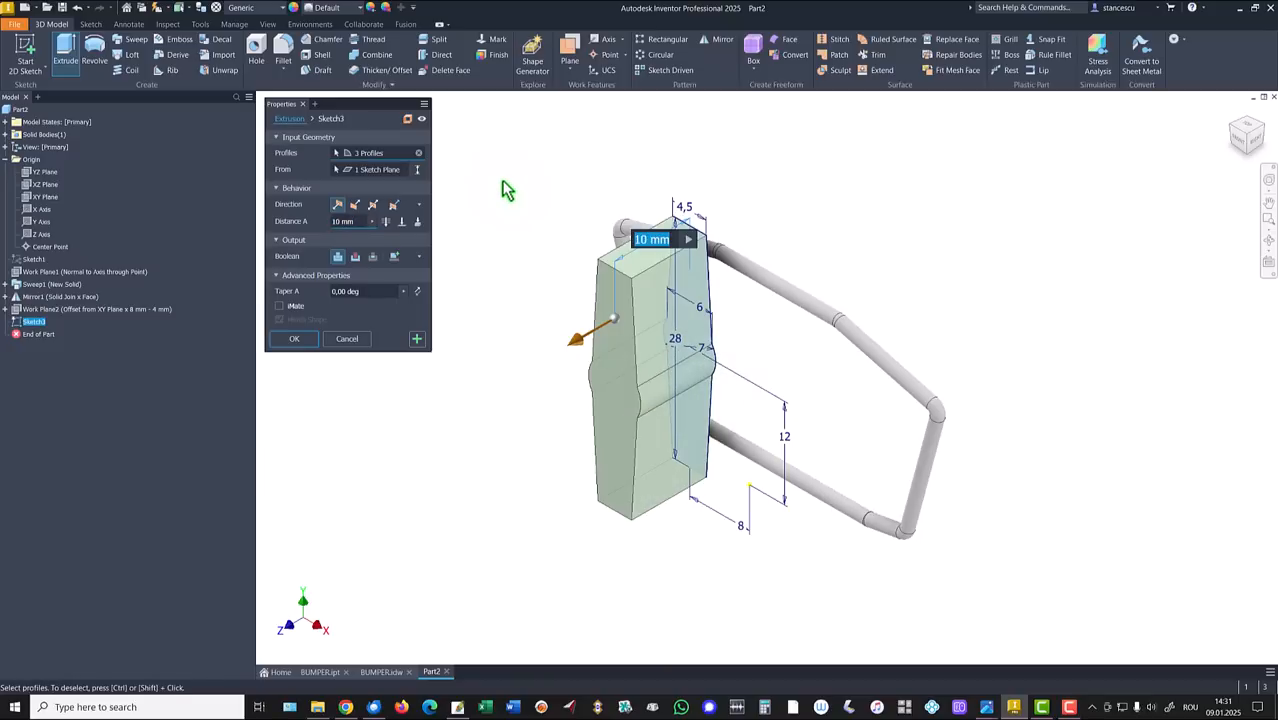
click(354, 205)
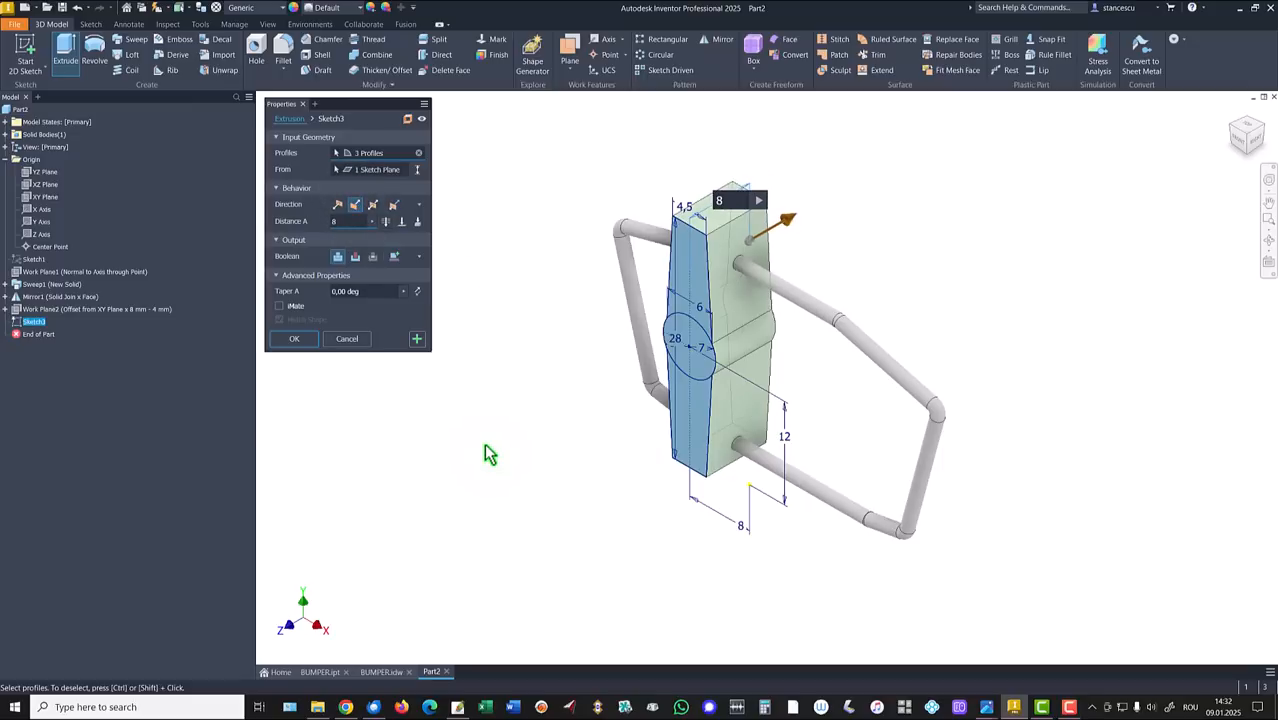
click(300, 340)
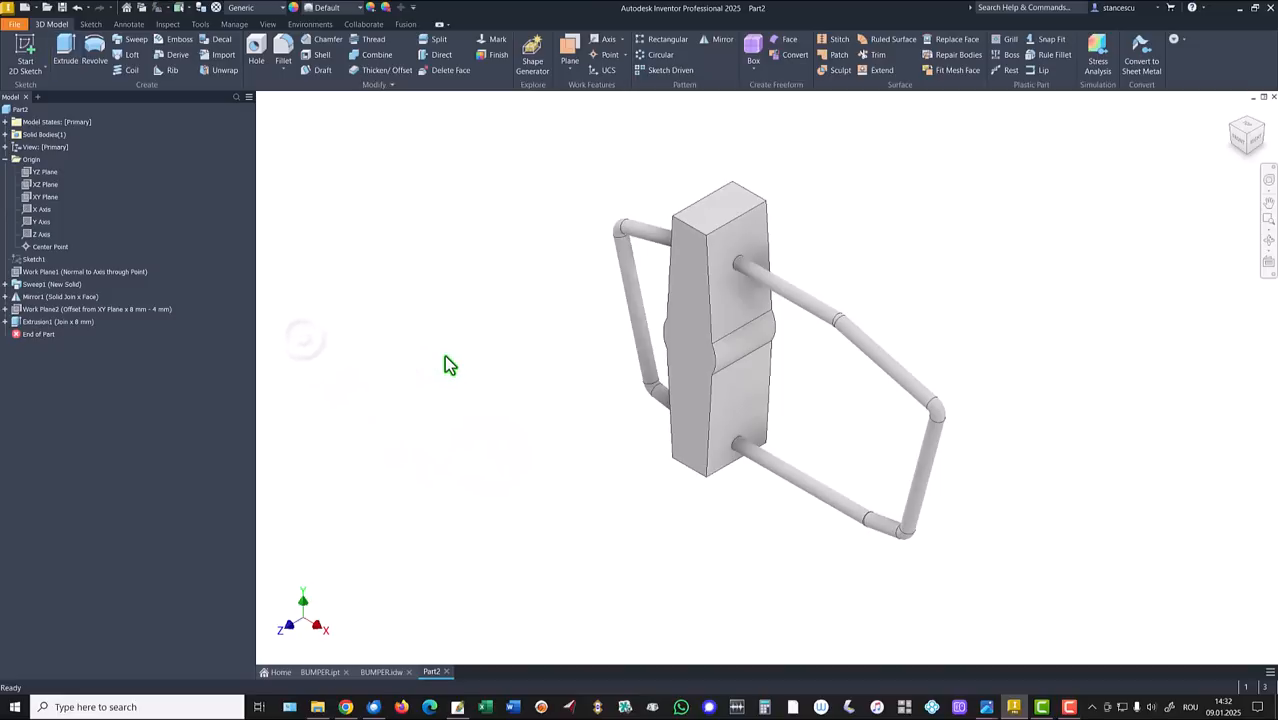
key(F6)
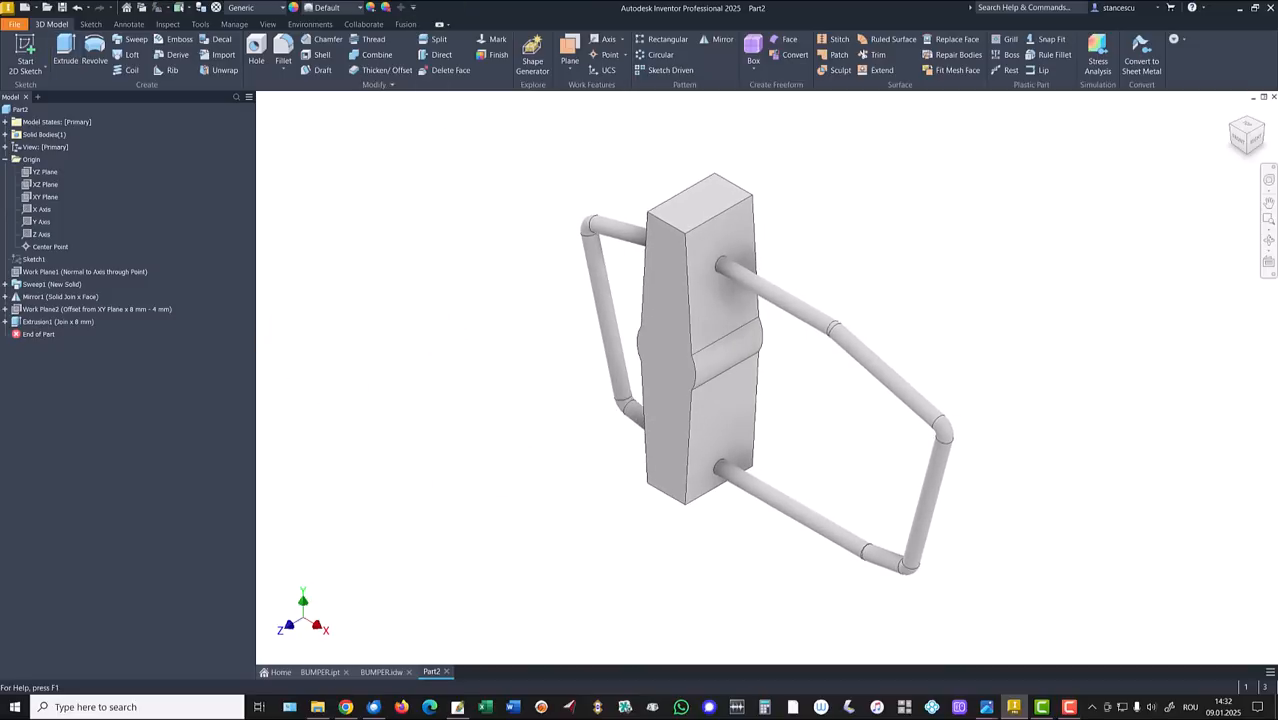
Switch to the BUMPER.idw drawing, move the side view's R130 dimension aside to examine where its radius line leads, and undo the move.
click(381, 672)
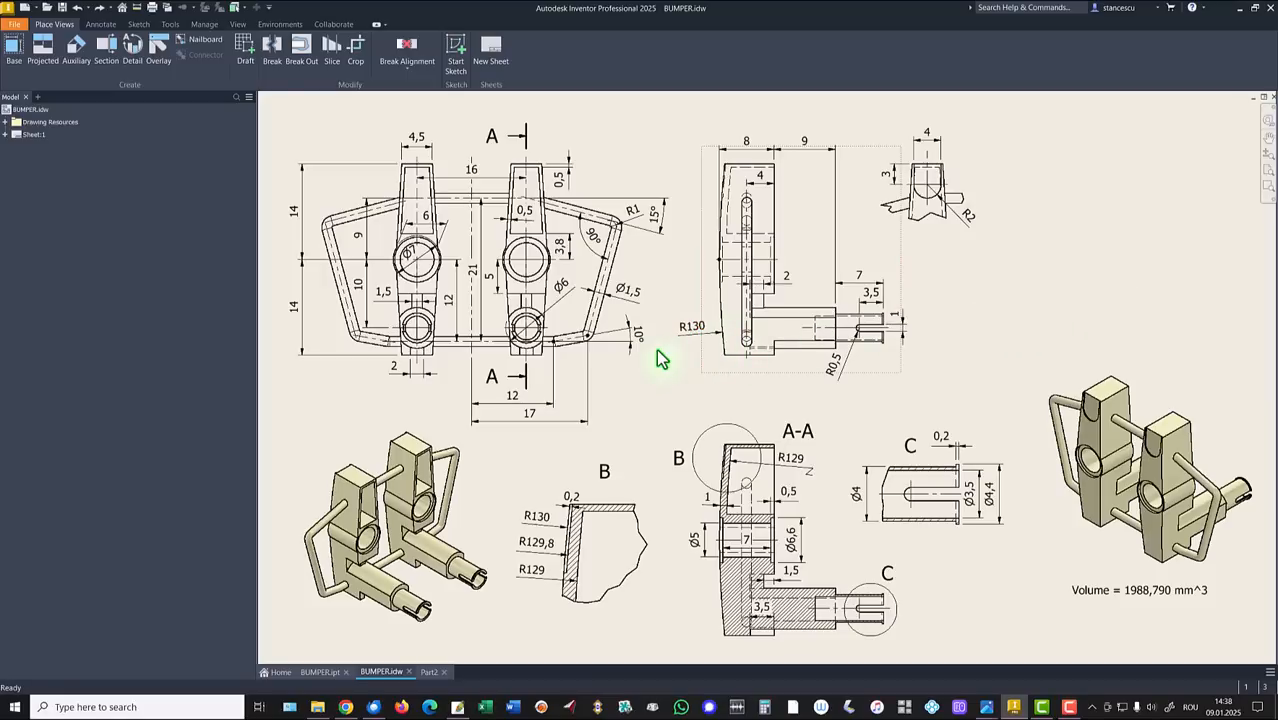
drag(697, 340, 1007, 345)
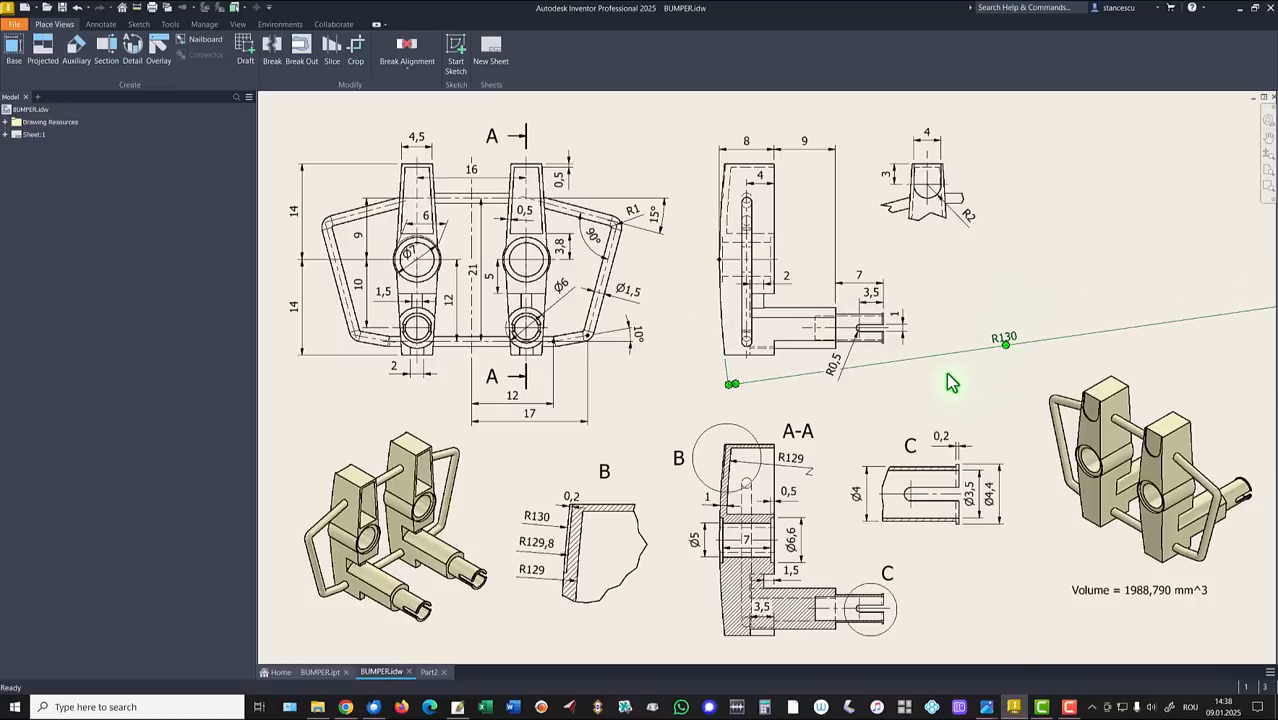
scroll(951, 382, down, 3)
middle_drag(951, 382, 745, 355)
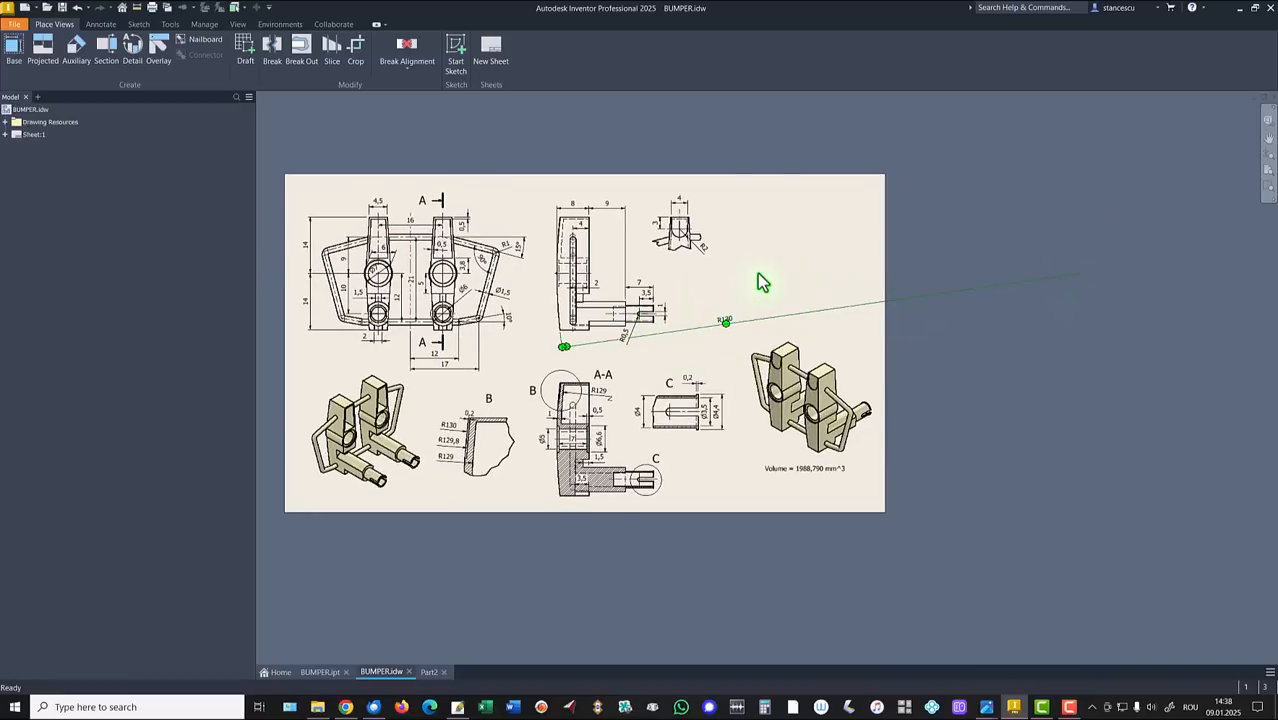
key(Home)
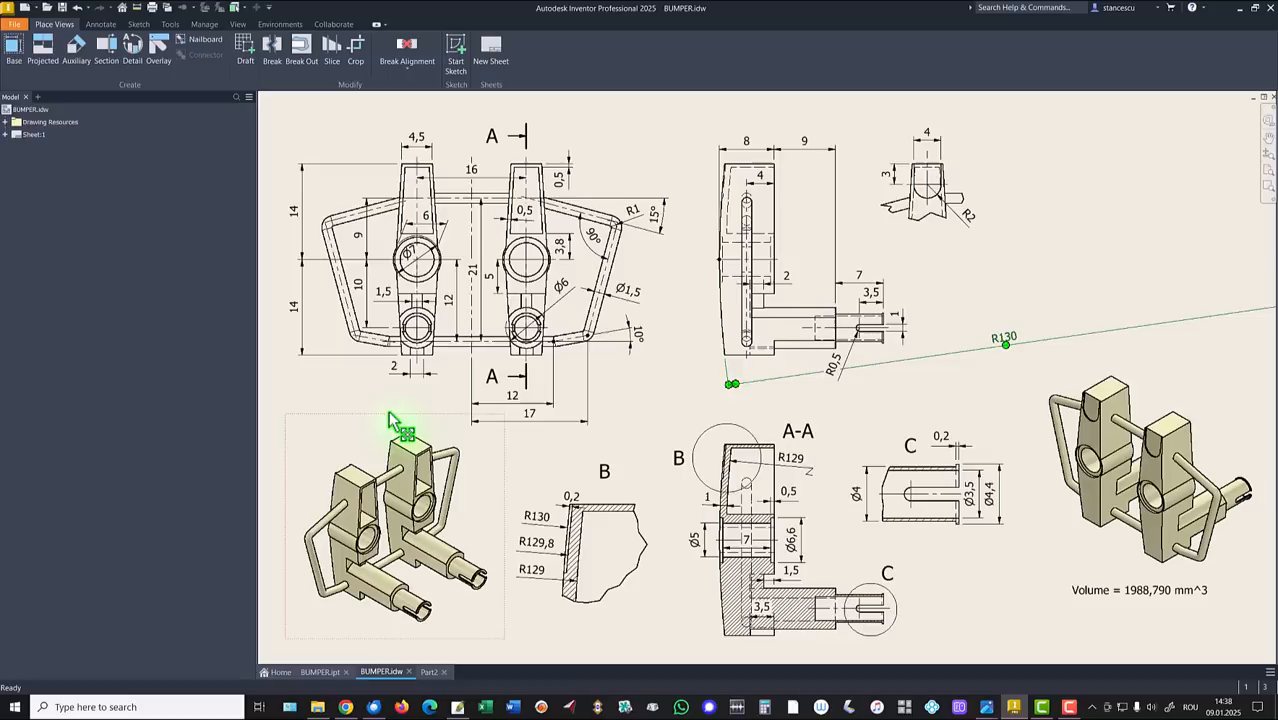
key(ctrl+z)
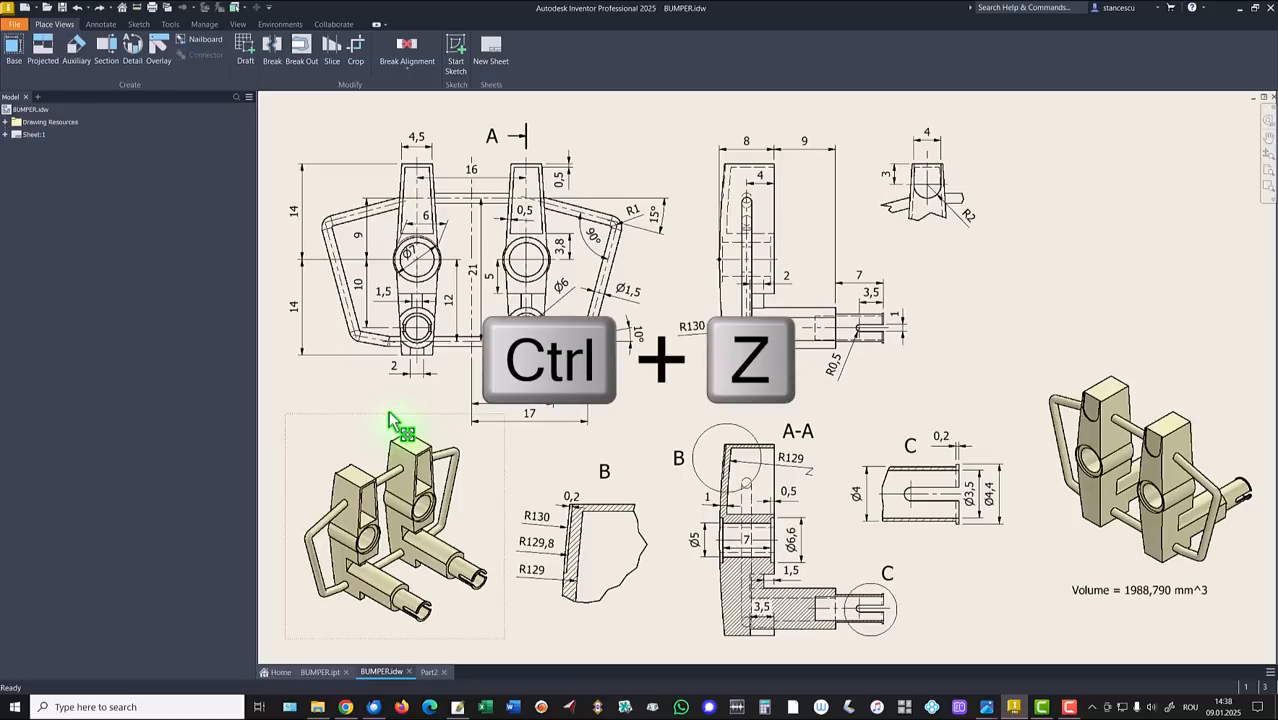
Switch back to Part2 and create a work plane midway between the post's two opposite slanted side faces.
click(430, 672)
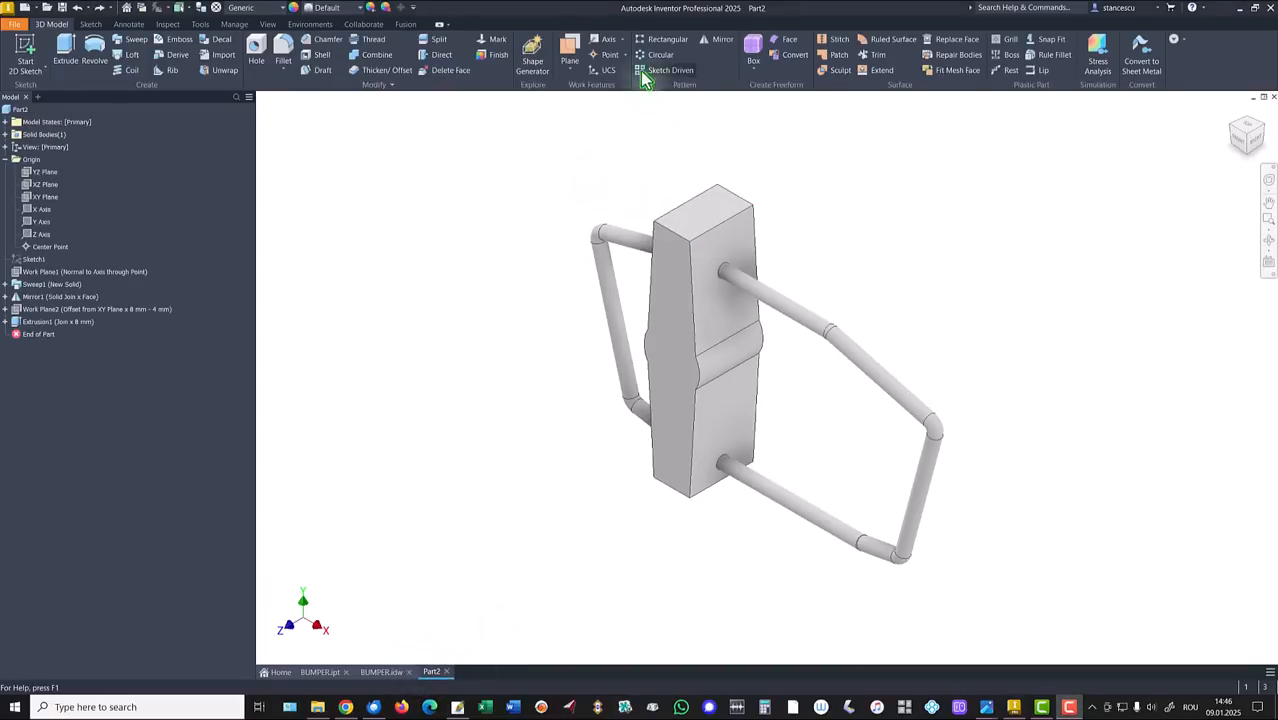
click(574, 48)
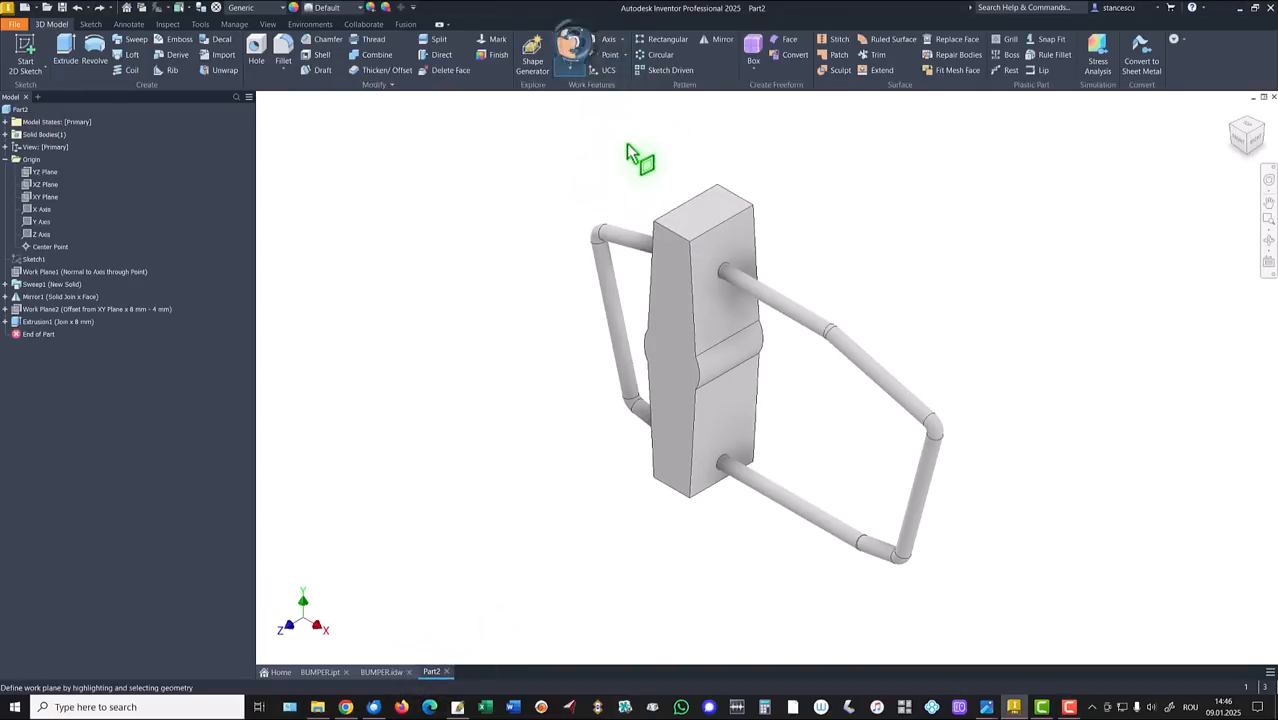
click(714, 252)
shift+middle_drag(779, 163, 743, 213)
click(744, 215)
shift+middle_drag(598, 156, 555, 164)
key(F6)
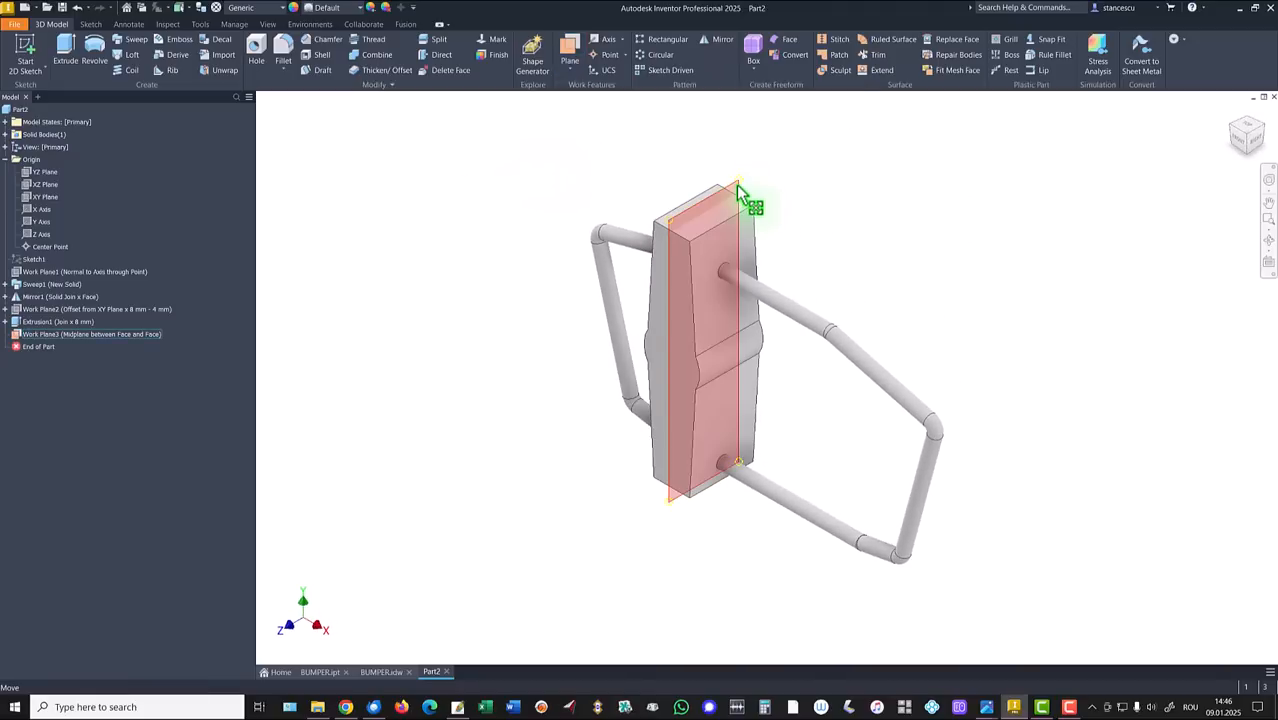
Start a new sketch on the post's midplane work plane and slice the model graphics at that plane.
right_click(736, 185)
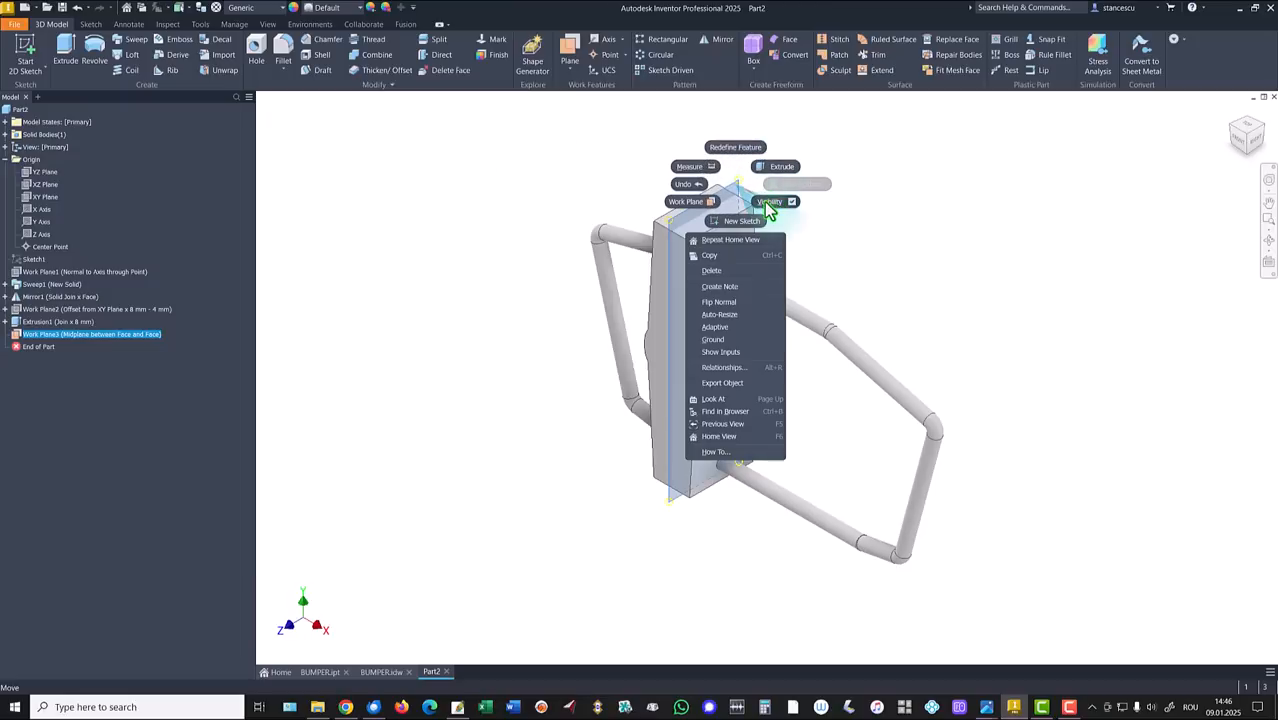
click(738, 187)
click(736, 187)
click(785, 182)
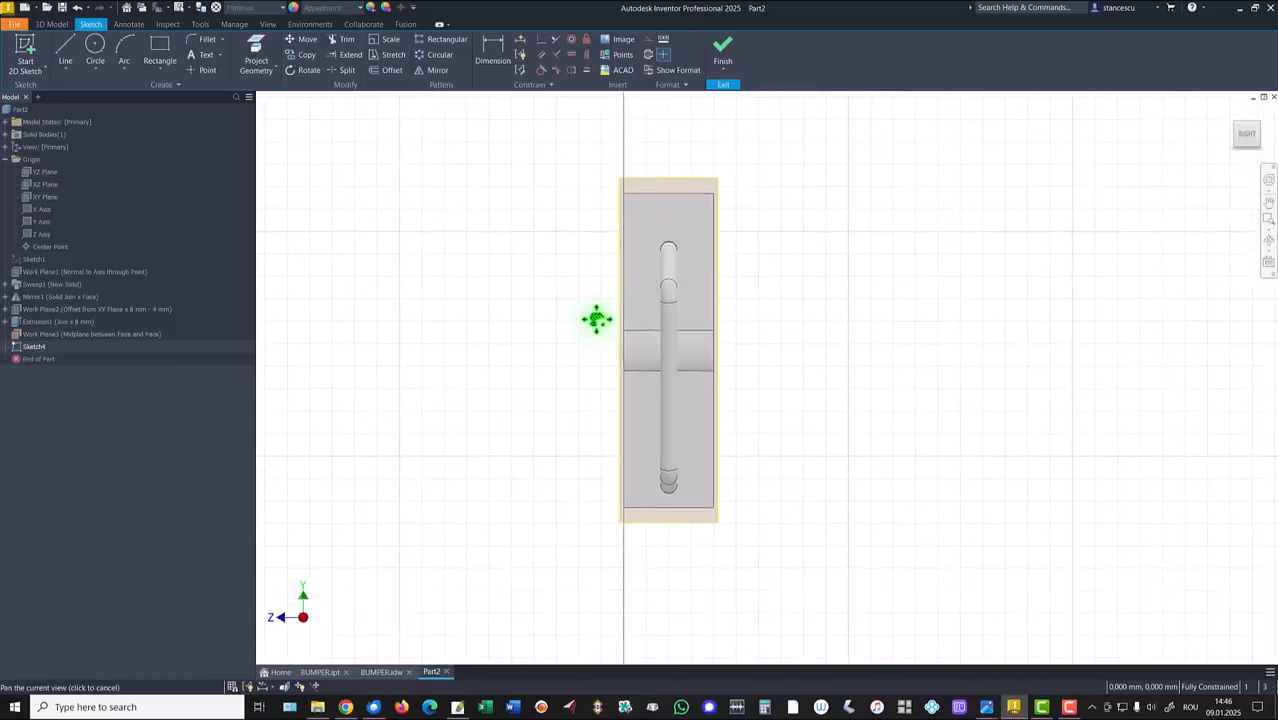
key(F7)
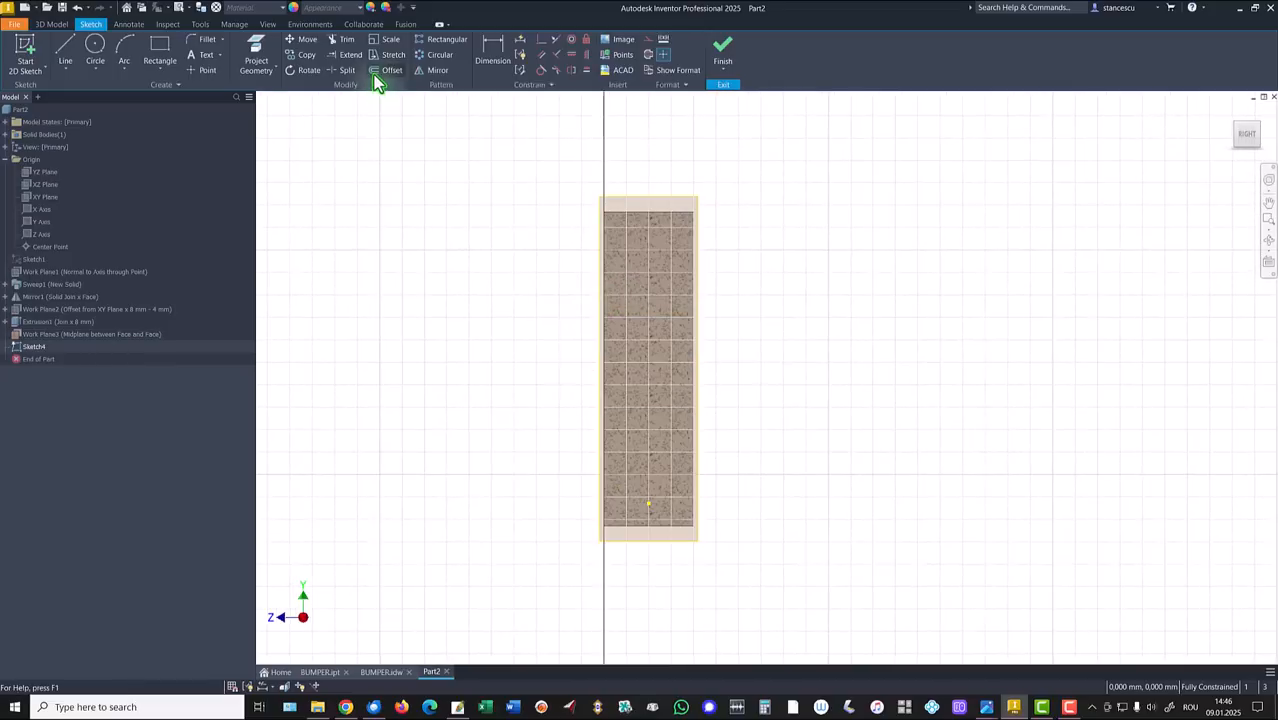
Project the post section's upper, front and lower edges into the sketch.
click(257, 50)
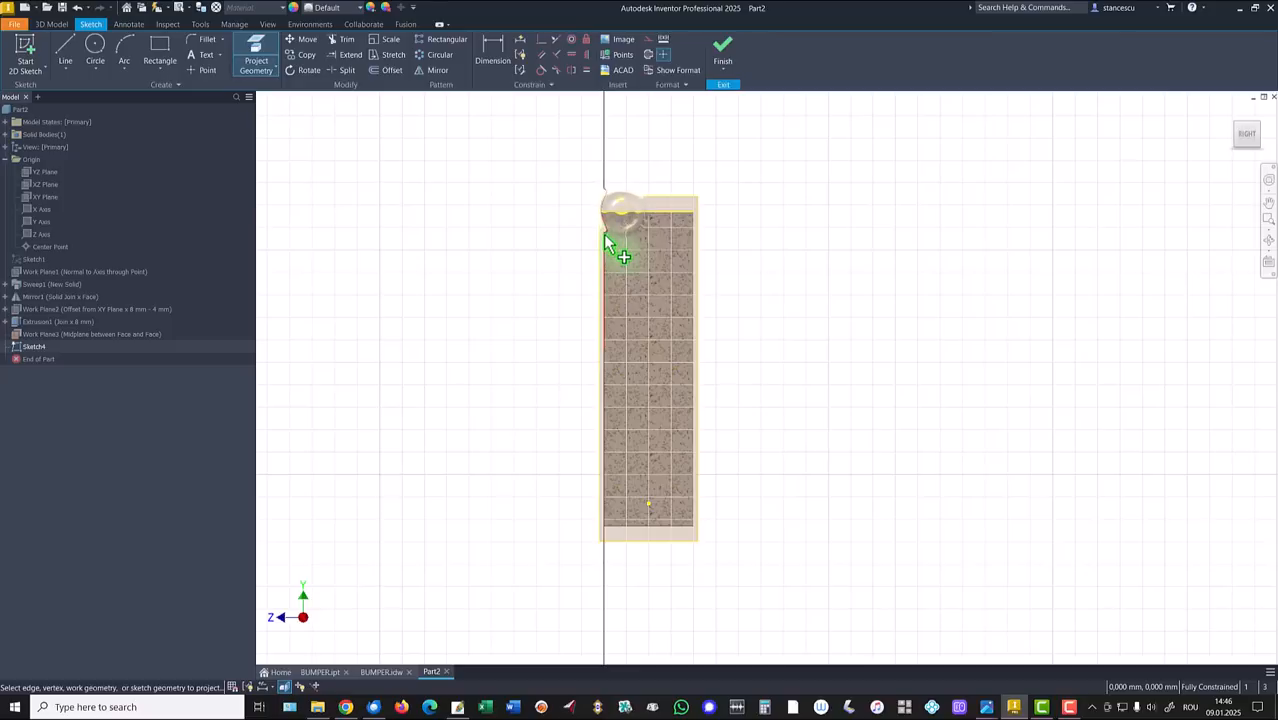
click(606, 243)
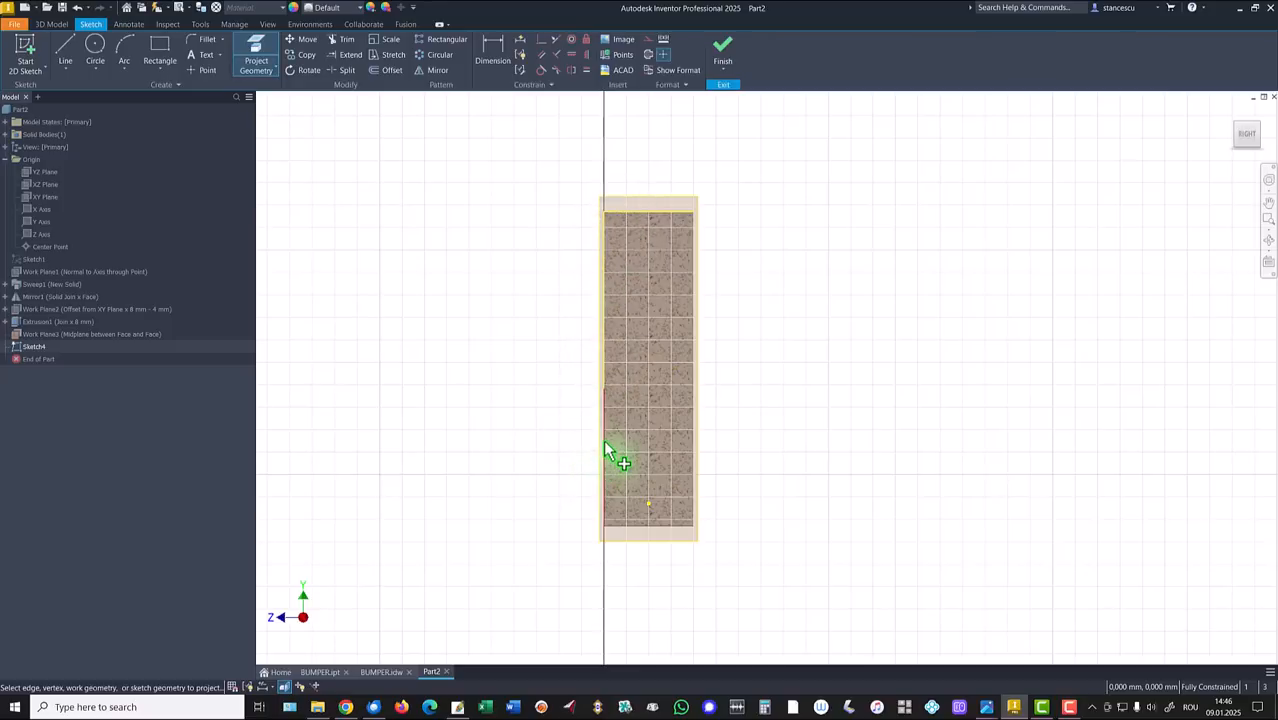
click(614, 522)
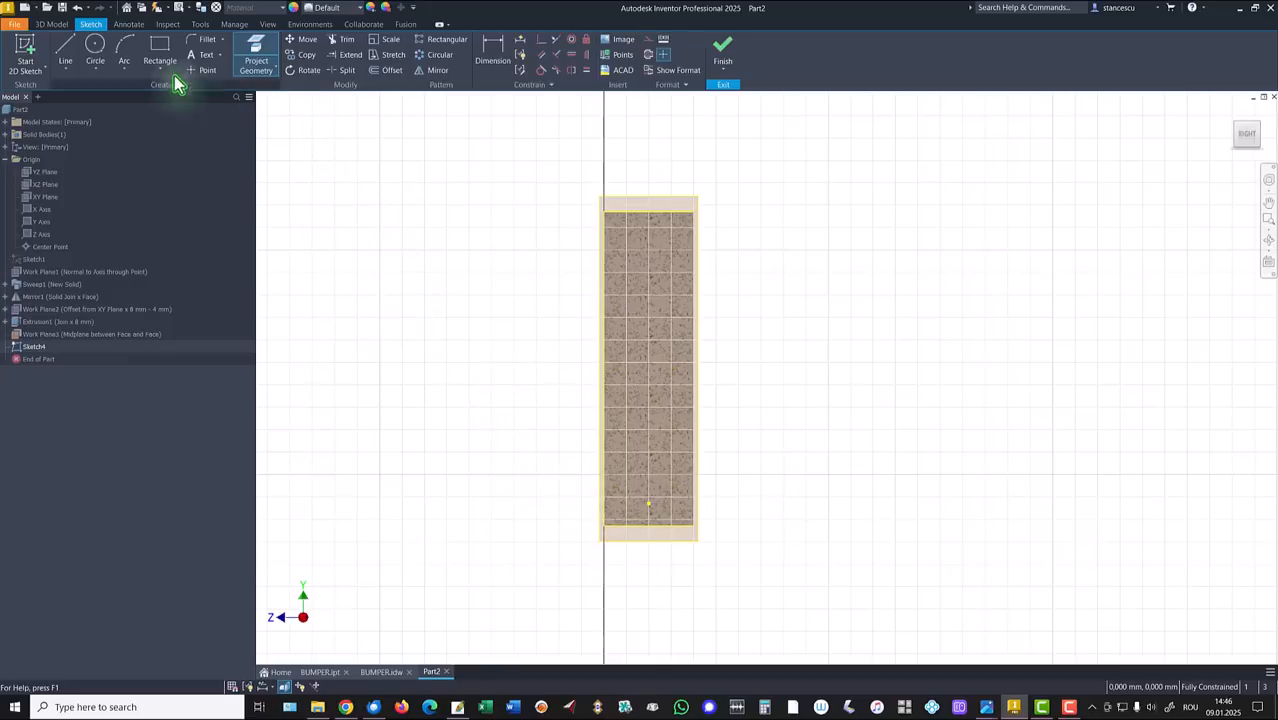
Draw a three-point arc from the post's upper edge to its lower edge, touching the front edge, and align its endpoints vertically.
click(125, 47)
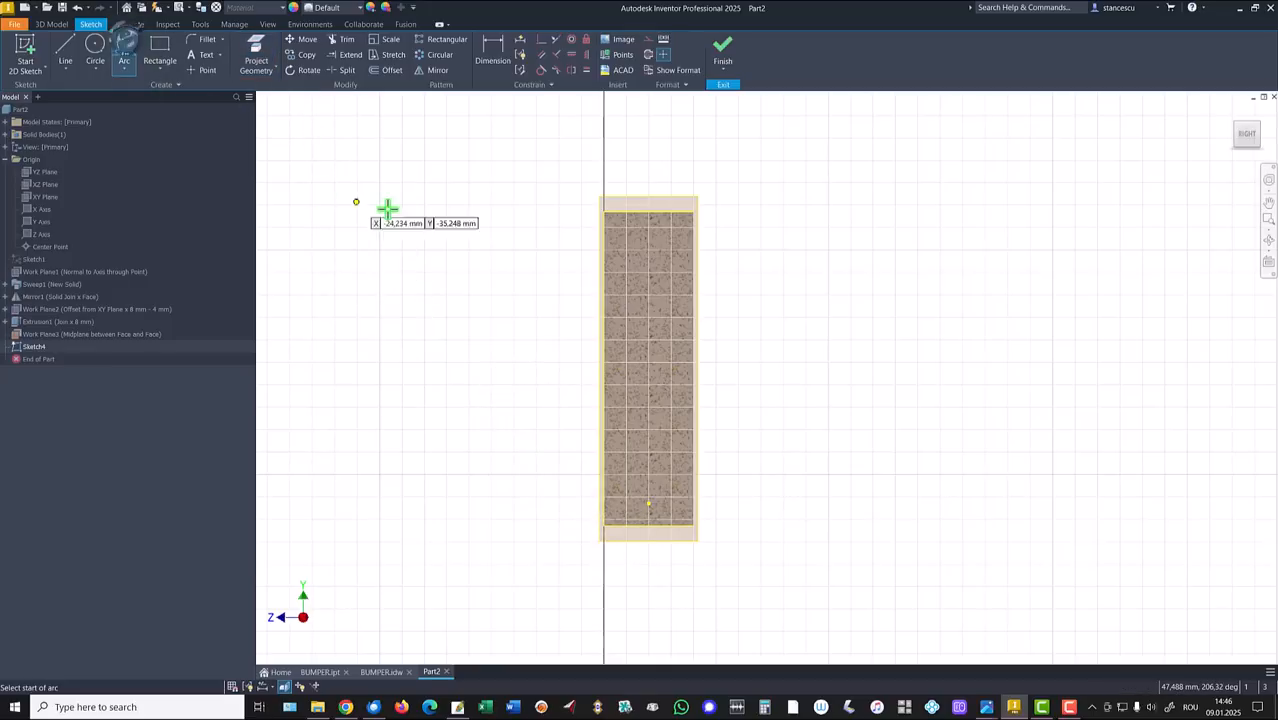
click(625, 212)
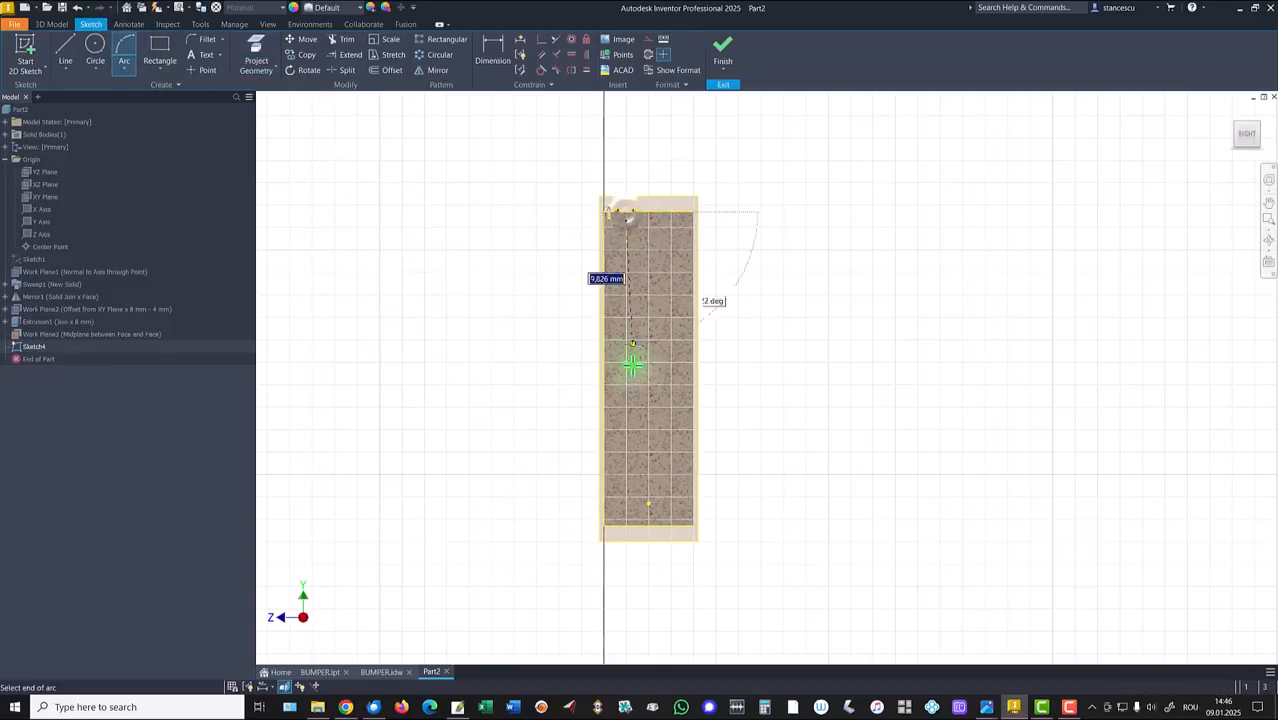
click(619, 525)
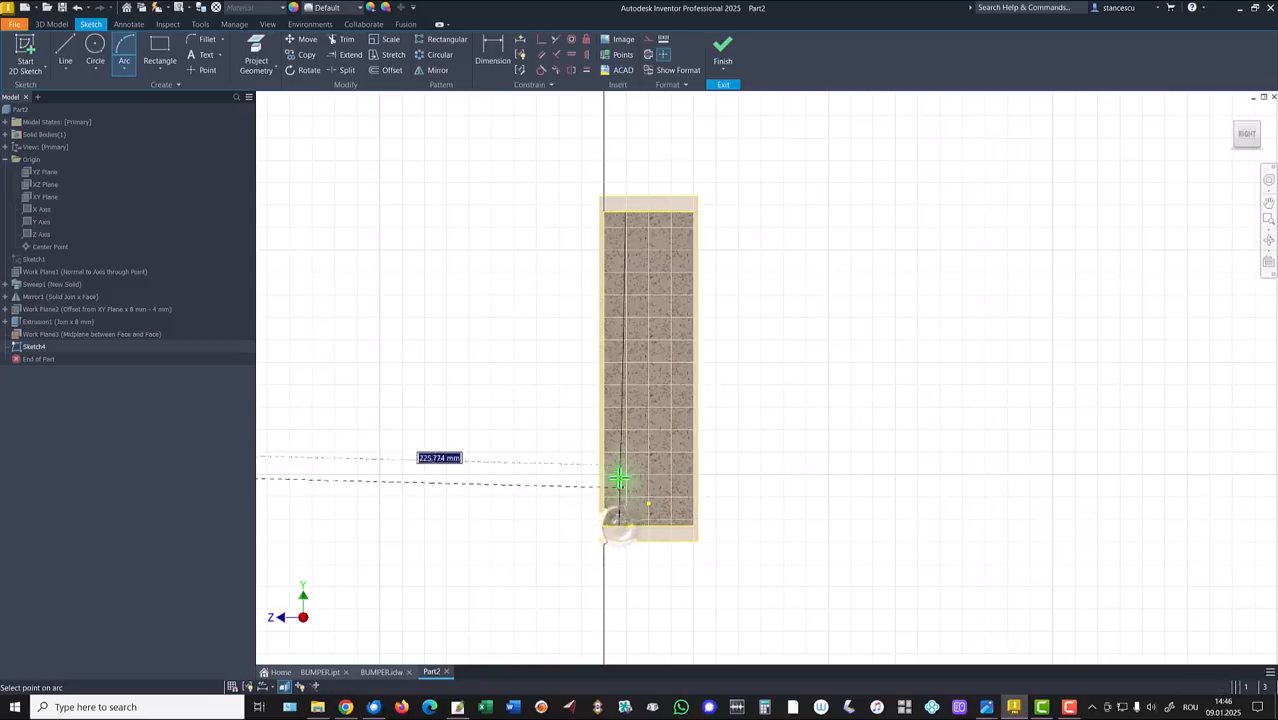
click(607, 421)
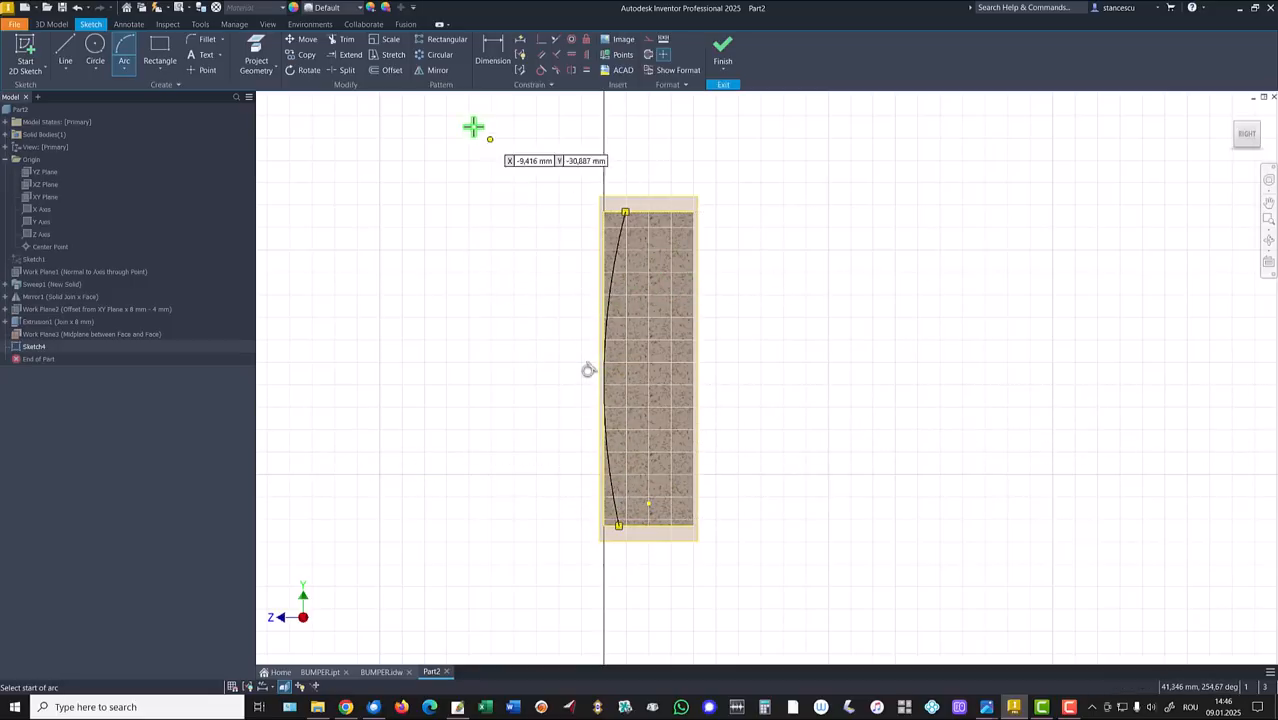
click(588, 56)
click(624, 213)
click(616, 524)
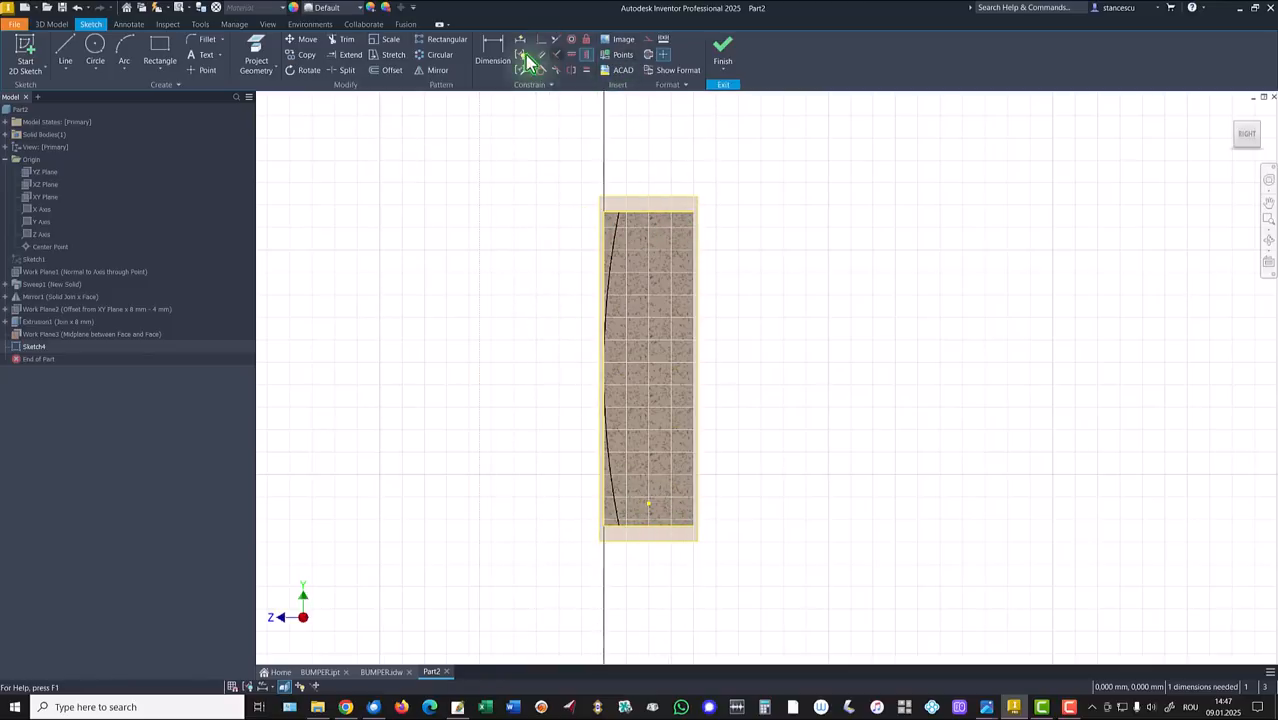
Dimension the arc's radius as 130 mm and reposition the dimension beside the lower part of the post.
click(492, 46)
click(615, 480)
click(558, 468)
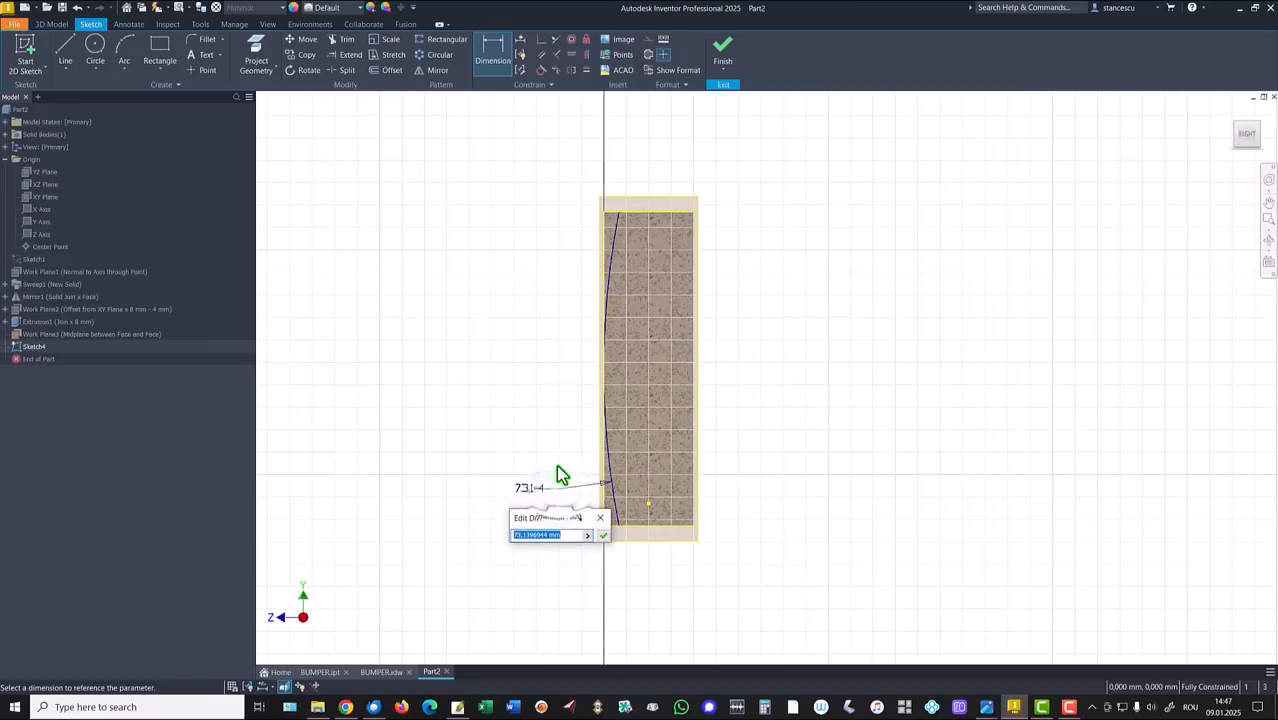
text(130)
key(Return)
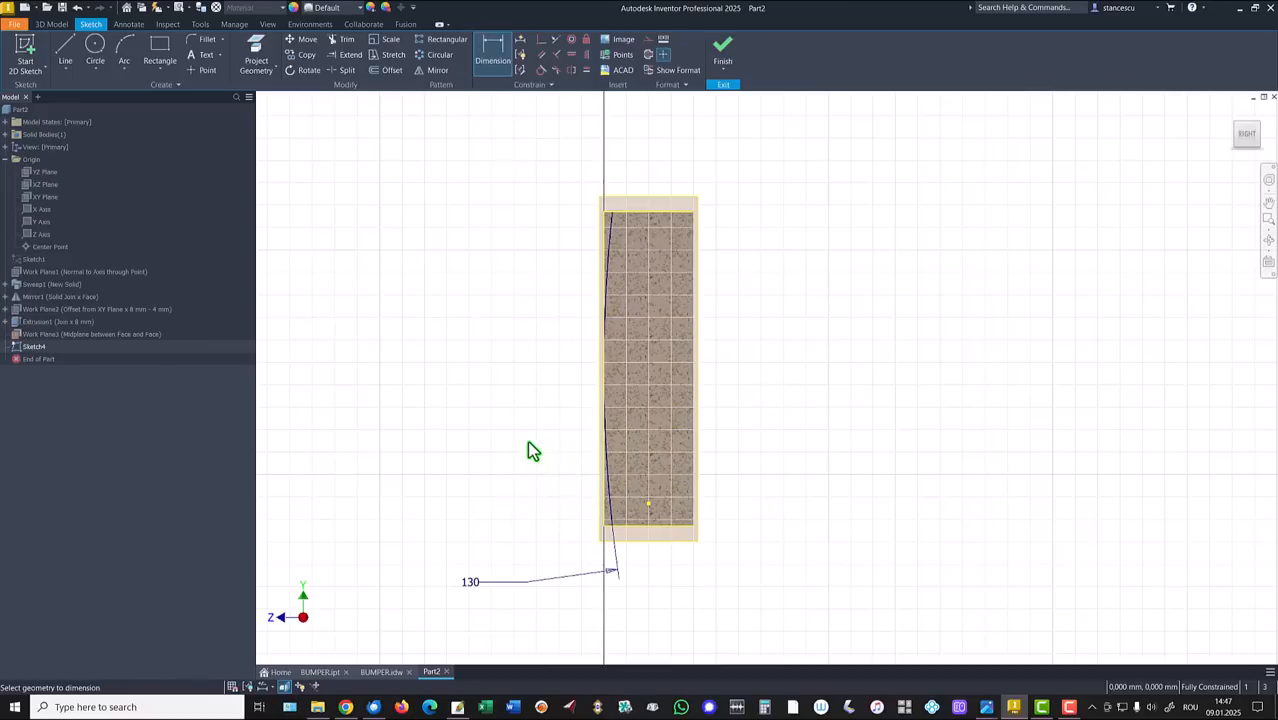
key(Escape)
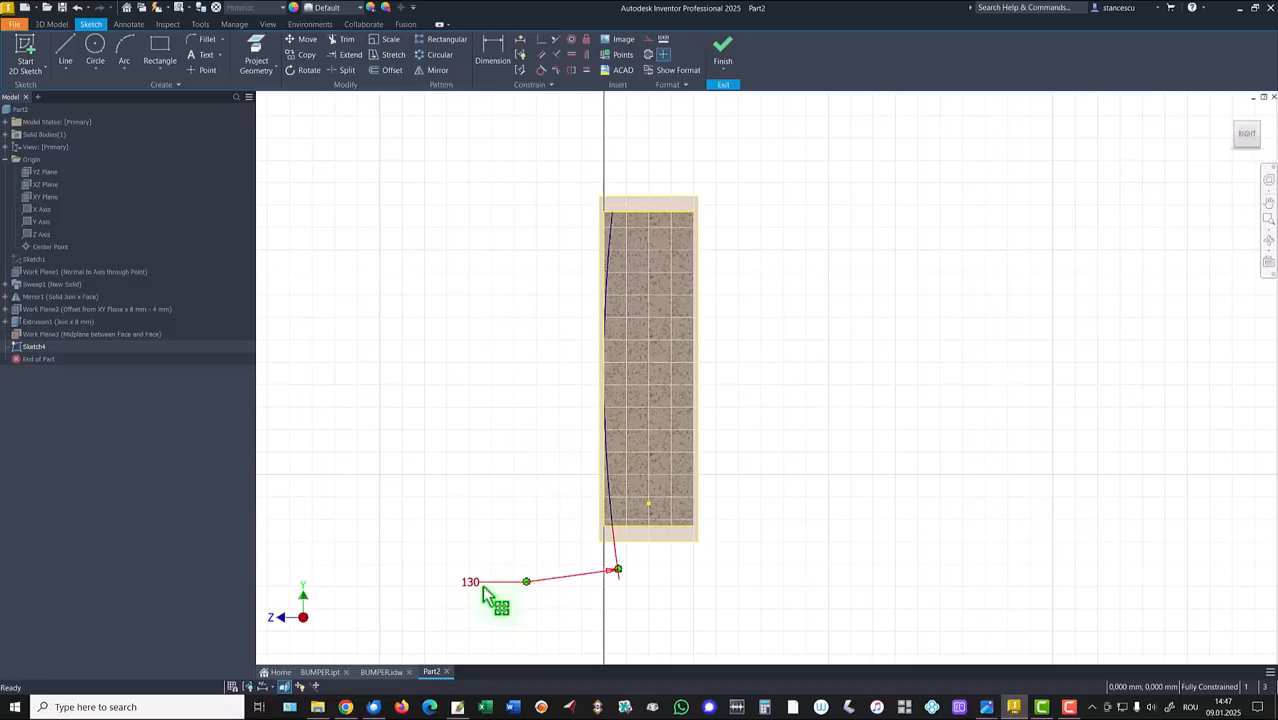
drag(470, 584, 489, 519)
mouse_move(503, 485)
mouse_down()
mouse_move(516, 494)
mouse_move(525, 475)
mouse_up()
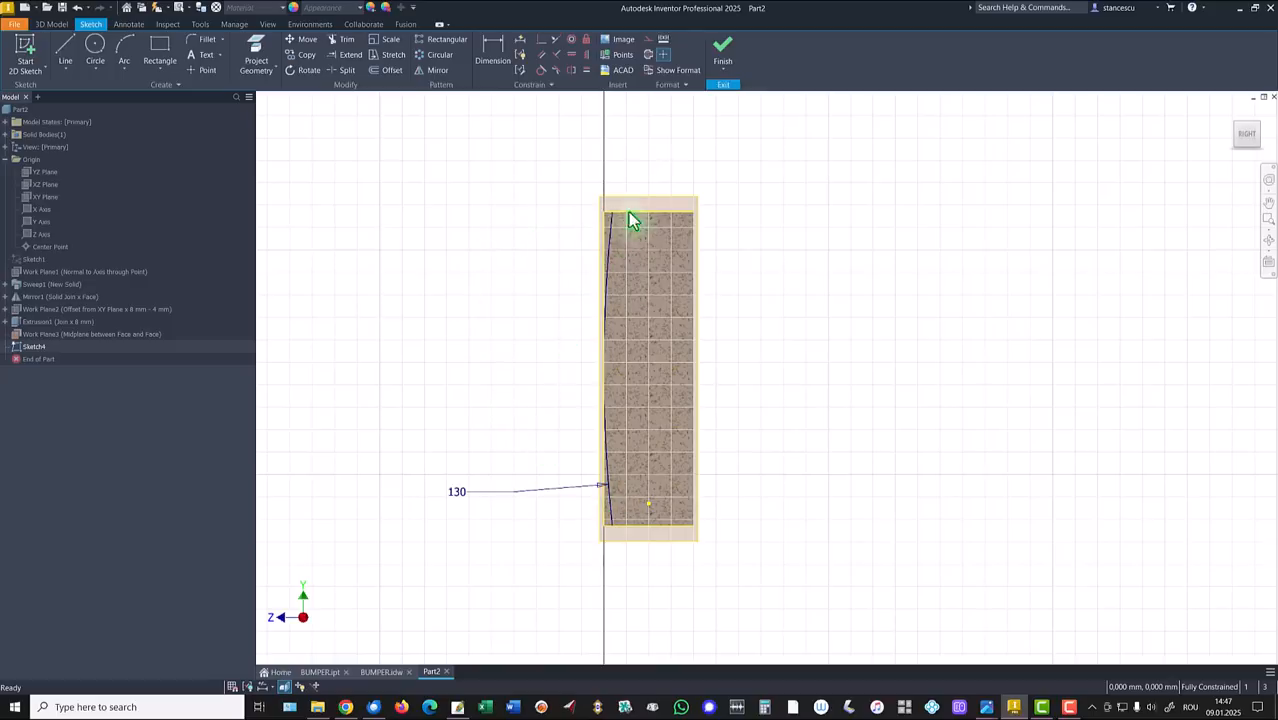
Finish the sketch and cut the two slivers outside the arc through all, symmetrically about the midplane.
click(722, 48)
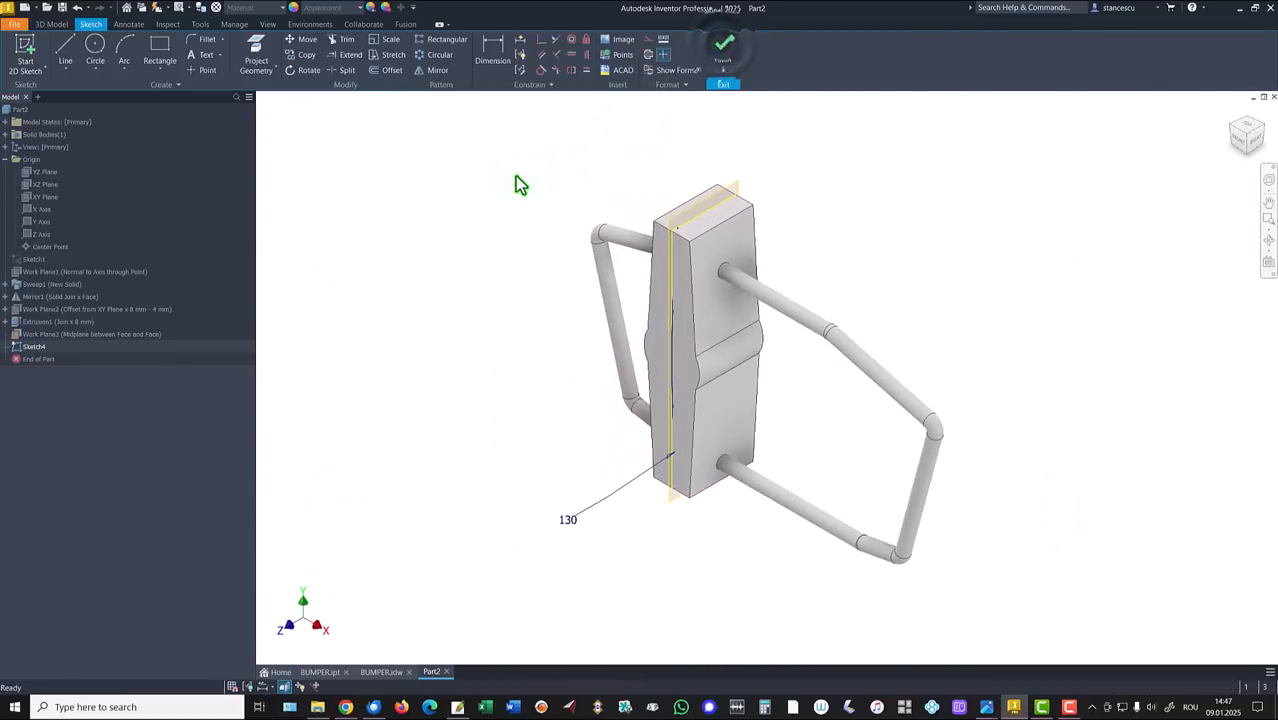
click(66, 48)
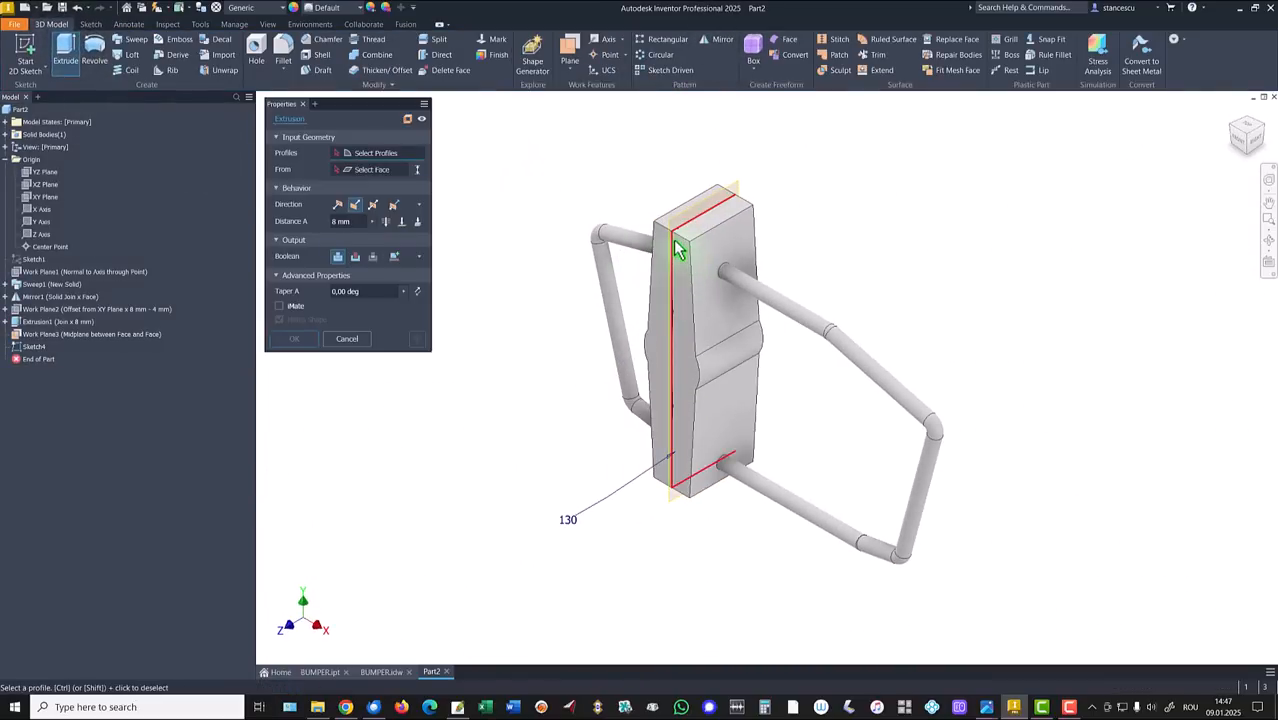
scroll(675, 246, down, 2)
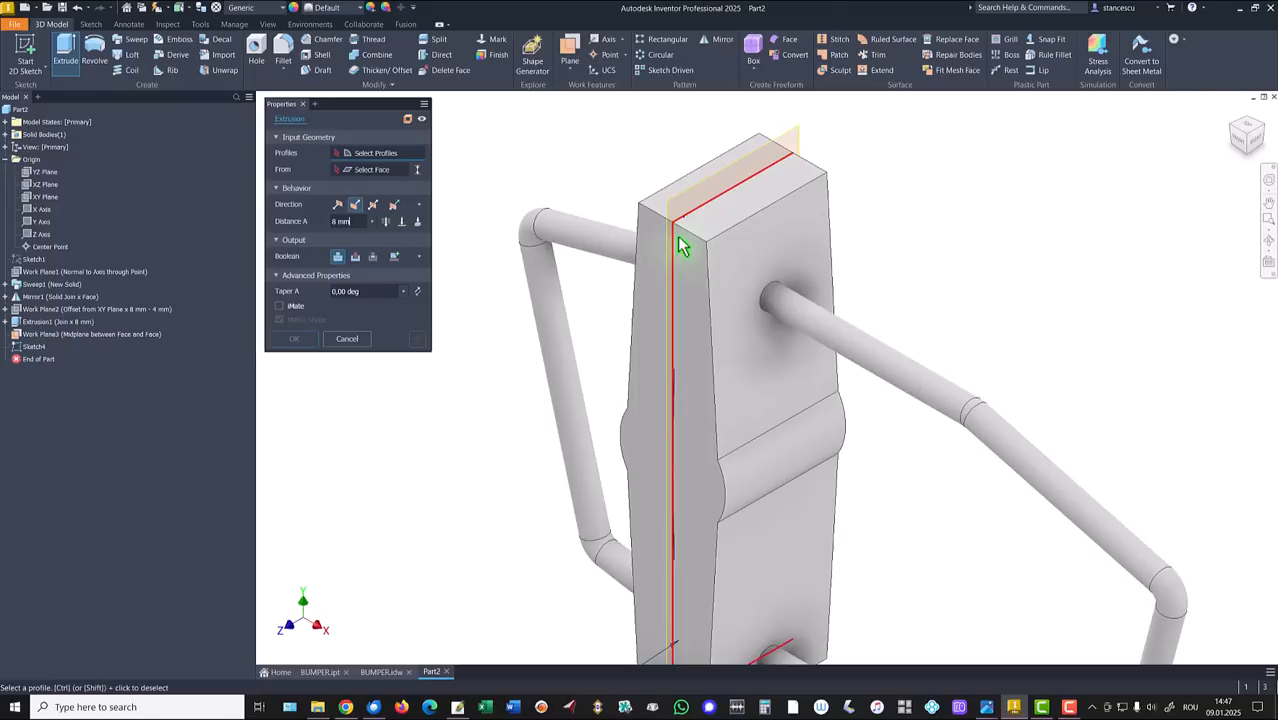
click(688, 248)
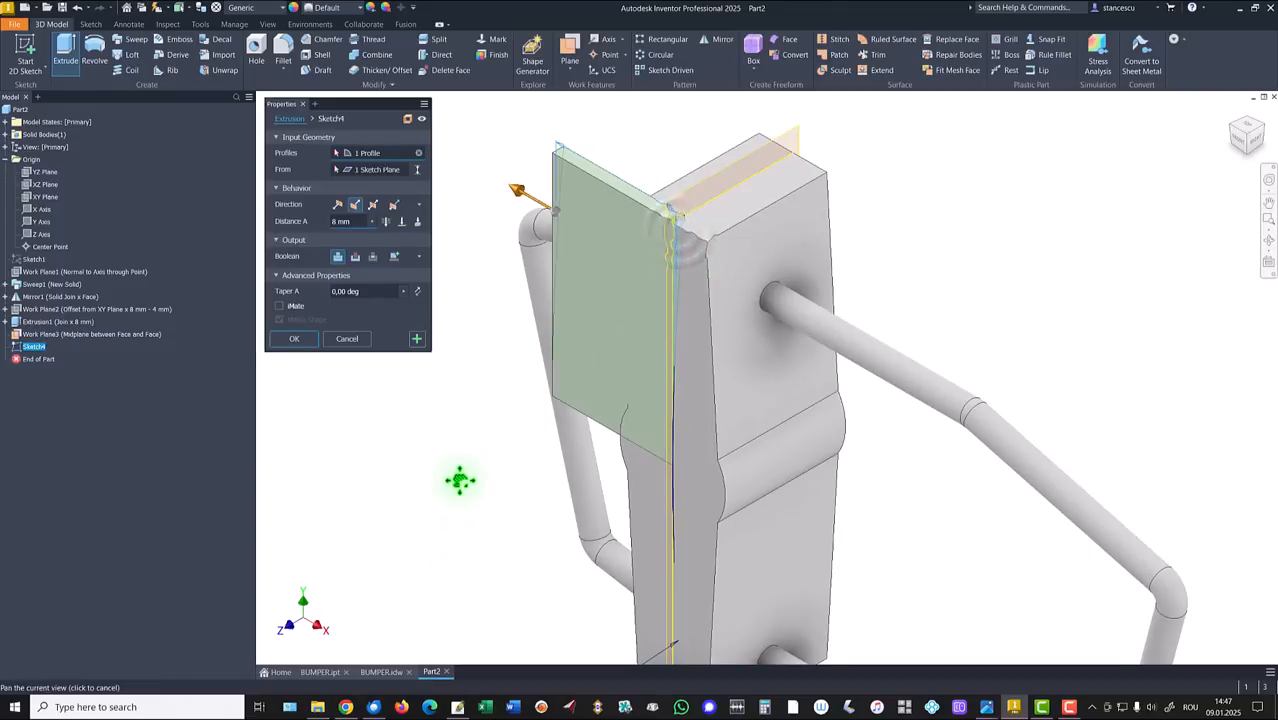
middle_drag(454, 507, 465, 317)
click(613, 444)
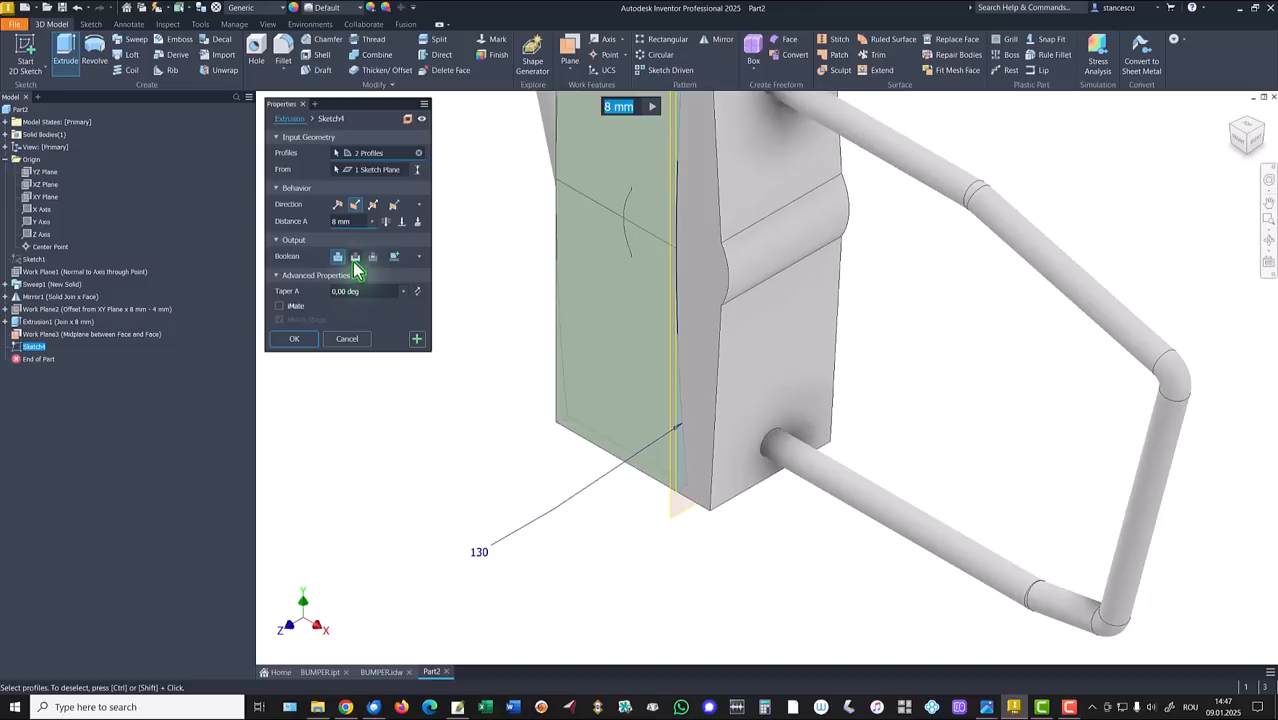
click(355, 257)
click(373, 205)
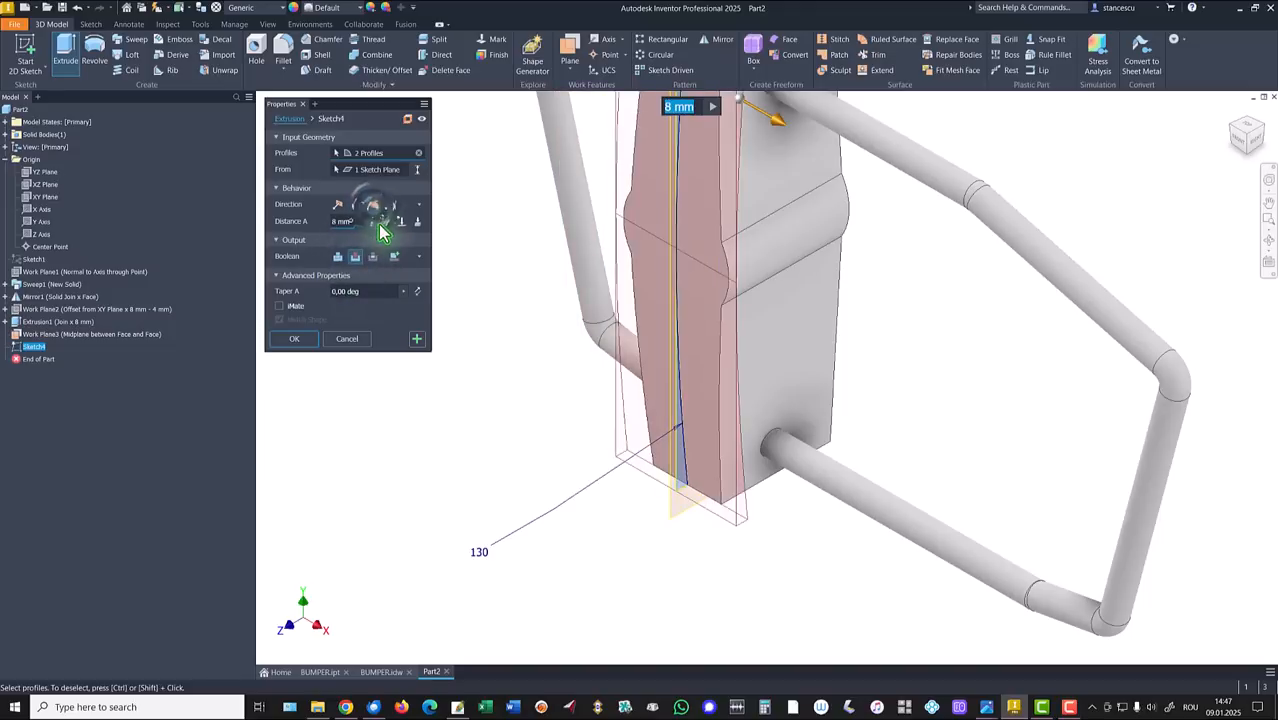
click(385, 221)
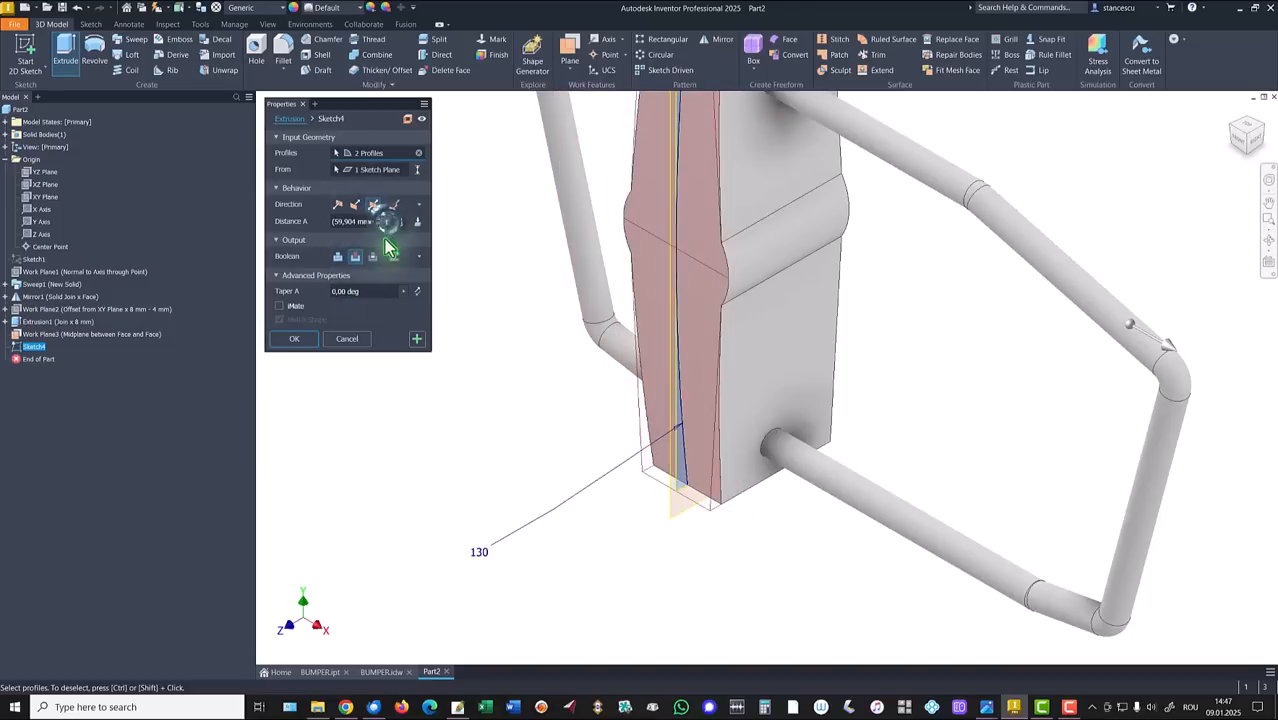
click(300, 339)
key(F6)
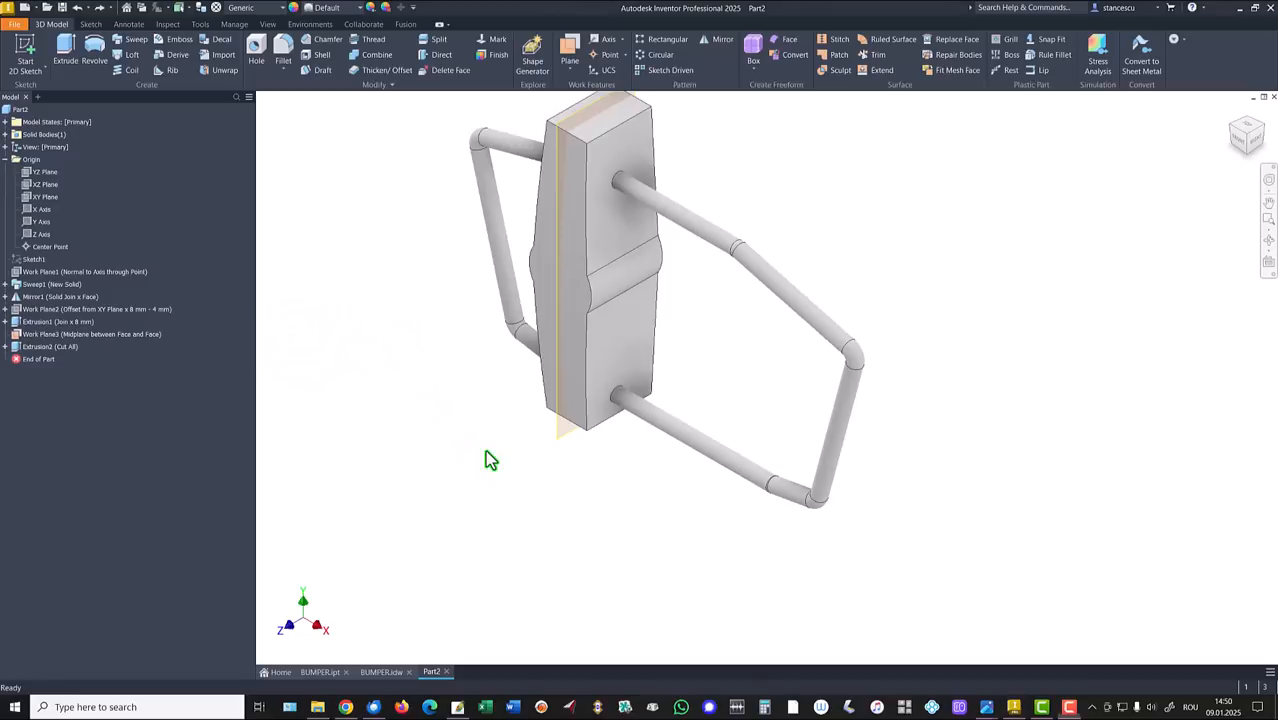
key(Home)
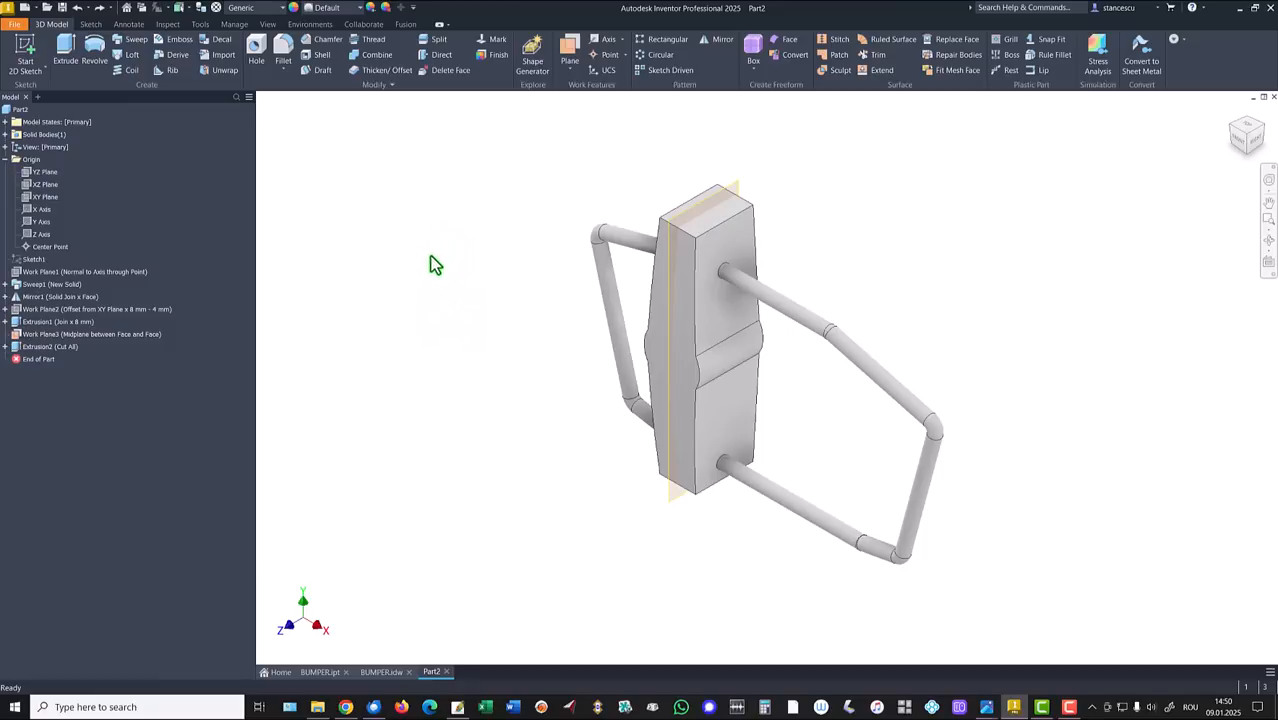
Examine the post's rear pocket in the BUMPER.ipt reference part and the radii in detail view B of the BUMPER.idw drawing.
click(320, 672)
shift+middle_drag(468, 587, 950, 252)
scroll(1004, 268, down, 3)
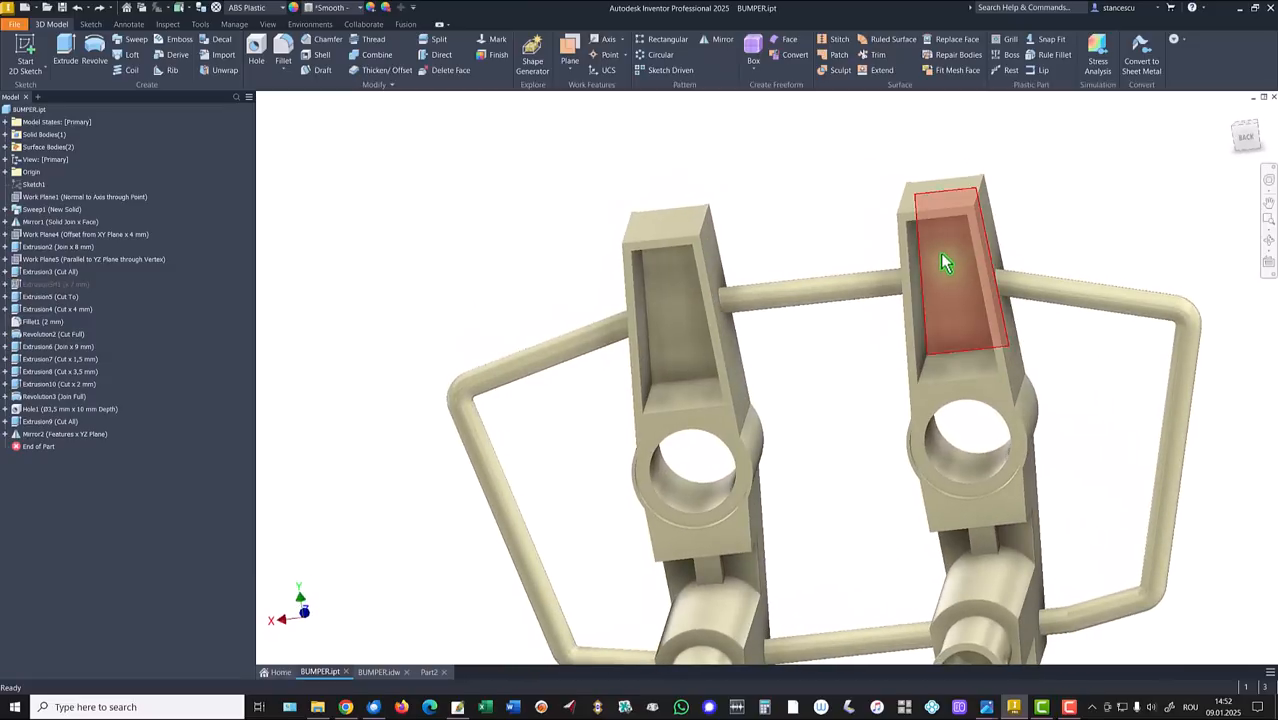
key(F6)
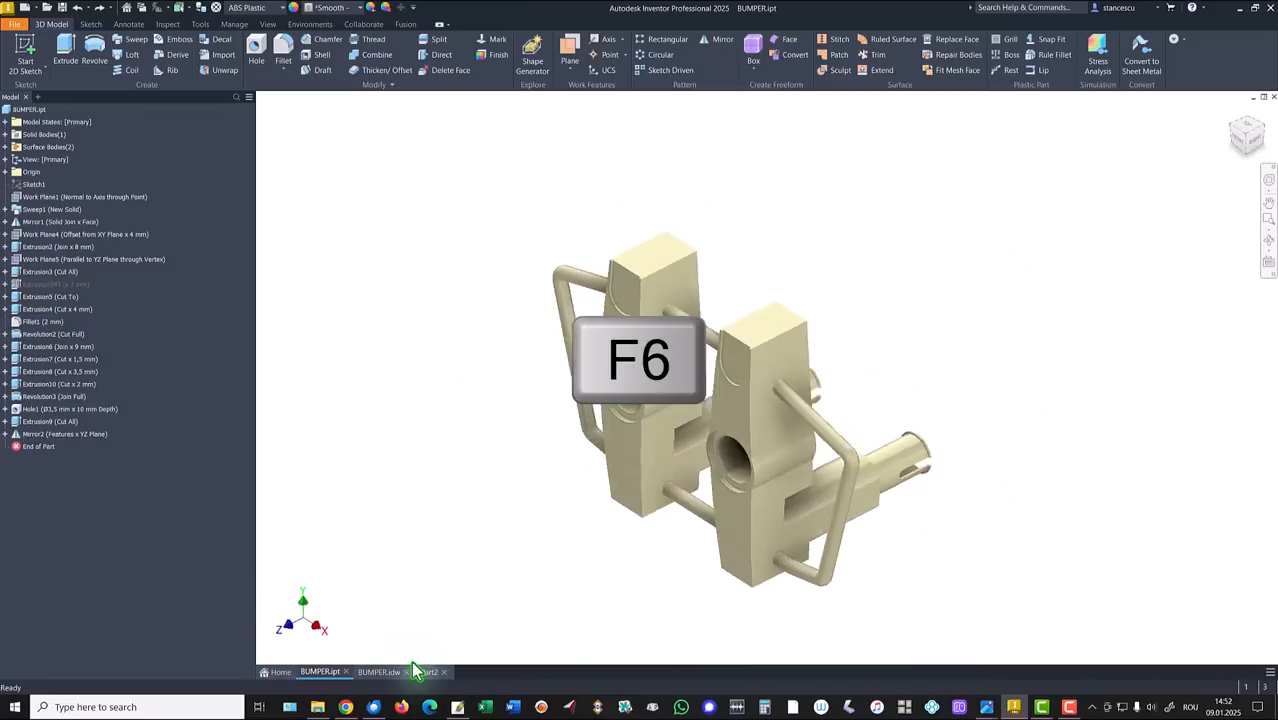
click(384, 672)
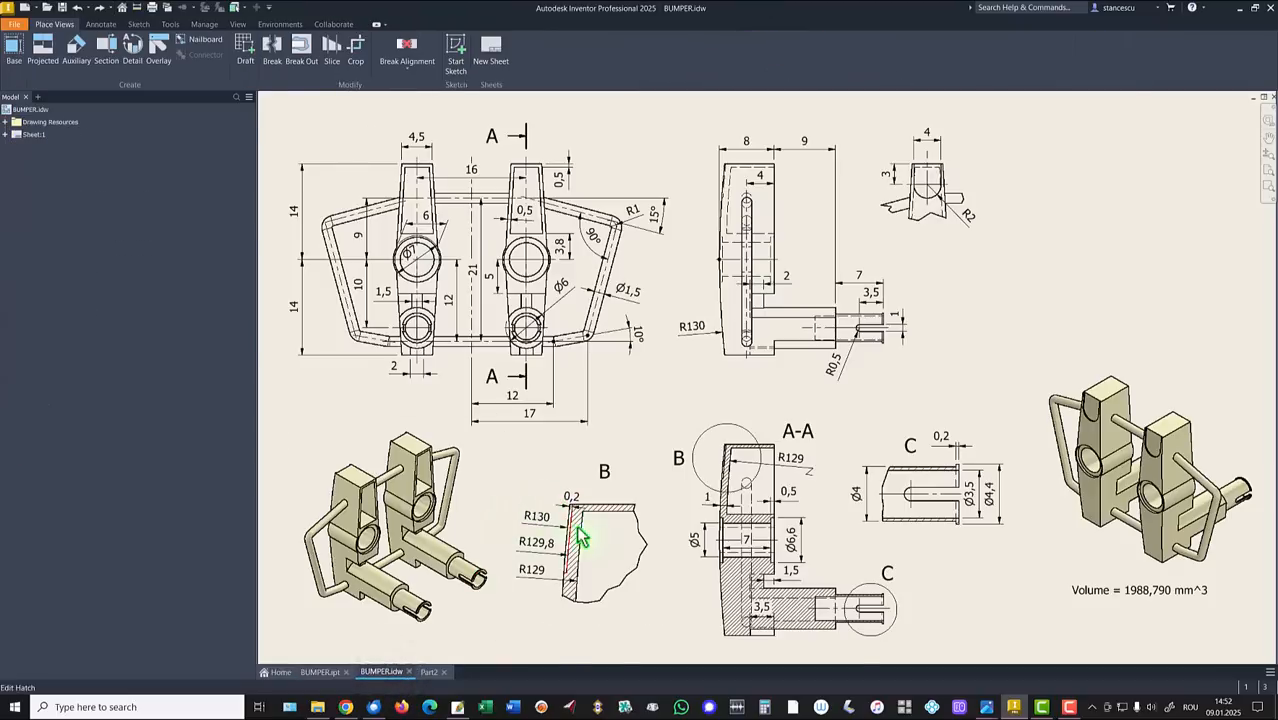
scroll(578, 535, up, 3)
key(F2)
drag(608, 522, 631, 390)
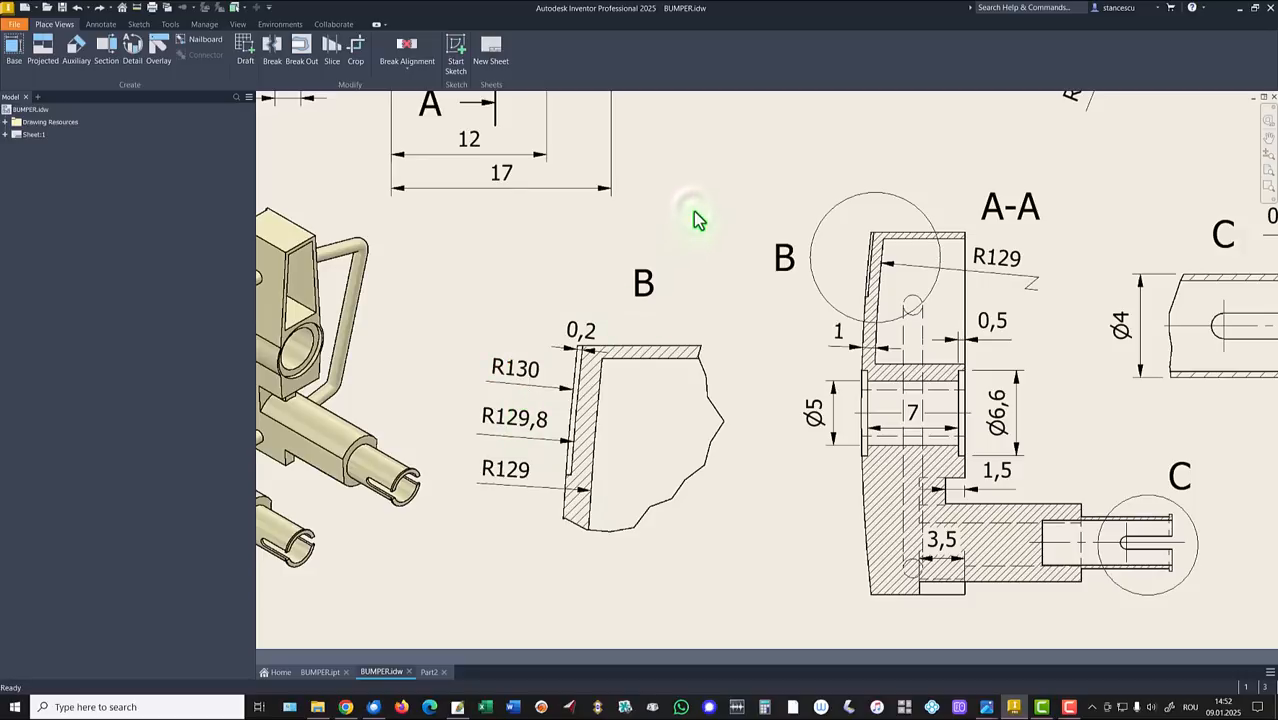
key(F6)
key(Home)
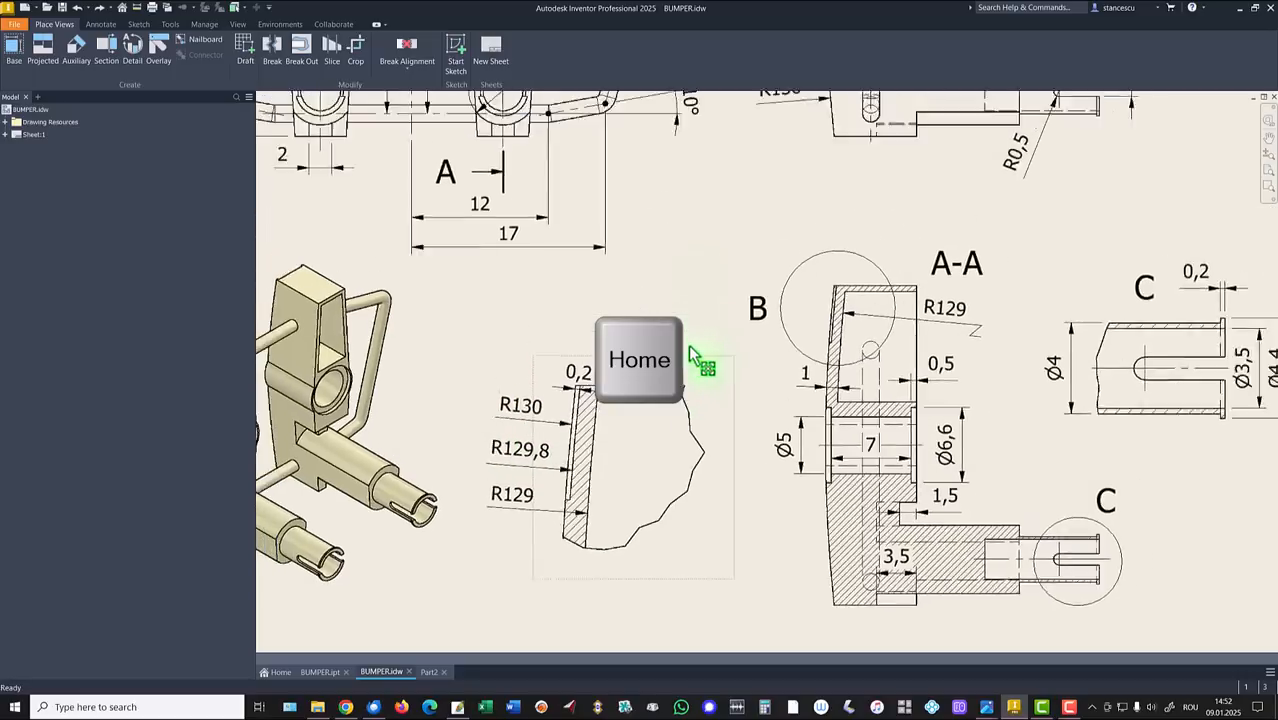
Return to Part2 and start a new sketch on the post's midplane work plane.
click(429, 671)
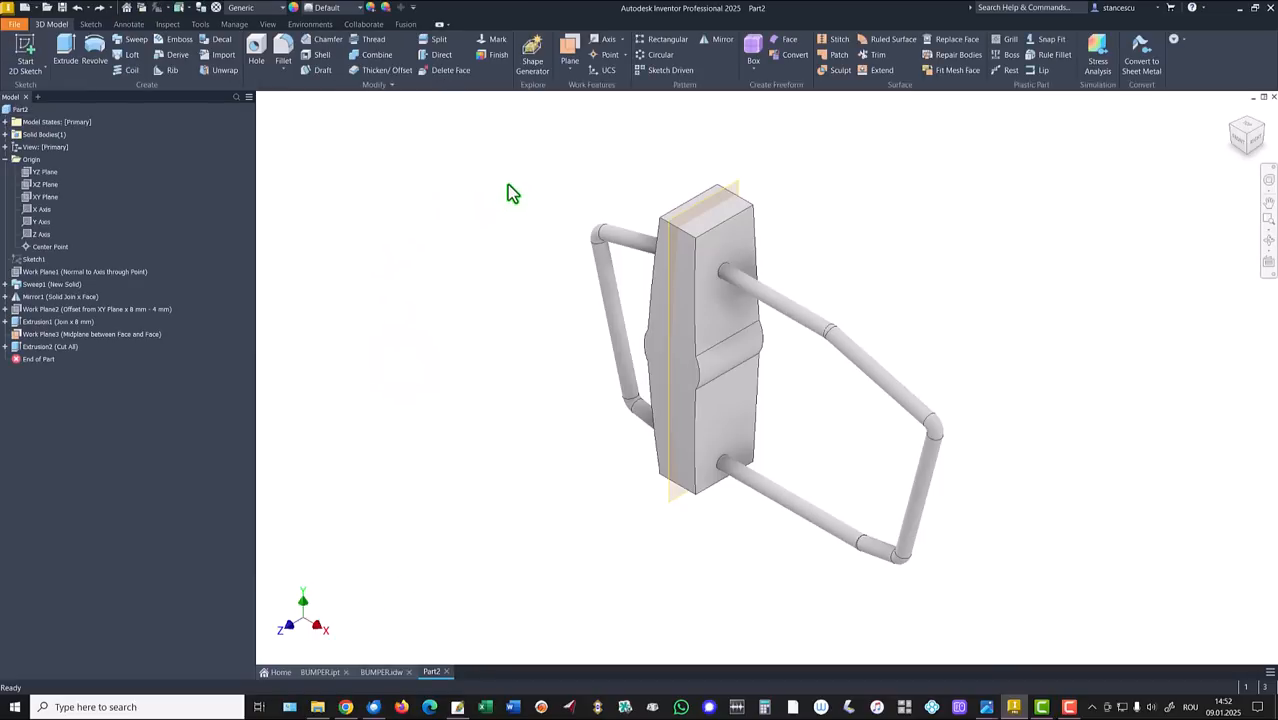
click(706, 222)
click(705, 210)
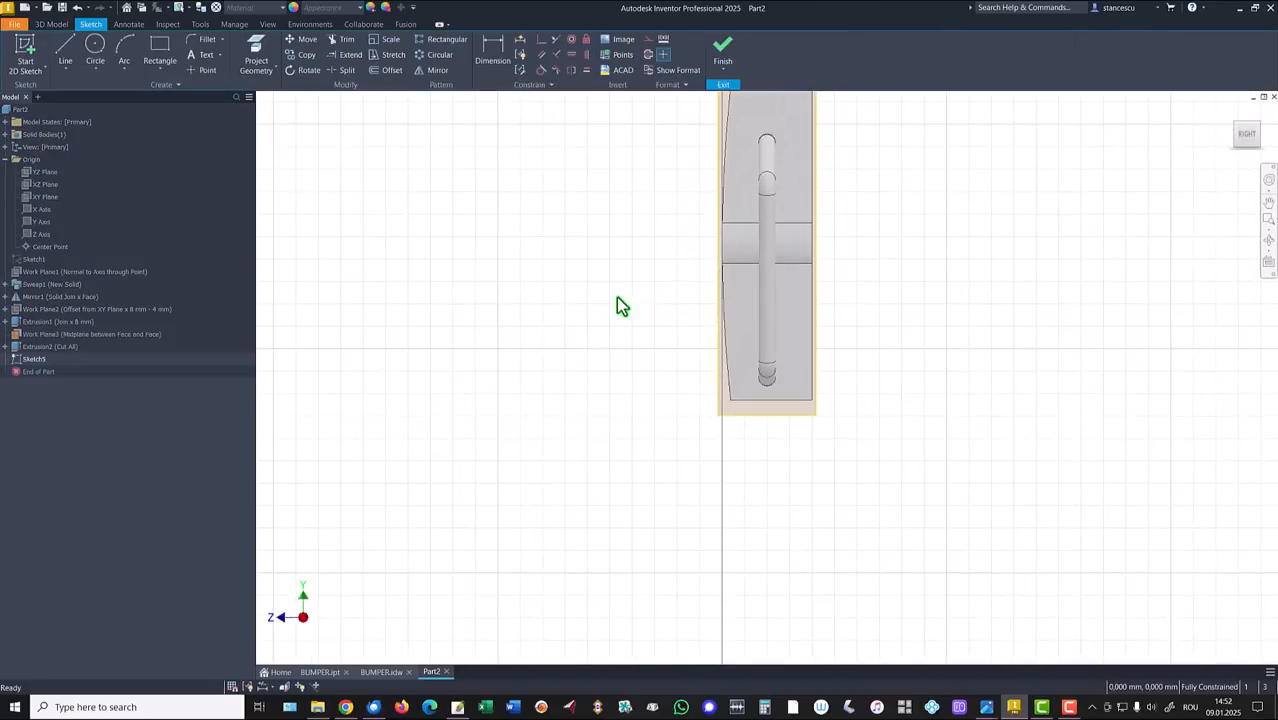
key(Home)
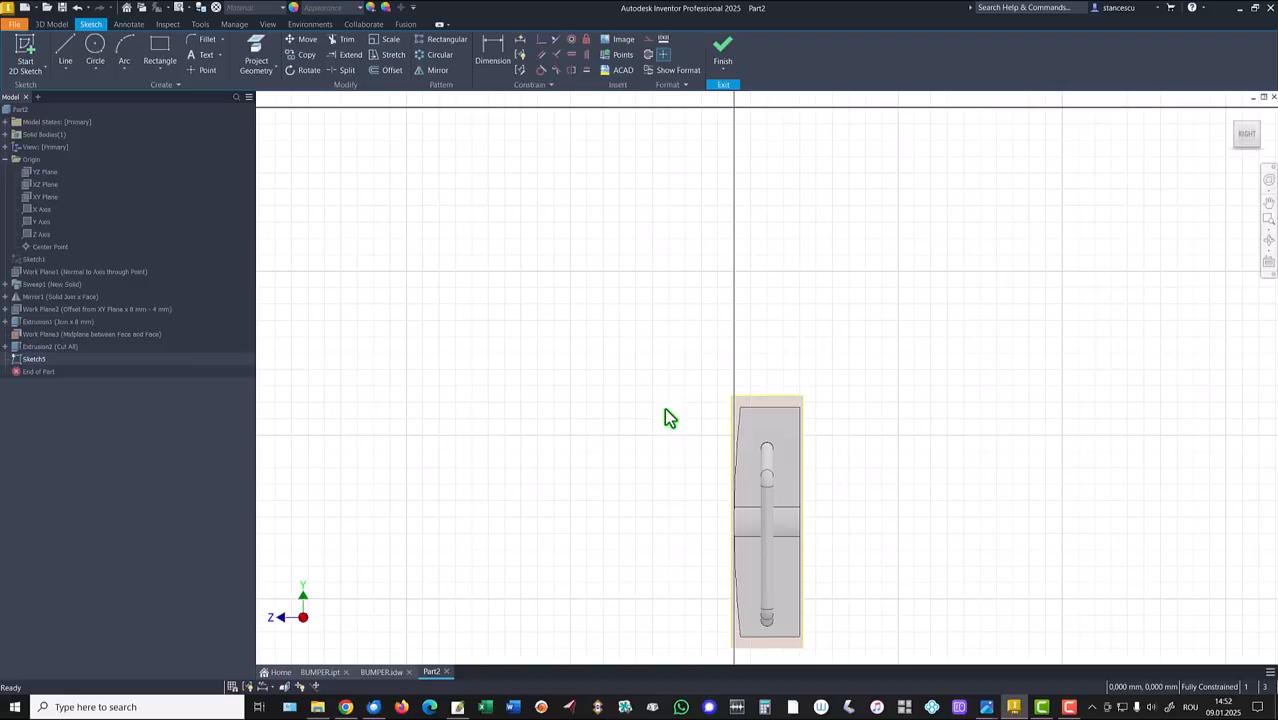
Slice the view at the sketch plane, project the post's top and bottom edges, and draw a shallow three-point arc between them inside the front.
key(F7)
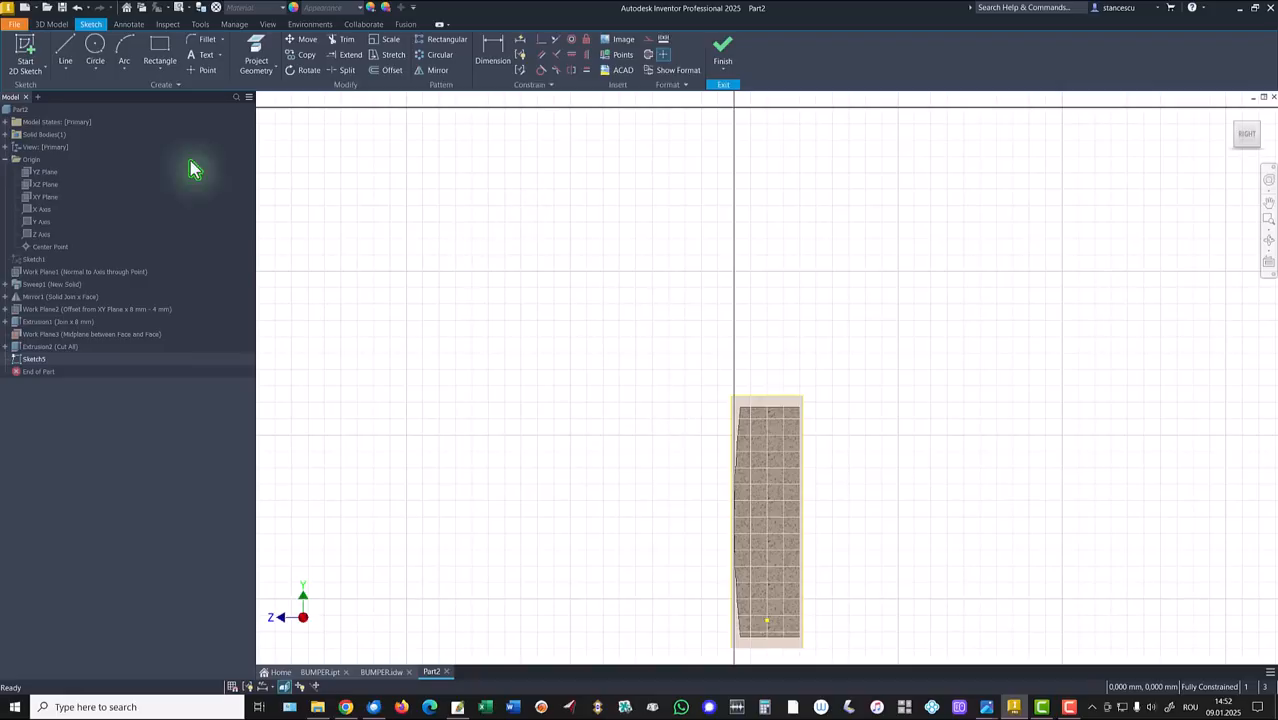
click(256, 52)
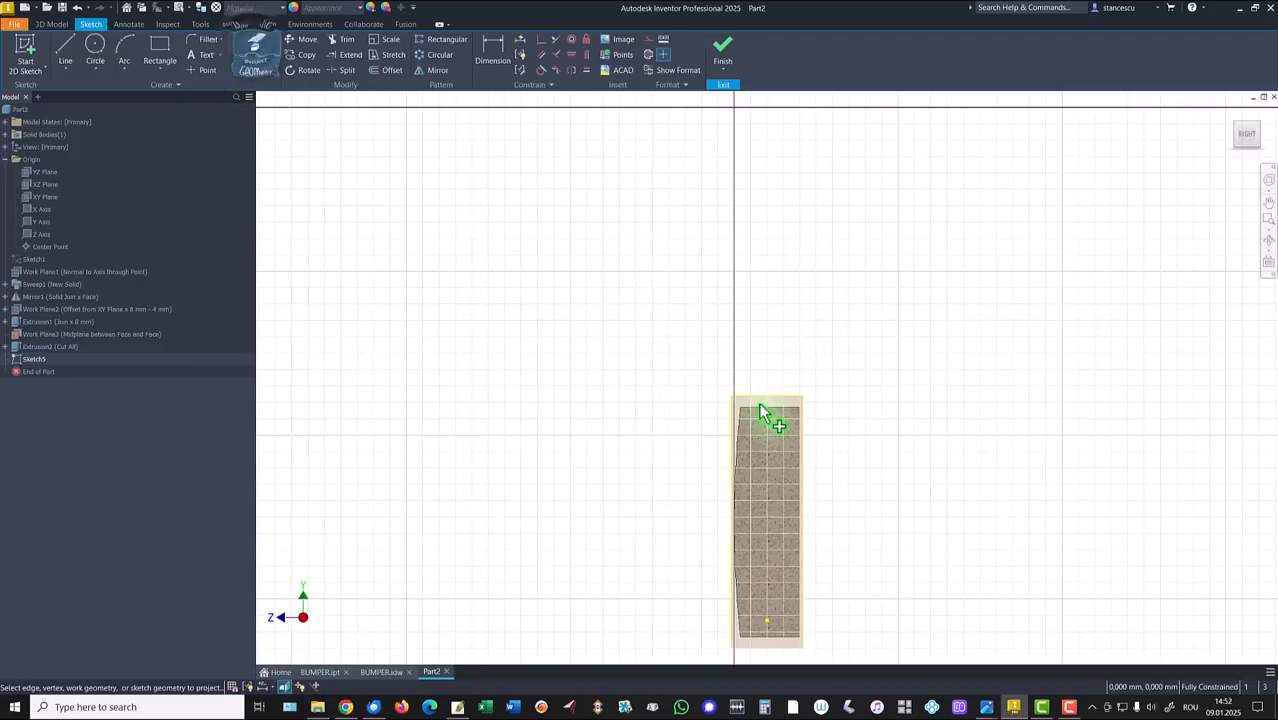
click(755, 634)
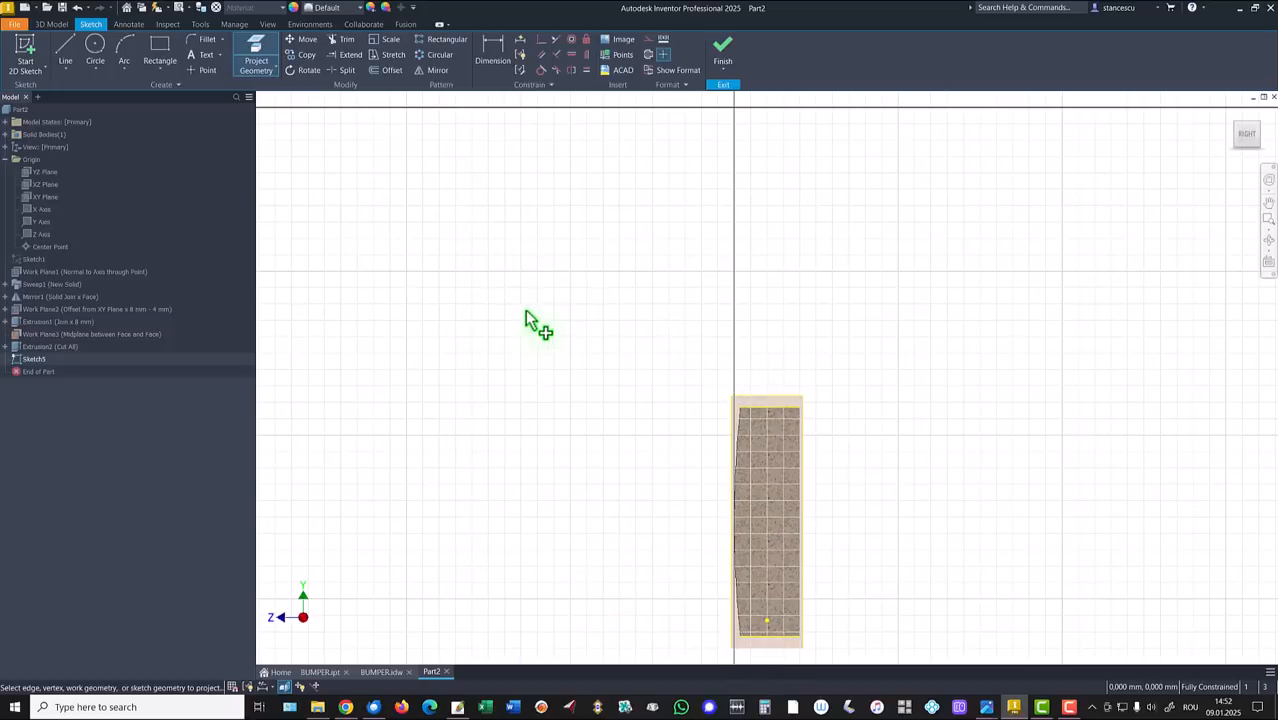
click(122, 52)
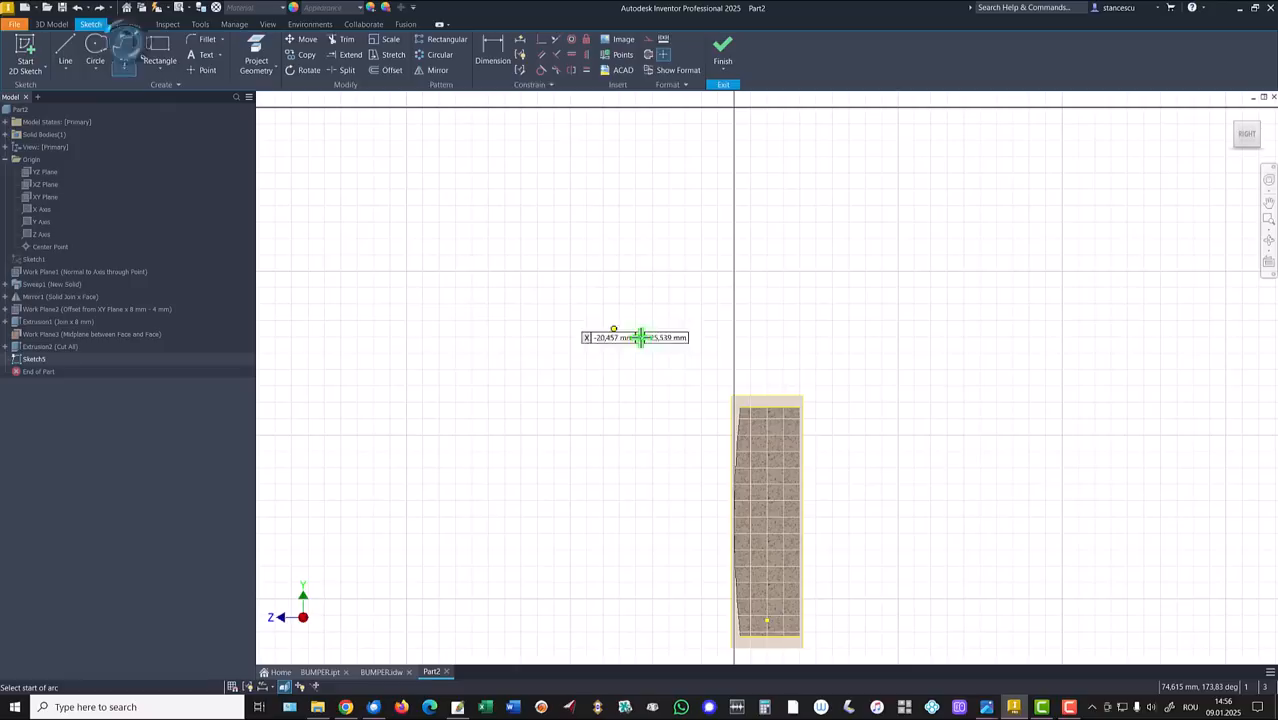
click(752, 407)
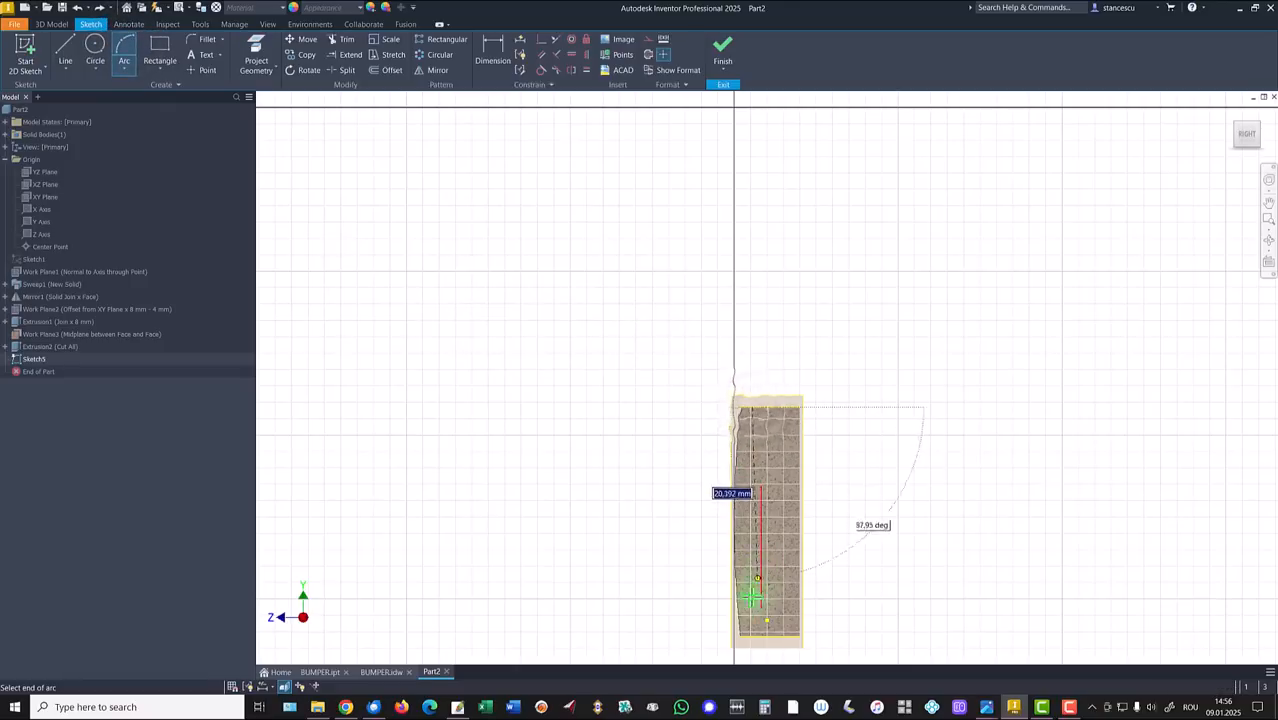
click(746, 629)
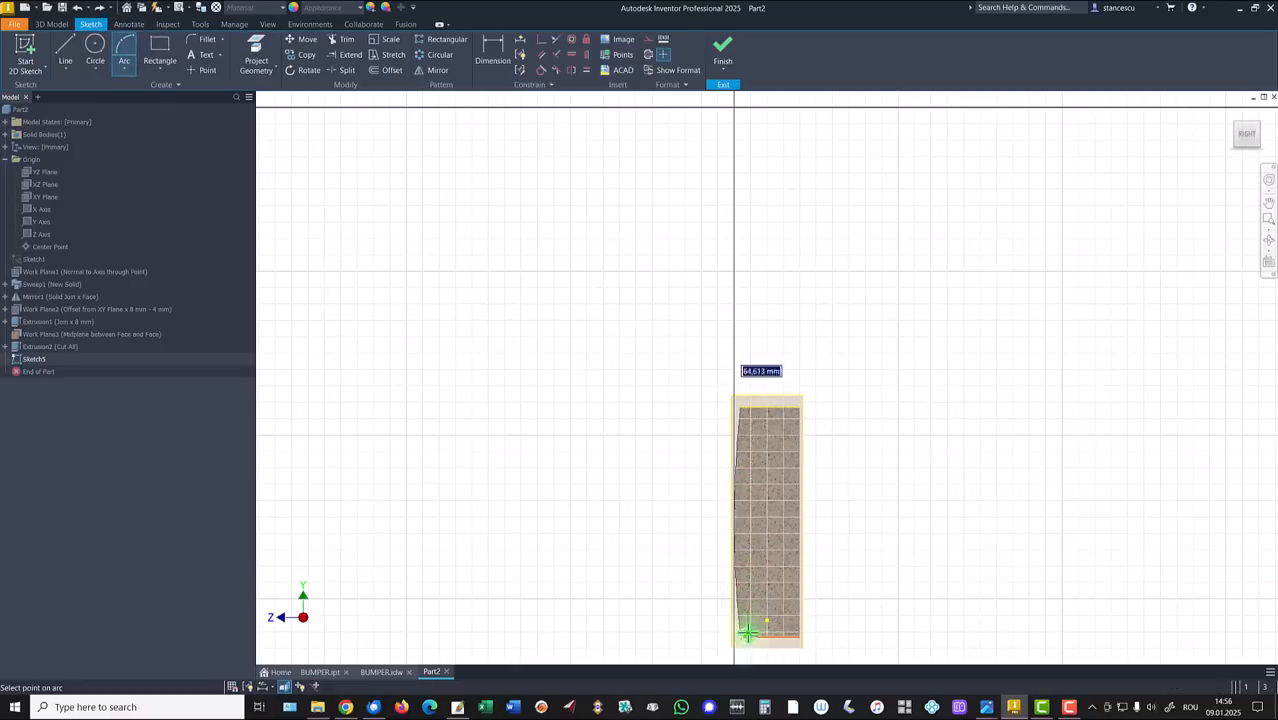
click(745, 570)
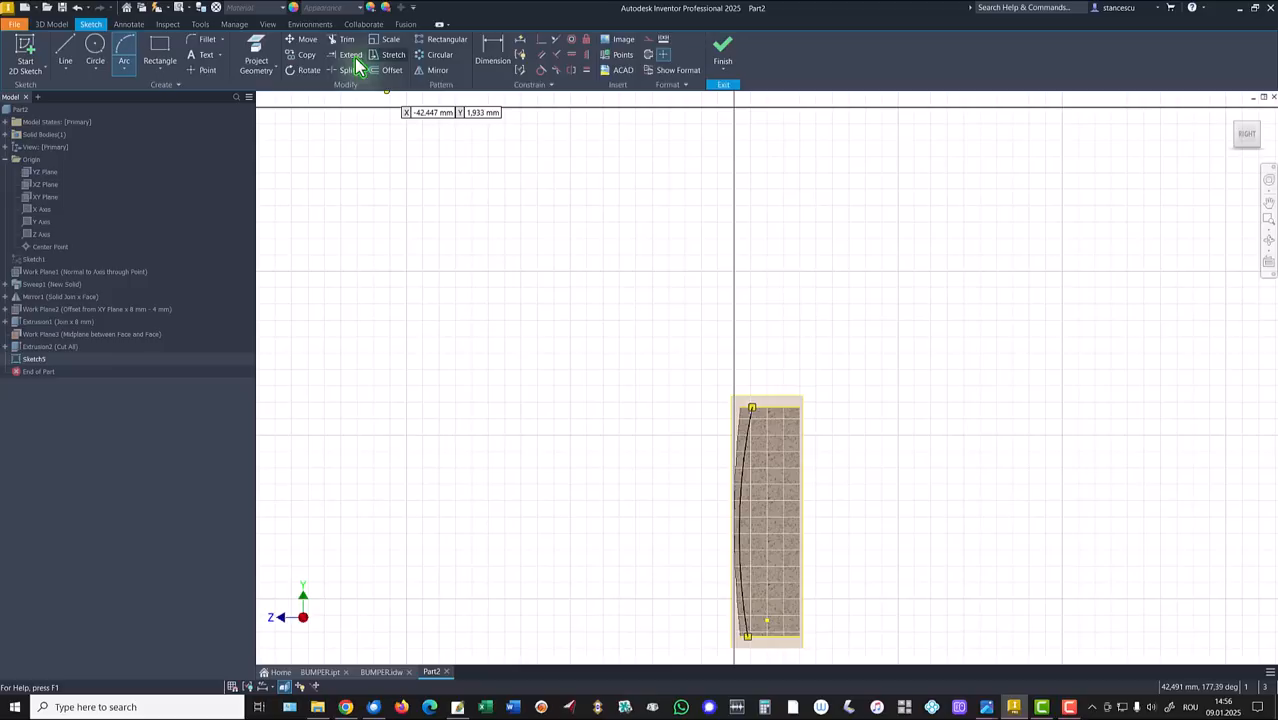
Project the post's curved front edge and make the new arc concentric with it.
click(256, 50)
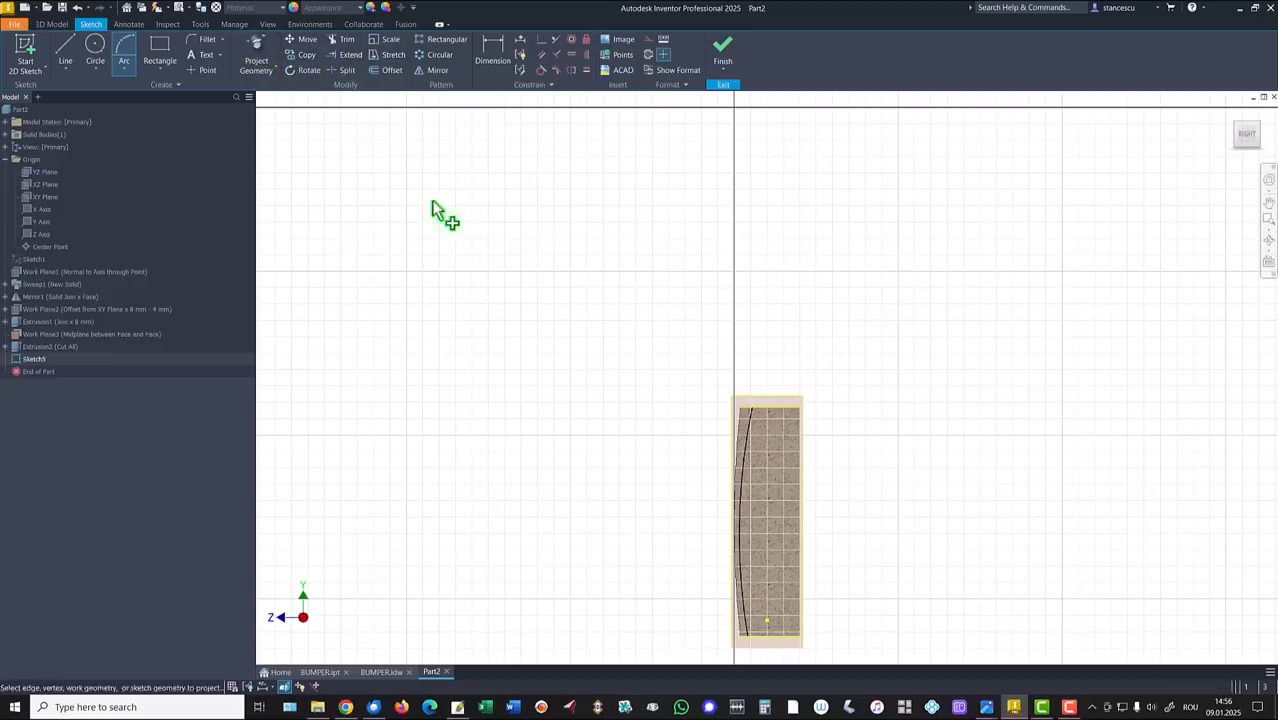
click(740, 430)
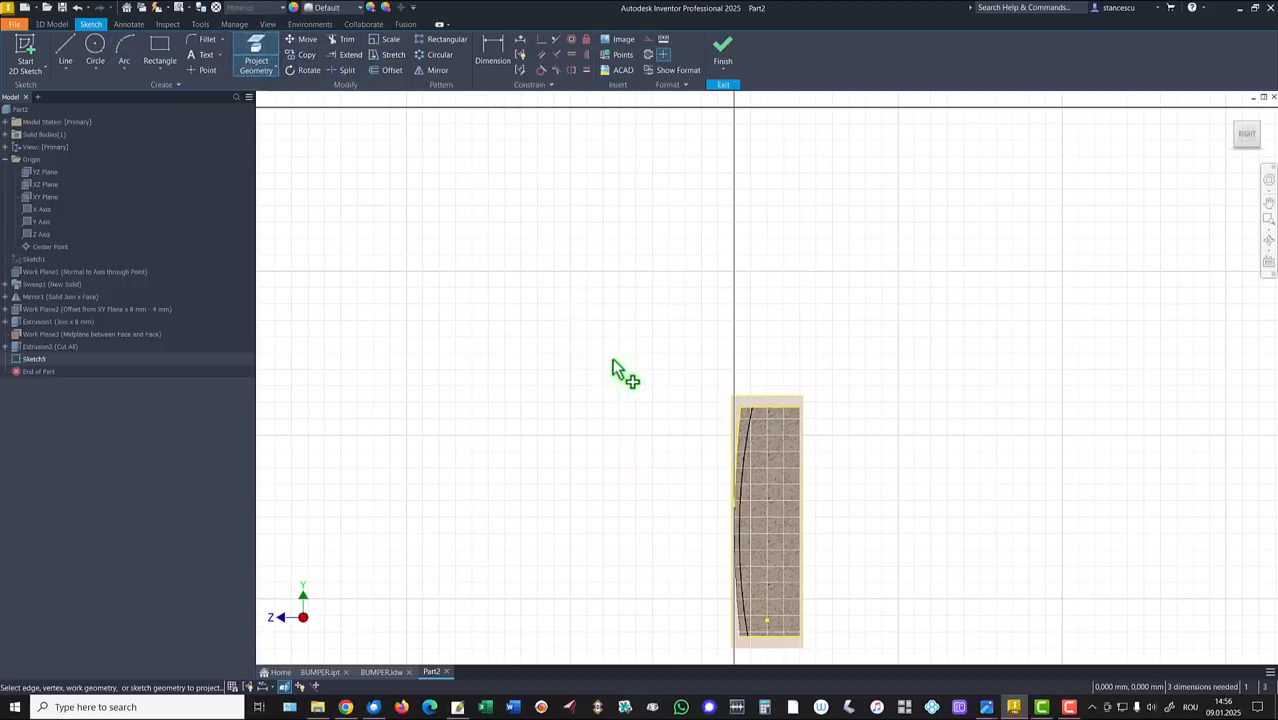
click(493, 58)
click(571, 42)
click(741, 442)
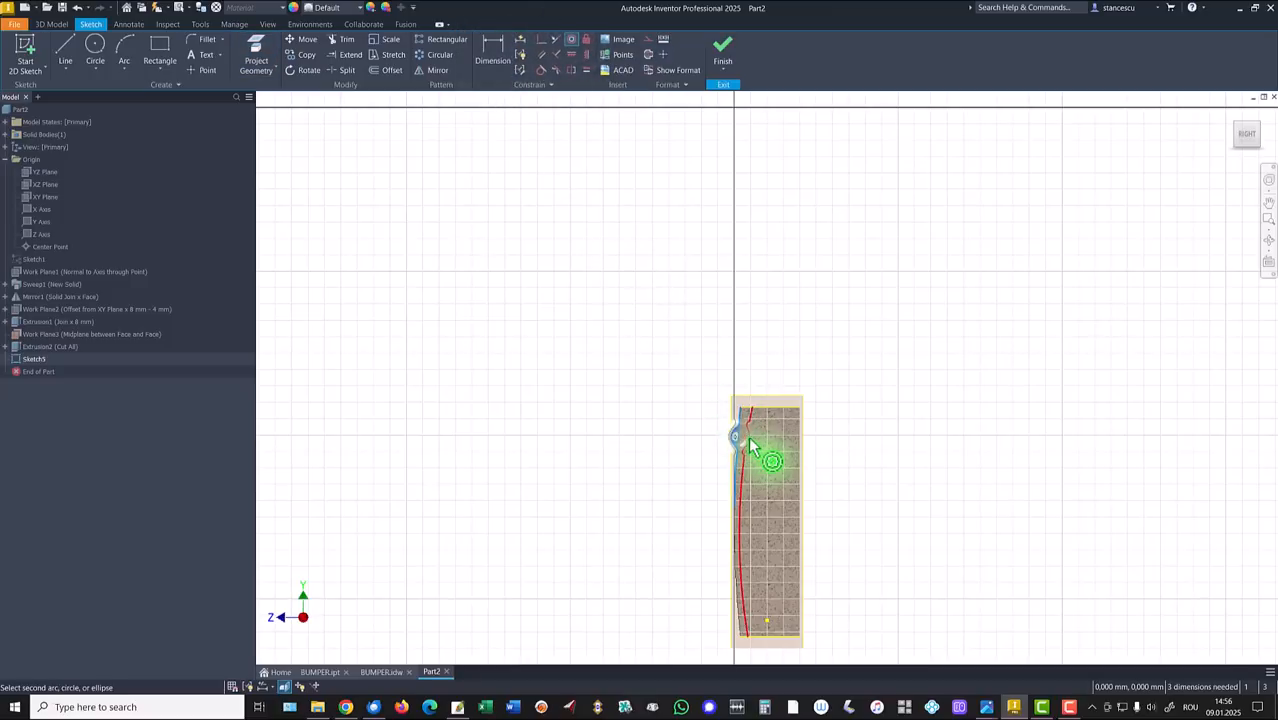
click(750, 447)
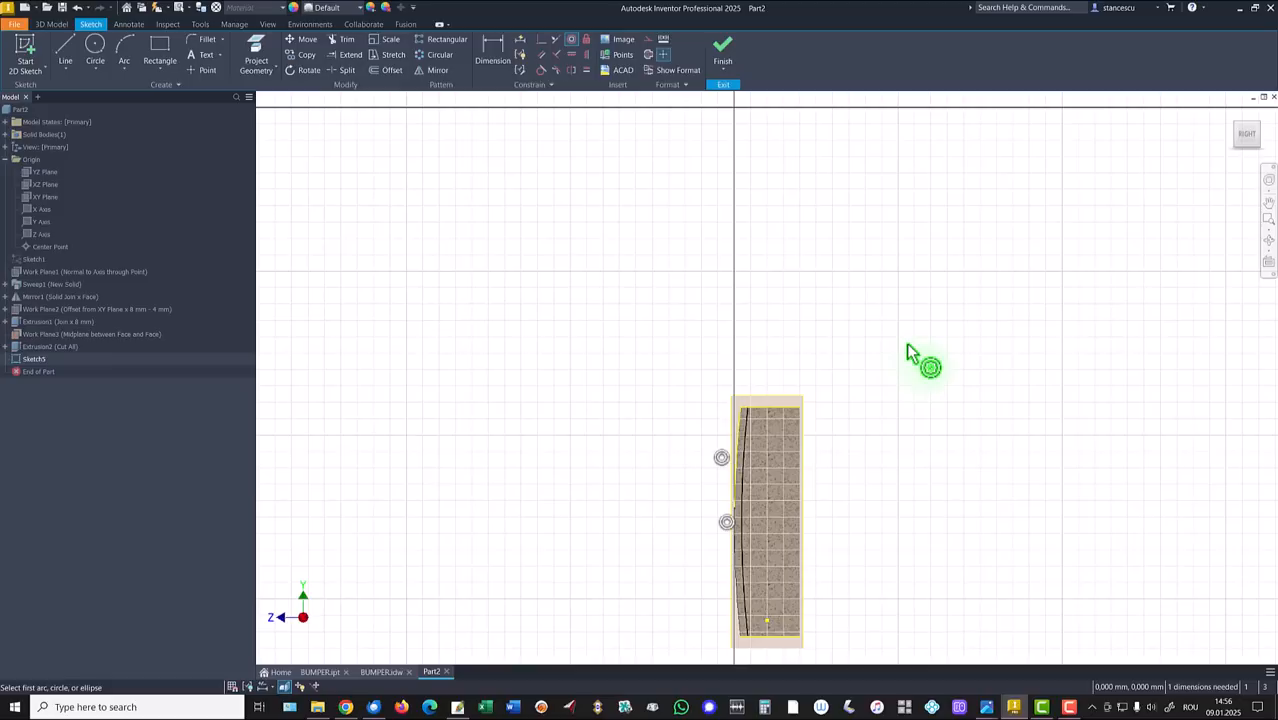
Dimension the inner arc's radius as 129 mm.
click(494, 48)
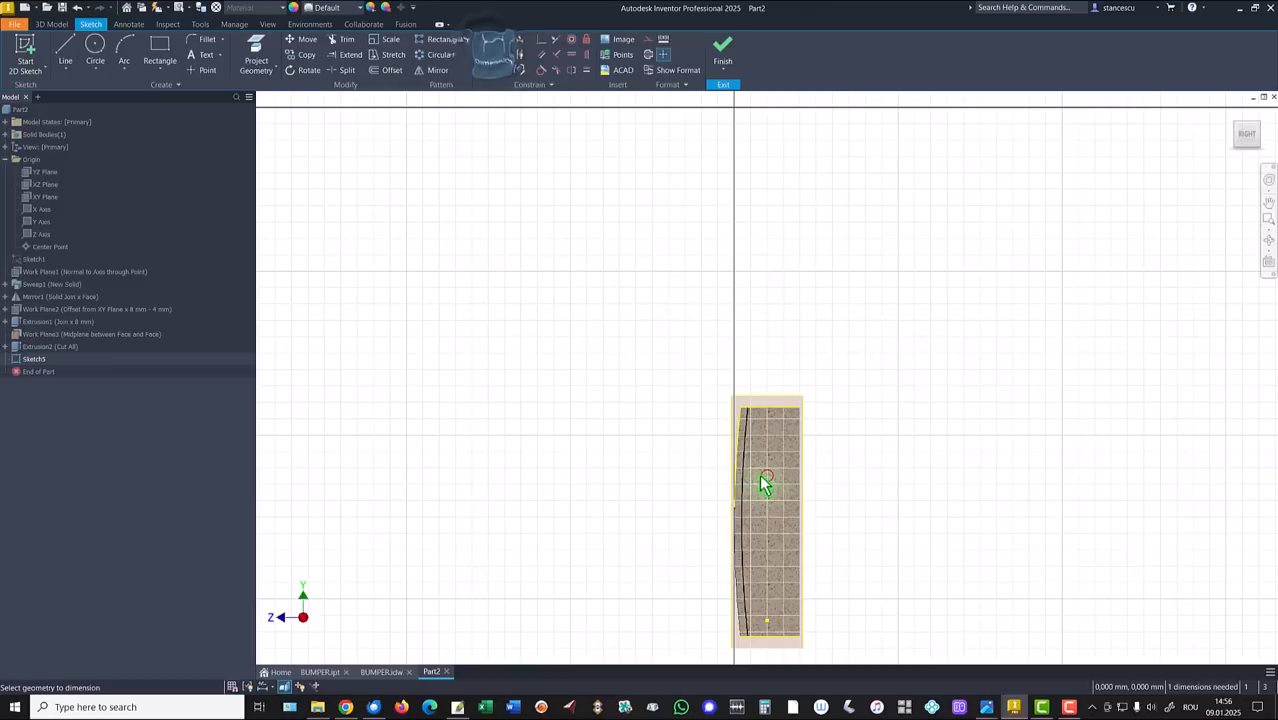
click(745, 480)
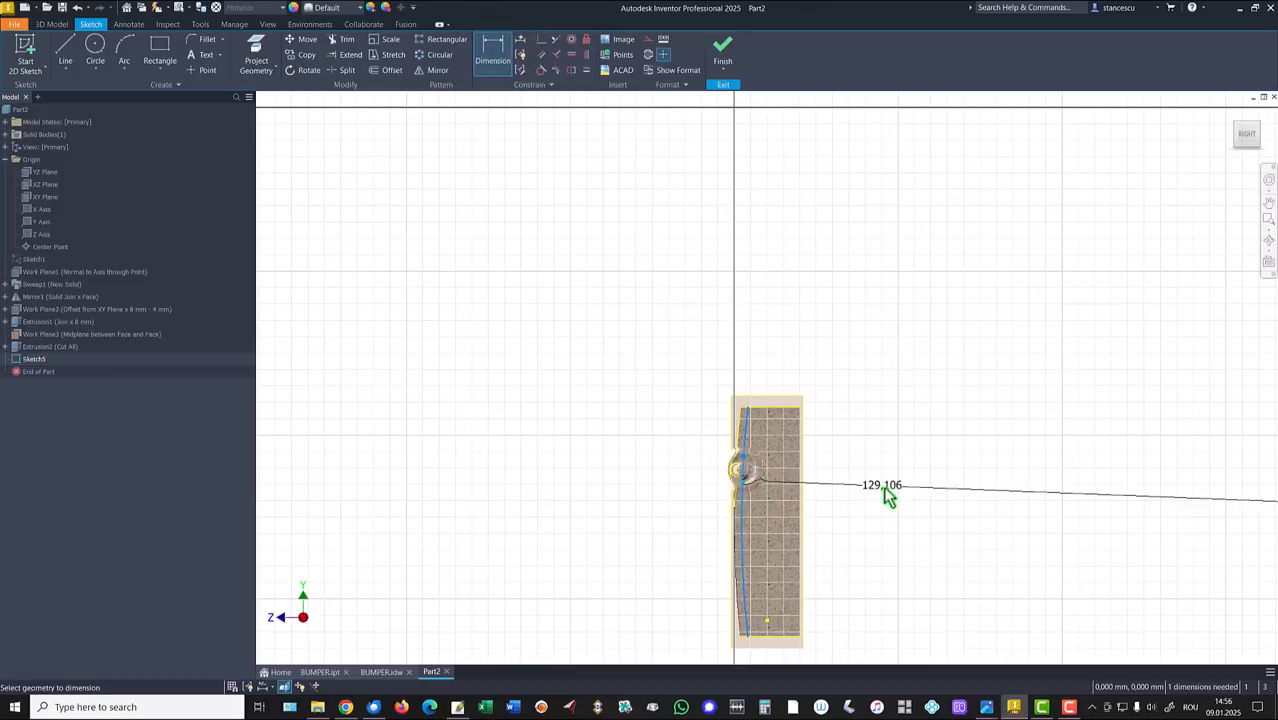
click(921, 493)
text(129)
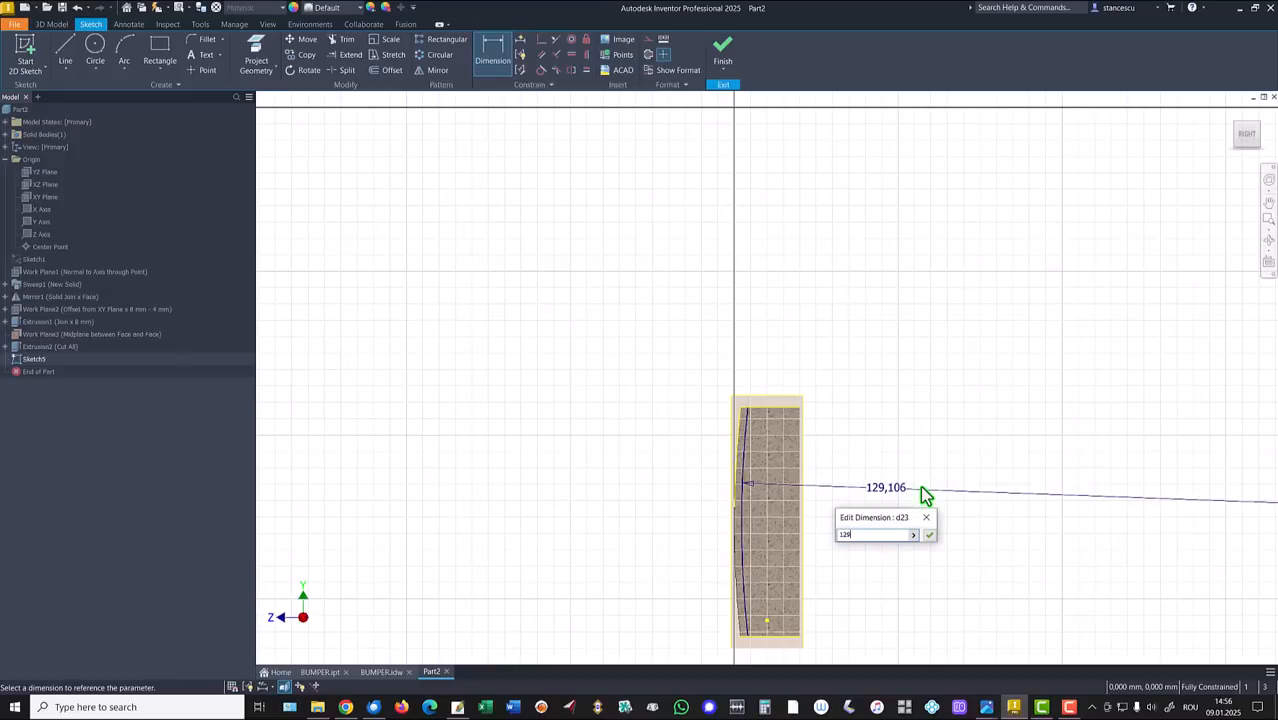
key(Return)
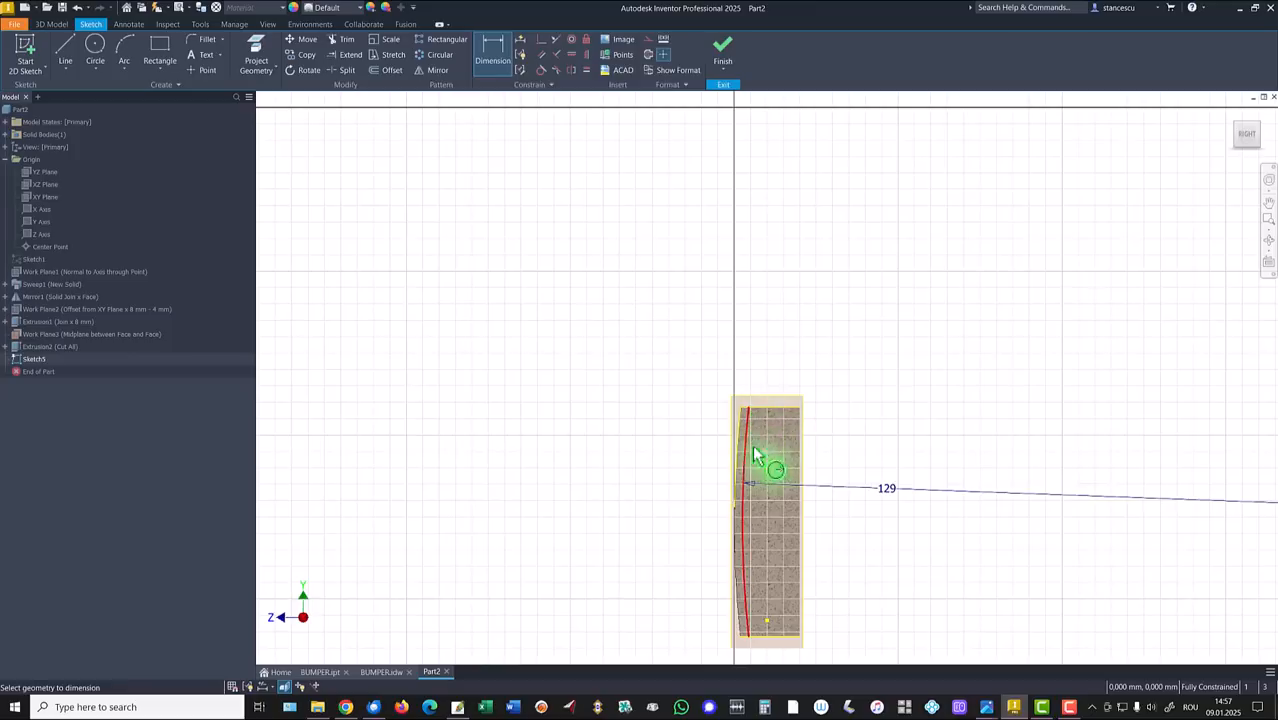
key(Escape)
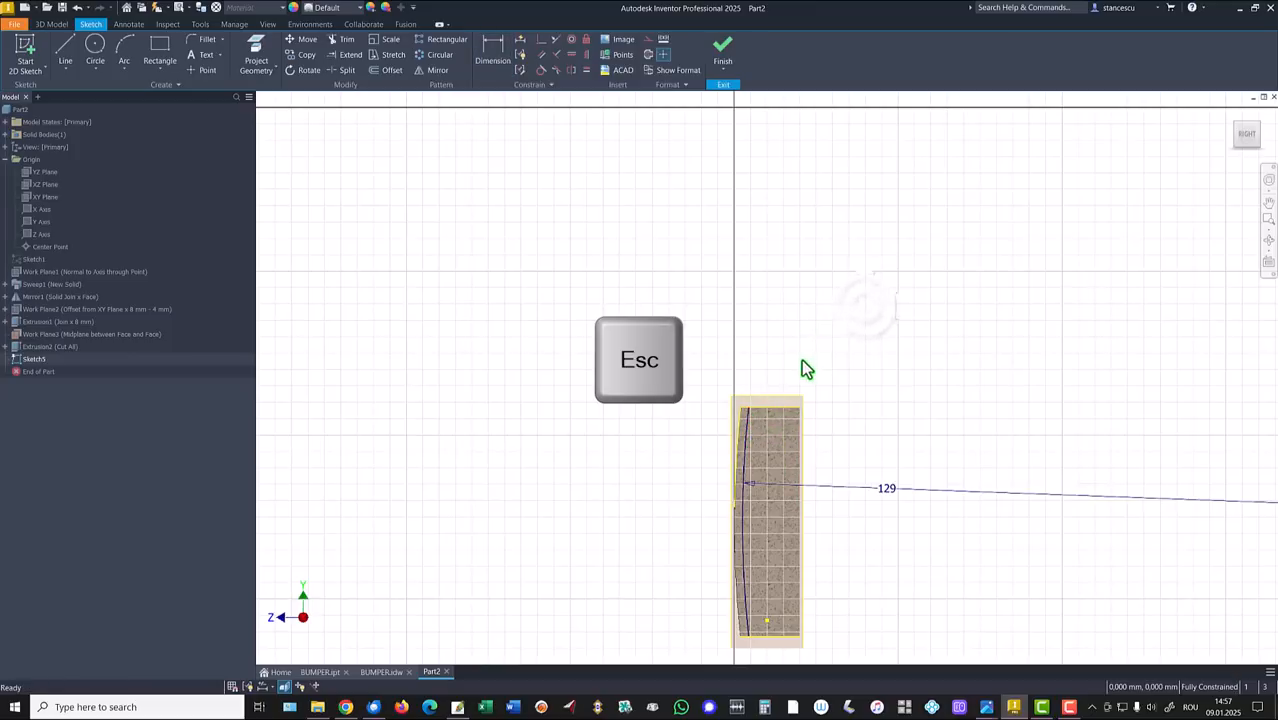
Convert the projected front arc and the top and bottom edges to construction geometry, and finish the sketch.
click(740, 420)
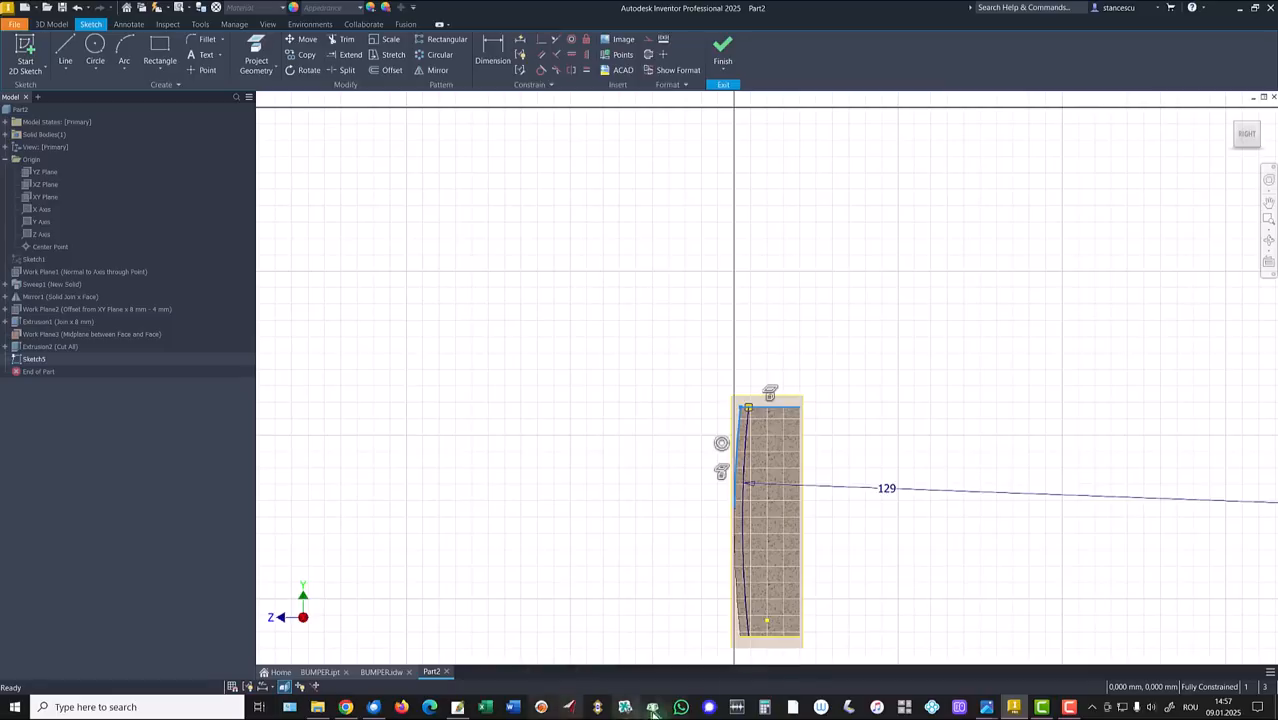
click(771, 638)
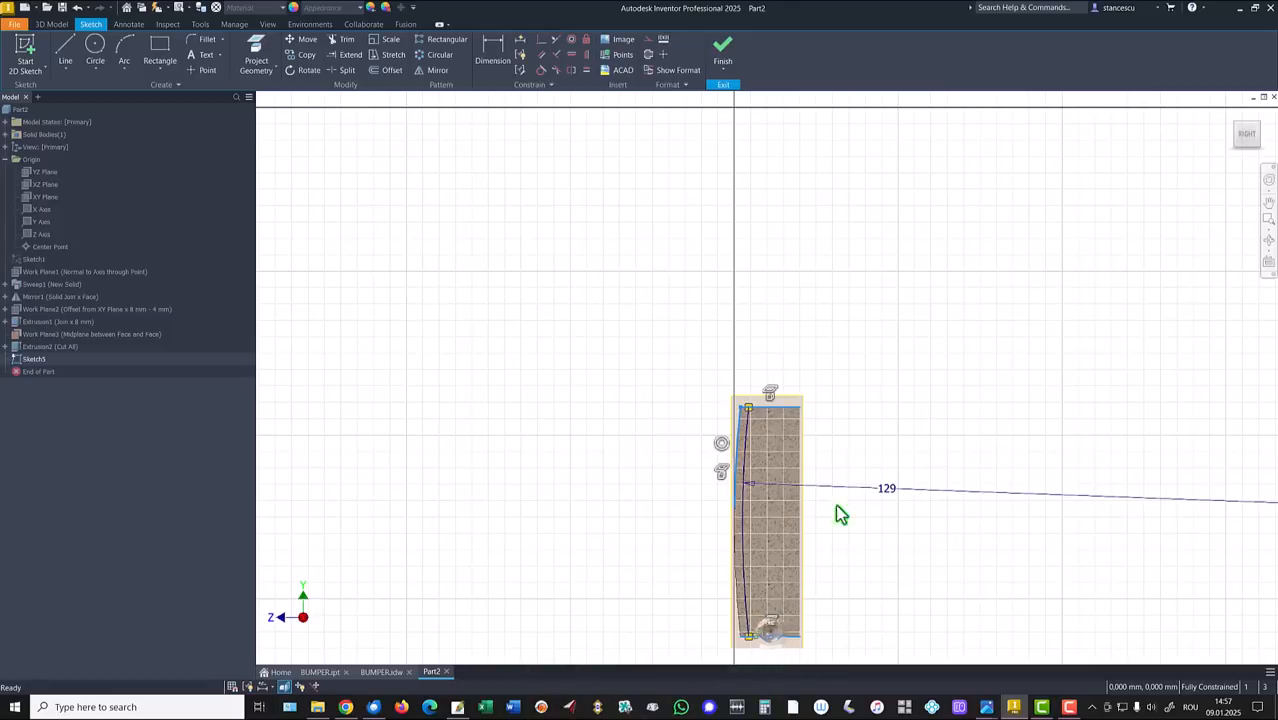
right_click(896, 366)
click(951, 366)
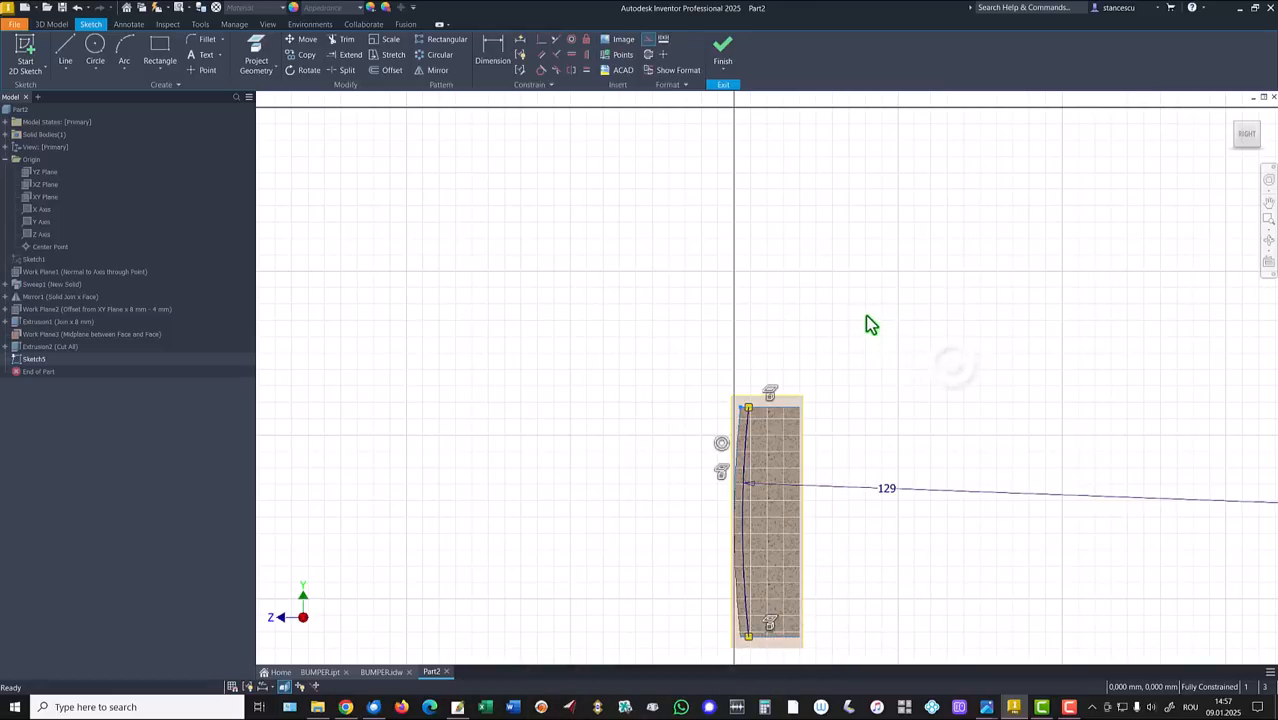
click(718, 55)
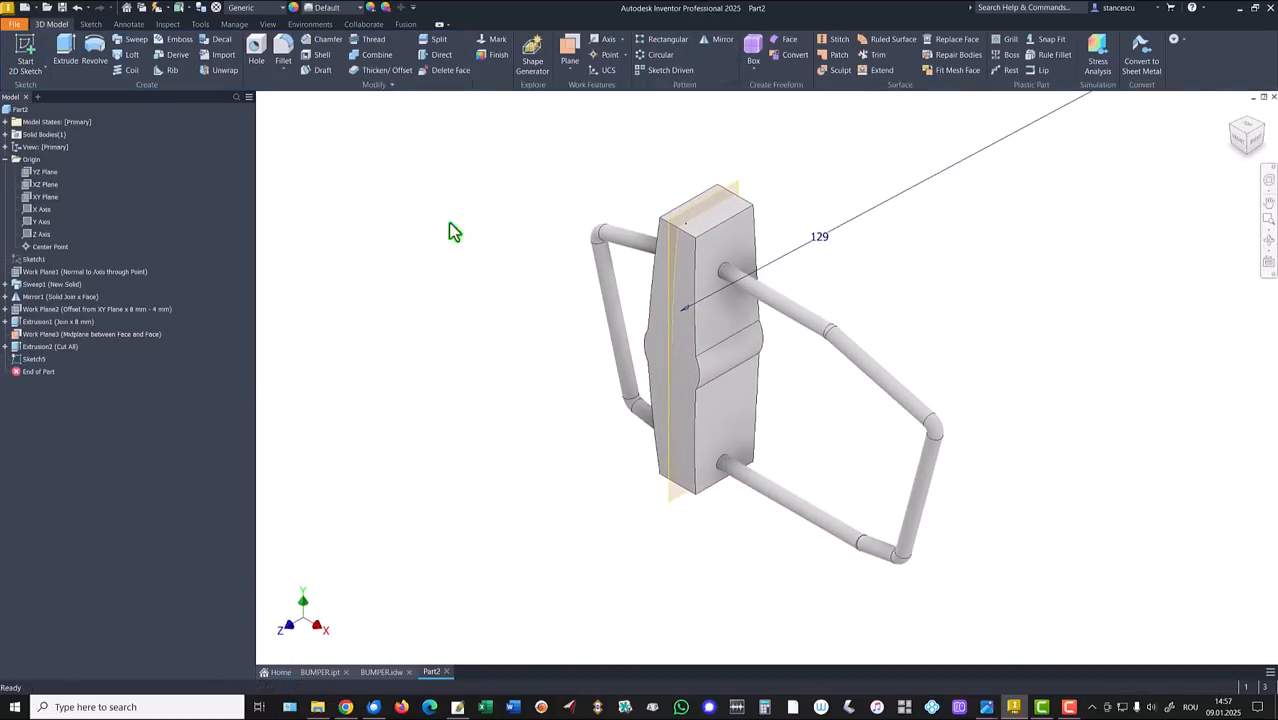
Extrude the R129 arc as a surface, 10 mm symmetrically about the midplane, consulting the BUMPER.idw drawing for reference.
click(66, 50)
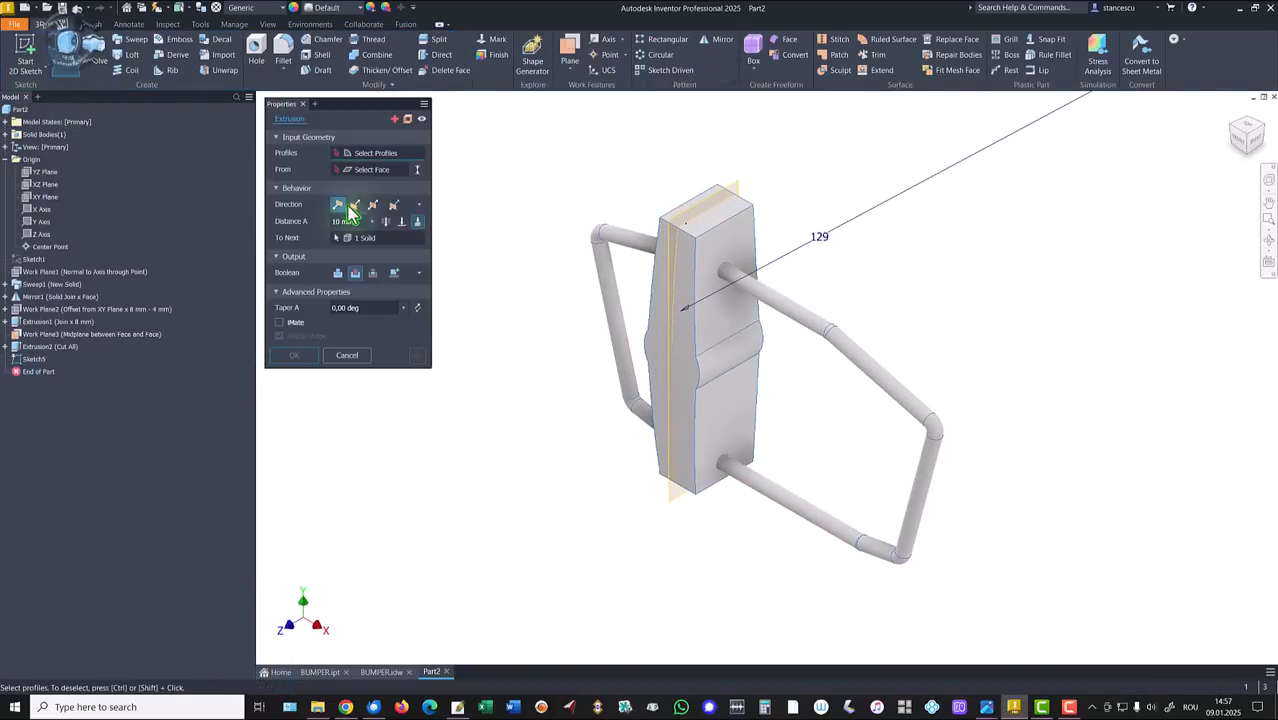
click(408, 121)
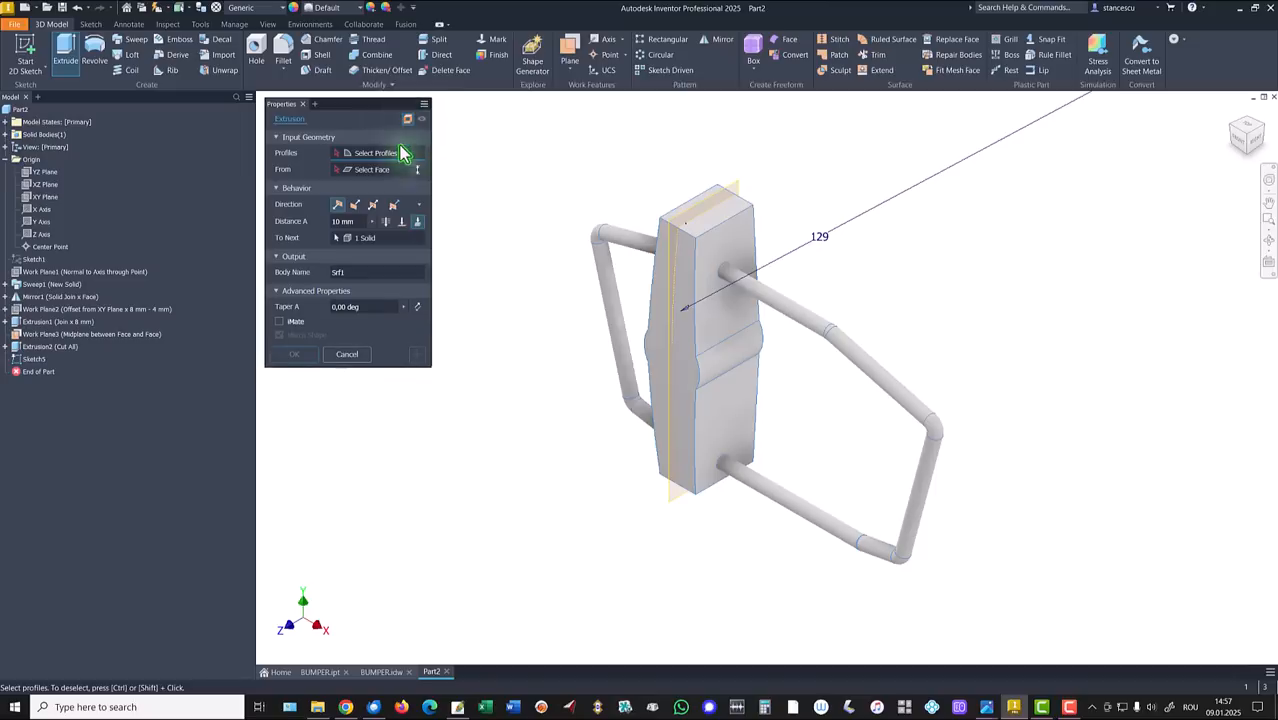
click(684, 270)
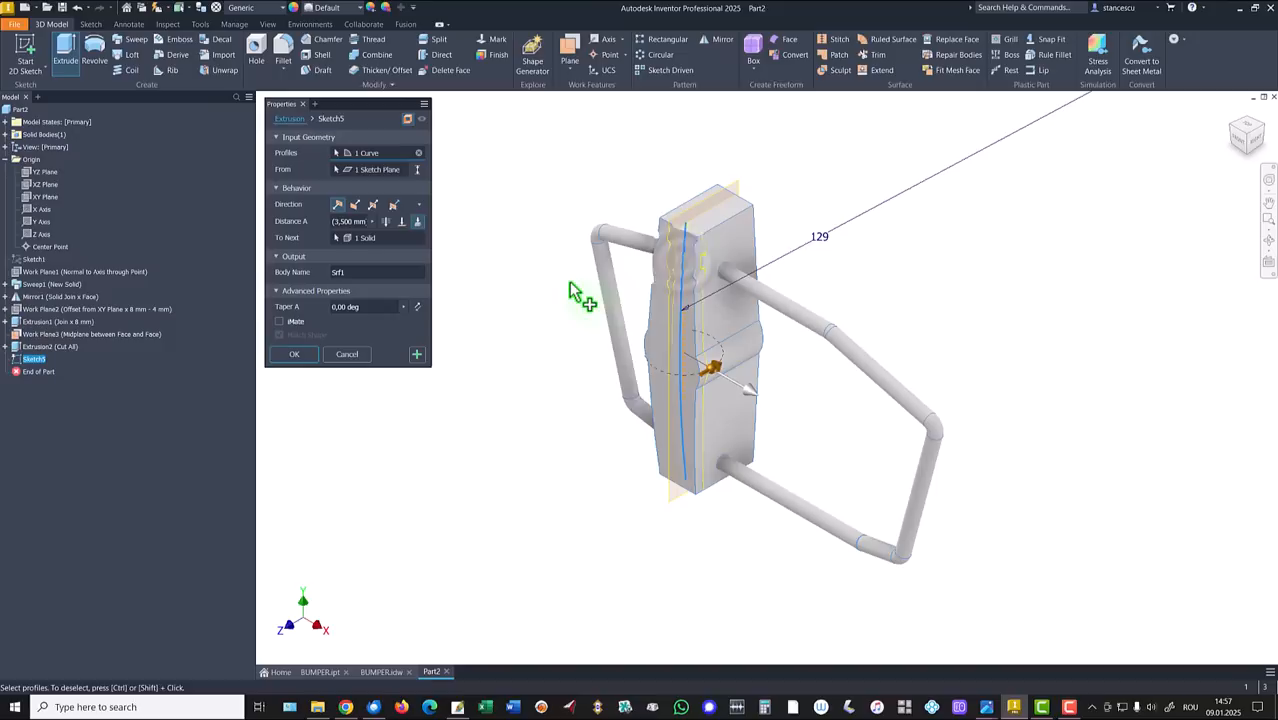
click(373, 204)
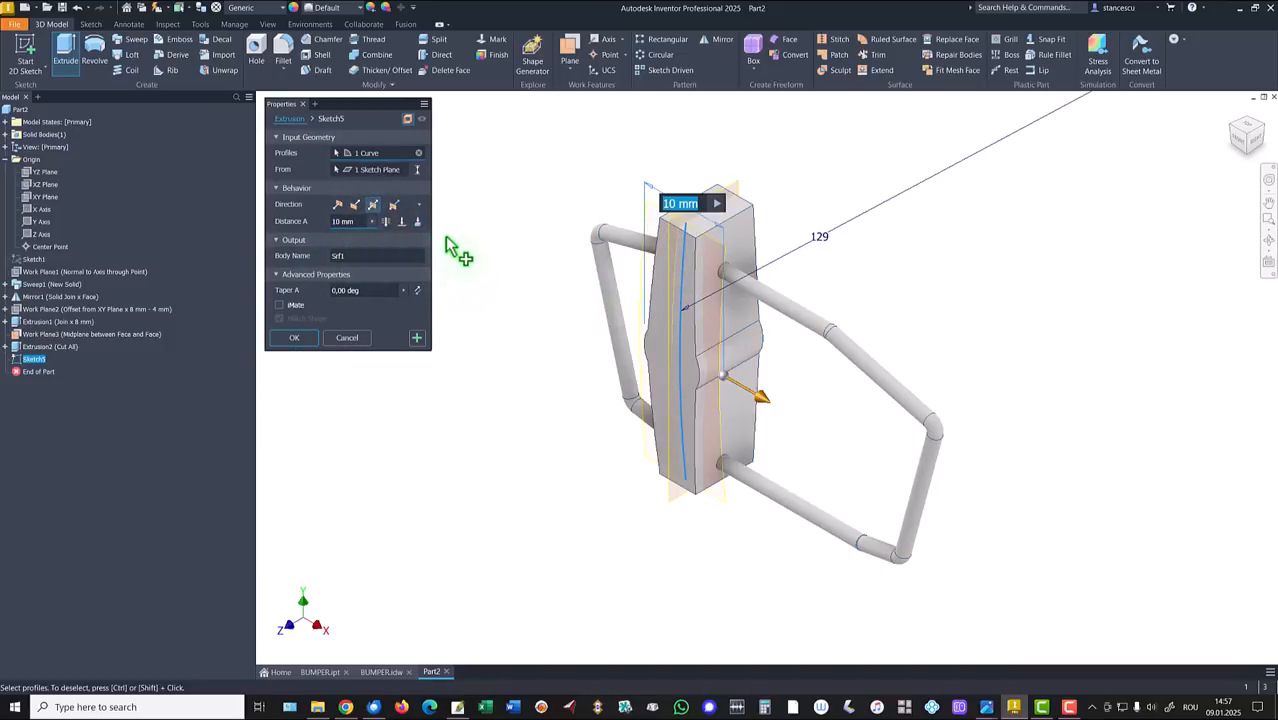
click(386, 674)
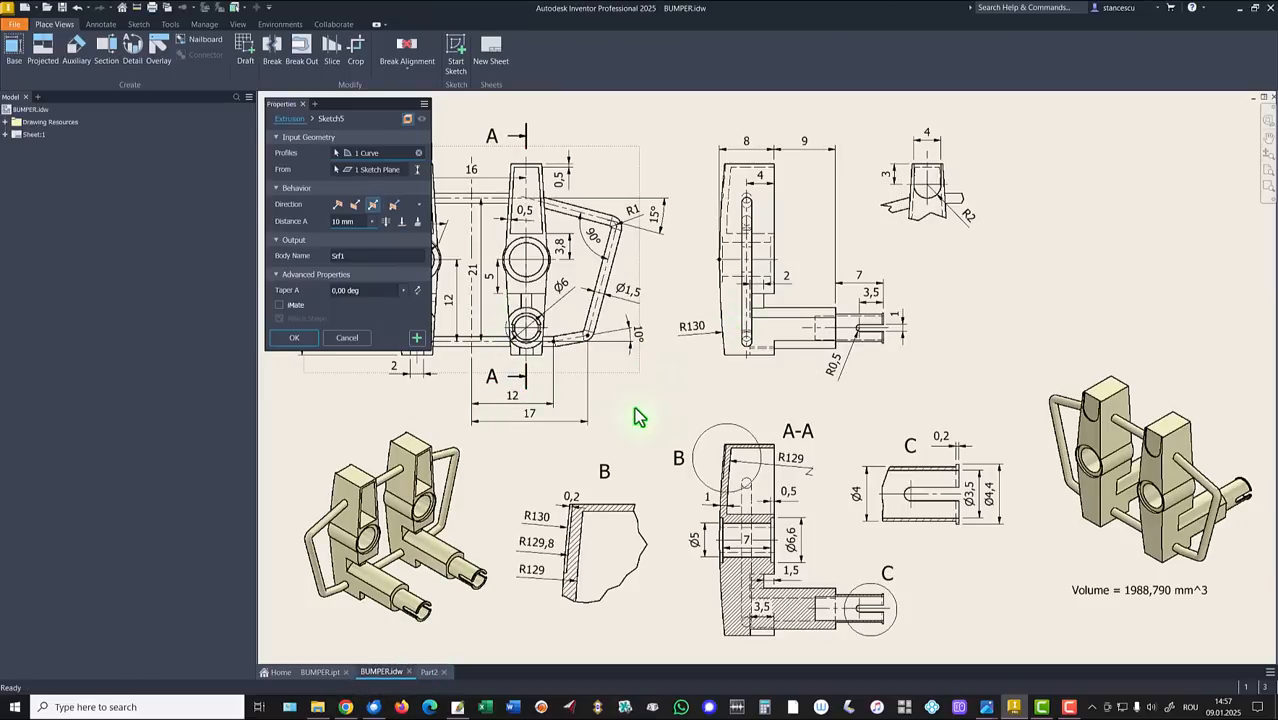
middle_drag(634, 405, 787, 393)
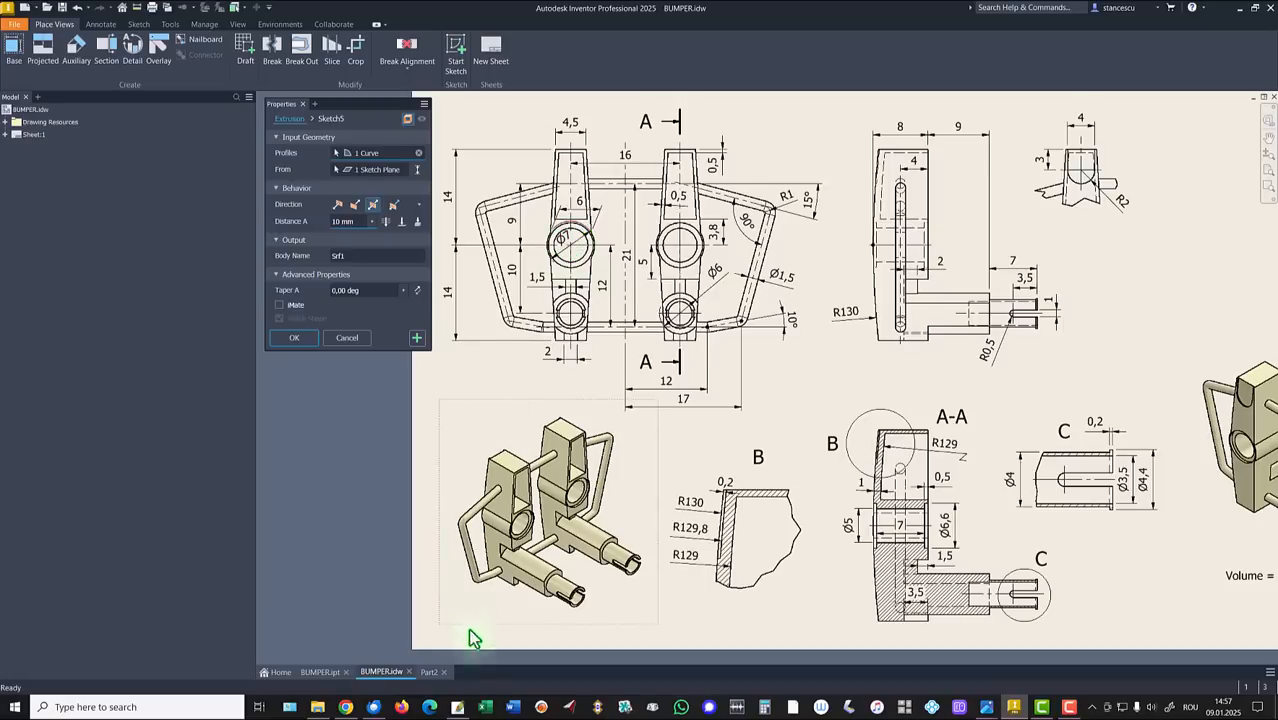
click(430, 672)
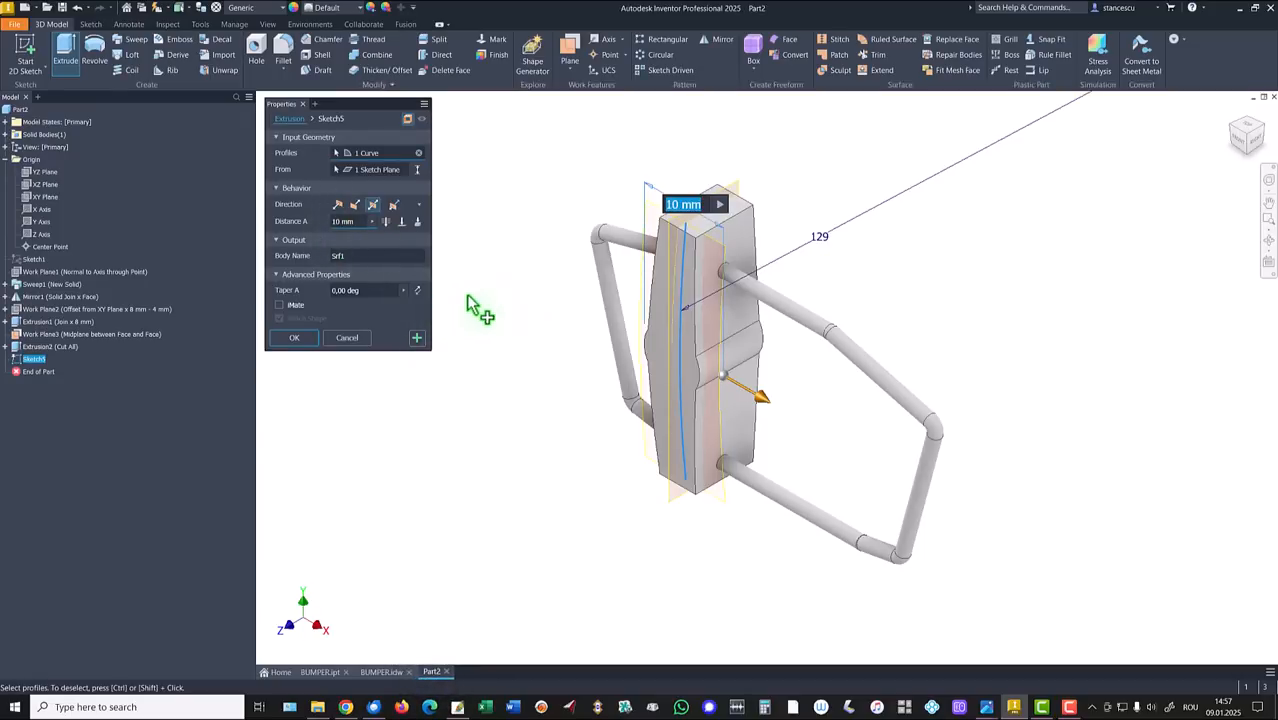
click(312, 340)
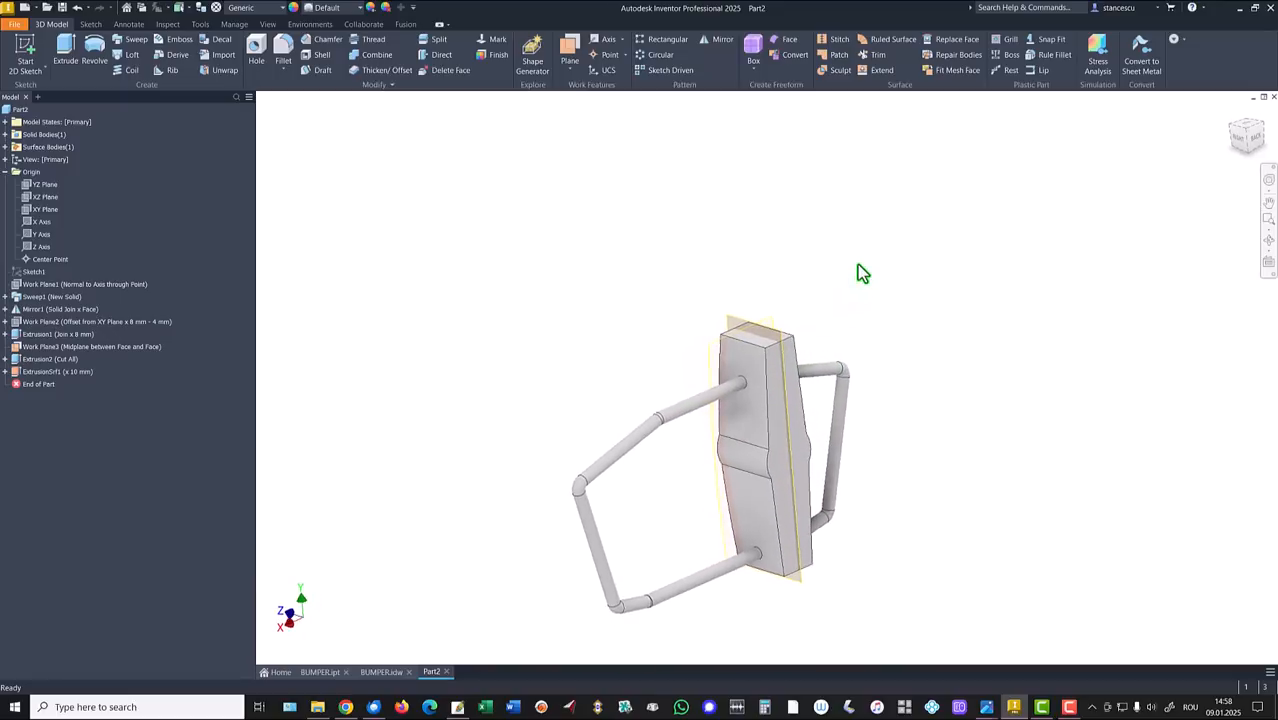
Start a sketch on the post's rear face, slice the view, and project the top edge and the two upper slanted edges.
click(797, 408)
click(887, 401)
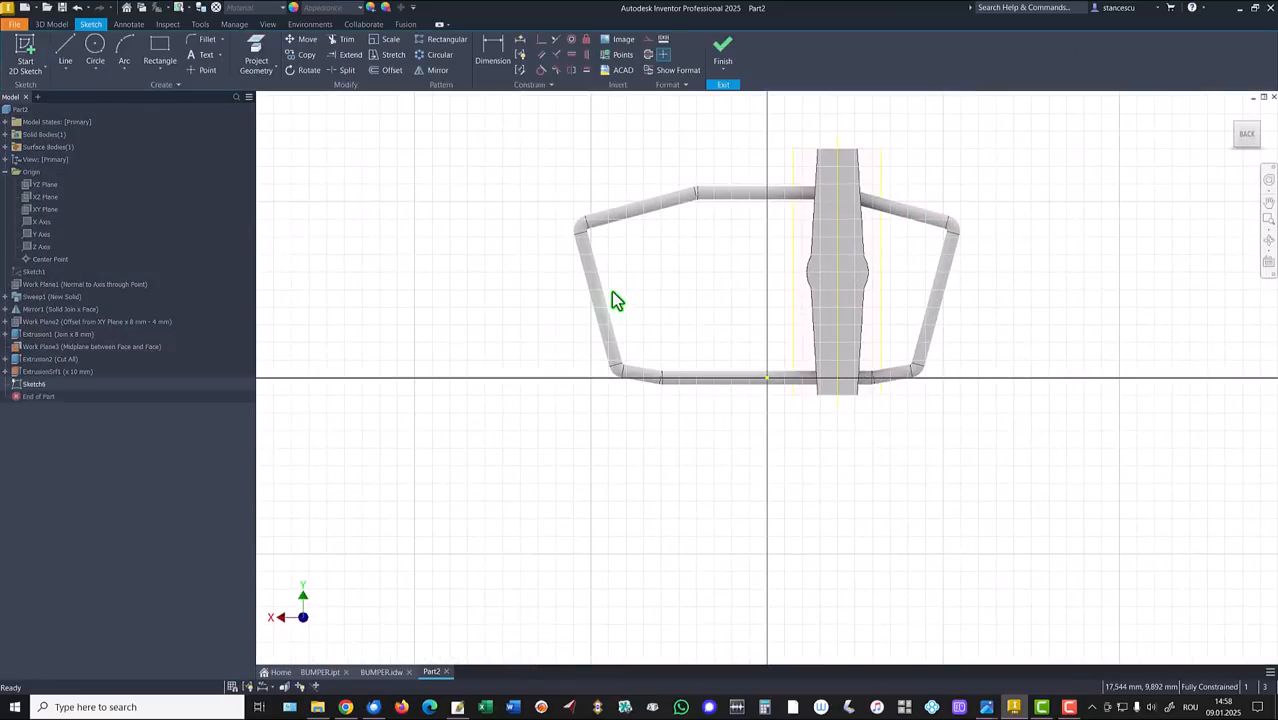
key(F7)
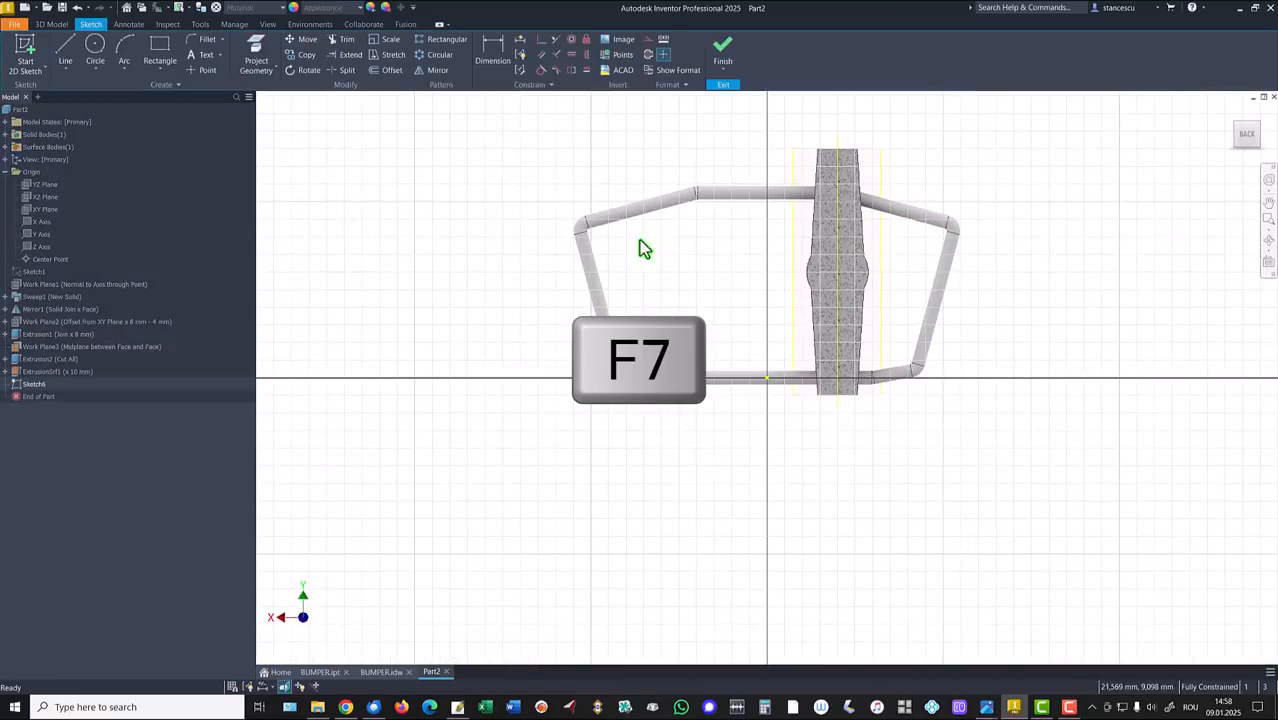
middle_drag(690, 249, 574, 345)
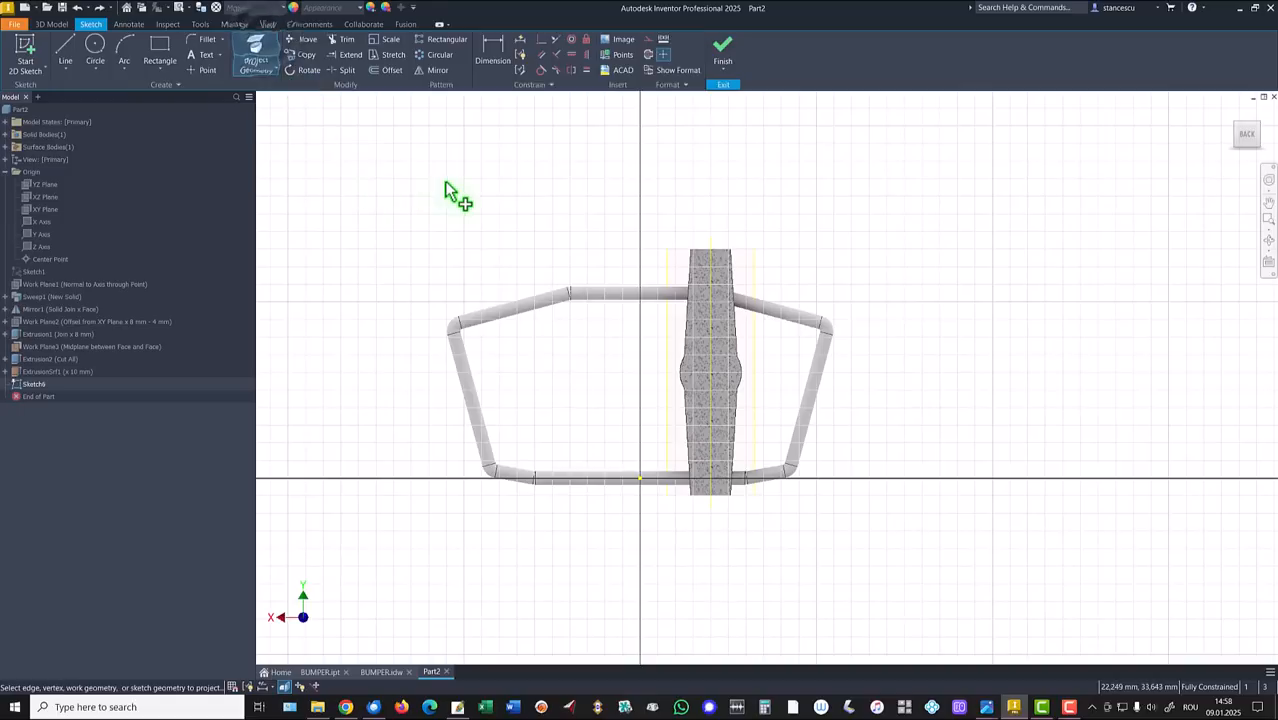
click(687, 280)
click(733, 282)
scroll(728, 235, up, 2)
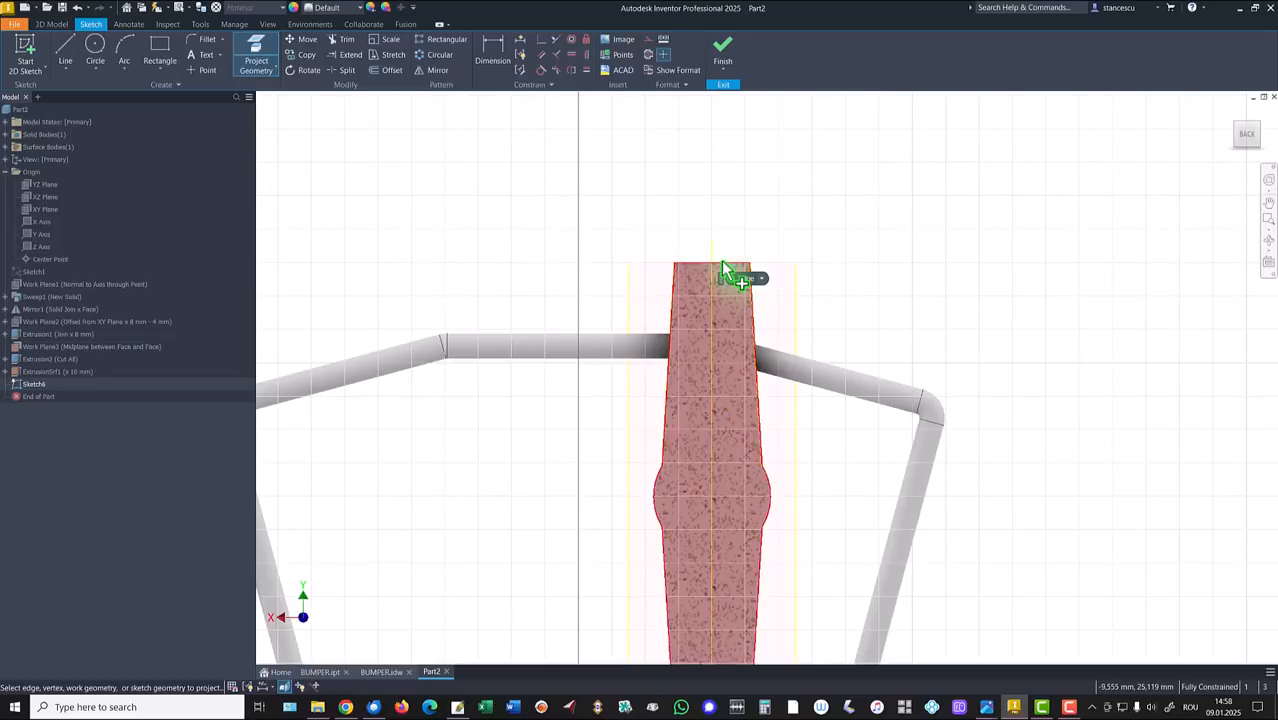
click(760, 280)
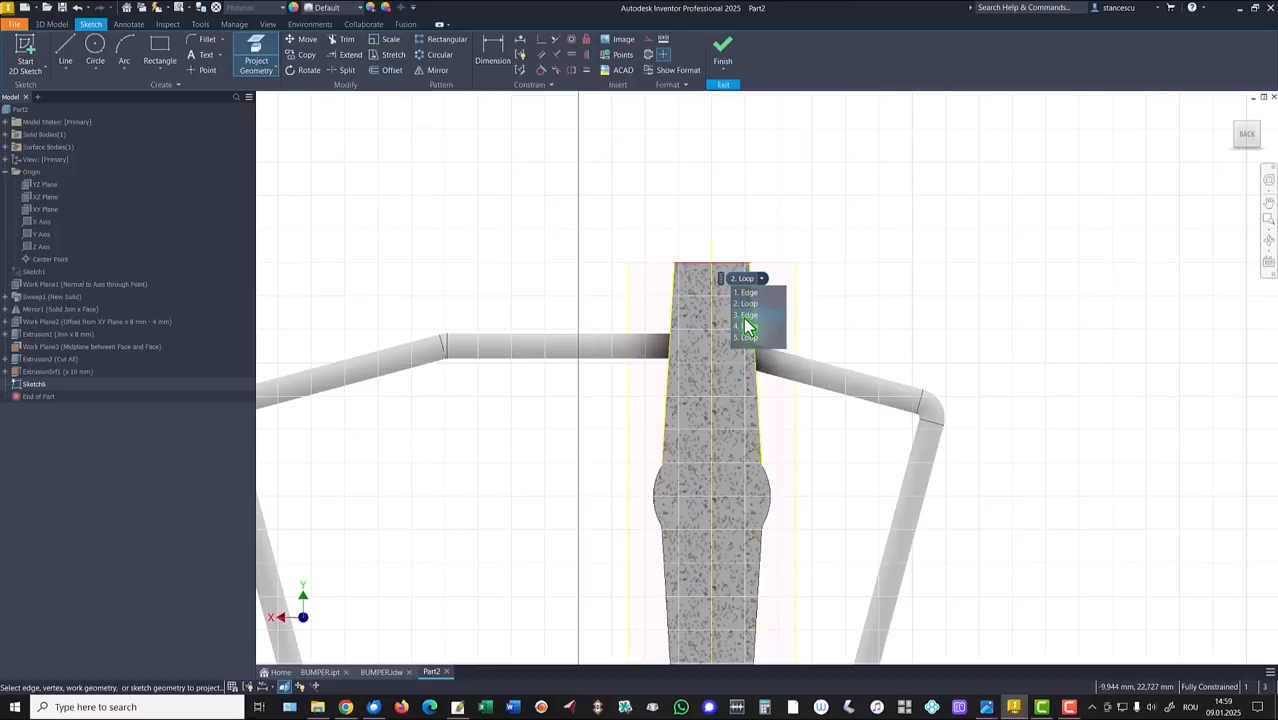
click(746, 317)
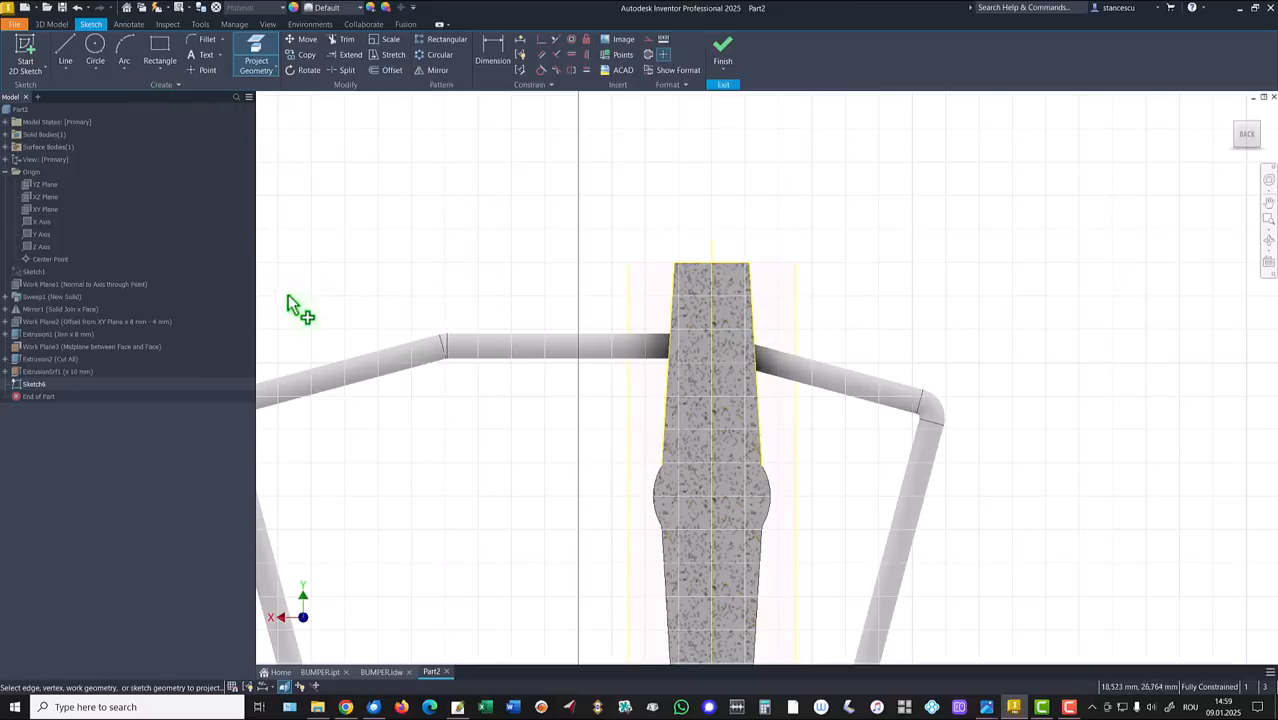
Offset the projected top and slanted edges inward by 0.5 mm, consulting the BUMPER.idw drawing for the wall thickness.
click(381, 672)
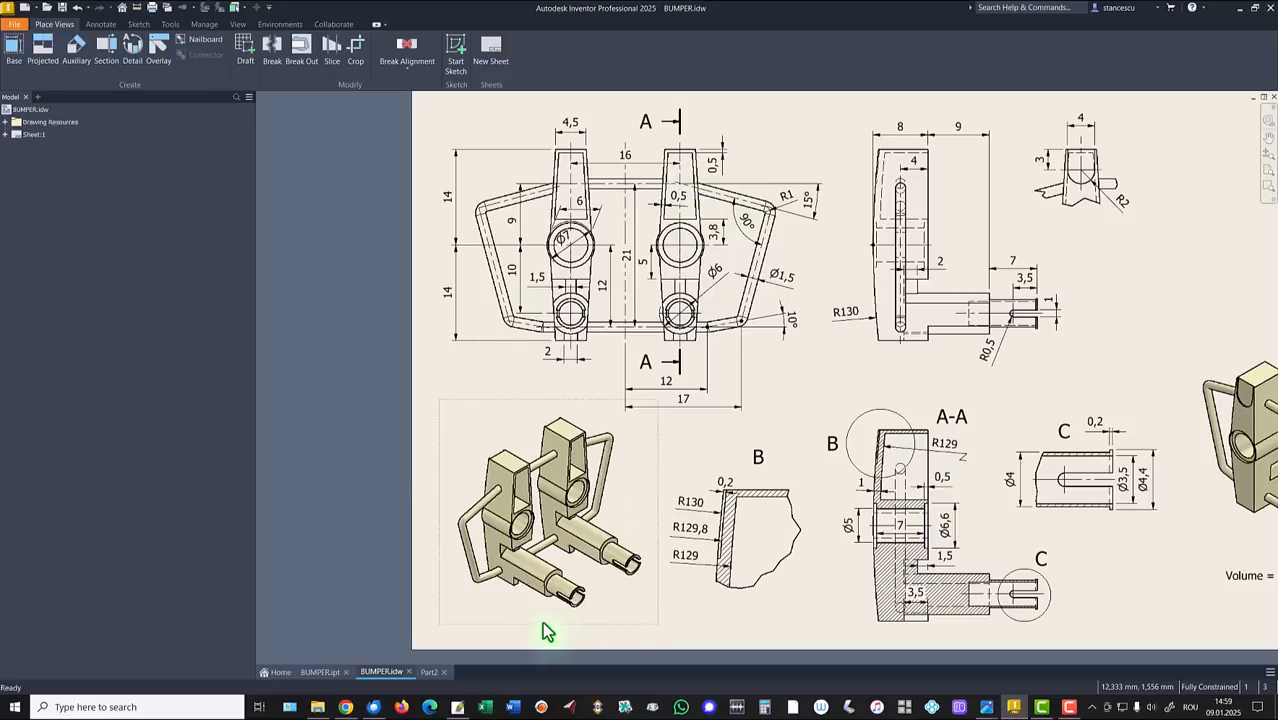
click(428, 672)
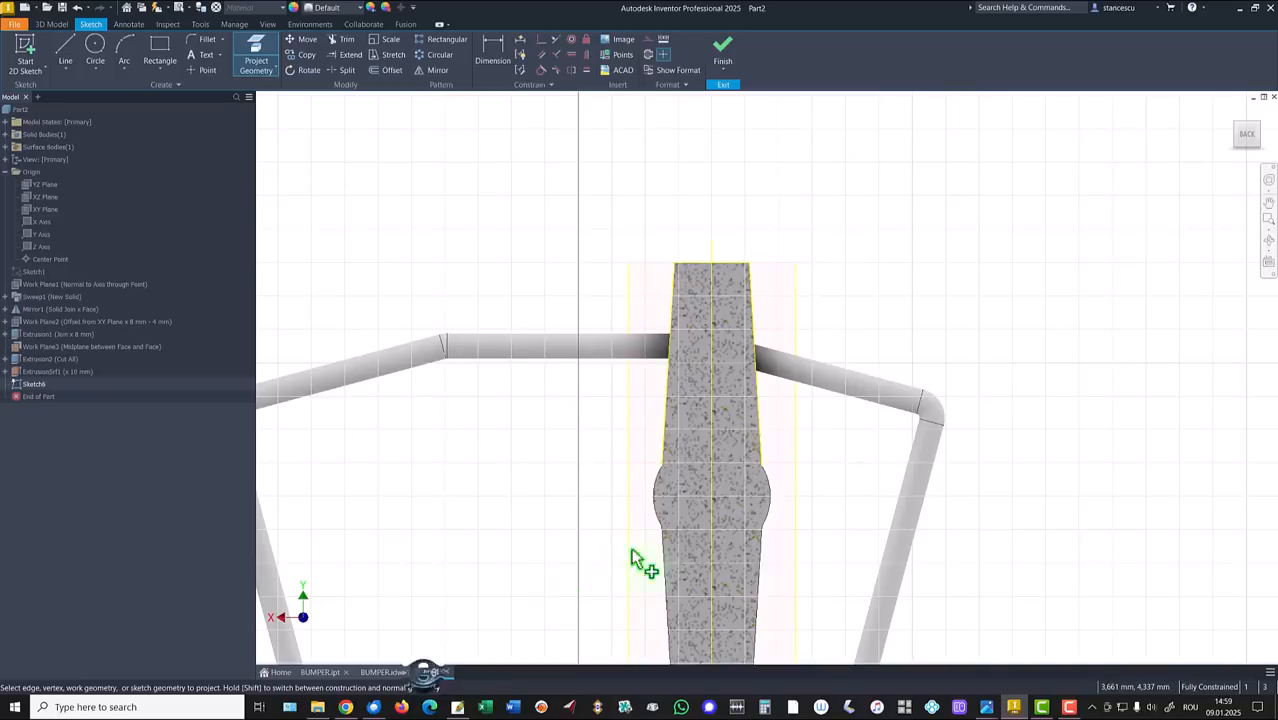
click(391, 70)
click(673, 325)
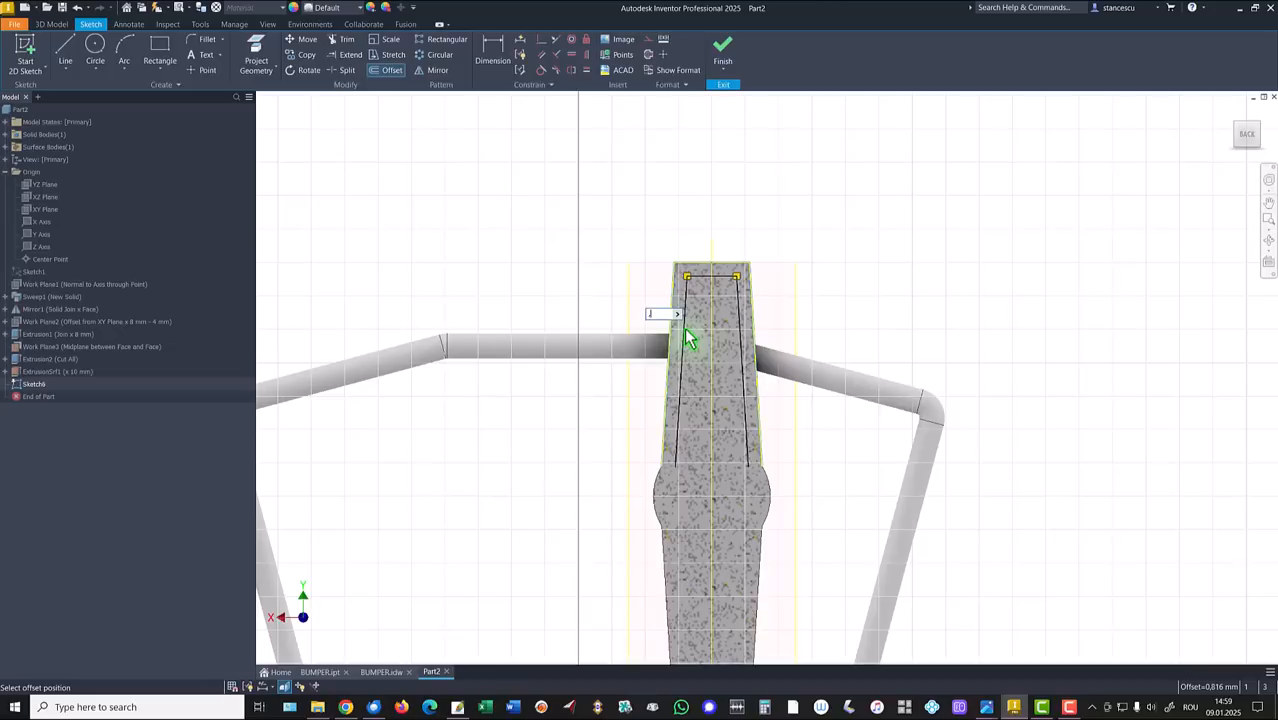
key(Return)
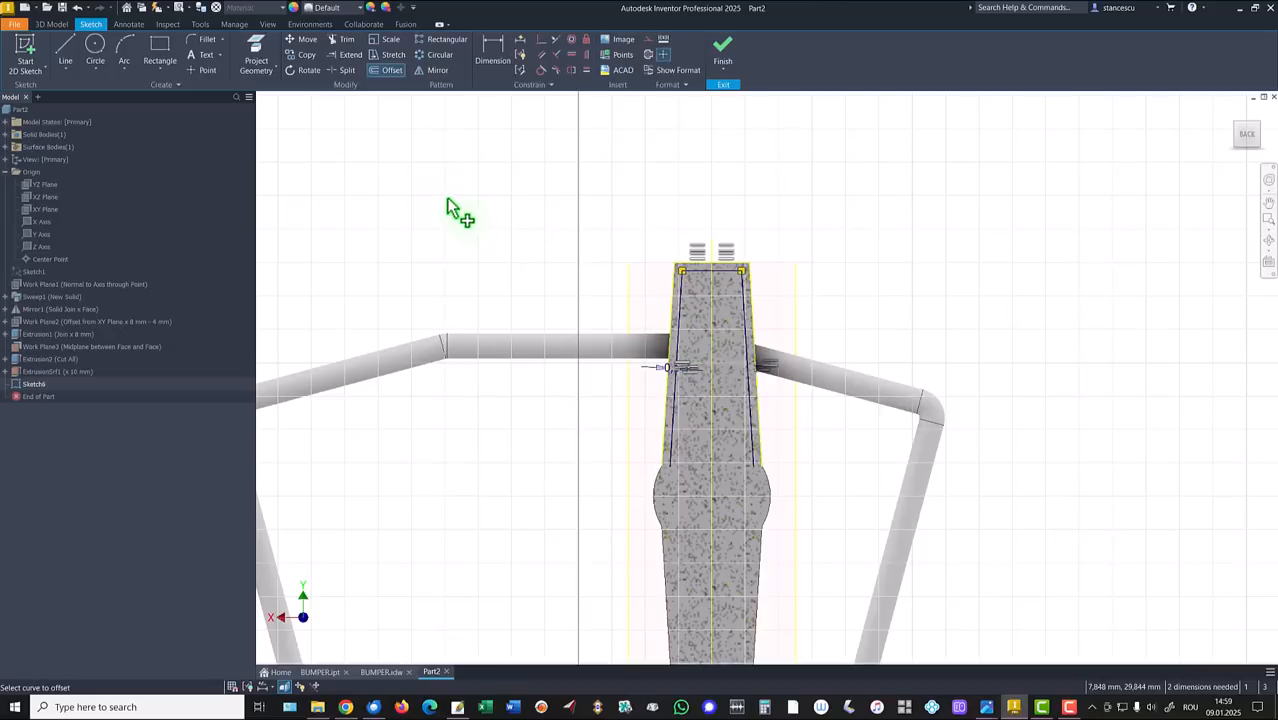
Draw a horizontal line across the lower part of the offset outline and extend it to meet both slanted offset lines.
click(65, 50)
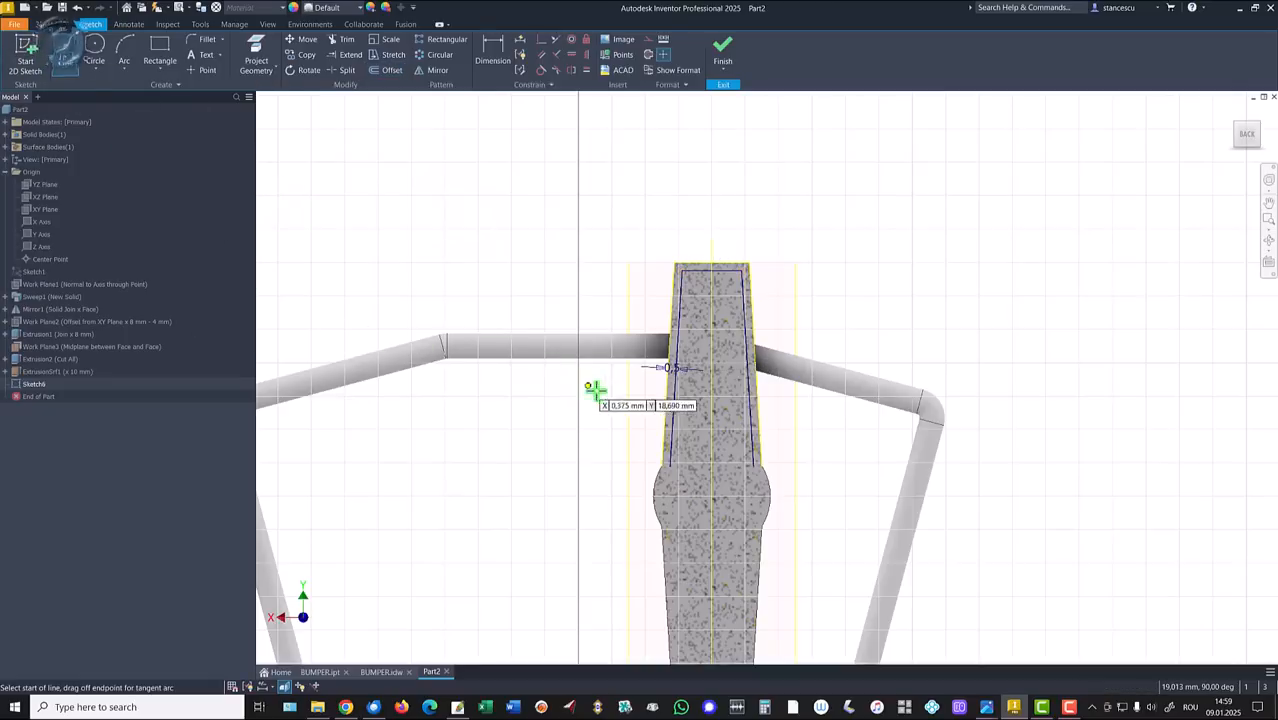
click(667, 434)
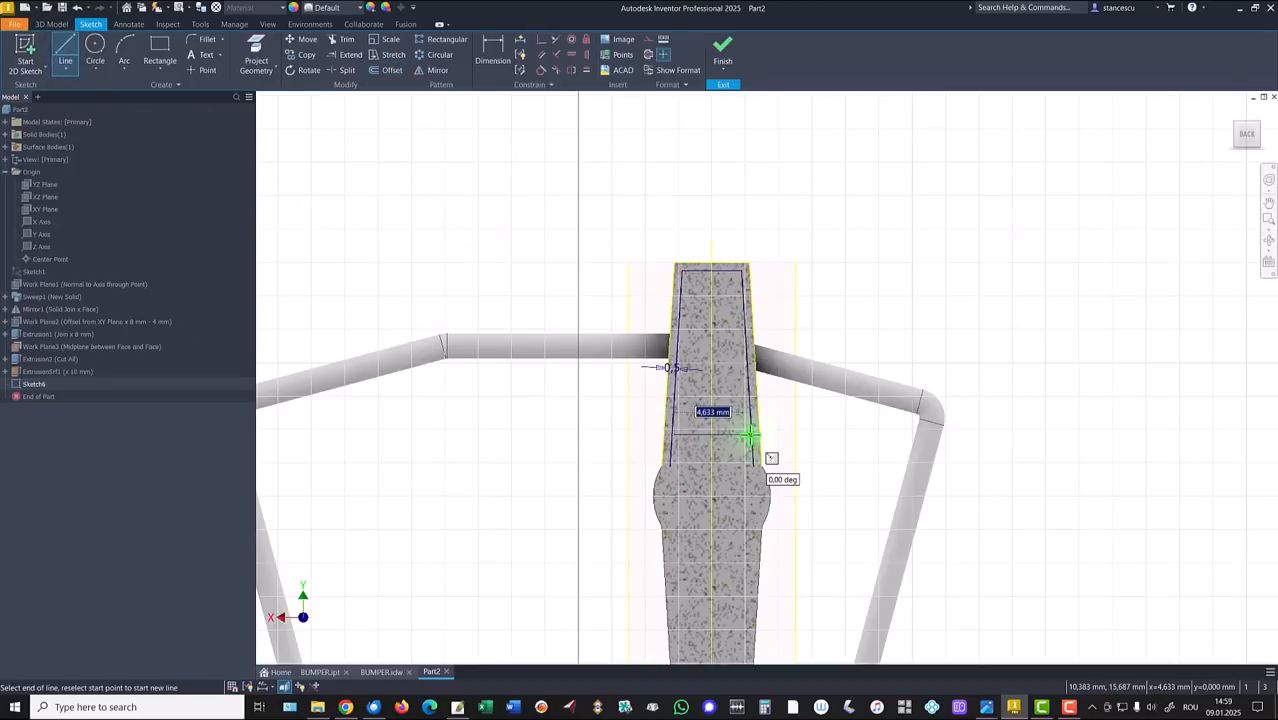
click(750, 434)
scroll(720, 459, up, 5)
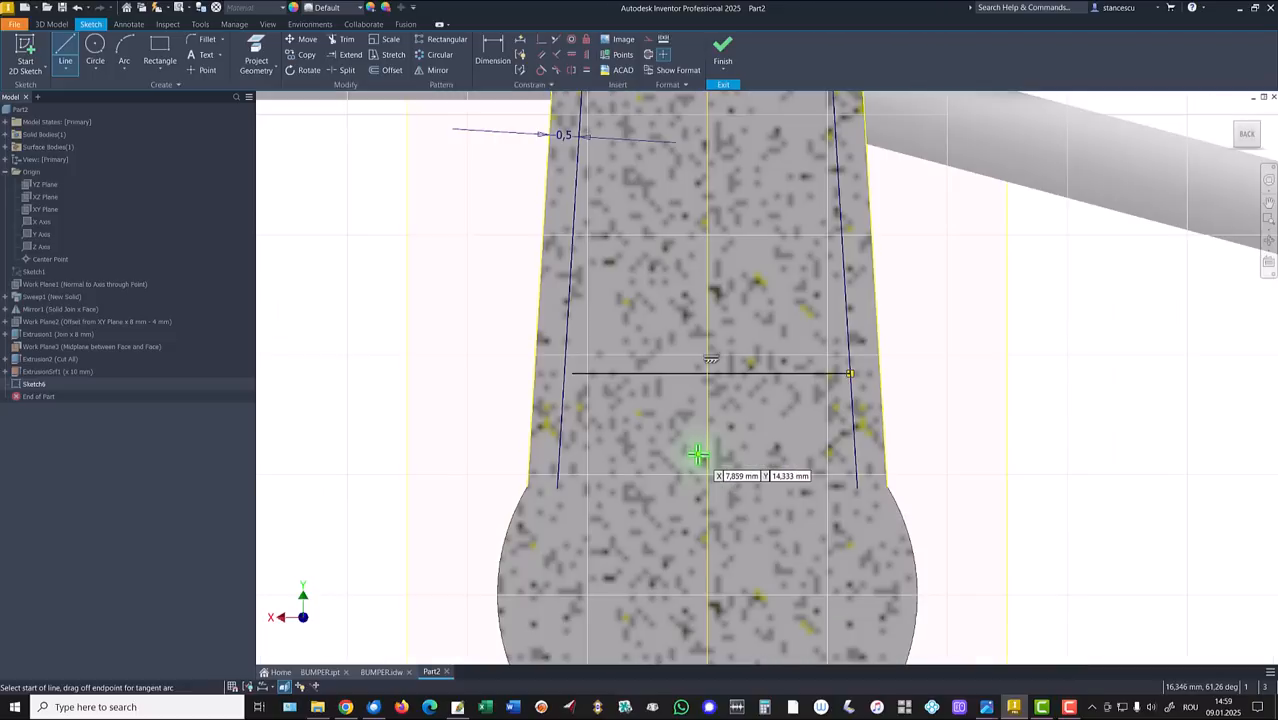
click(348, 55)
click(600, 378)
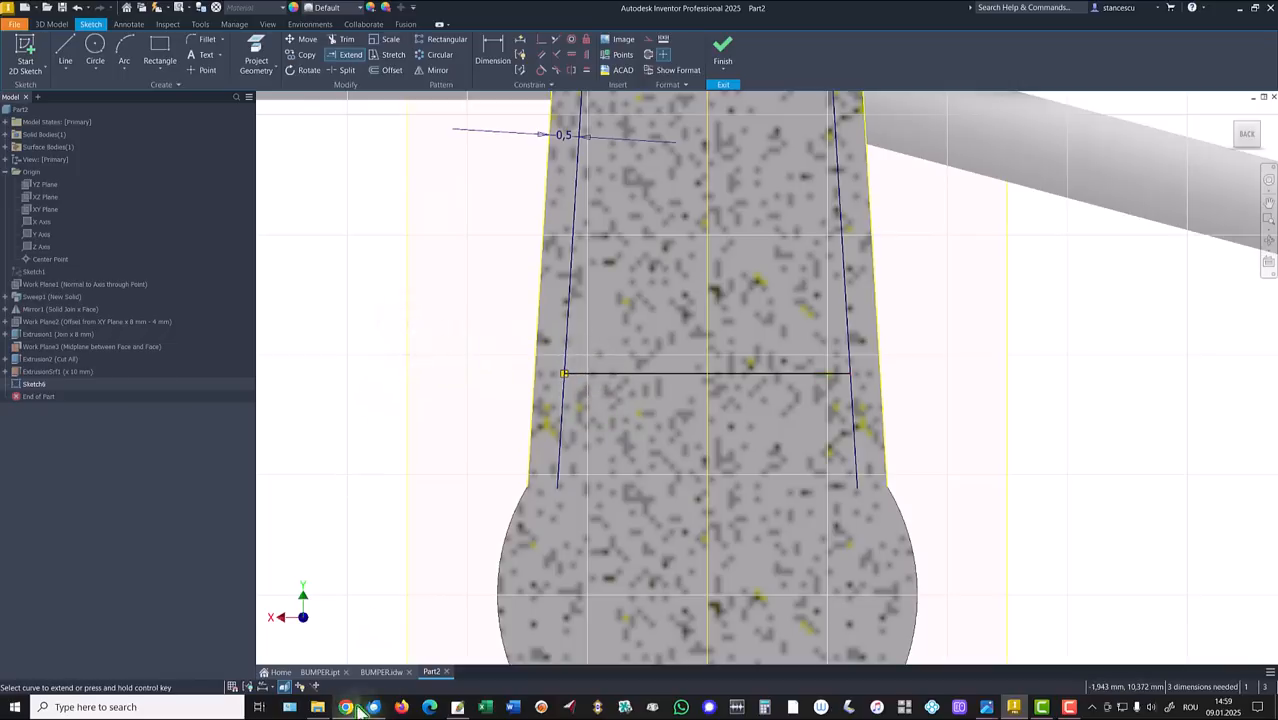
Check the pocket's height reference in BUMPER.idw, then project the upper arc of the post's side bulge into the Part2 sketch.
click(381, 672)
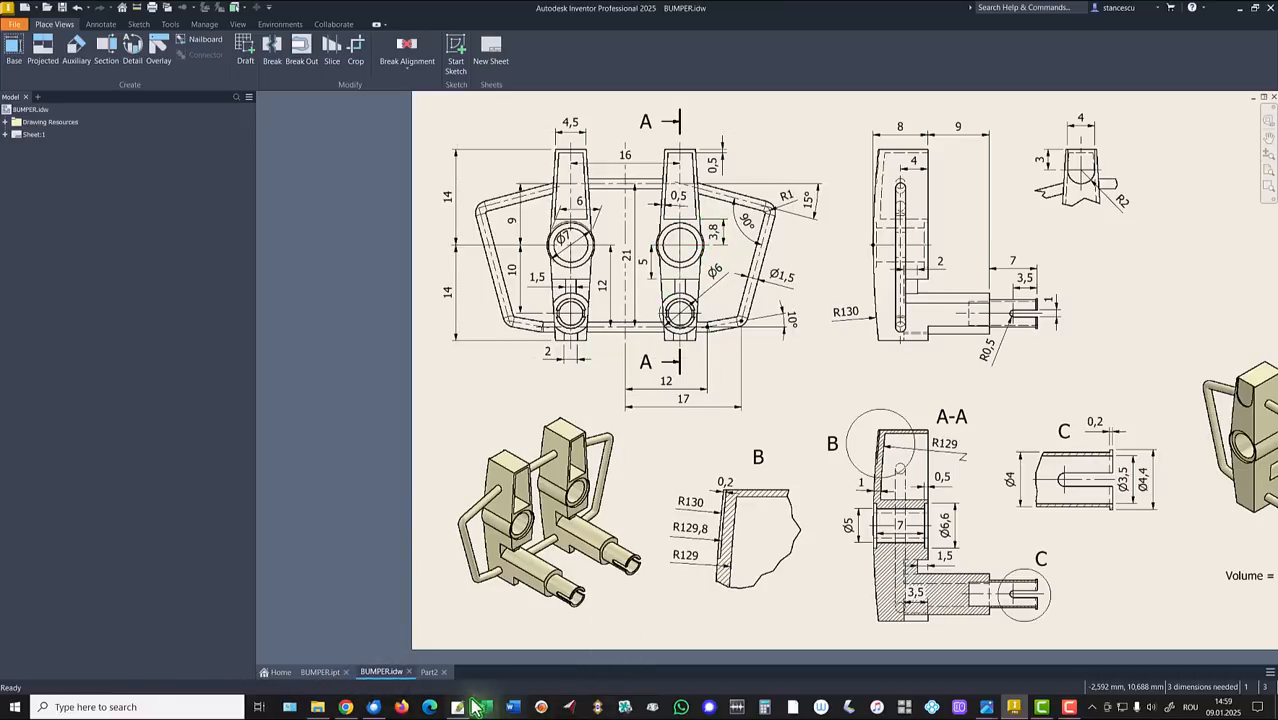
click(430, 672)
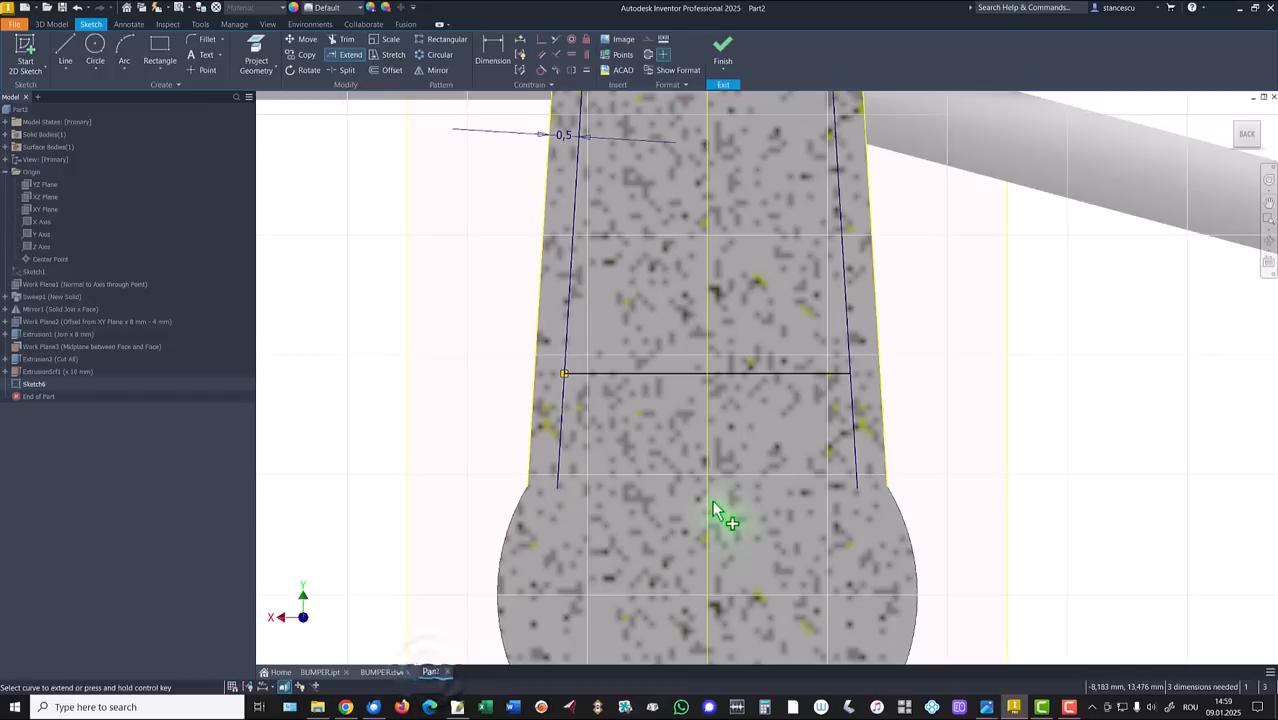
mouse_move(397, 403)
middle_down()
mouse_move(408, 332)
mouse_move(398, 246)
middle_up()
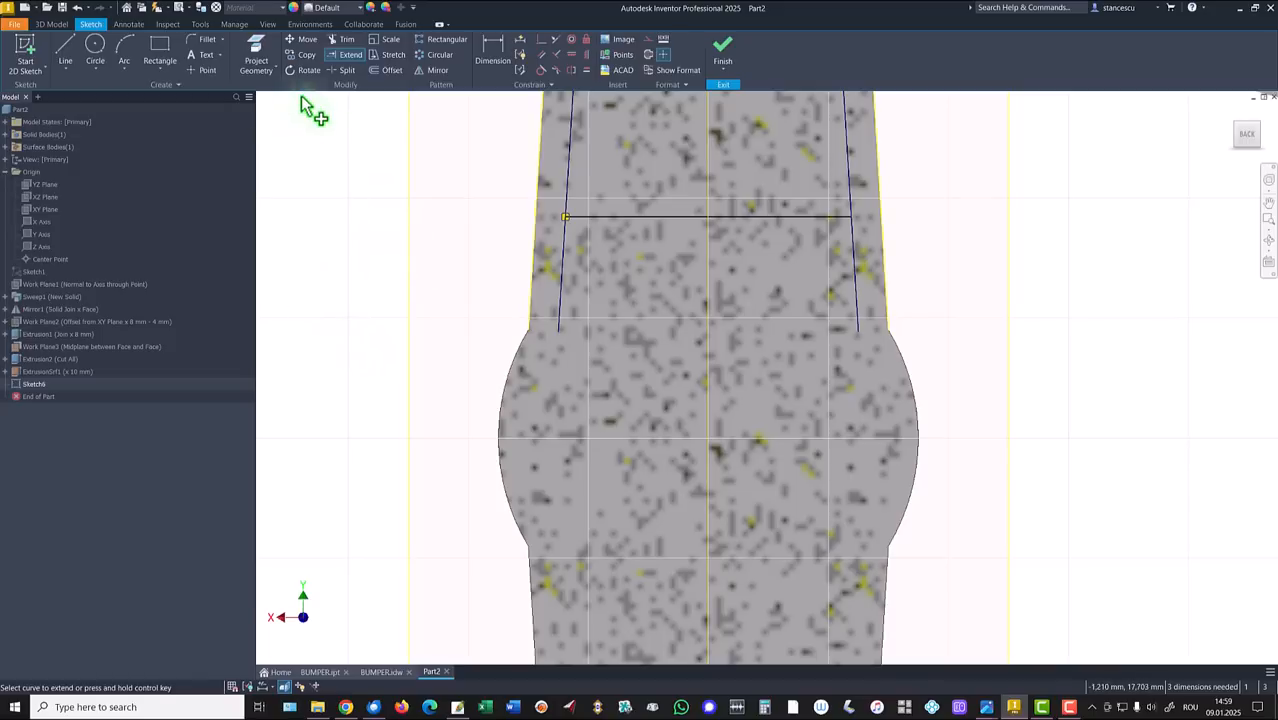
click(256, 62)
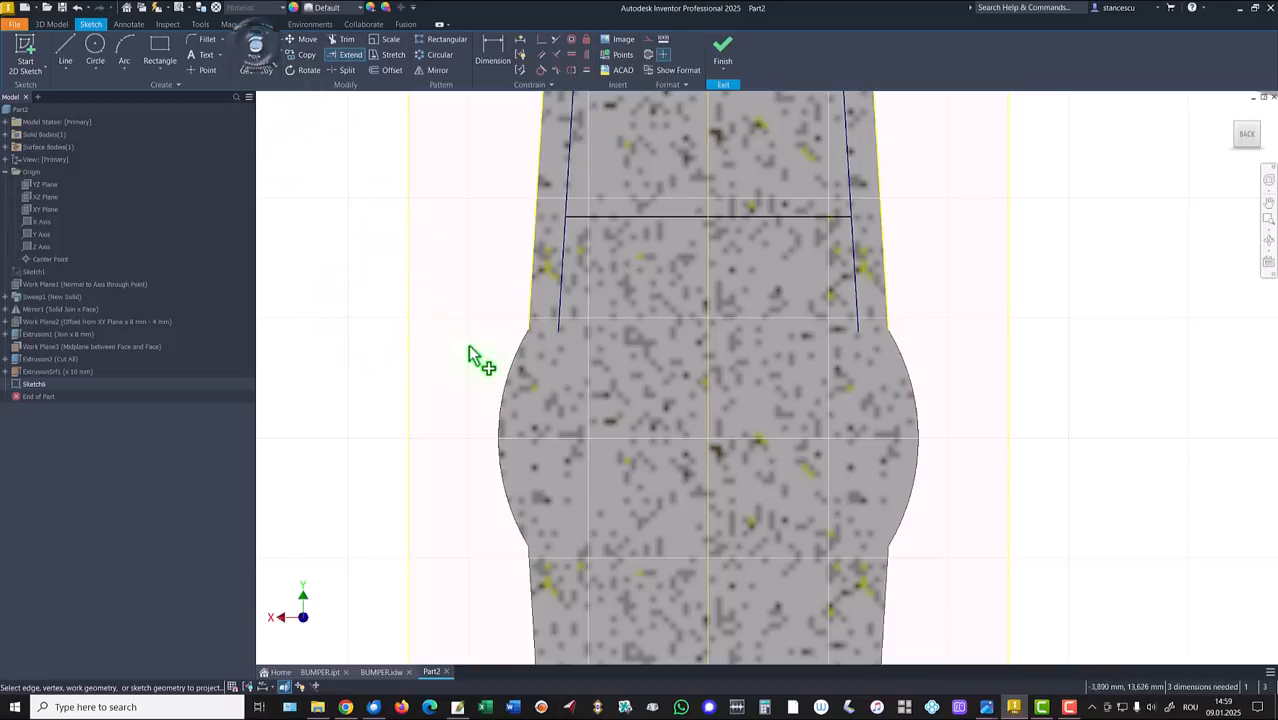
click(501, 400)
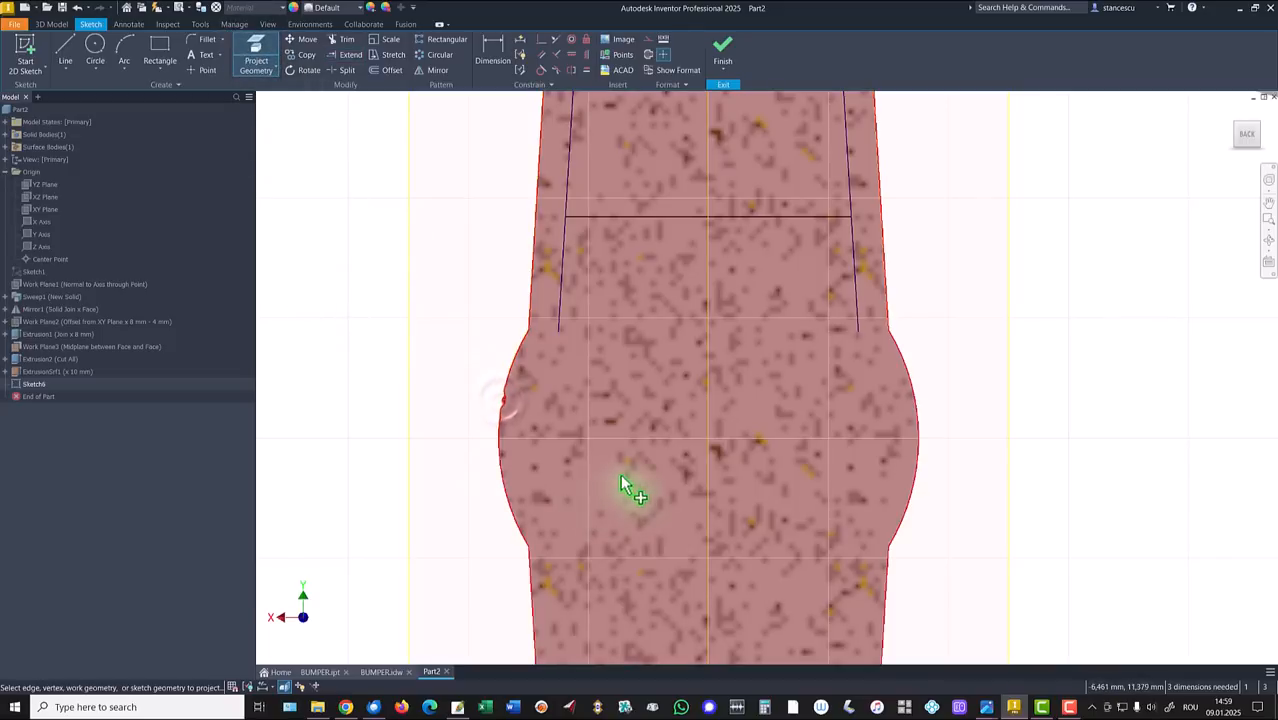
key(Escape)
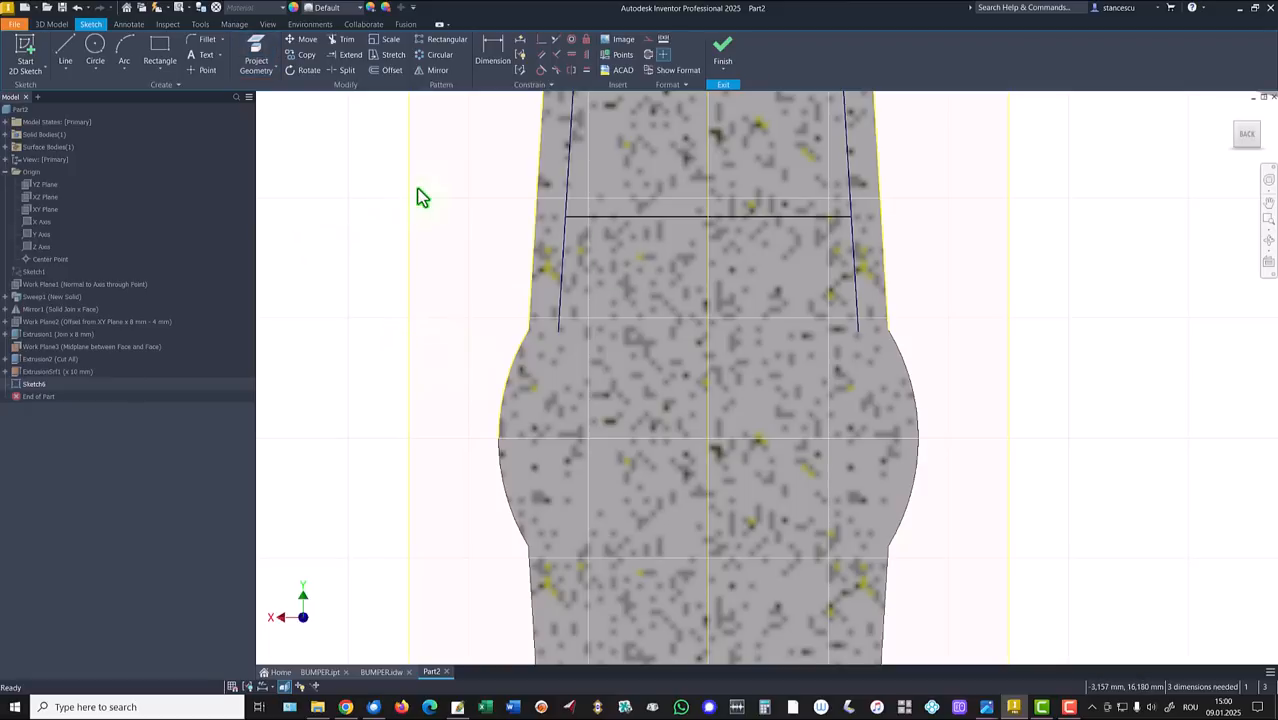
Dimension the horizontal line 3.8 mm above the lower endpoint of the projected bulge arc, and finish the sketch.
key(d)
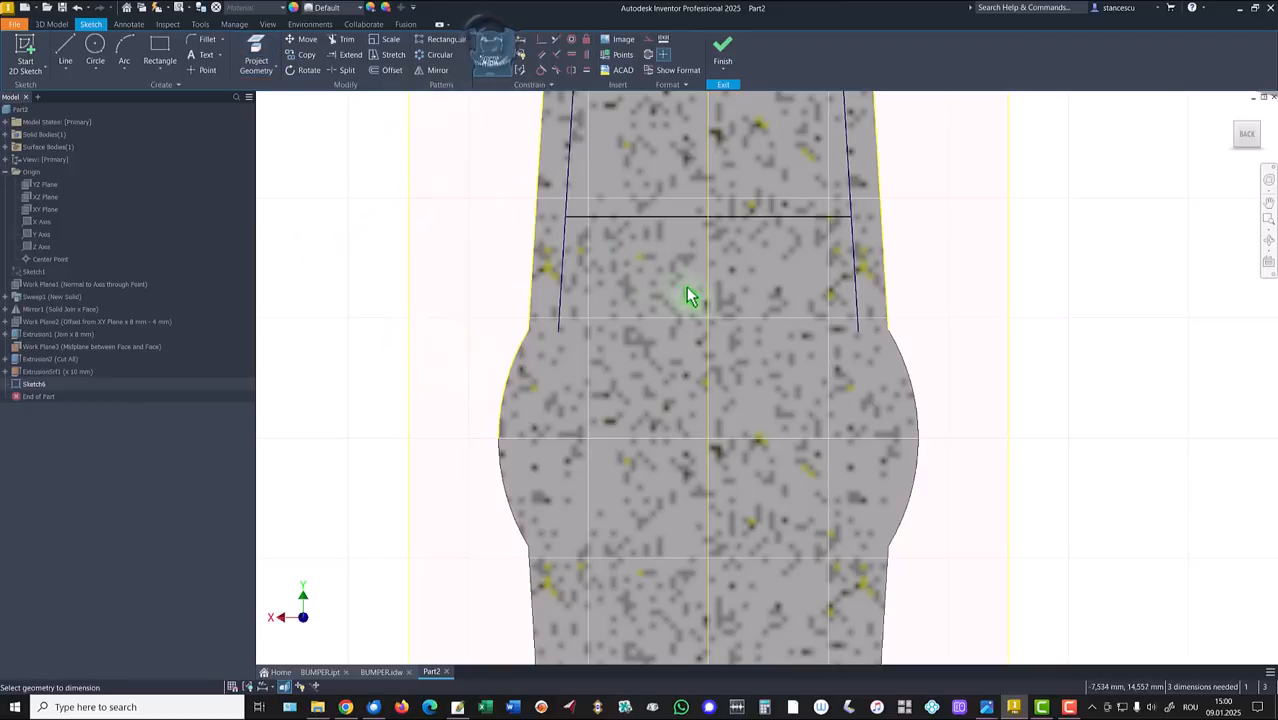
click(688, 218)
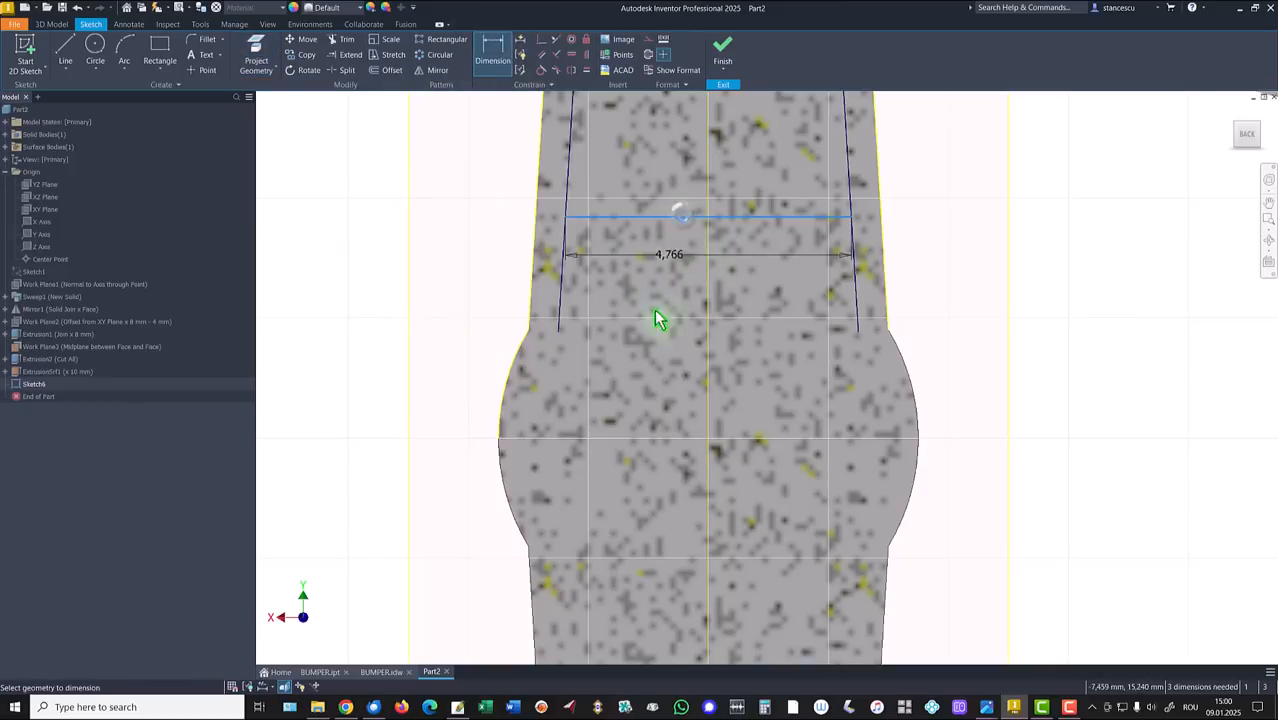
click(498, 443)
click(391, 341)
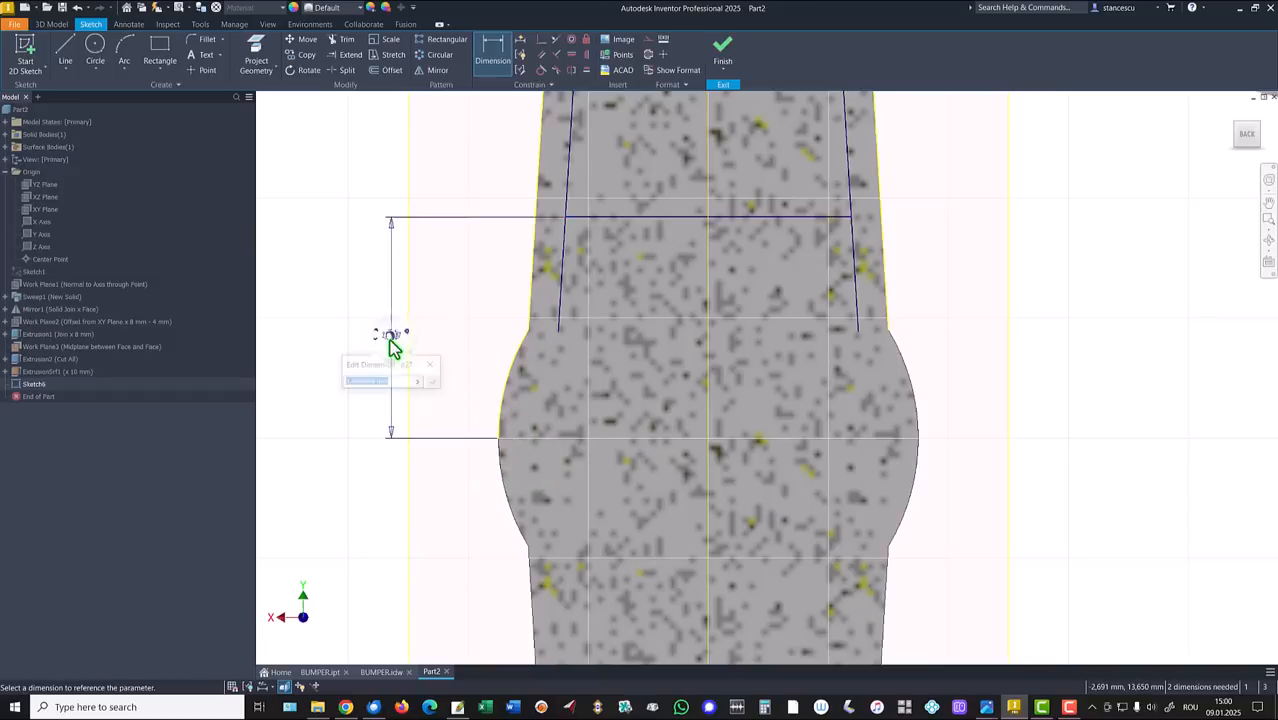
text(3,8)
key(Return)
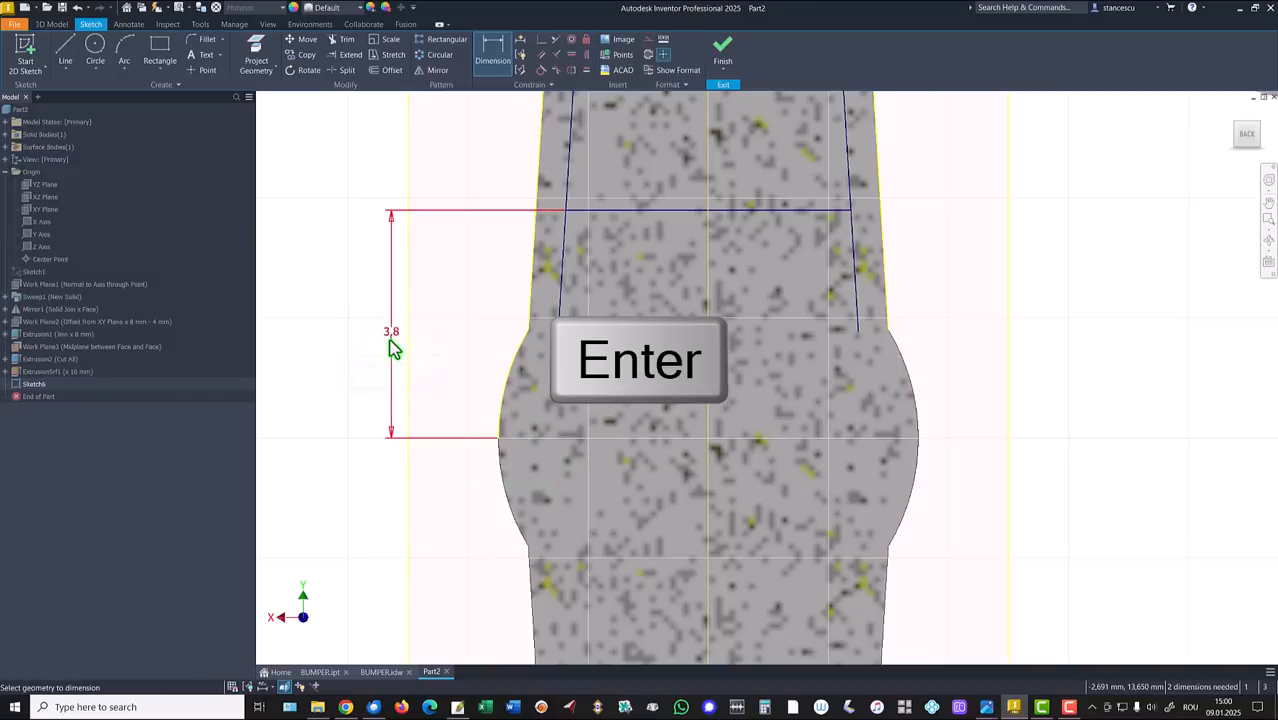
click(727, 57)
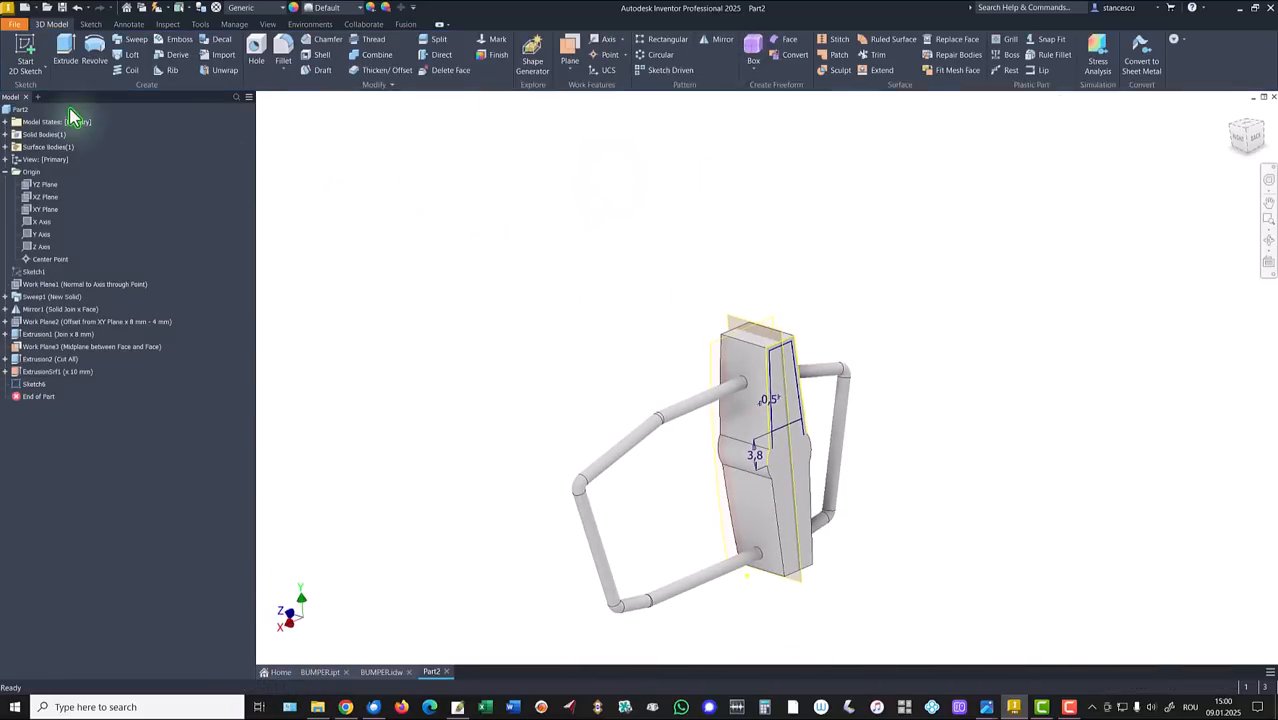
Extrude the pocket profile as a solid cut into the post, ending at the R129 surface.
click(70, 48)
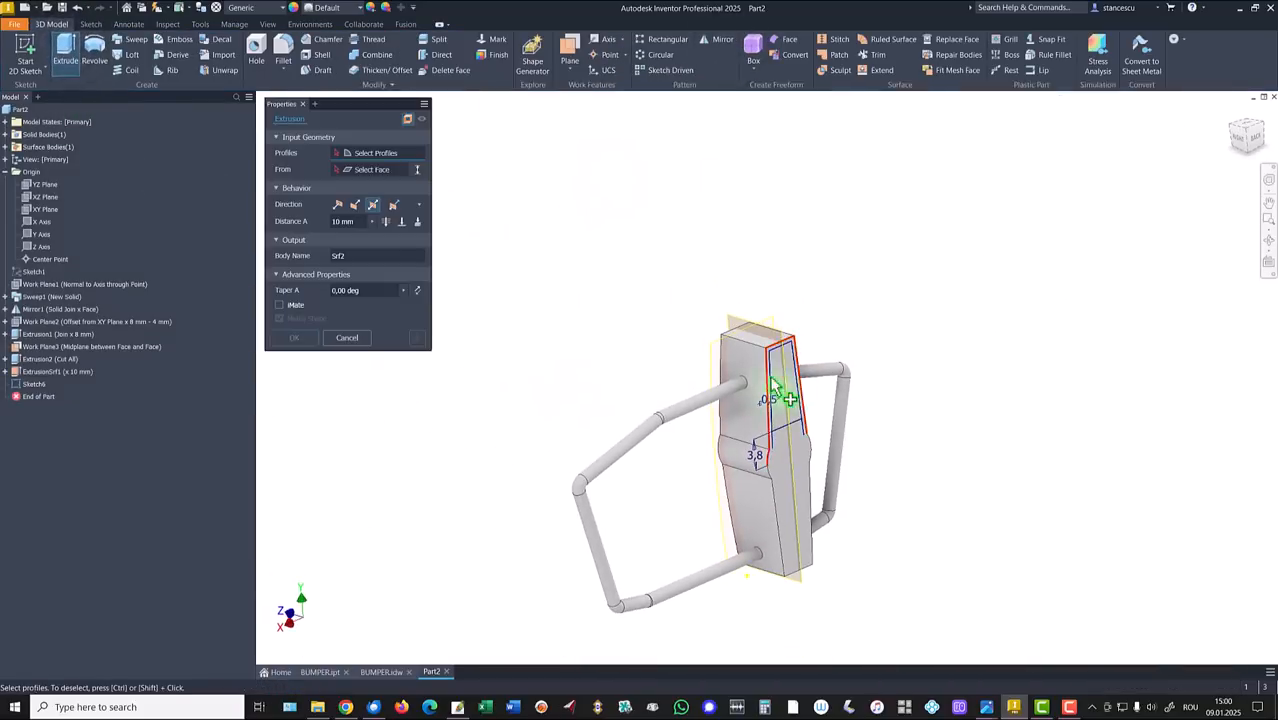
scroll(779, 388, up, 2)
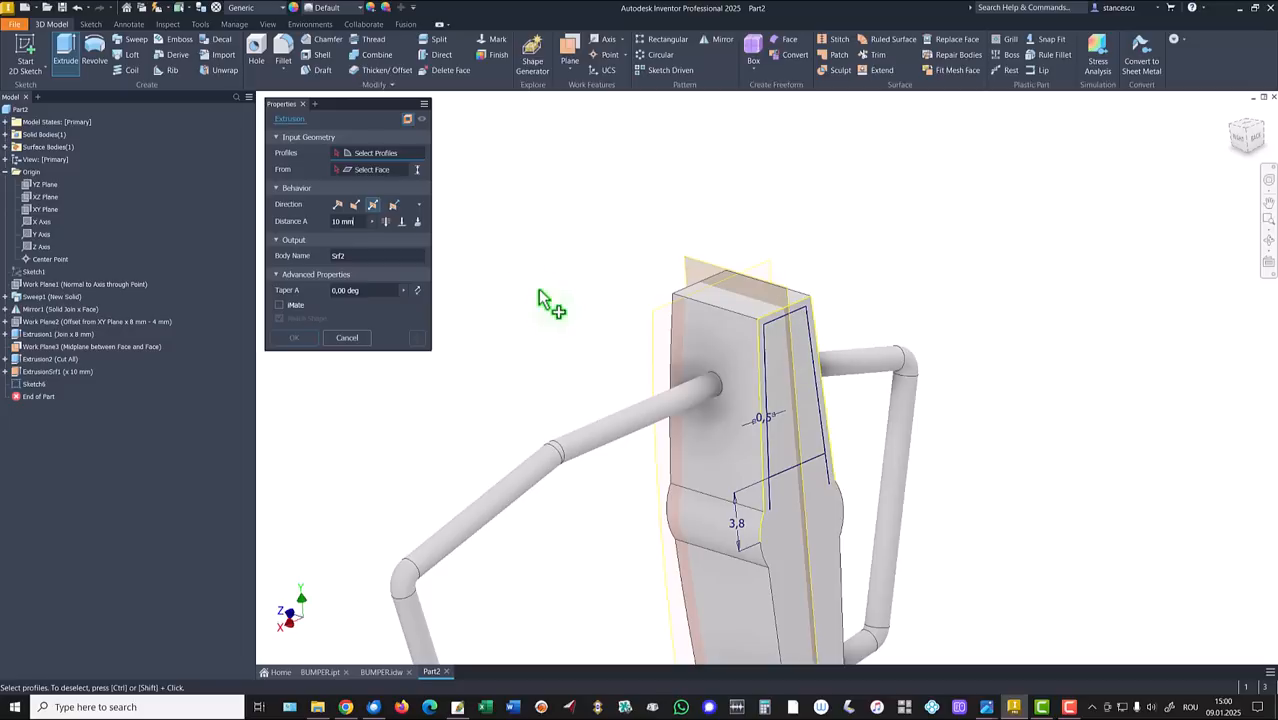
click(407, 119)
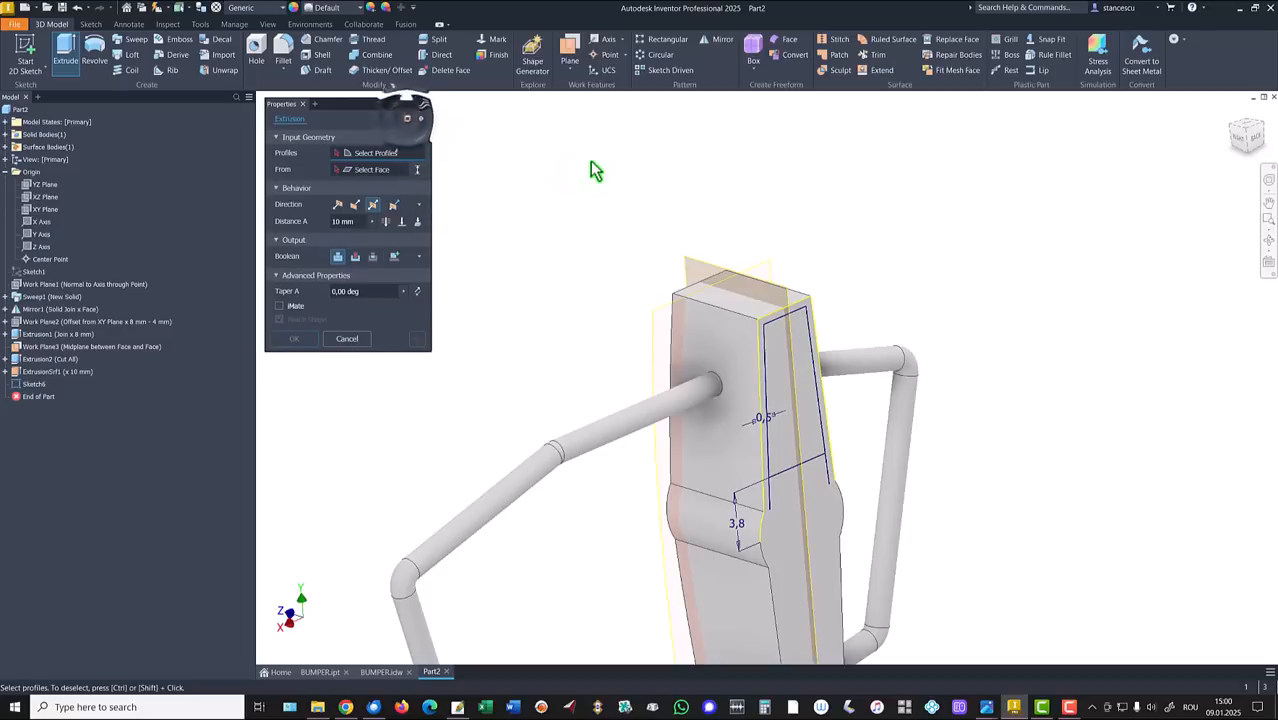
click(780, 396)
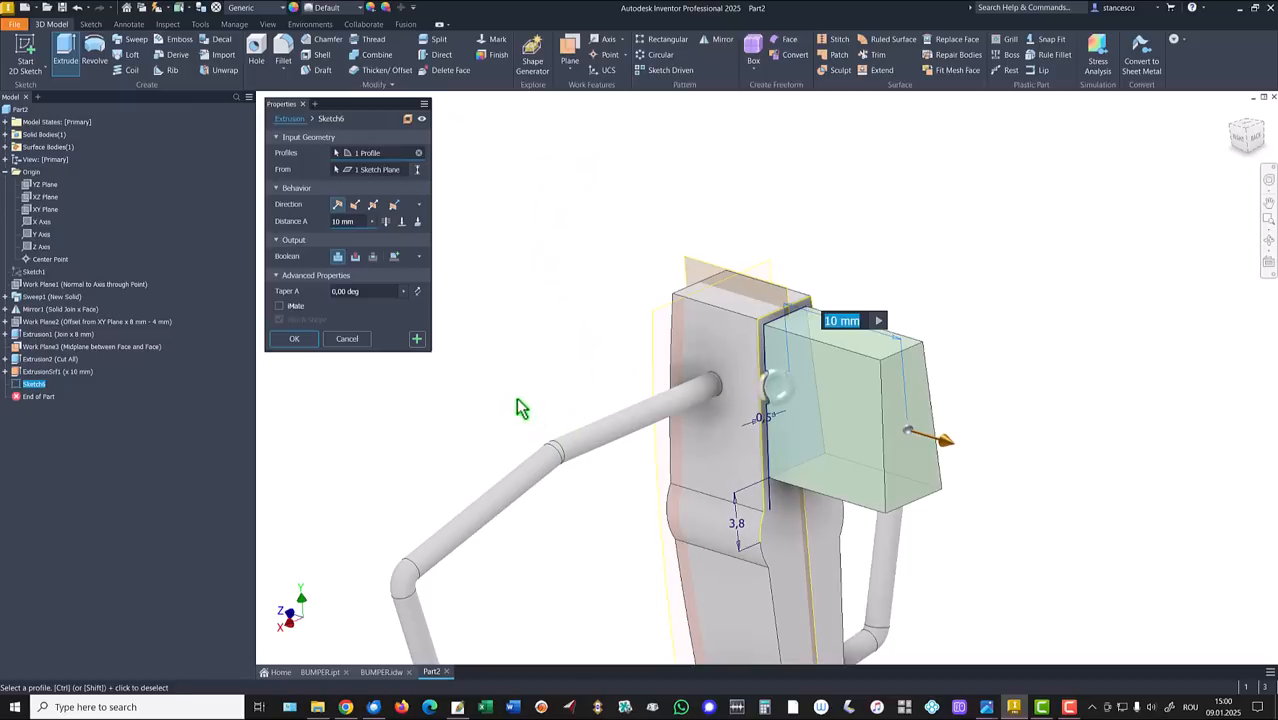
click(355, 205)
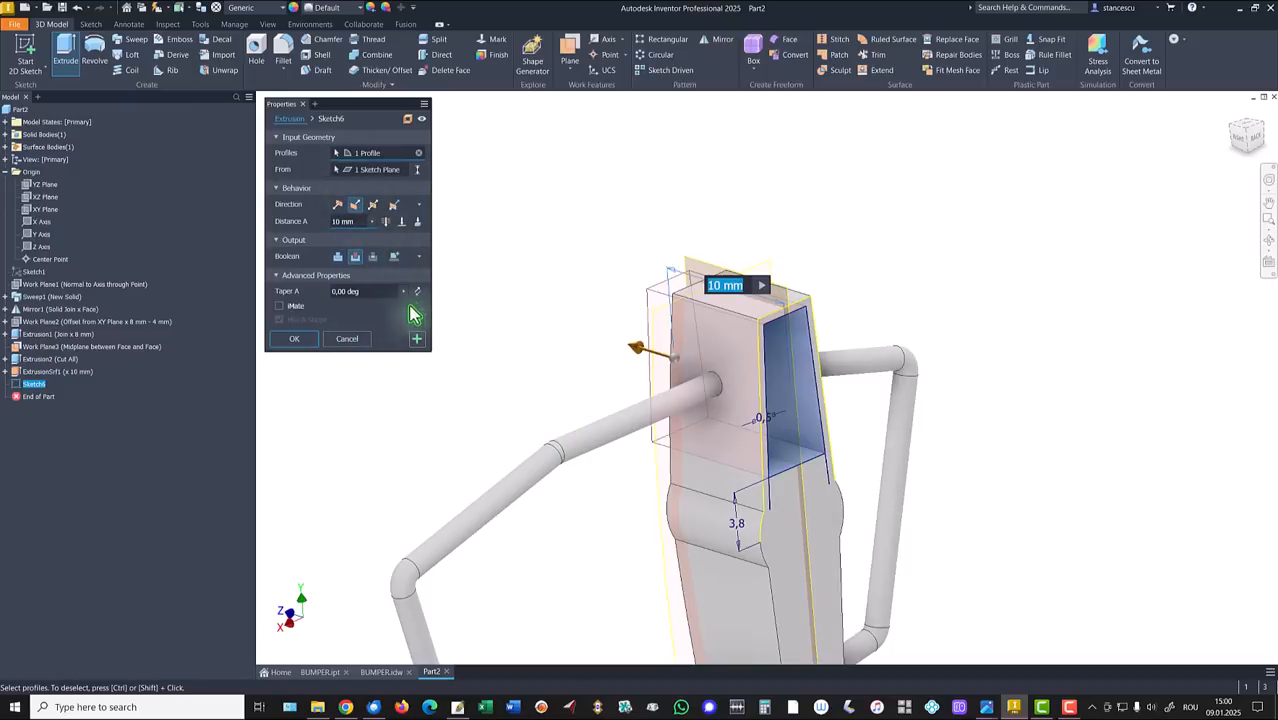
click(401, 222)
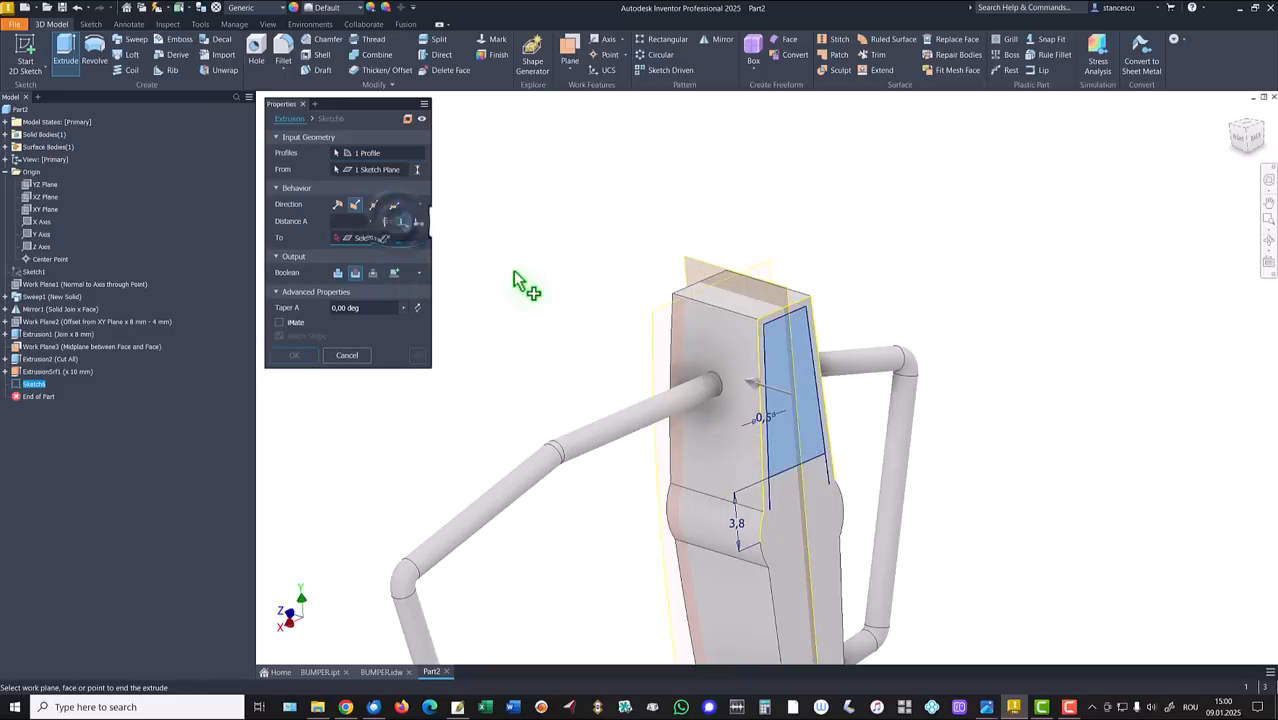
click(658, 320)
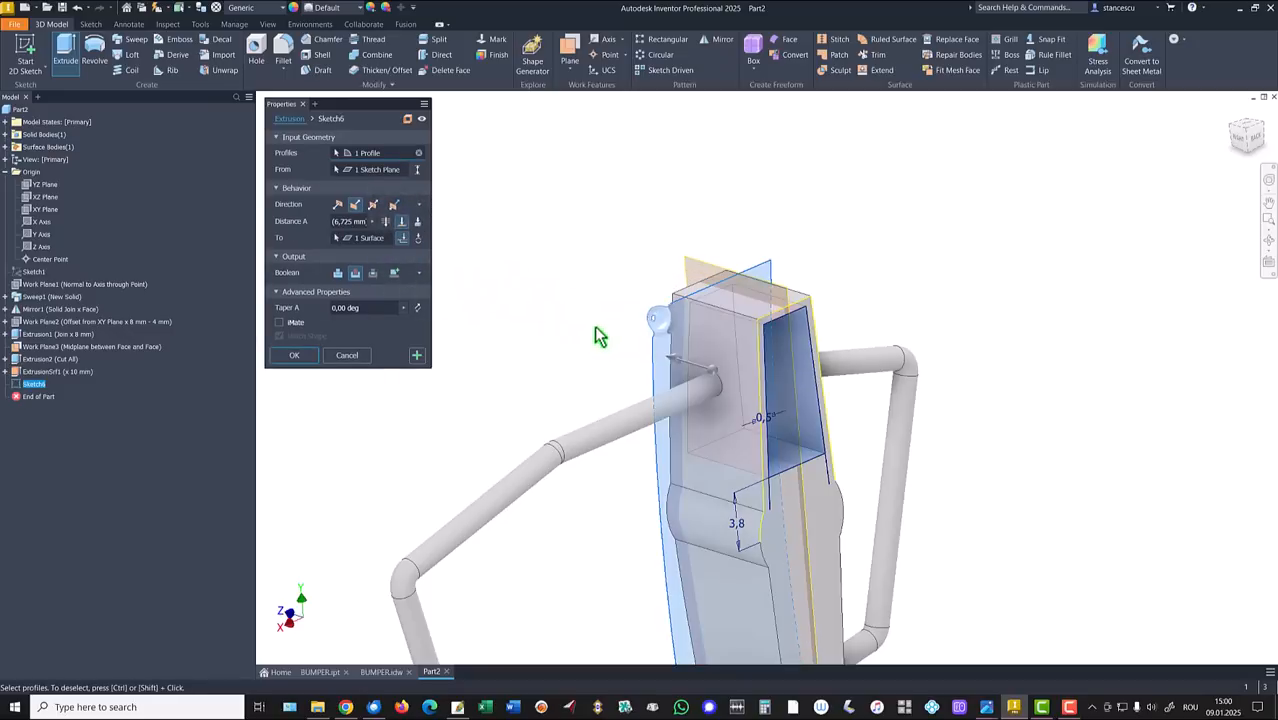
click(296, 356)
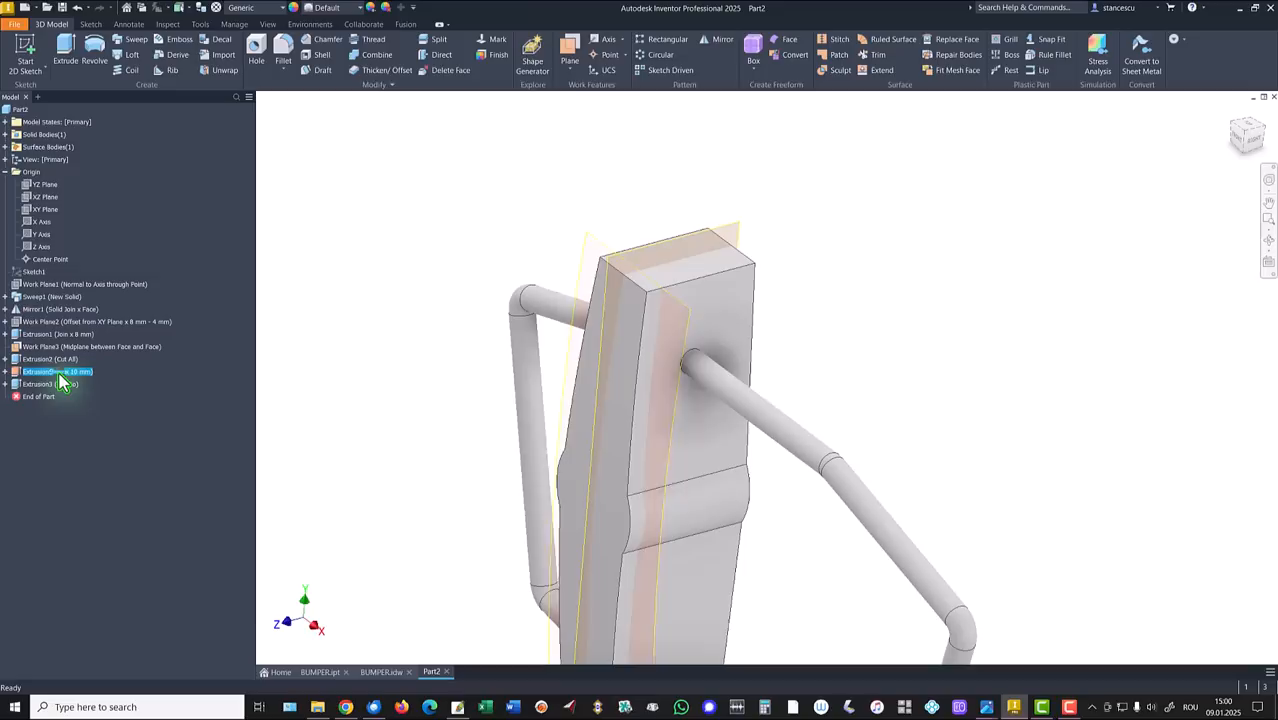
Suppress the R129 surface extrusion and return the model to the home view.
click(45, 372)
right_click(55, 368)
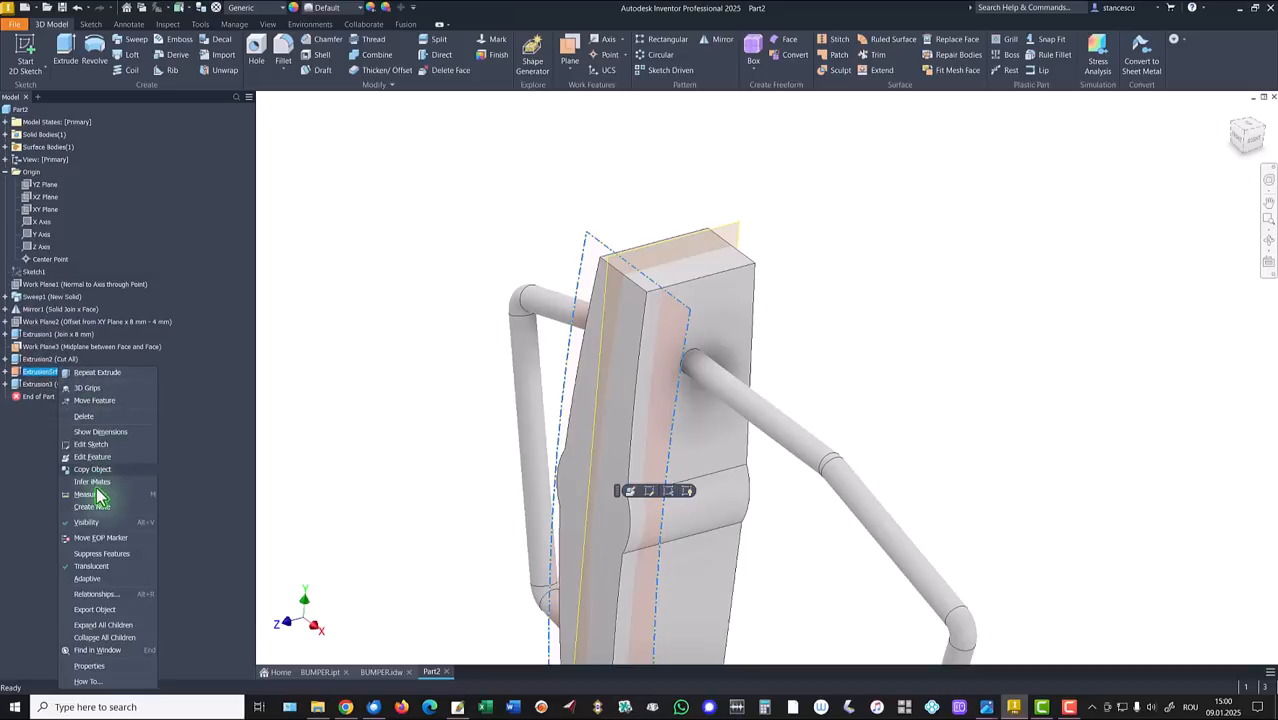
click(101, 553)
key(F6)
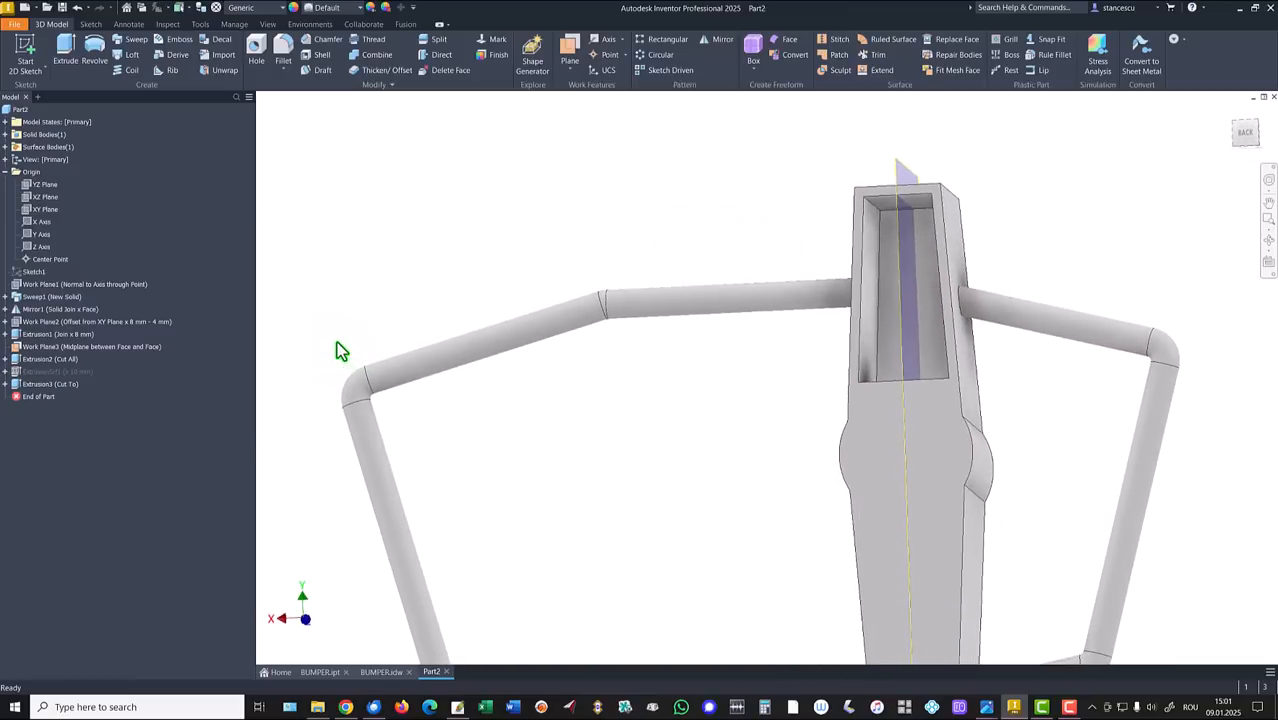
key(F6)
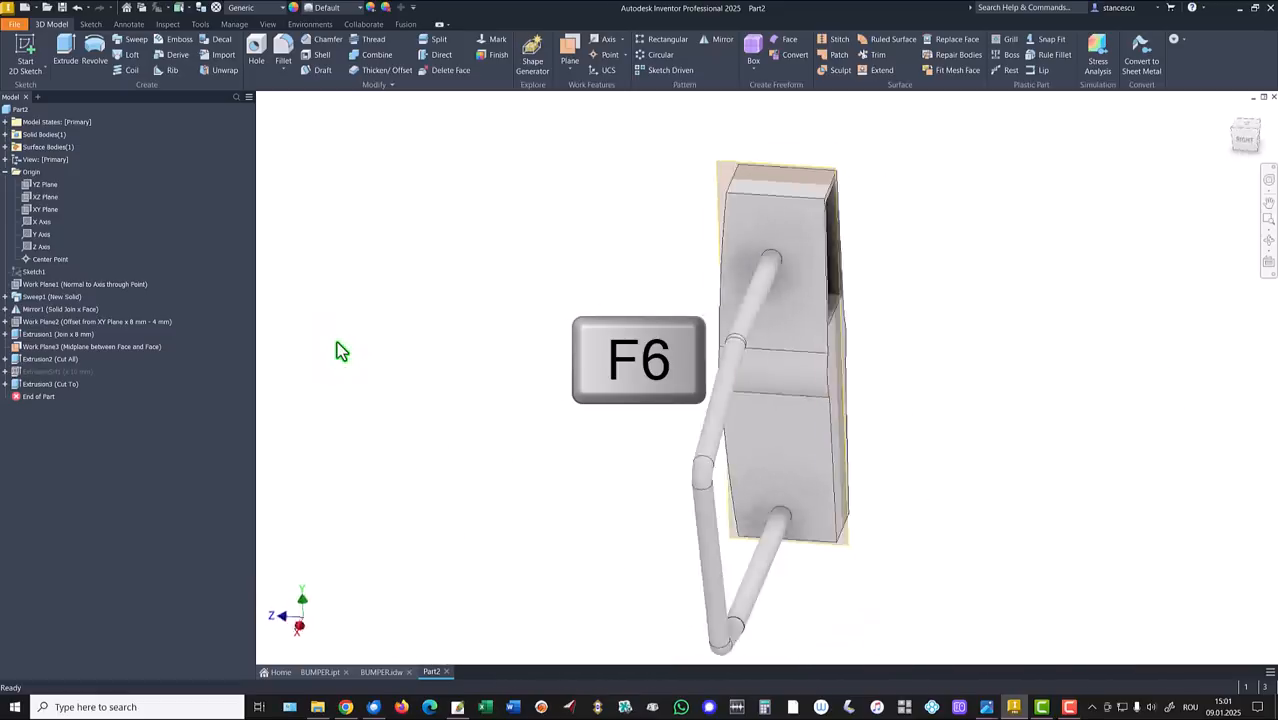
Consult BUMPER.idw and examine the shallow rounded recess on the upper front faces of the posts in BUMPER.ipt.
click(381, 671)
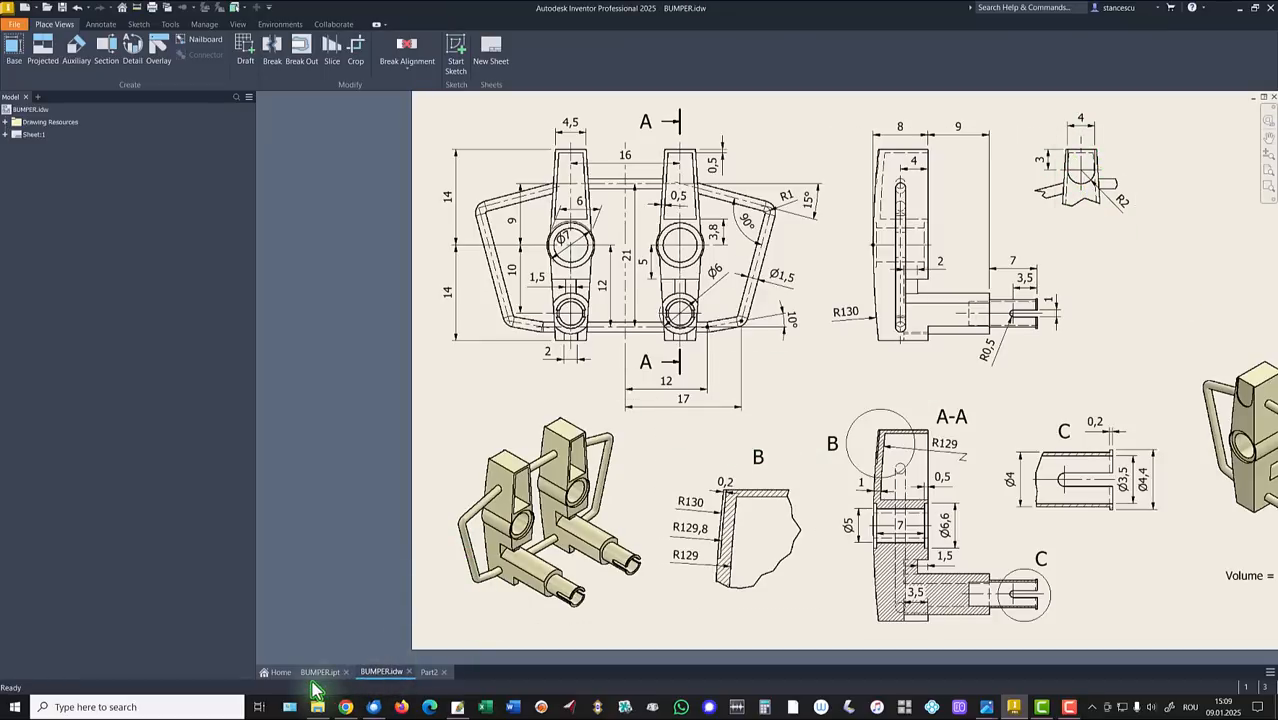
click(318, 672)
scroll(679, 442, up, 10)
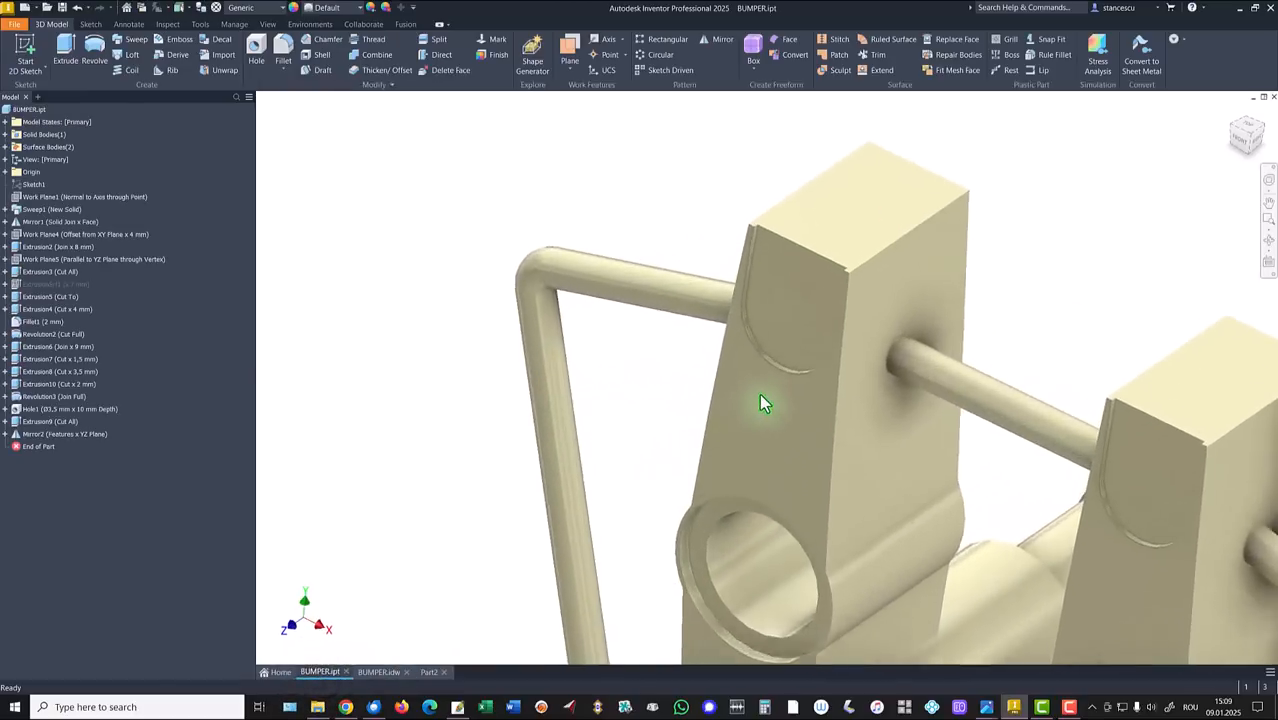
scroll(737, 323, down, 2)
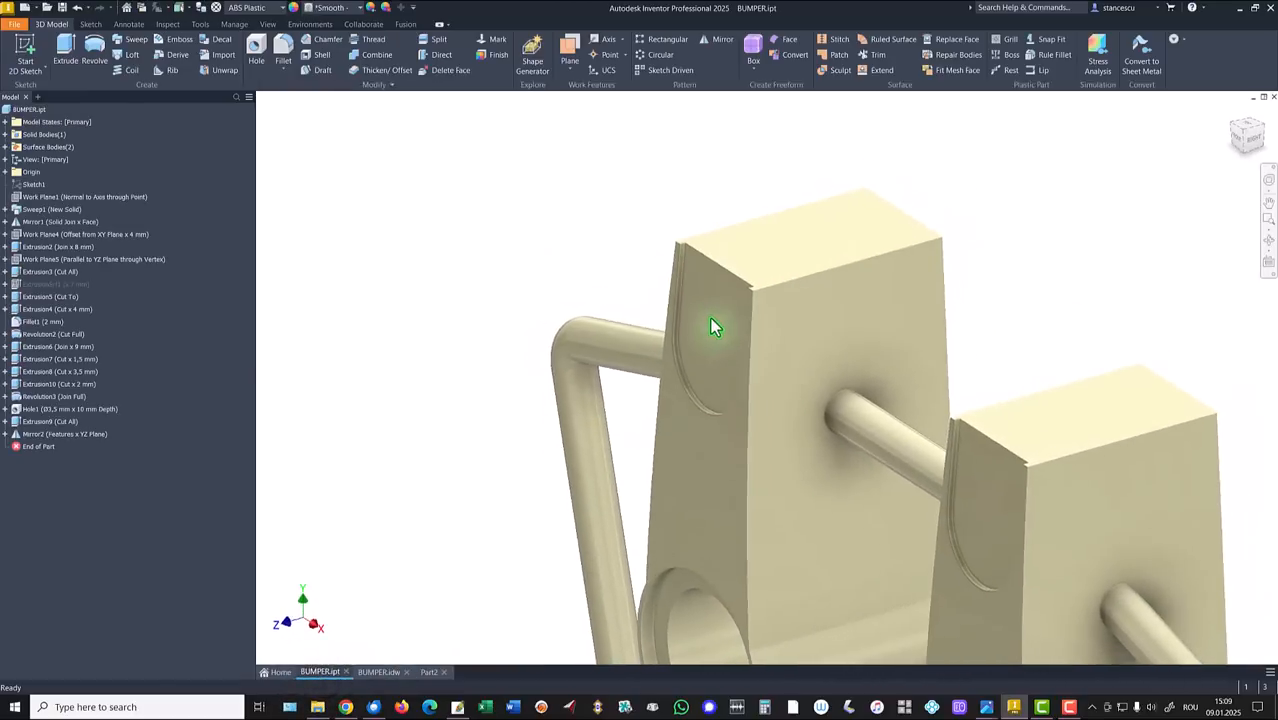
scroll(715, 343, down, 2)
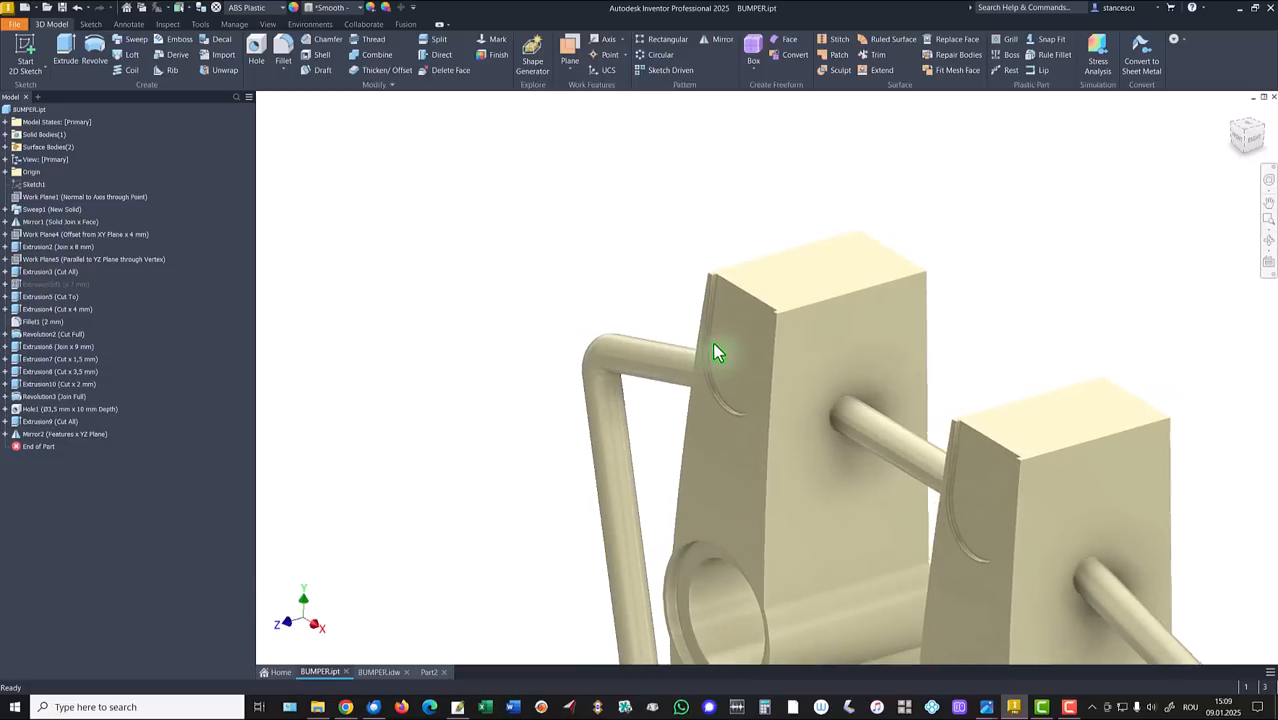
key(F6)
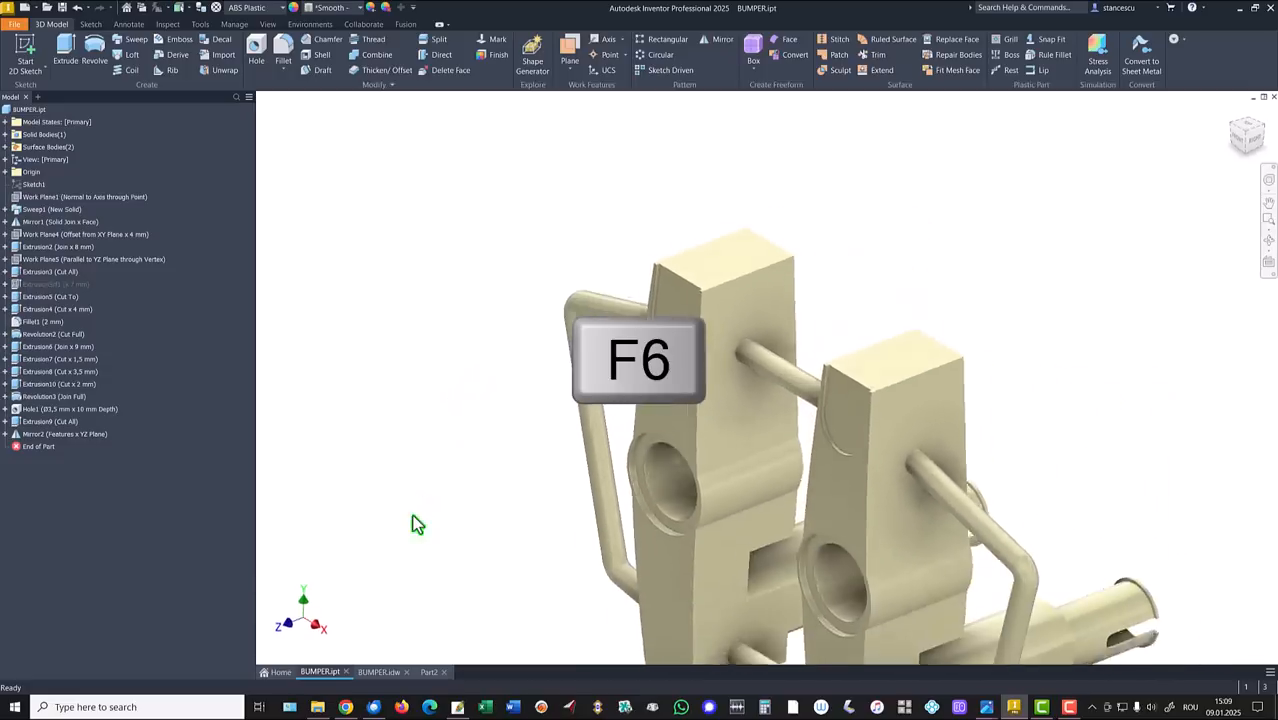
Check the dimensions of the shallow rounded front recess in BUMPER.idw and return to Part2.
click(428, 673)
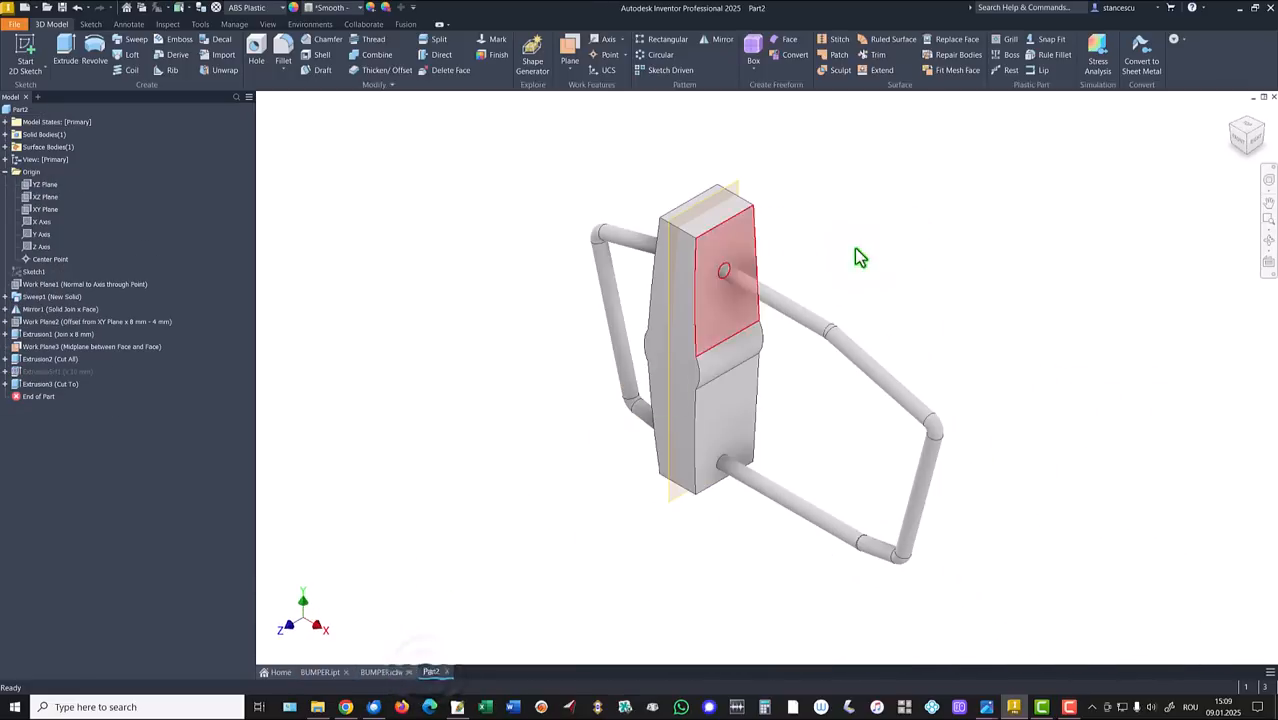
click(381, 672)
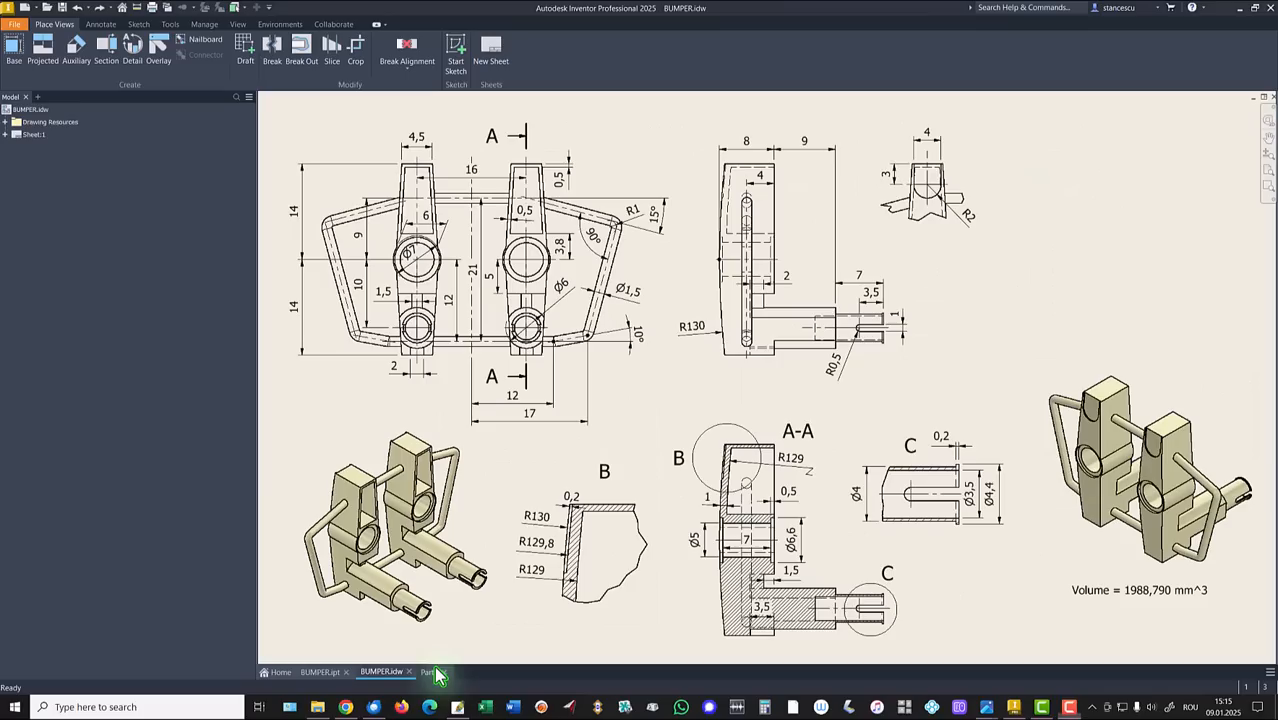
click(430, 672)
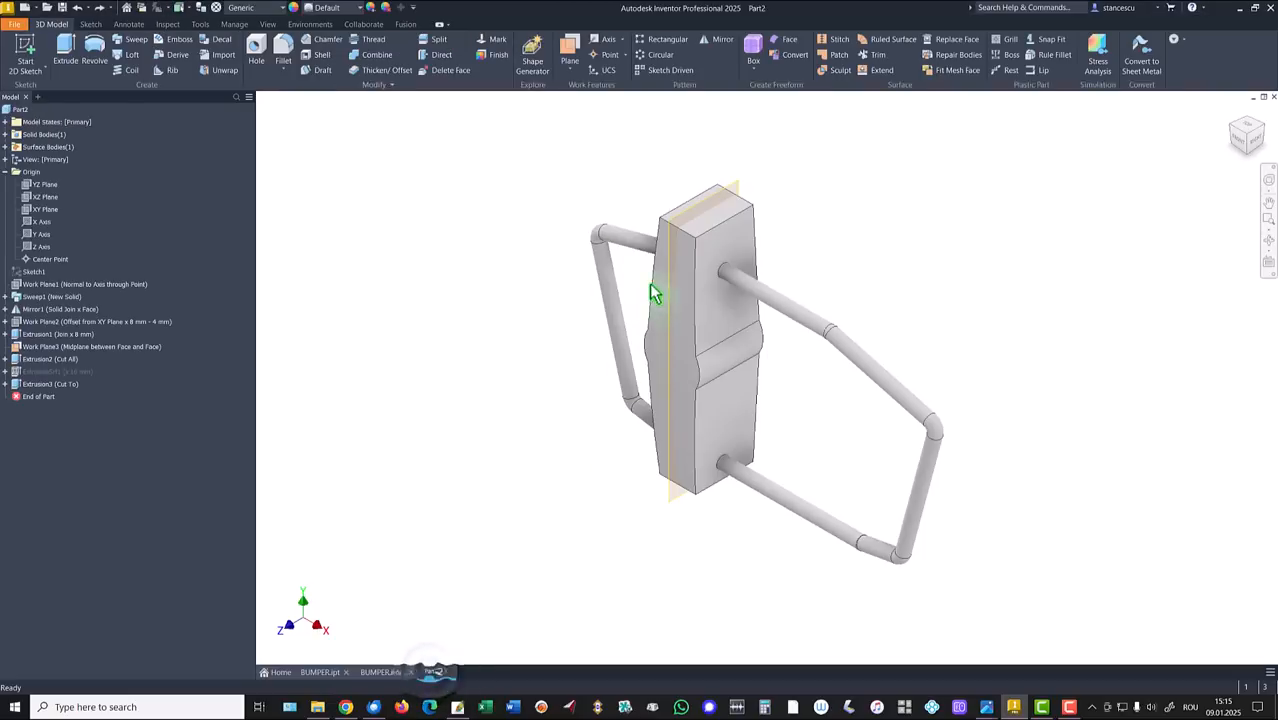
Start a sketch on the post's midplane, with the model sliced, and project the post's curved front edge.
click(676, 230)
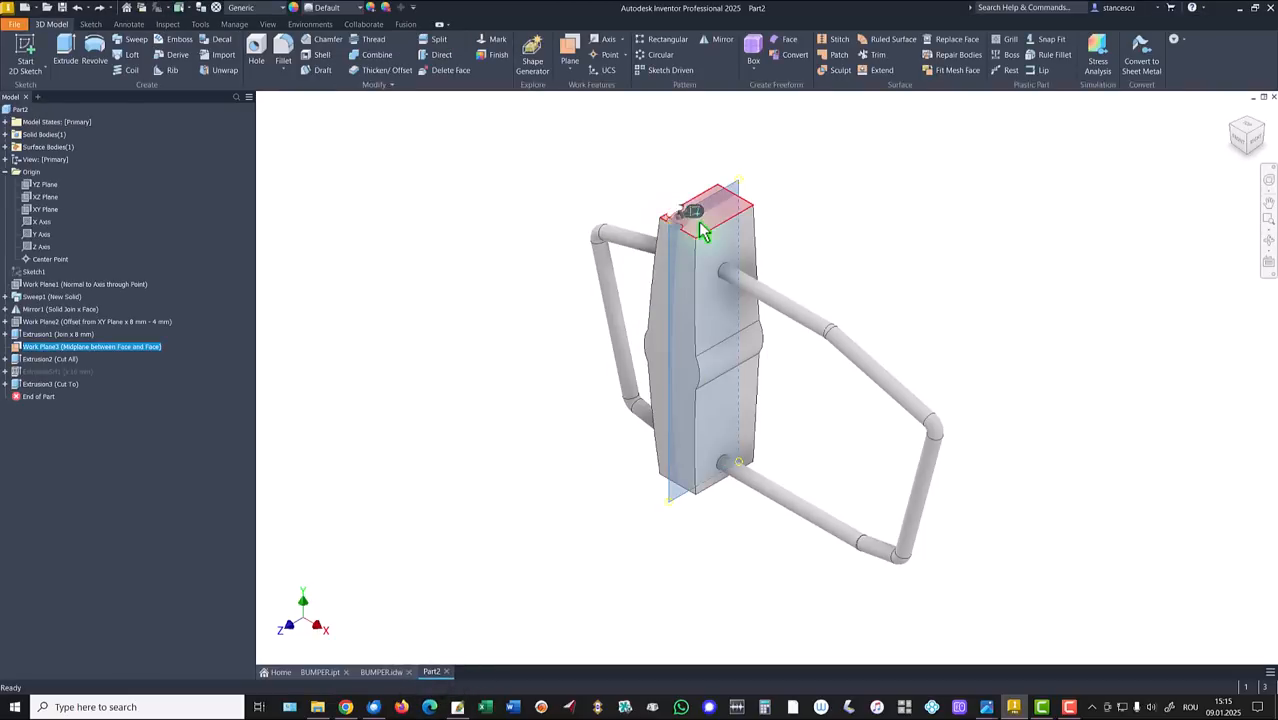
key(s)
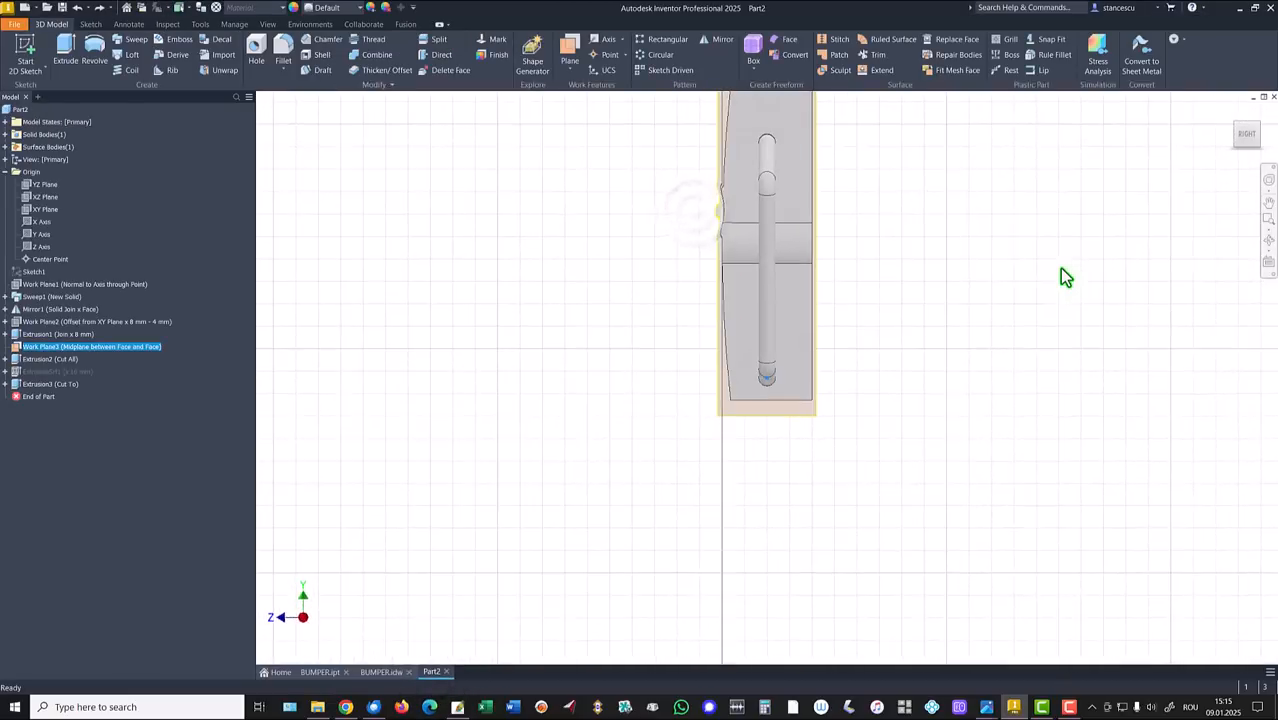
key(F7)
middle_drag(934, 290, 899, 479)
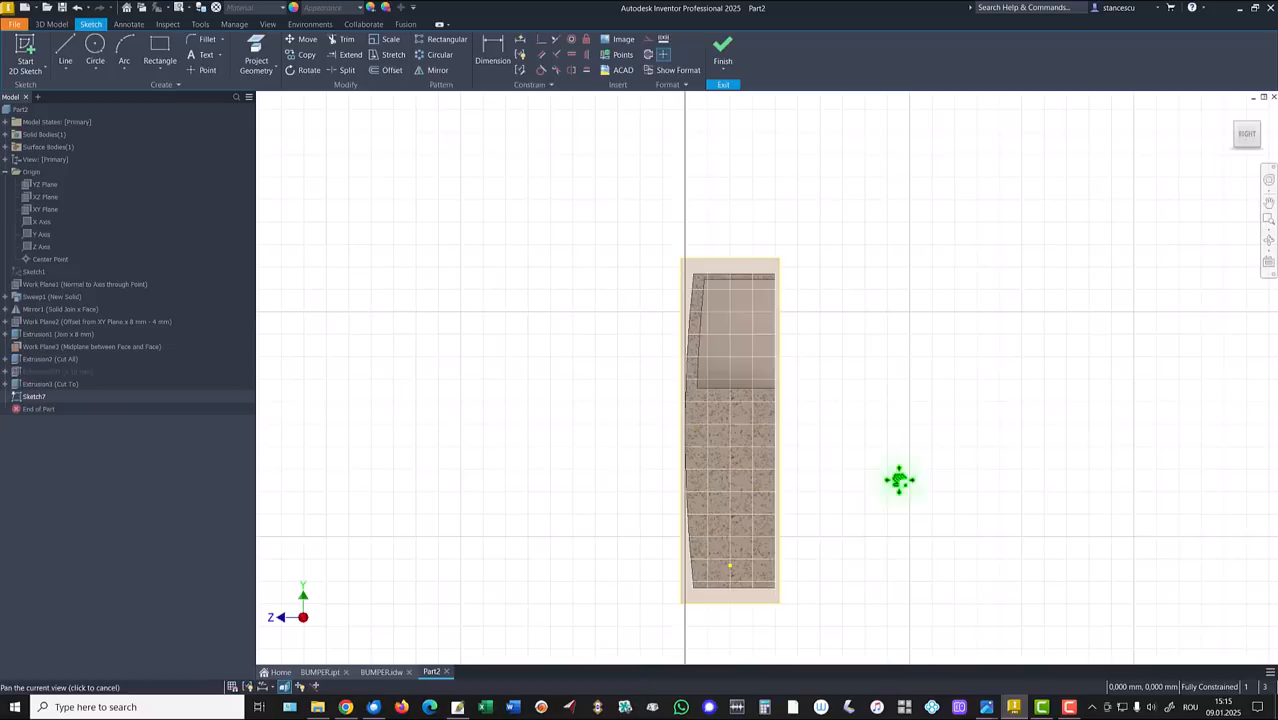
scroll(766, 328, up, 3)
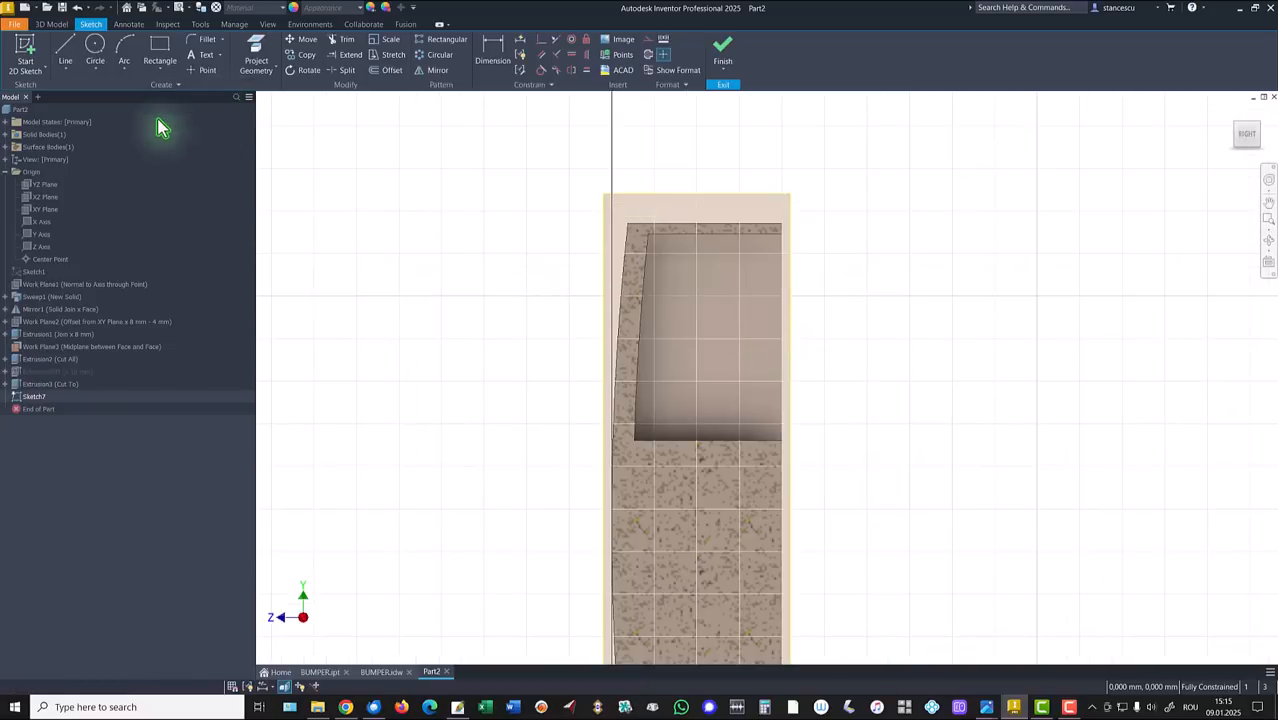
click(255, 55)
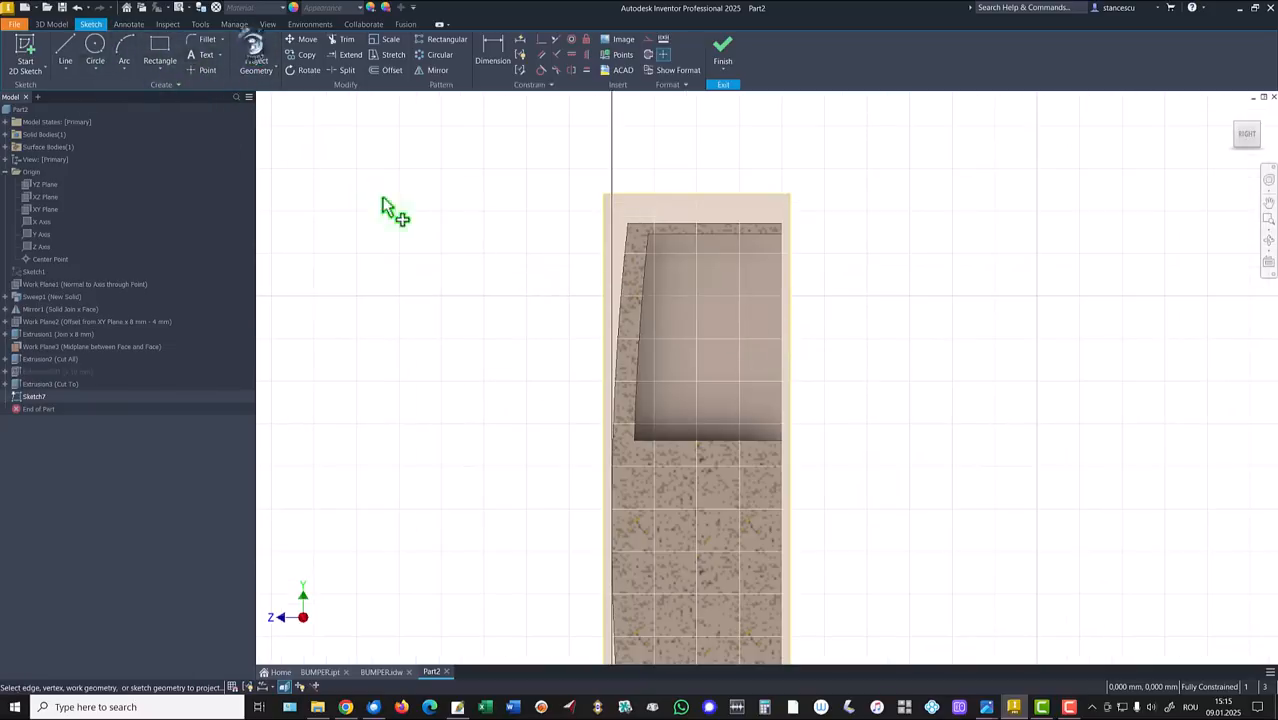
click(624, 270)
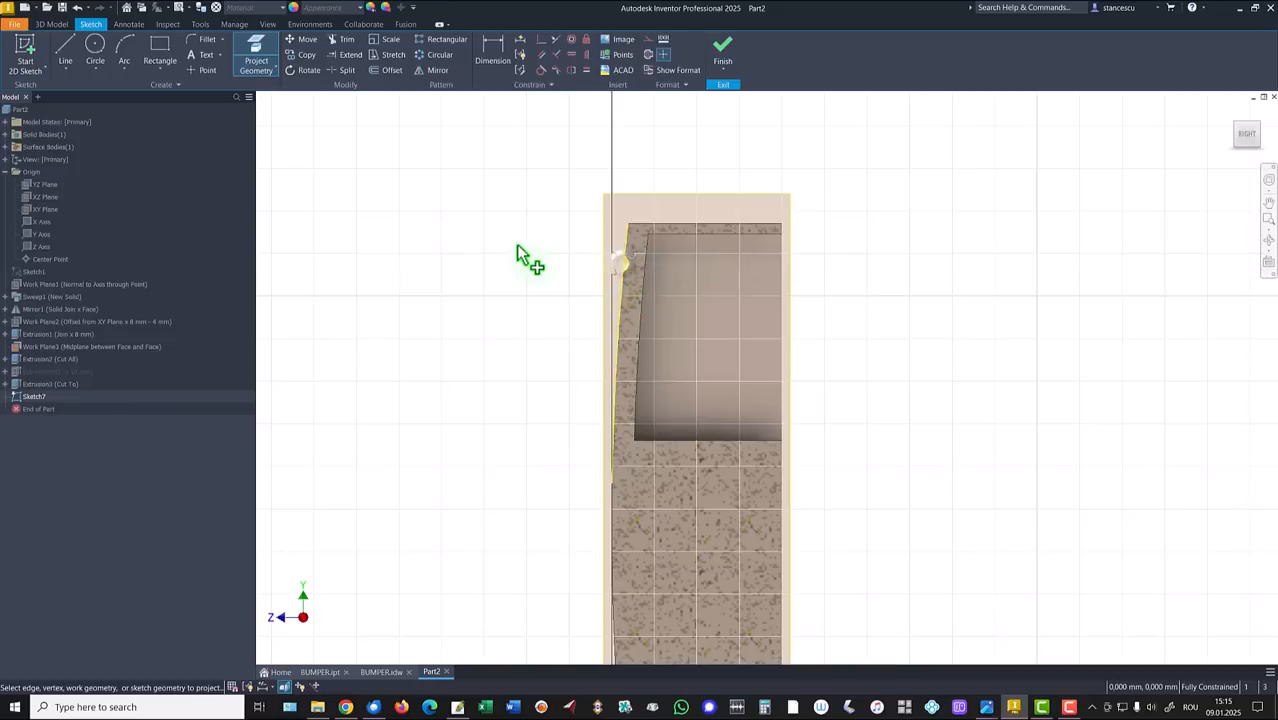
Draw a three-point arc from the post's top edge down behind the projected front edge, and make the two arcs concentric.
click(124, 52)
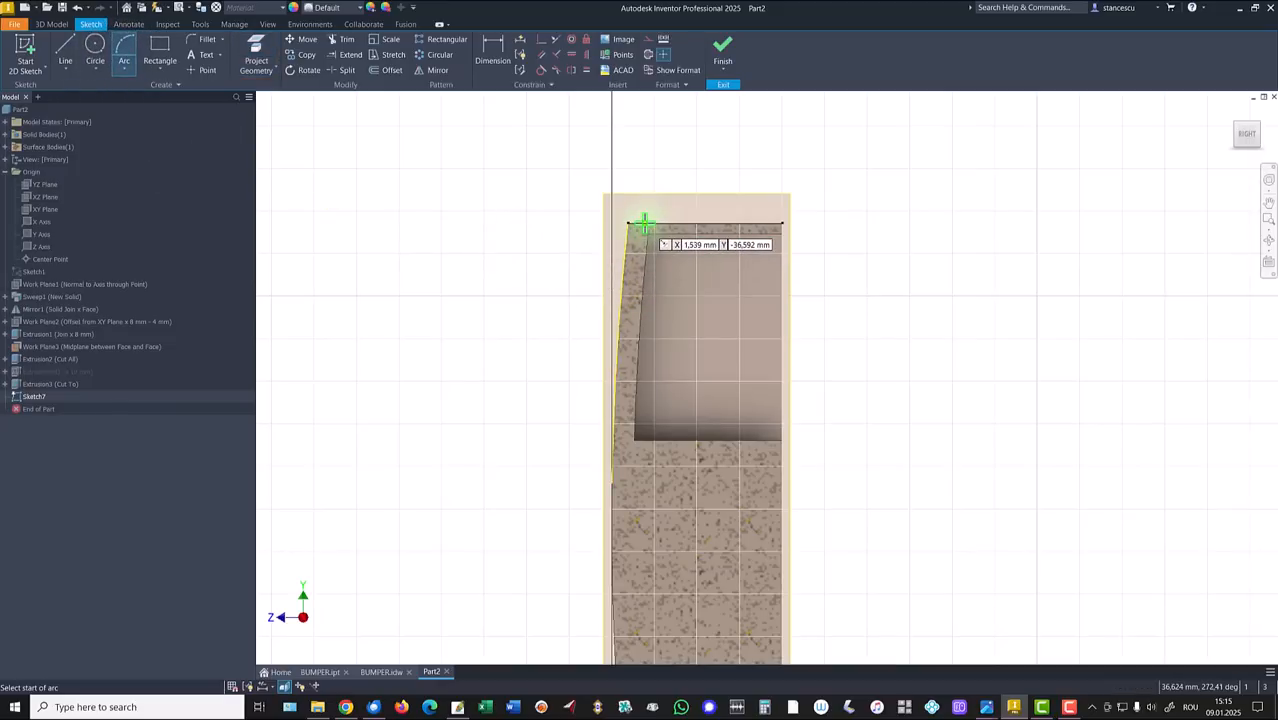
click(643, 222)
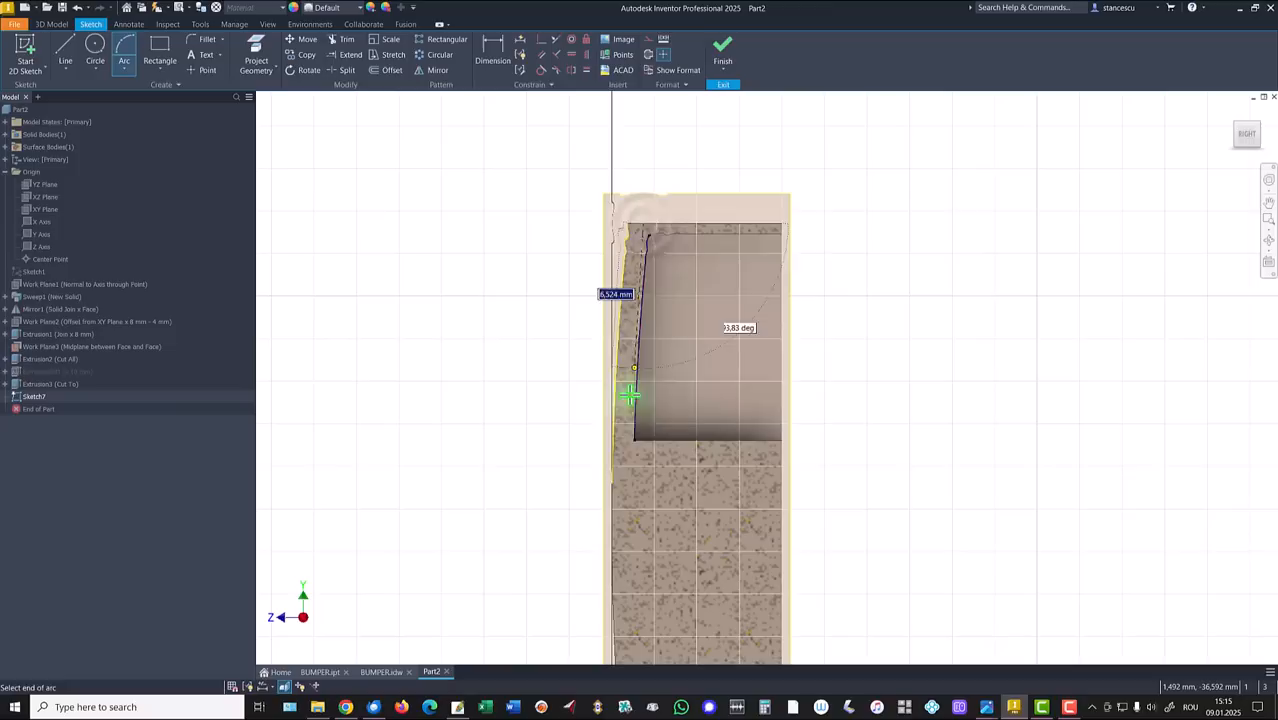
click(621, 501)
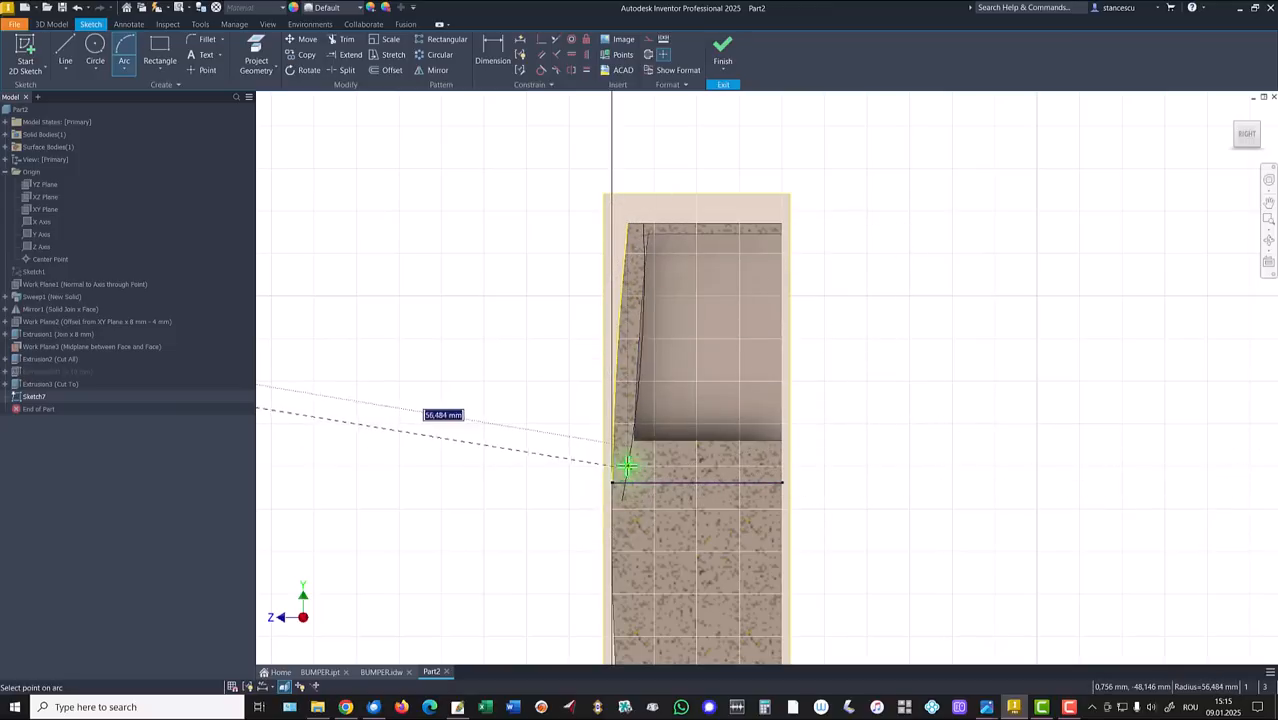
click(617, 437)
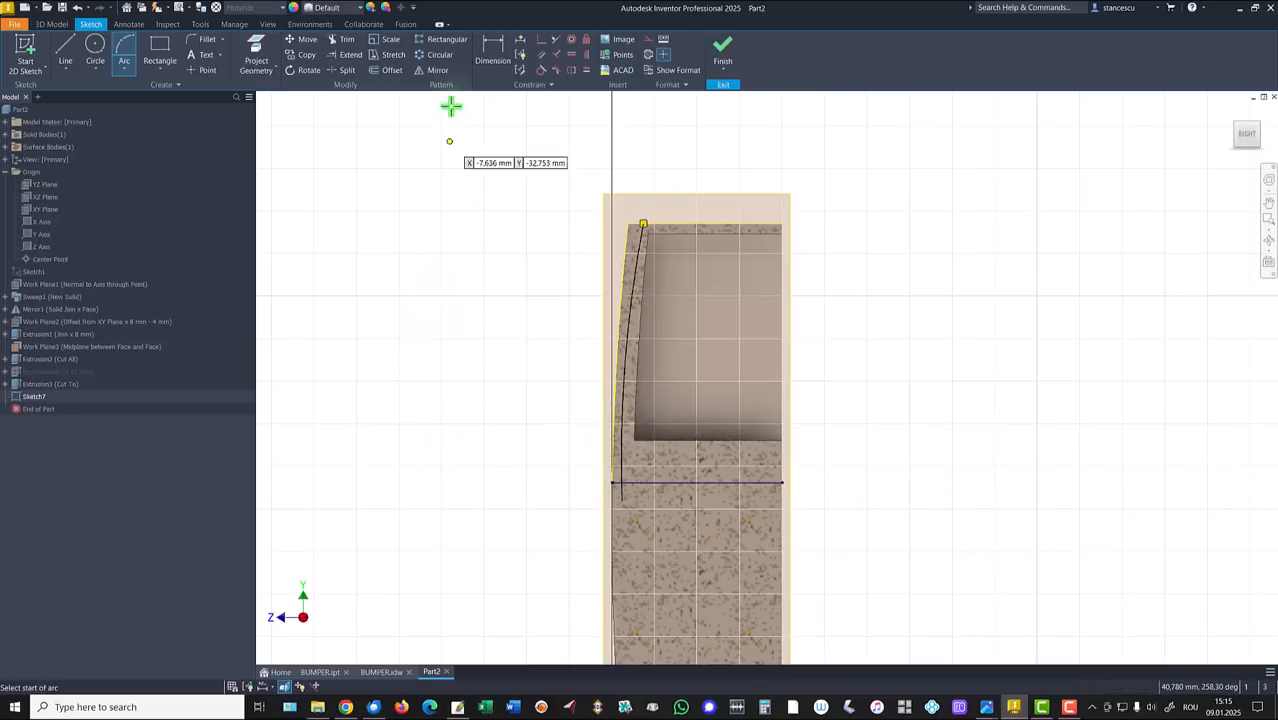
click(572, 41)
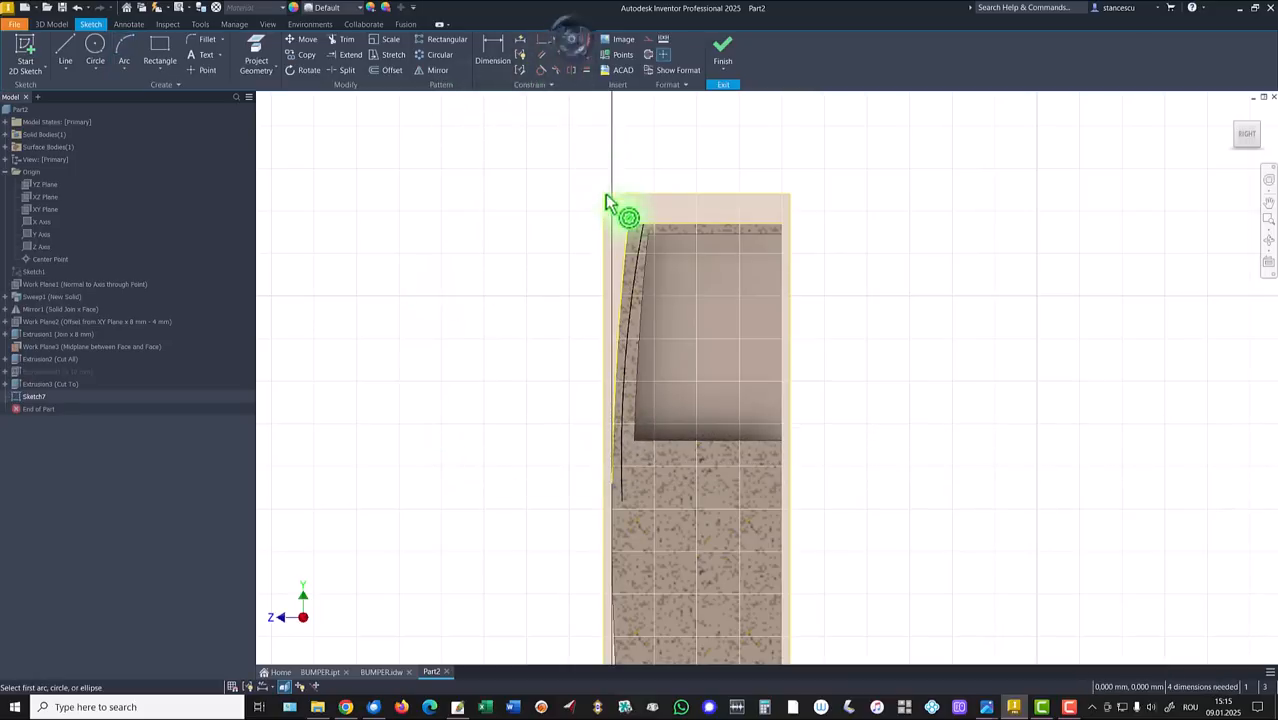
click(634, 270)
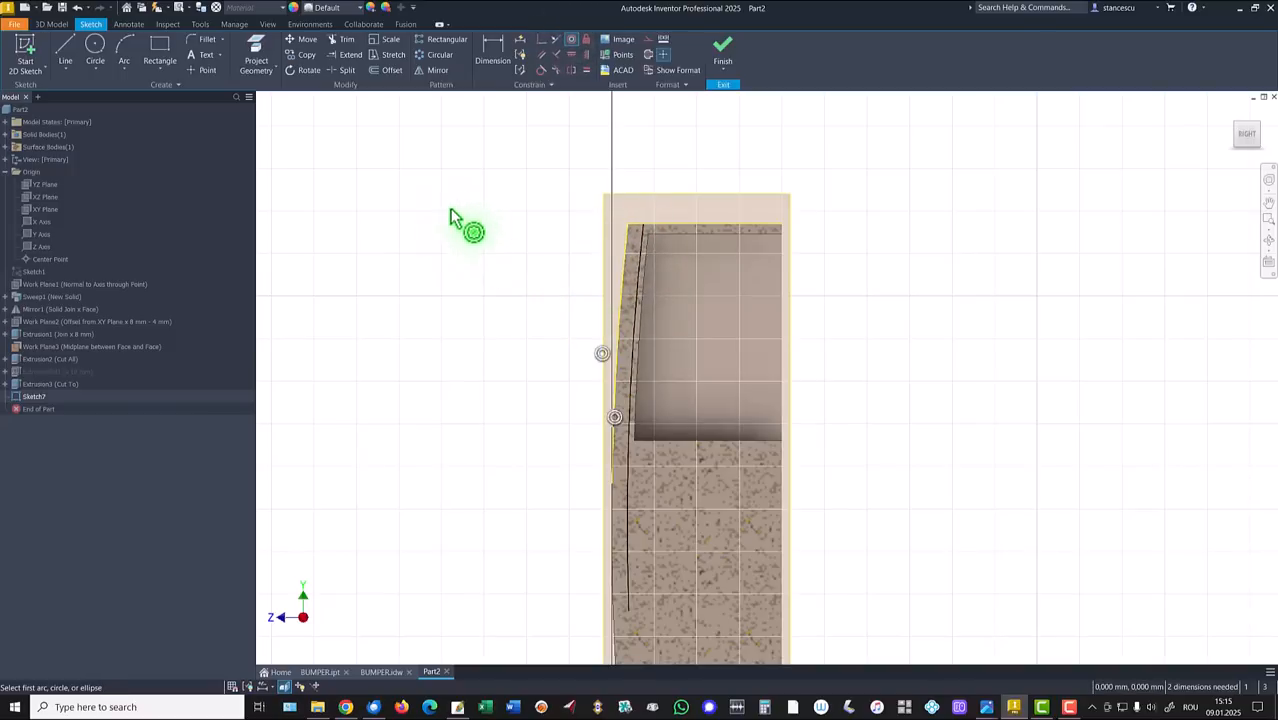
Draw a horizontal line about 0.73 mm long from the projected front edge to the inner arc.
click(63, 48)
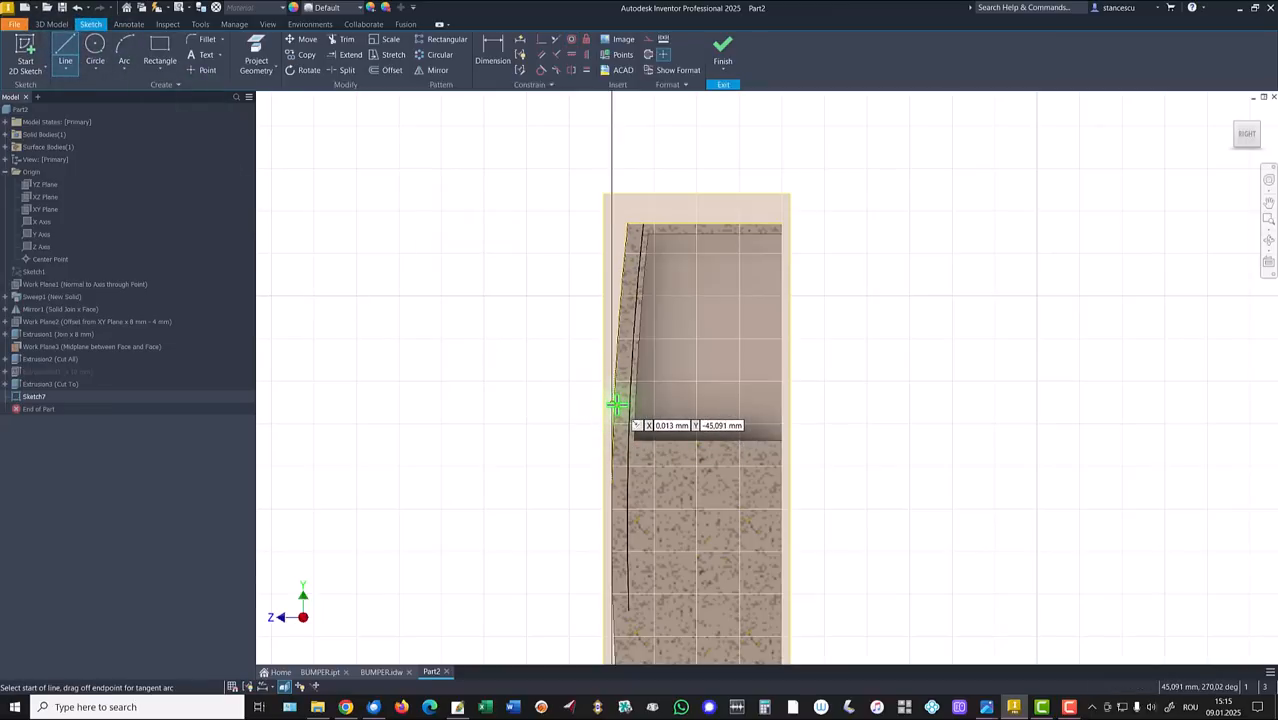
scroll(616, 403, up, 2)
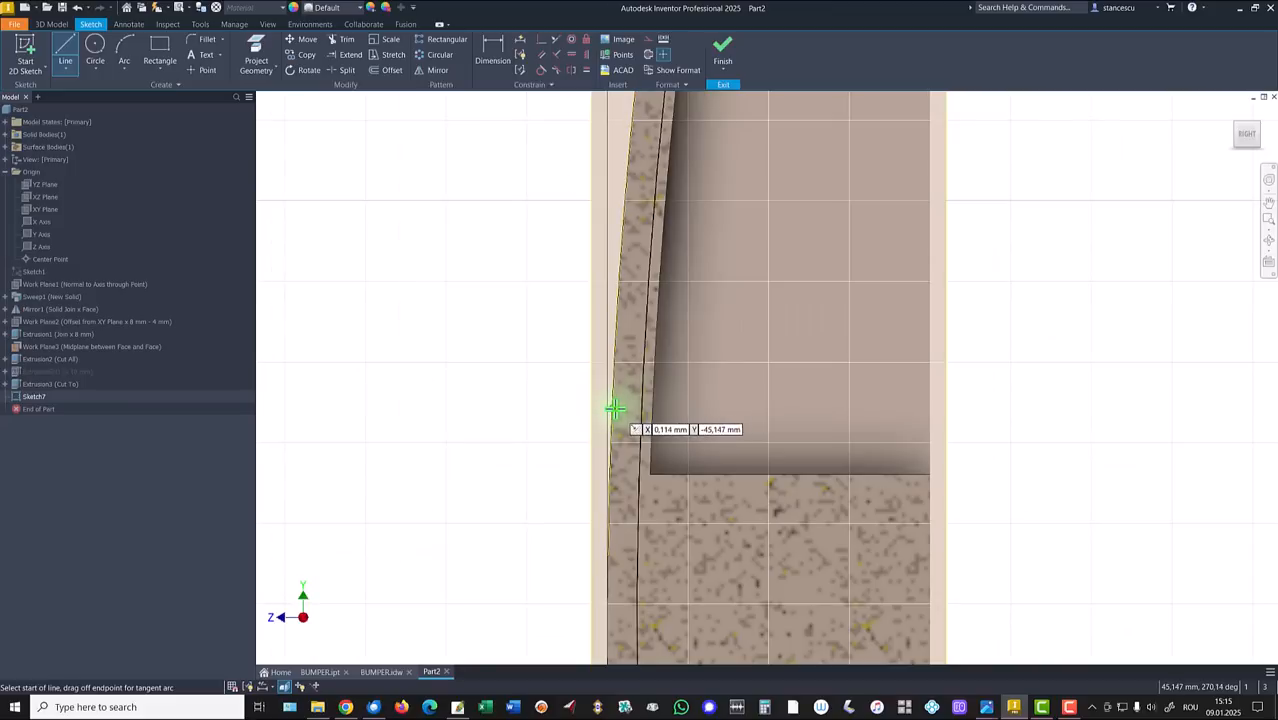
click(614, 406)
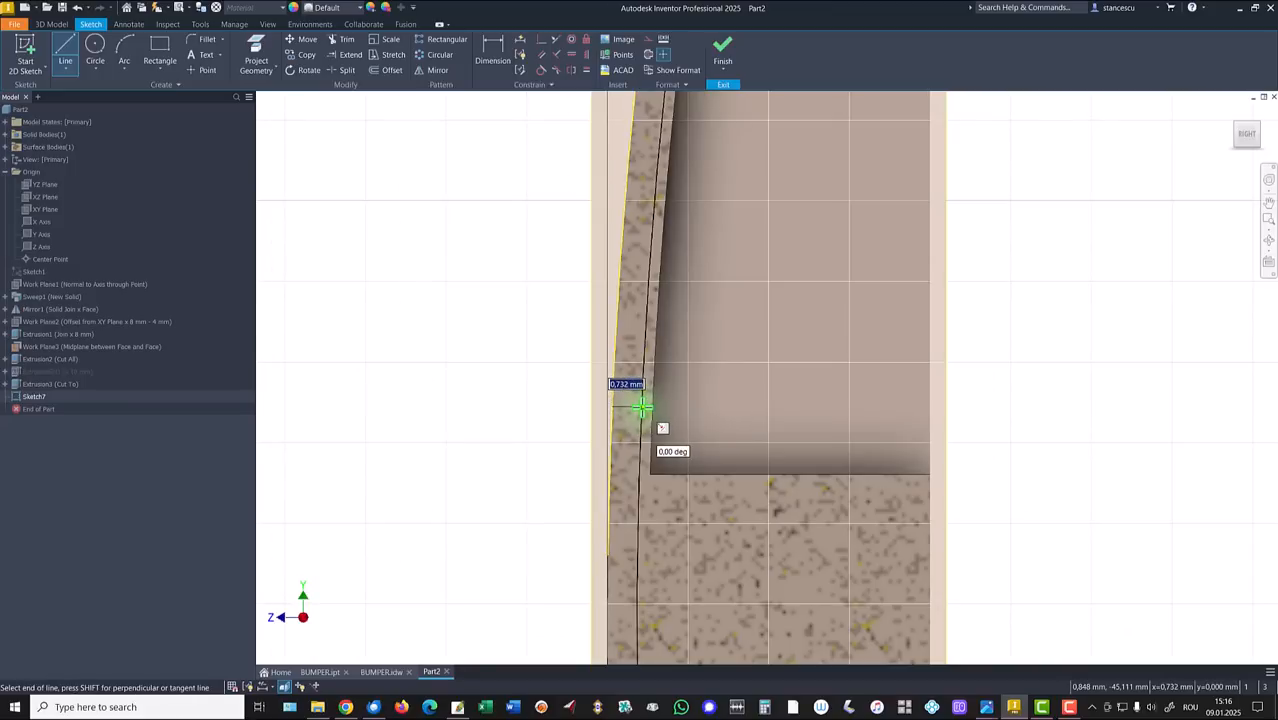
click(642, 407)
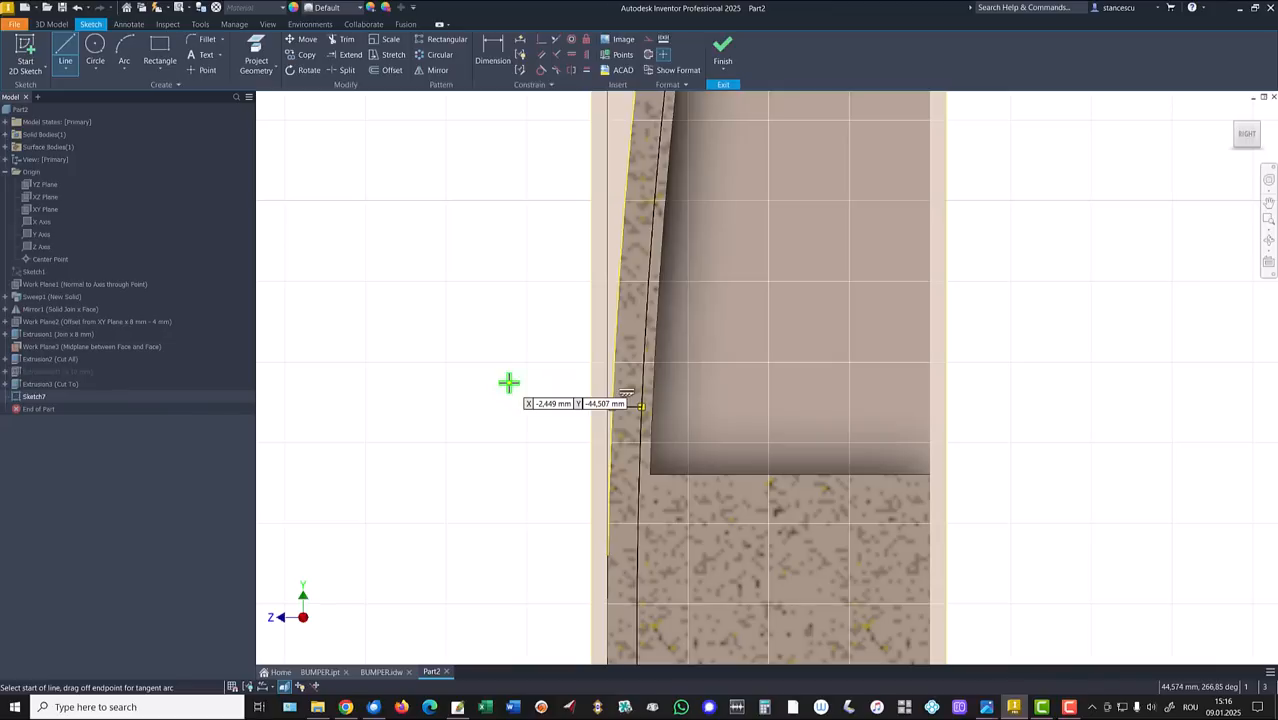
key(Escape)
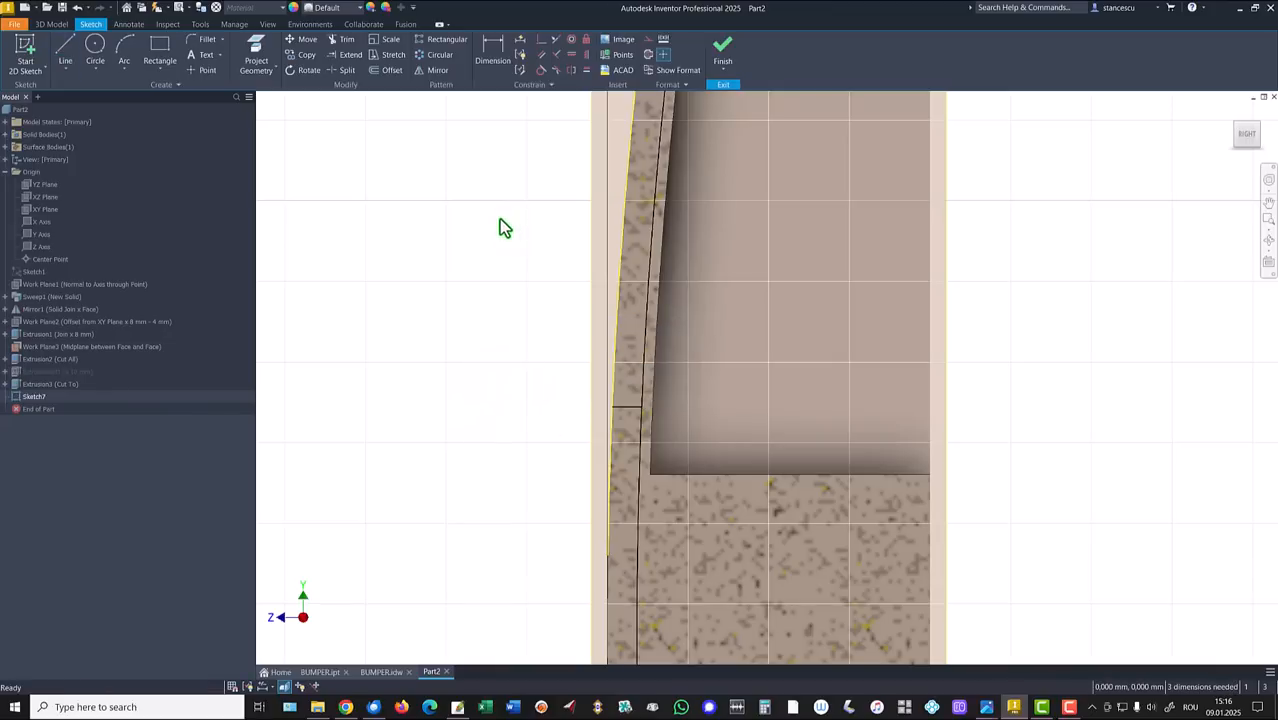
Dimension the short horizontal line 3+2 mm below the post's top edge.
scroll(505, 330, down, 2)
scroll(450, 120, down, 1)
click(492, 50)
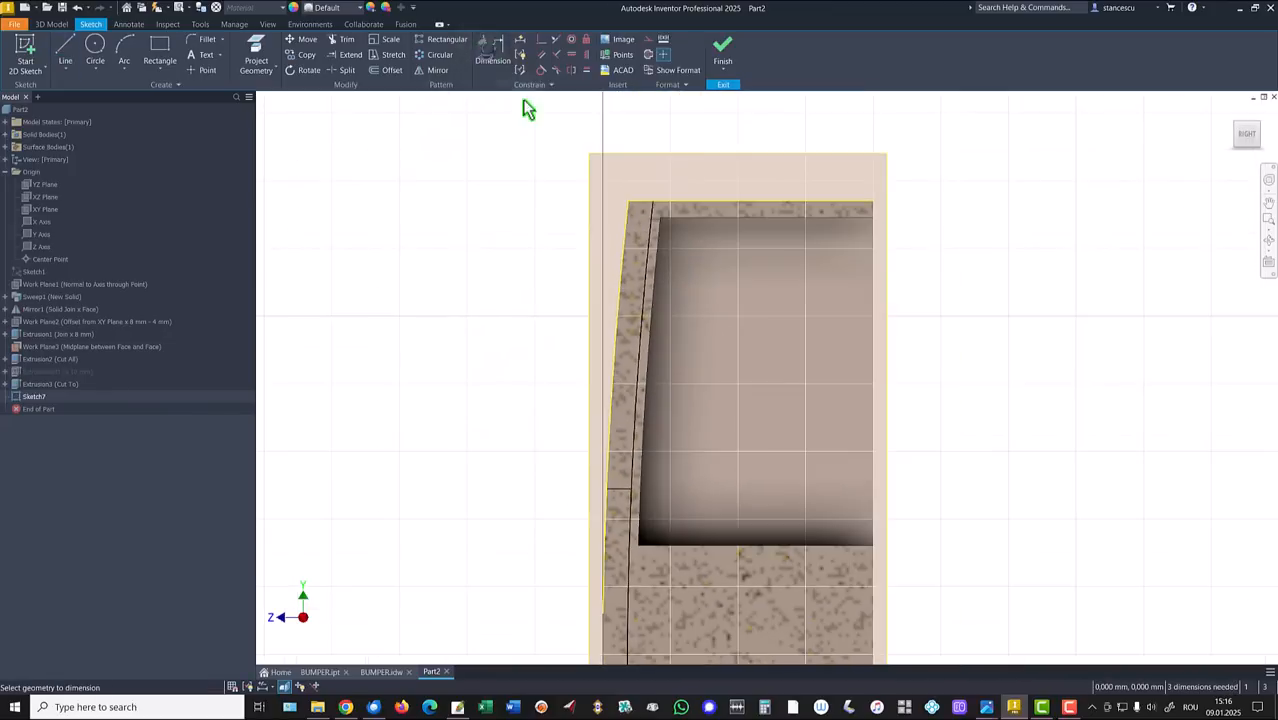
click(641, 210)
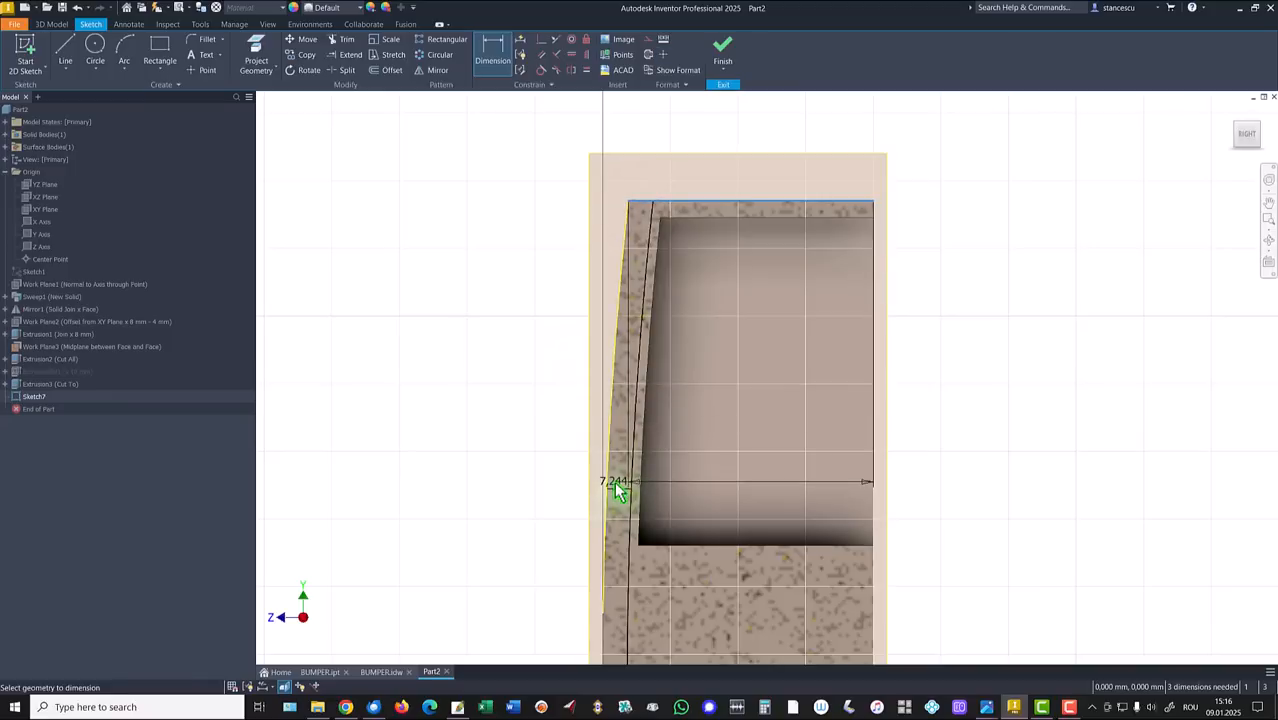
click(611, 486)
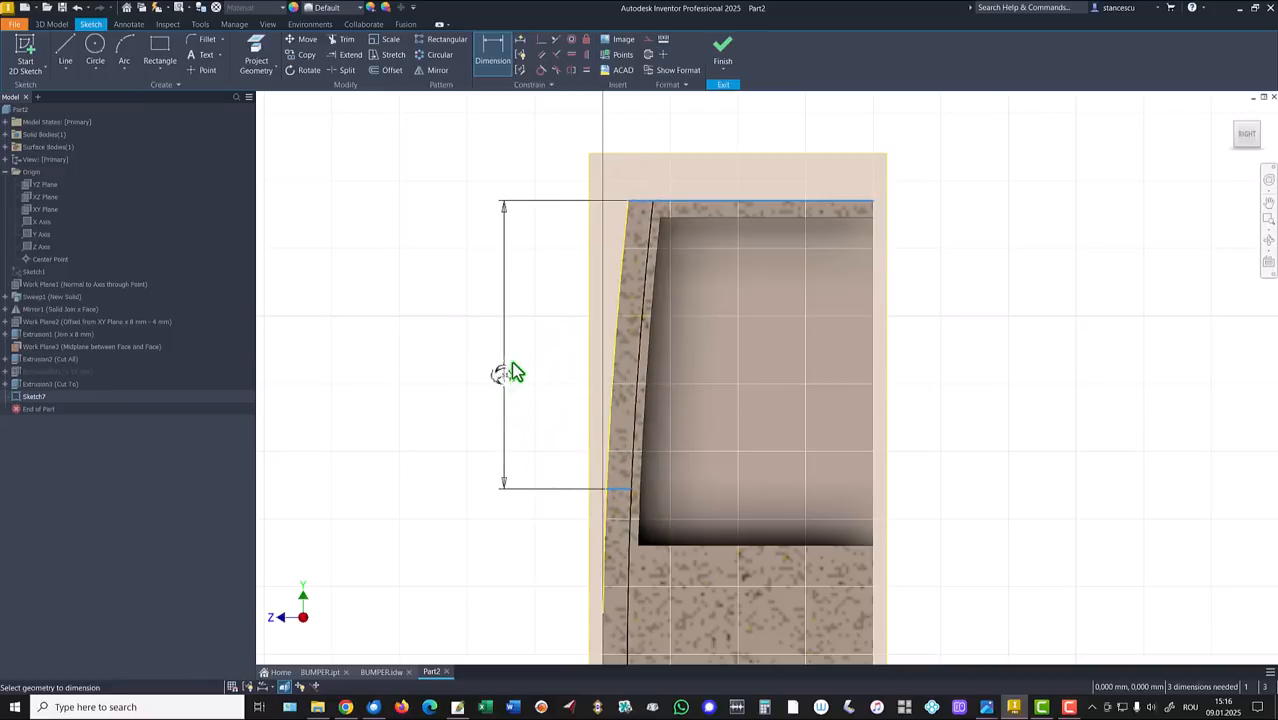
click(512, 364)
text(3)
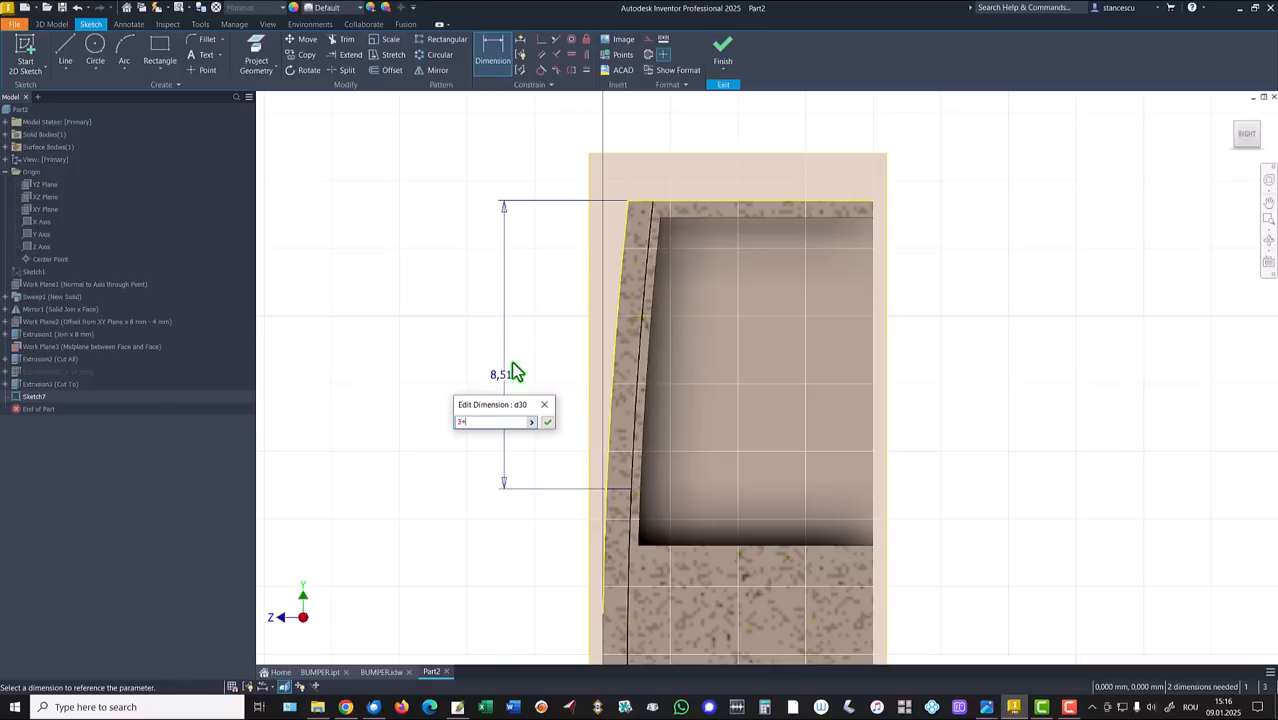
text(+2)
key(Return)
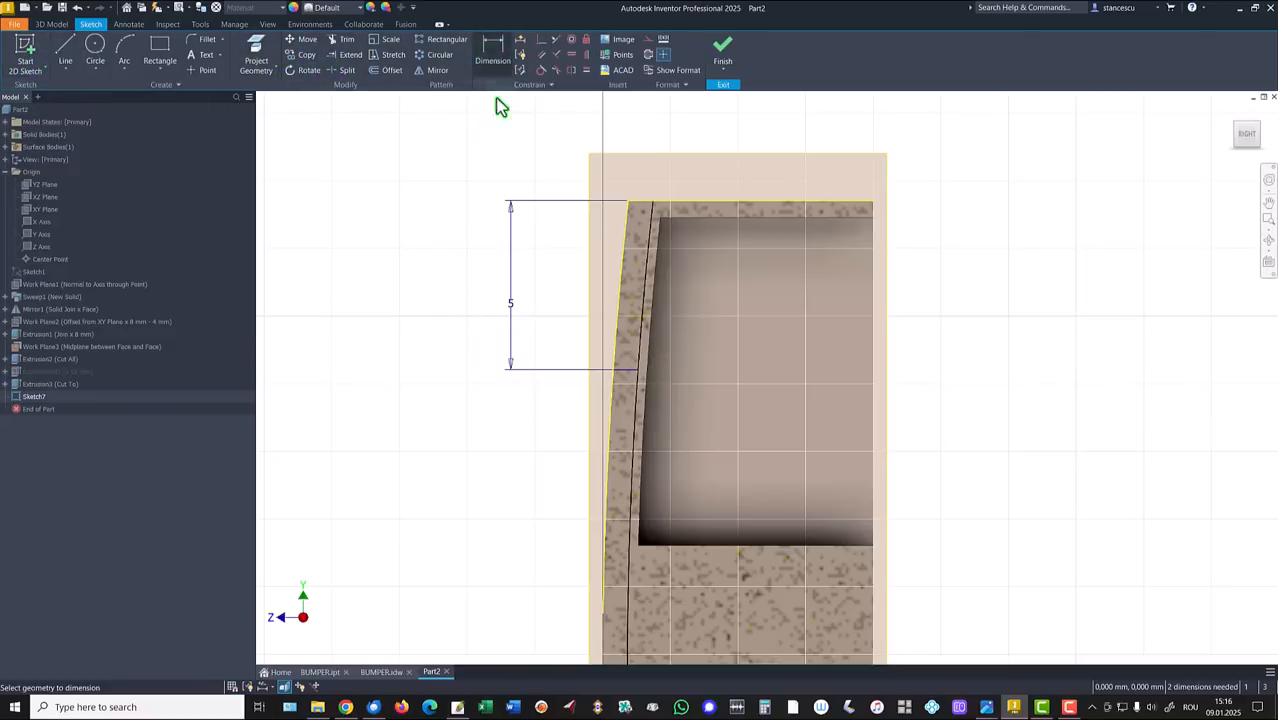
Dimension the gap between the projected front edge and the inner arc as 0.2 mm, and finish the sketch.
scroll(625, 275, up, 3)
click(623, 280)
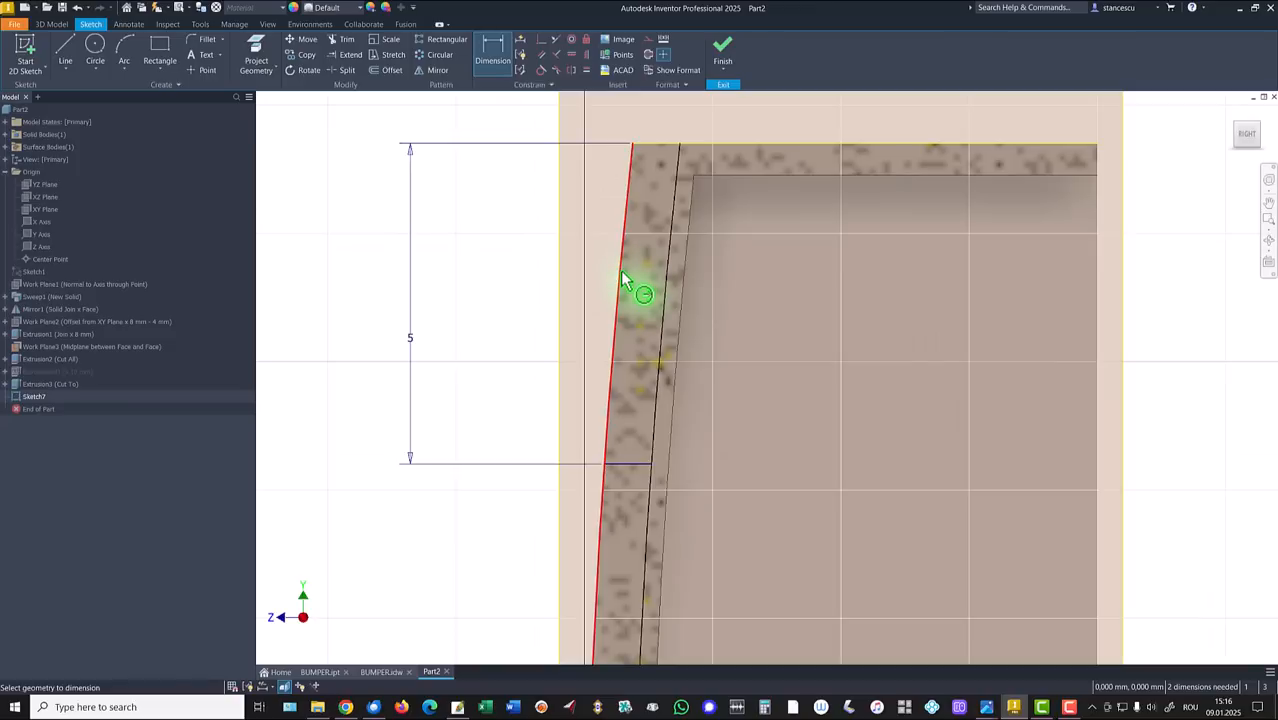
click(672, 289)
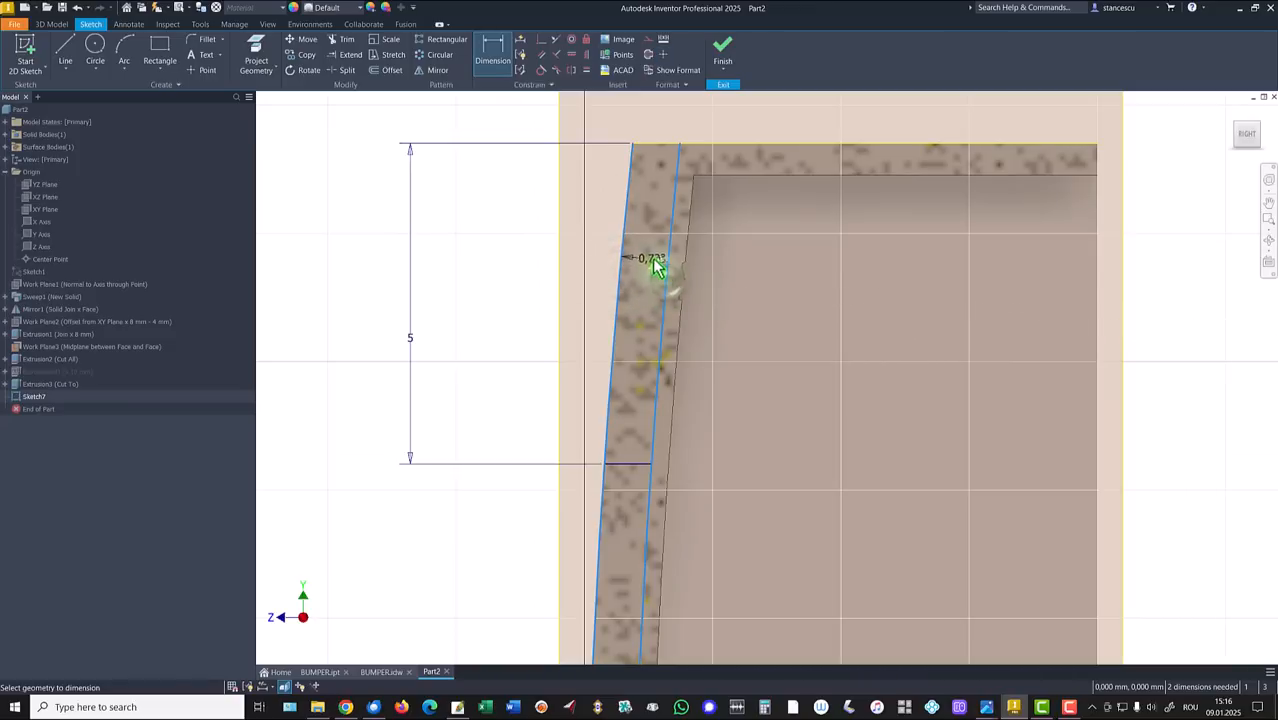
click(651, 263)
text(0,2)
key(Return)
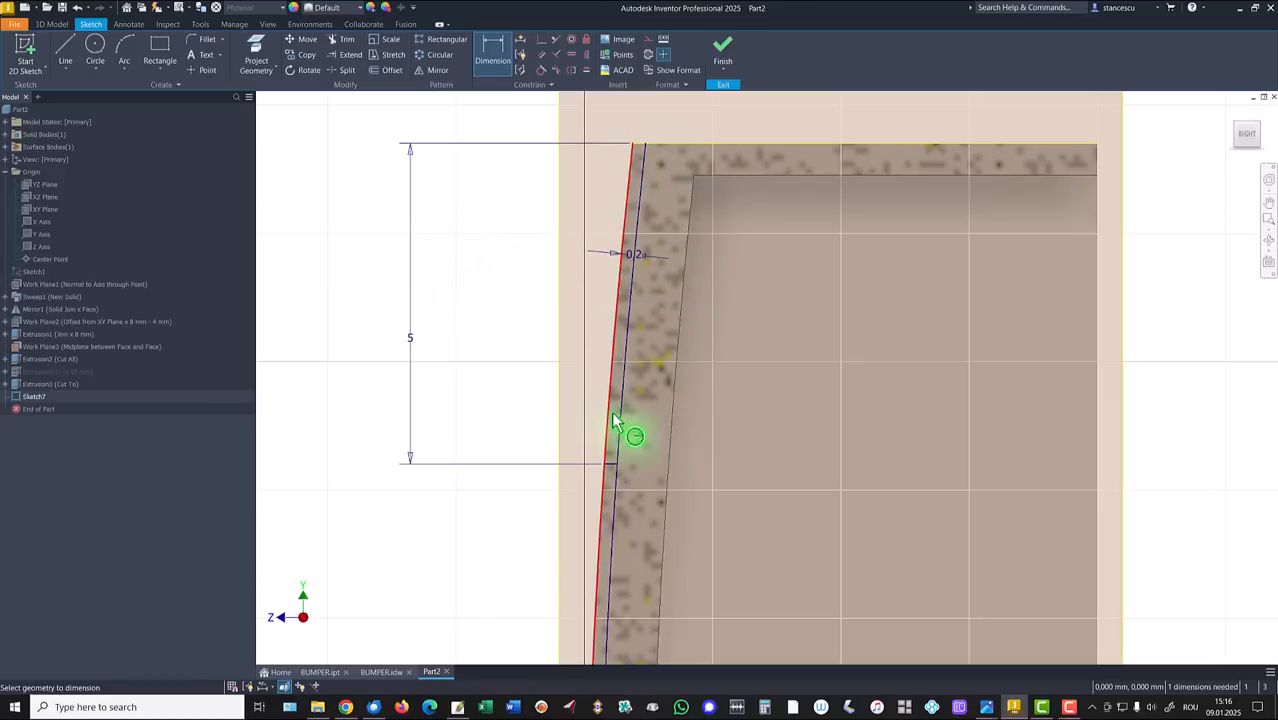
click(722, 45)
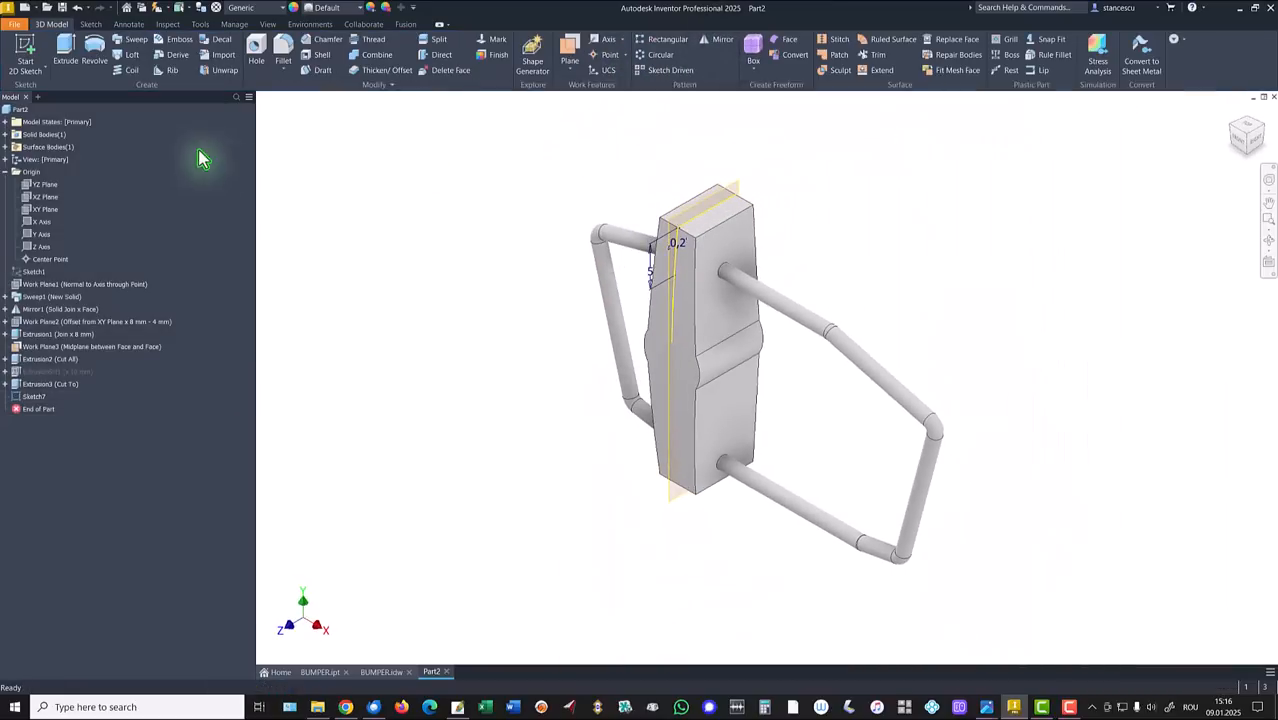
Extrude the thin recess profile as a symmetric cut with a total distance of 4 mm through the post's upper front face.
click(67, 50)
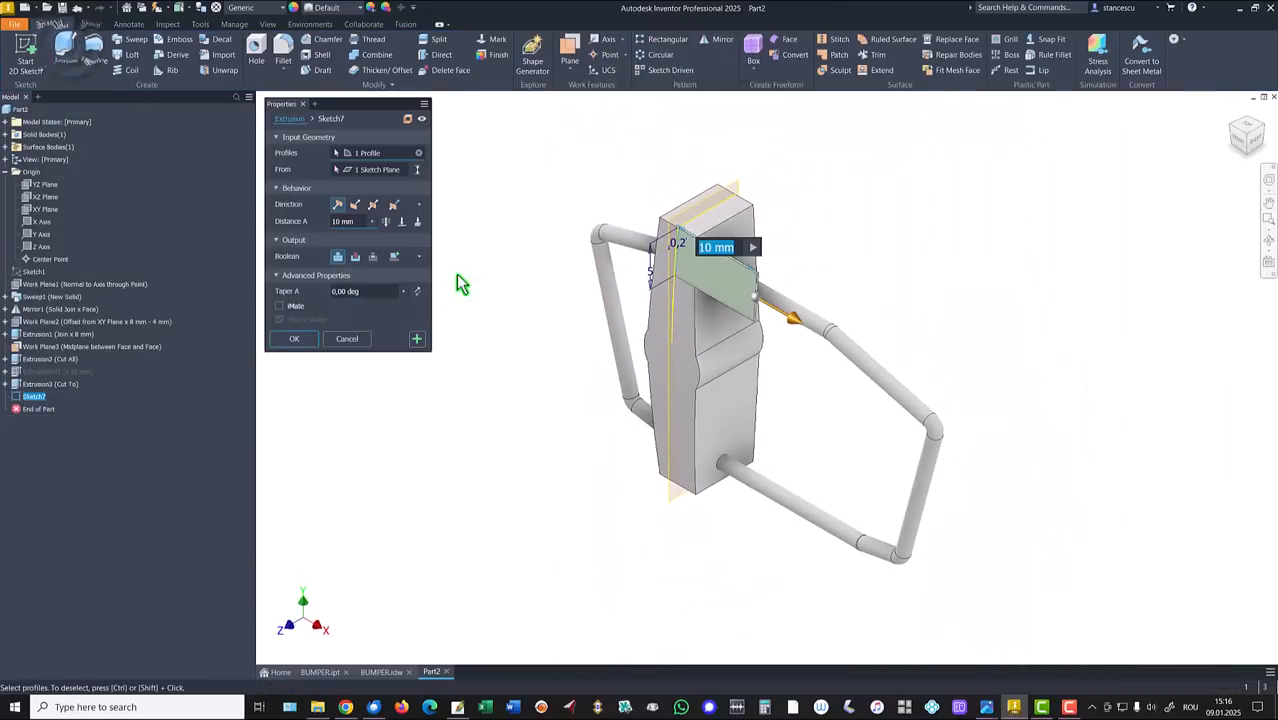
scroll(471, 274, up, 3)
middle_drag(575, 301, 522, 314)
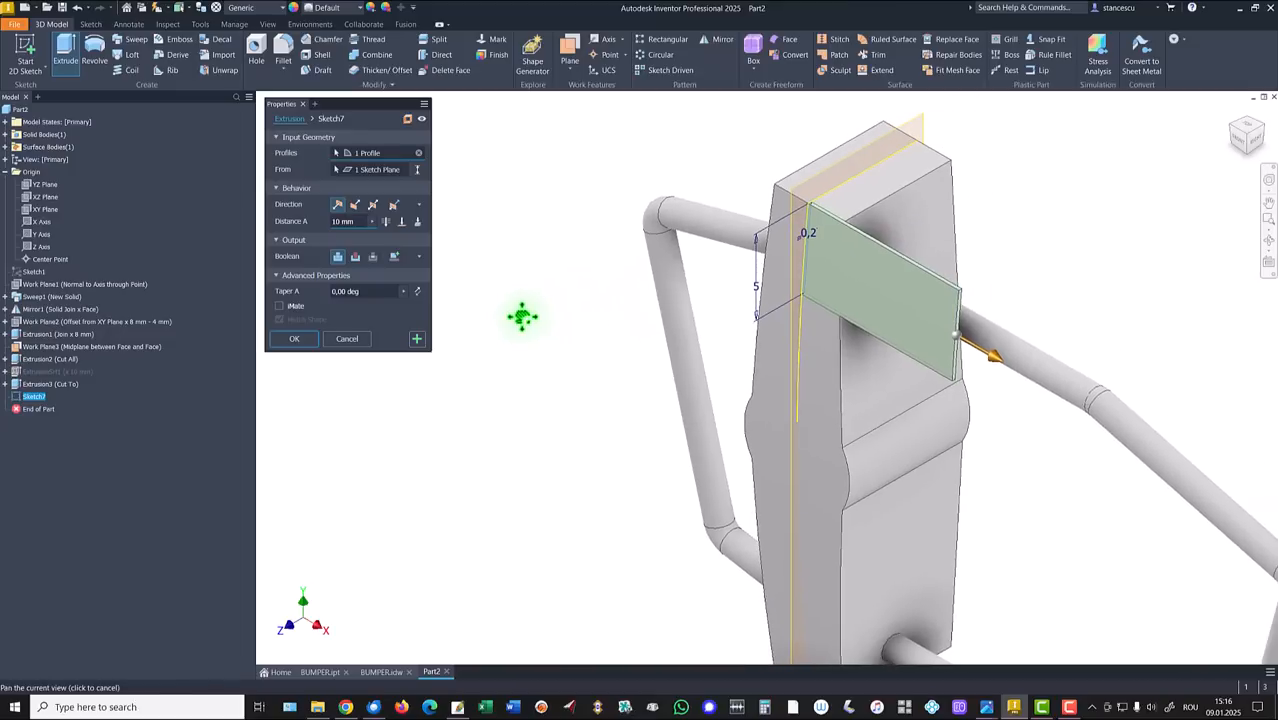
click(375, 210)
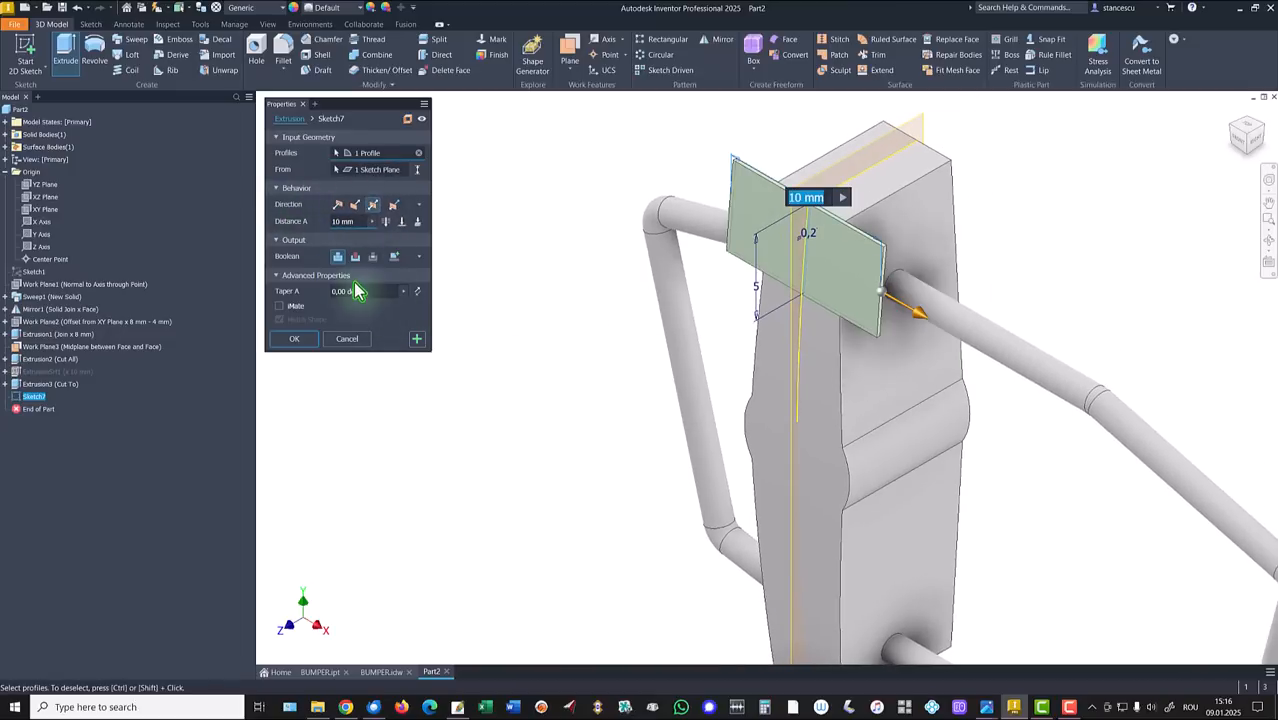
click(355, 257)
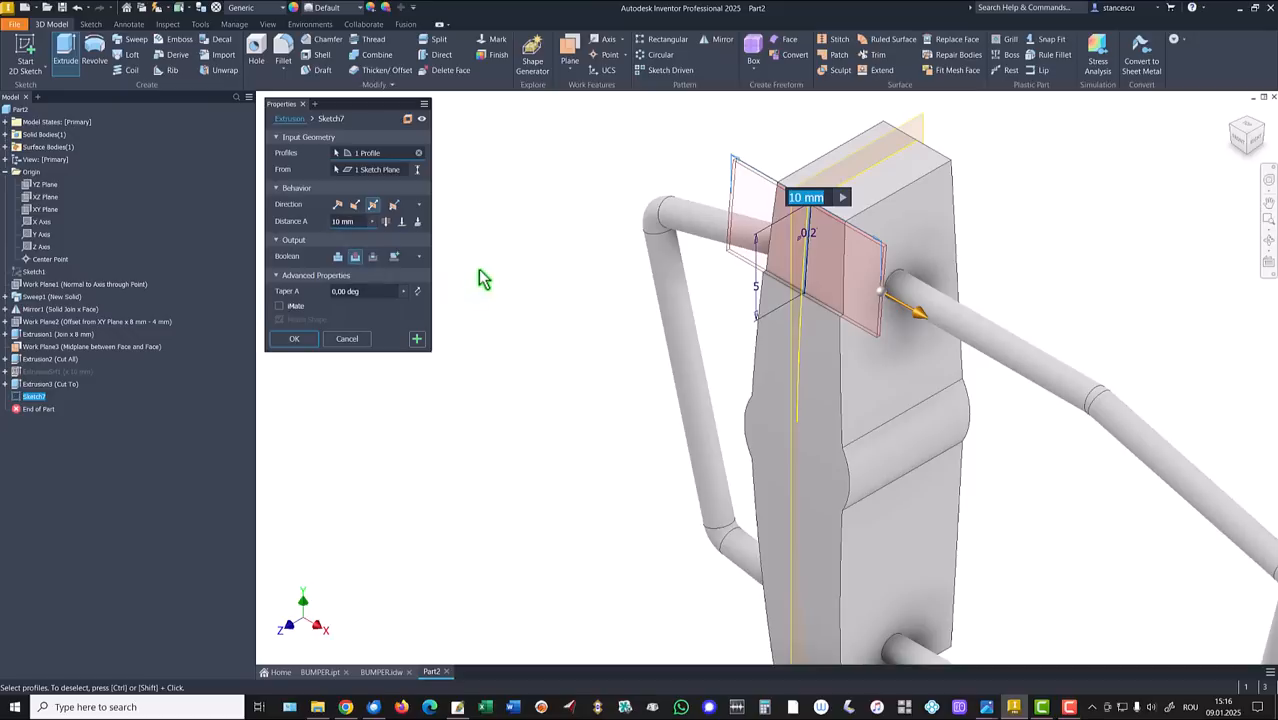
click(350, 221)
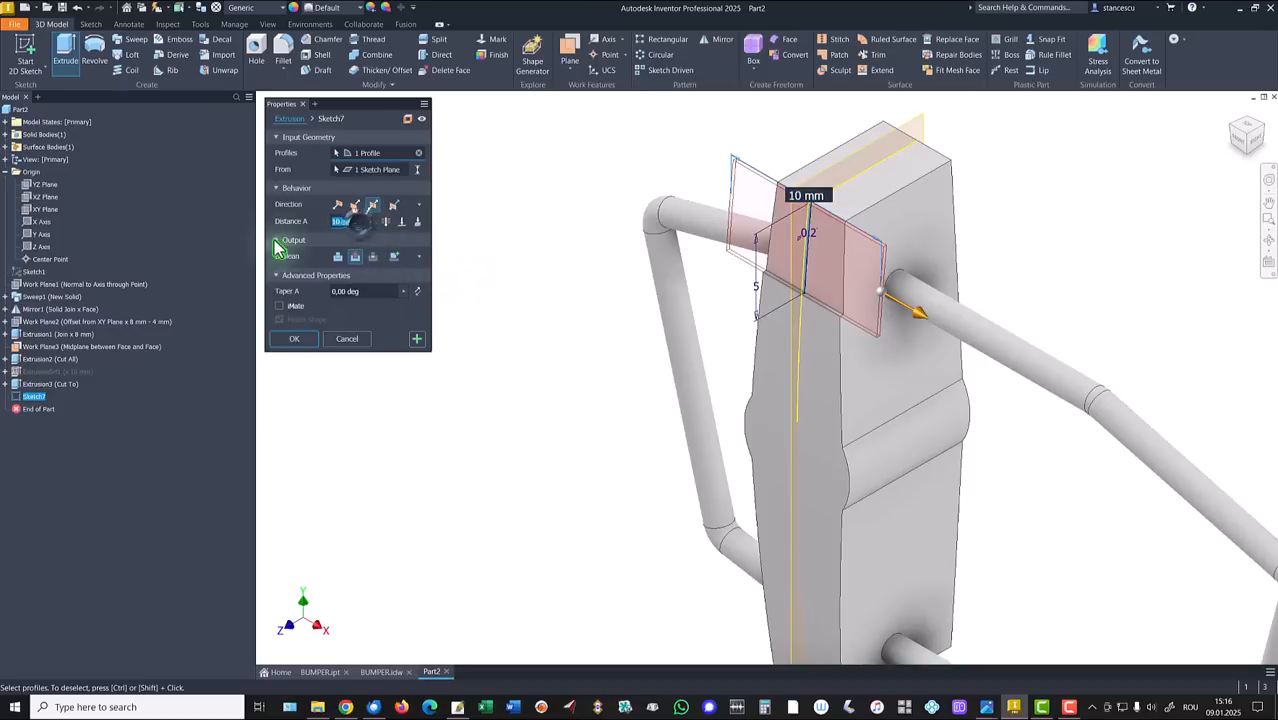
text(4)
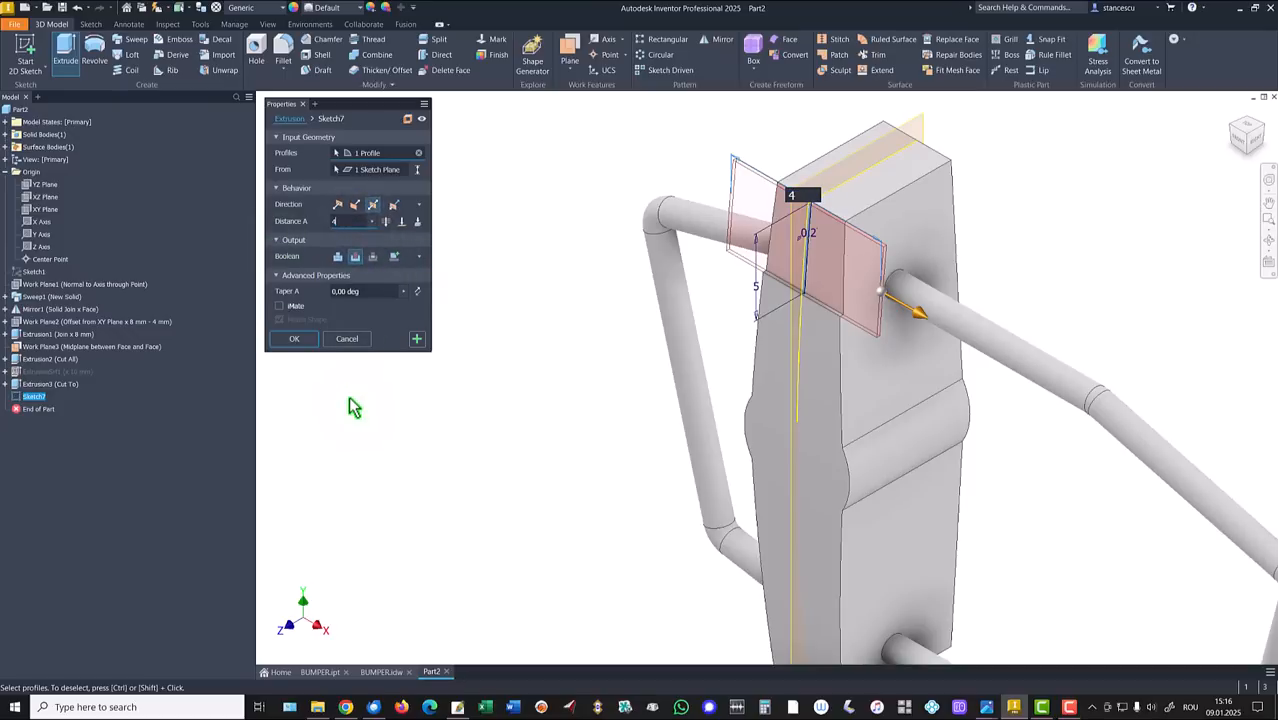
click(308, 339)
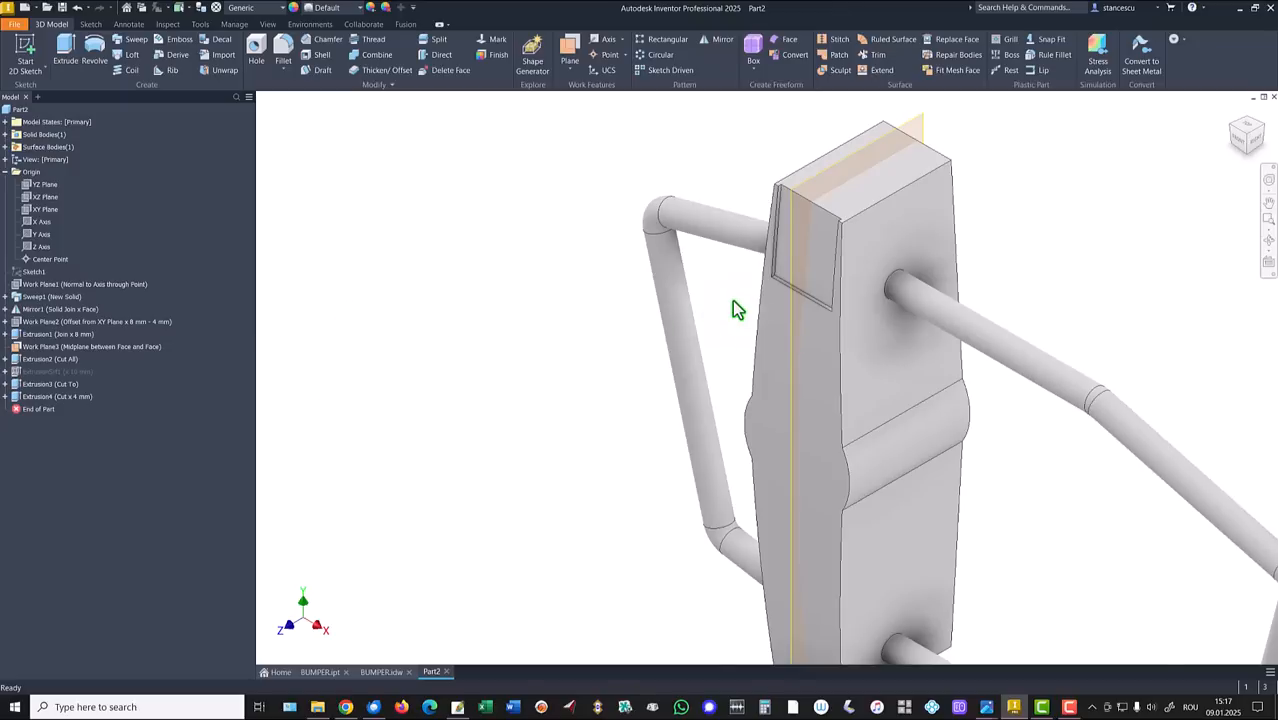
Start a constant-radius fillet on the short lower corner edge of the shallow recess in the post's upper front face.
scroll(733, 302, up, 3)
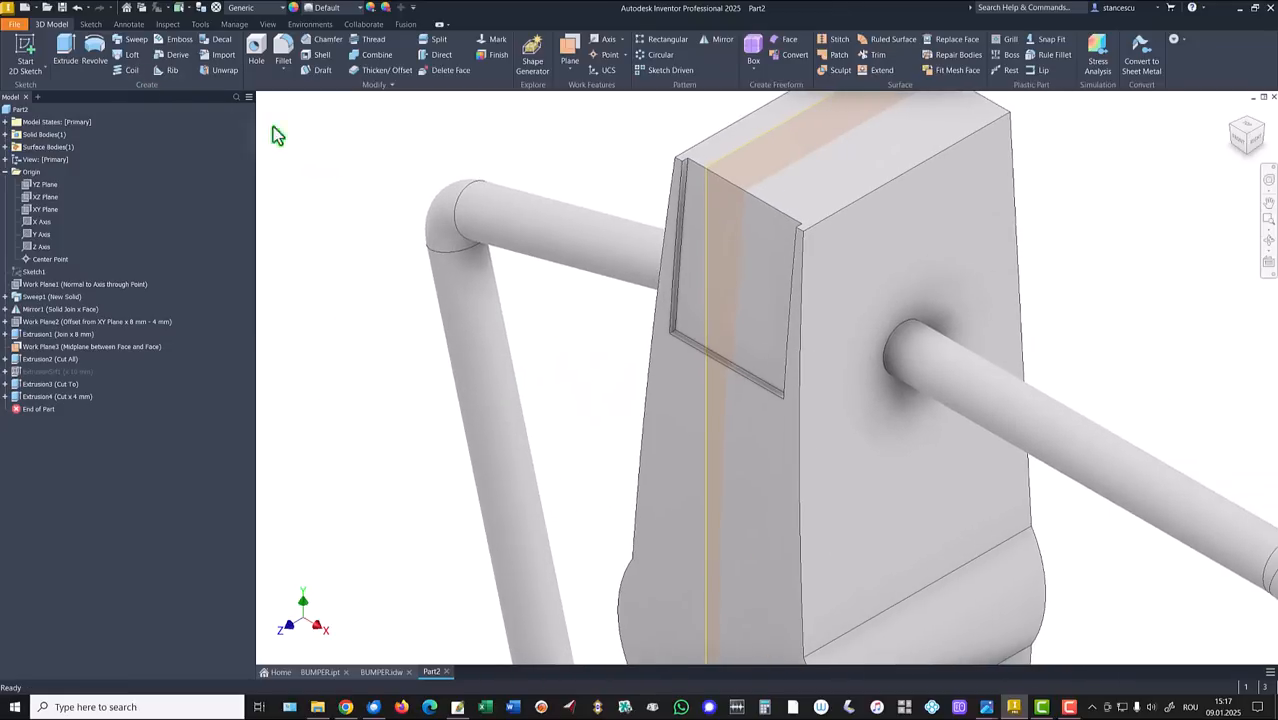
scroll(690, 325, up, 3)
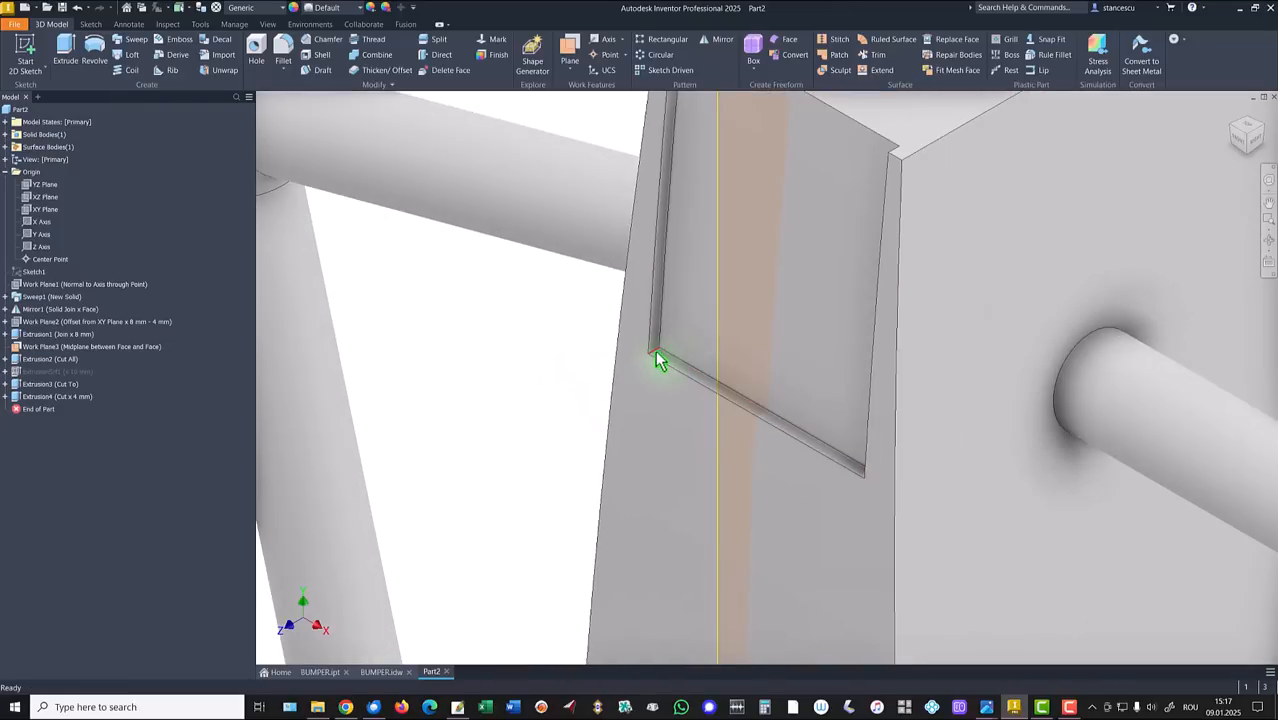
click(657, 360)
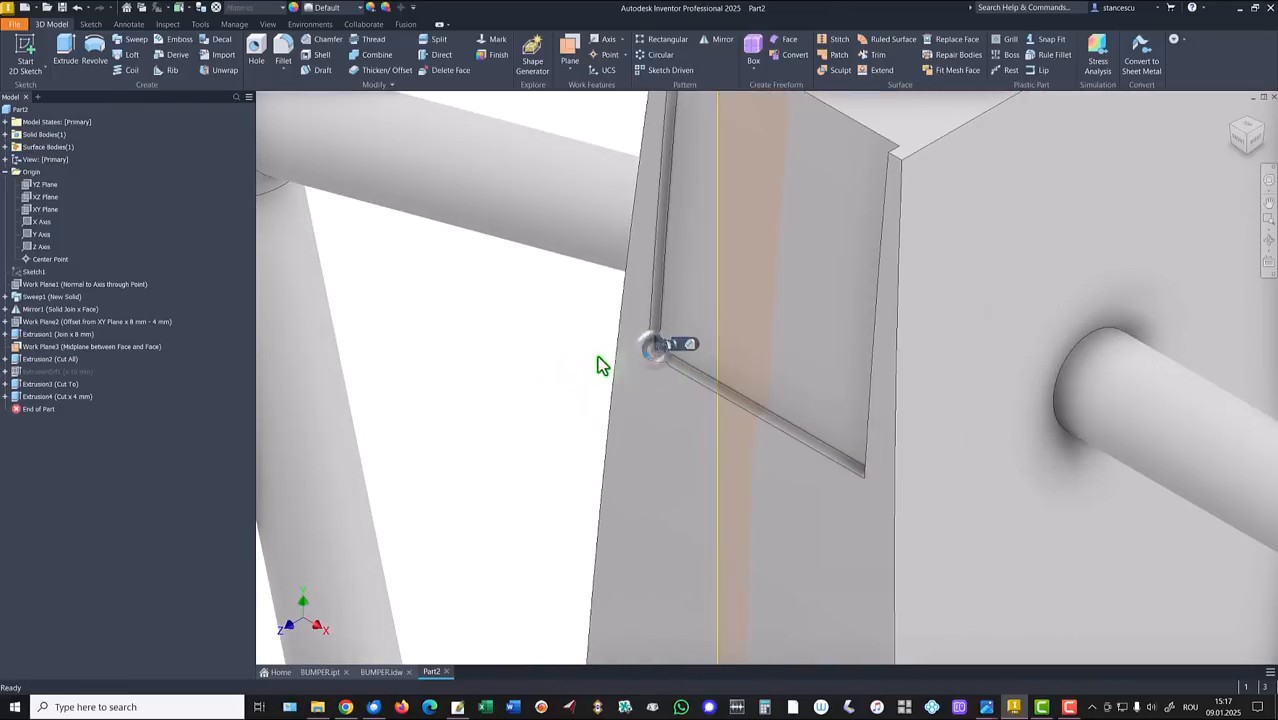
click(670, 345)
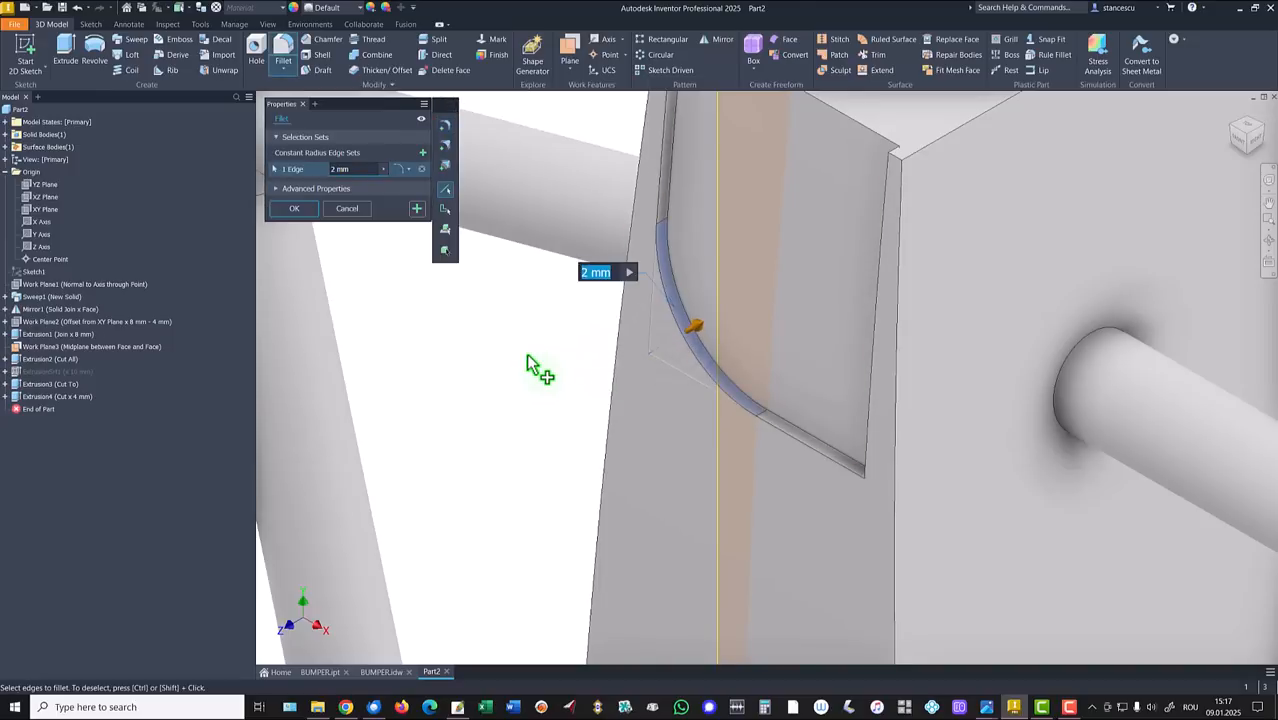
shift+middle_drag(531, 365, 1128, 395)
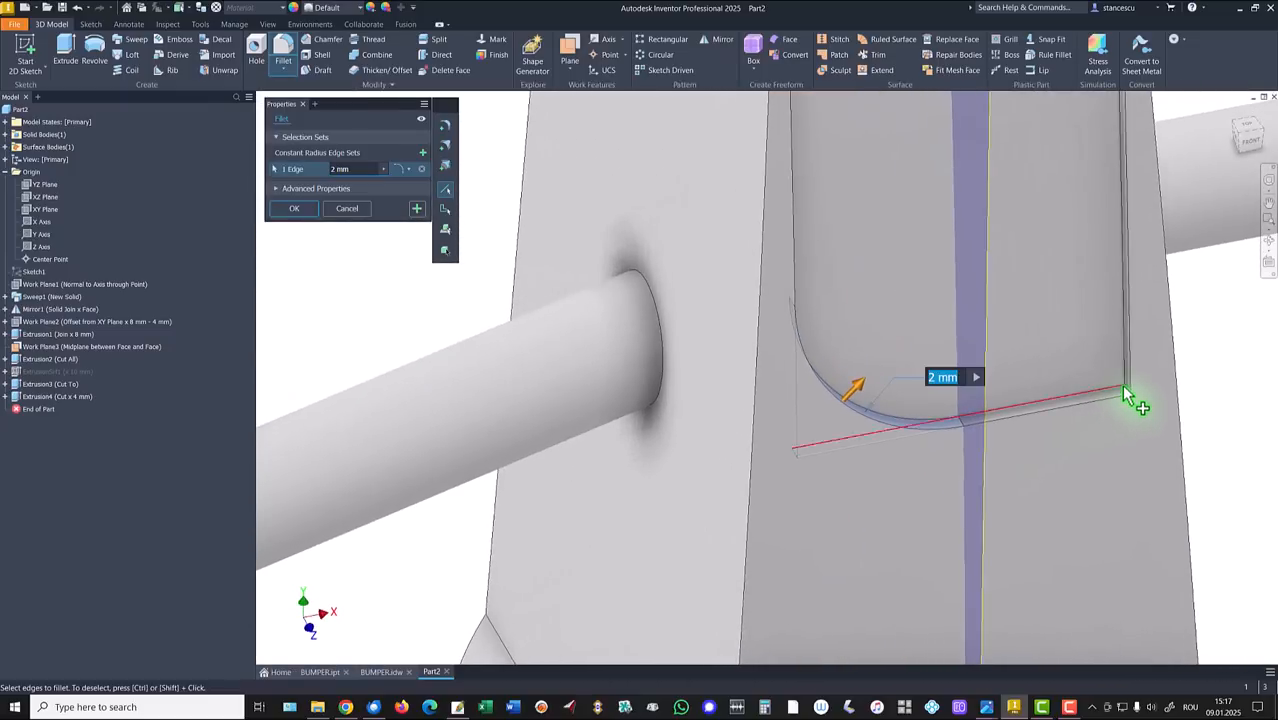
Fillet the two lower corner edges of the shallow recess at the block's upper end with a 2 mm radius.
click(1128, 395)
shift+middle_drag(699, 451, 430, 290)
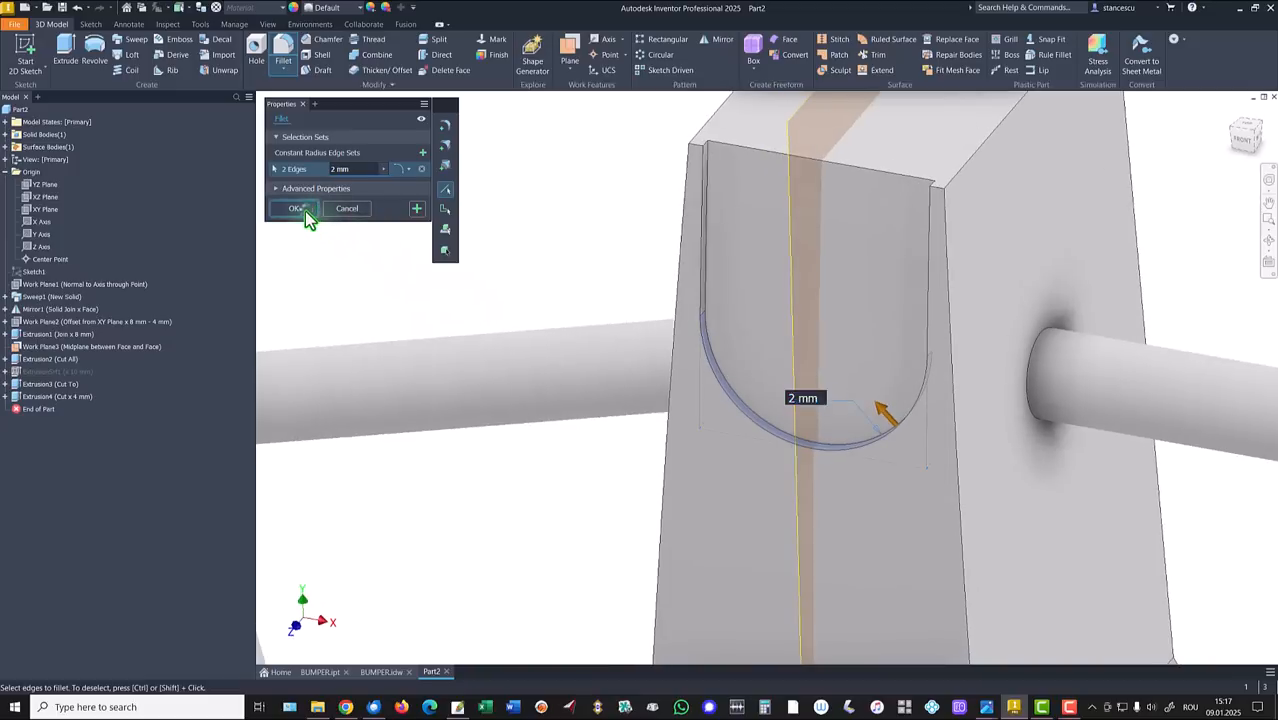
click(300, 210)
key(F6)
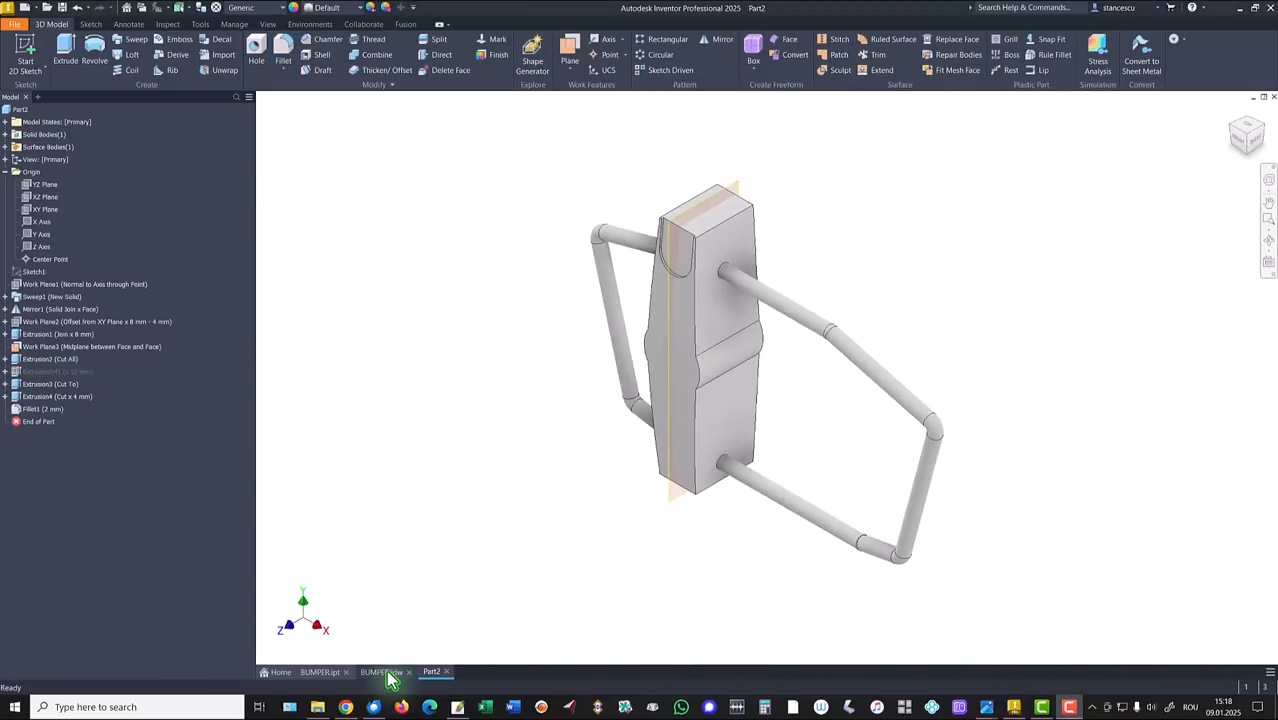
Switch to the BUMPER.idw drawing and examine the through-bore dimensions in section view A-A.
click(388, 674)
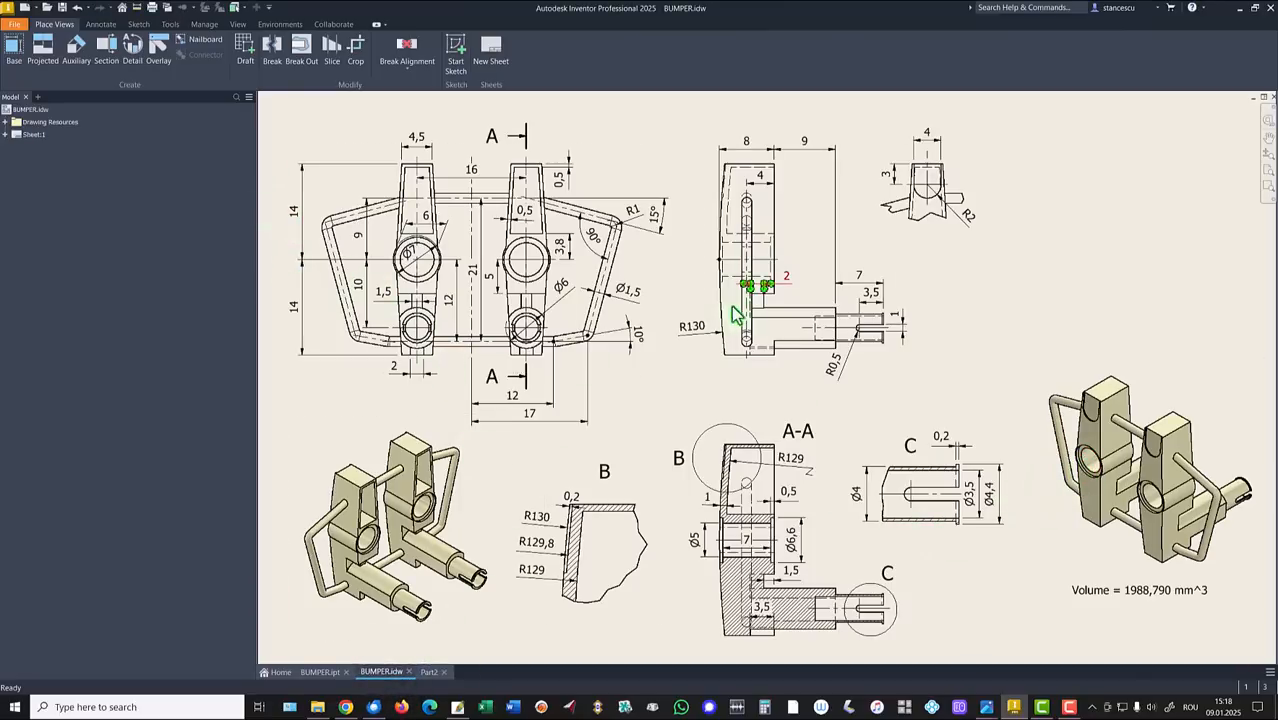
scroll(748, 550, up, 5)
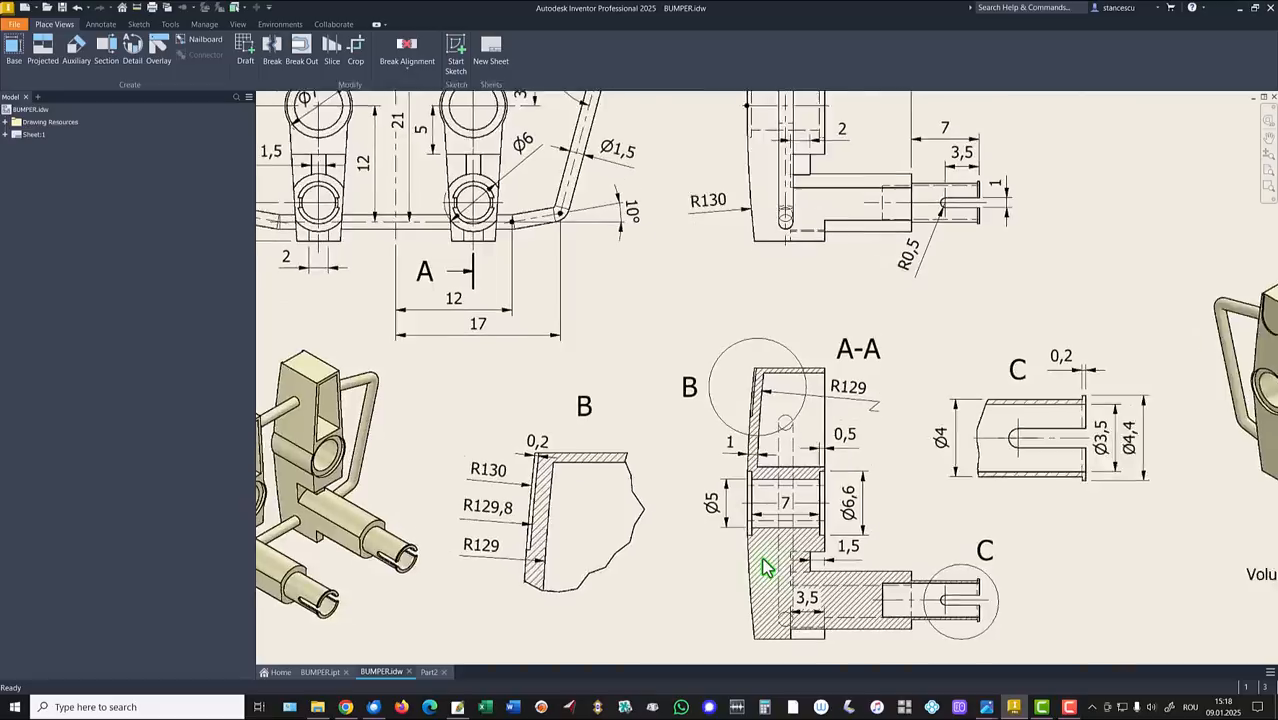
scroll(781, 566, up, 3)
click(930, 430)
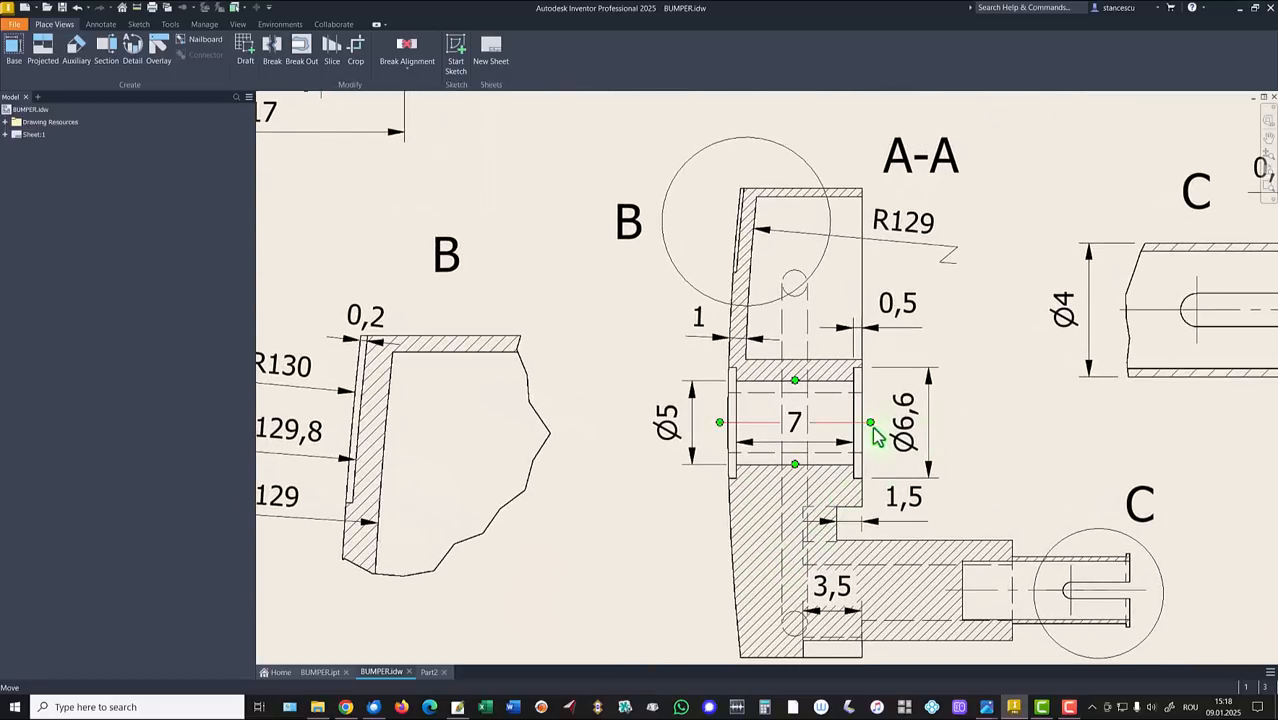
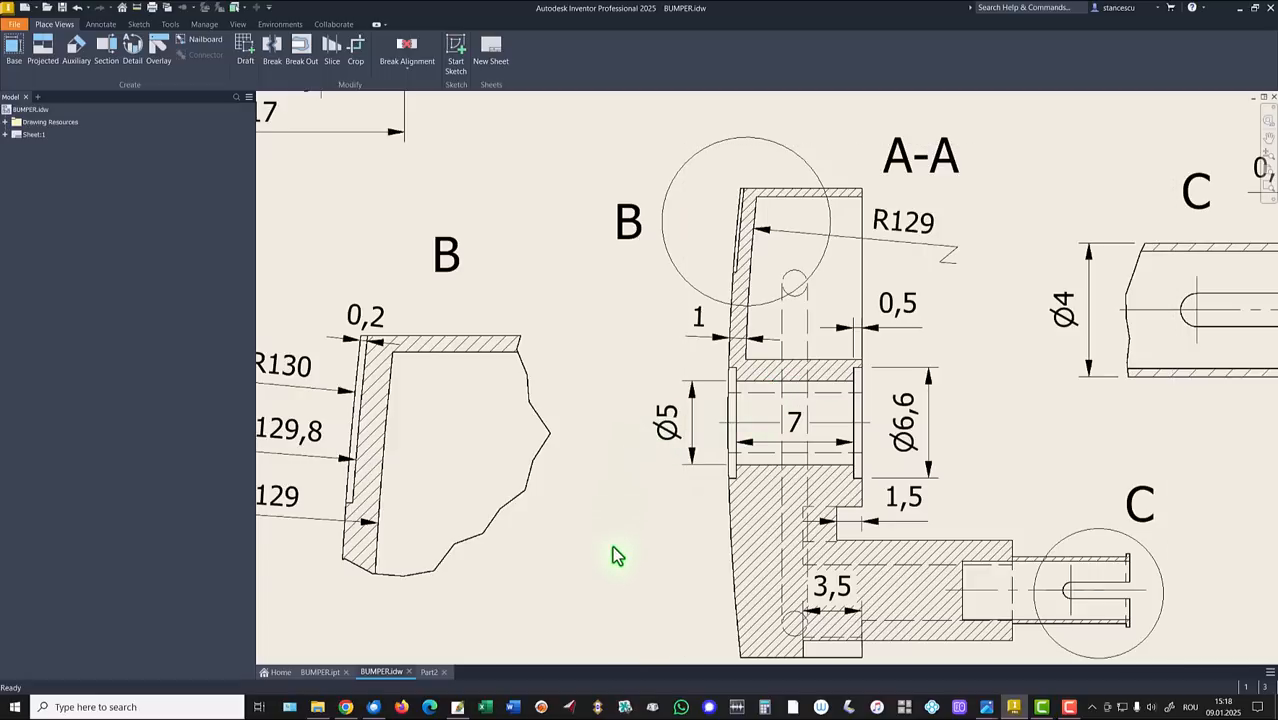
key(Home)
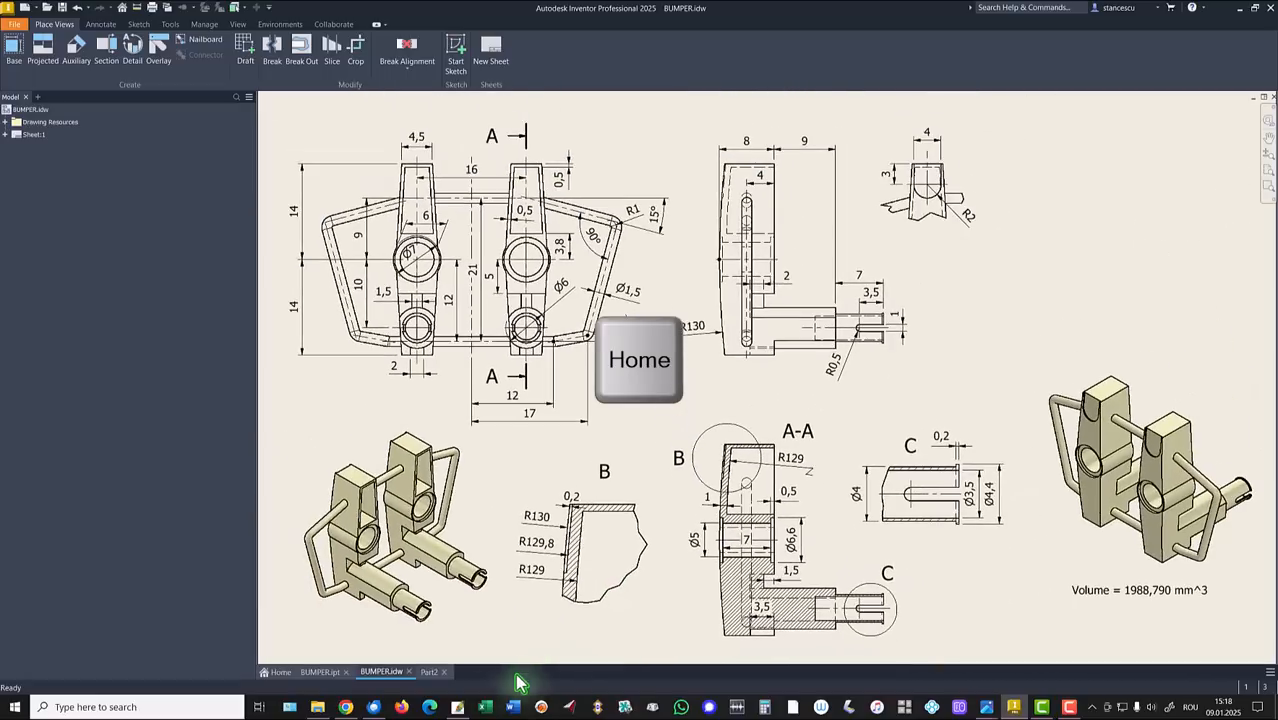
Return to Part2, start a sketch on the block's midplane Work Plane3 and slice the graphics at the sketch plane.
click(425, 672)
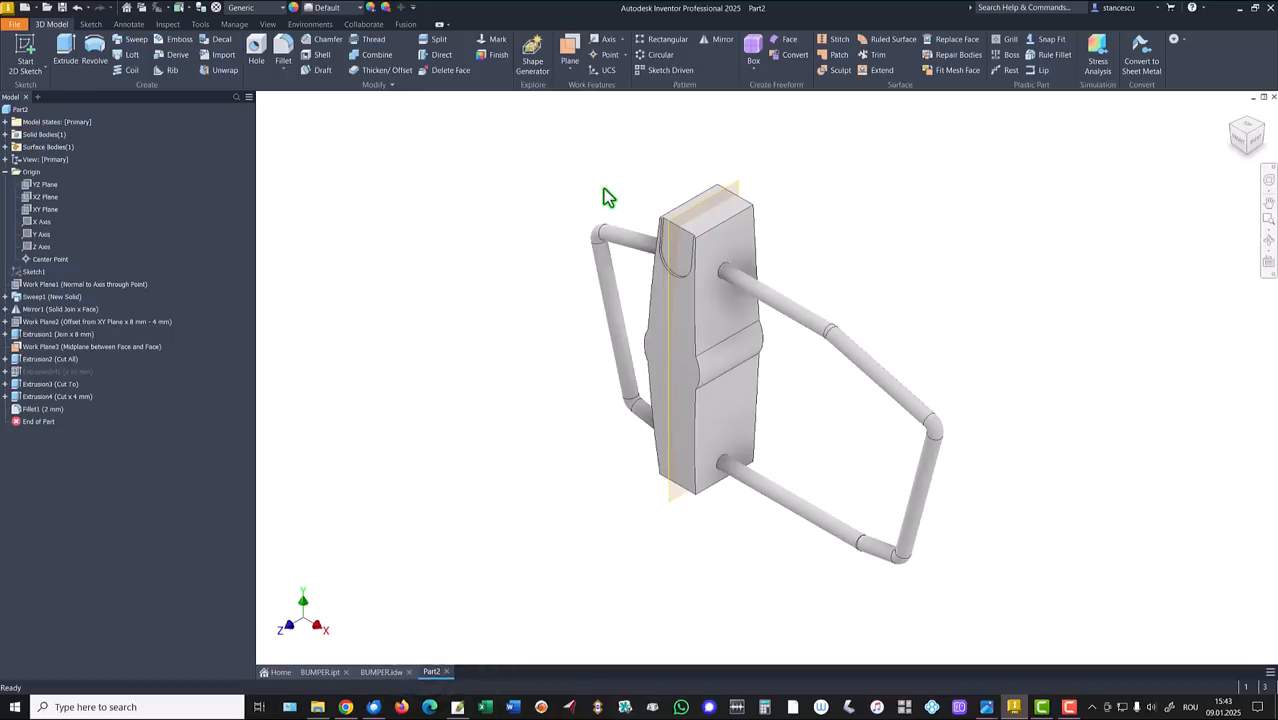
click(697, 220)
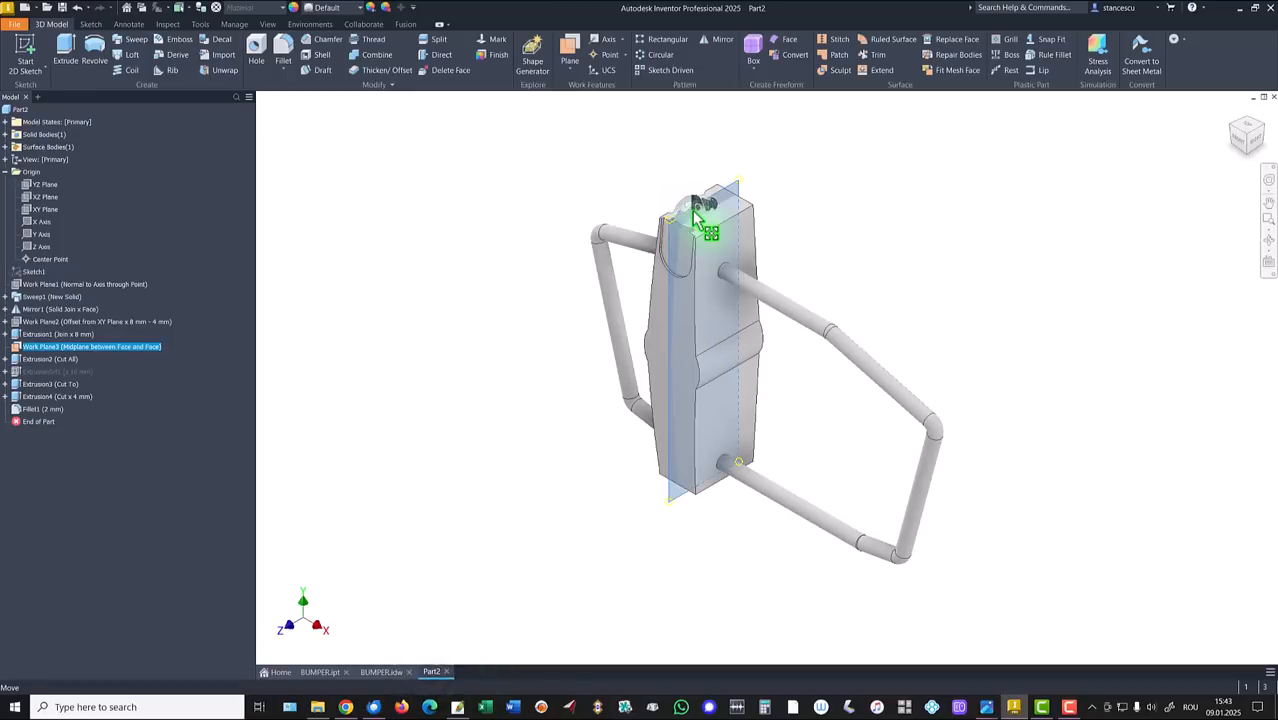
click(707, 206)
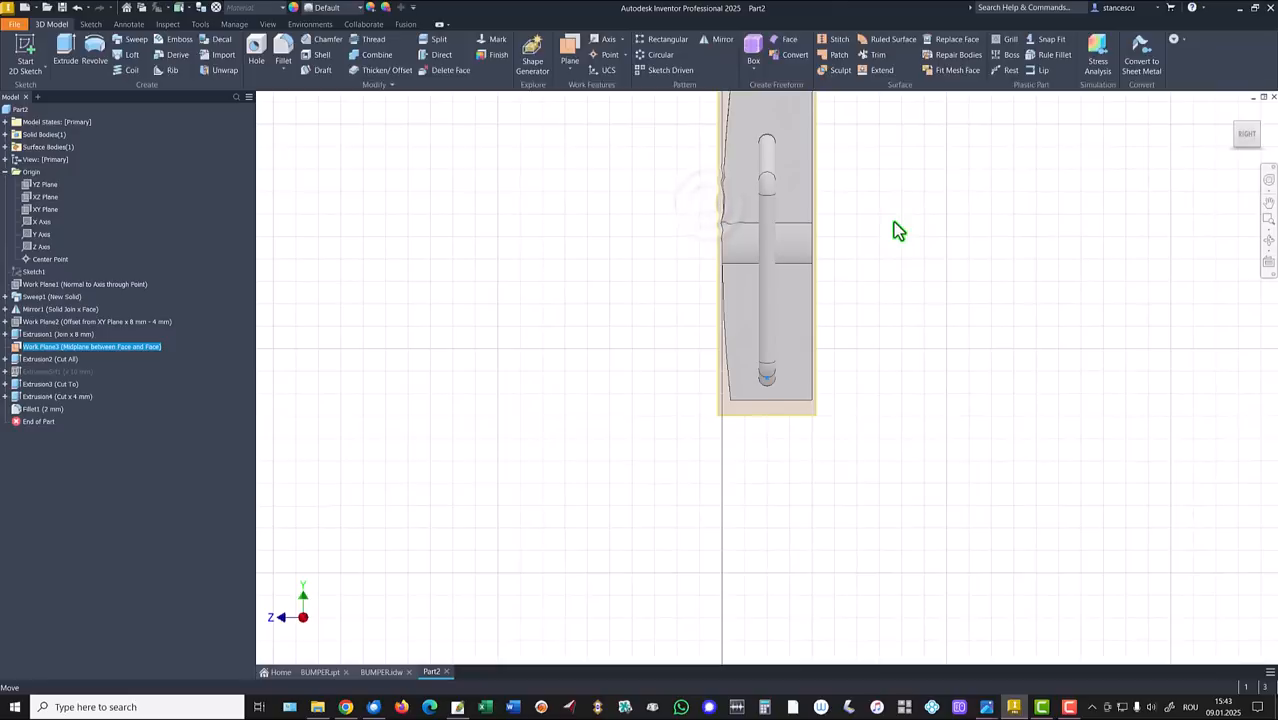
key(F7)
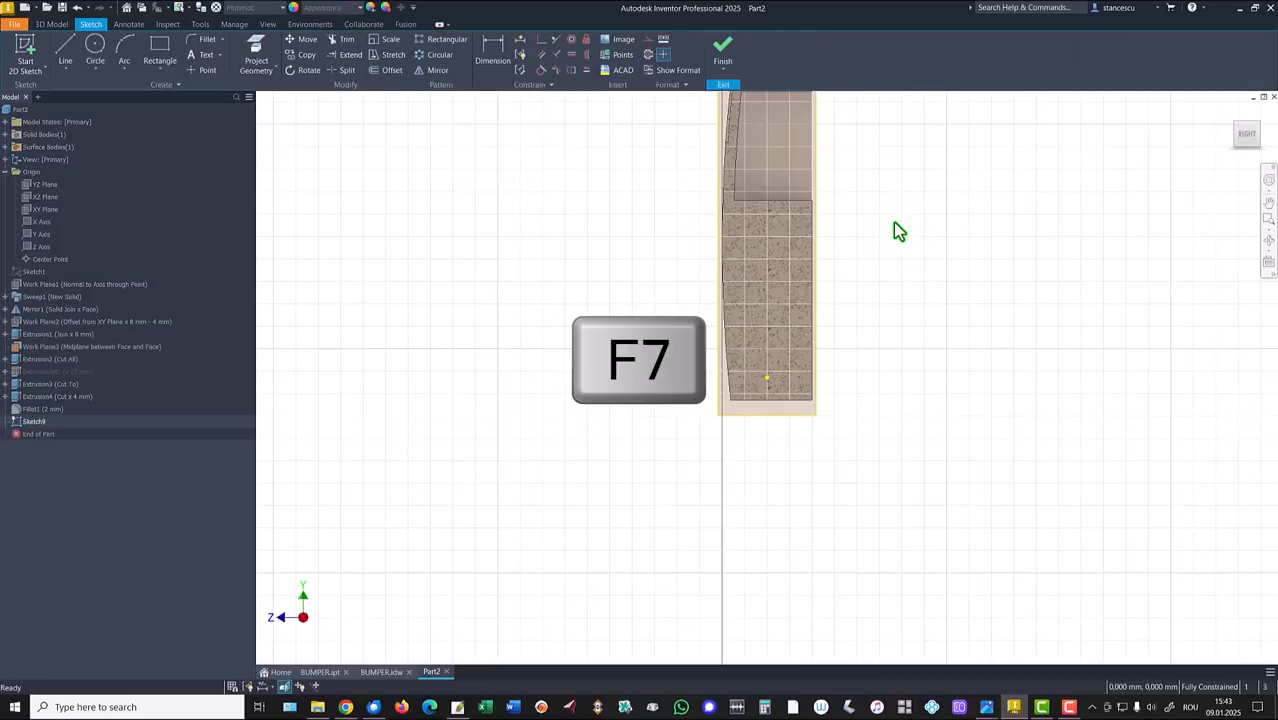
Project the short vertical edge at the middle of the block's flat face into the sketch and face the sketch plane.
click(256, 52)
shift+middle_drag(634, 193, 1050, 217)
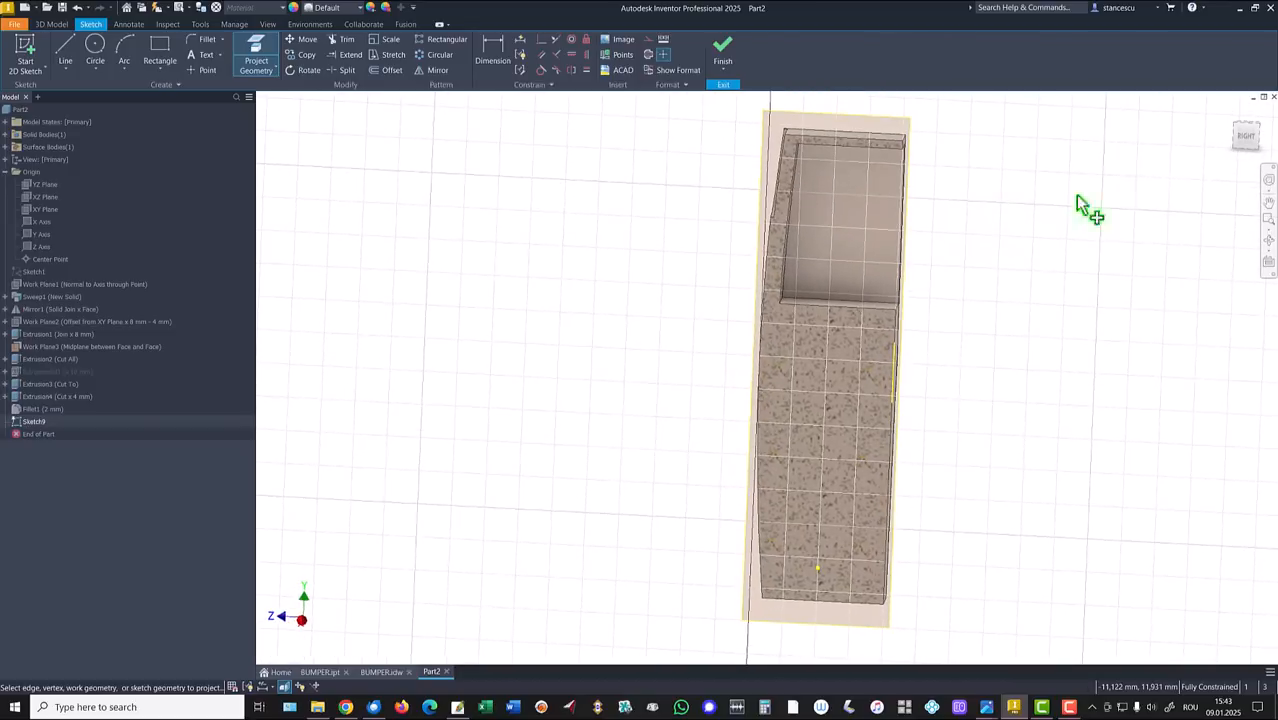
click(1249, 140)
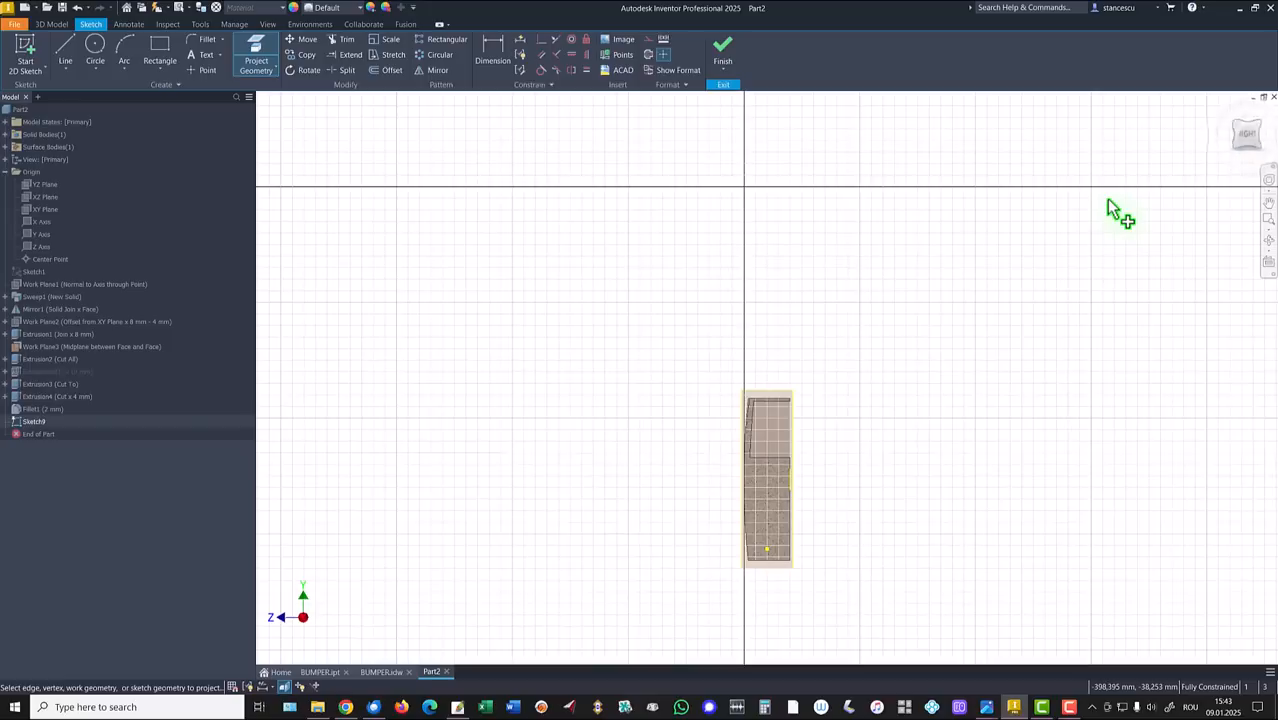
key(Home)
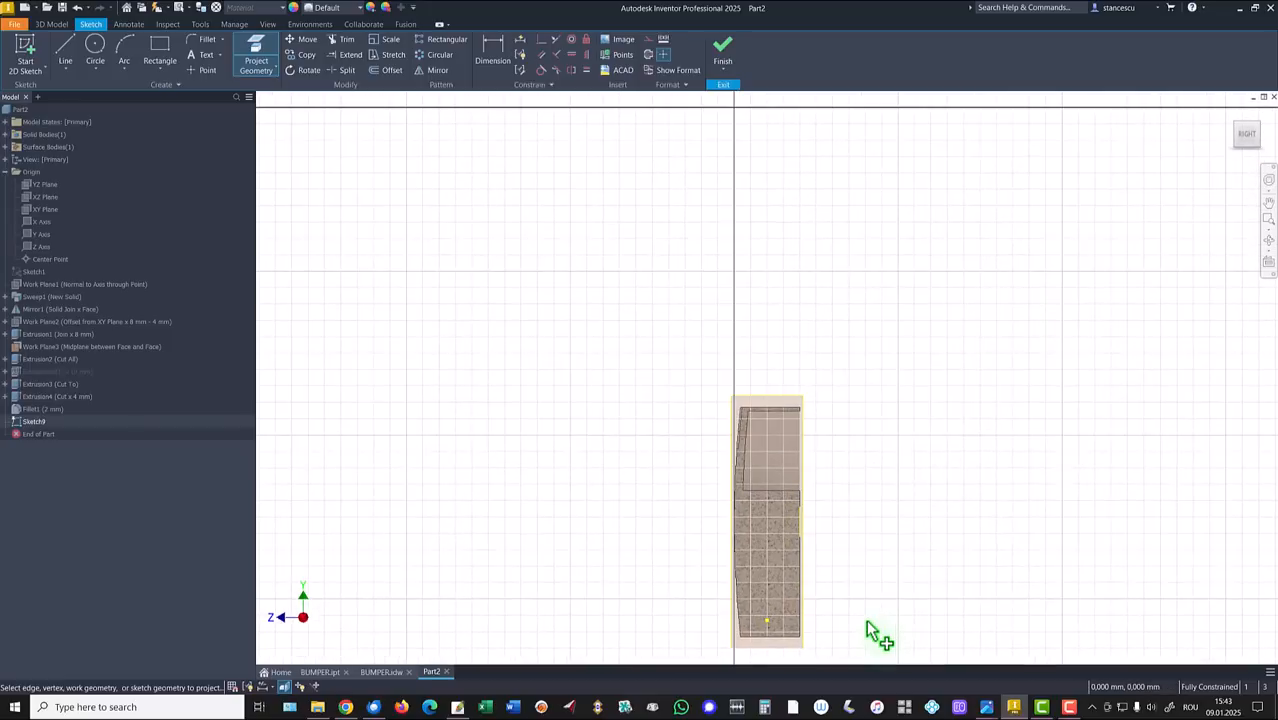
scroll(644, 510, up, 3)
middle_drag(722, 531, 588, 357)
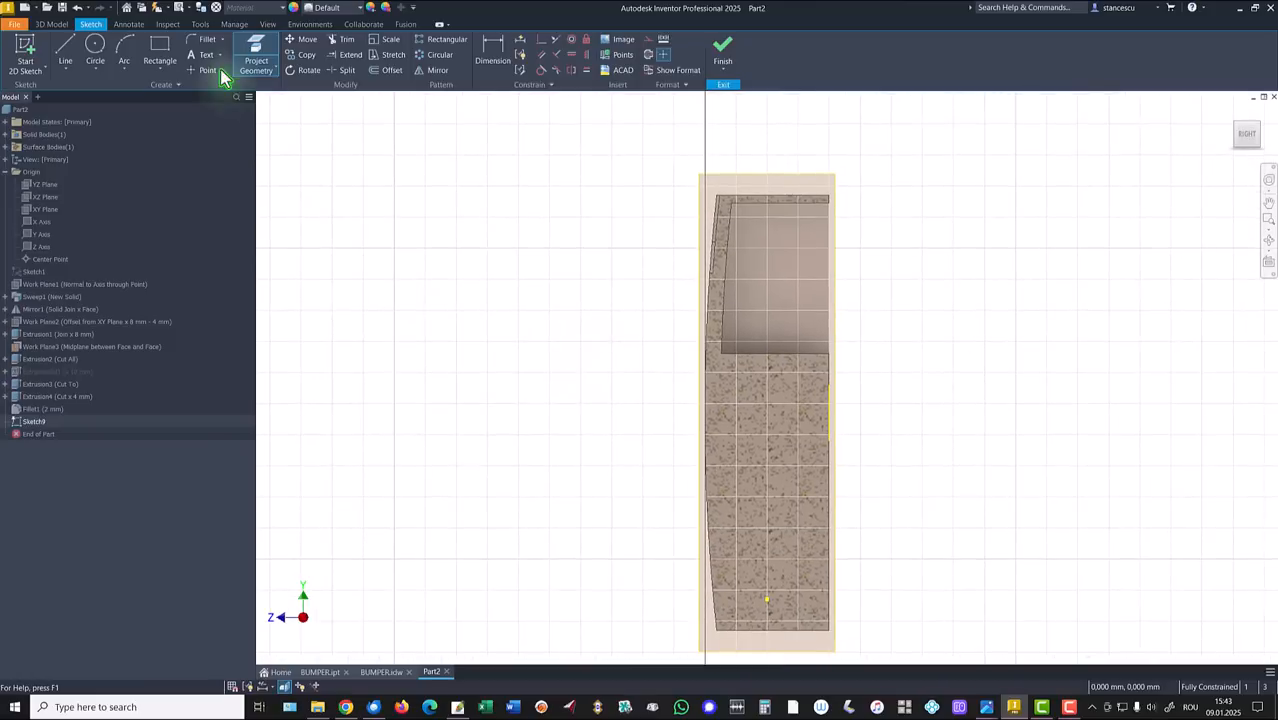
Sketch a closed profile about 12.5 by 3.4 mm from the projected edge's midpoint, with a 6.1 mm long recess, and make its base a centerline.
click(65, 48)
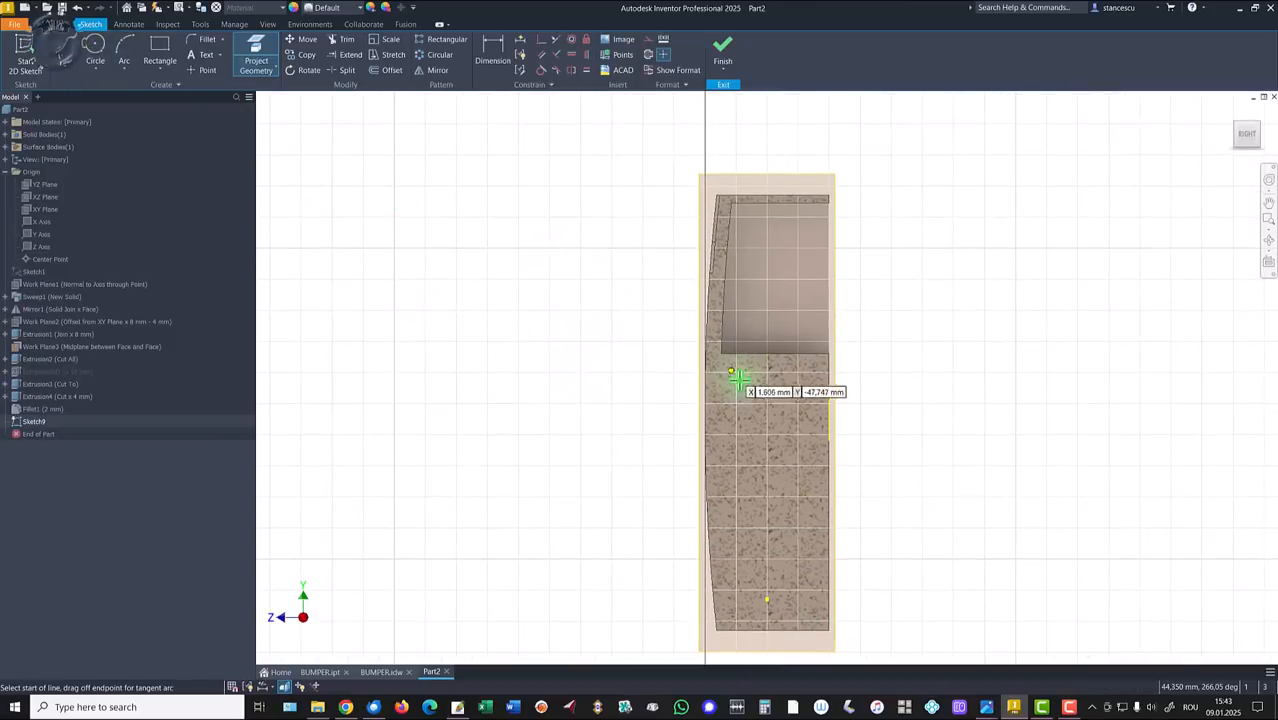
click(829, 411)
click(635, 412)
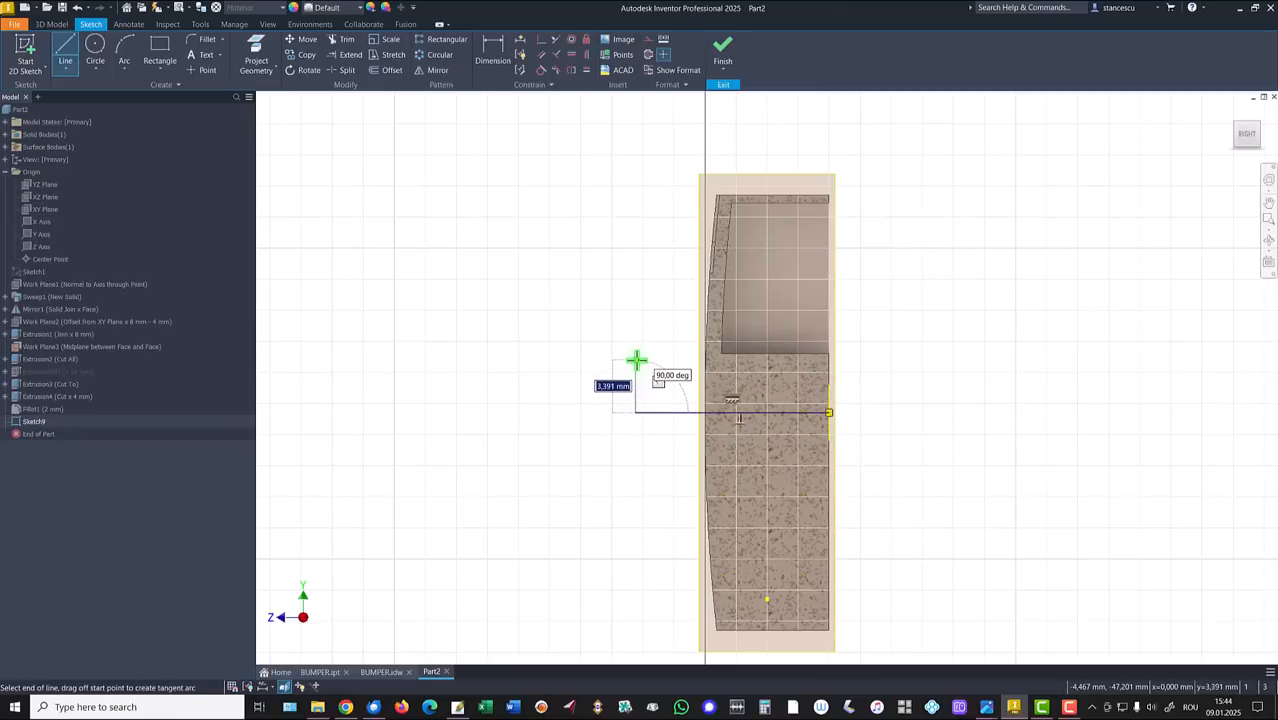
click(636, 360)
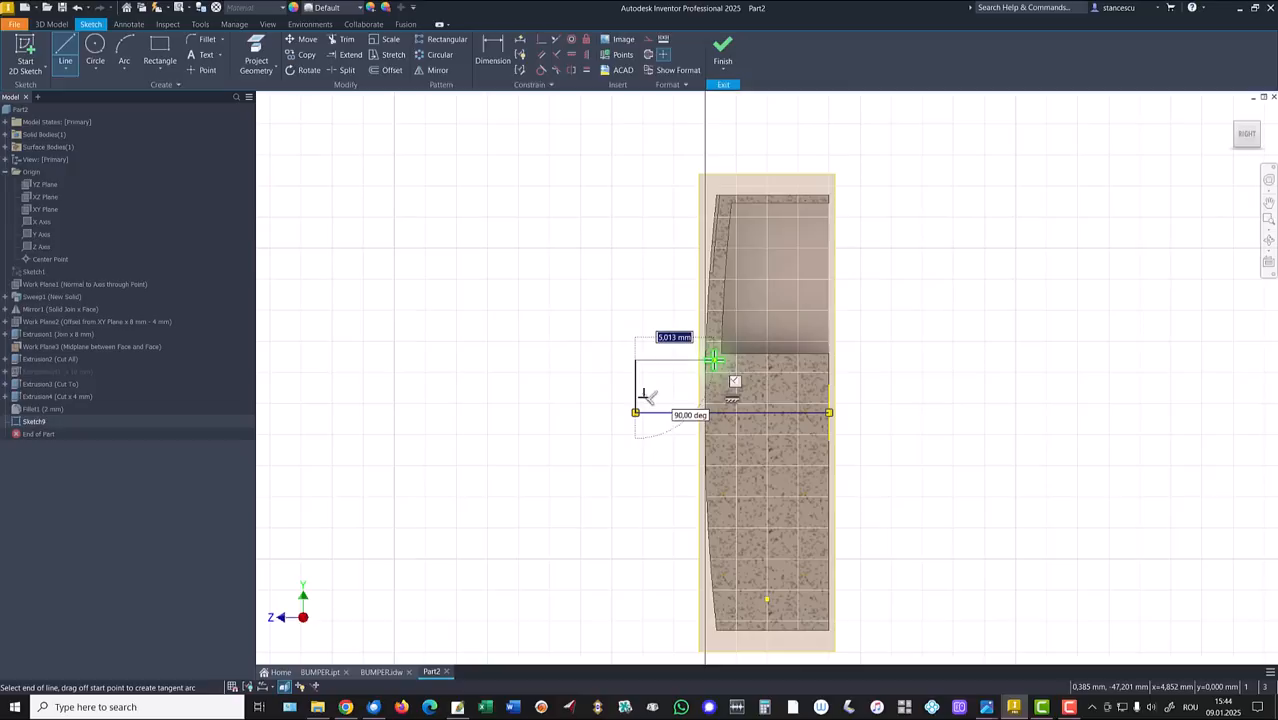
click(713, 360)
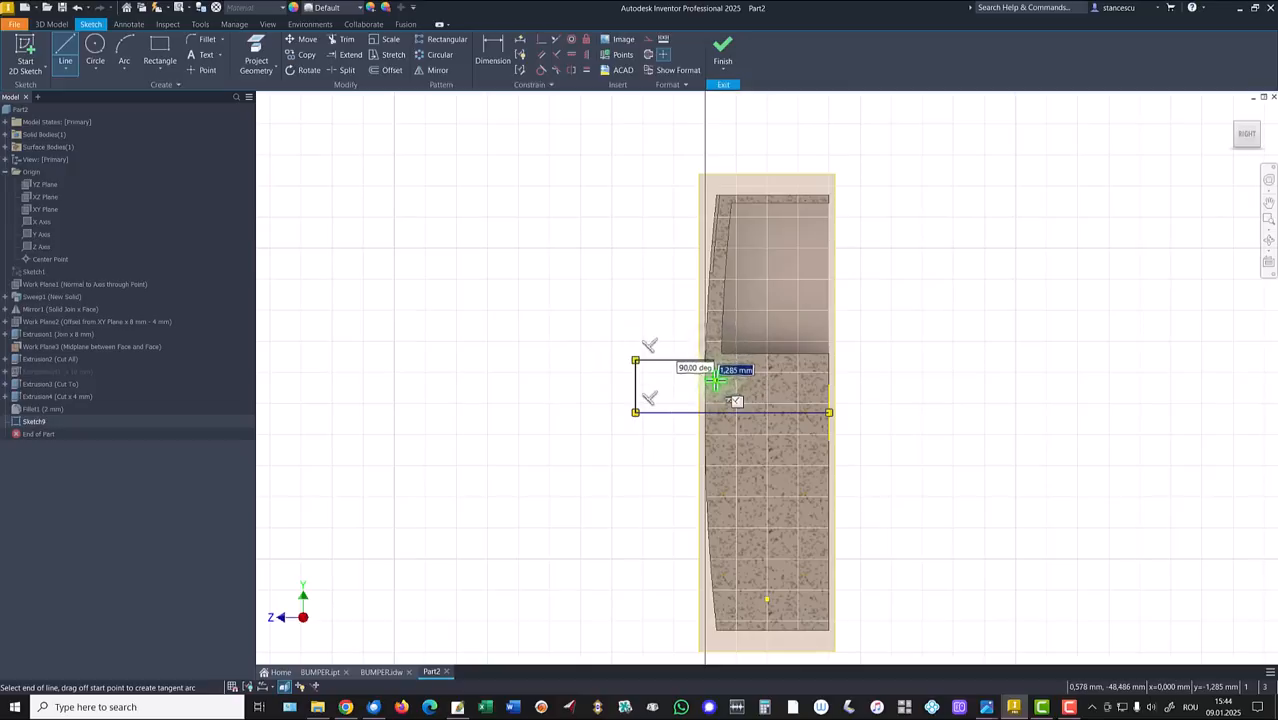
click(714, 379)
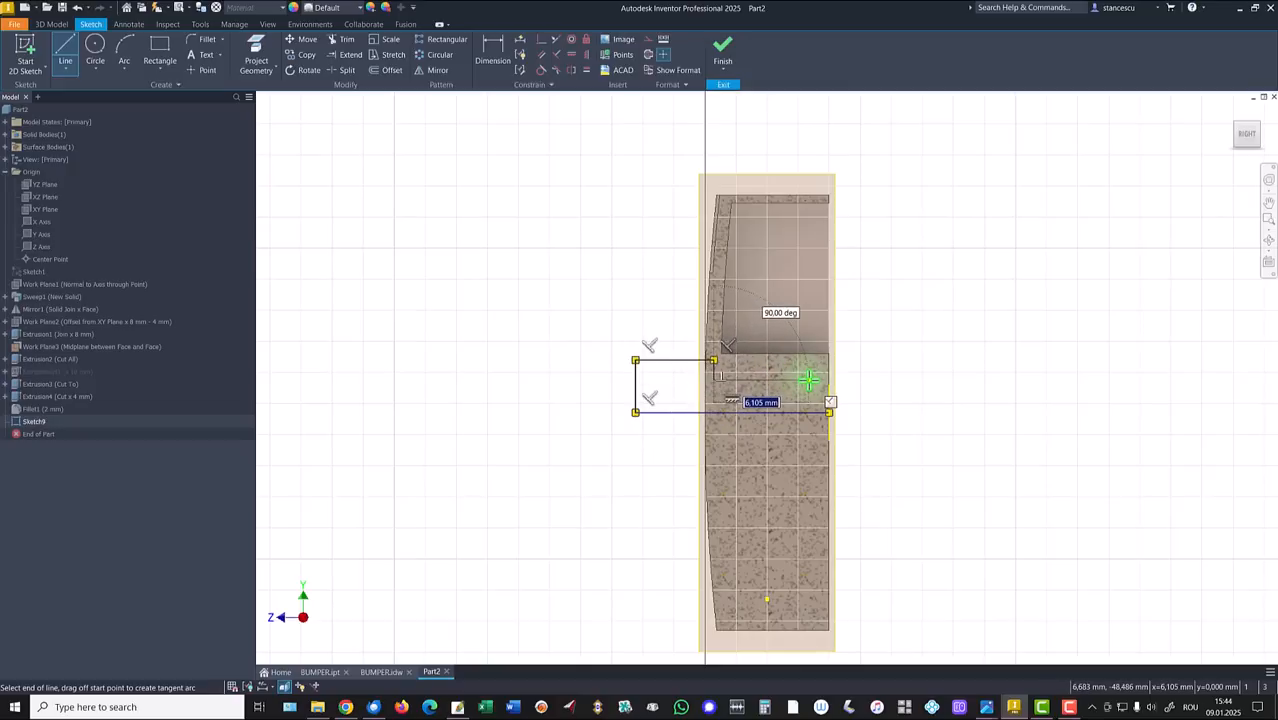
click(808, 379)
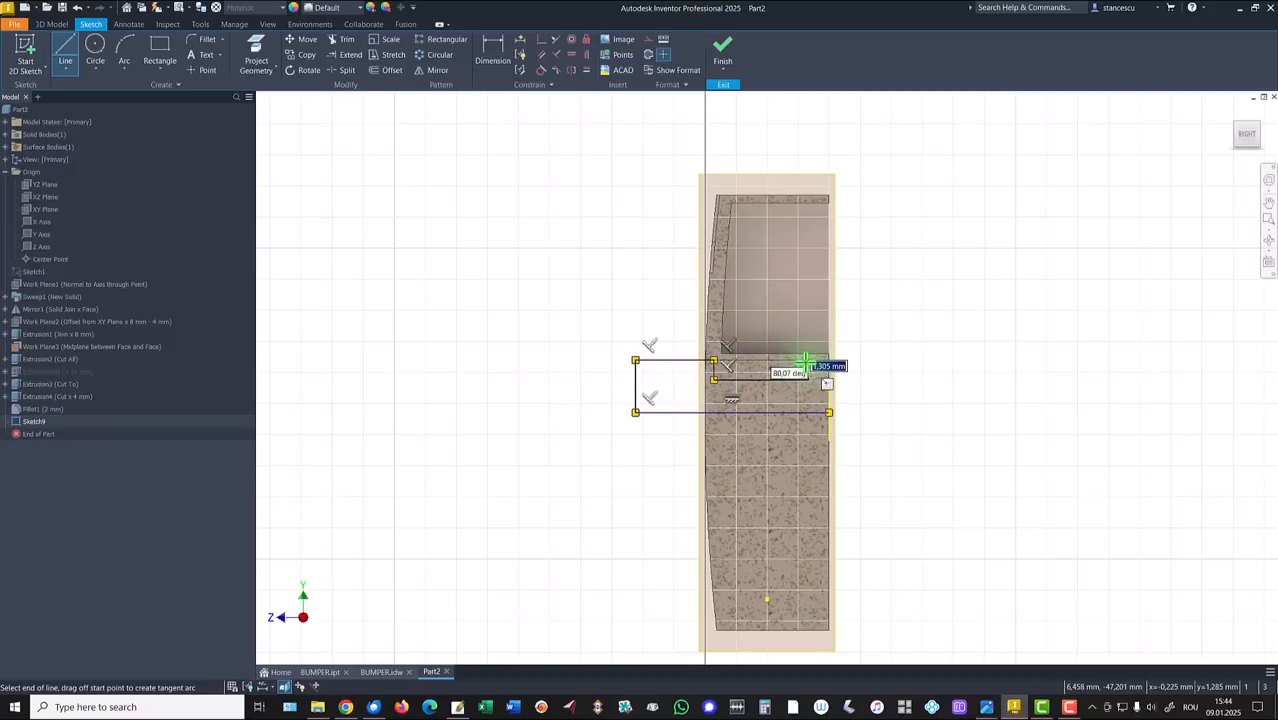
click(808, 360)
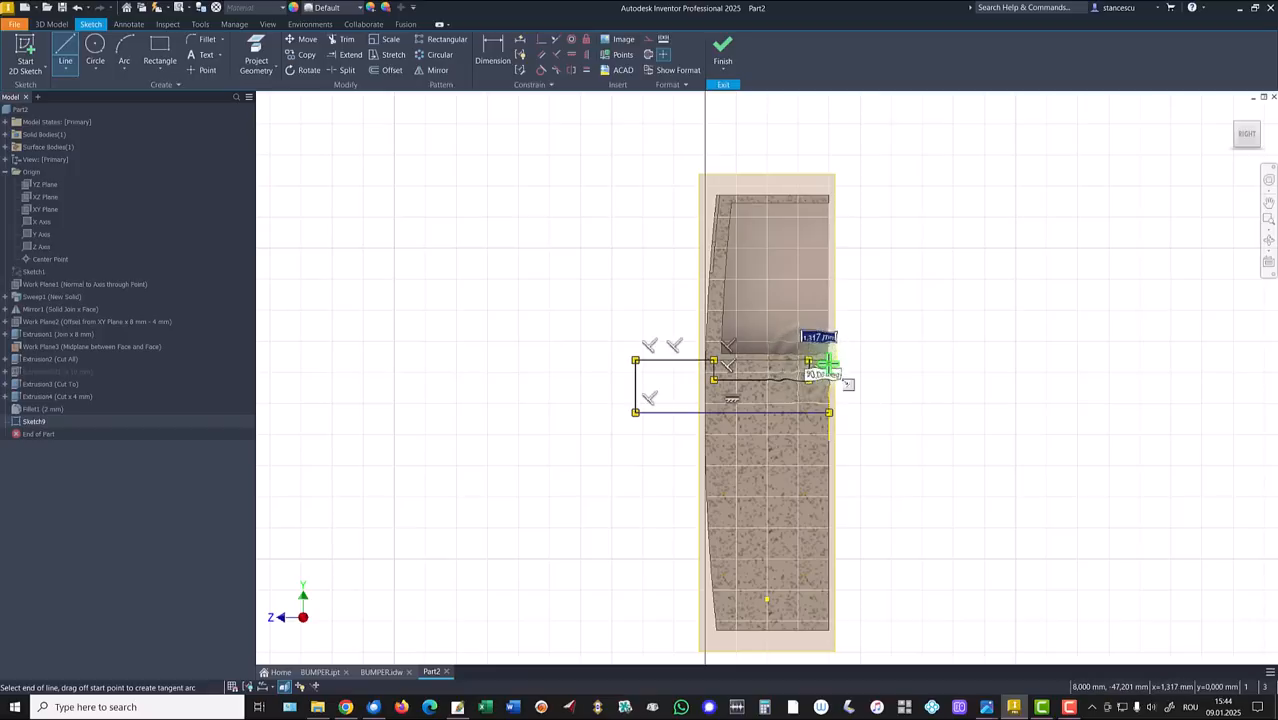
click(828, 361)
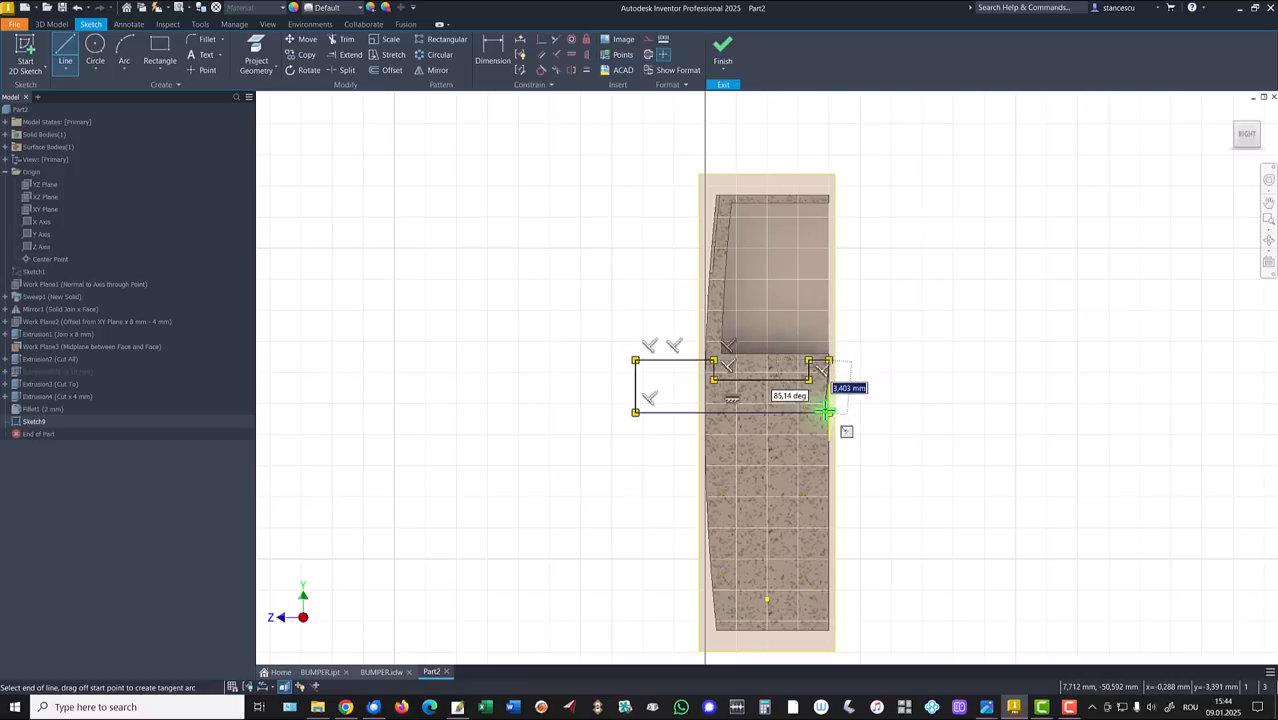
click(828, 411)
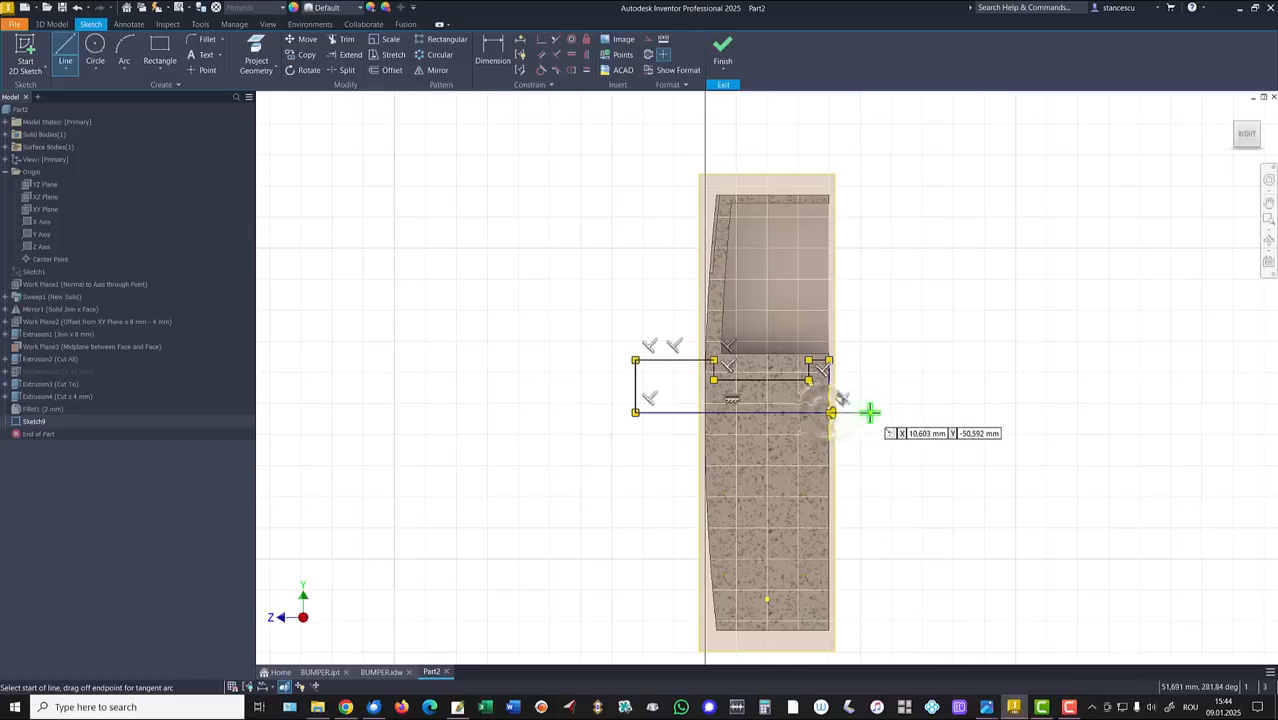
key(Escape)
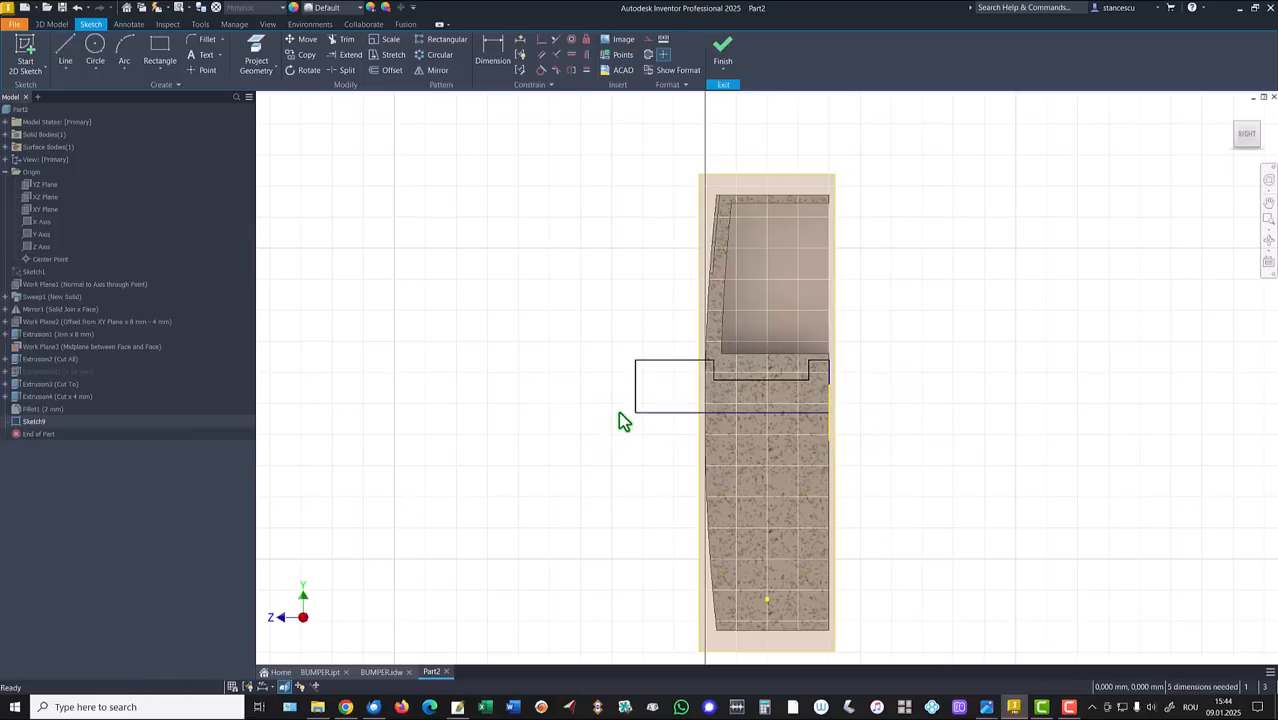
right_click(647, 446)
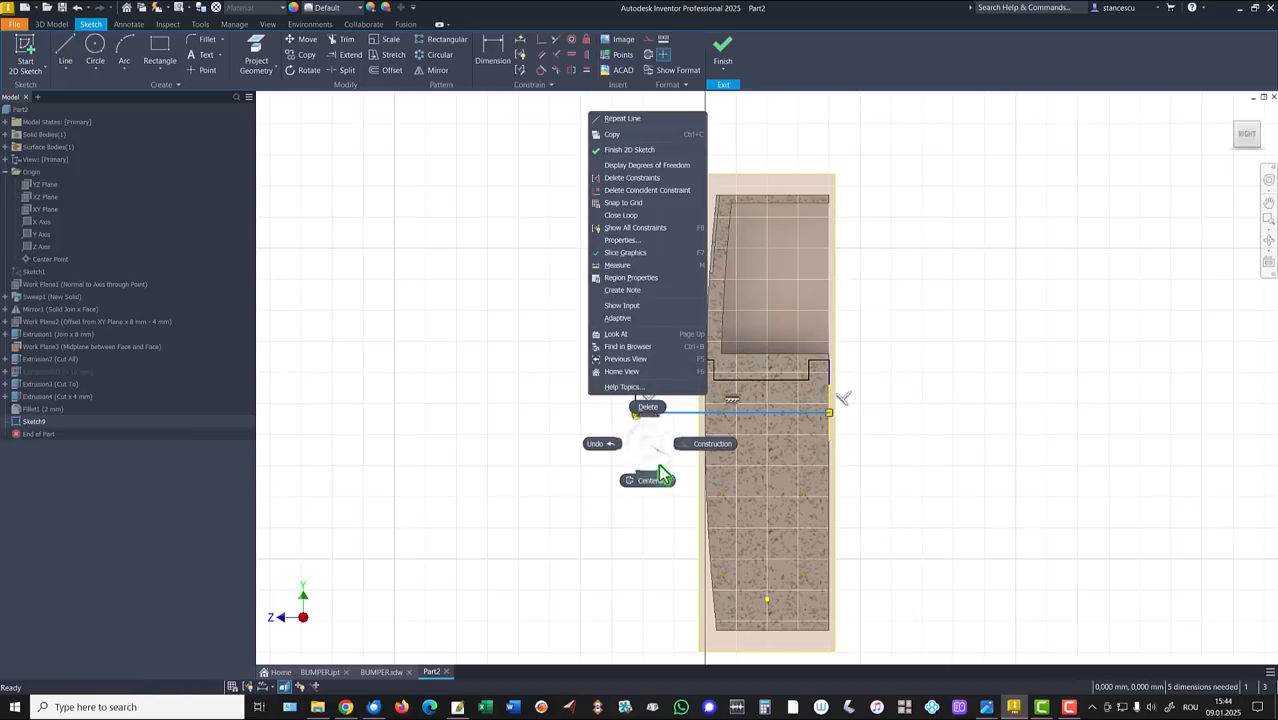
click(648, 480)
Dimension the profile's short segment at the flat face as 0.5 mm and the recessed middle segment as 7 mm.
scroll(708, 419, up, 3)
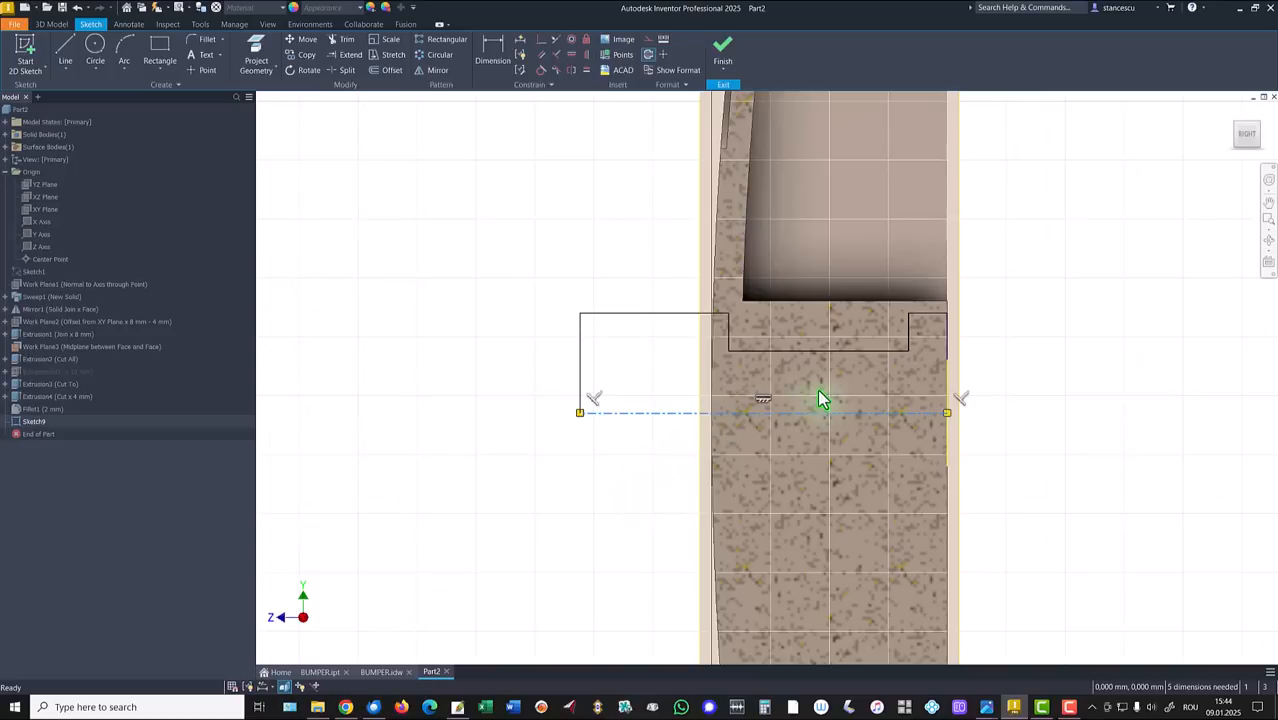
middle_drag(822, 399, 733, 428)
click(500, 52)
click(853, 357)
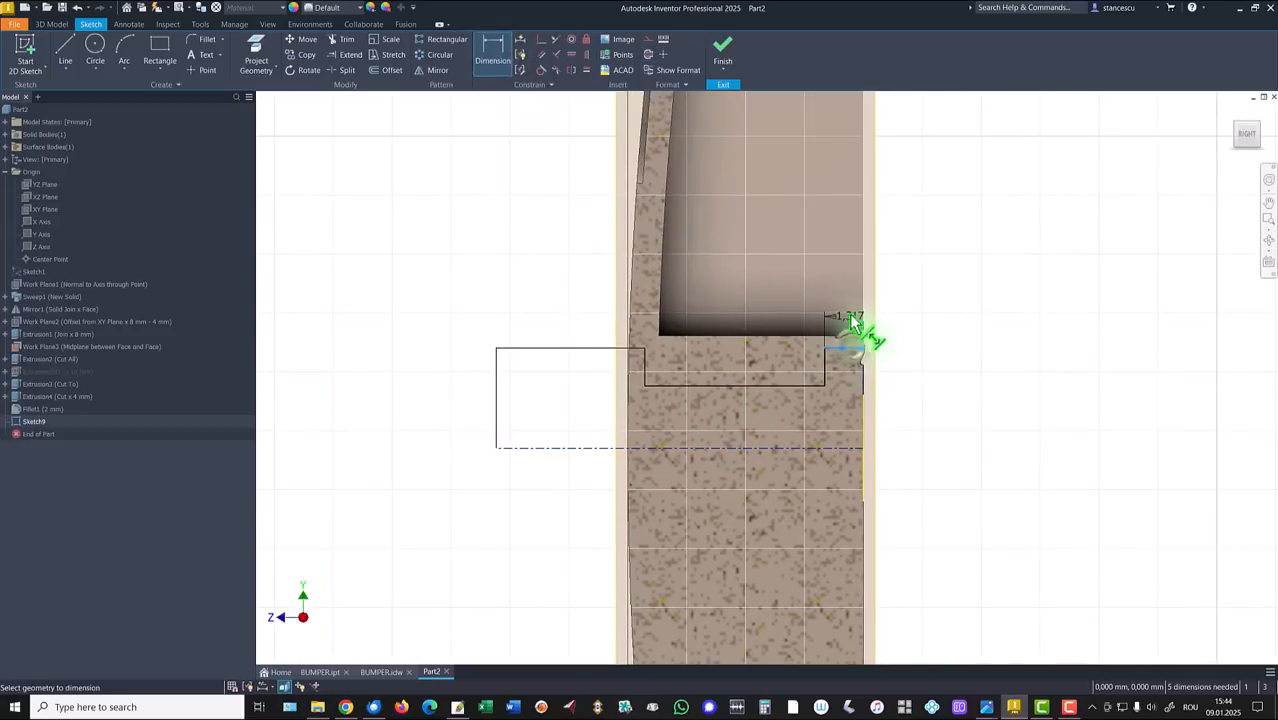
click(846, 314)
text(0,5)
key(Return)
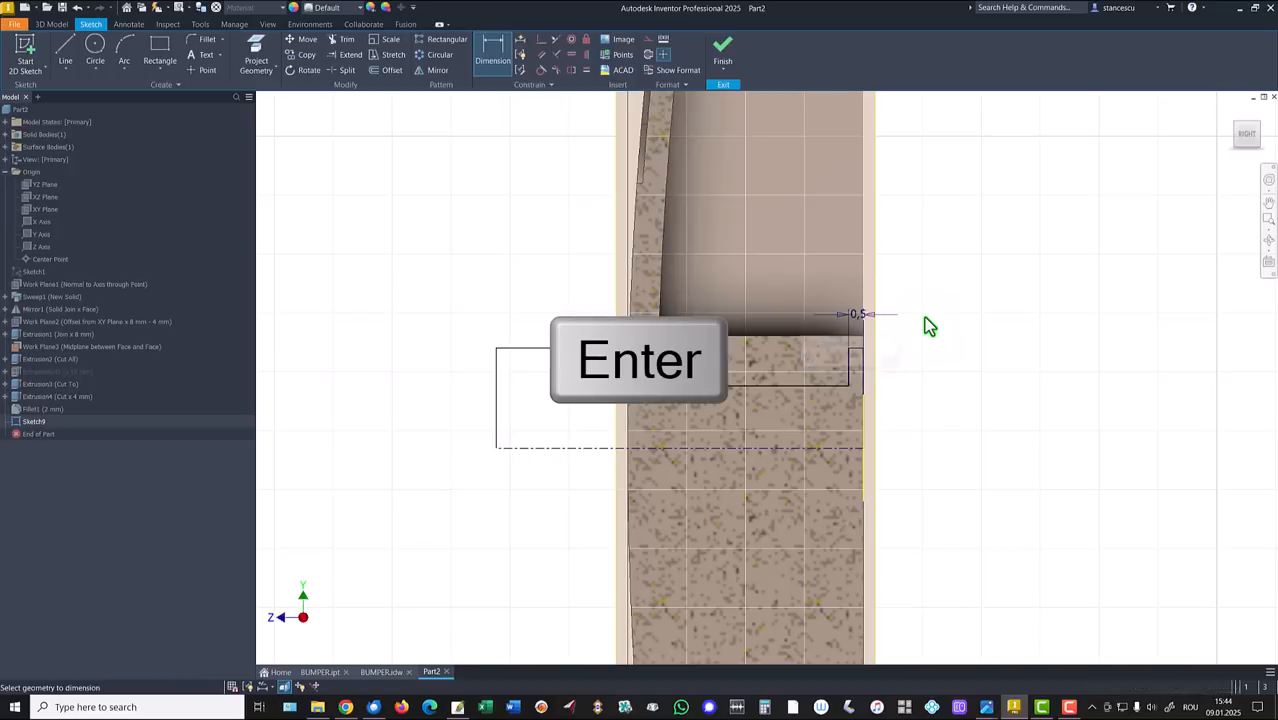
click(783, 385)
click(782, 302)
key(Return)
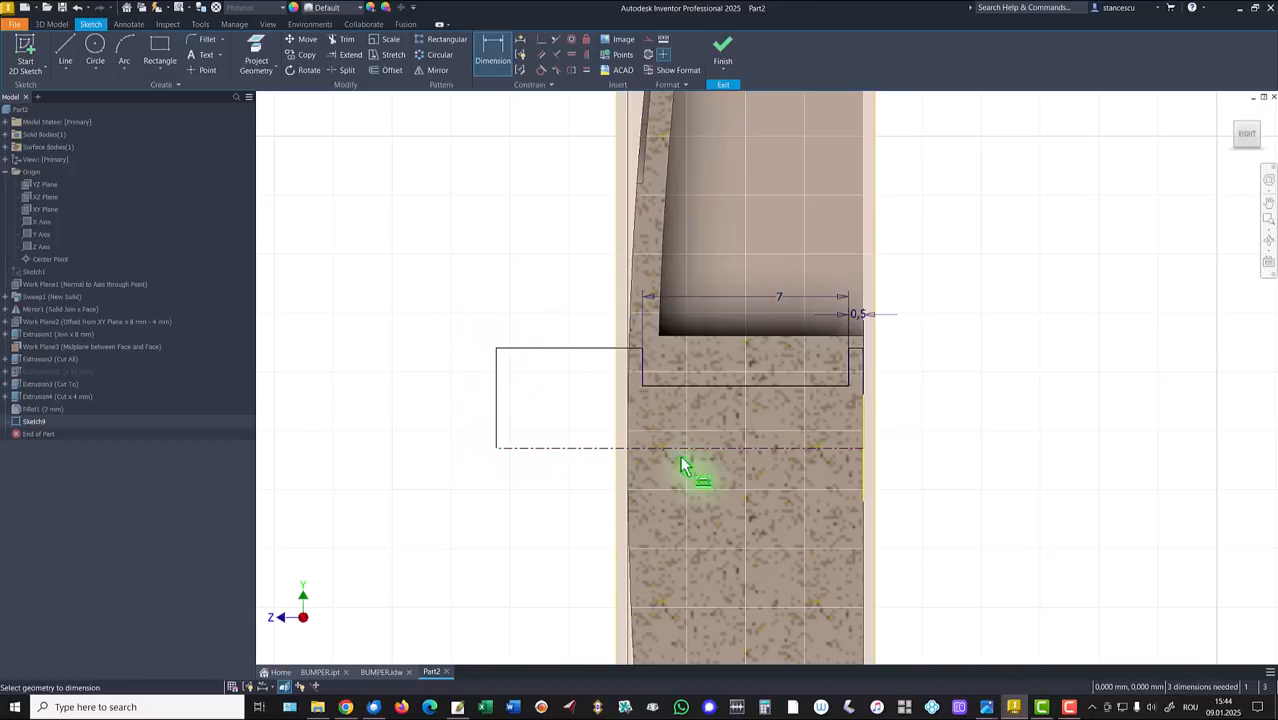
Dimension the profile's raised short segment about the centerline as a 6.6 mm diameter.
click(776, 448)
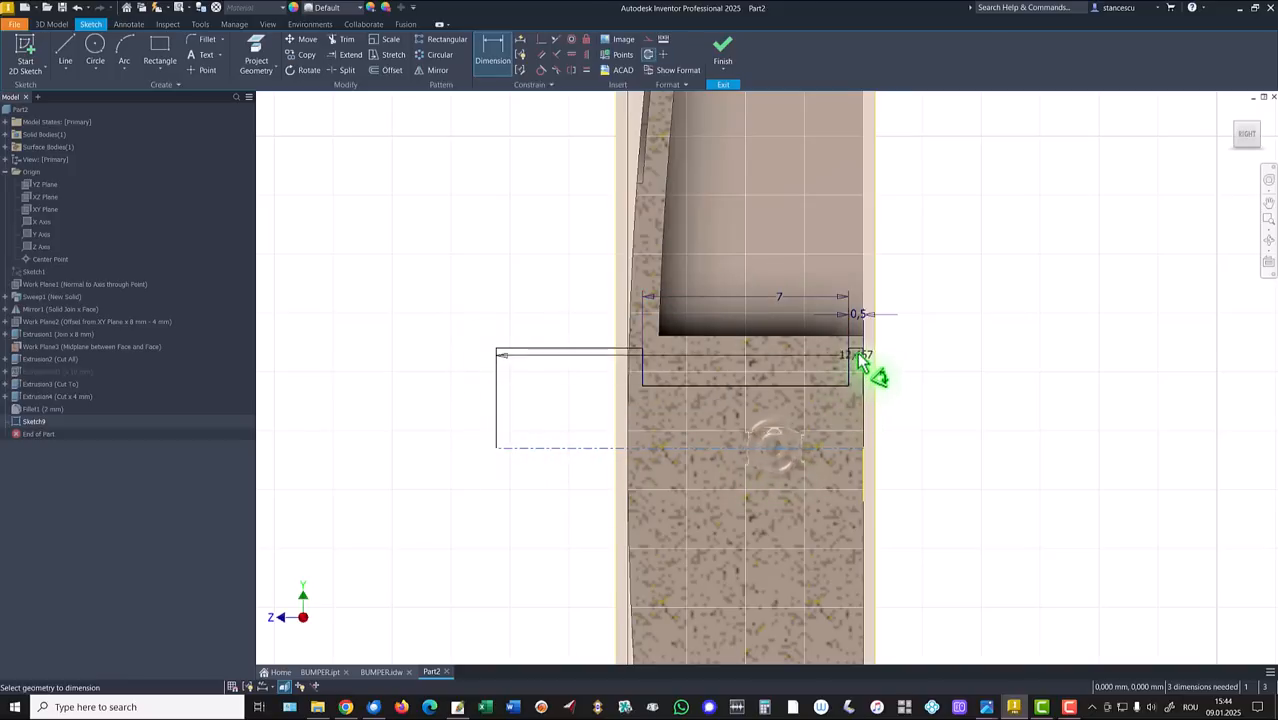
click(858, 349)
click(930, 403)
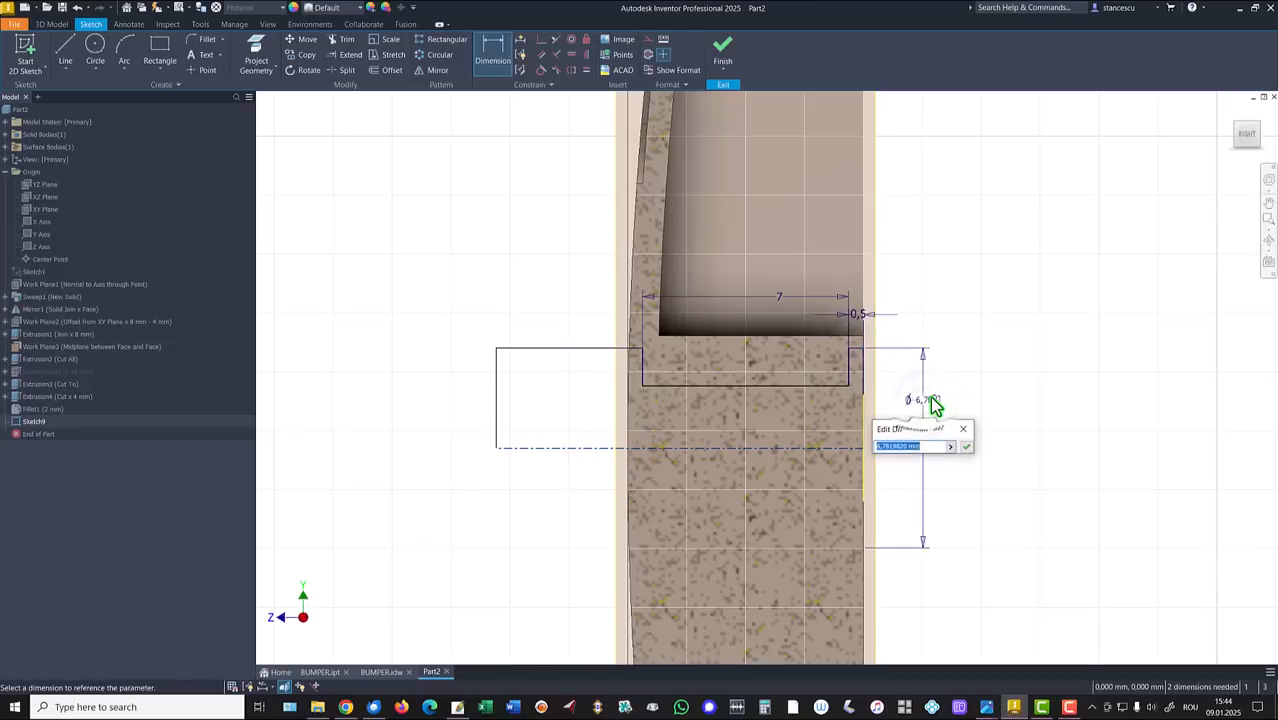
text(6,6)
key(Return)
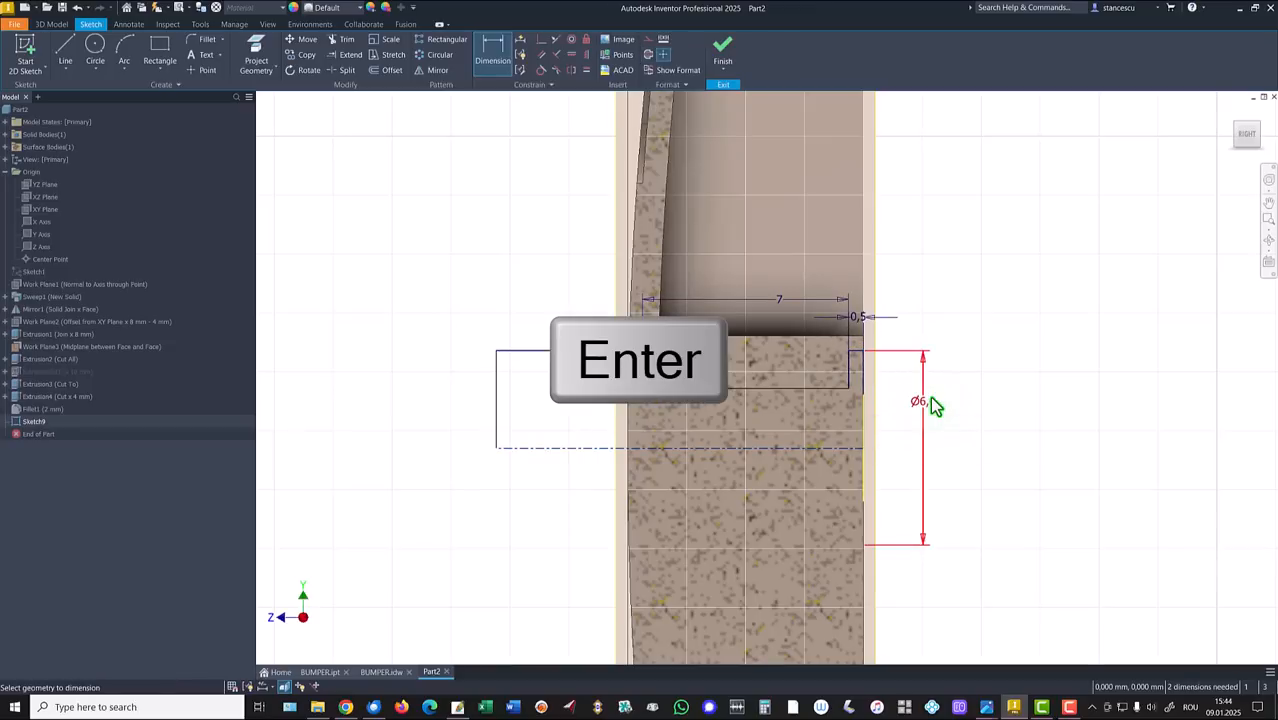
Dimension the recessed middle segment about the centerline as a 5 mm diameter.
click(756, 396)
click(705, 447)
click(526, 419)
text(5)
key(Return)
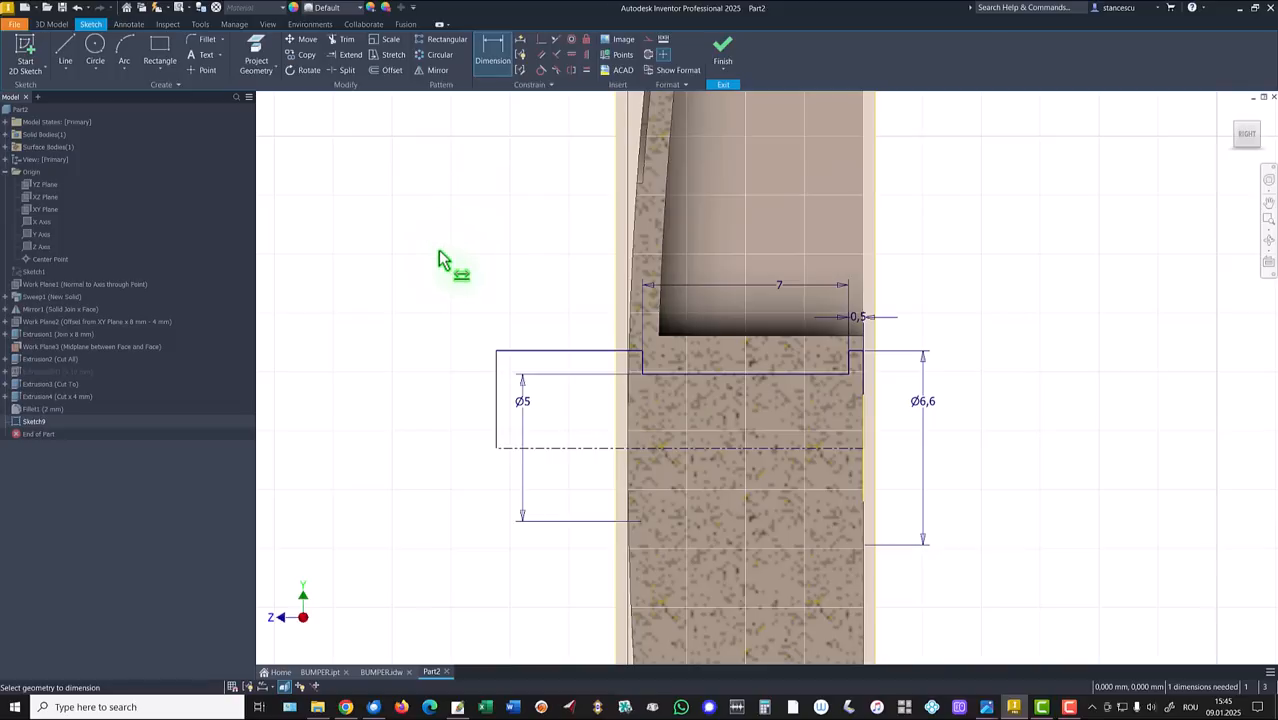
Dimension the profile's outer raised segment as twice the 0.5 mm dimension, using the expression d35*2.
click(544, 351)
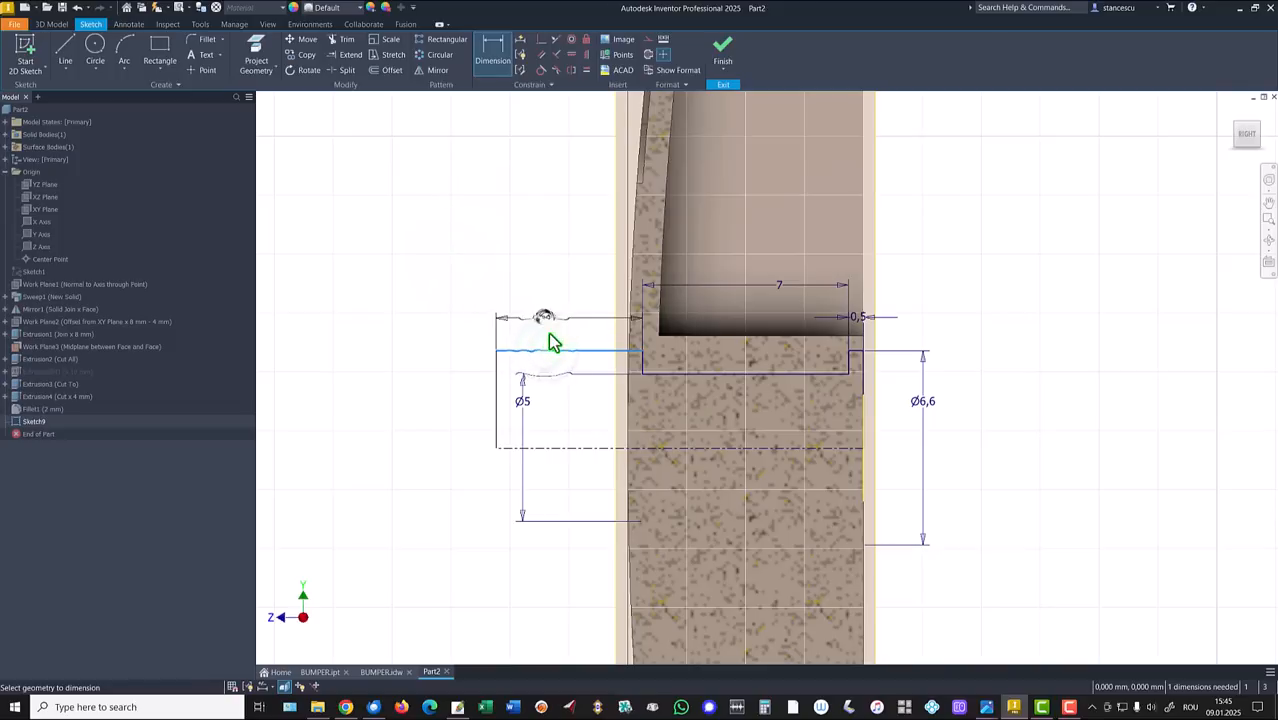
click(551, 341)
click(862, 319)
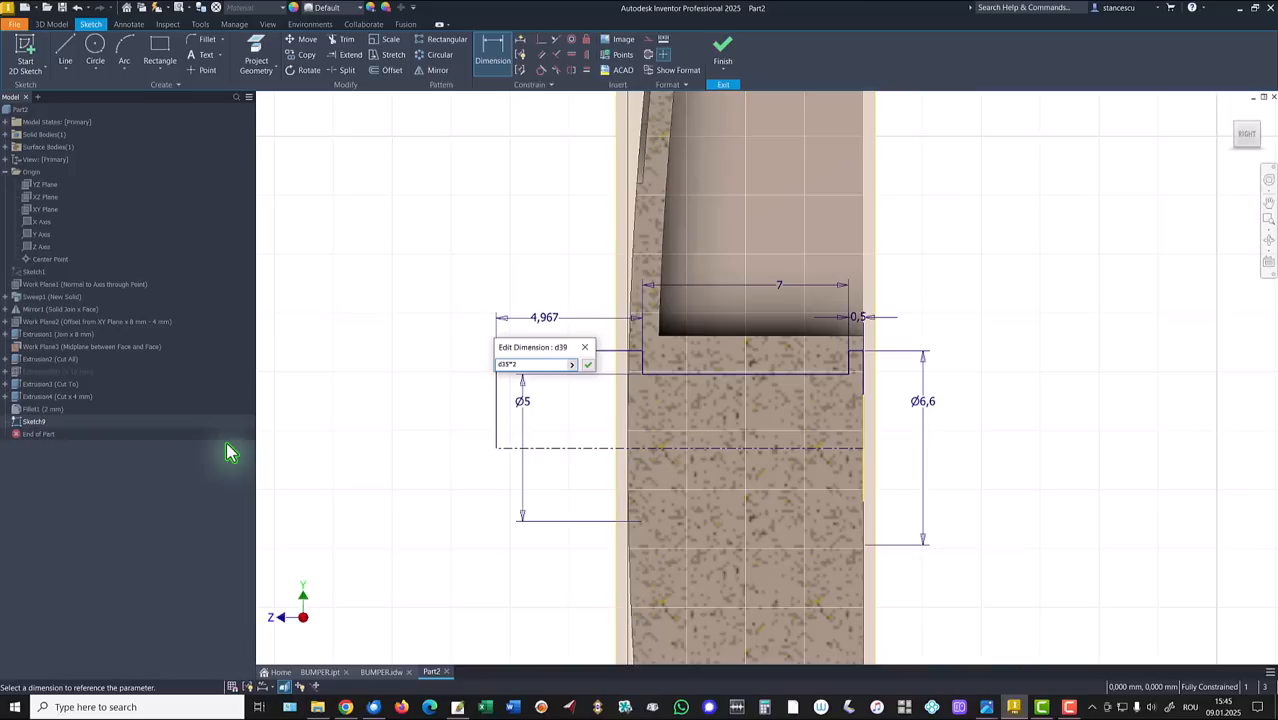
click(588, 366)
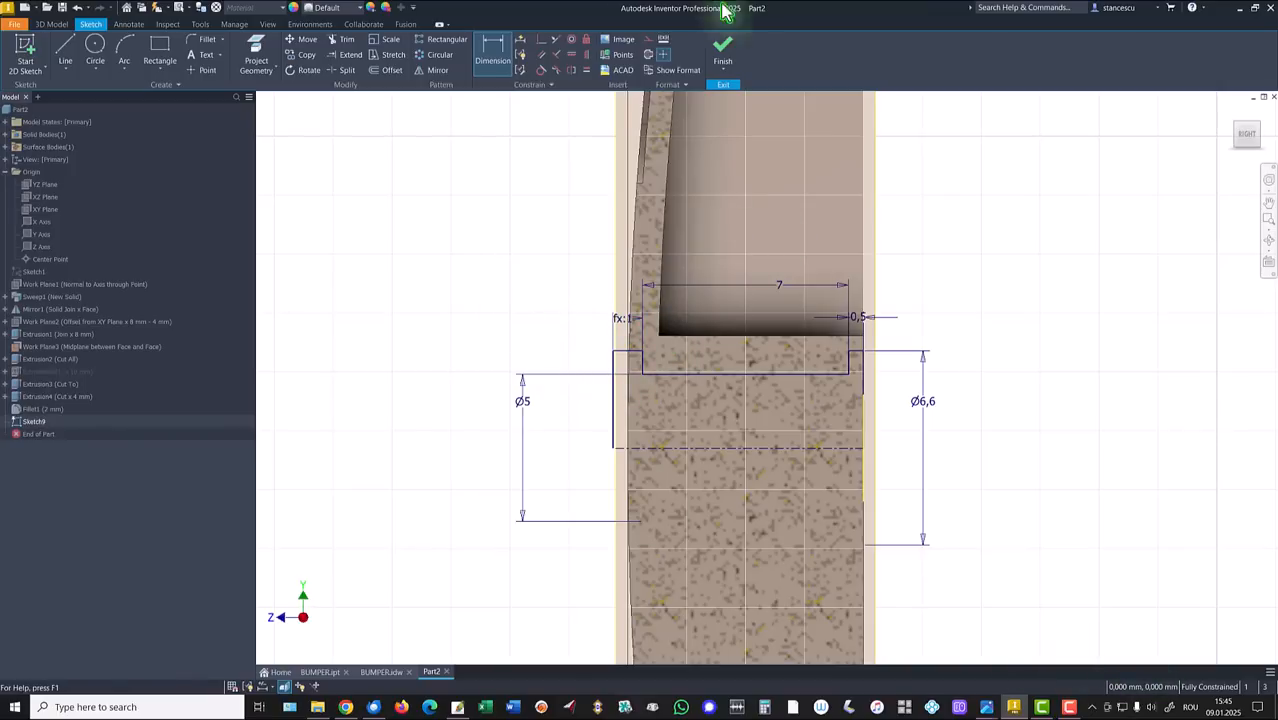
Revolve the stepped profile a full 360 degrees as a cut through the block, and hide the midplane work plane.
click(721, 50)
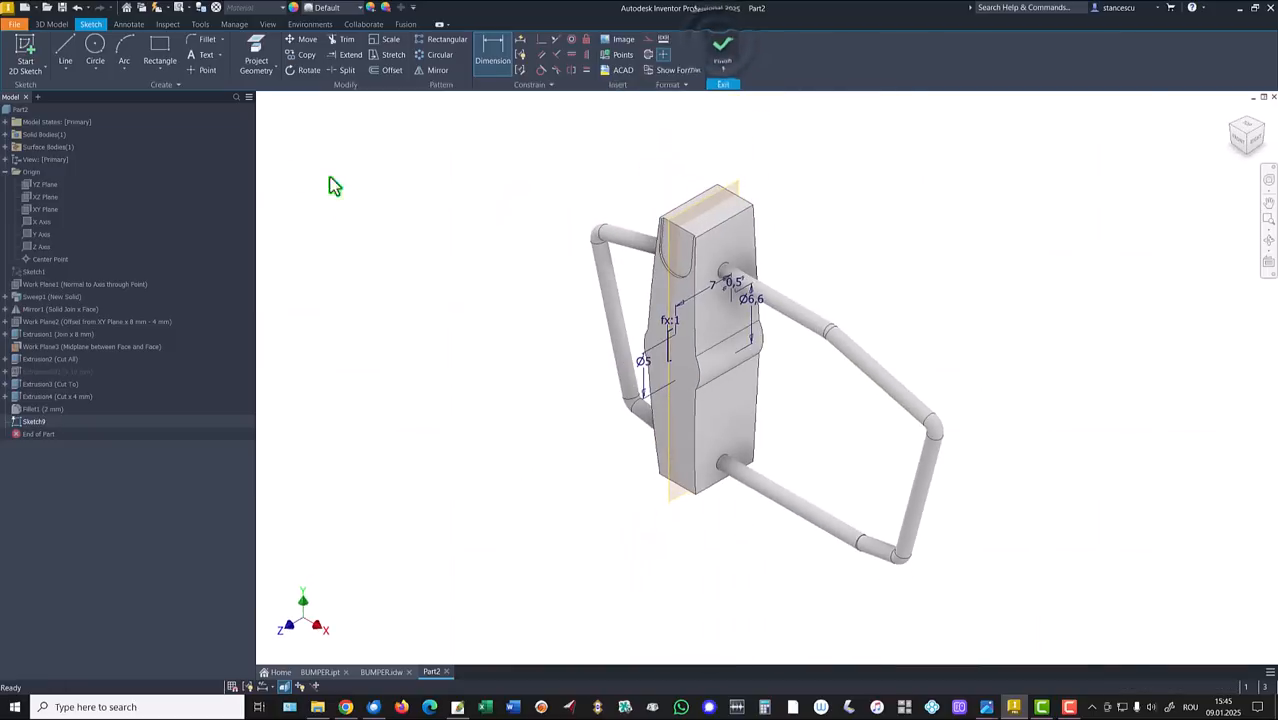
click(94, 48)
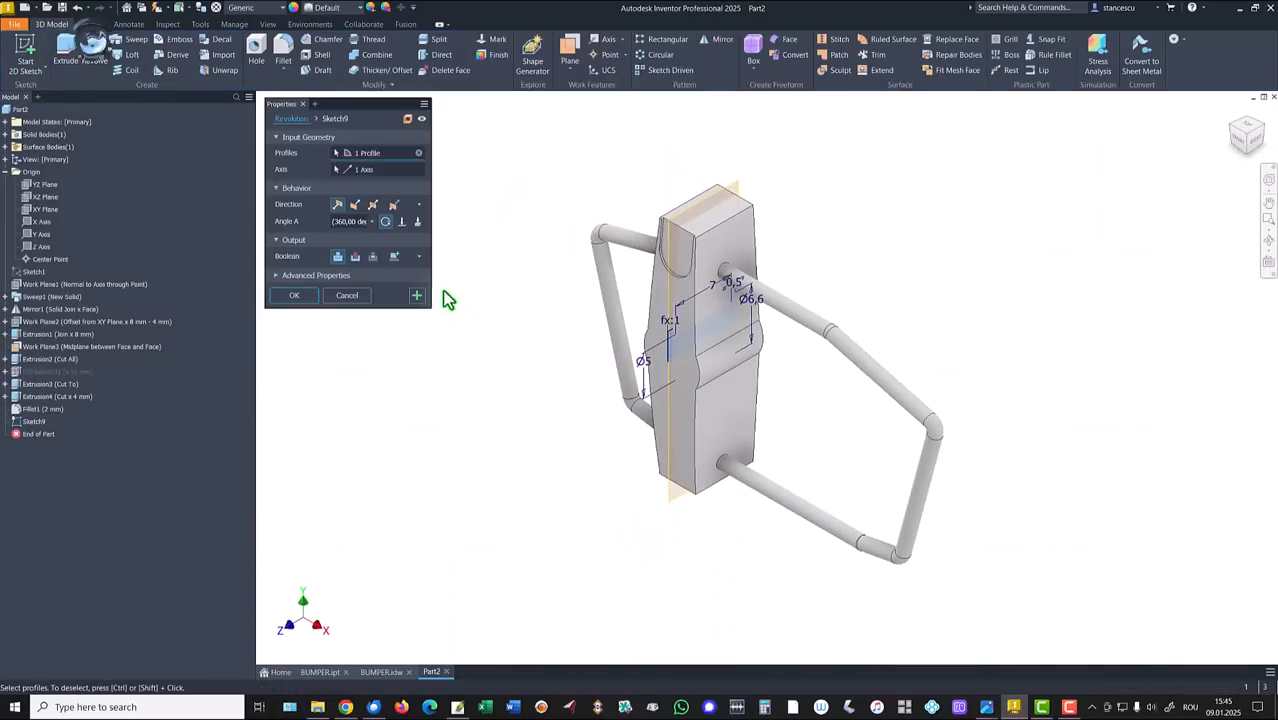
click(359, 259)
click(296, 296)
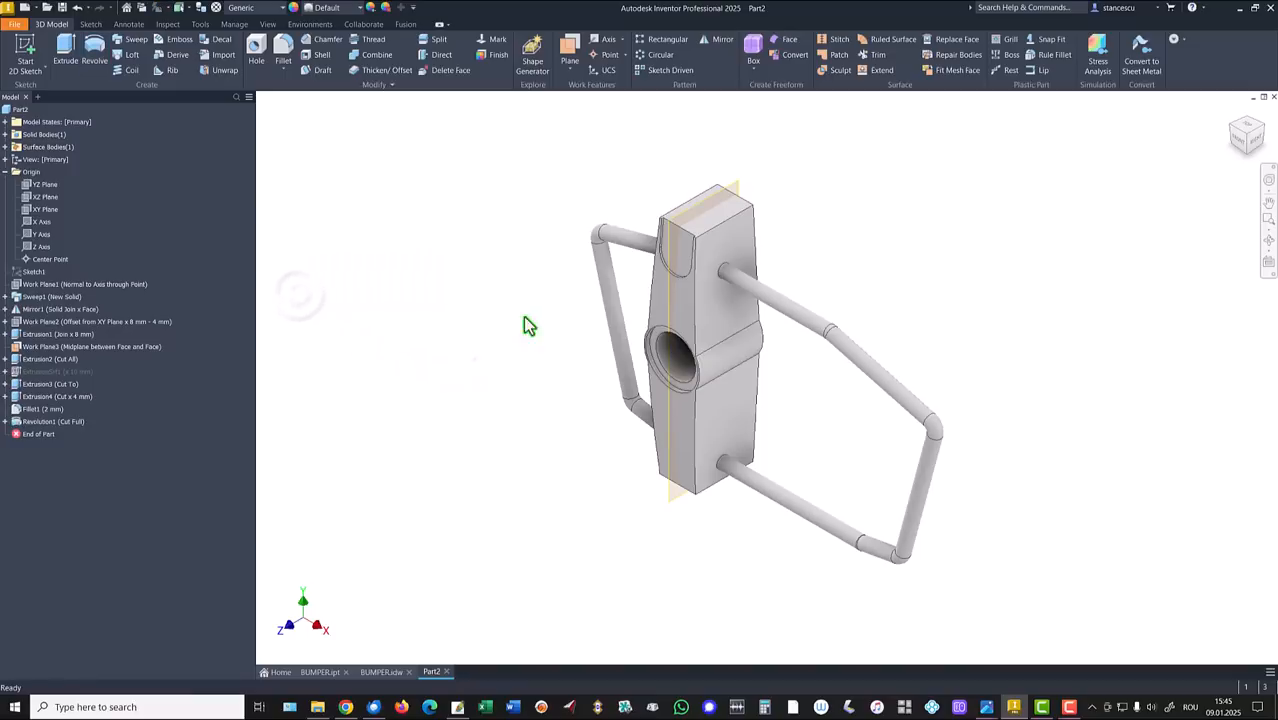
right_click(740, 186)
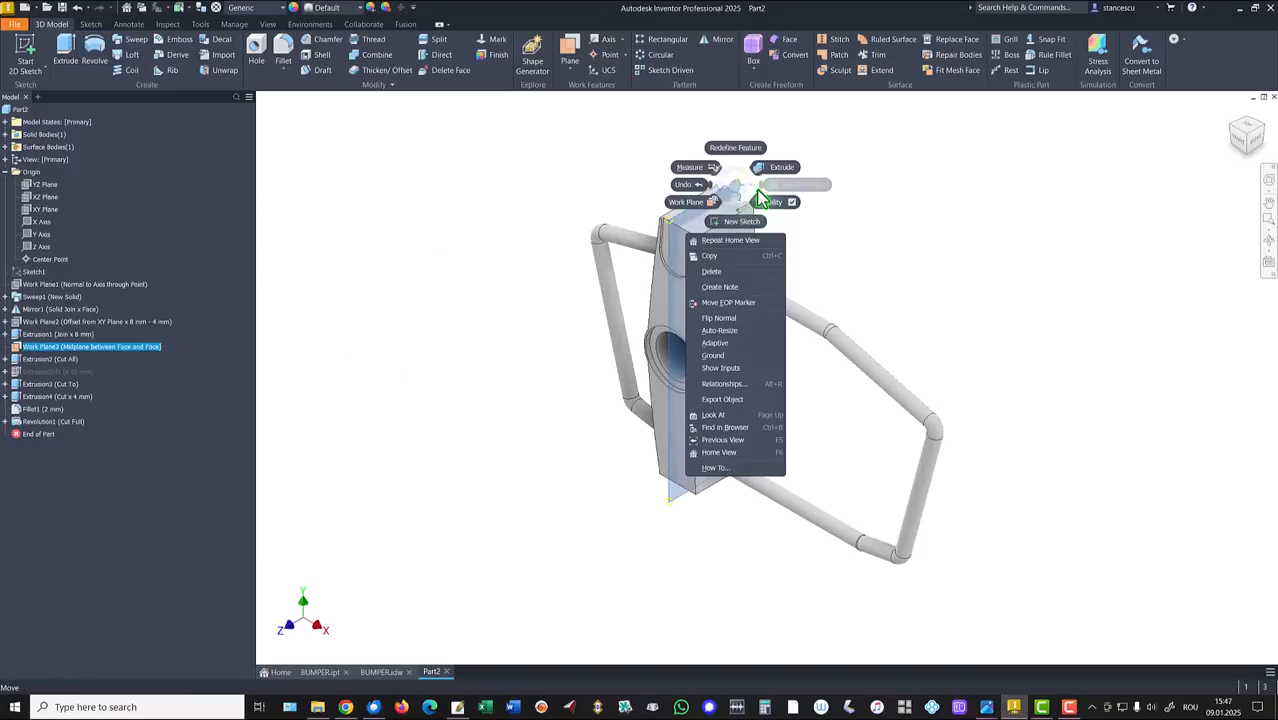
click(772, 202)
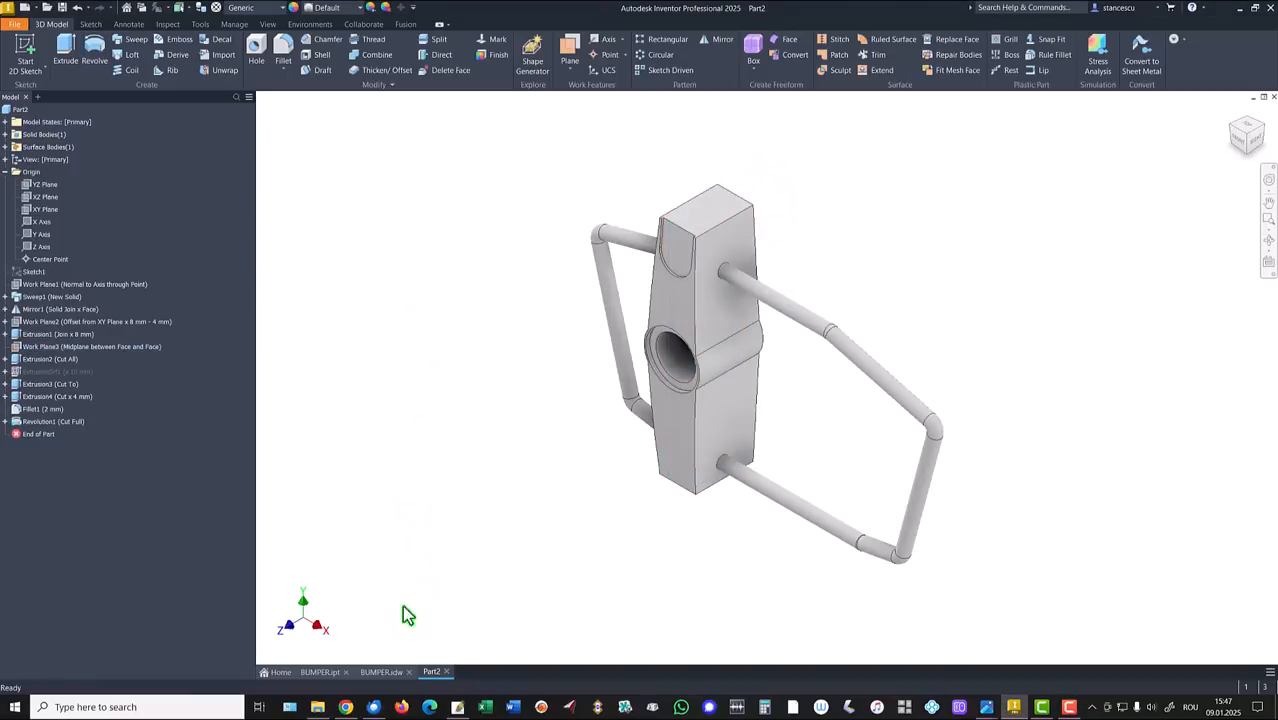
Examine the BUMPER.idw drawing for the dimensions of the lower cylindrical pin, including its diameter, position, length and slotted end.
click(379, 672)
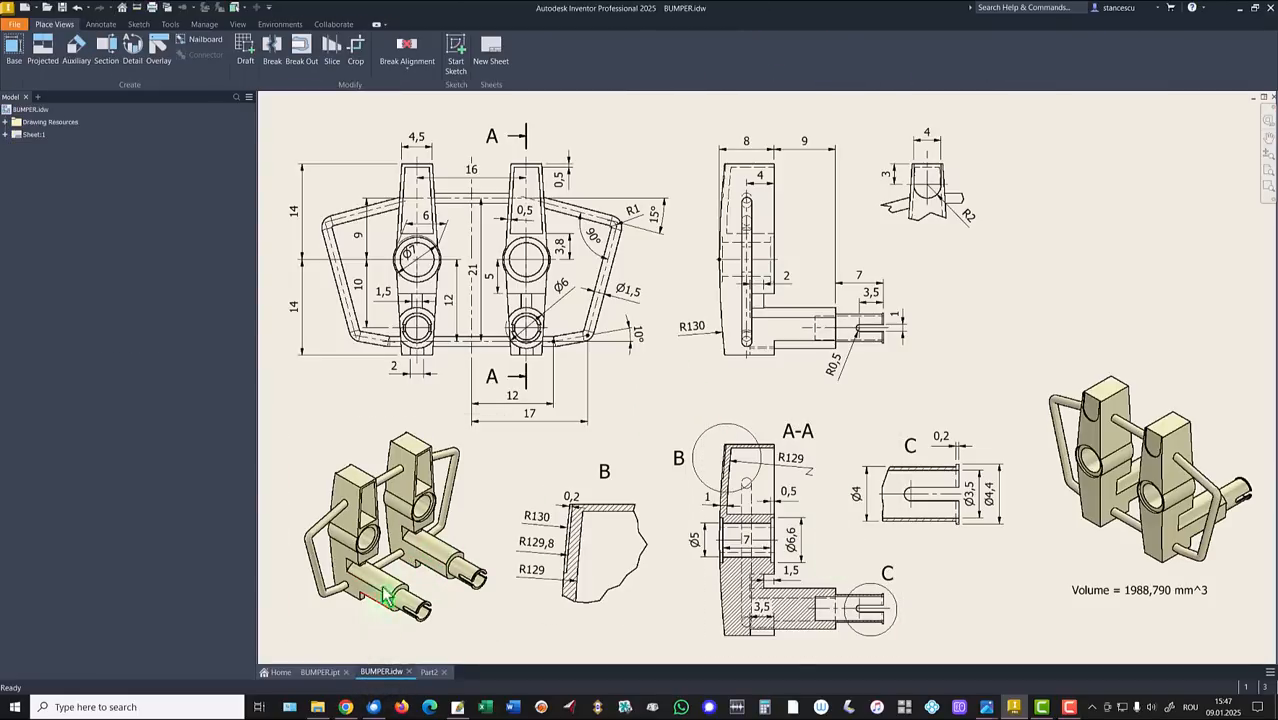
scroll(540, 330, up, 7)
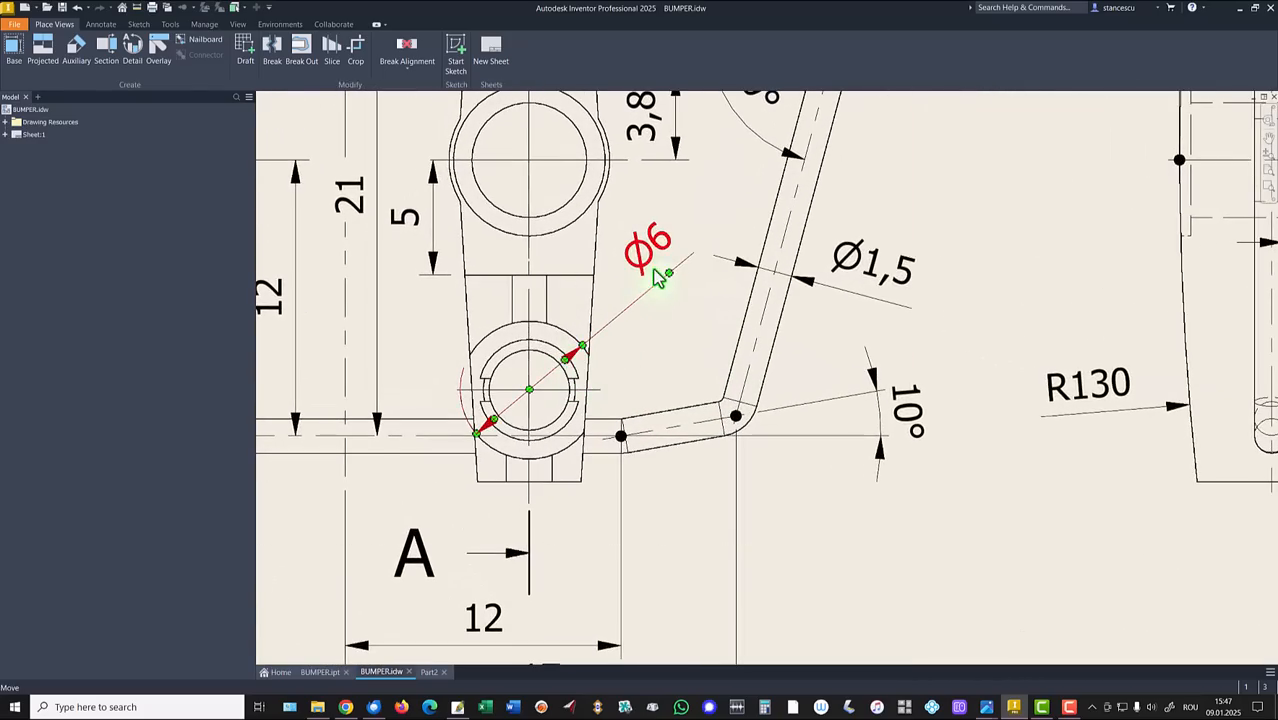
scroll(620, 340, down, 2)
scroll(770, 460, down, 4)
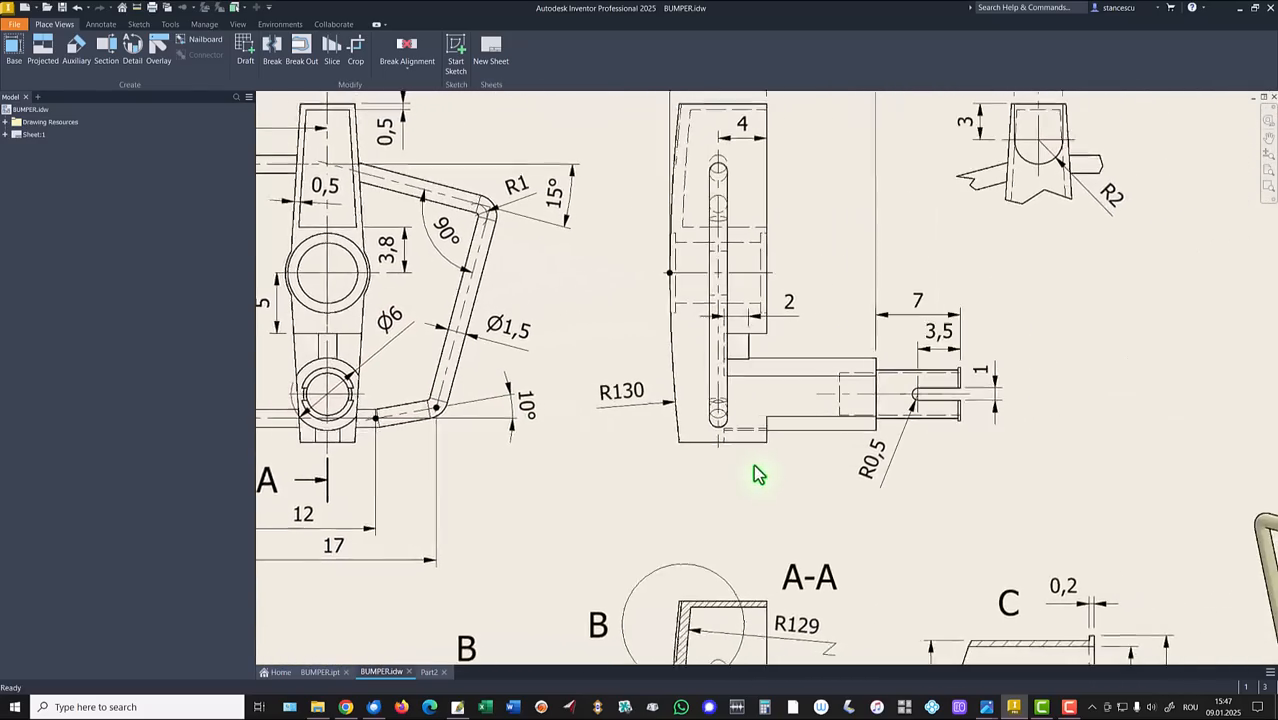
scroll(760, 490, down, 1)
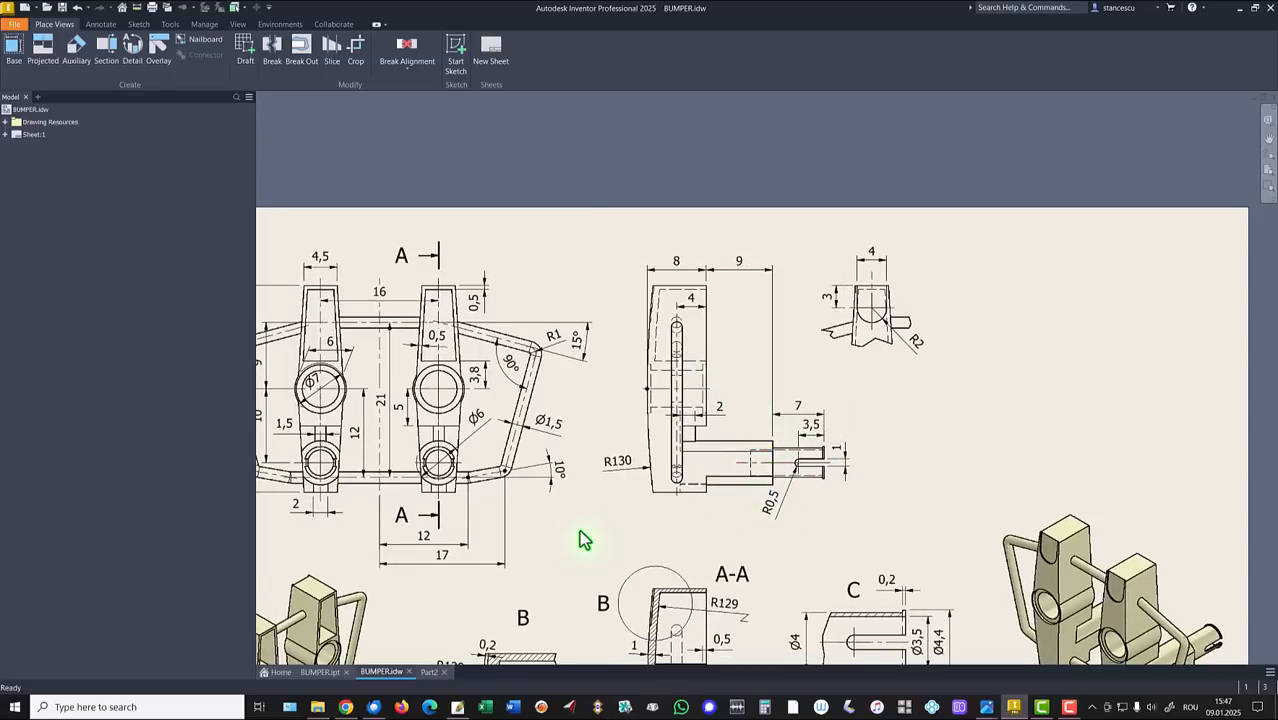
scroll(1000, 620, down, 2)
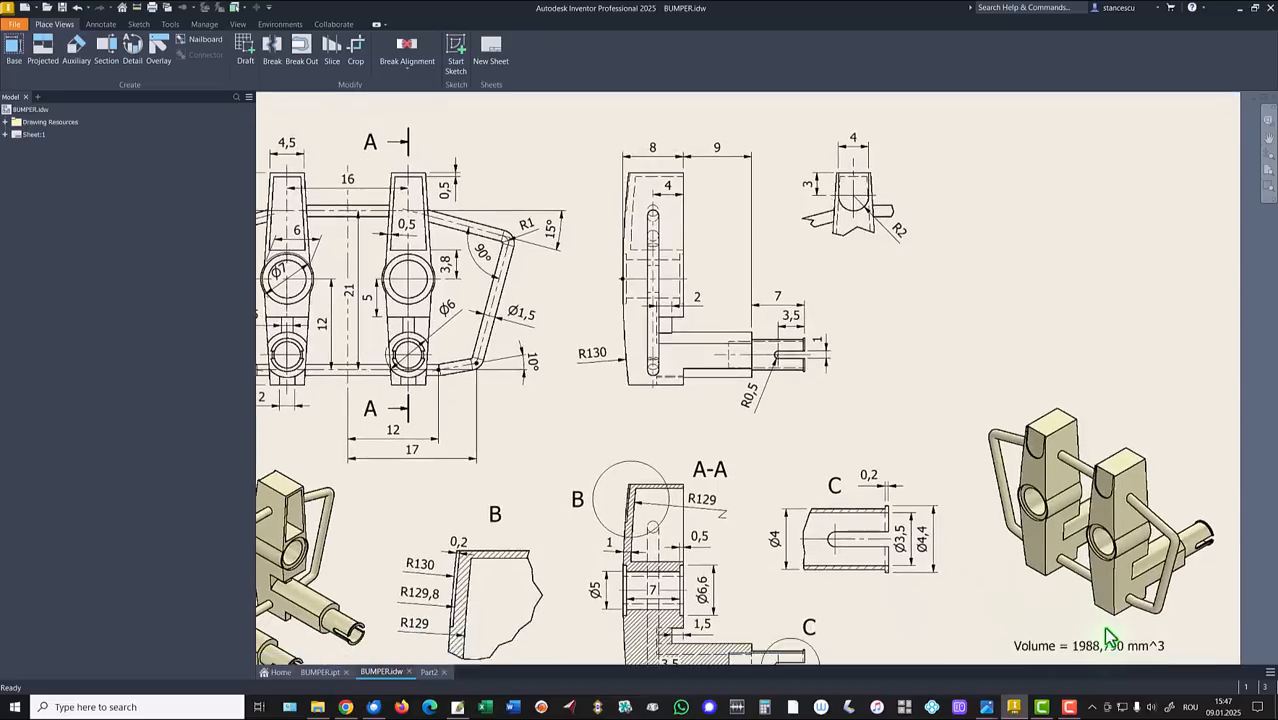
scroll(1138, 548, down, 3)
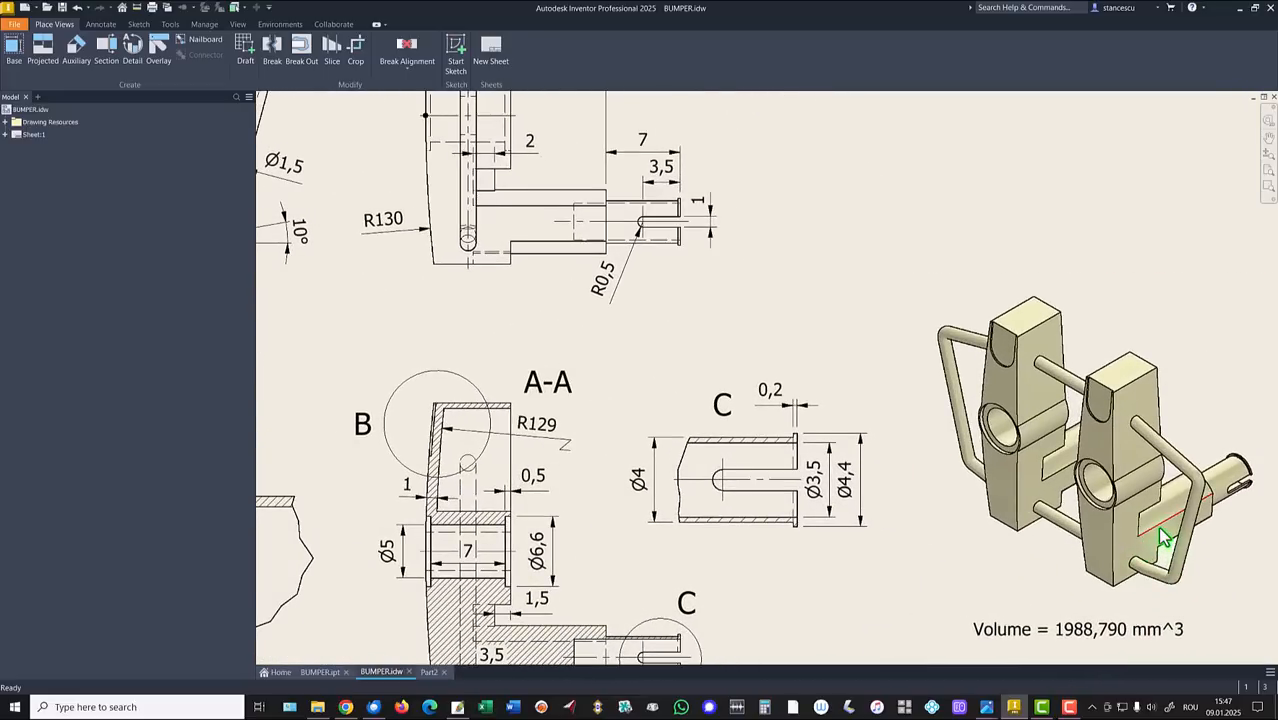
key(F6)
key(Home)
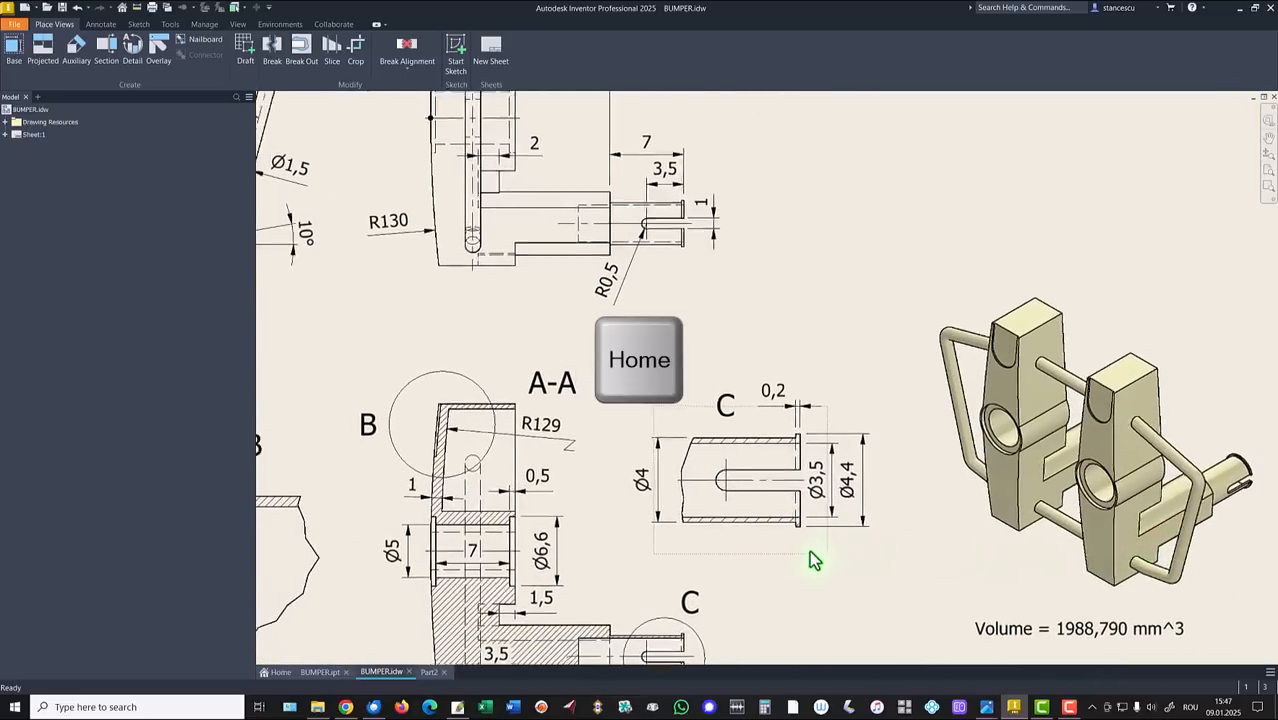
In Part2, start a sketch on the block's flat face below the bore and draw a 6 mm diameter circle there.
click(428, 674)
mouse_move(556, 362)
shift+middle_down()
mouse_move(725, 448)
mouse_move(882, 465)
mouse_move(853, 467)
shift+middle_up()
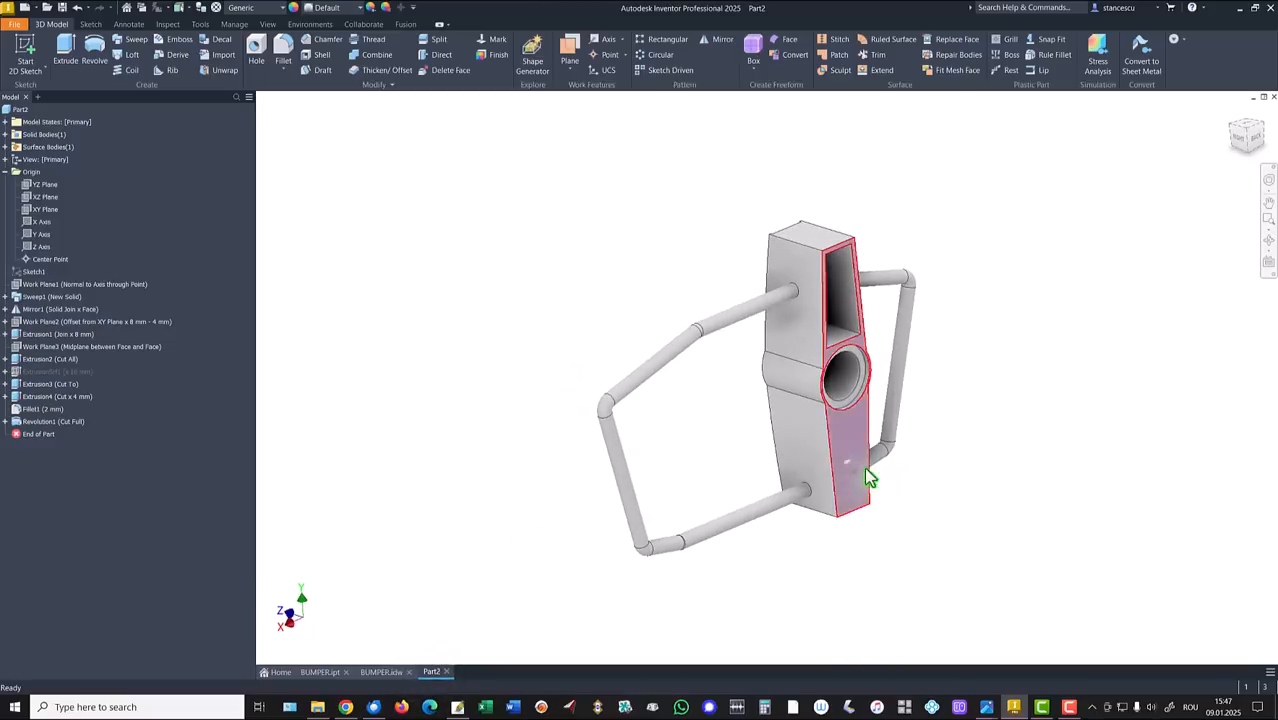
click(853, 467)
click(944, 461)
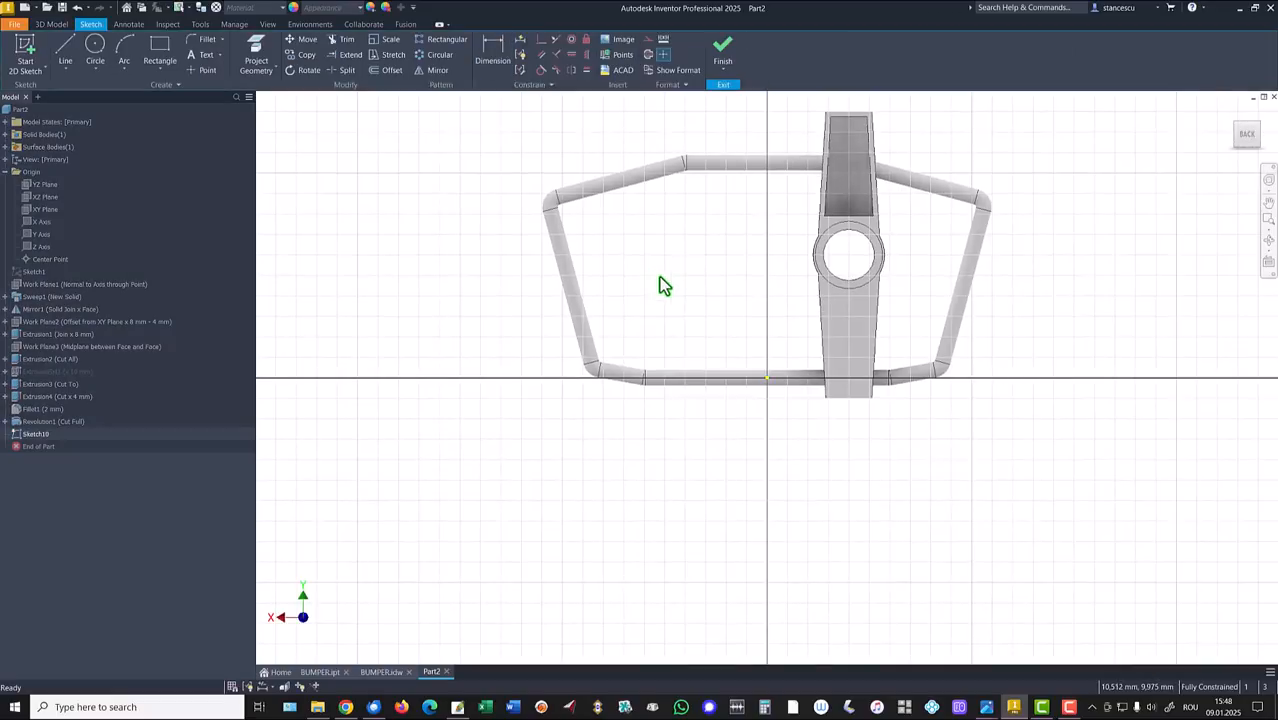
click(95, 47)
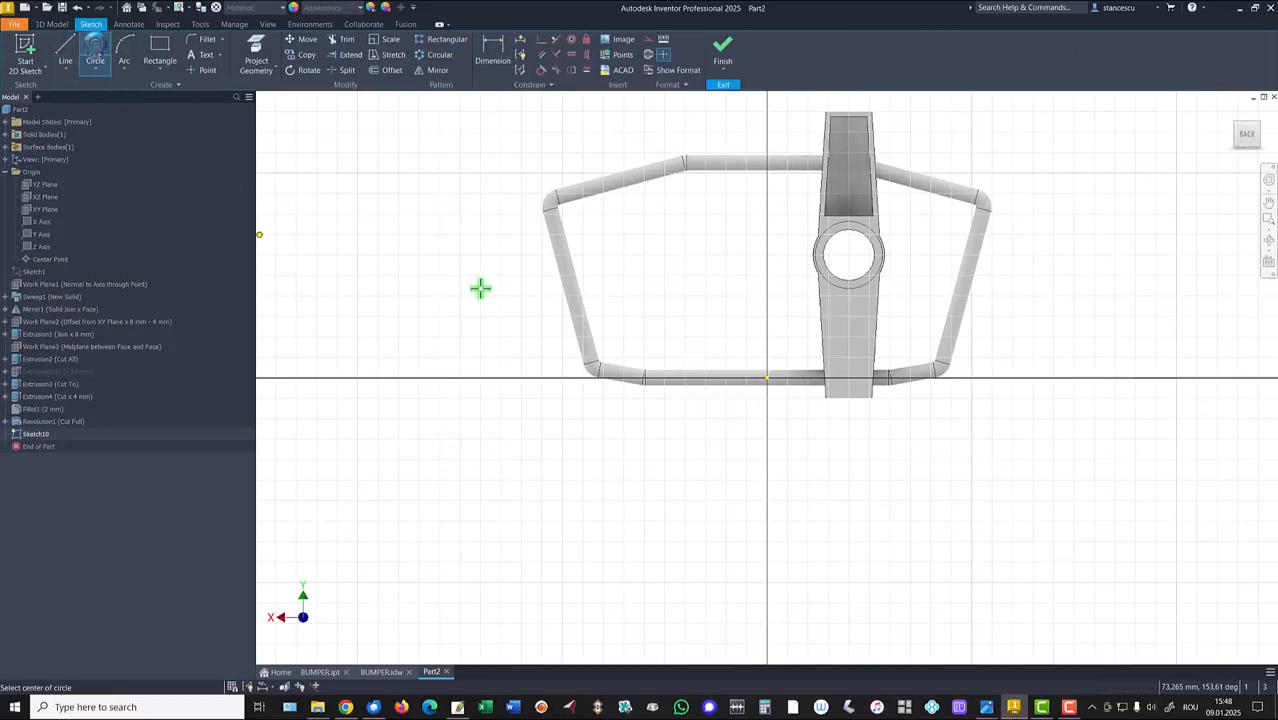
click(848, 320)
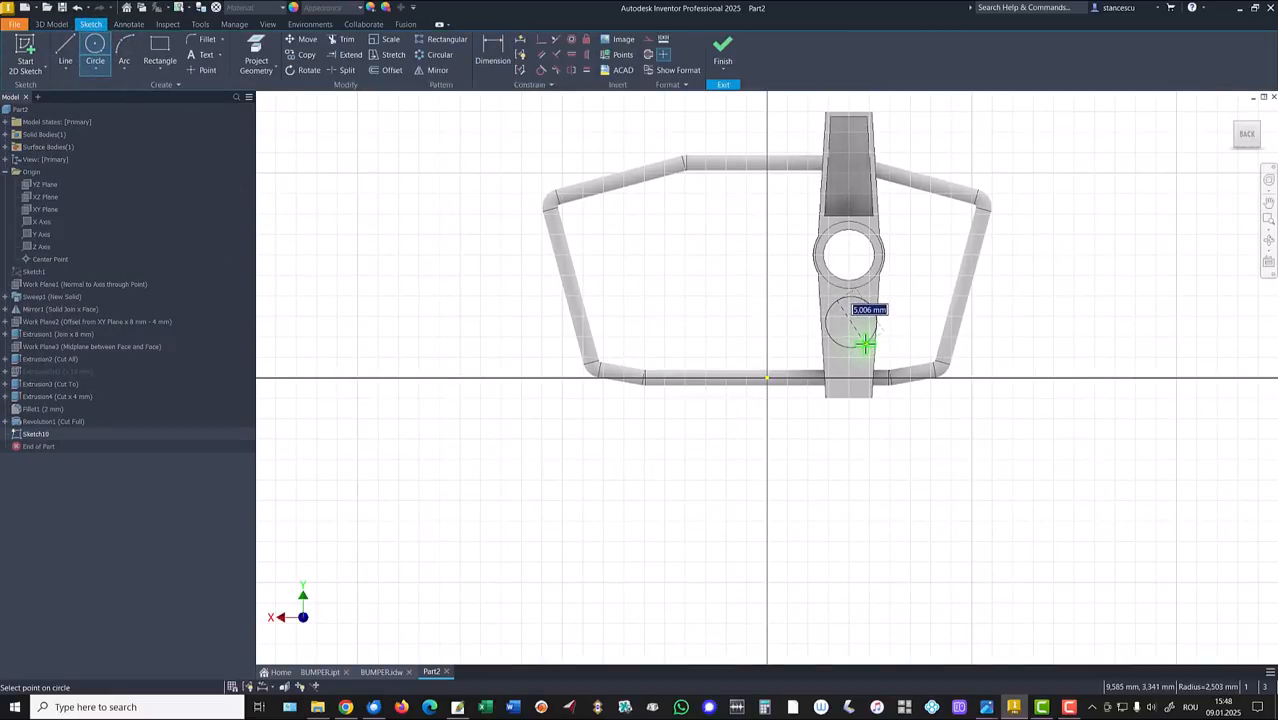
text(6)
key(Return)
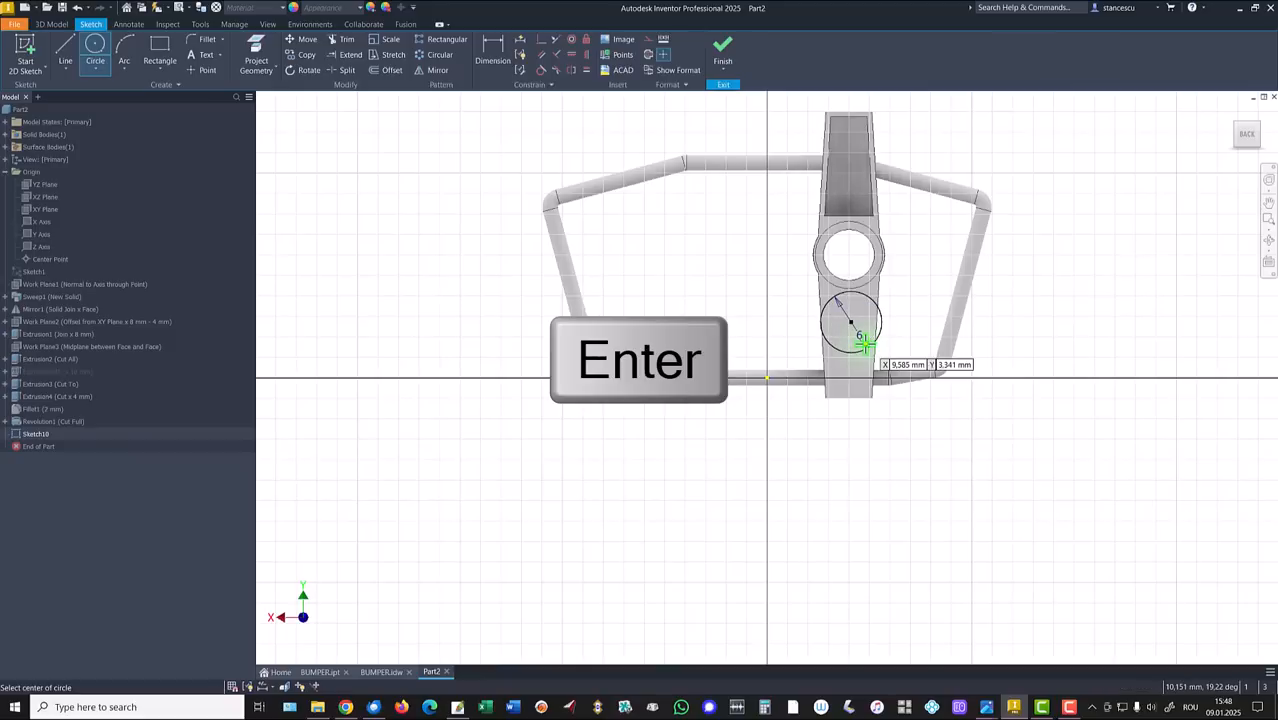
Project the bore's circular edge into the sketch and align the circle's centre vertically with the bore's centre.
click(587, 54)
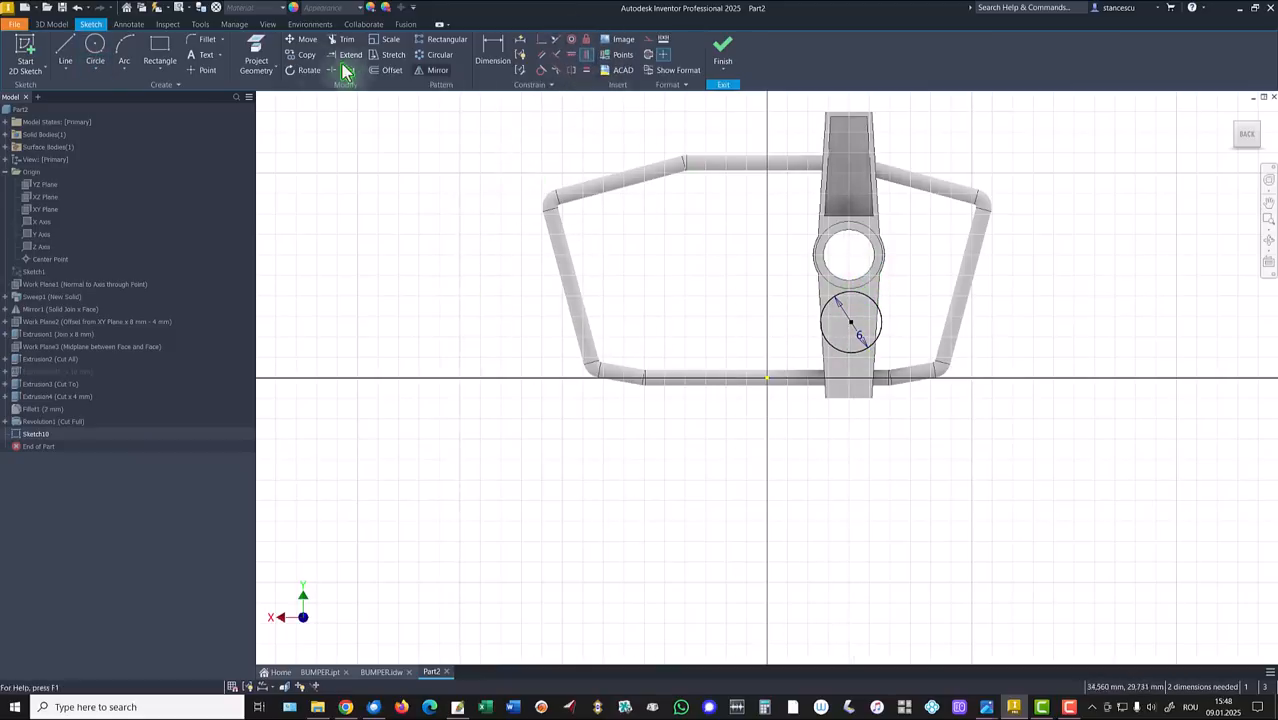
click(256, 52)
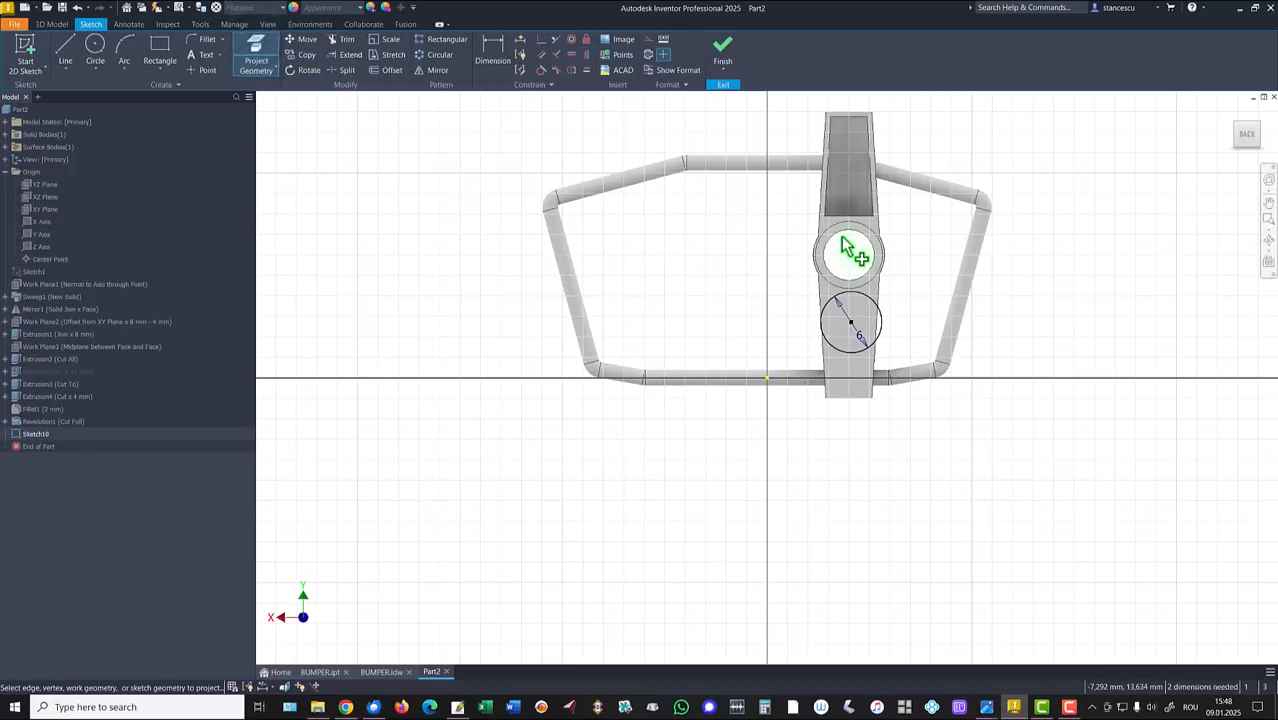
click(801, 253)
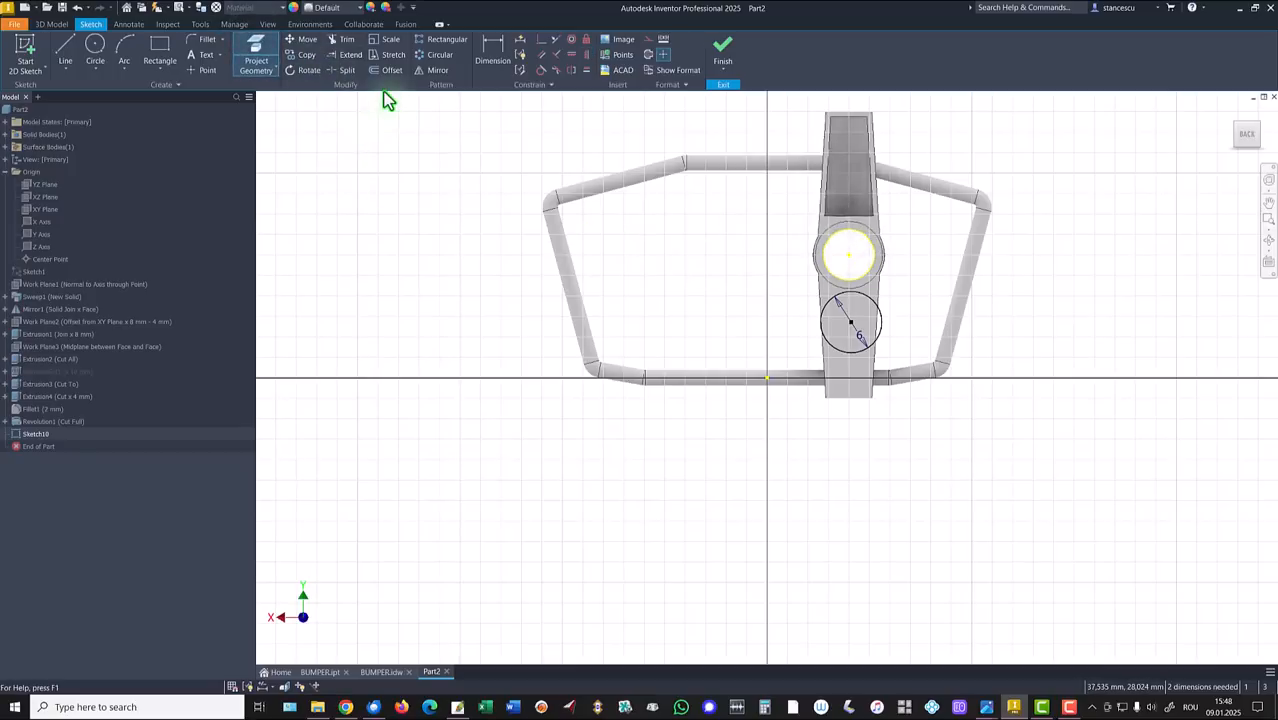
click(586, 54)
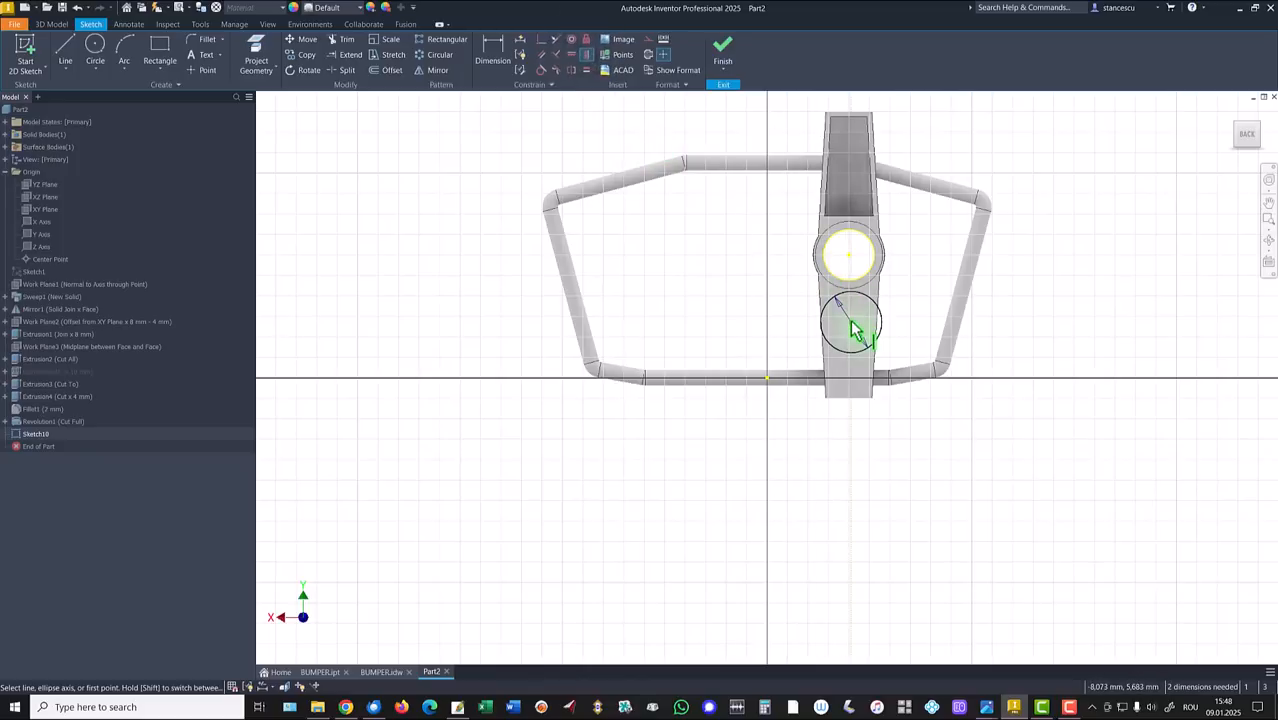
click(852, 323)
click(849, 253)
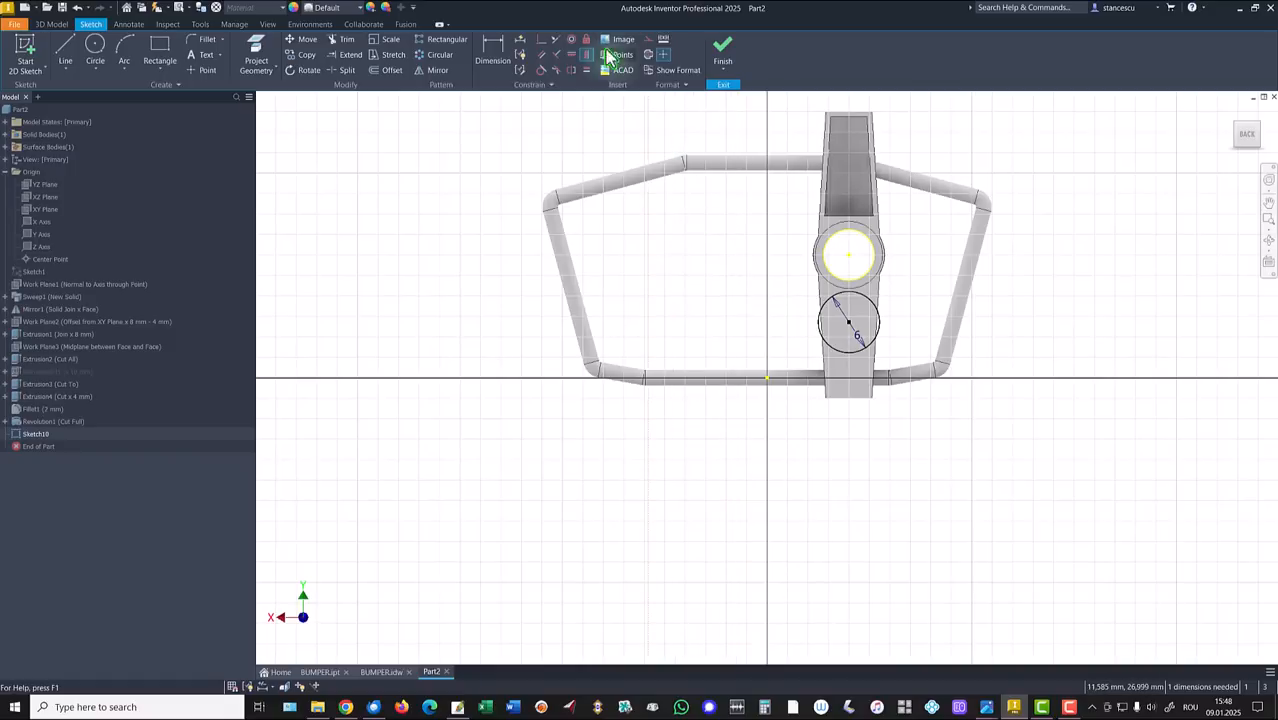
Dimension the vertical distance between the bore's centre and the circle's centre as 10 mm.
click(492, 50)
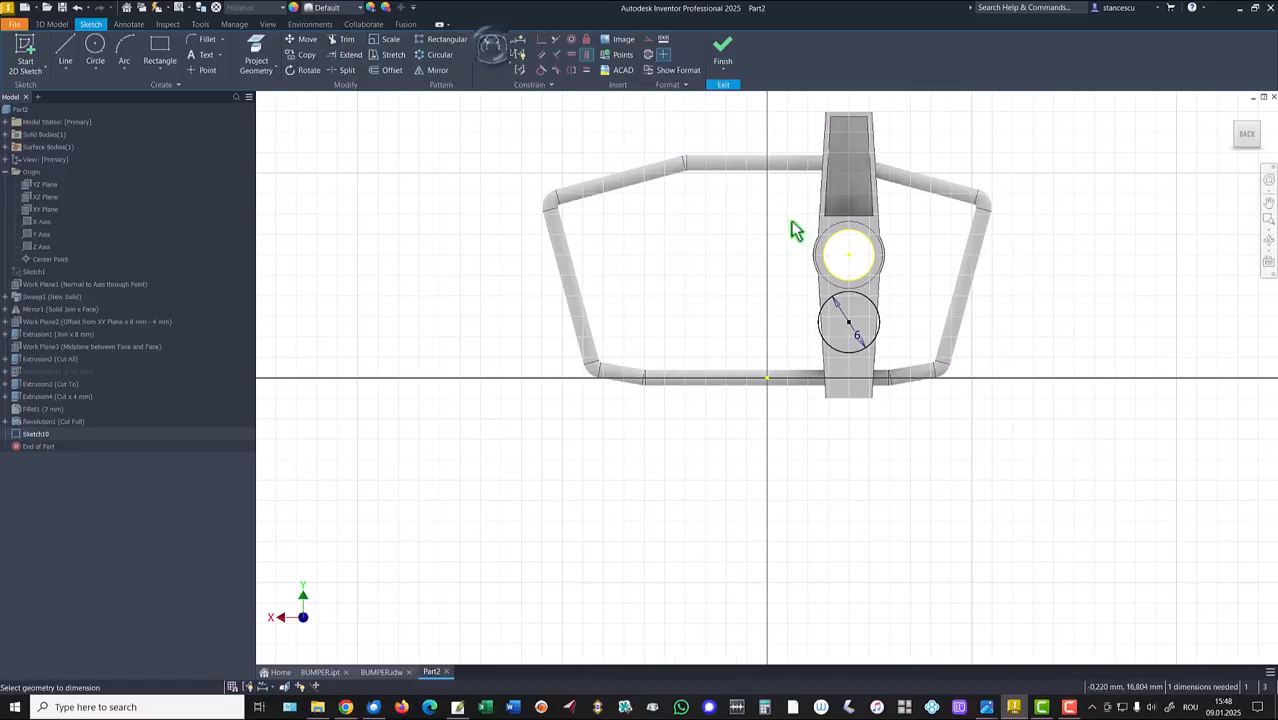
click(849, 263)
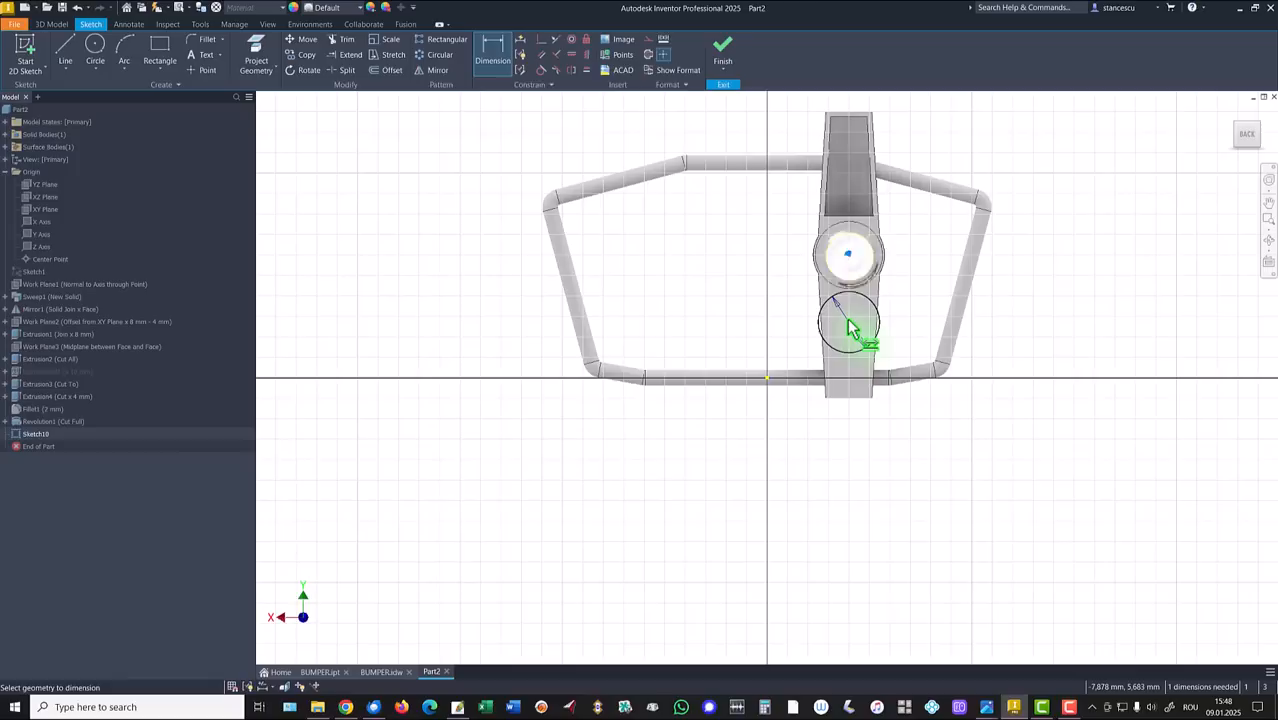
click(854, 333)
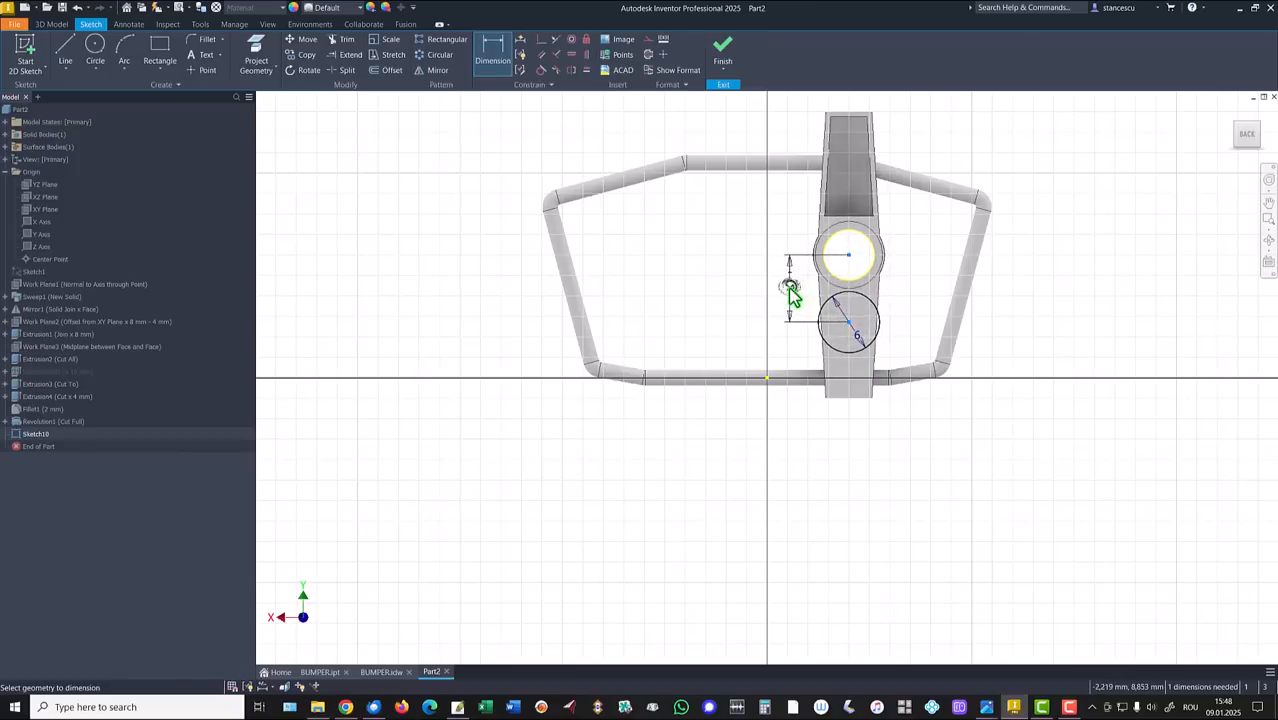
click(794, 292)
text(10)
key(Return)
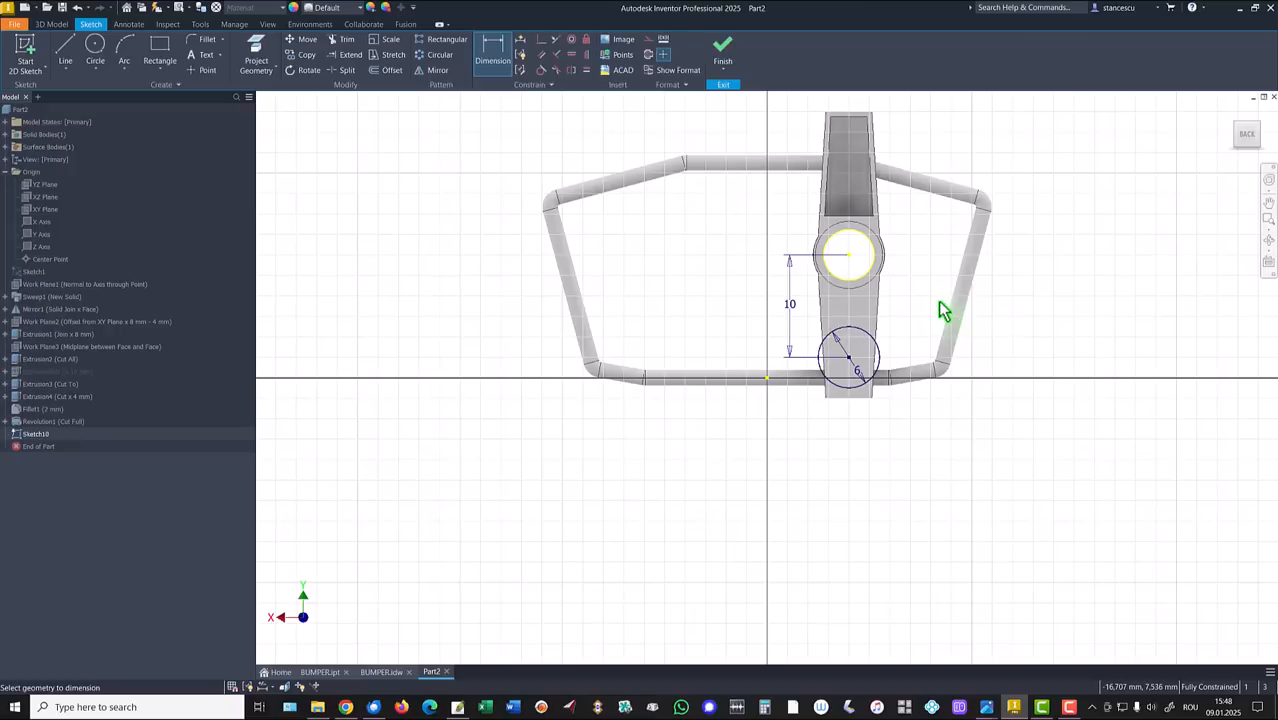
Project the block's two slanted side edges below the bore into the sketch and finish the sketch.
click(256, 52)
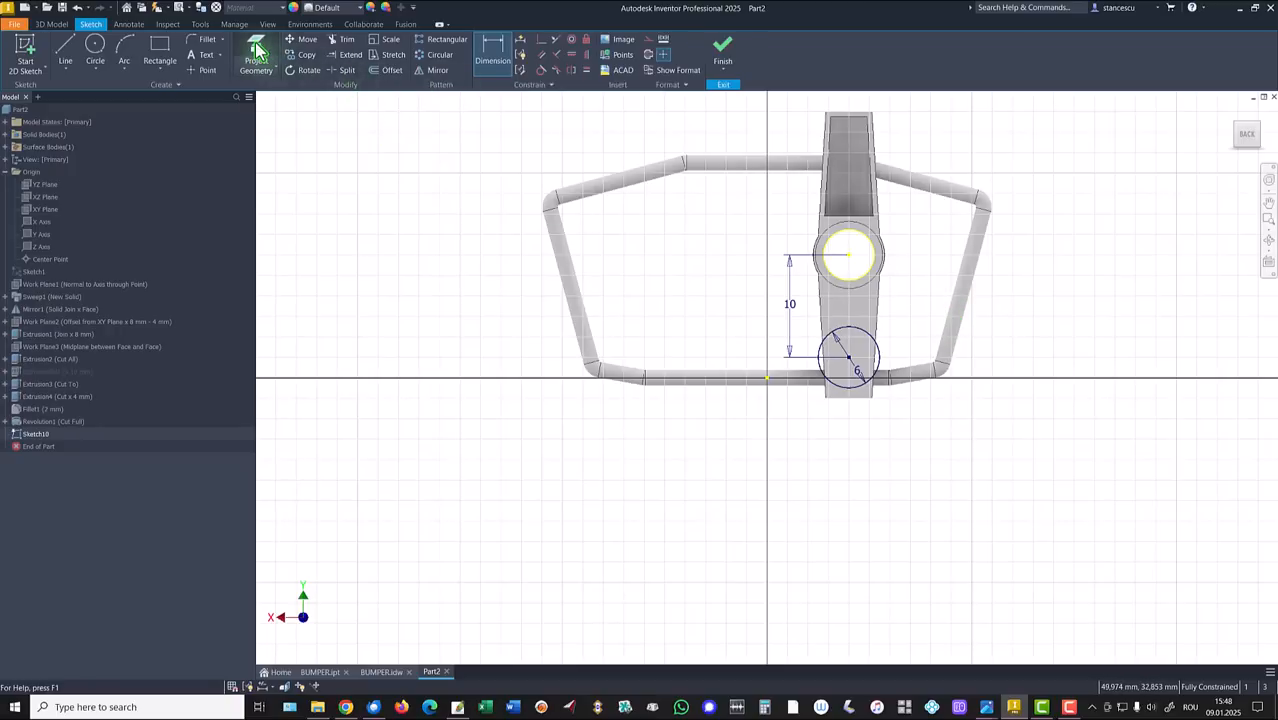
click(825, 330)
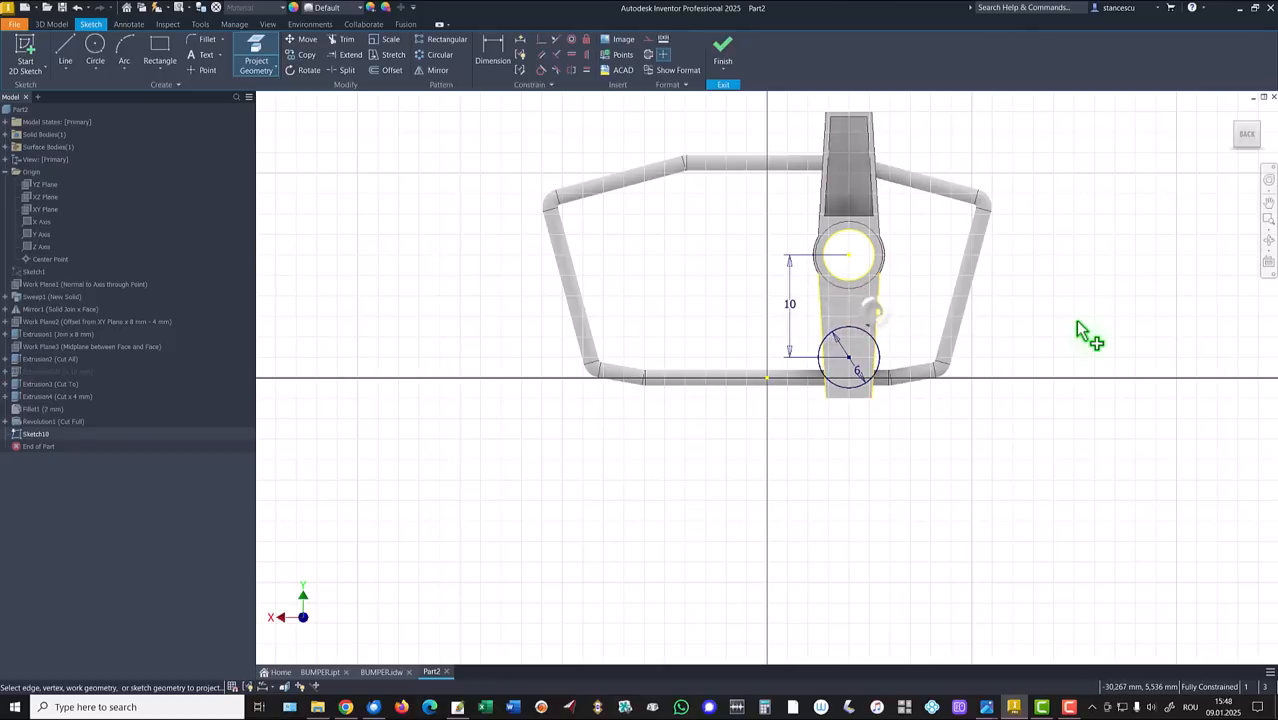
click(724, 52)
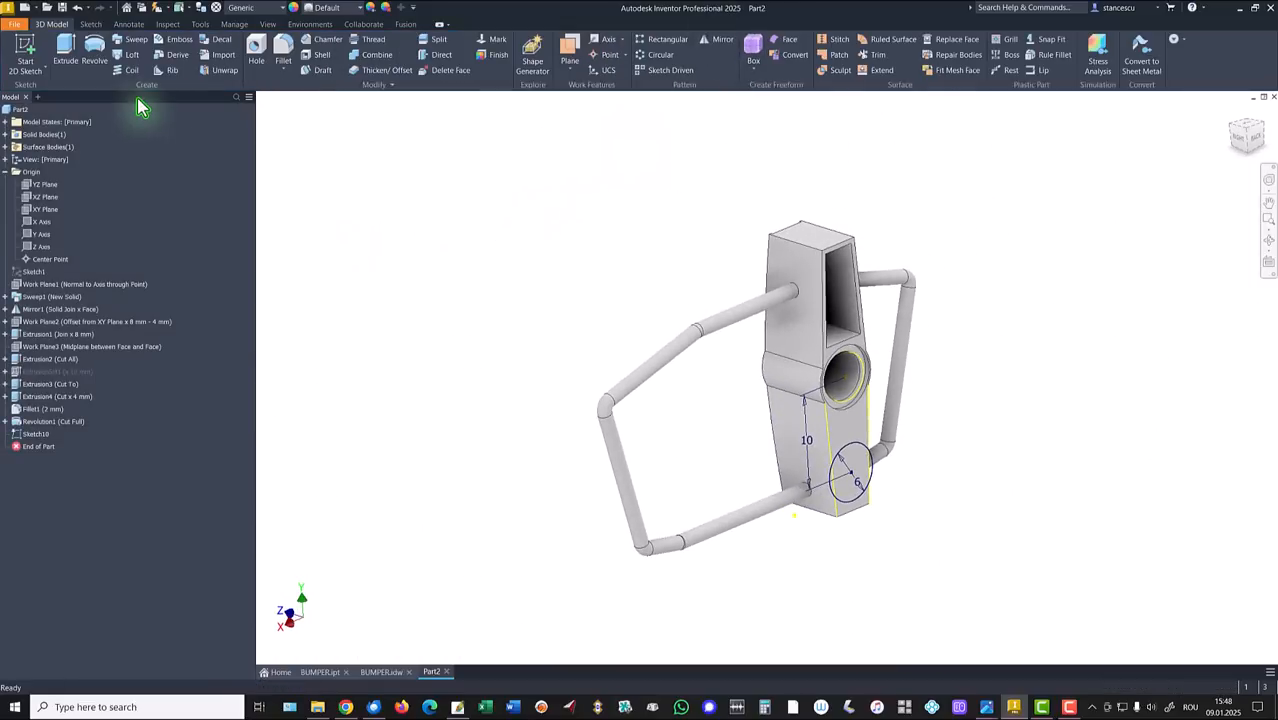
Extrude the circle profile bounded by the block's side edges 9 mm outward from the flat face, joined to the body.
click(63, 52)
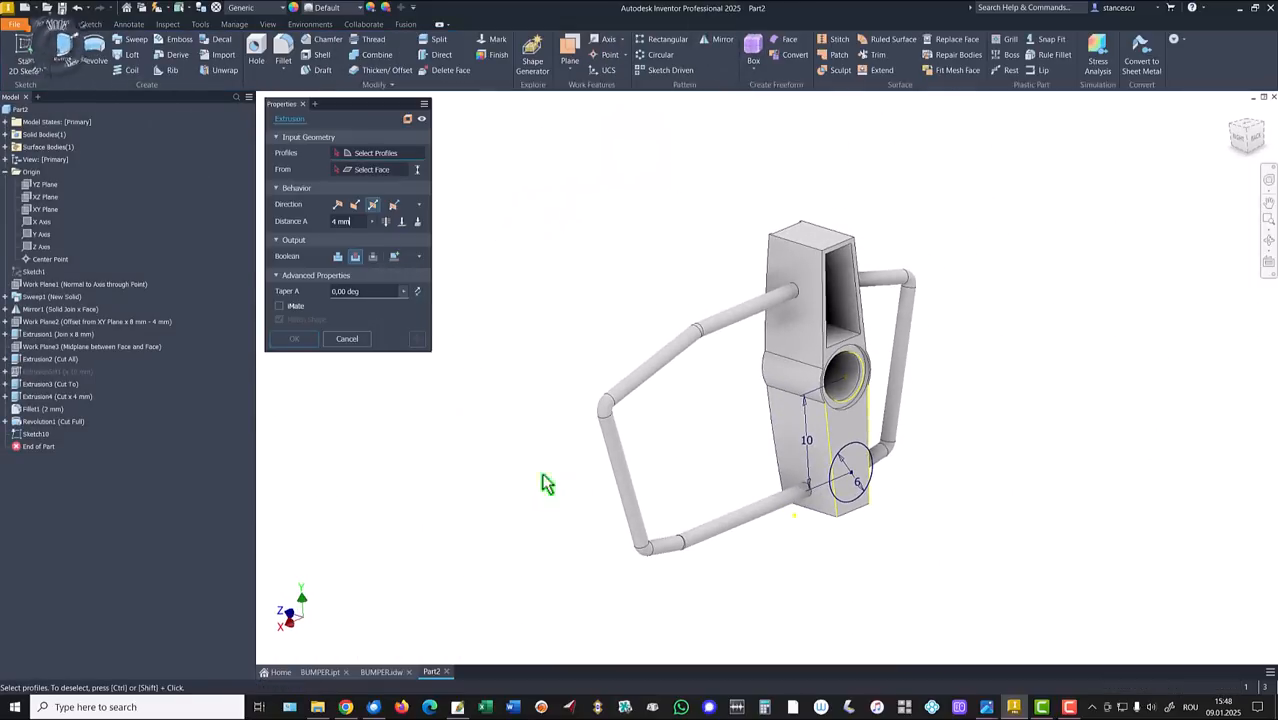
click(855, 474)
click(855, 472)
shift+middle_drag(1075, 472, 1040, 534)
shift+middle_drag(918, 484, 697, 316)
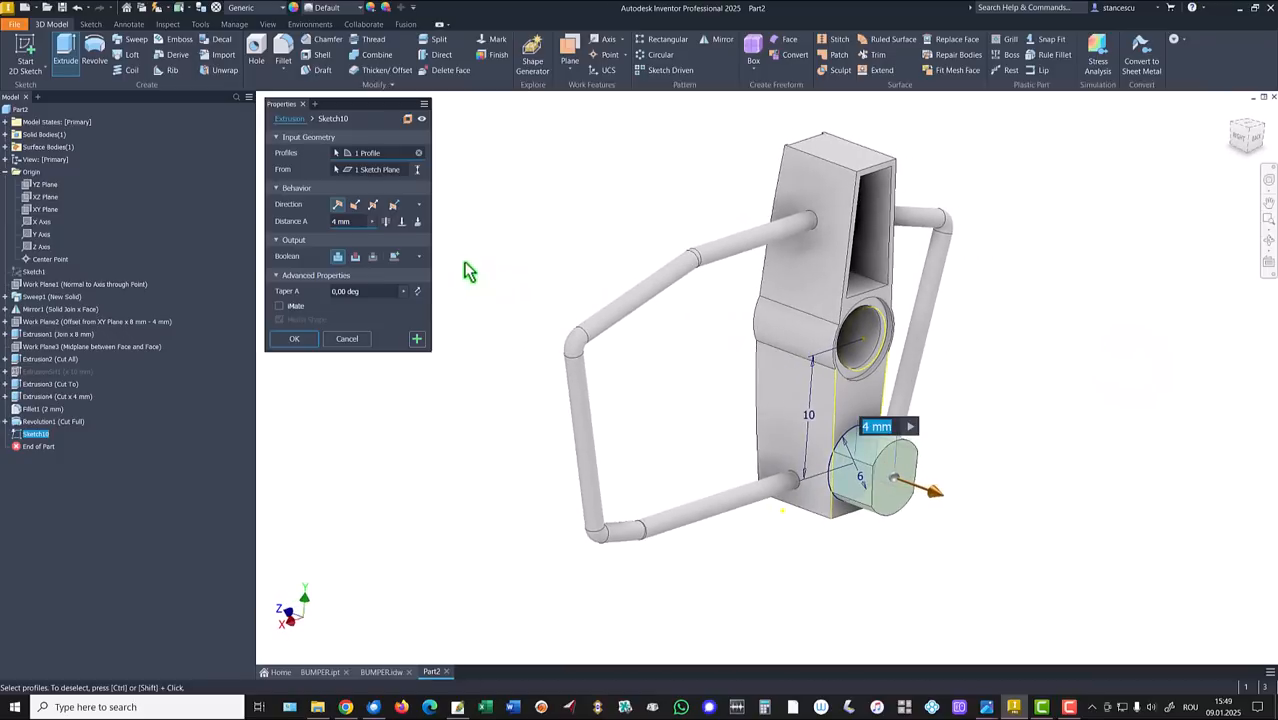
text(9)
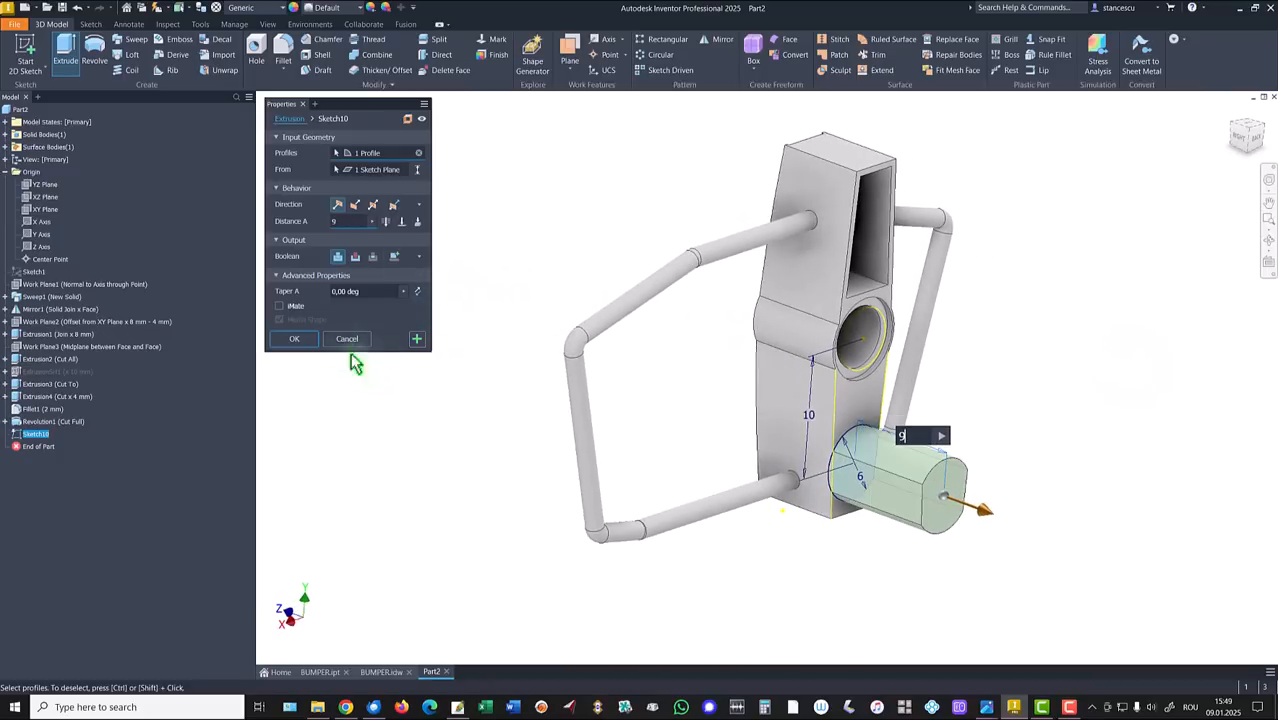
click(294, 338)
key(F6)
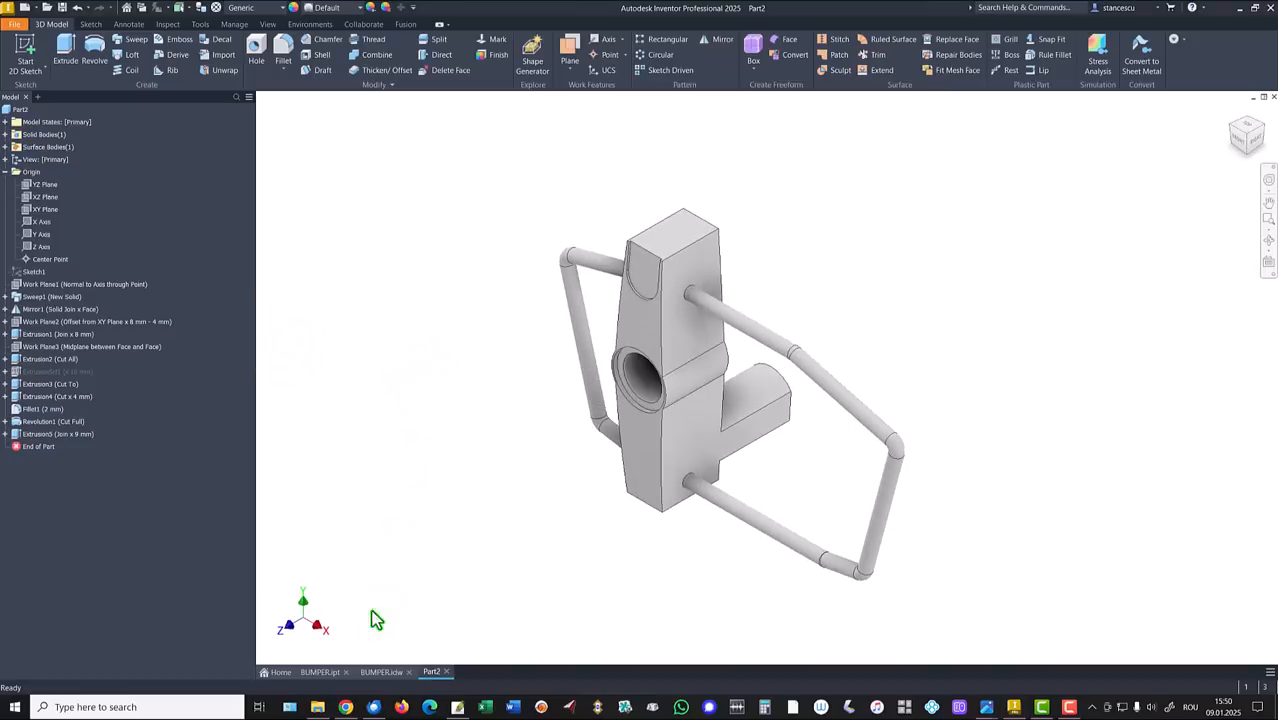
Examine the finished BUMPER.ipt model from the back for the shape around the lower pins, and return to Part2.
click(330, 677)
shift+middle_drag(745, 574, 531, 513)
scroll(922, 465, down, 4)
scroll(658, 522, down, 3)
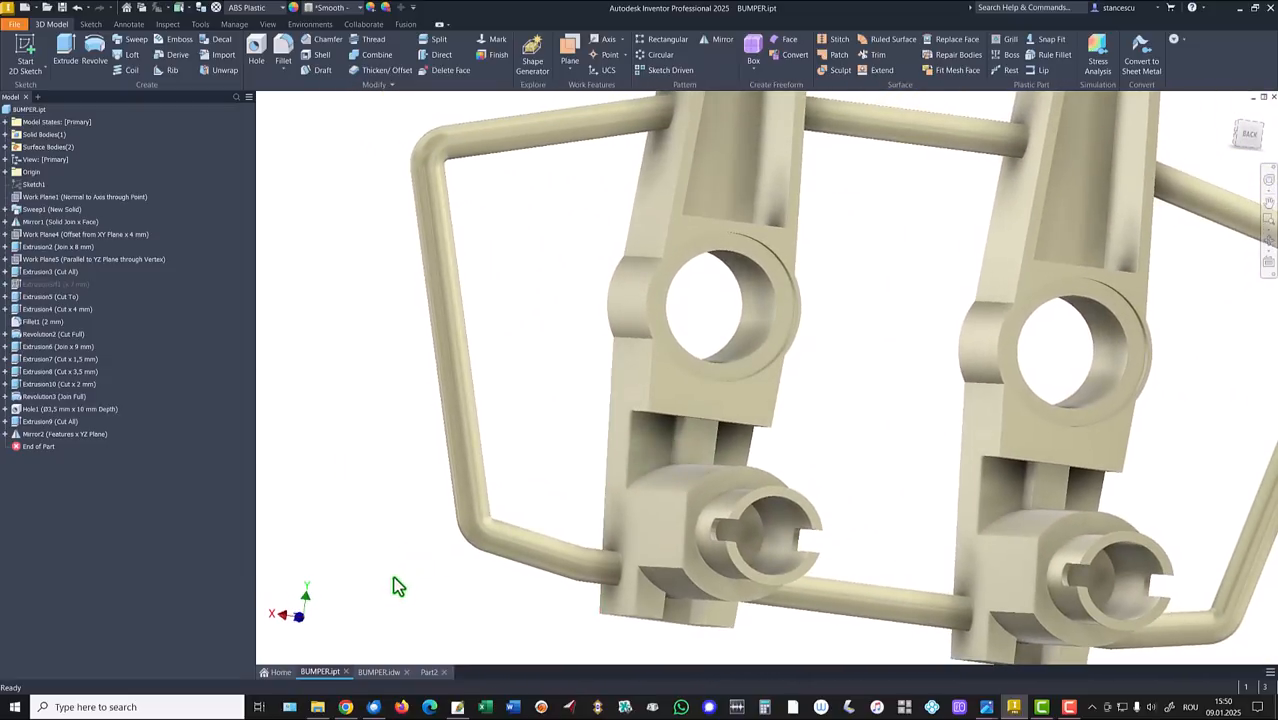
key(Home)
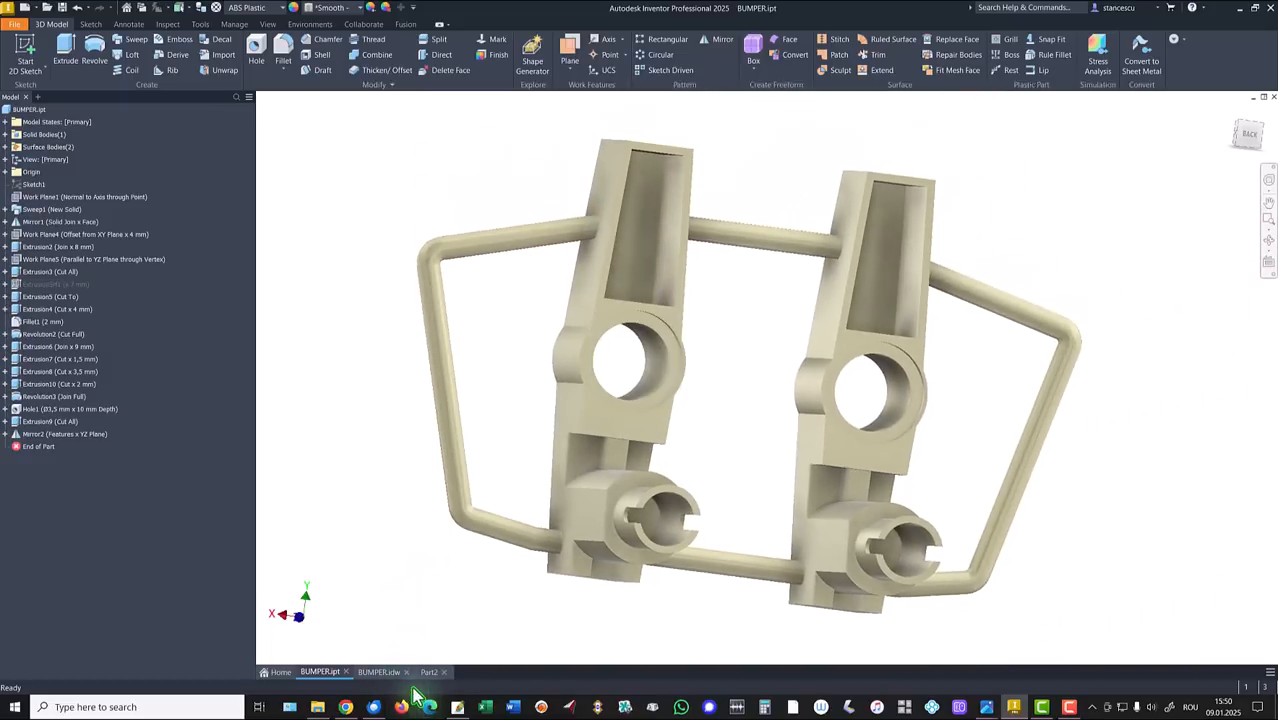
key(F6)
click(428, 673)
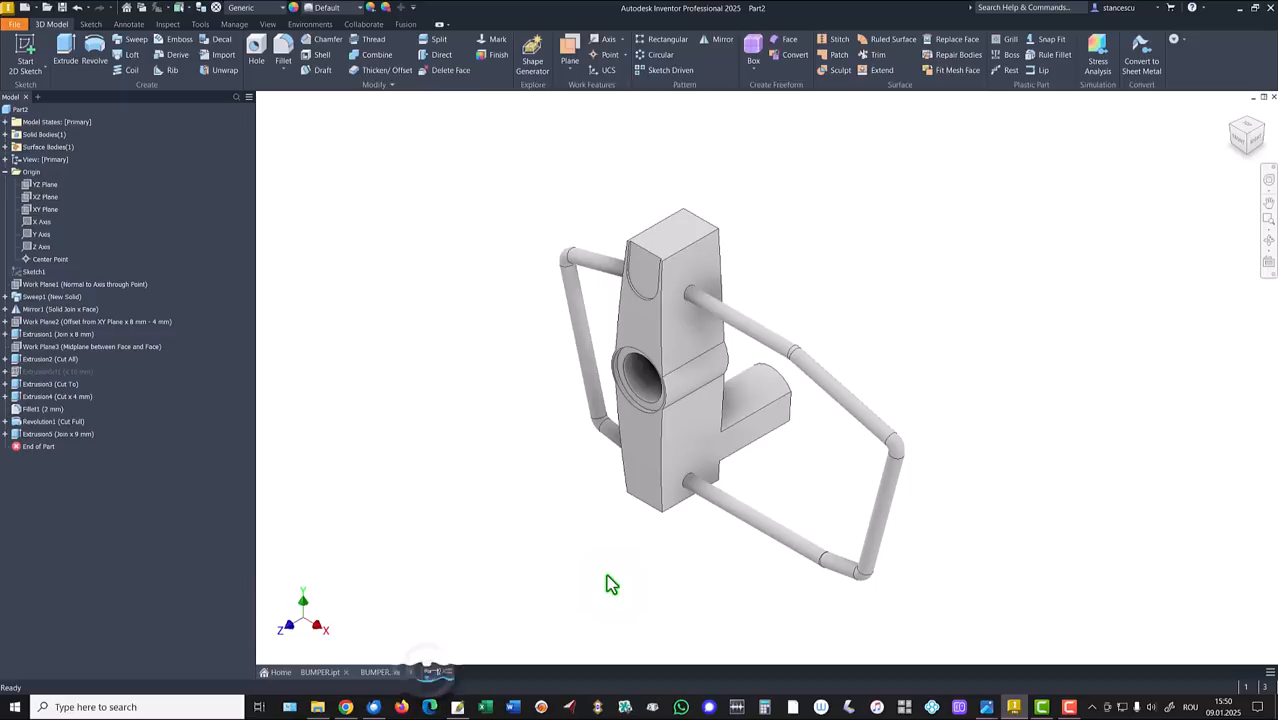
Consult the BUMPER.idw drawing, measure the depth edge of the recess above the pin in BUMPER.ipt, and return to Part2.
click(370, 673)
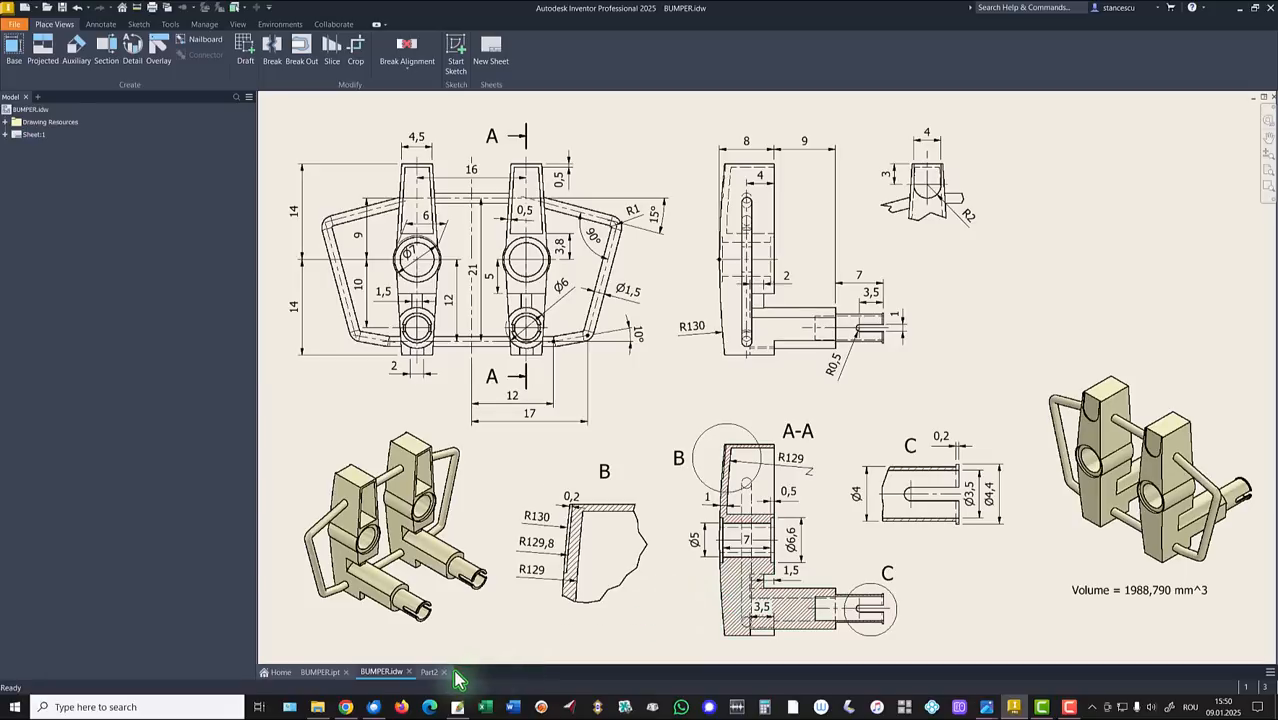
click(319, 672)
shift+middle_drag(474, 547, 640, 515)
scroll(642, 515, up, 3)
shift+middle_drag(666, 472, 653, 485)
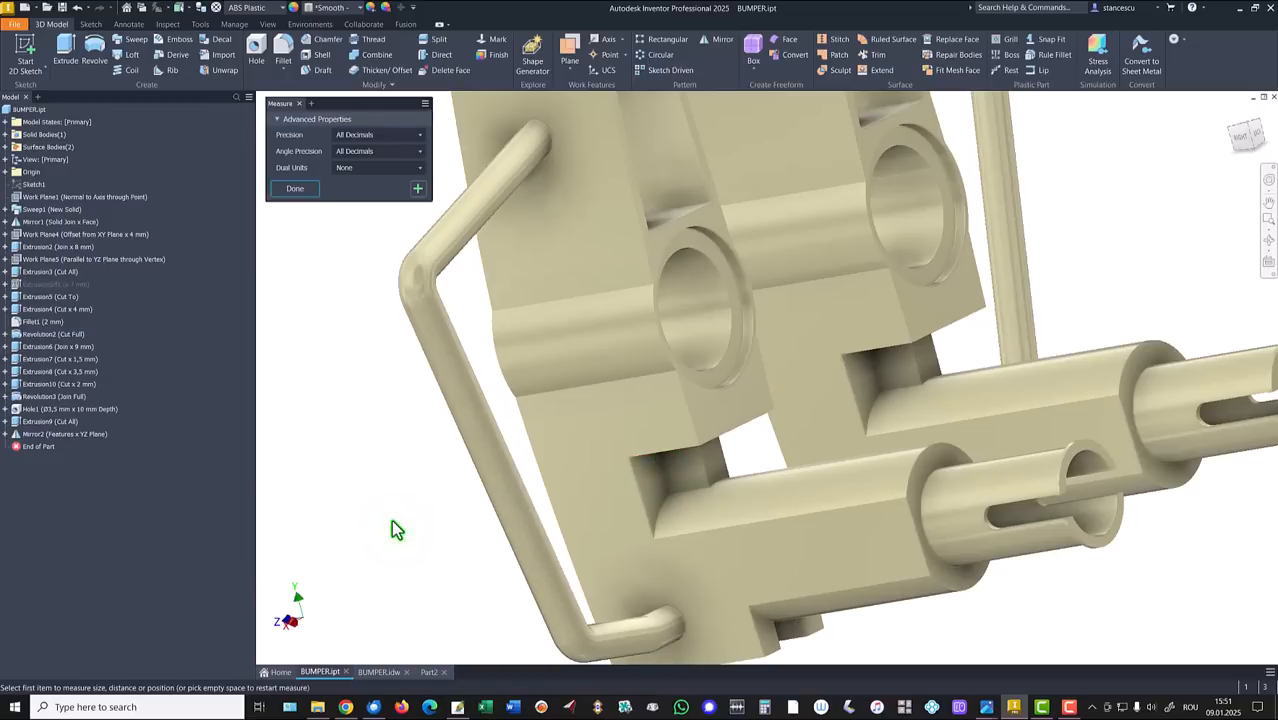
click(660, 460)
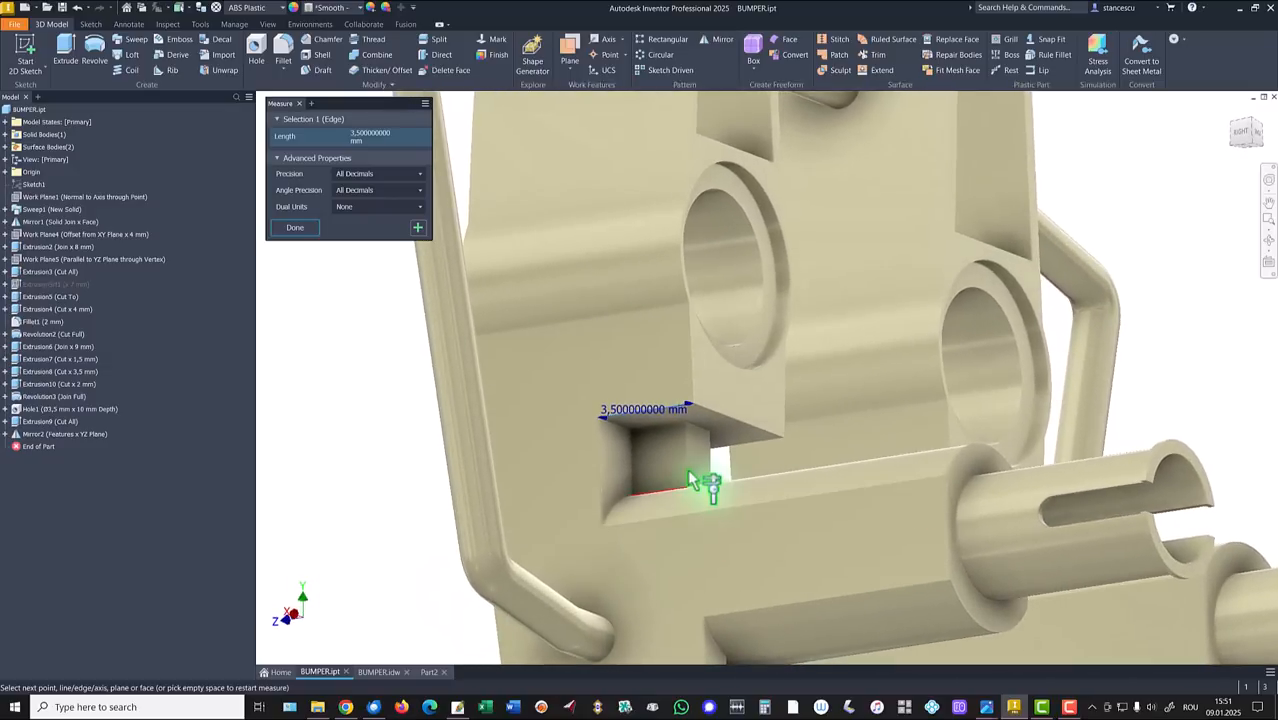
click(293, 230)
key(F6)
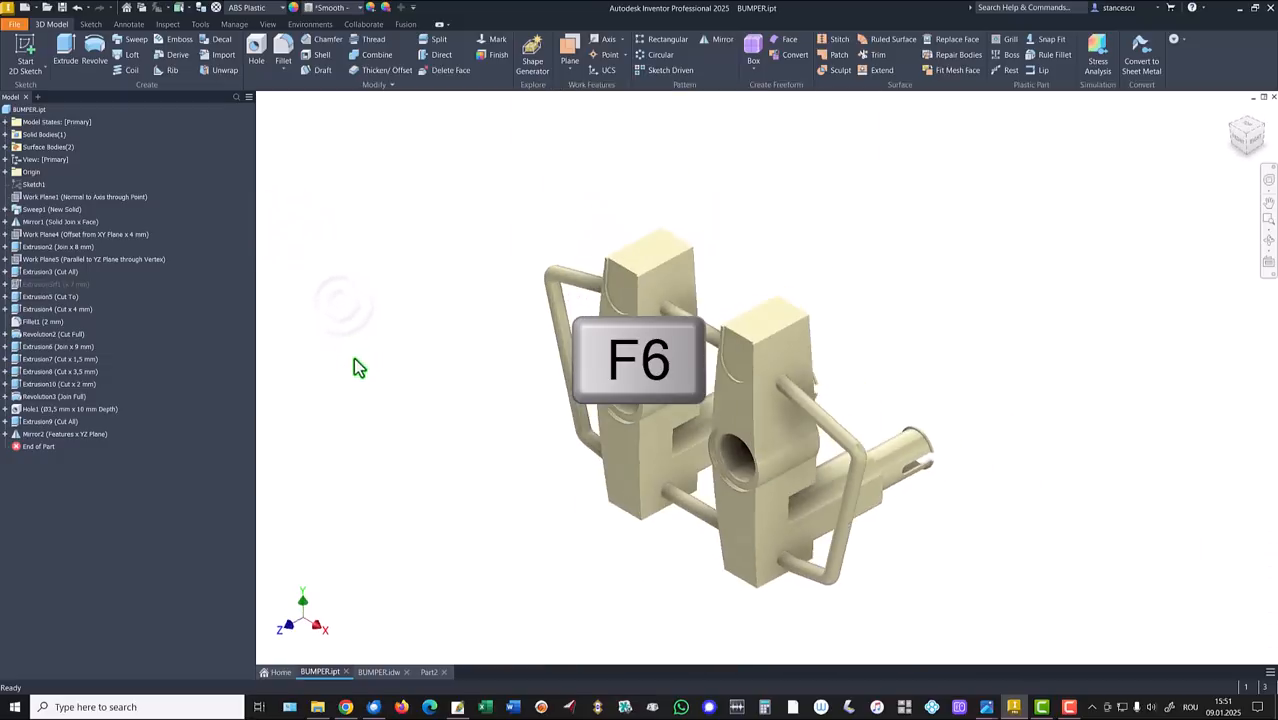
click(428, 673)
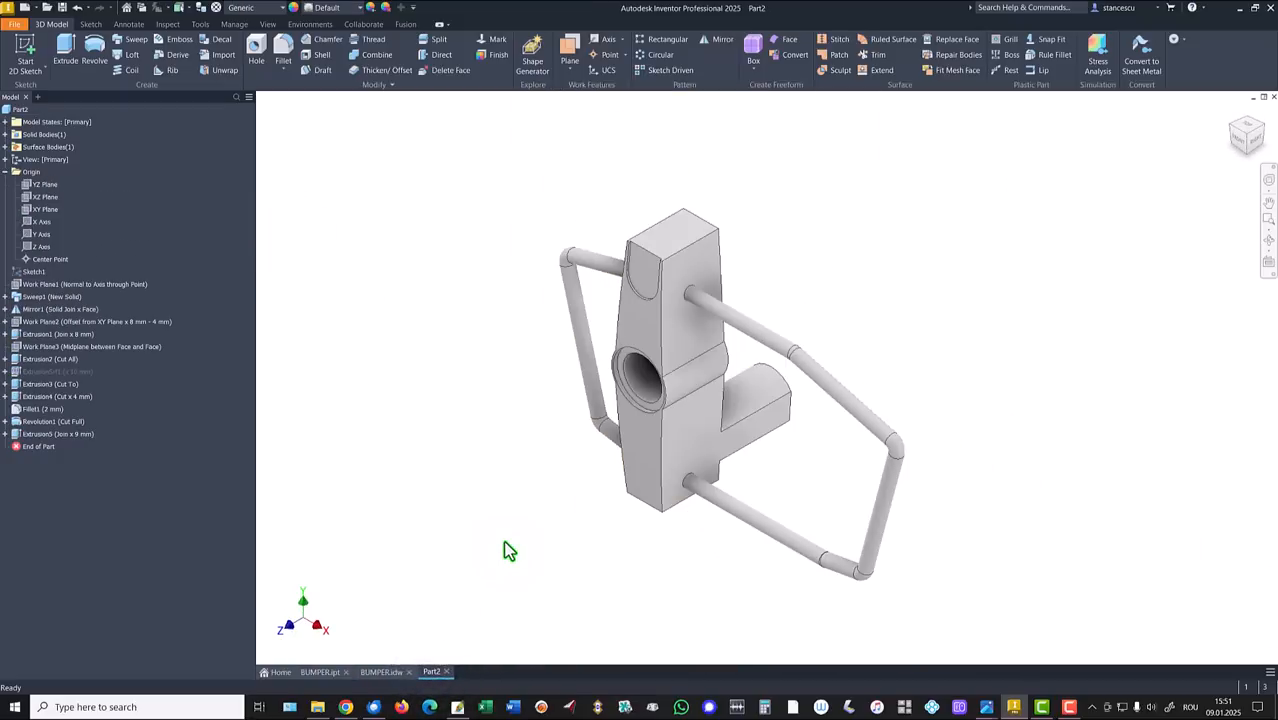
Start a sketch on the block's flat face between the bore and the pin, and project the block's two slanted side edges.
shift+middle_drag(503, 540, 689, 504)
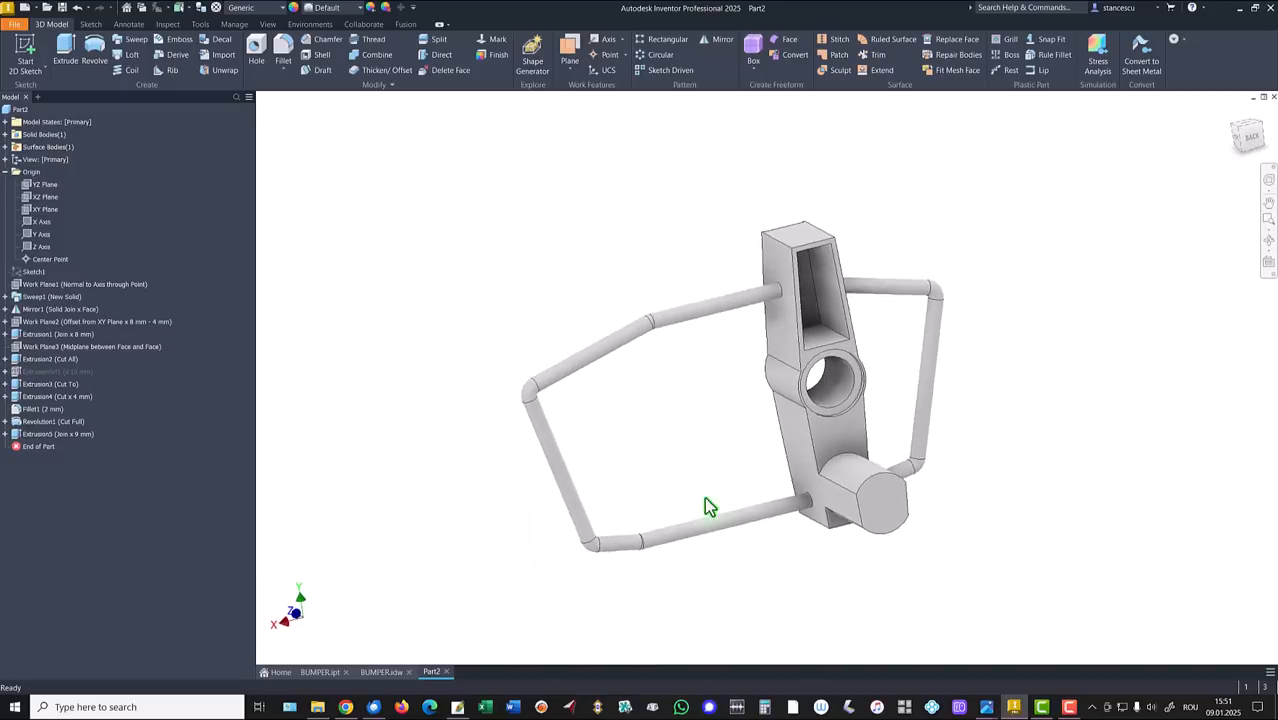
scroll(720, 515, down, 5)
click(855, 515)
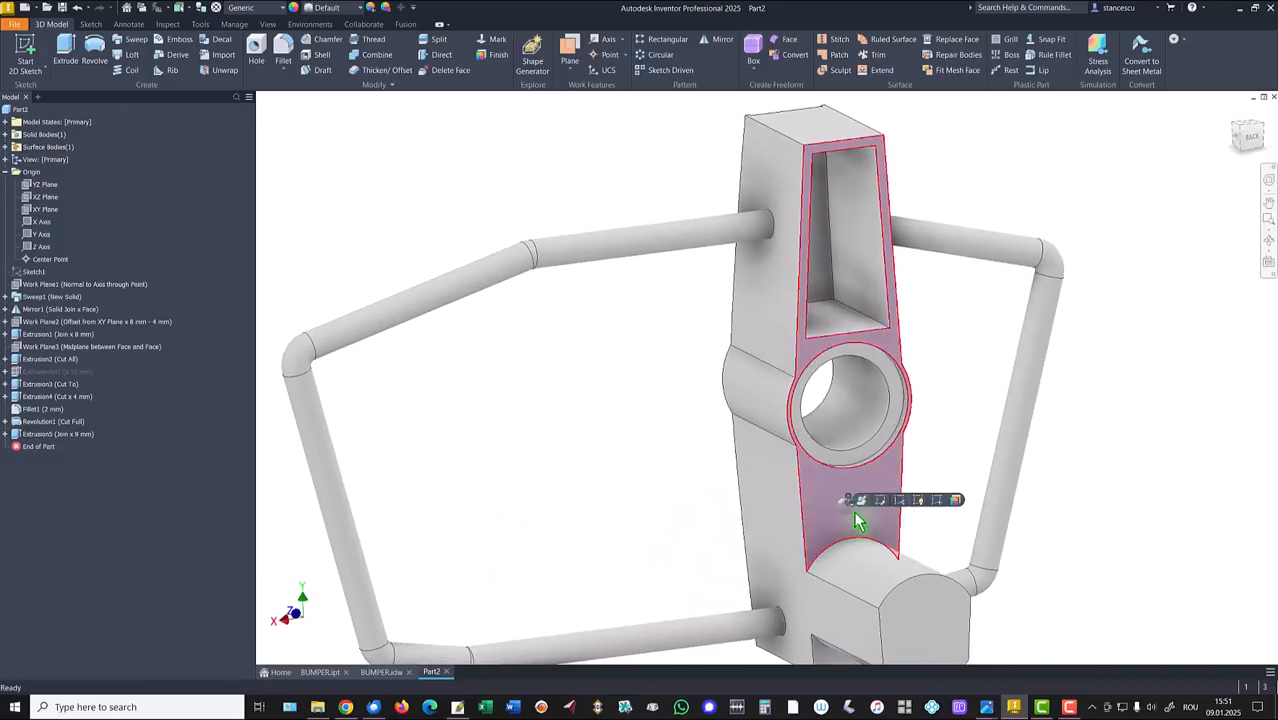
click(932, 498)
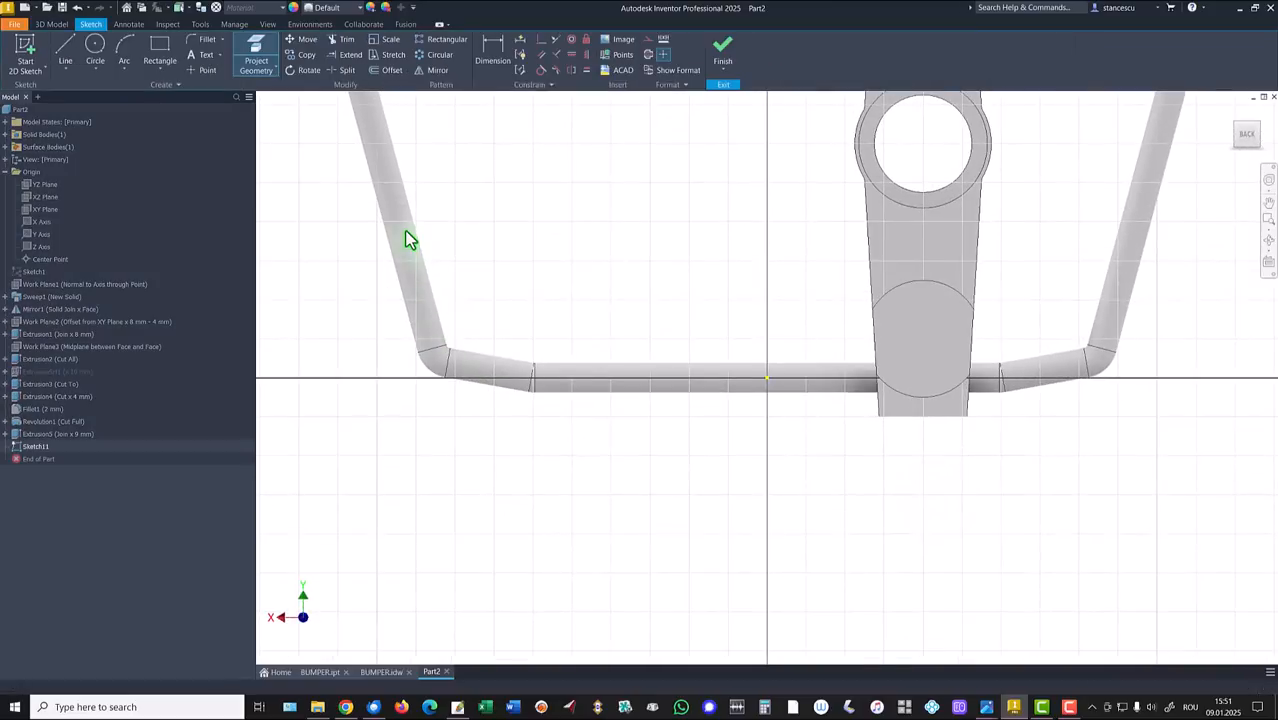
click(258, 58)
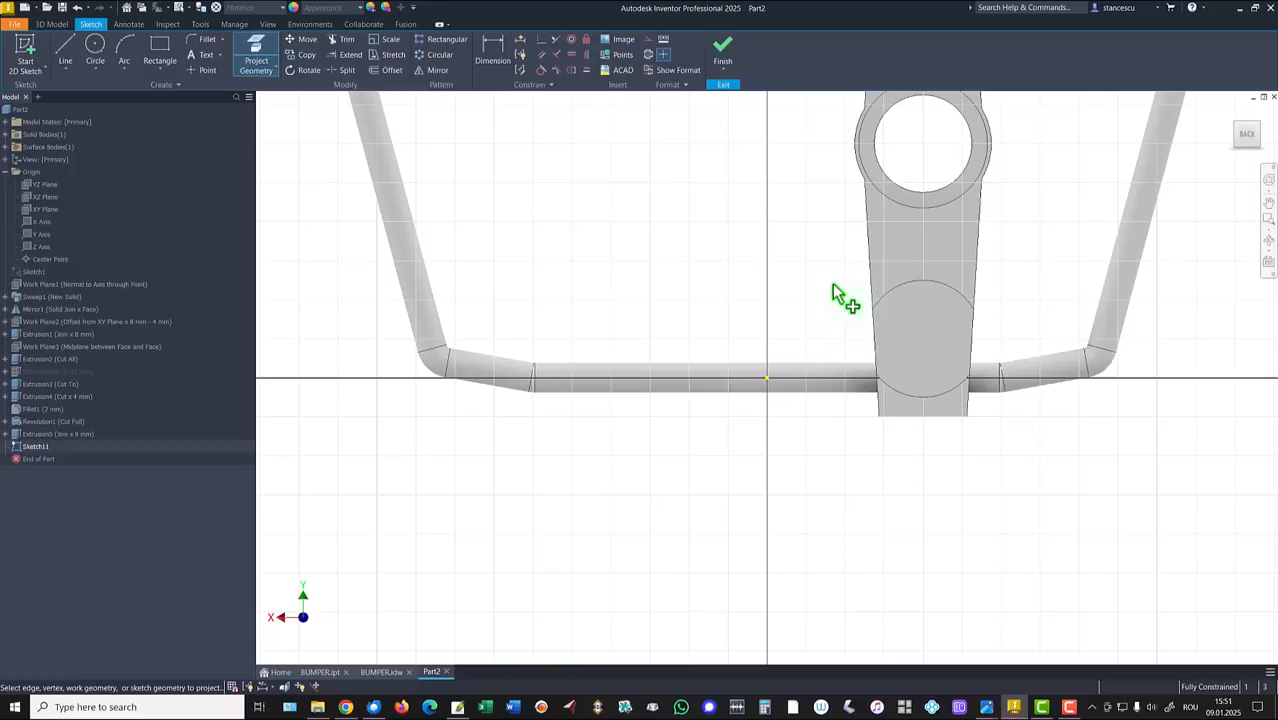
click(872, 268)
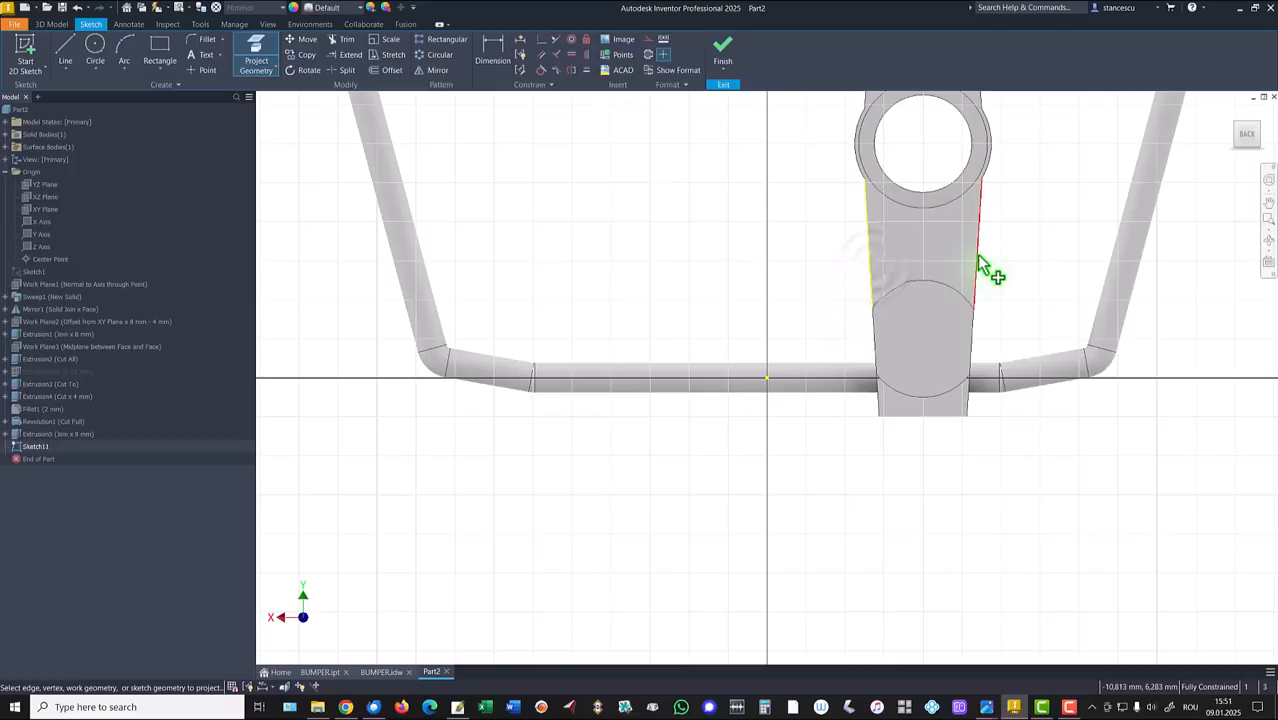
Draw a horizontal line between the projected side edges, about 4.8 mm below the bore's centre.
click(62, 55)
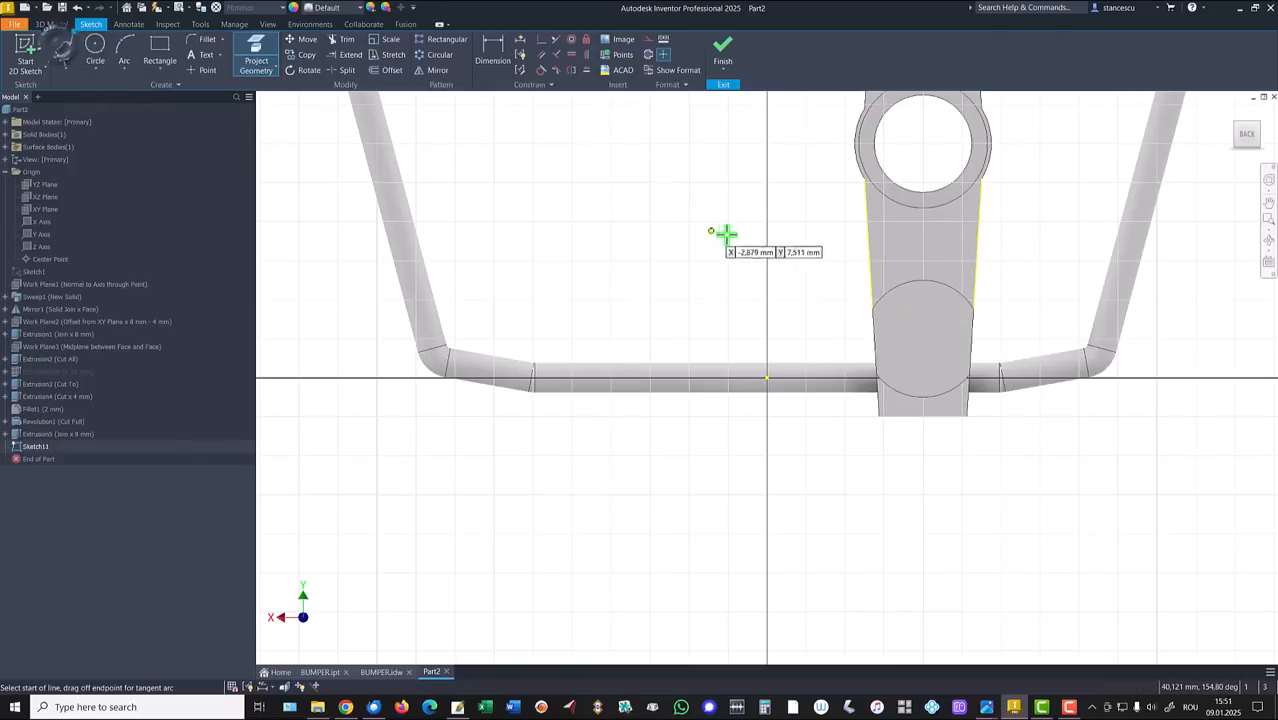
click(868, 238)
click(977, 238)
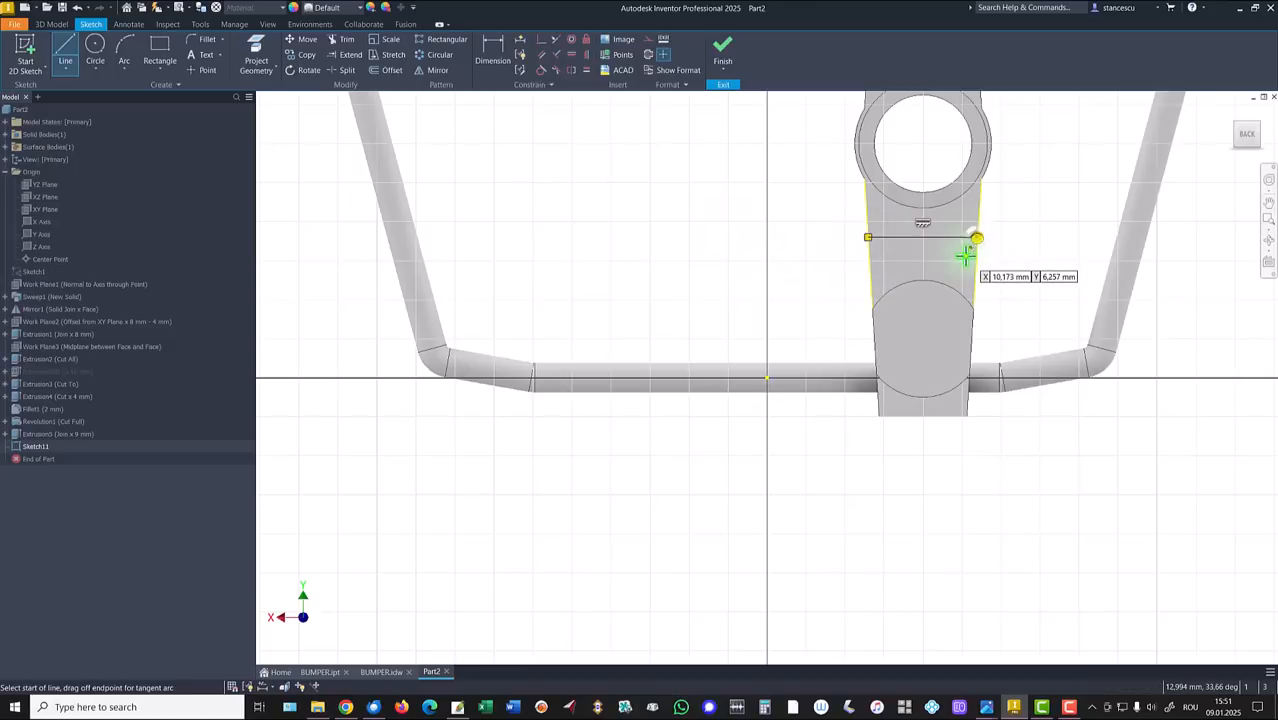
key(Escape)
Project the bore's circular edge and dimension the horizontal line 5 mm below the bore's centre.
click(256, 52)
click(894, 188)
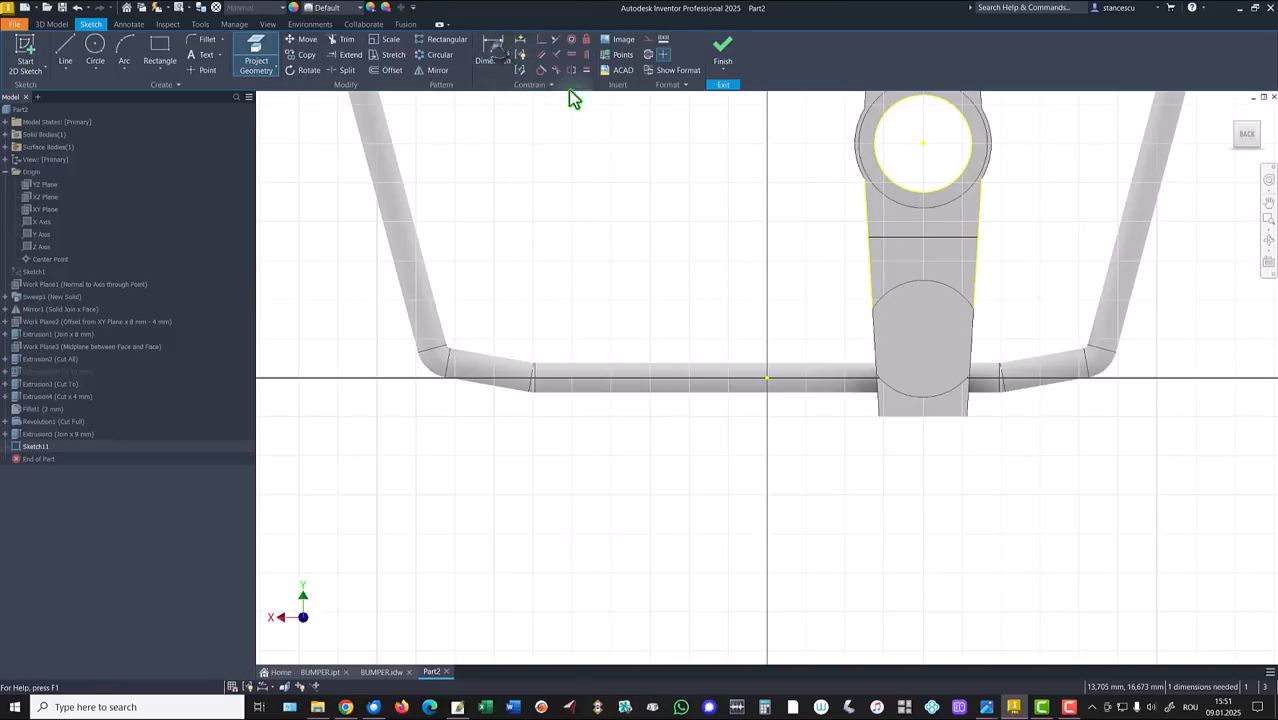
click(503, 58)
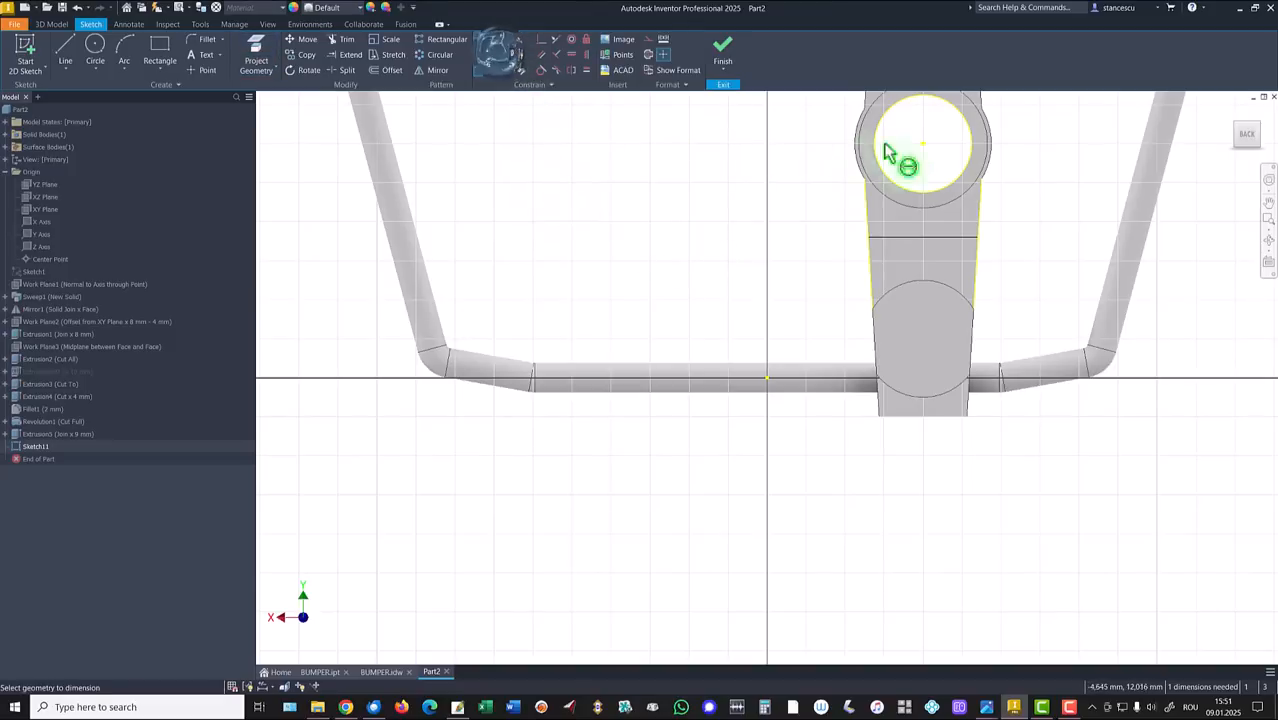
click(891, 237)
click(805, 212)
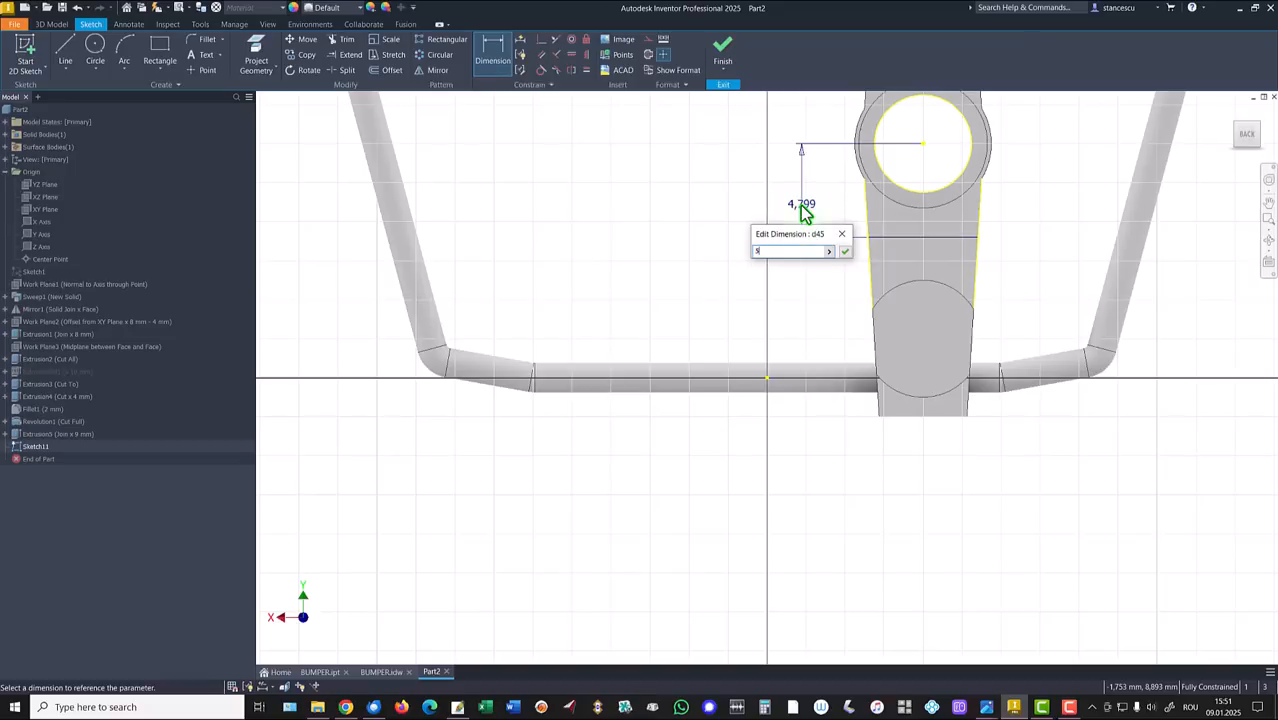
key(Return)
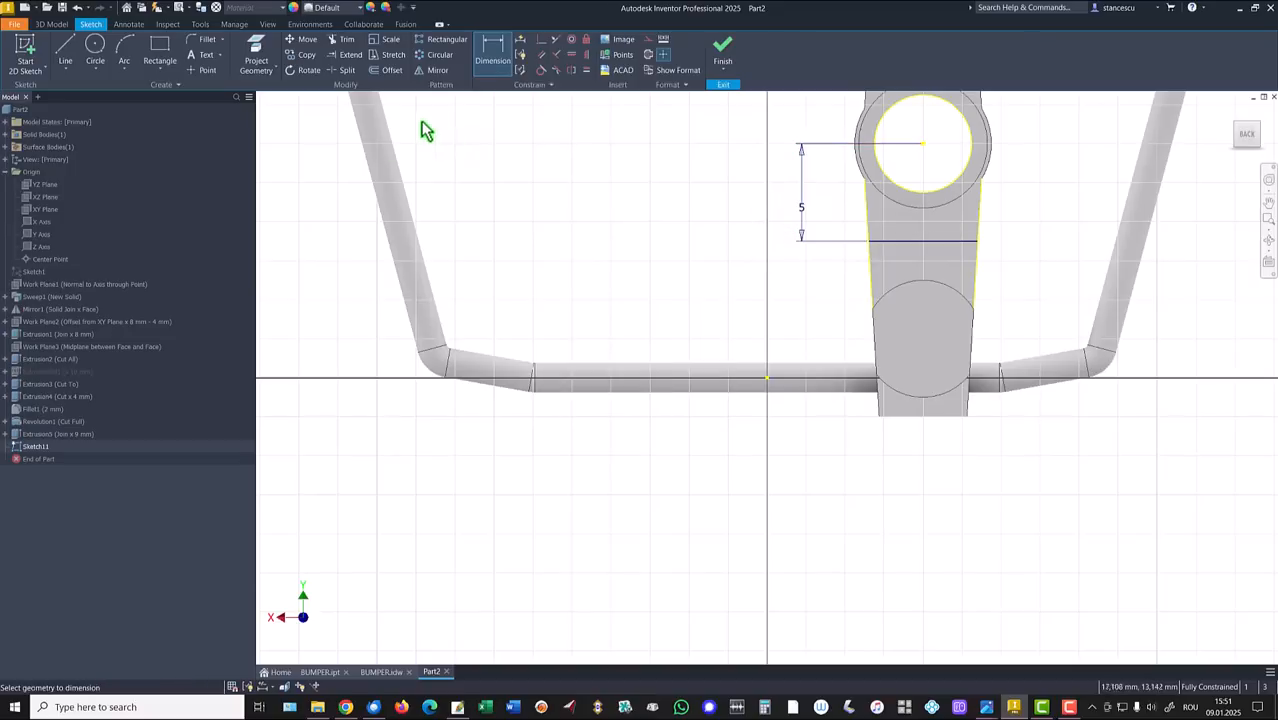
Project the pin's upper arc, finish the sketch, and cut the area between the line and the arc 3.5 mm into the block.
click(257, 60)
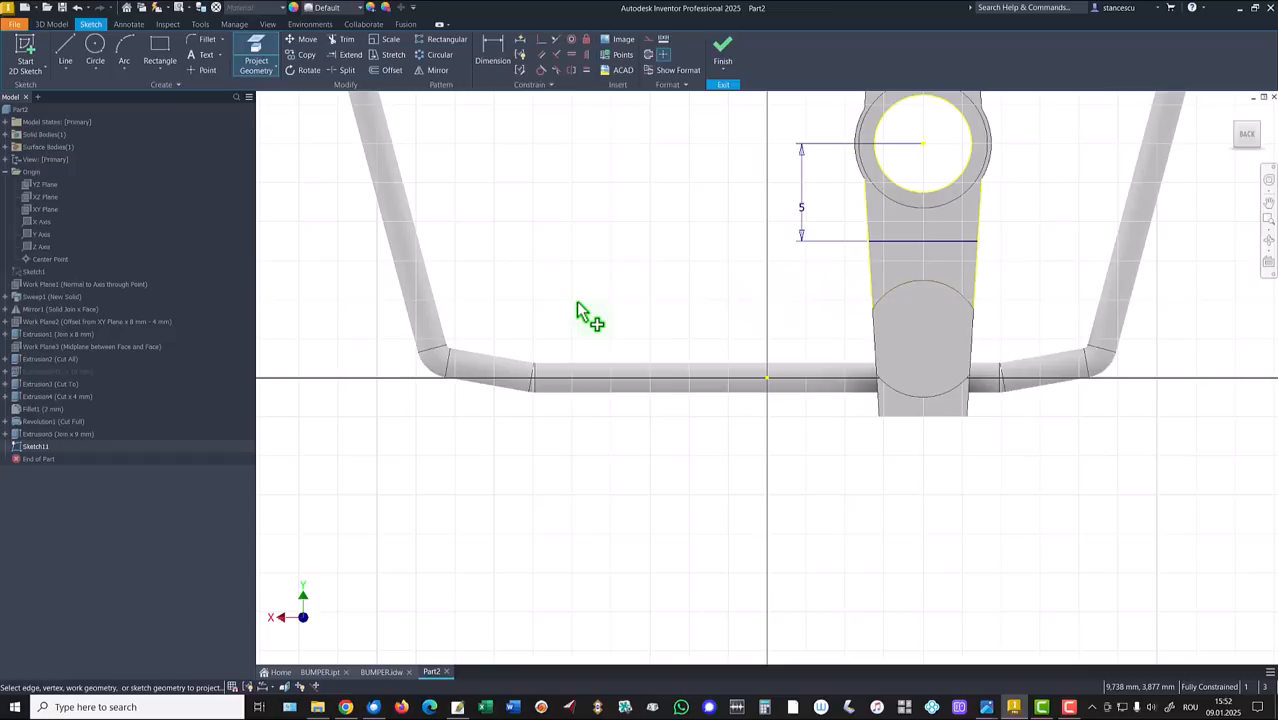
click(720, 55)
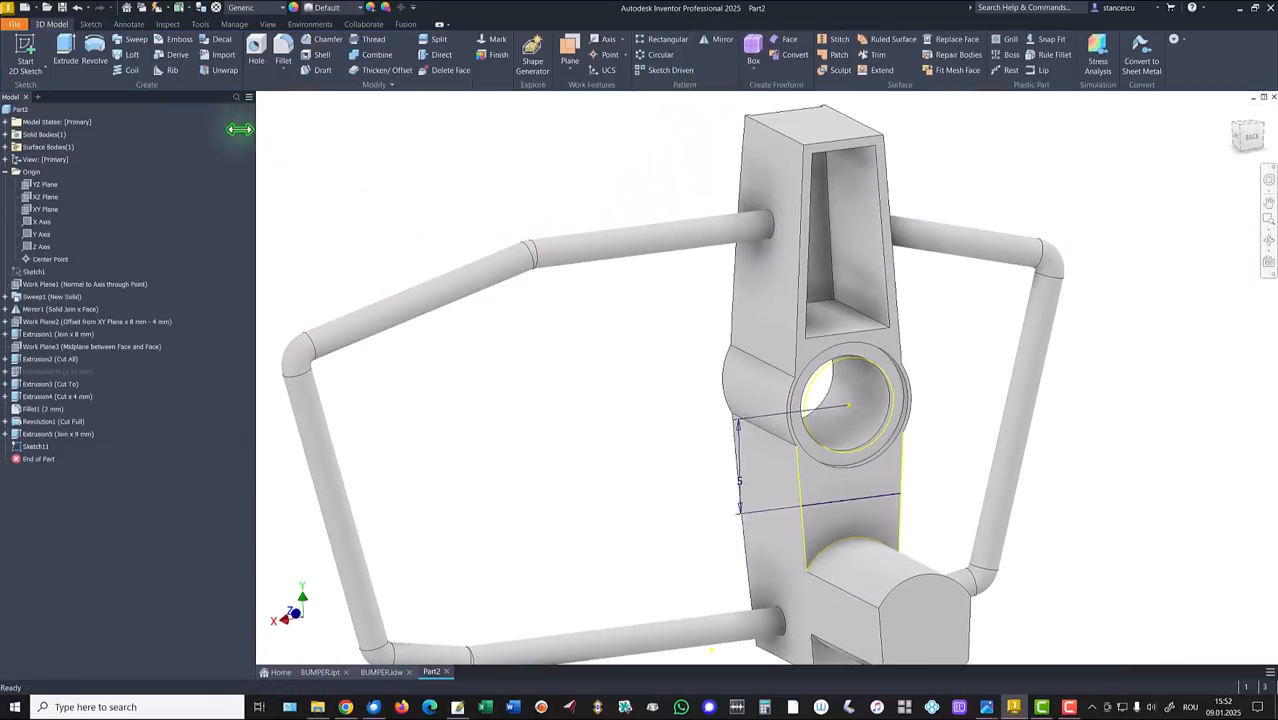
click(65, 52)
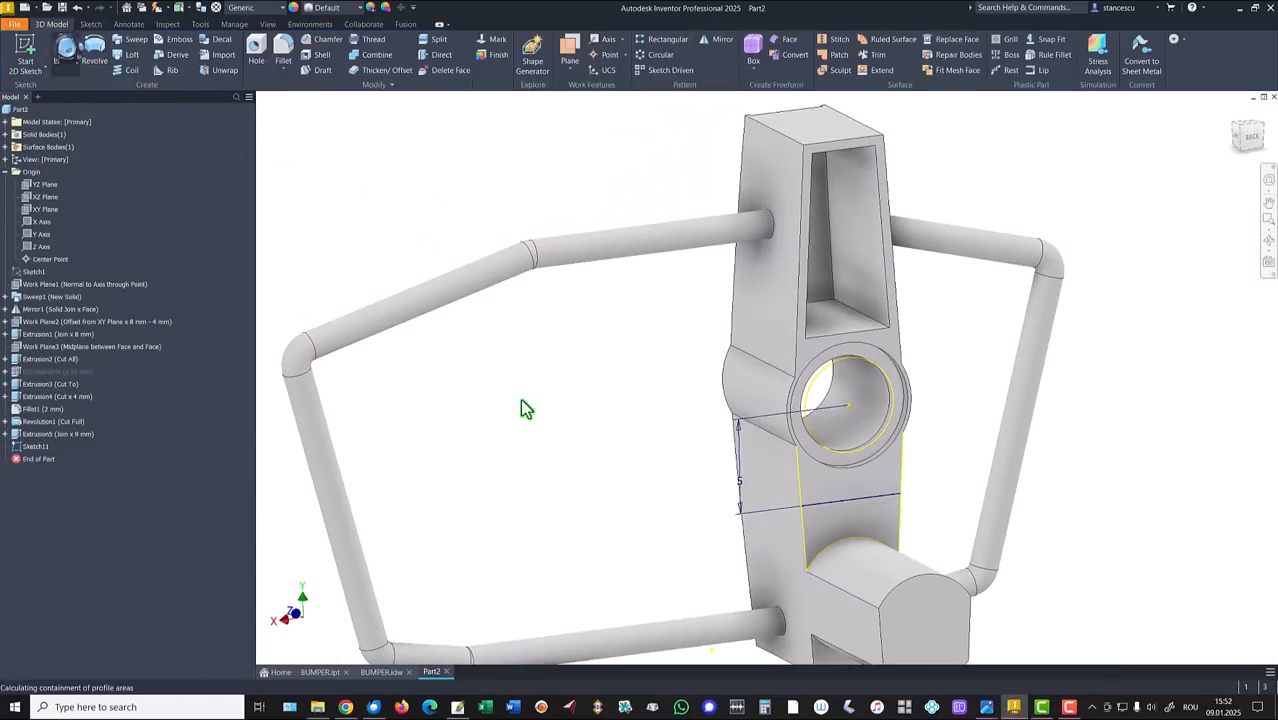
click(867, 530)
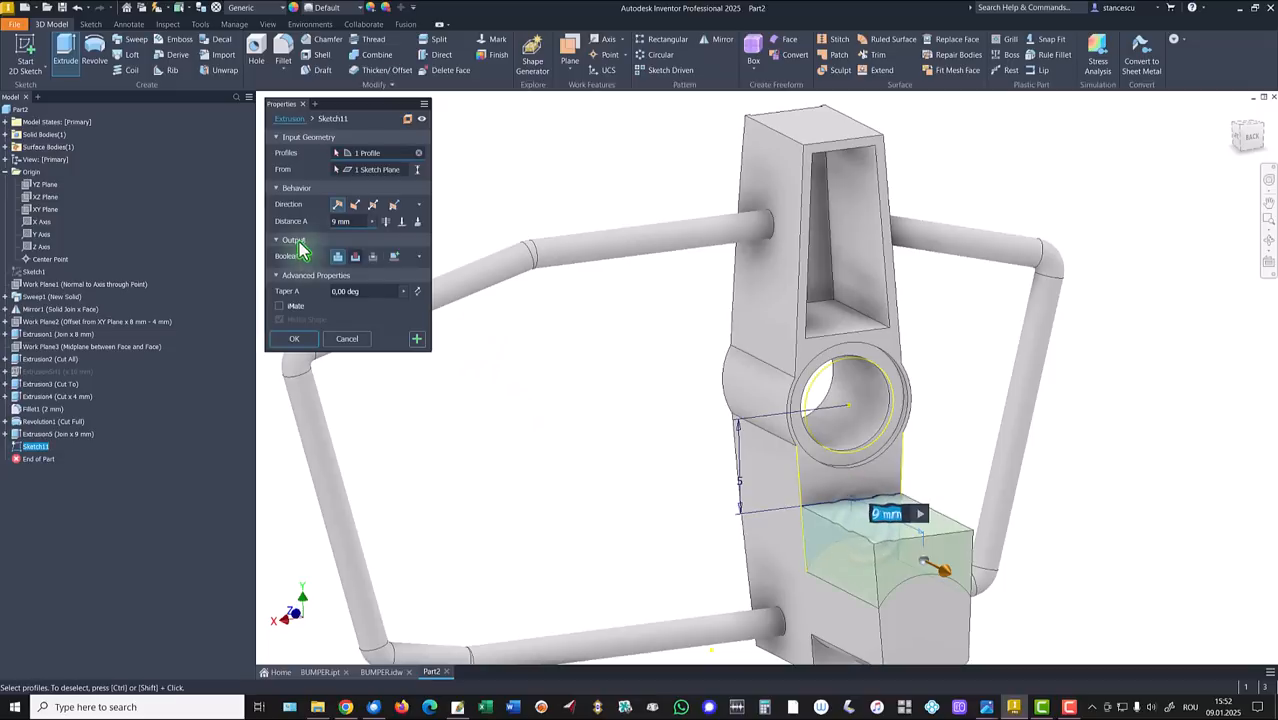
click(355, 206)
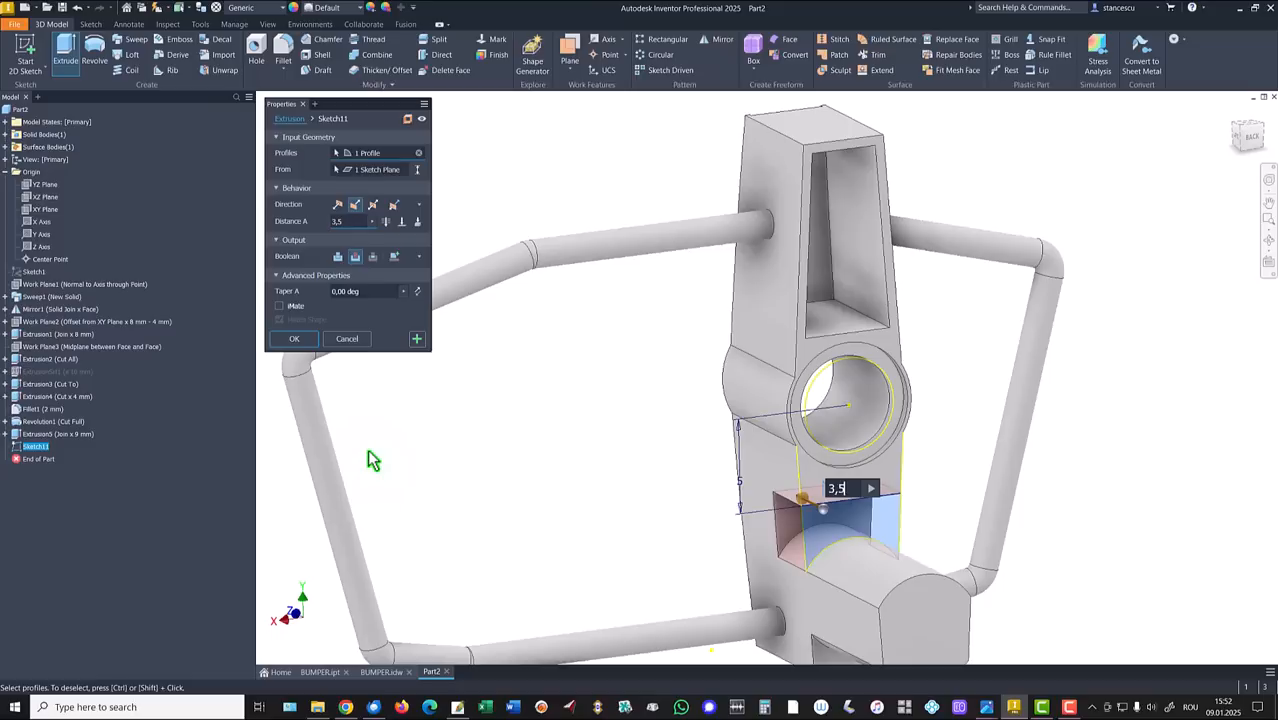
click(314, 343)
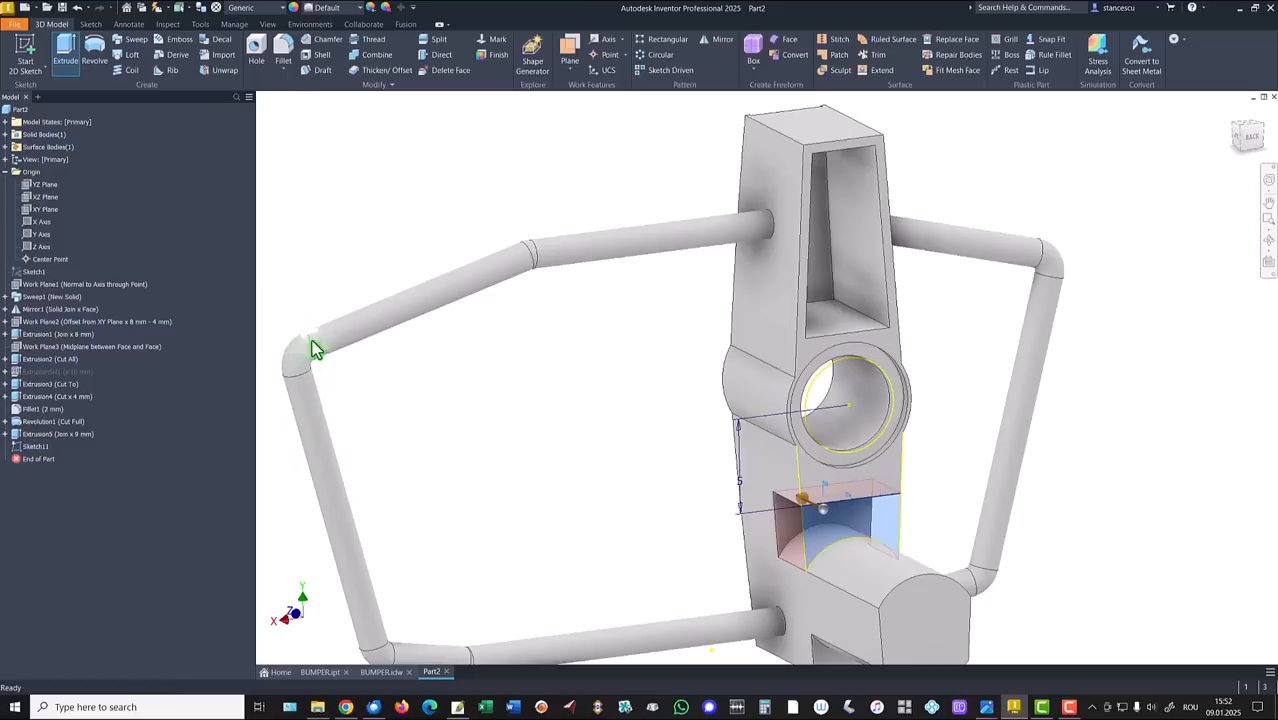
key(F6)
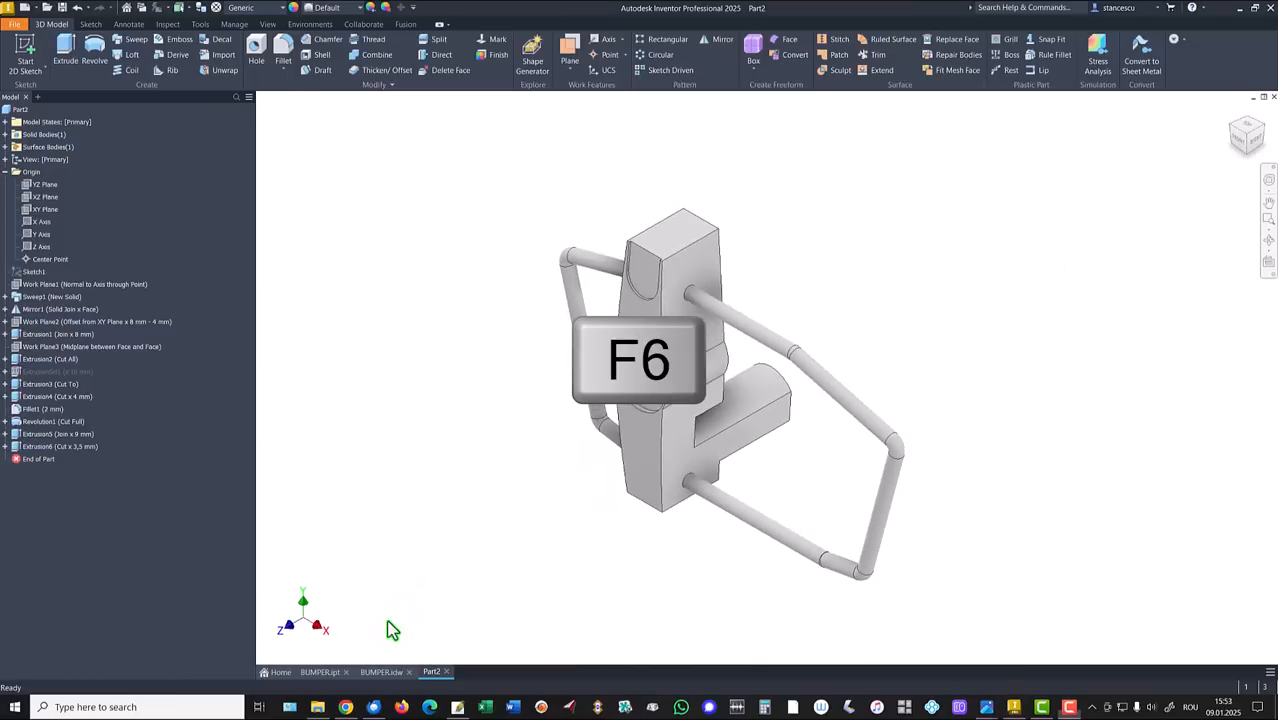
Check the BUMPER.idw drawing for the remaining details around the lower pin, and return to Part2.
click(381, 672)
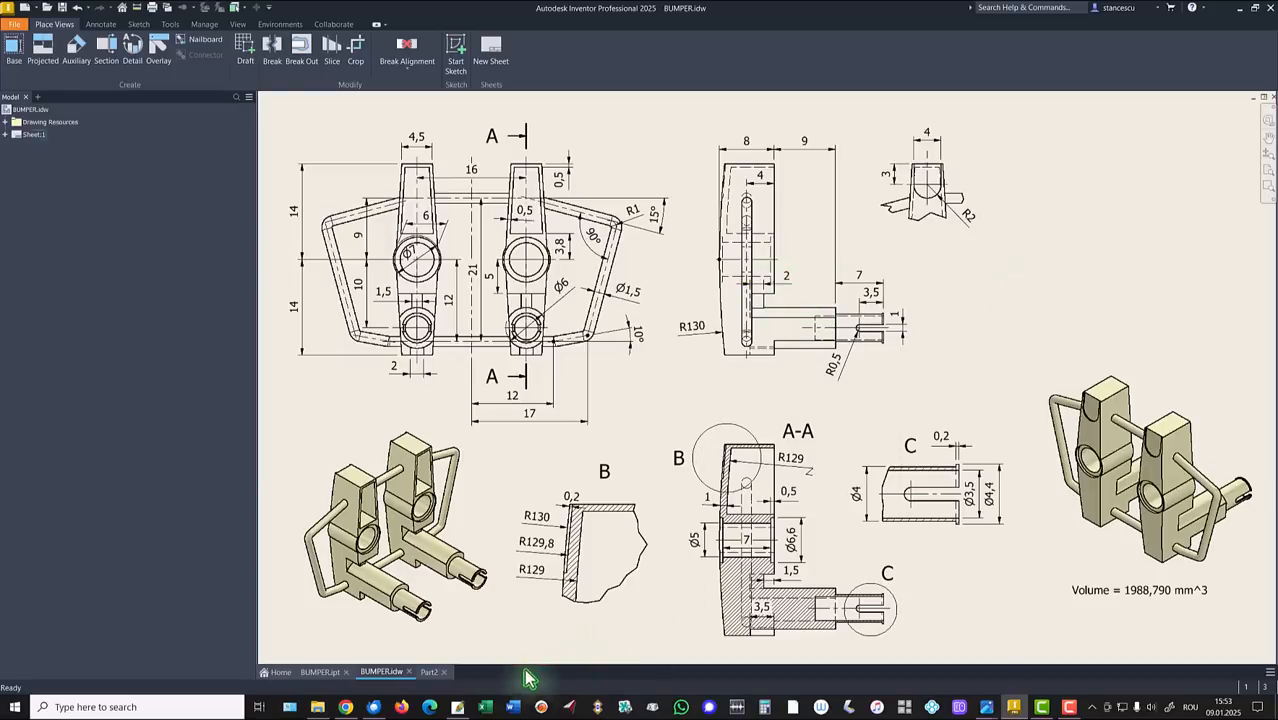
click(430, 676)
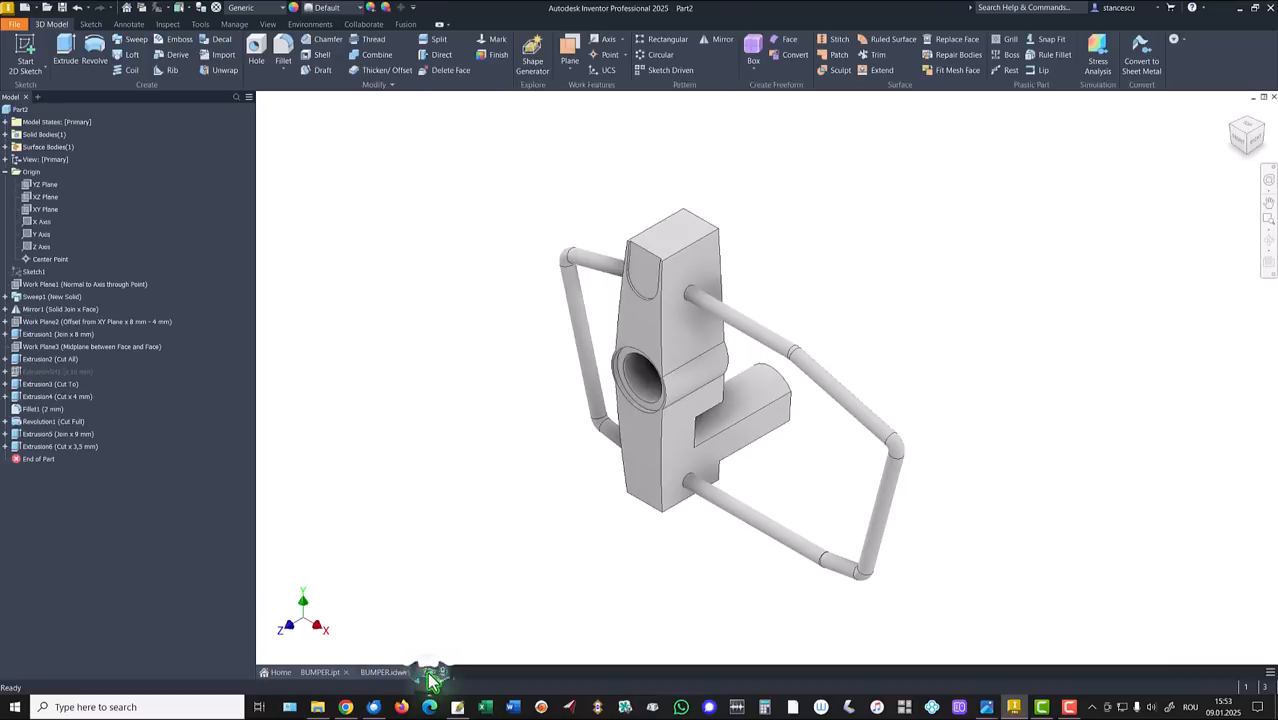
Start a sketch on the recess floor above the lower pin and project the floor's boundary edges.
mouse_move(727, 510)
shift+middle_down()
mouse_move(819, 563)
mouse_move(955, 558)
shift+middle_up()
scroll(819, 563, up, 3)
click(955, 558)
click(1041, 539)
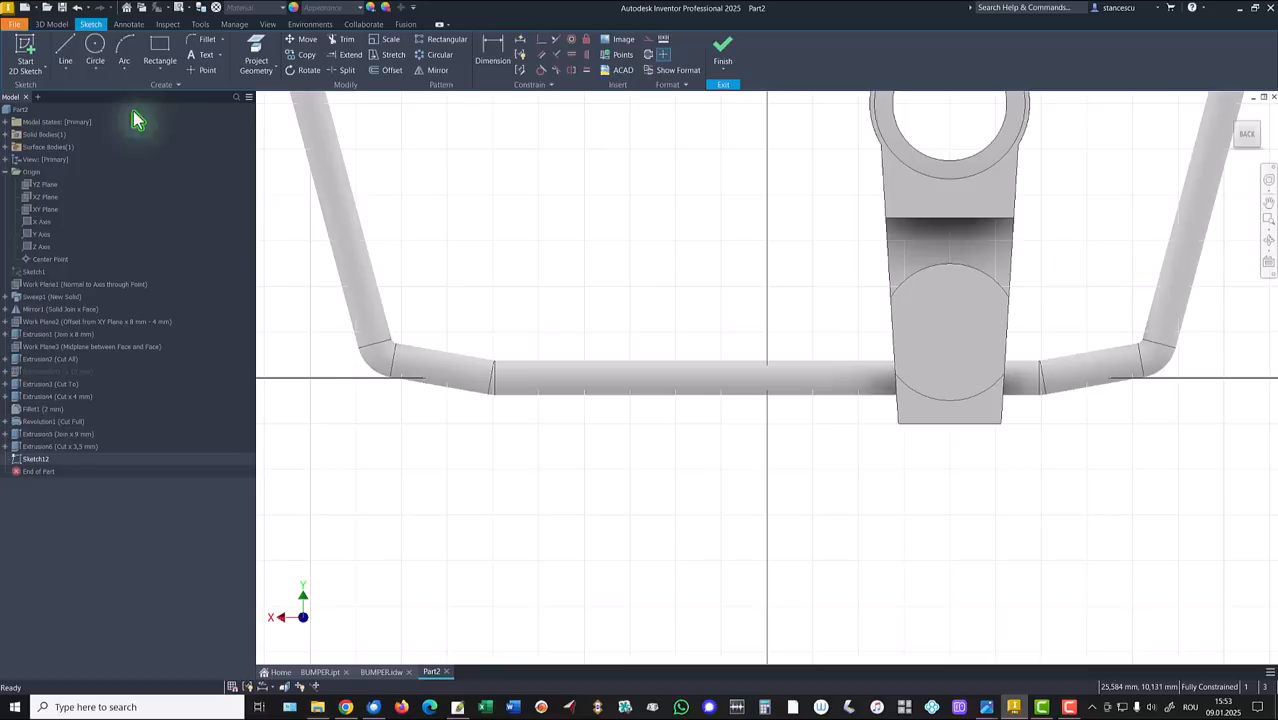
click(253, 60)
click(930, 242)
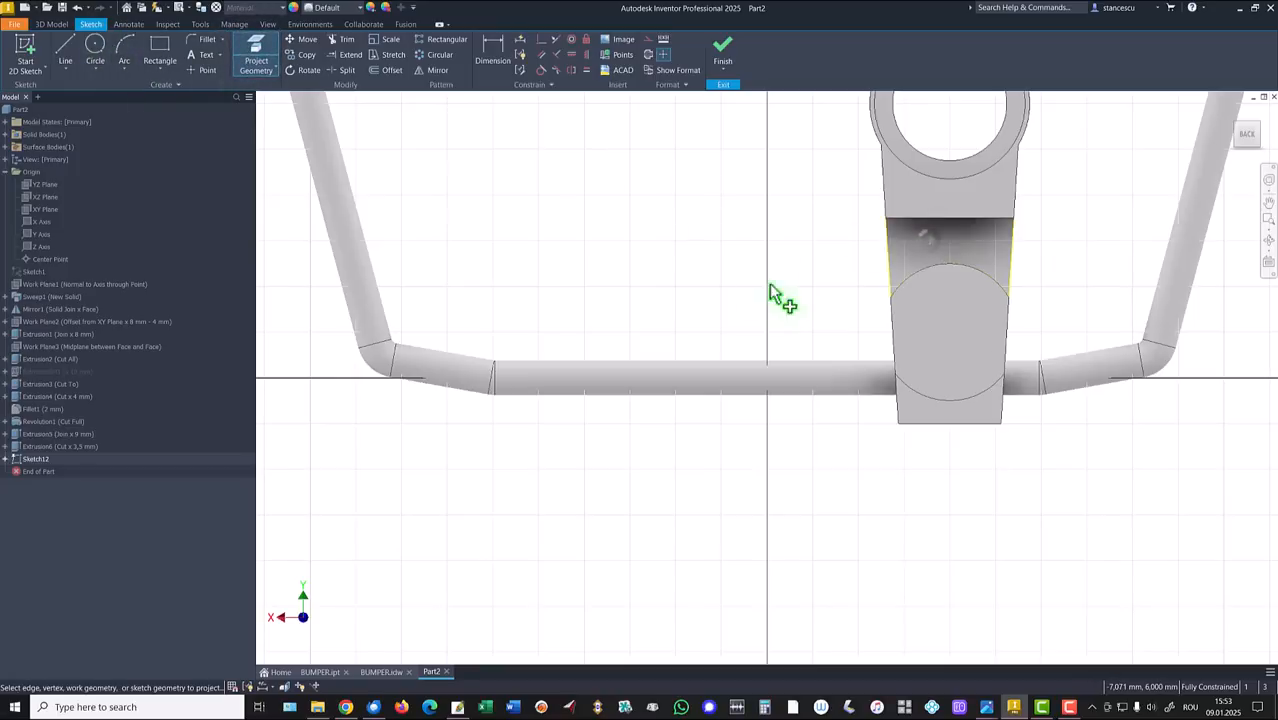
Draw two vertical lines, about 2.2 mm and 2.4 mm long, between the recess's upper edge and the pin's arc.
click(68, 55)
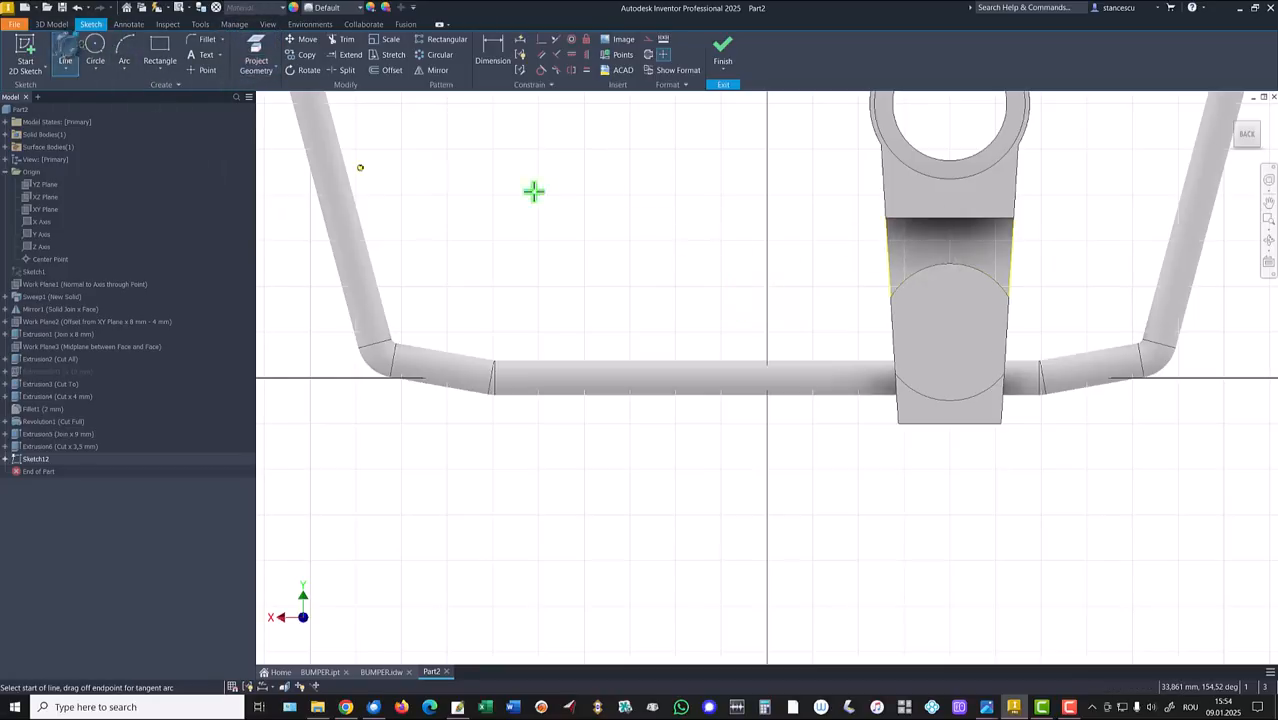
click(932, 217)
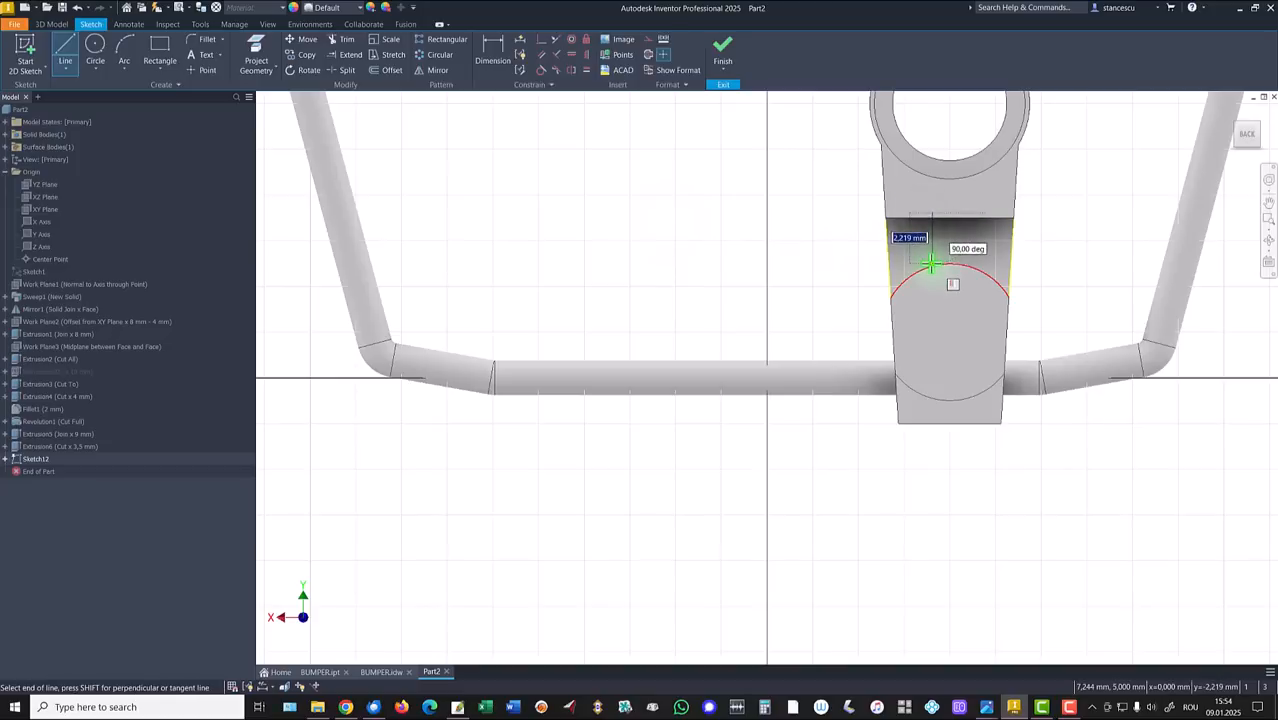
double_click(930, 265)
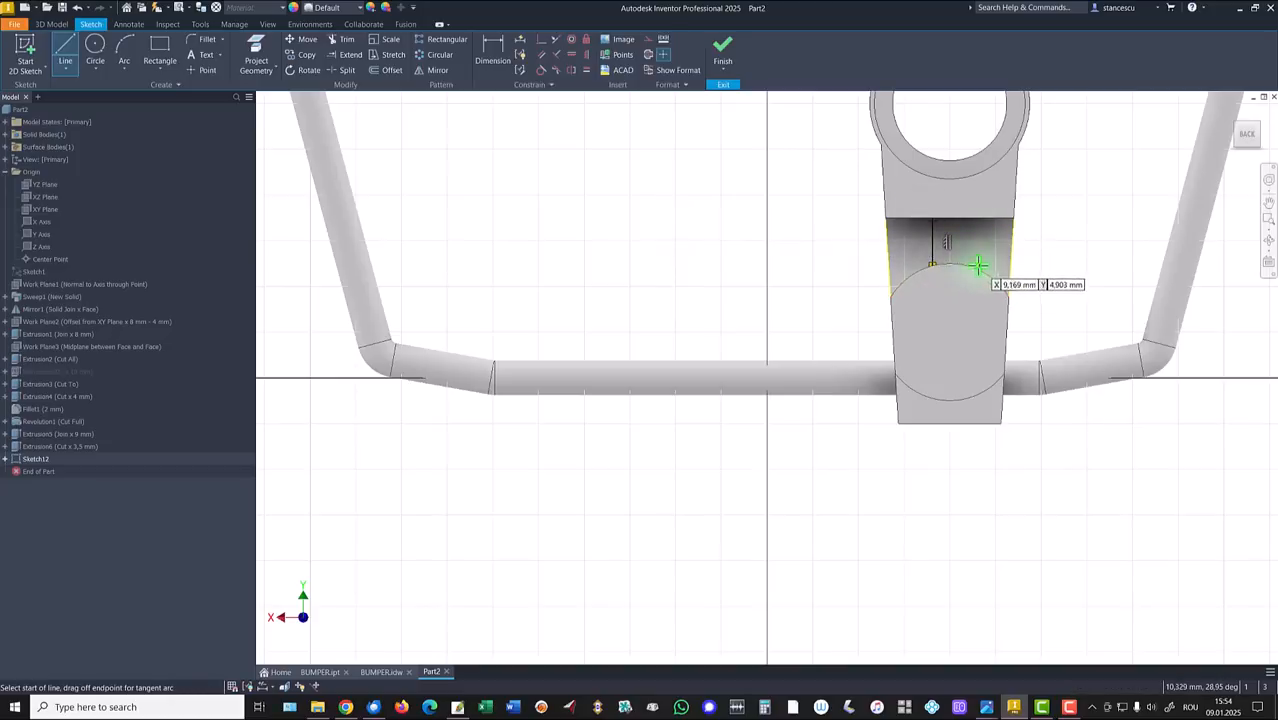
click(984, 272)
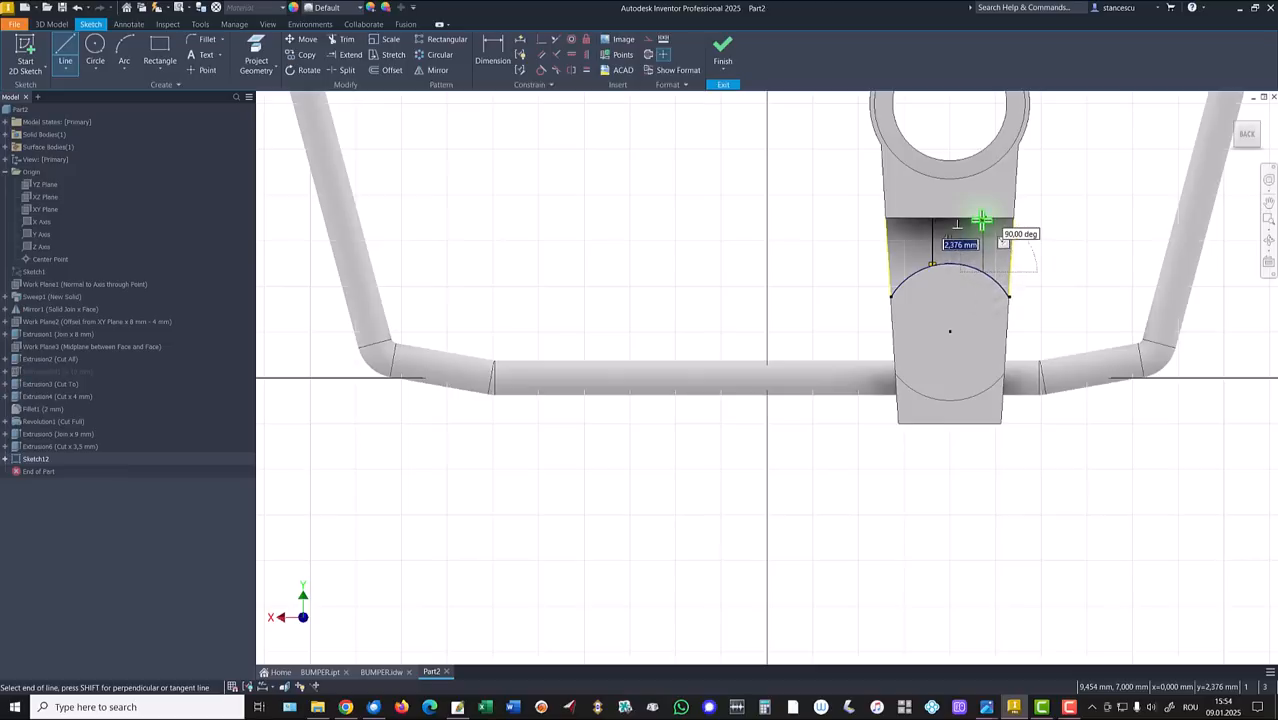
double_click(982, 219)
Slice the graphics at the sketch plane and make the two vertical lines equal in length.
key(F7)
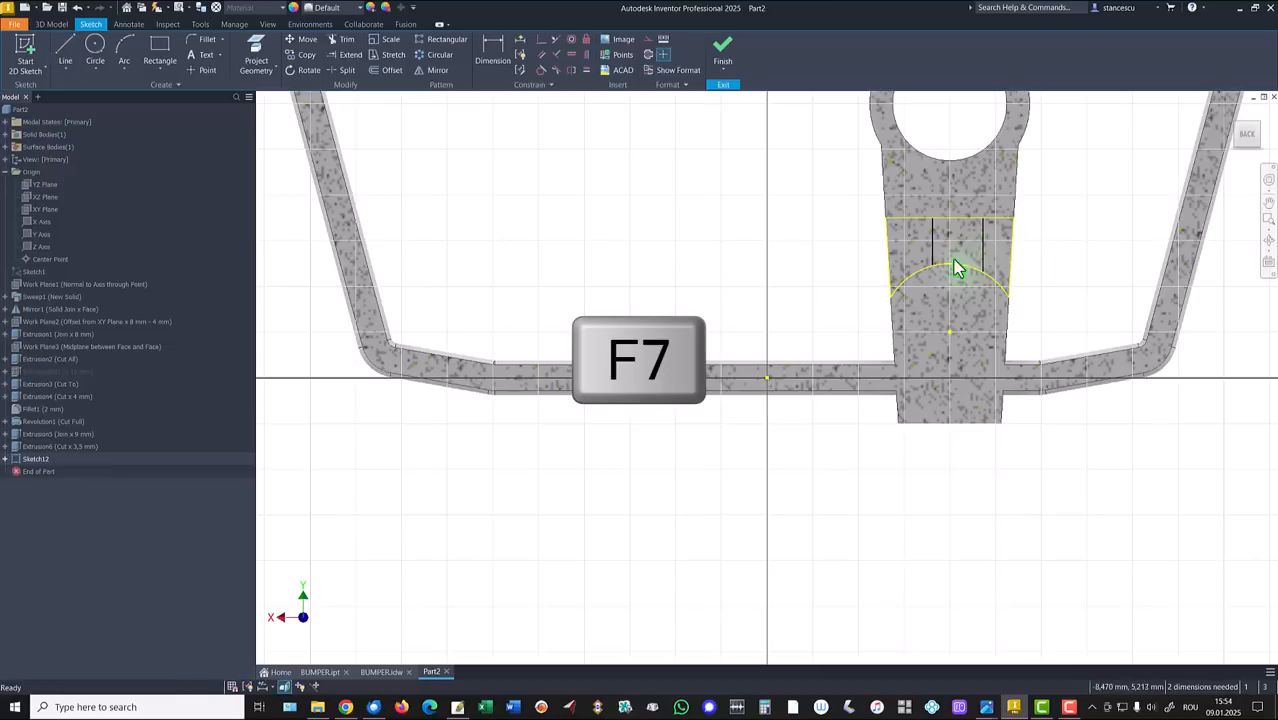
scroll(950, 243, up, 3)
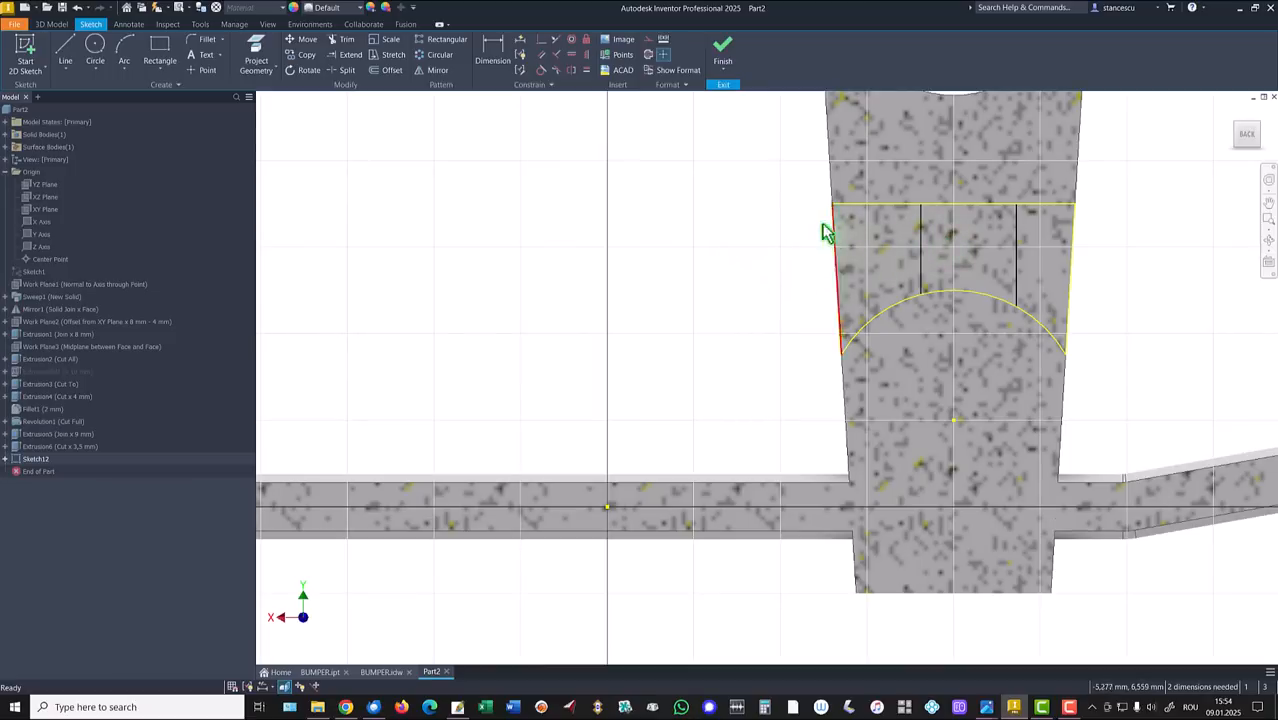
click(588, 71)
click(921, 255)
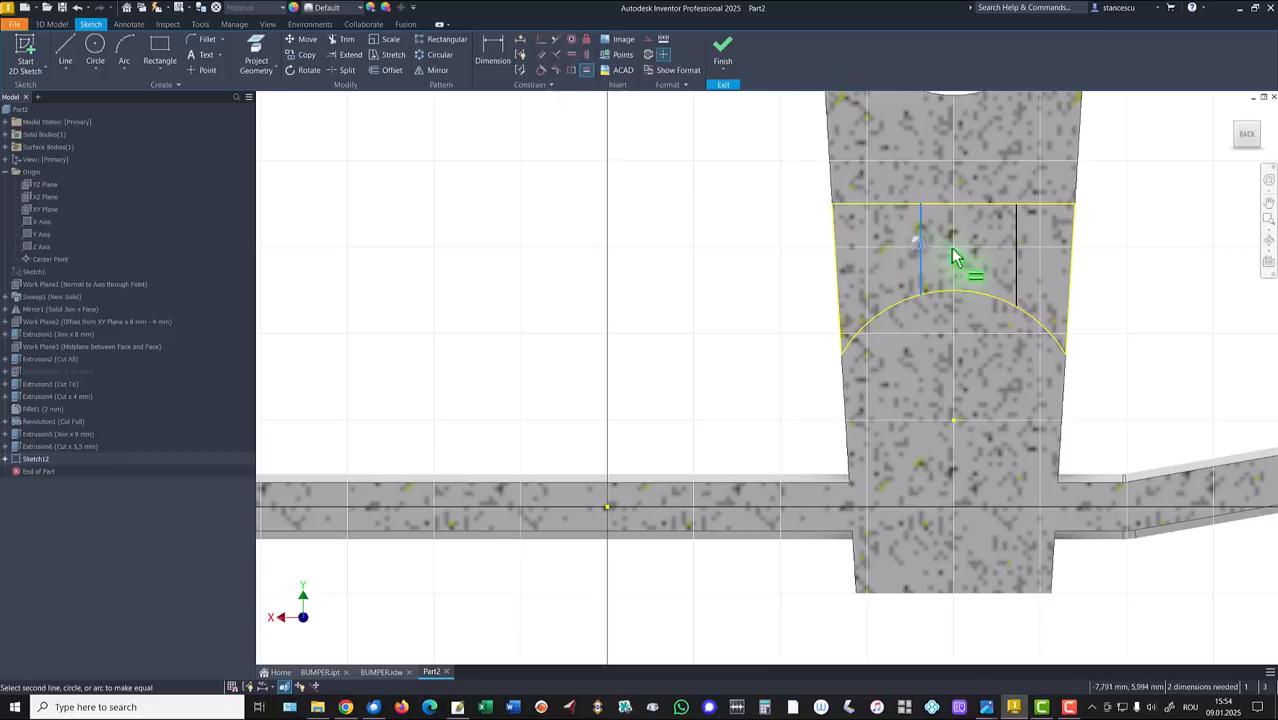
click(1017, 265)
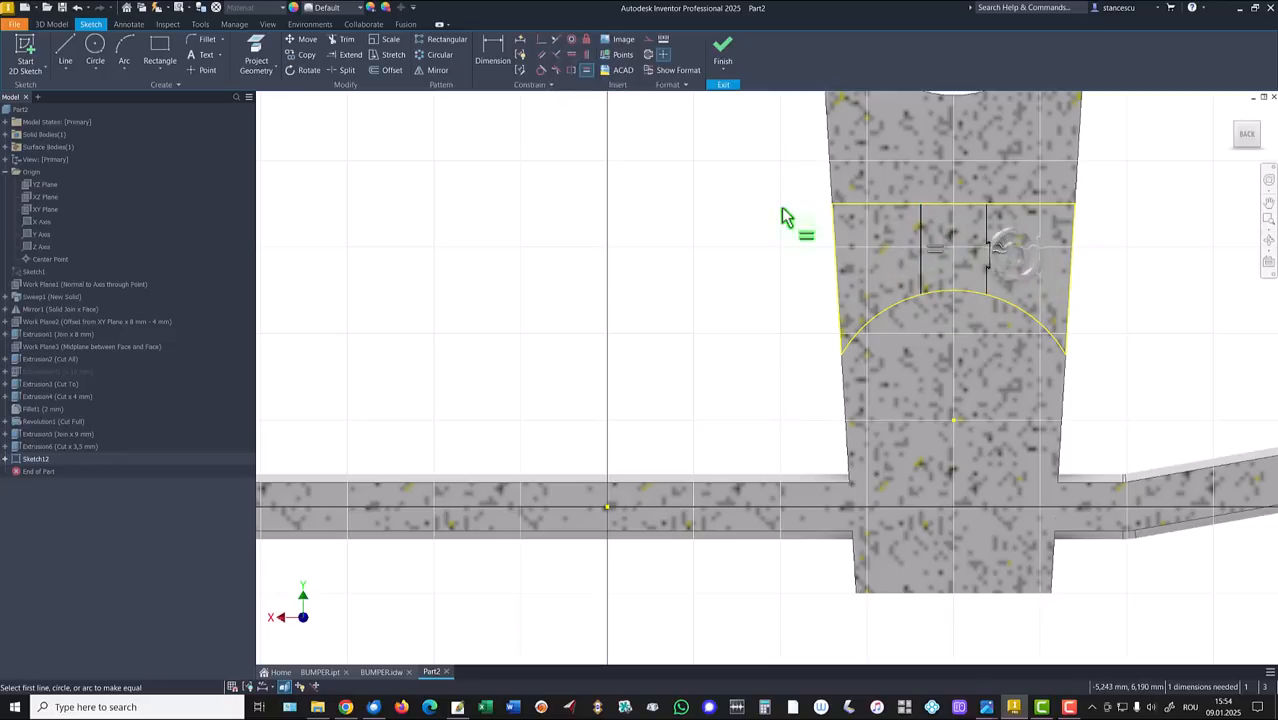
Dimension the spacing between the two vertical lines as 1,5 mm.
click(495, 58)
click(921, 242)
click(987, 246)
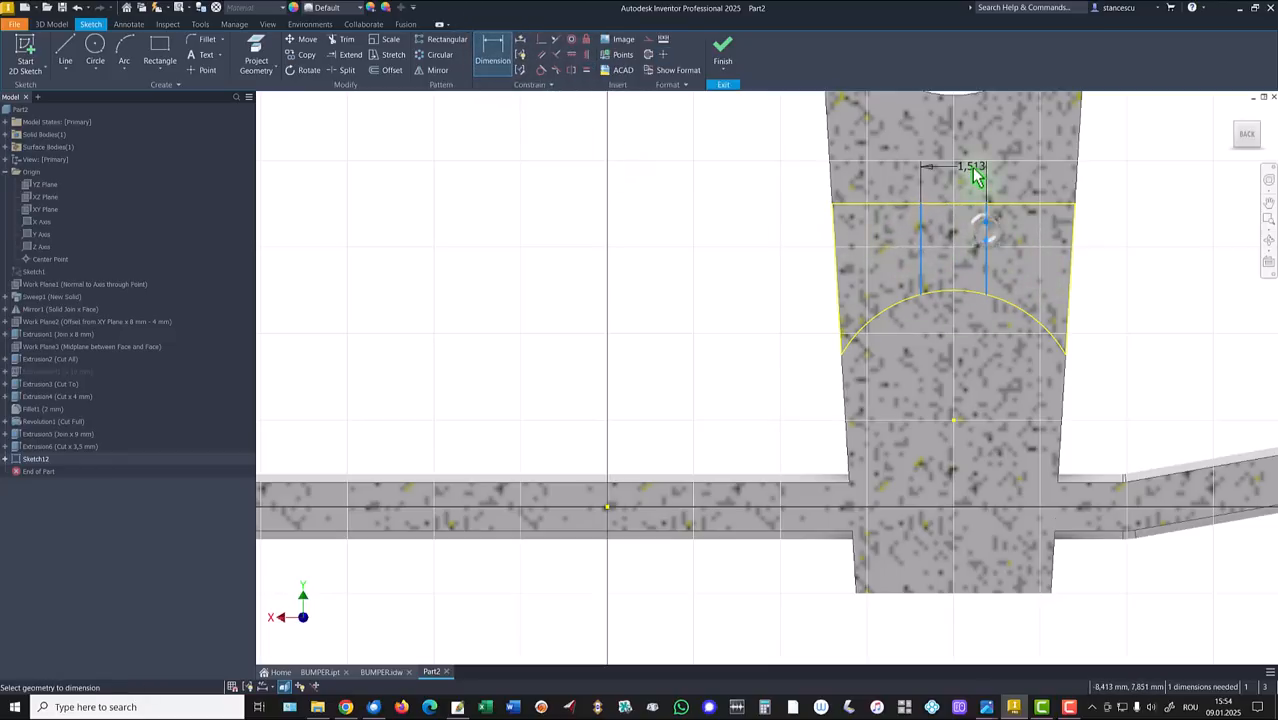
click(973, 176)
text(1)
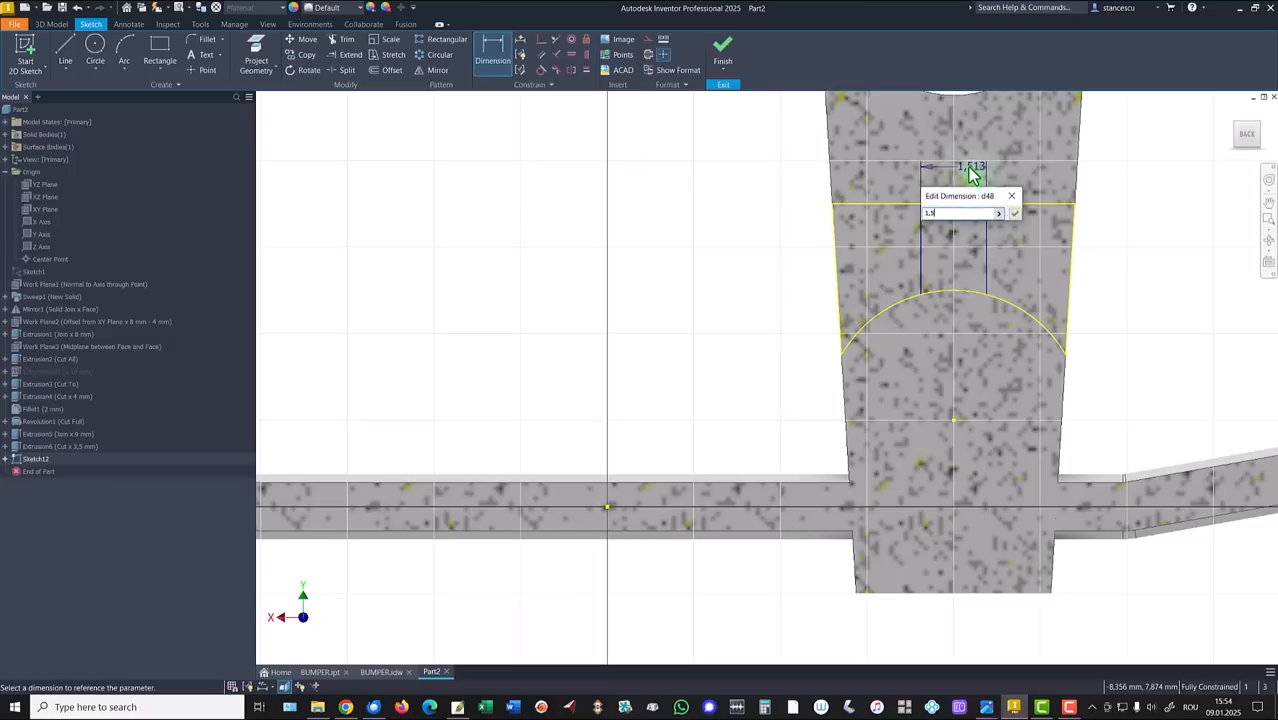
text(,5)
key(Return)
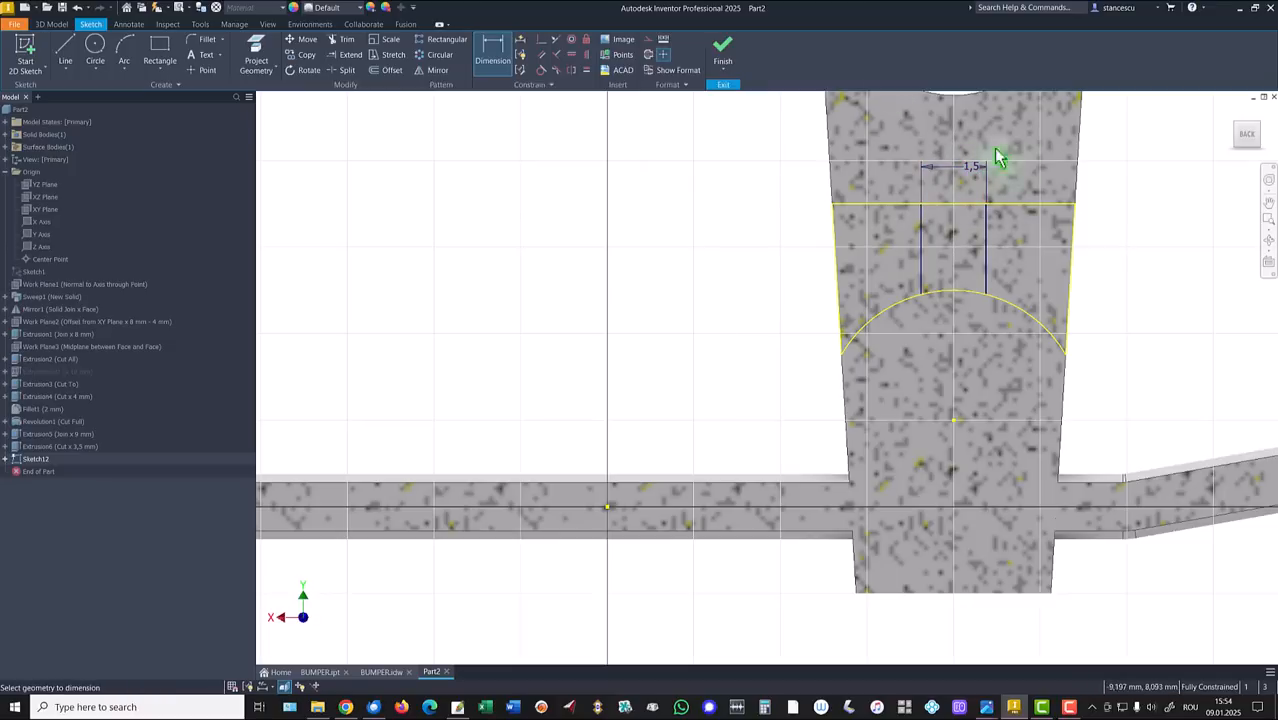
Finish the sketch and extrude the profile between the two lines 2 mm as a join to form the rib.
click(723, 48)
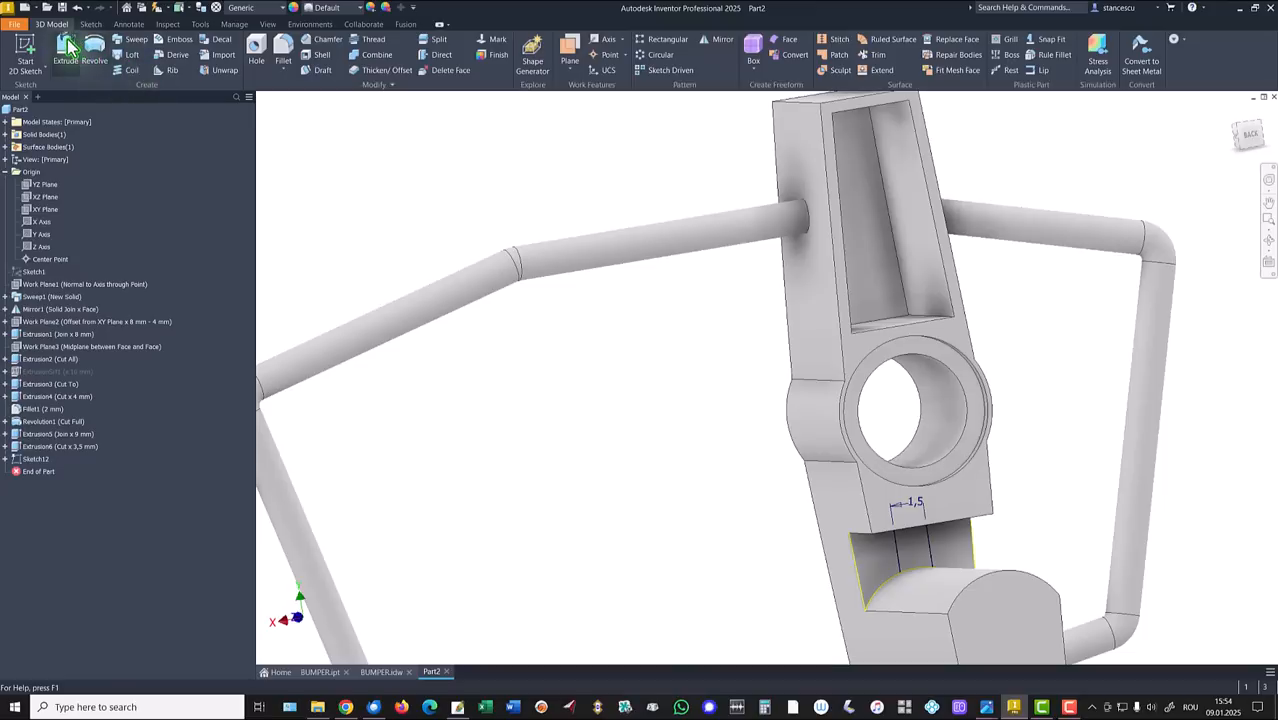
click(67, 46)
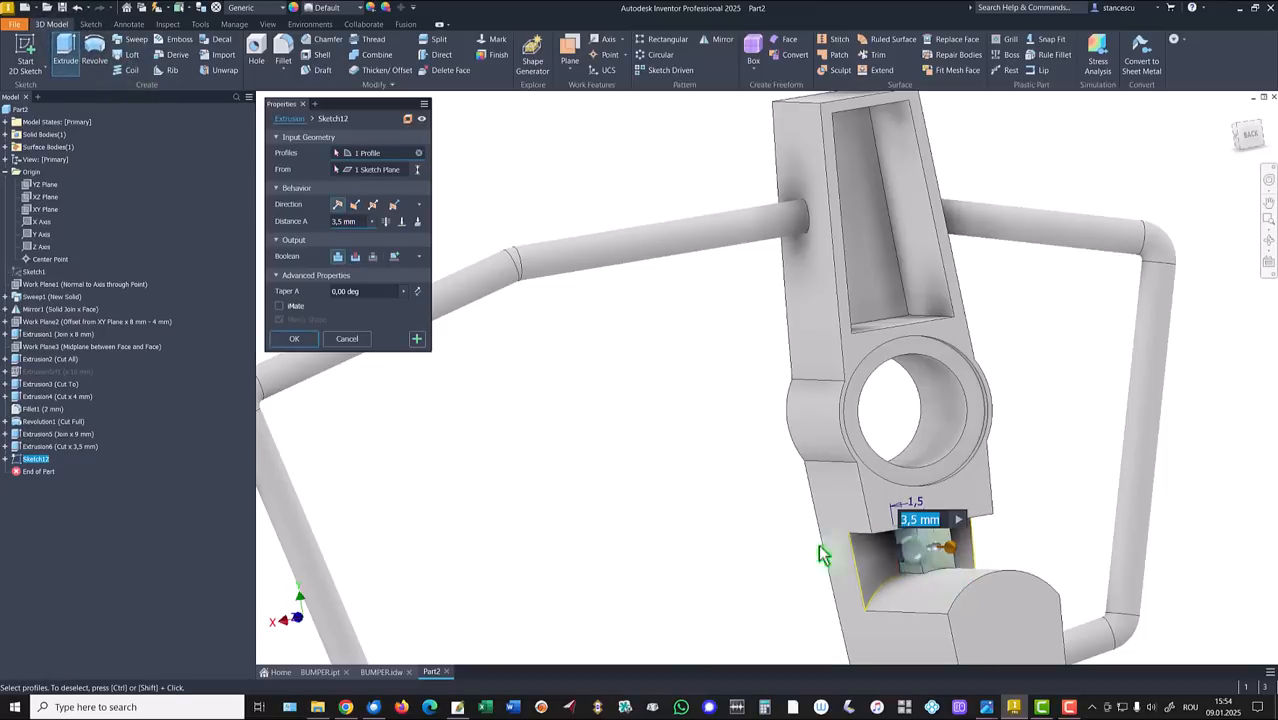
text(2)
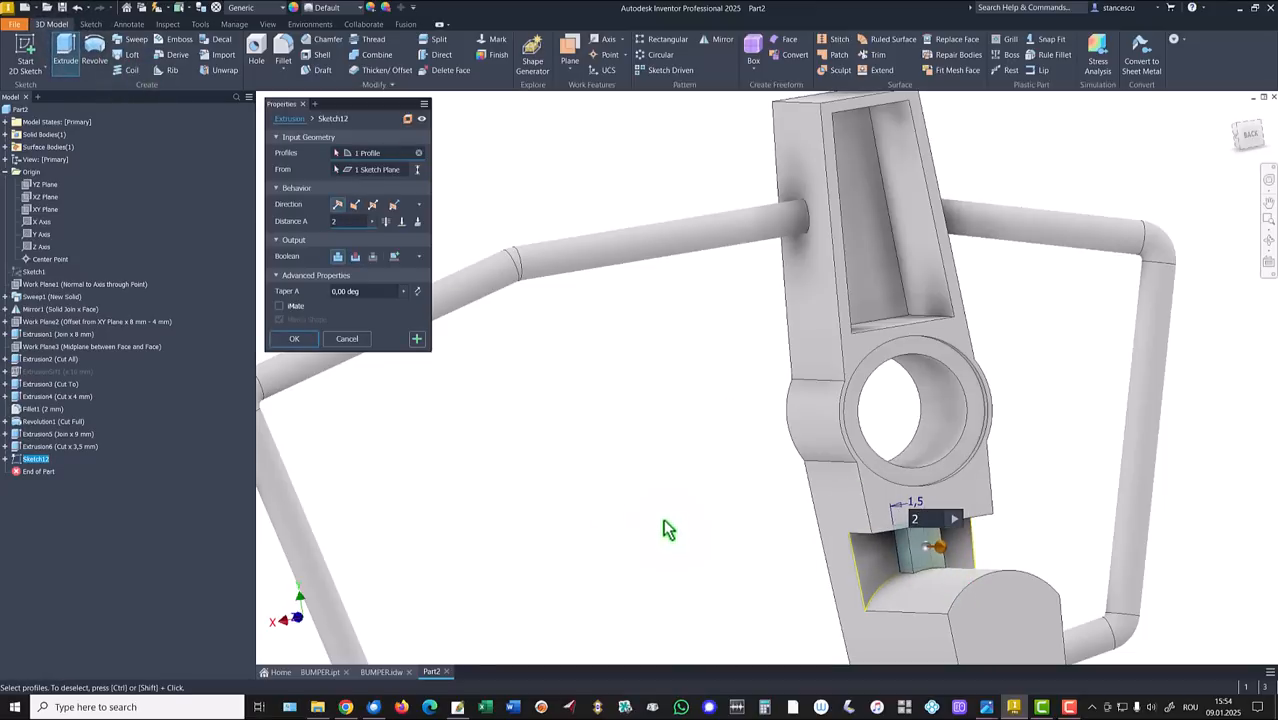
click(294, 339)
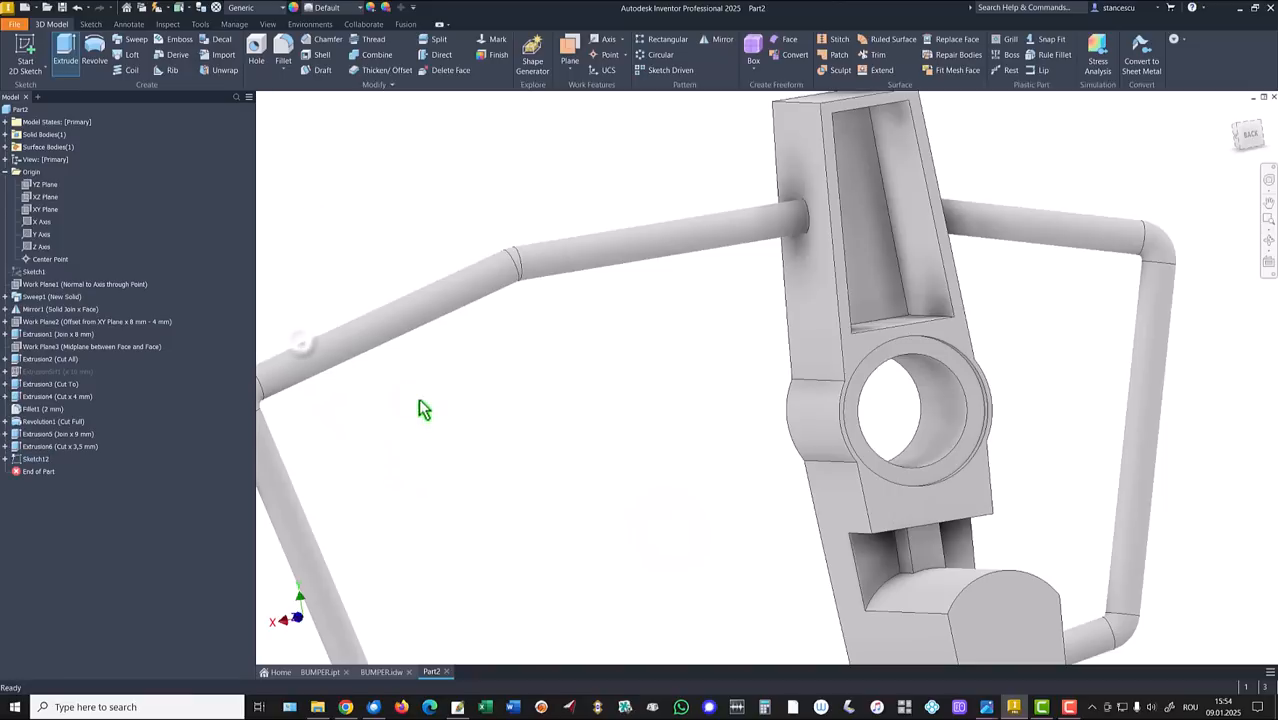
key(F6)
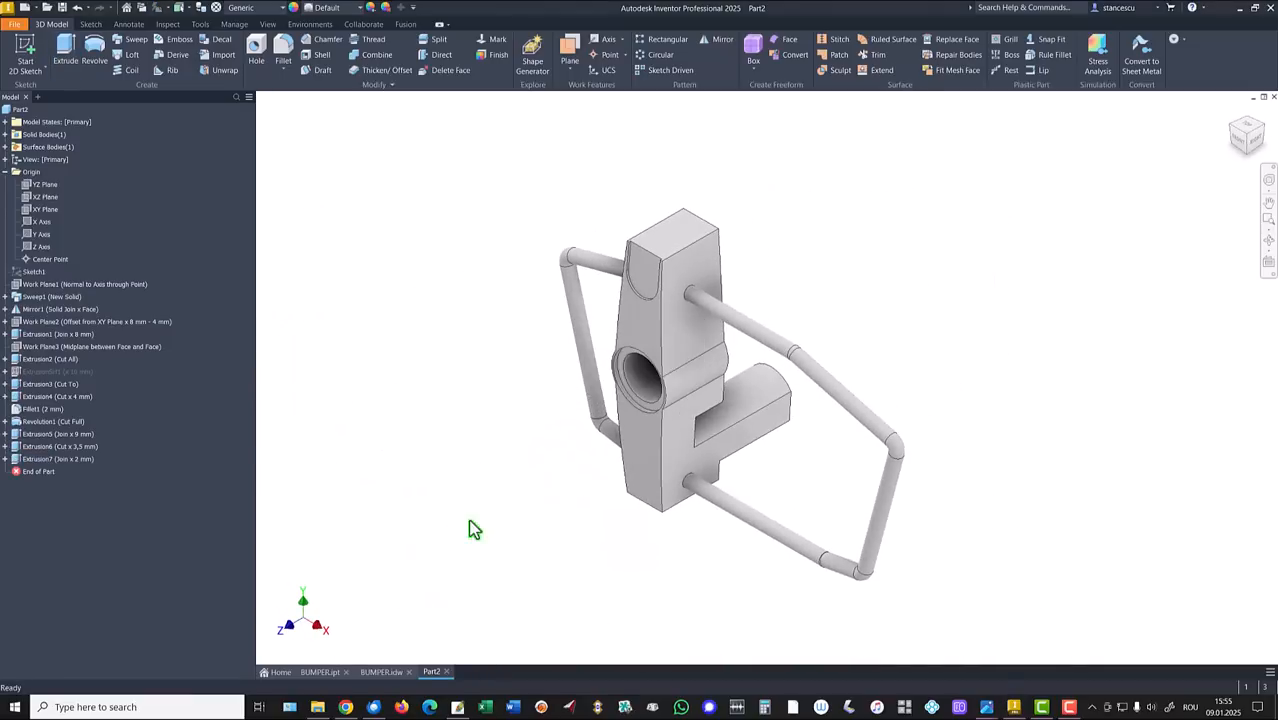
Compare with the finished BUMPER.ipt model, check the width dimension below the pin in BUMPER.idw, and return to Part2.
click(325, 676)
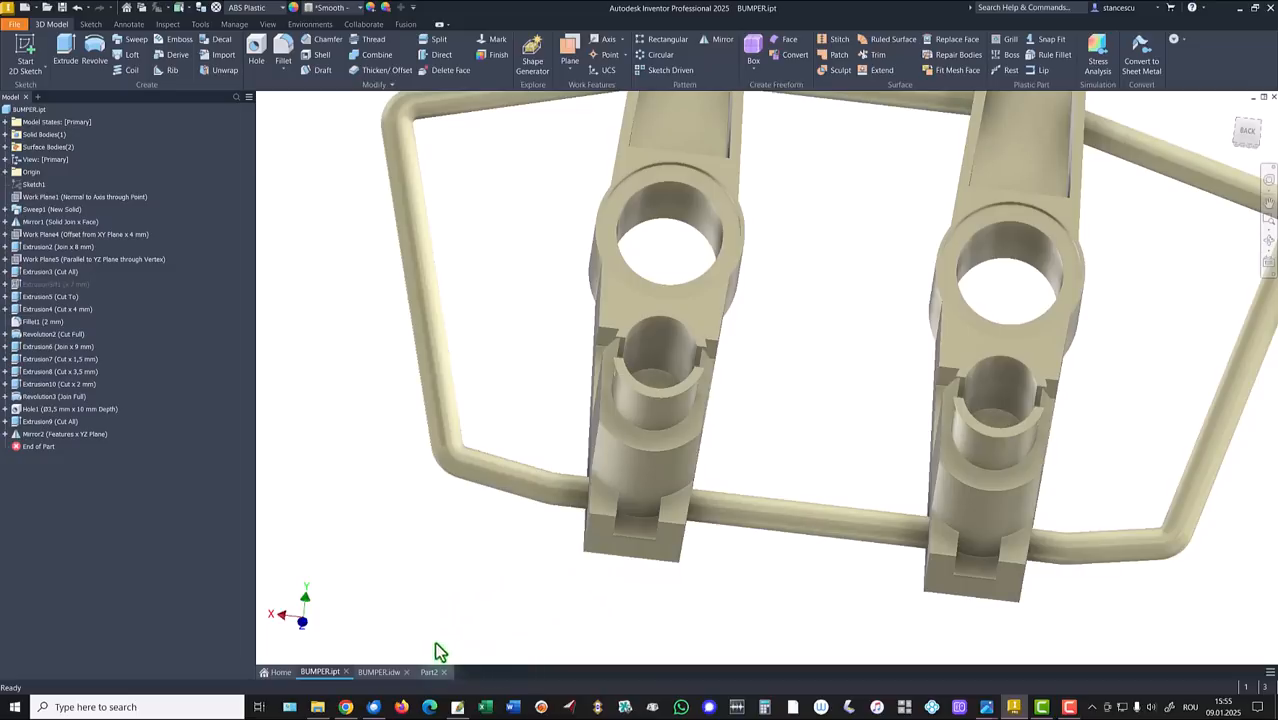
click(385, 672)
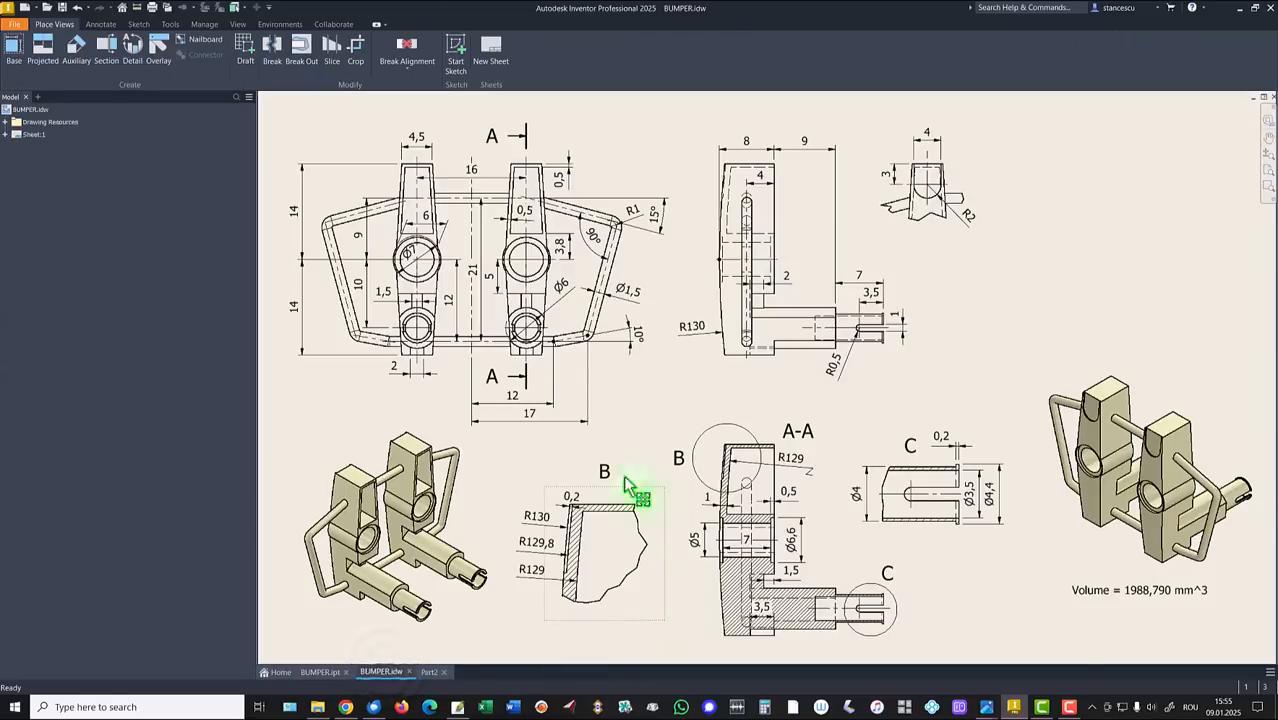
click(409, 379)
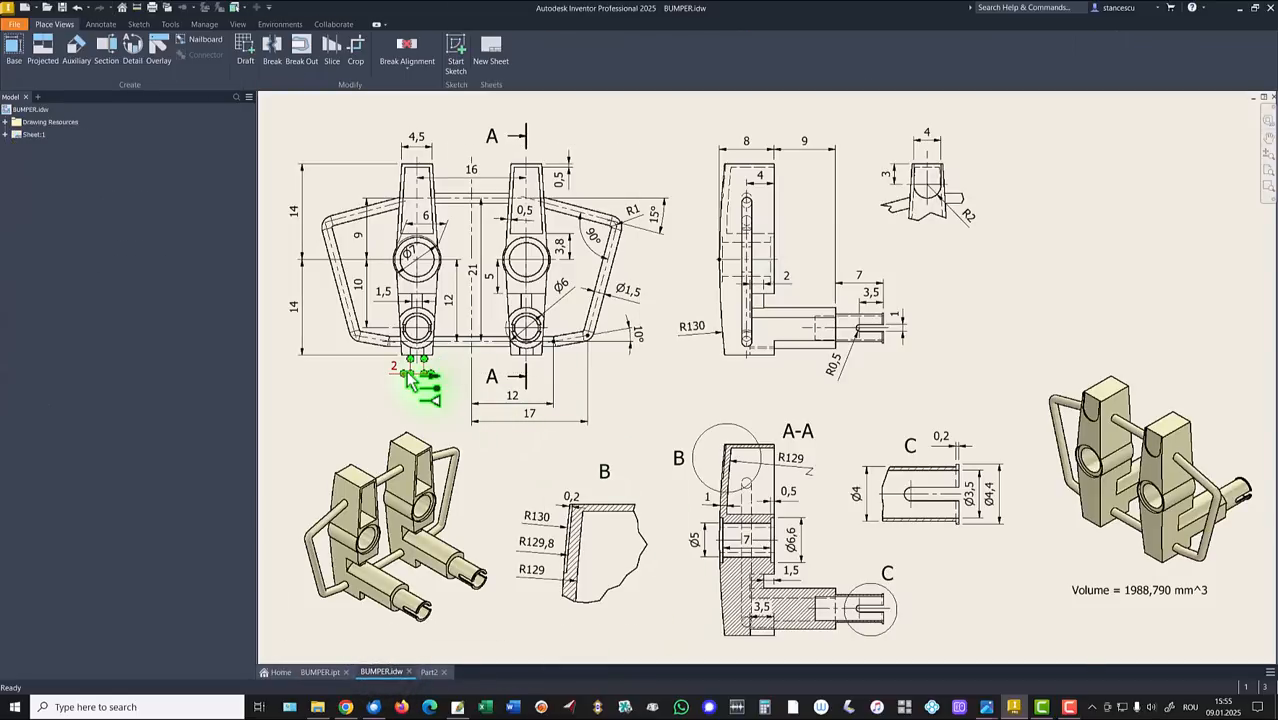
click(429, 675)
Start a sketch on the block's back face below the pin, project its boundary edges, and slice the graphics at the sketch plane.
mouse_move(715, 592)
shift+middle_down()
mouse_move(1001, 507)
mouse_move(967, 592)
shift+middle_up()
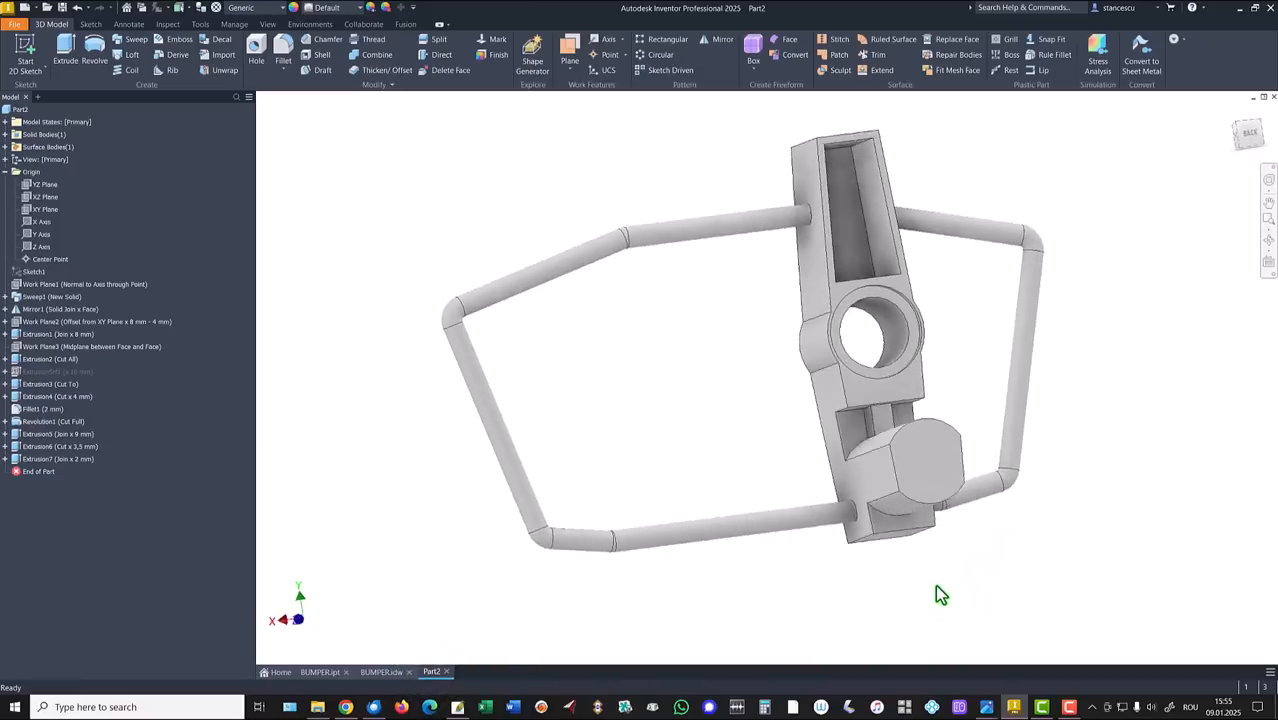
click(901, 524)
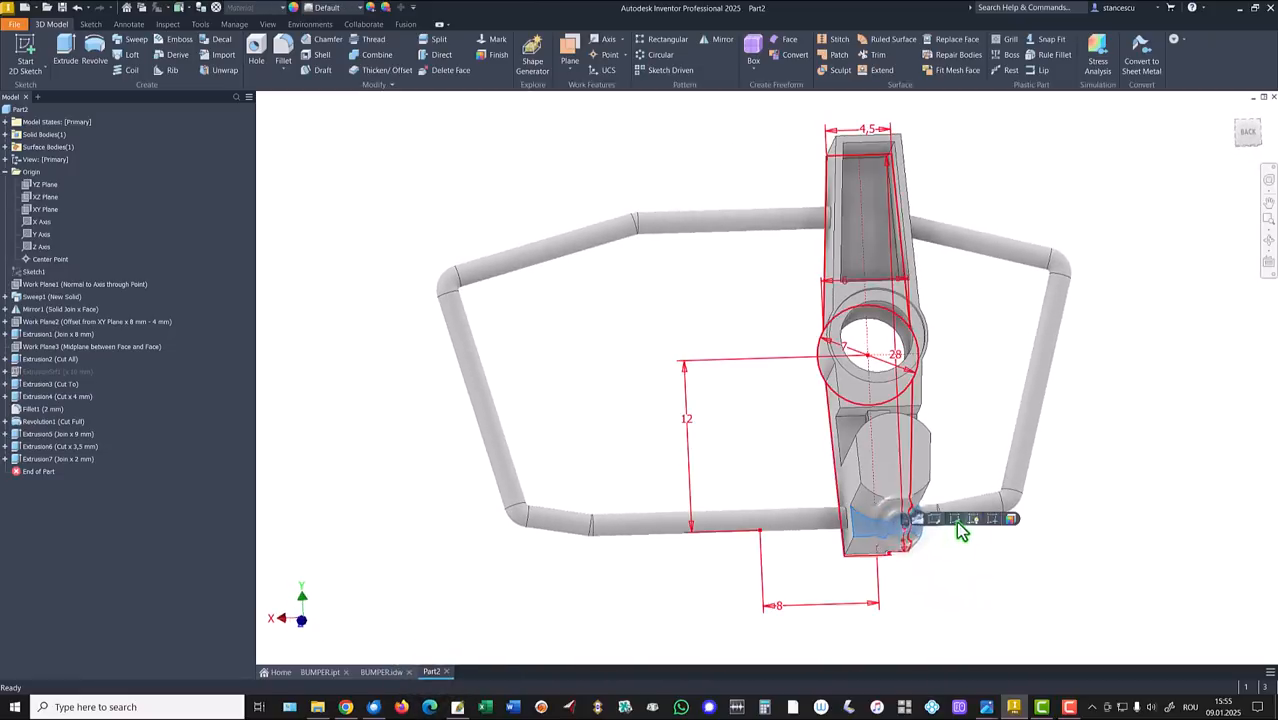
click(994, 520)
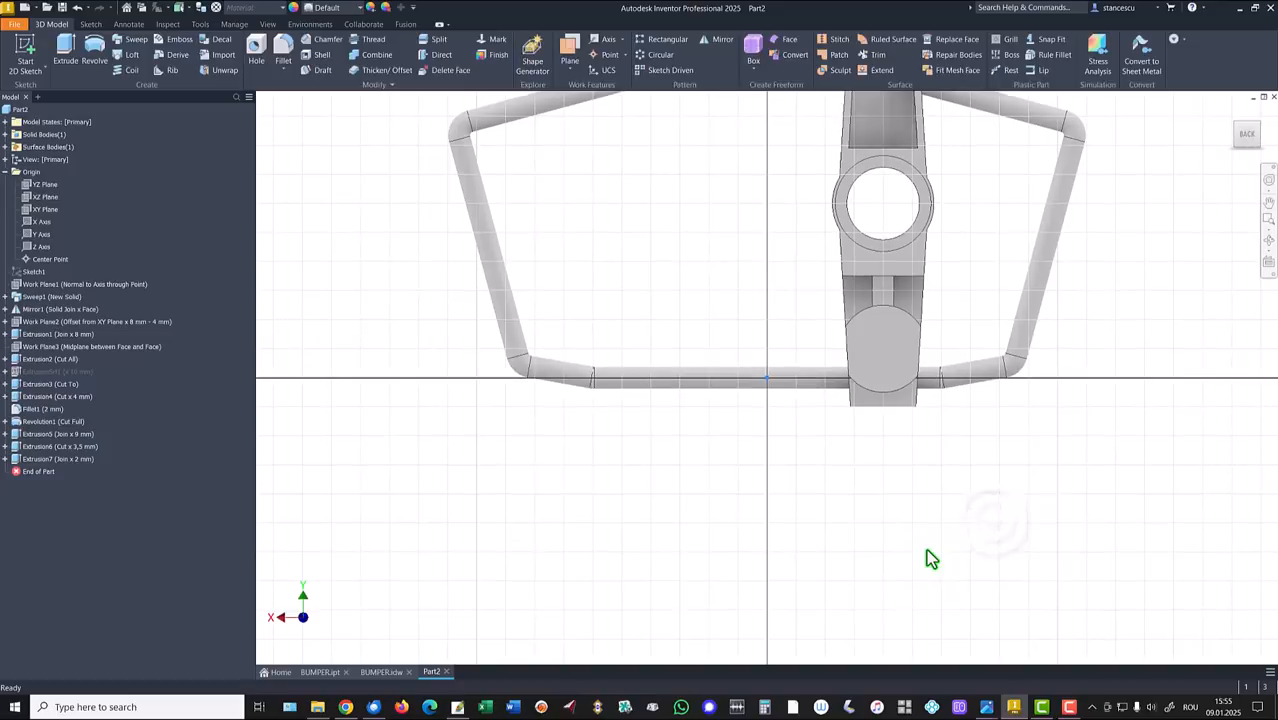
click(256, 55)
click(906, 407)
key(F7)
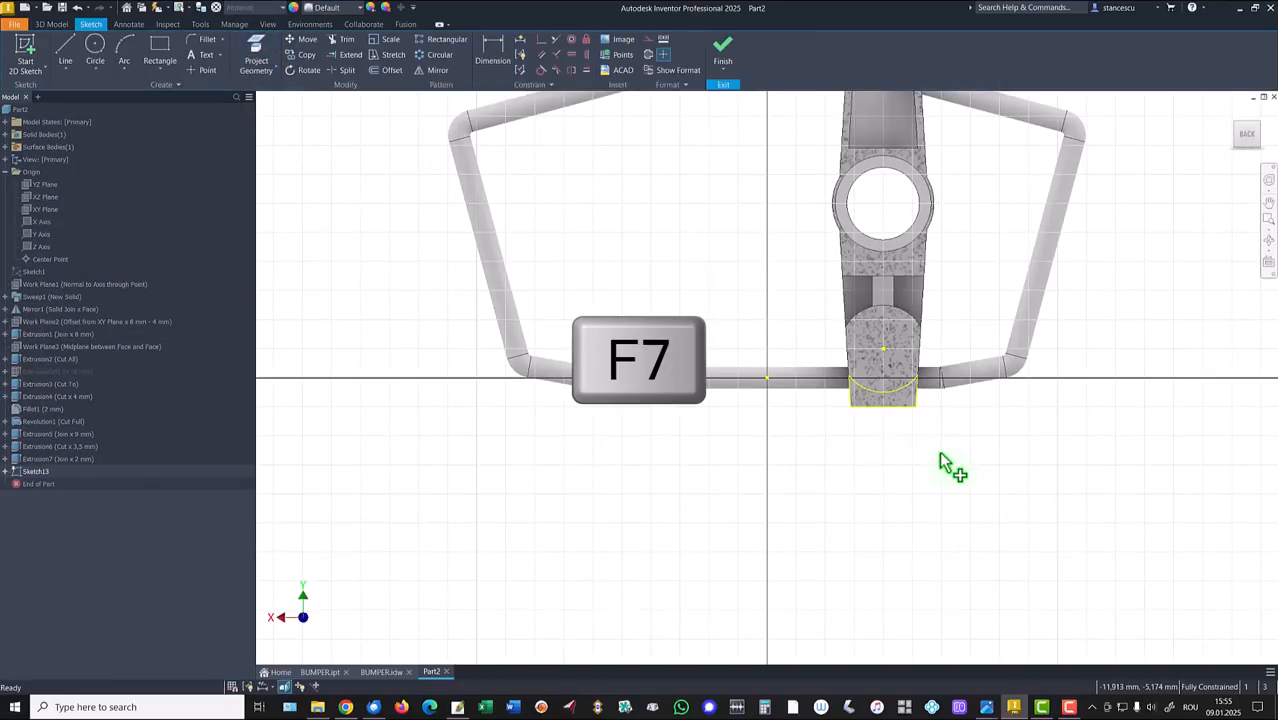
key(Home)
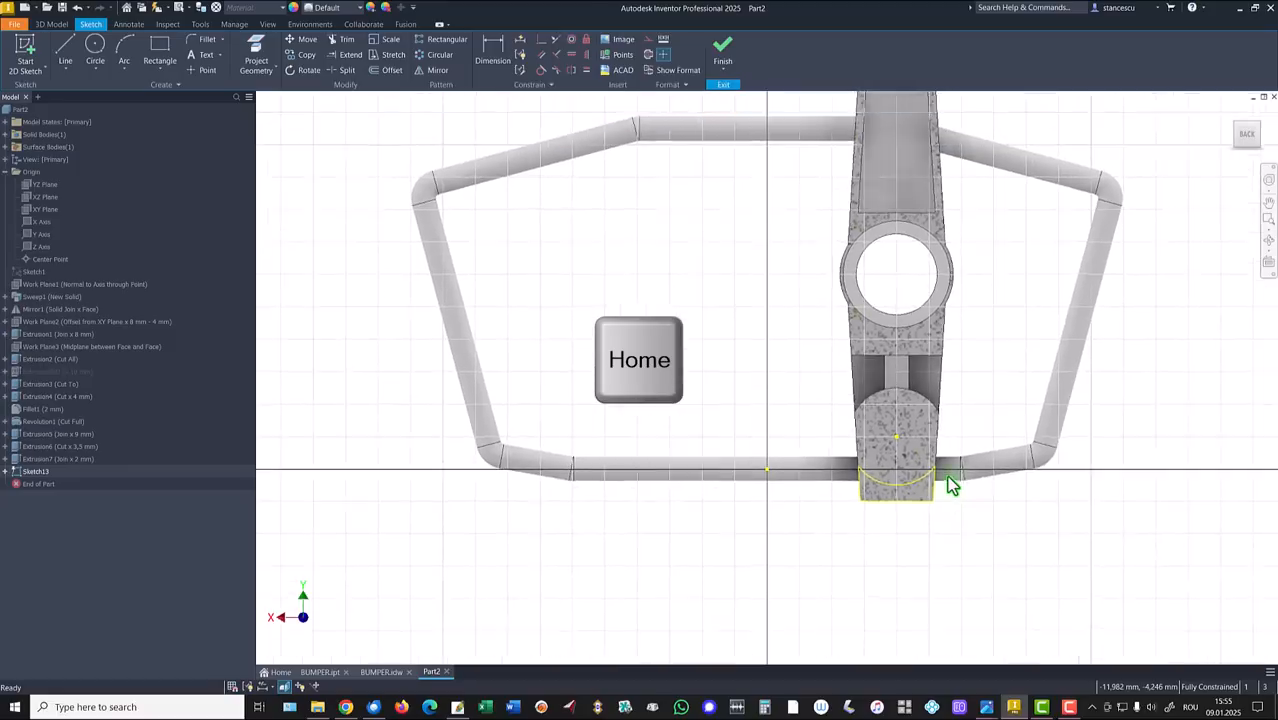
Draw two vertical lines, about 1.3 mm and 1.1 mm long, from the pin's lower arc to the block's bottom edge.
click(63, 47)
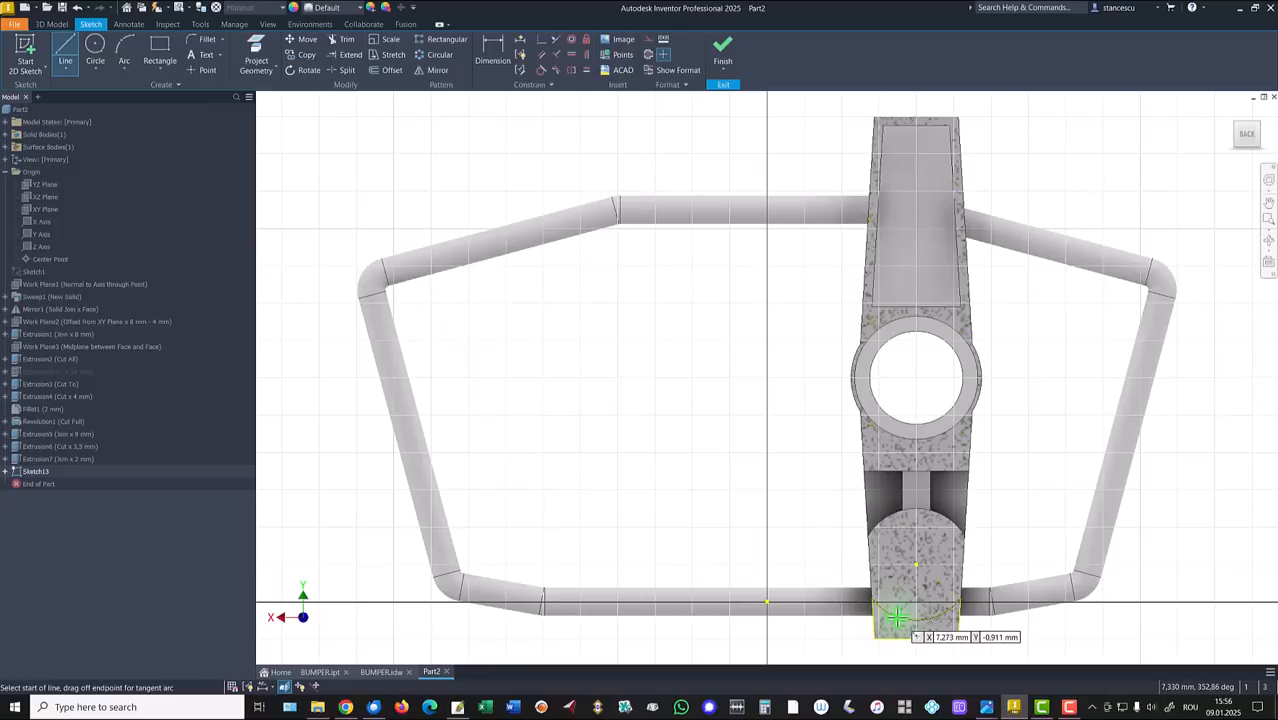
click(890, 617)
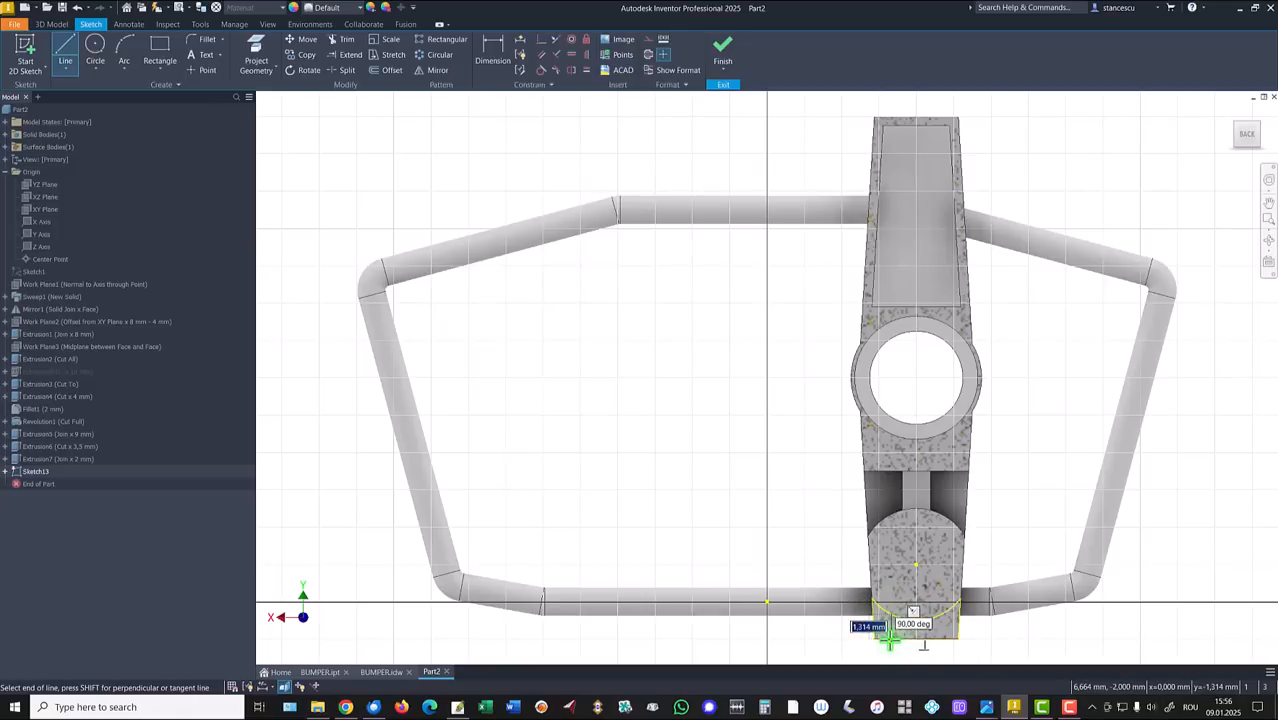
click(890, 641)
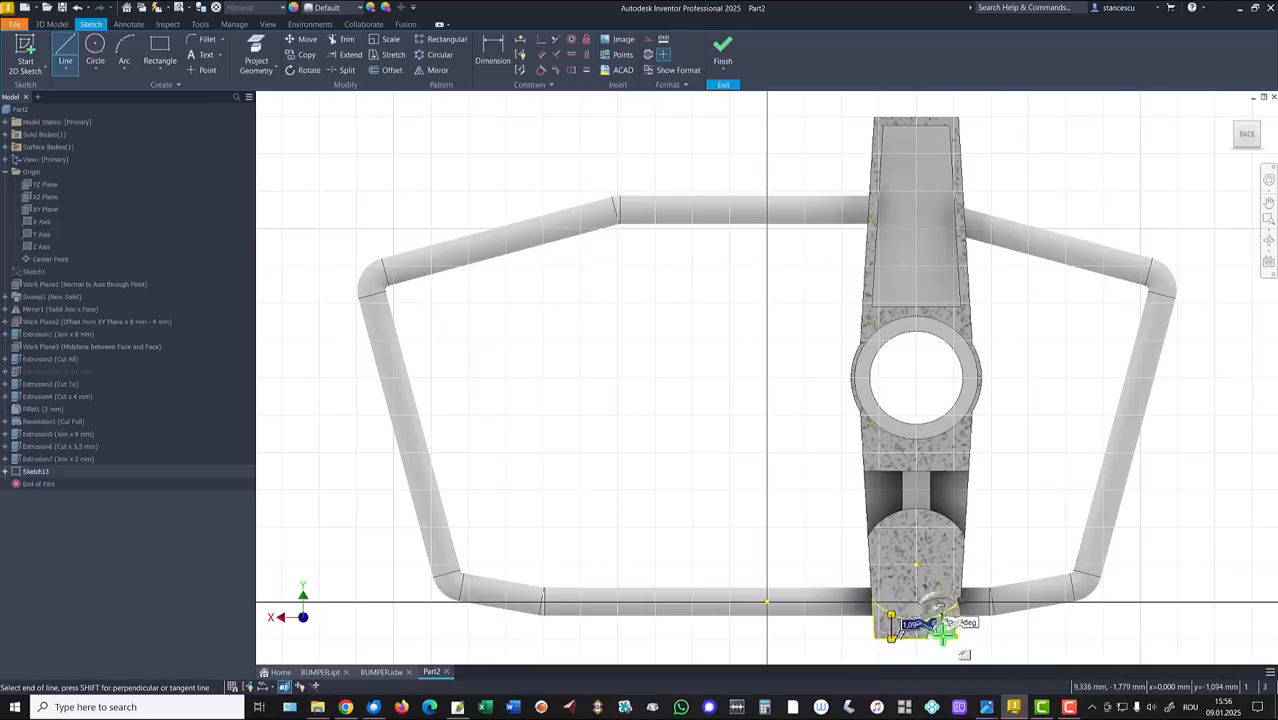
click(942, 638)
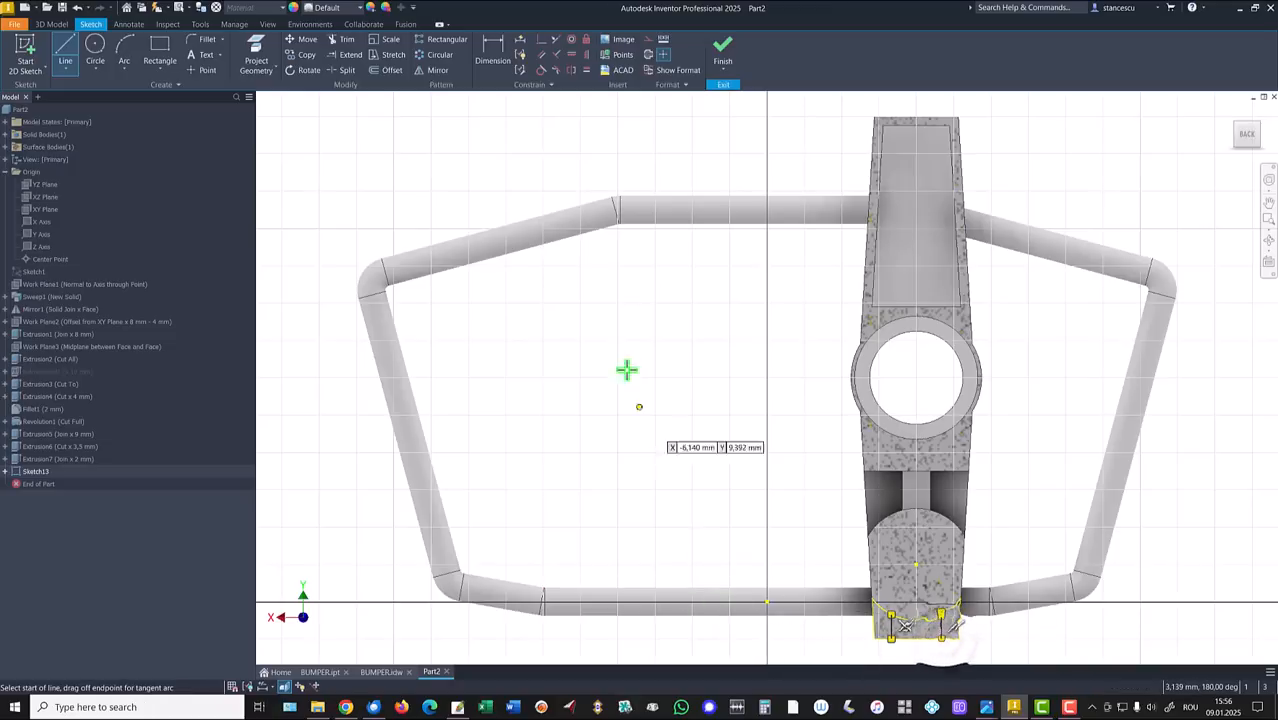
Make the two vertical lines below the pin equal, set their spacing to 2 mm, and finish the sketch.
click(587, 71)
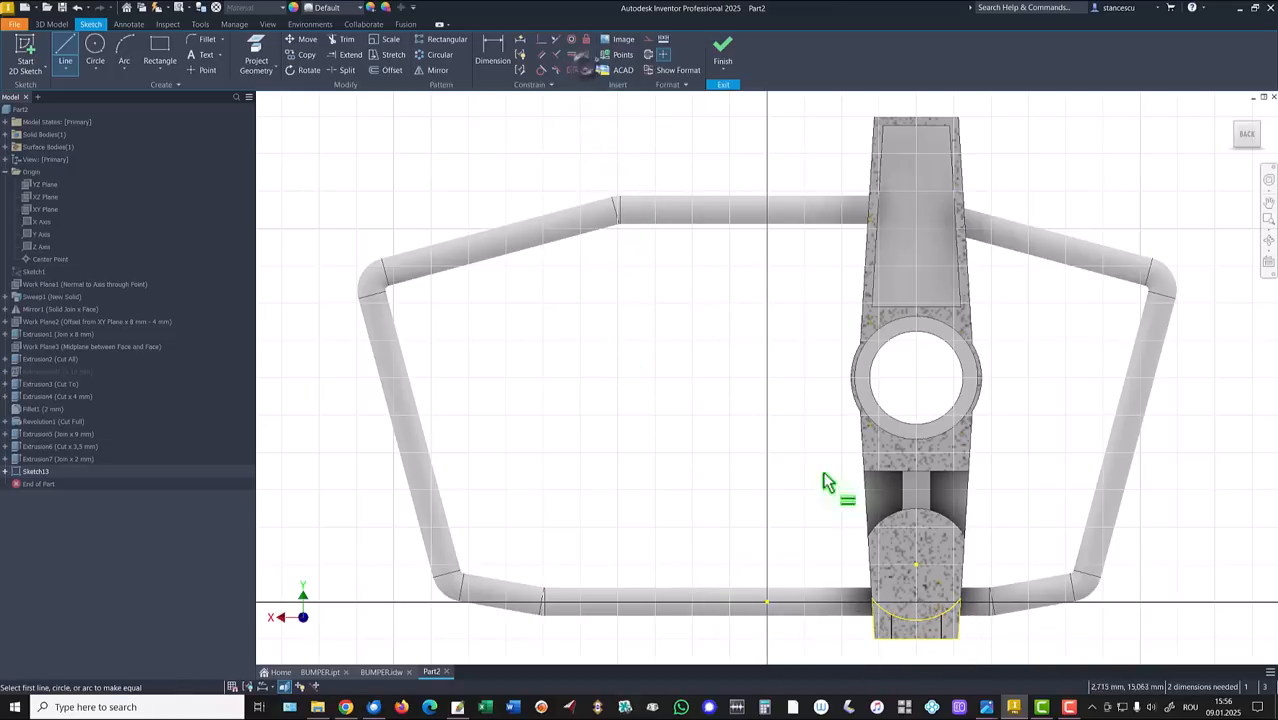
click(893, 630)
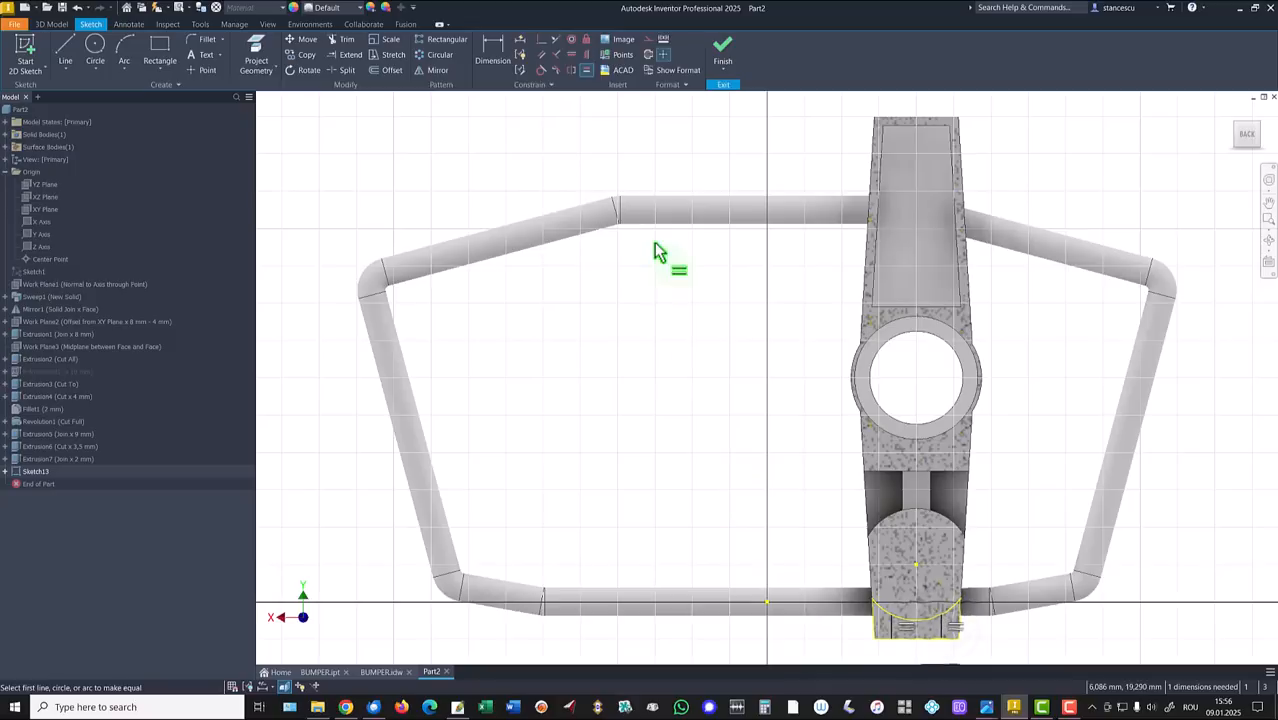
click(492, 50)
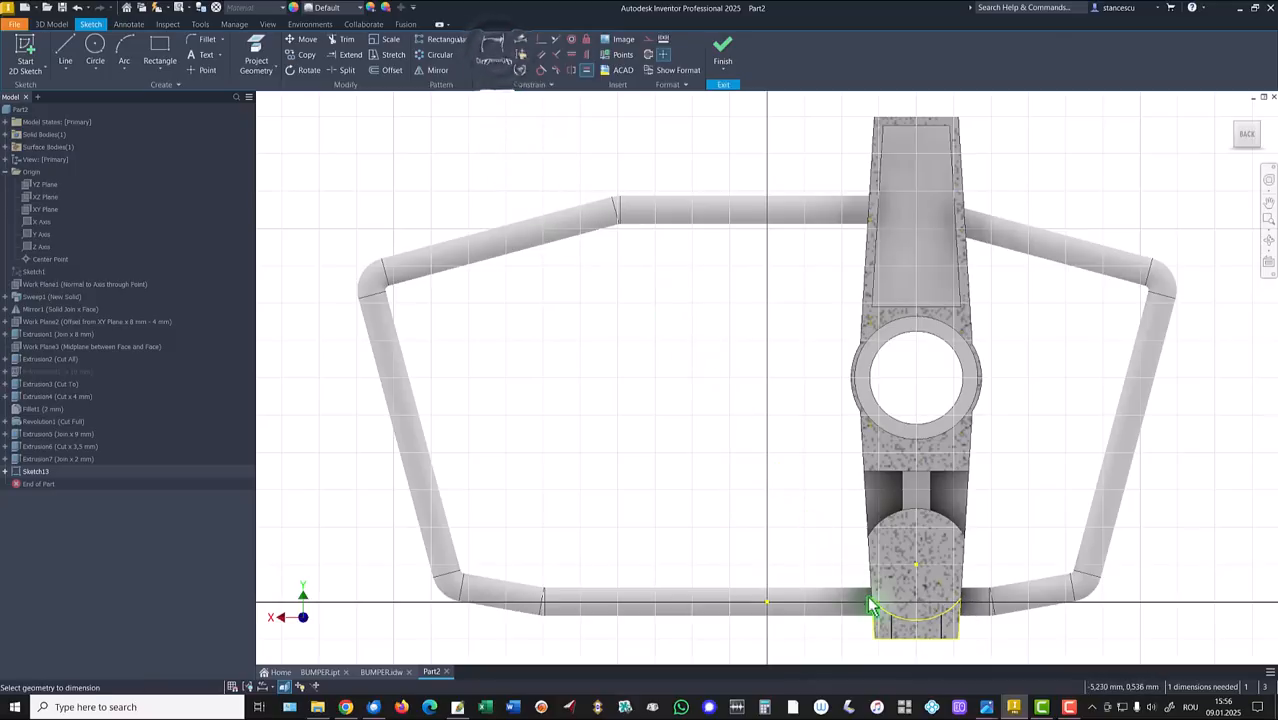
middle_drag(866, 582, 826, 490)
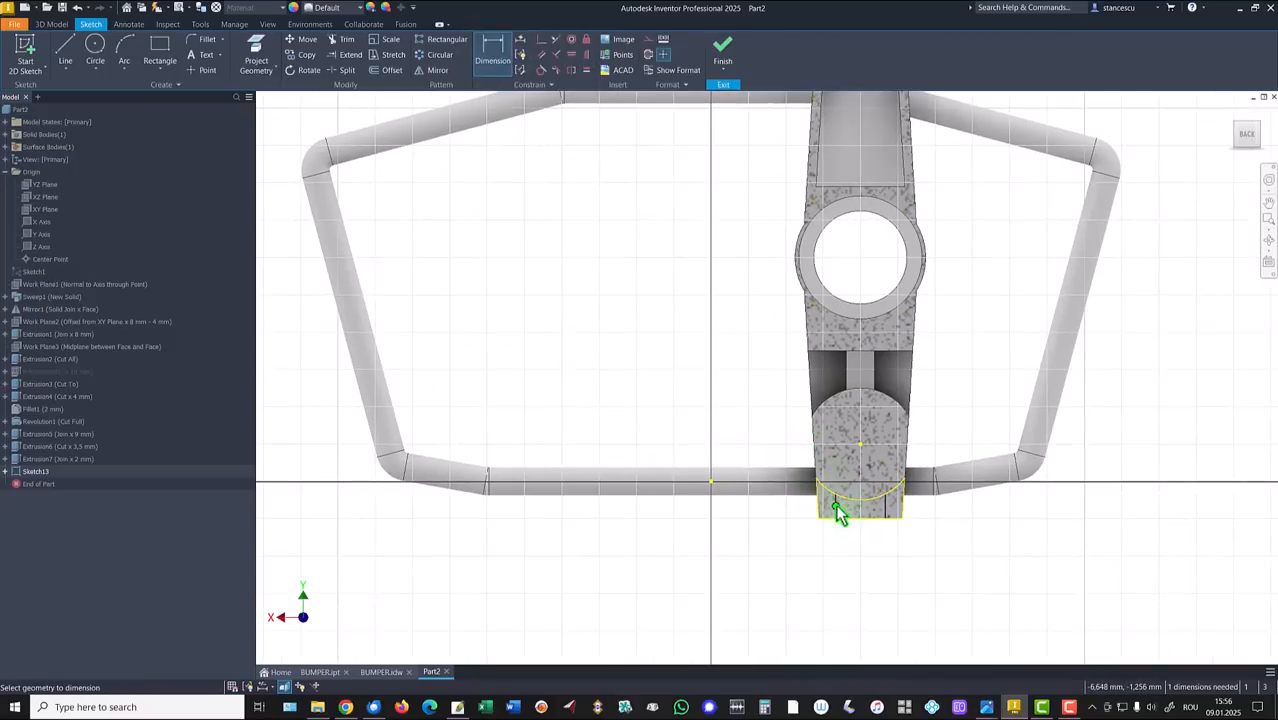
click(836, 513)
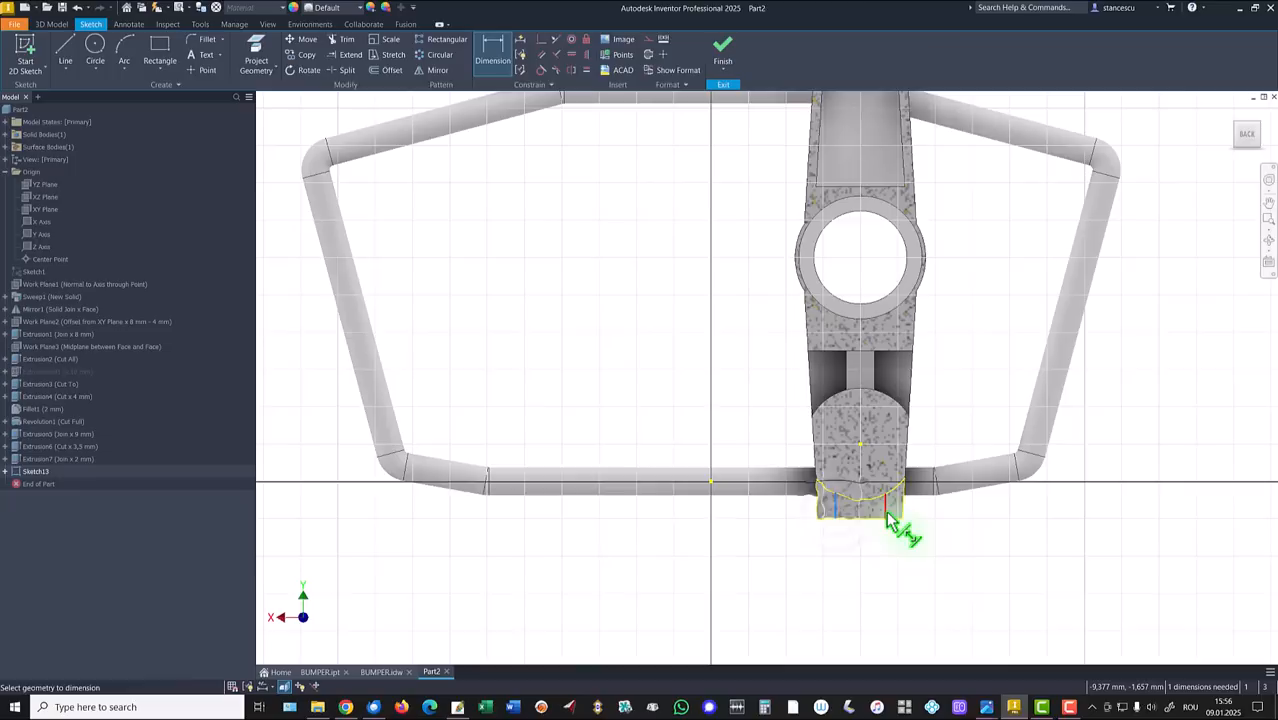
click(908, 563)
text(2)
key(Return)
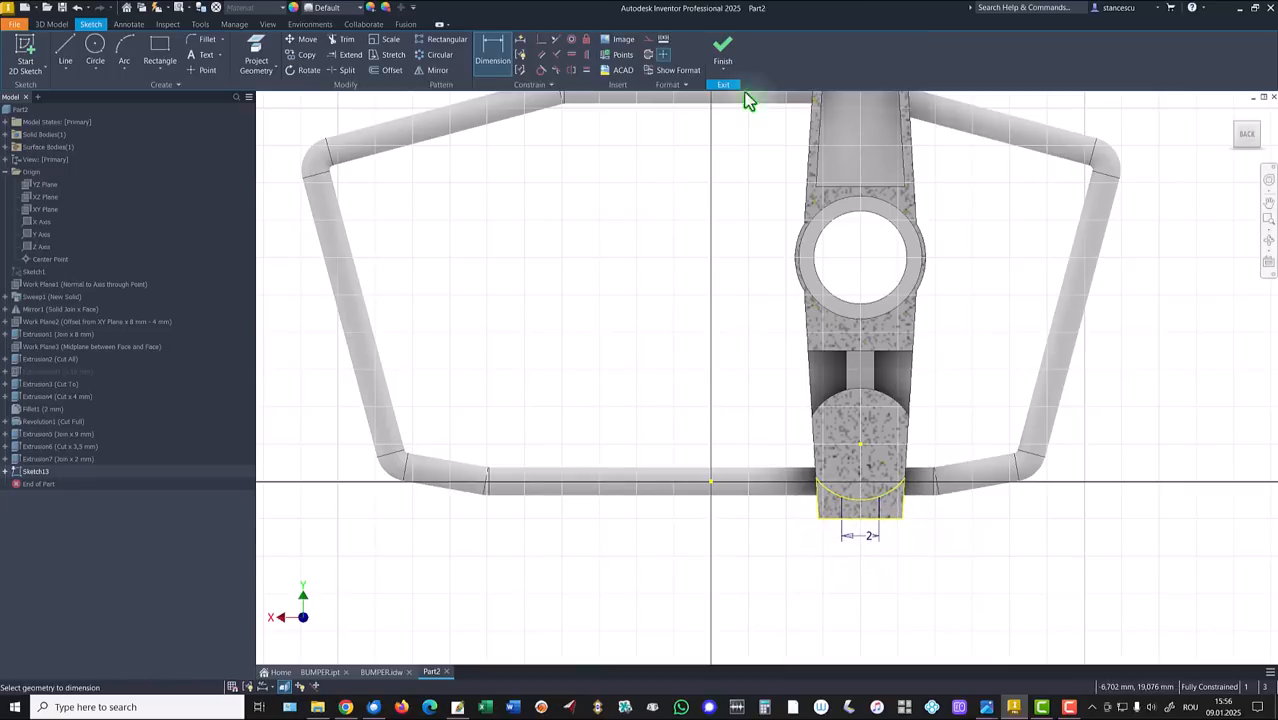
click(725, 55)
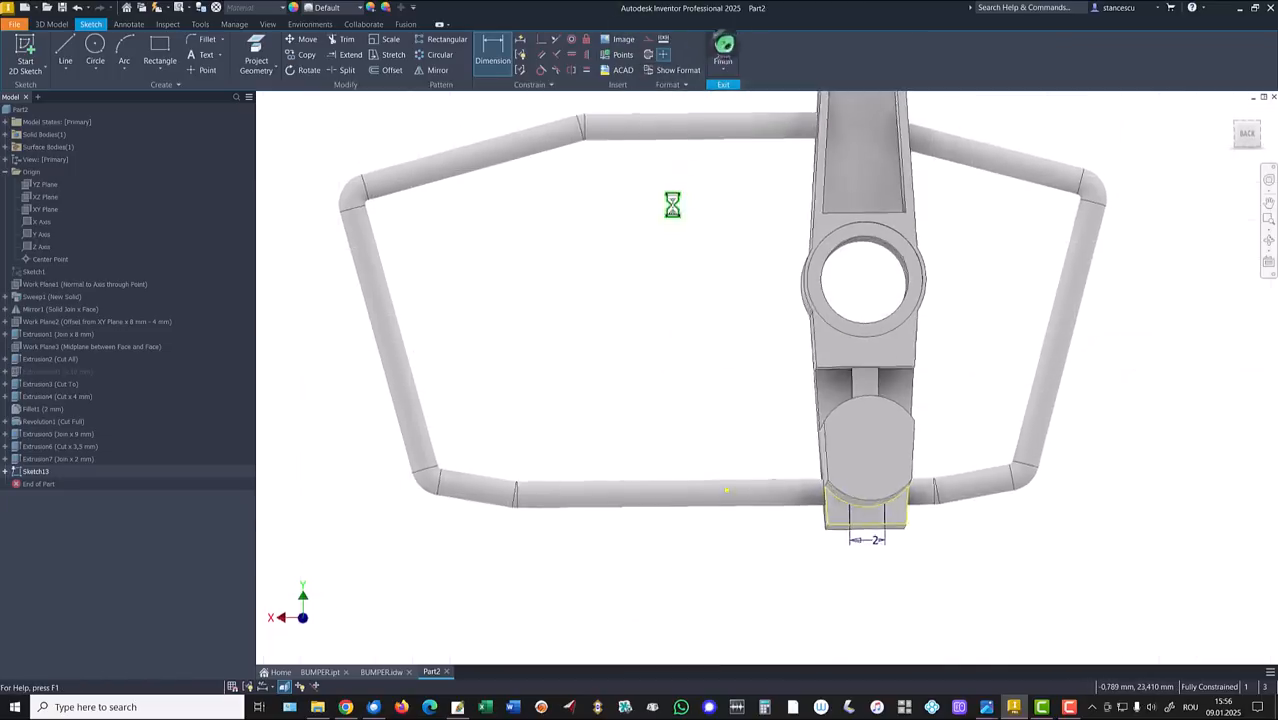
Check the cut depth in BUMPER.idw and, back in Part2, extrude the profile between the two lines as a 3.5 mm cut into the block.
click(381, 672)
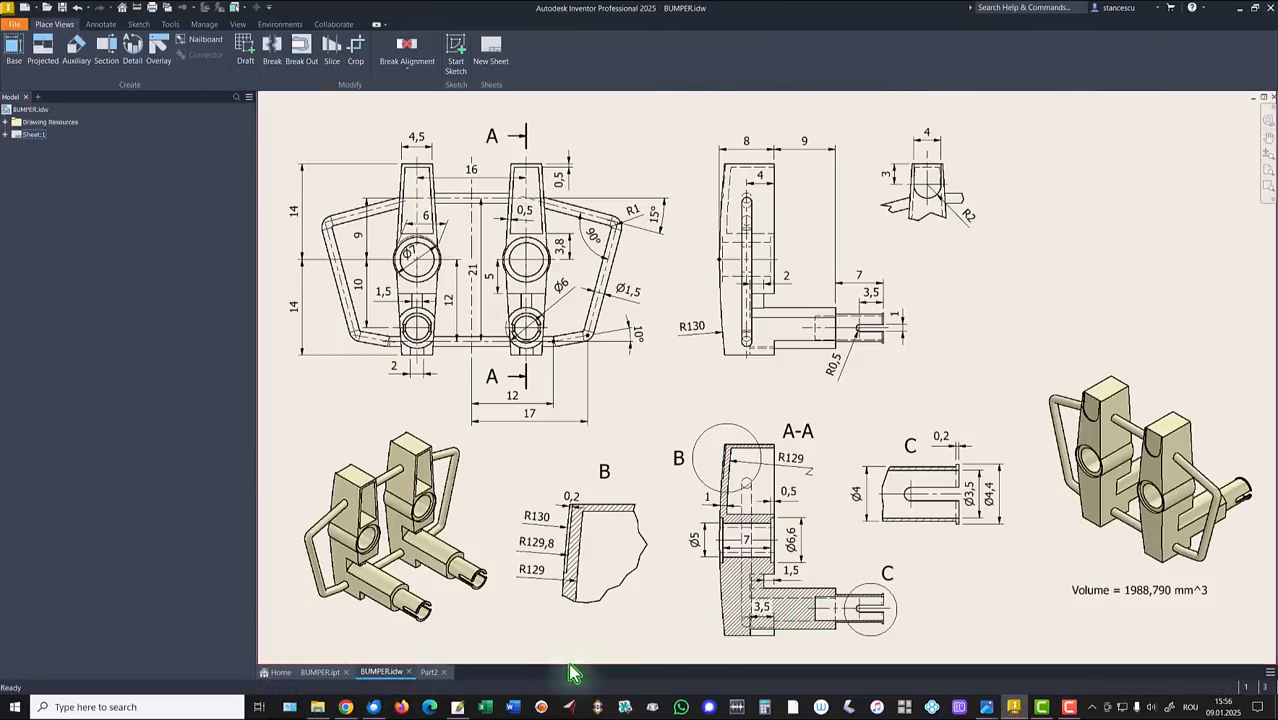
click(424, 673)
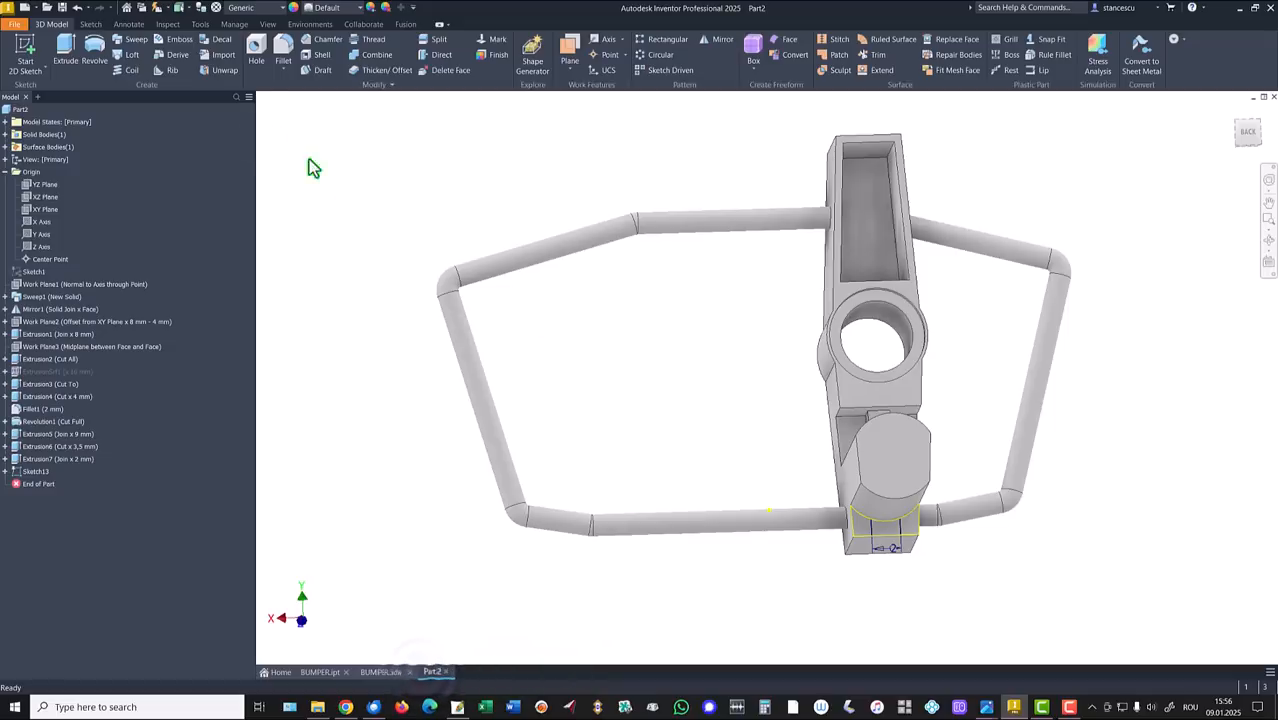
click(65, 45)
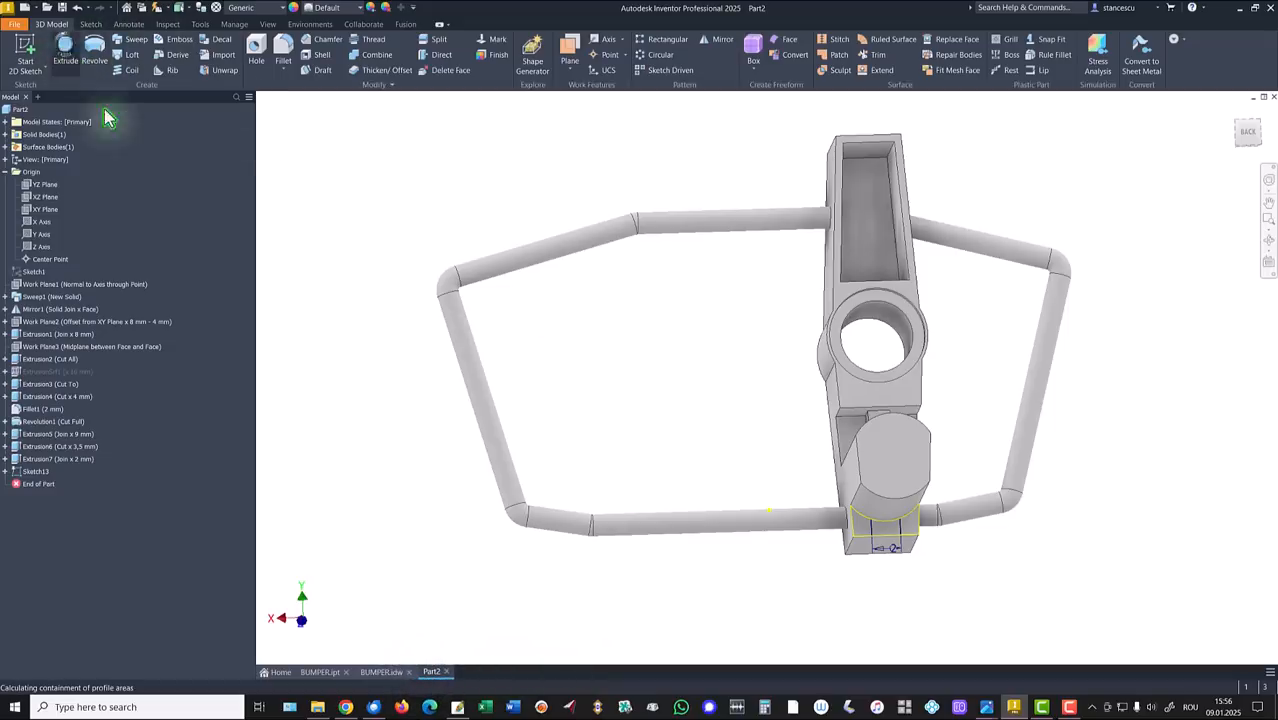
click(895, 540)
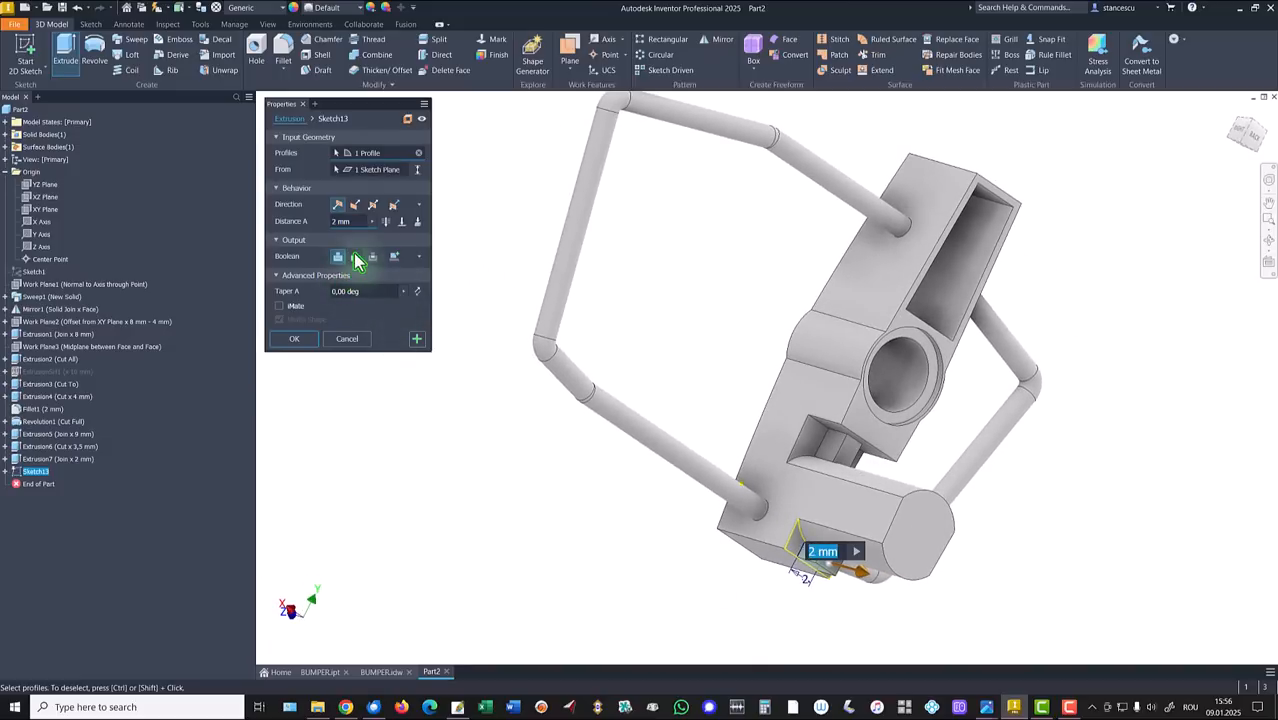
click(355, 204)
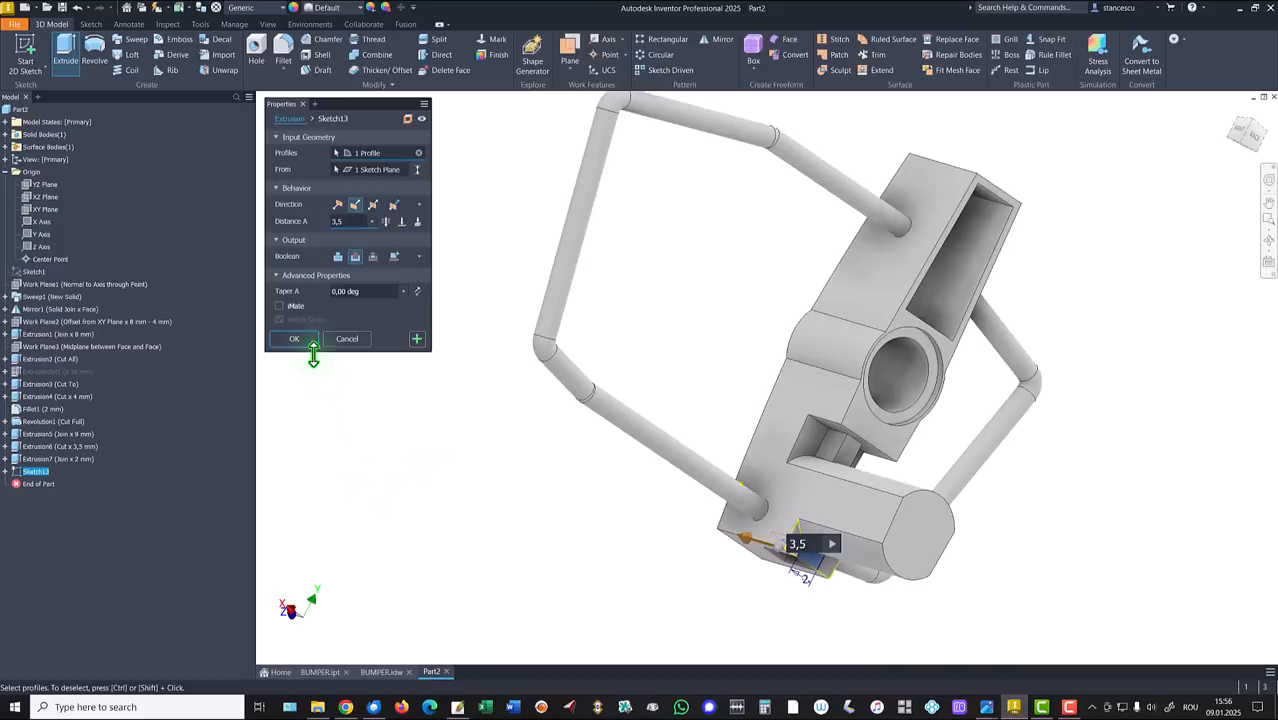
click(294, 339)
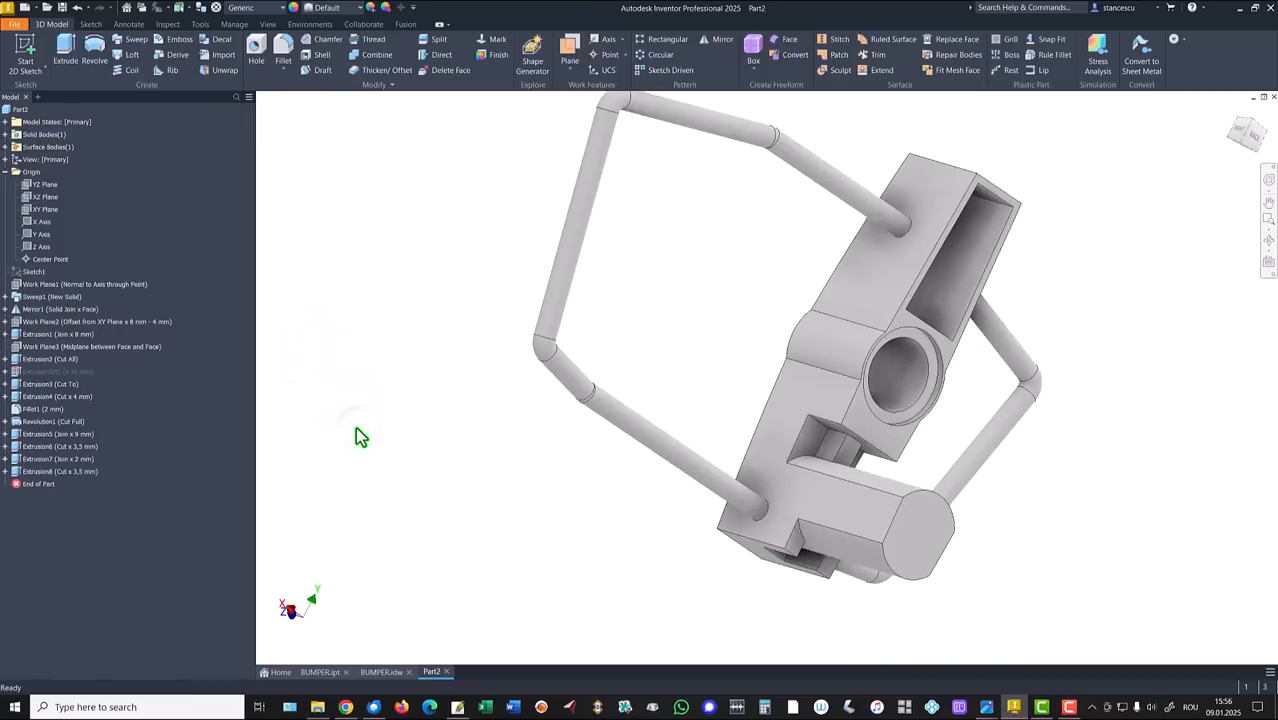
Start a sketch on Work Plane3, the block's midplane, and slice the graphics at the sketch plane.
key(F6)
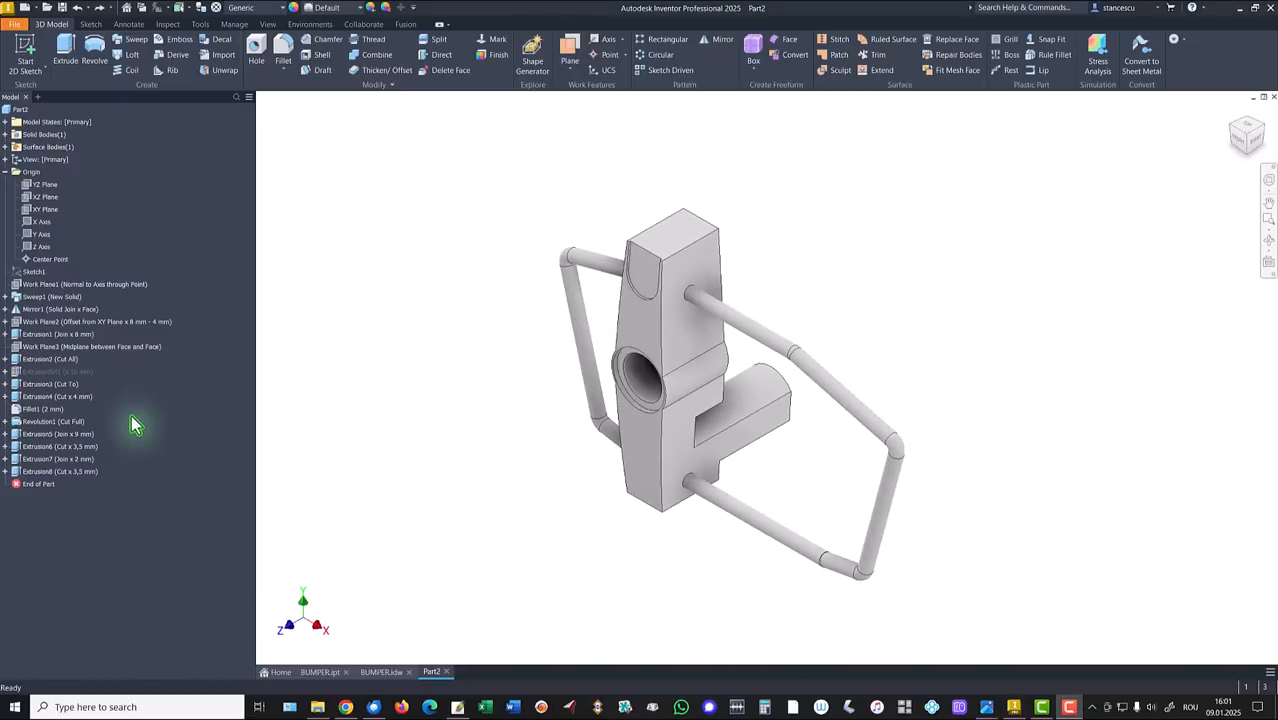
click(54, 348)
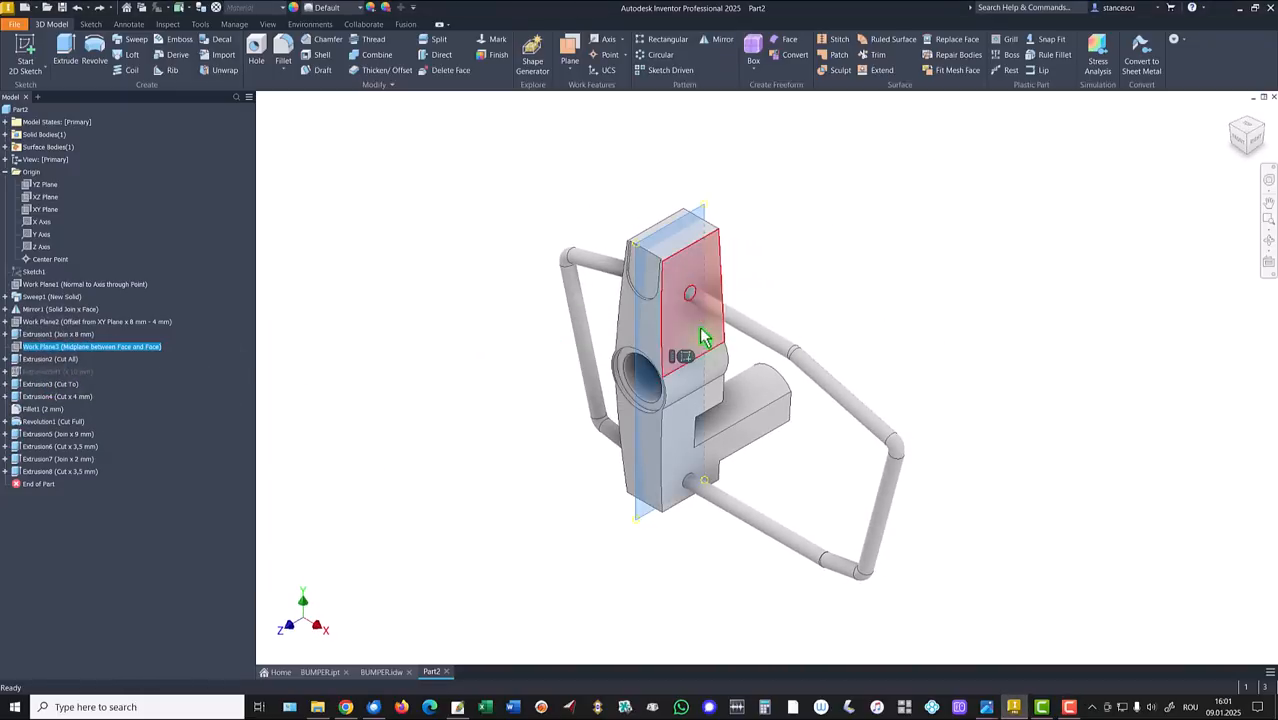
key(s)
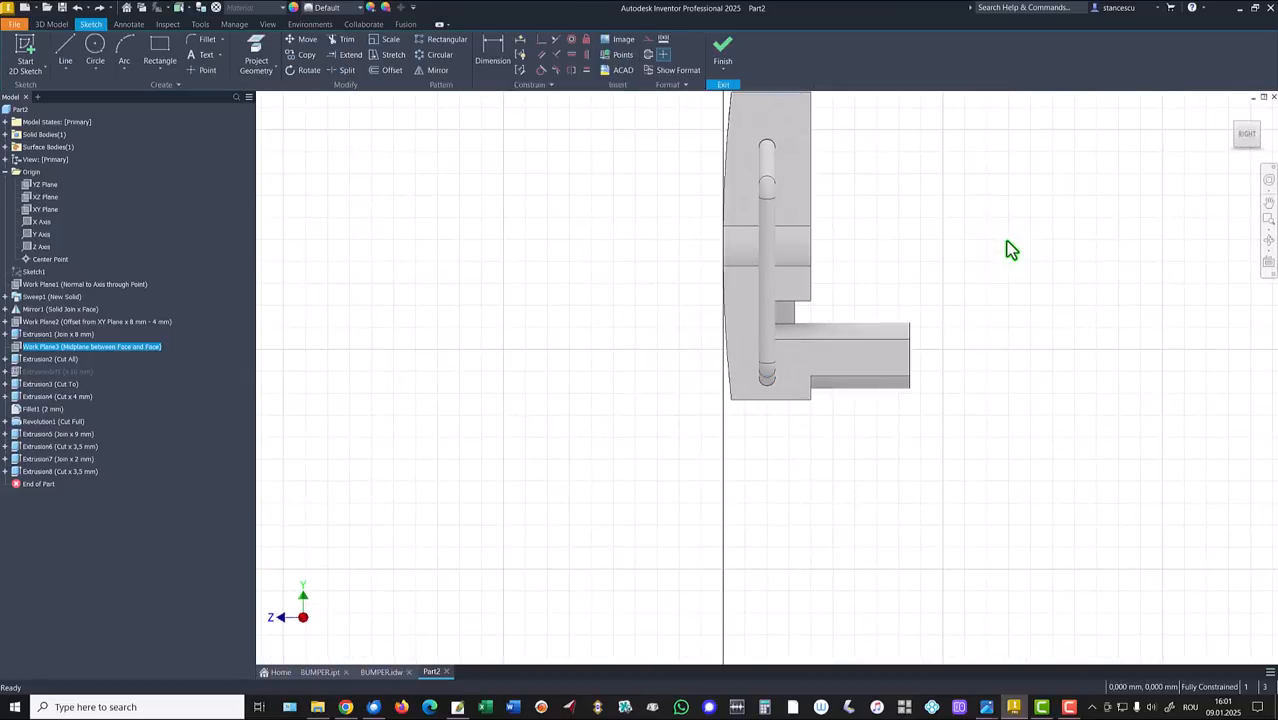
key(F7)
middle_drag(993, 263, 836, 311)
Draw a closed stepped profile from the pin's end face, about 7.3 mm long, with a narrow raised lip at its far end.
click(67, 50)
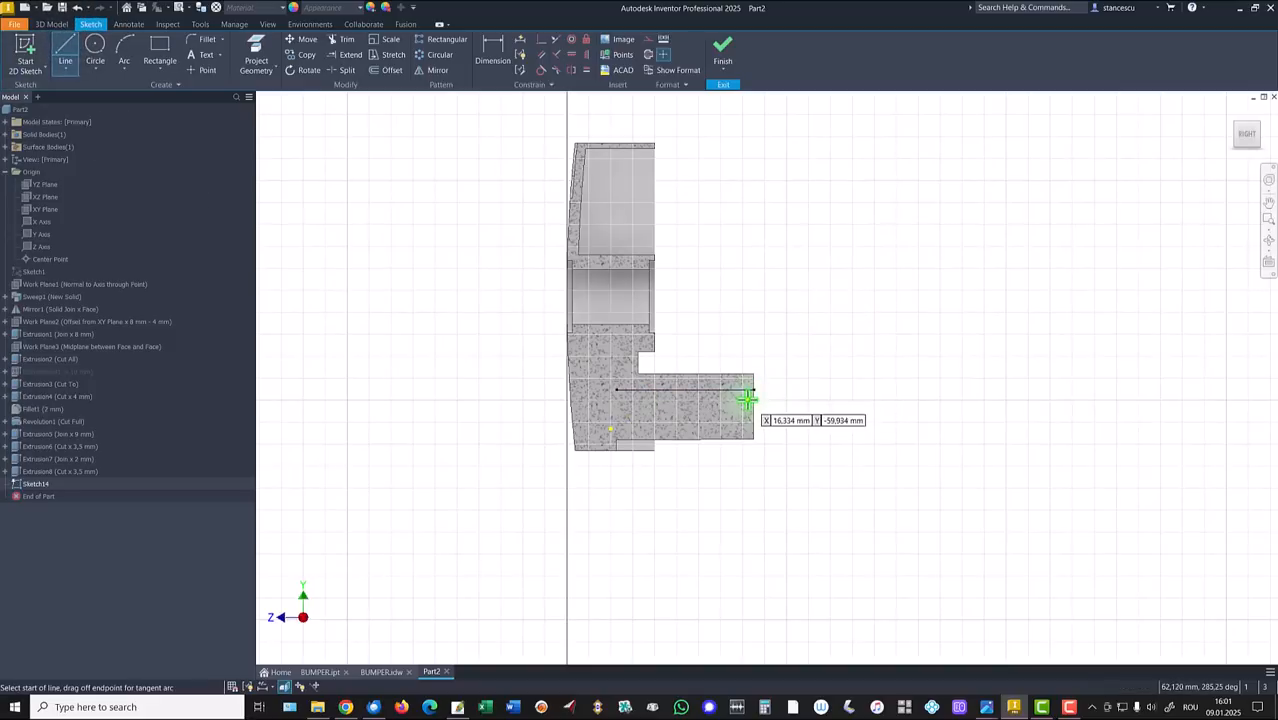
scroll(752, 400, up, 3)
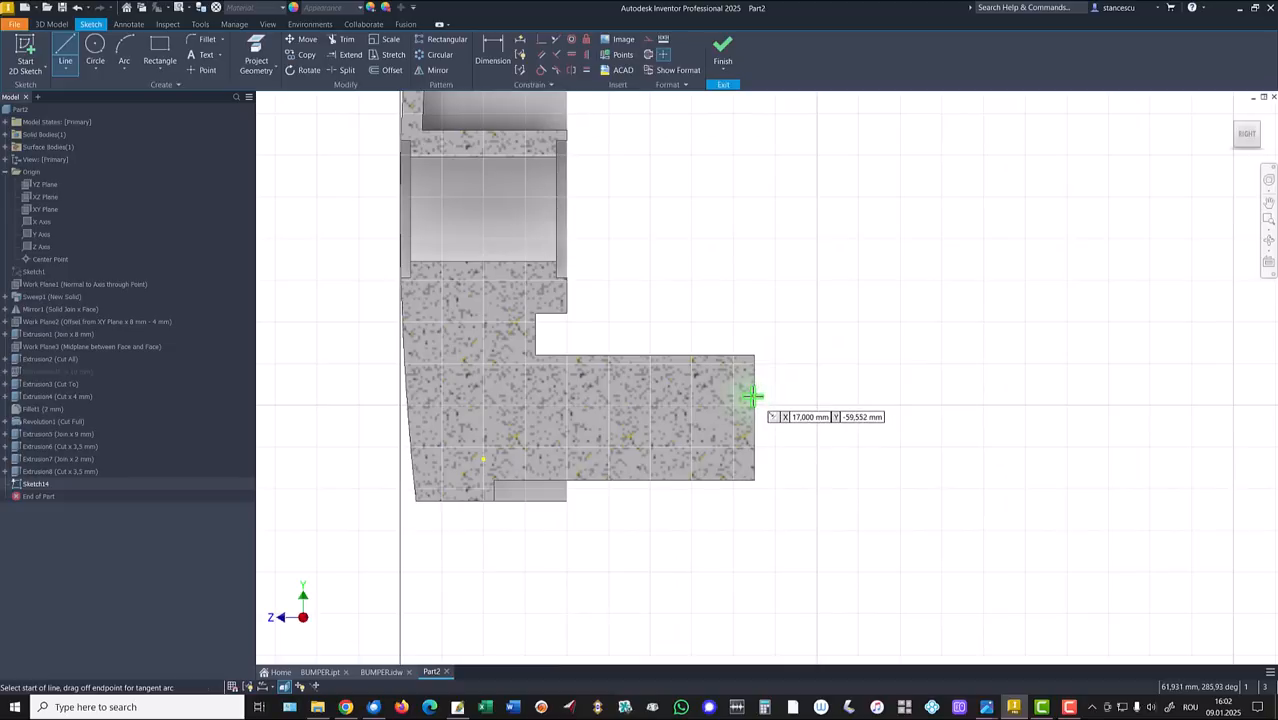
click(753, 396)
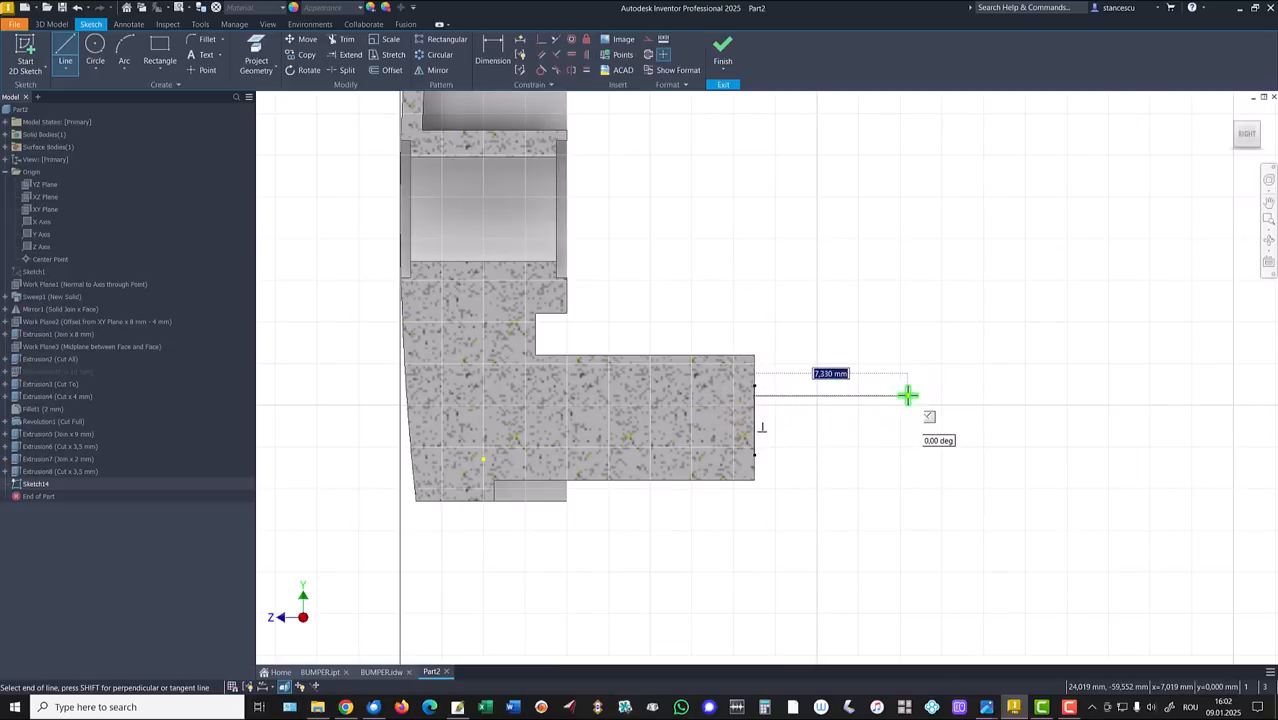
click(907, 395)
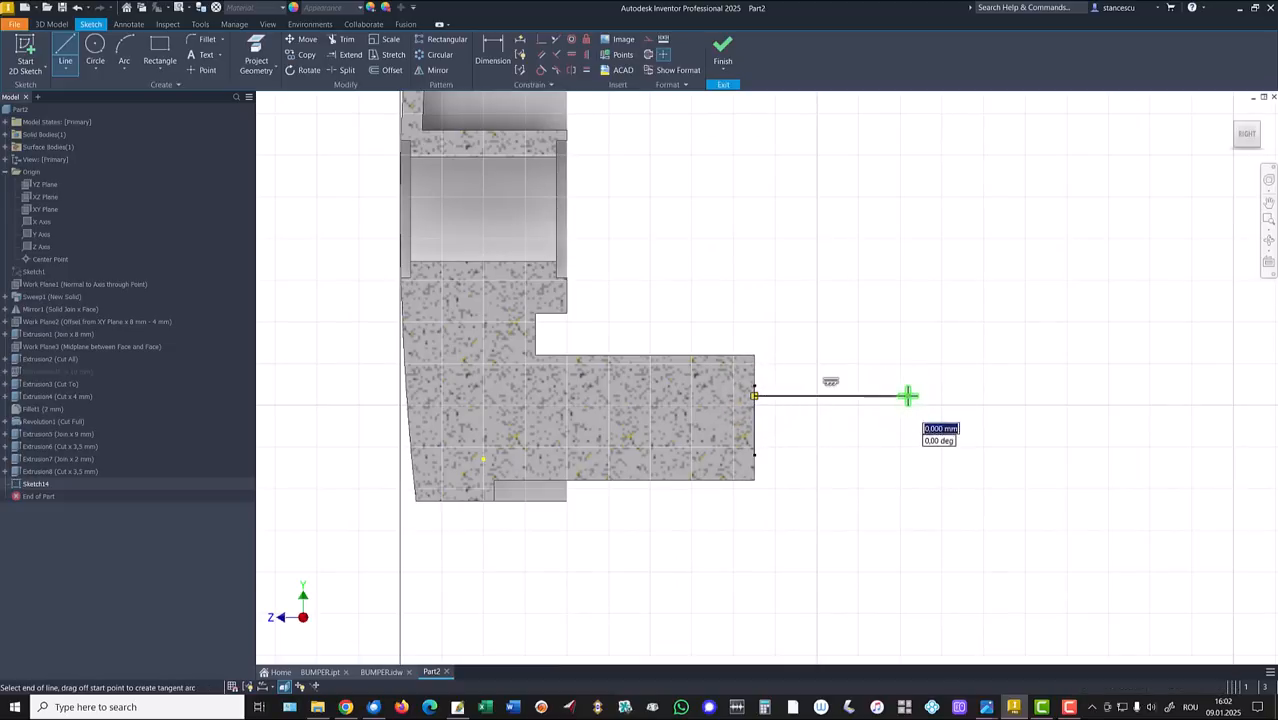
click(905, 311)
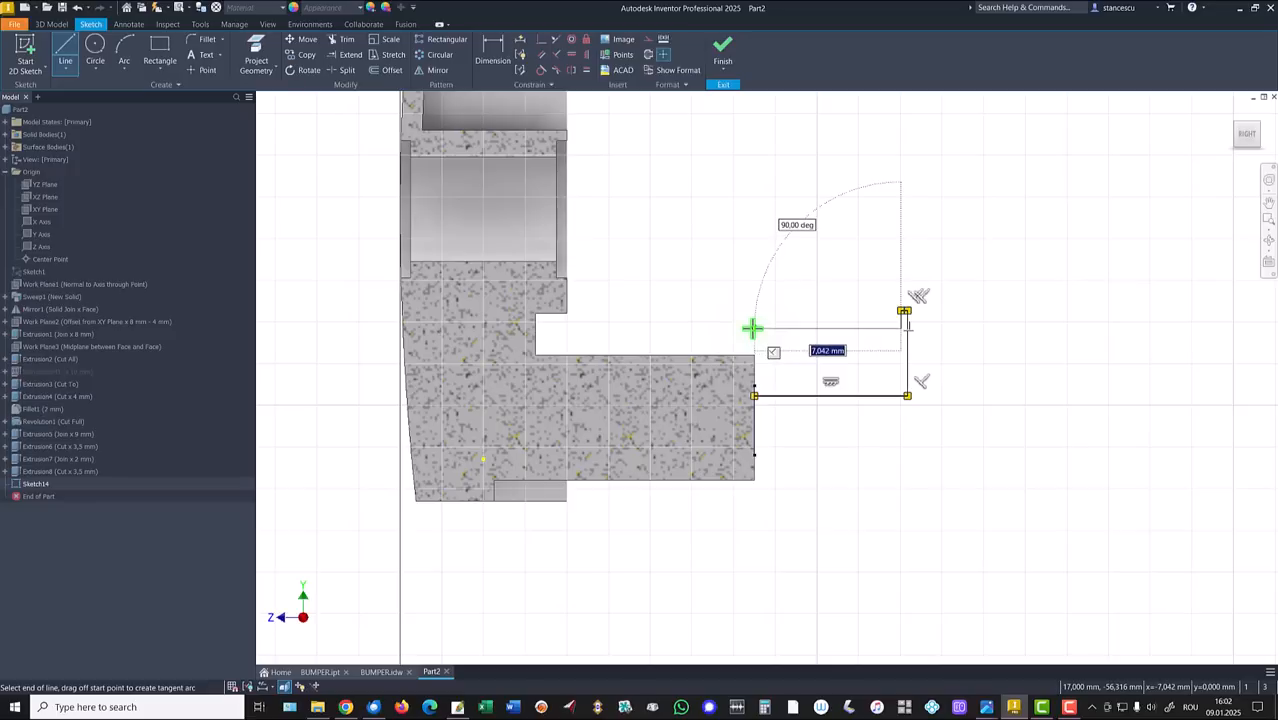
click(753, 328)
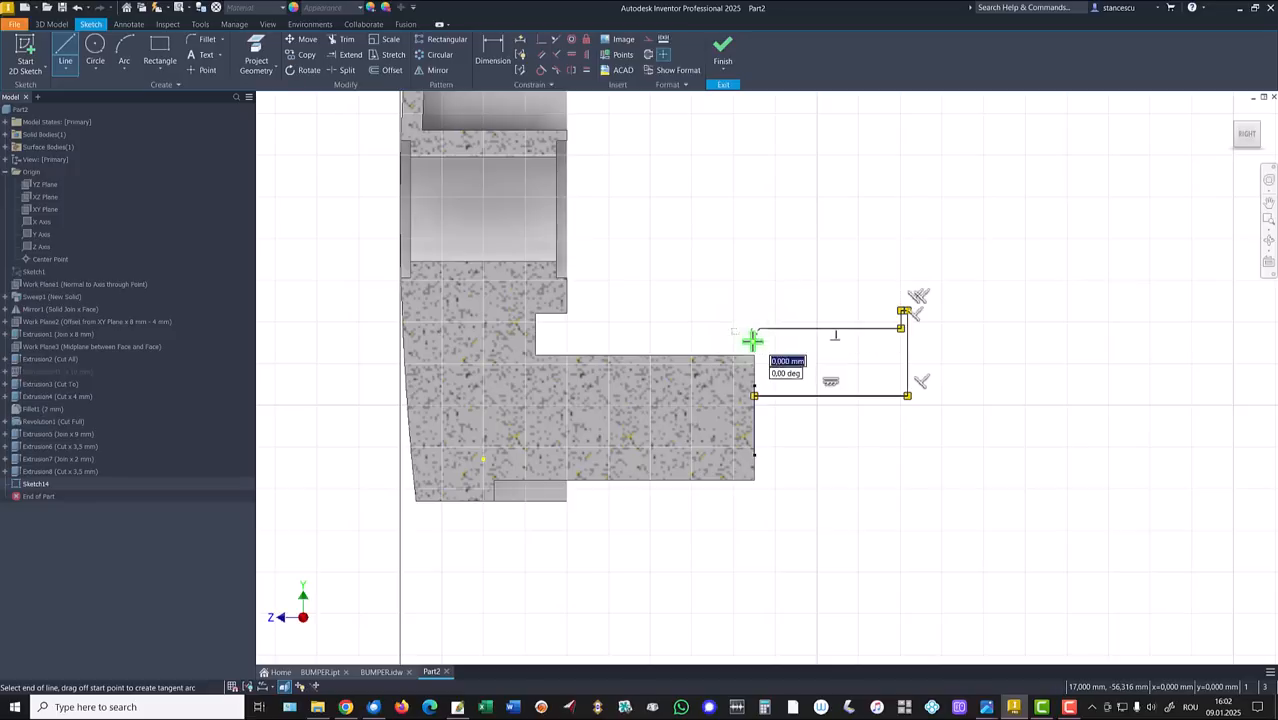
click(753, 395)
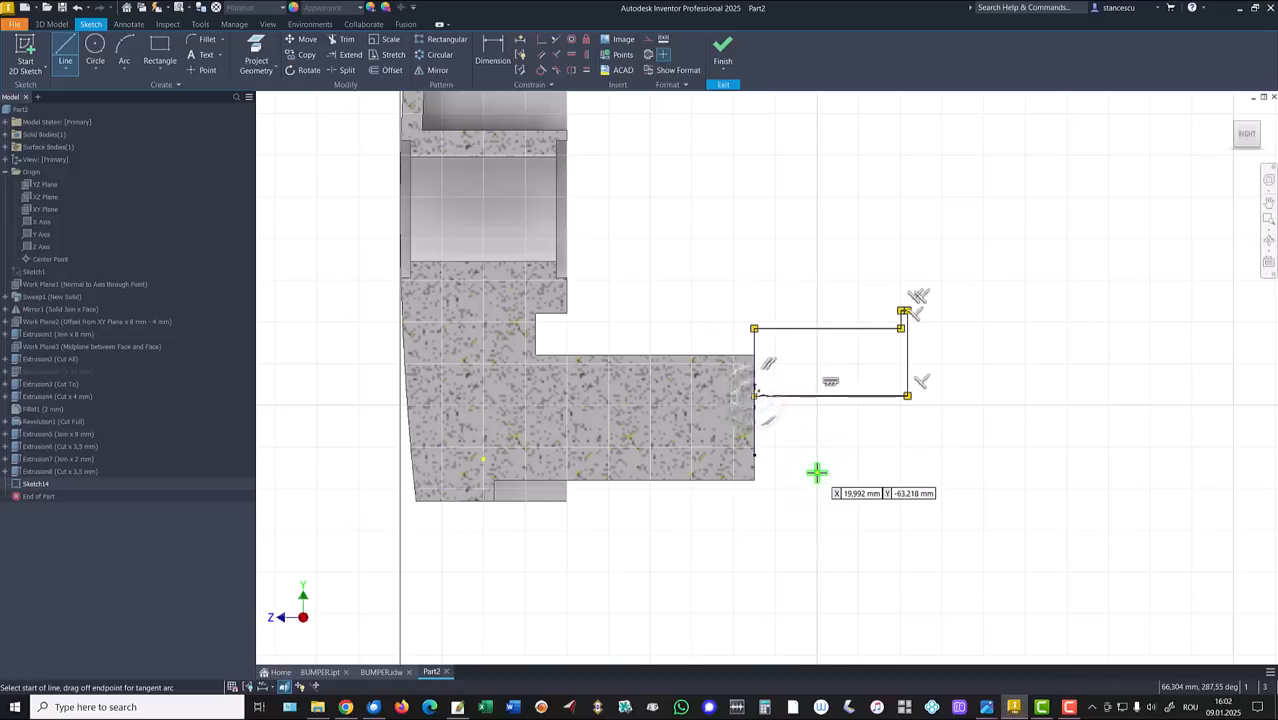
key(Escape)
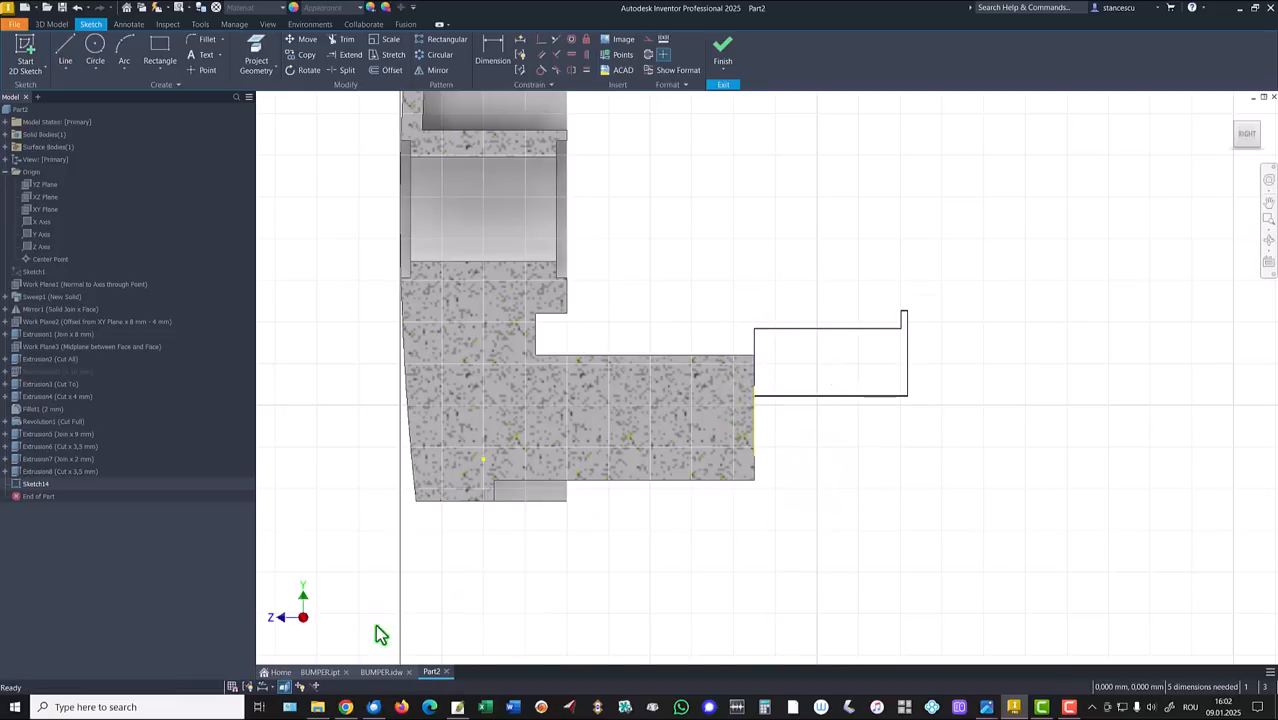
Check the pin end's dimensions in BUMPER.idw, return to Part2, and project the upper bore's geometry into the sketch.
click(380, 672)
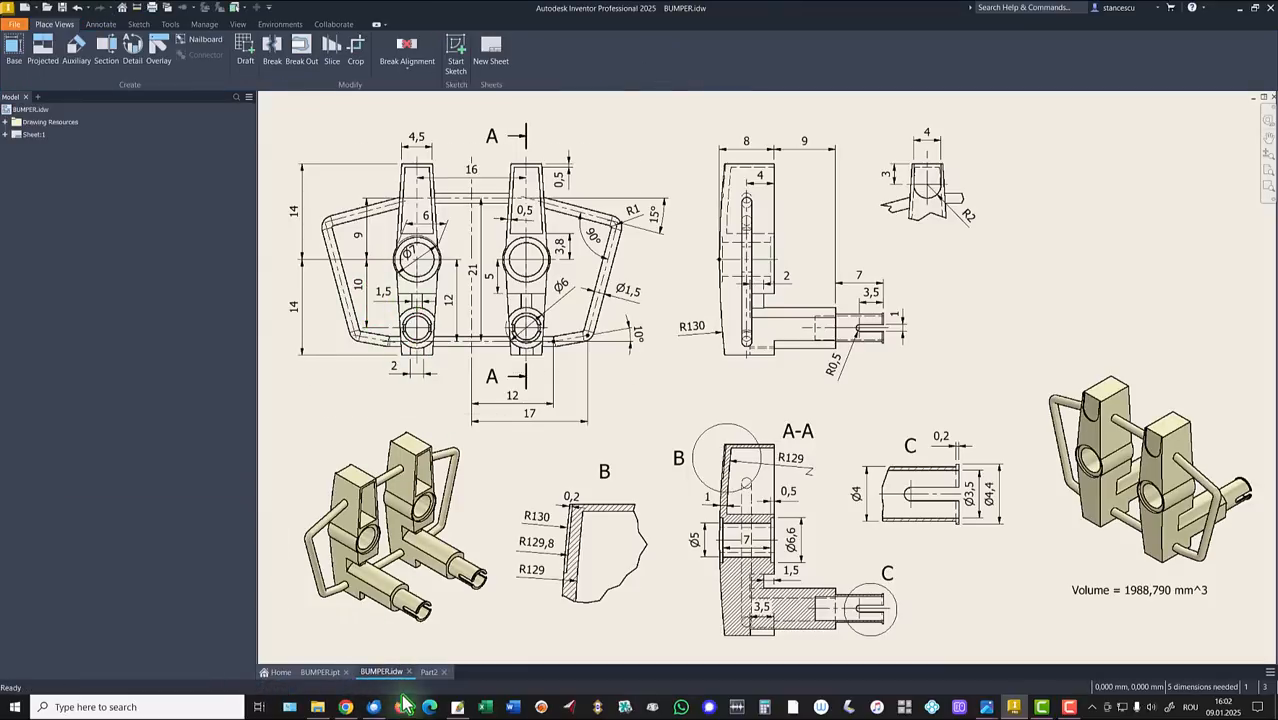
click(426, 673)
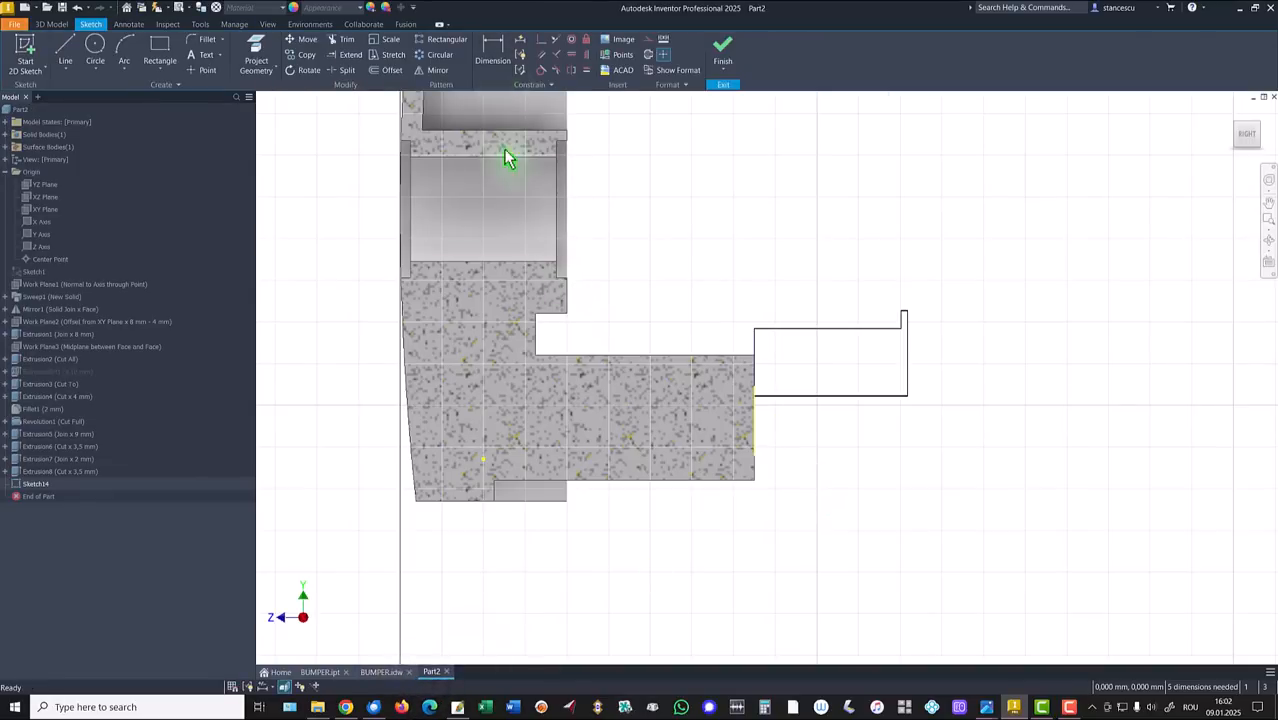
click(256, 52)
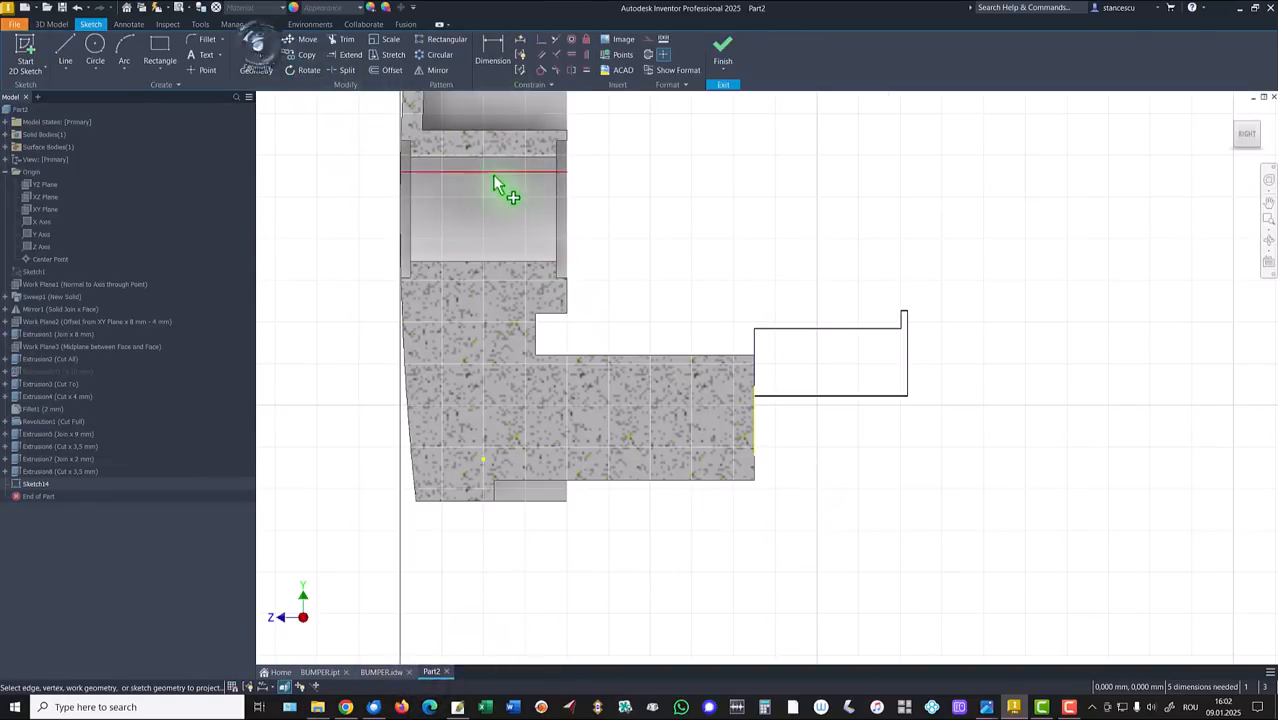
click(549, 197)
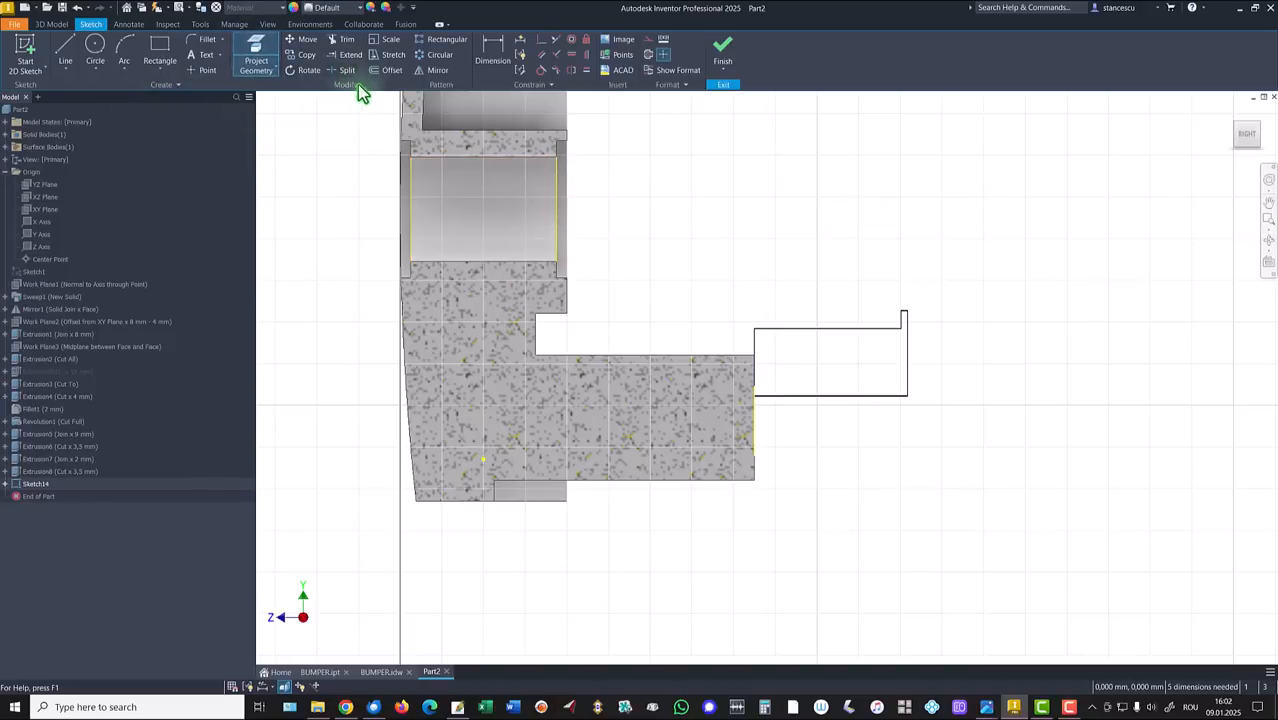
Set the vertical distance from the bore's centre to the profile's bottom line to 10 mm.
click(496, 60)
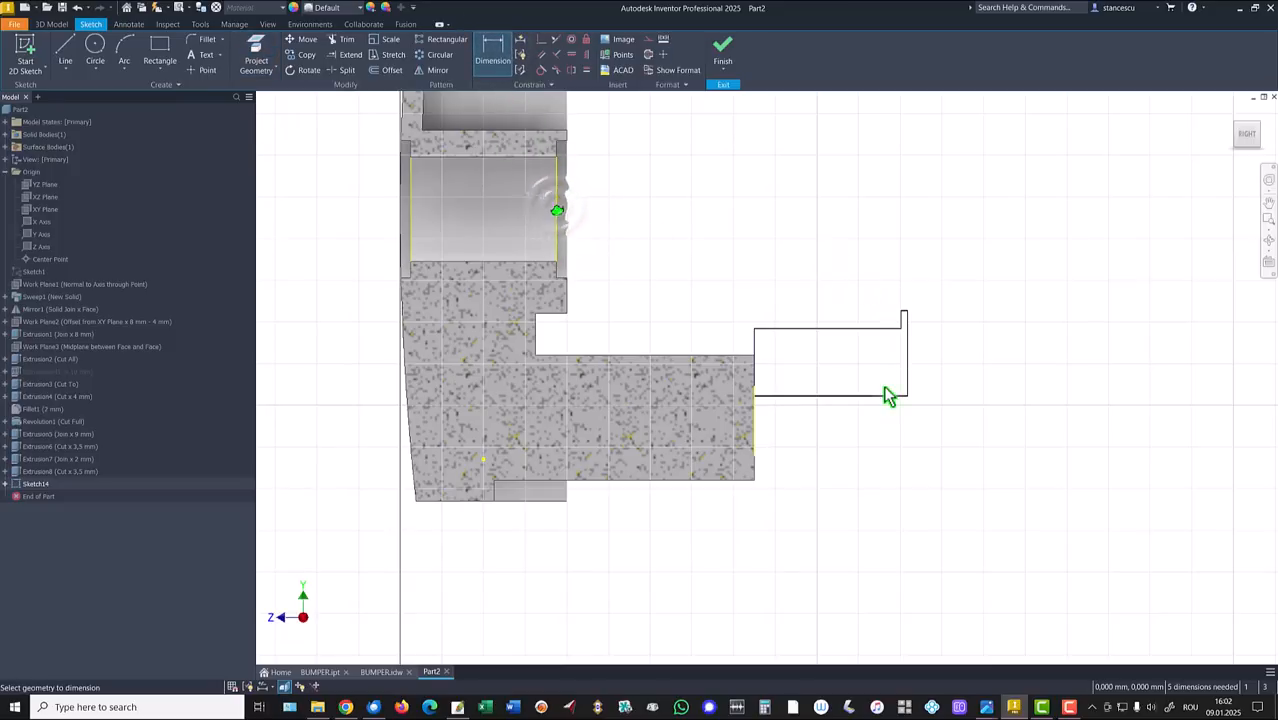
click(923, 377)
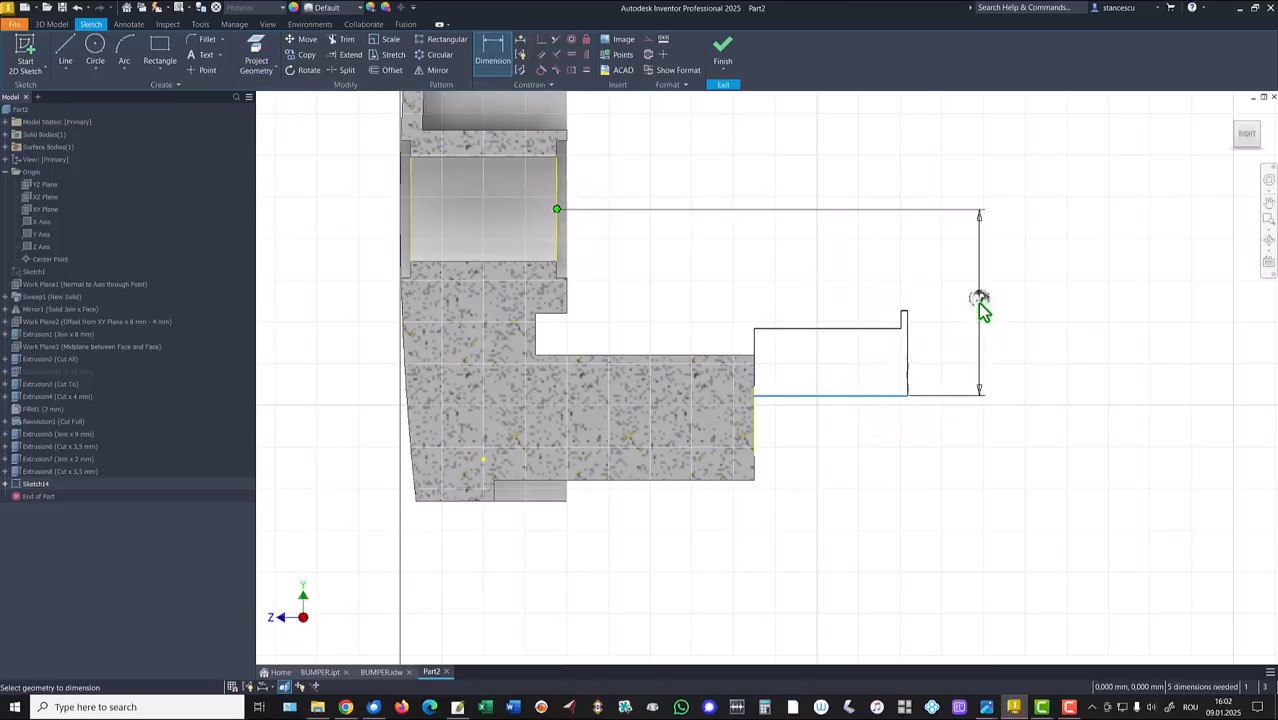
click(979, 299)
text(10)
key(Return)
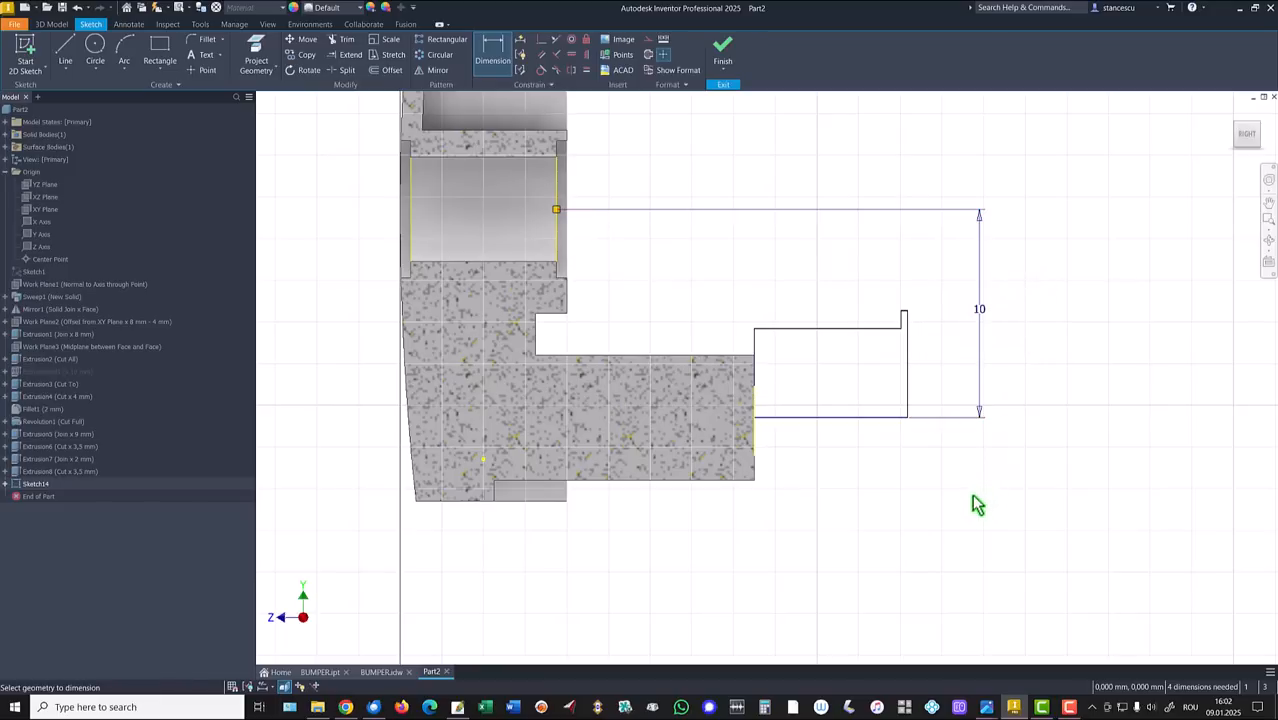
Convert the profile's bottom line to a centerline.
key(Escape)
drag(876, 384, 835, 468)
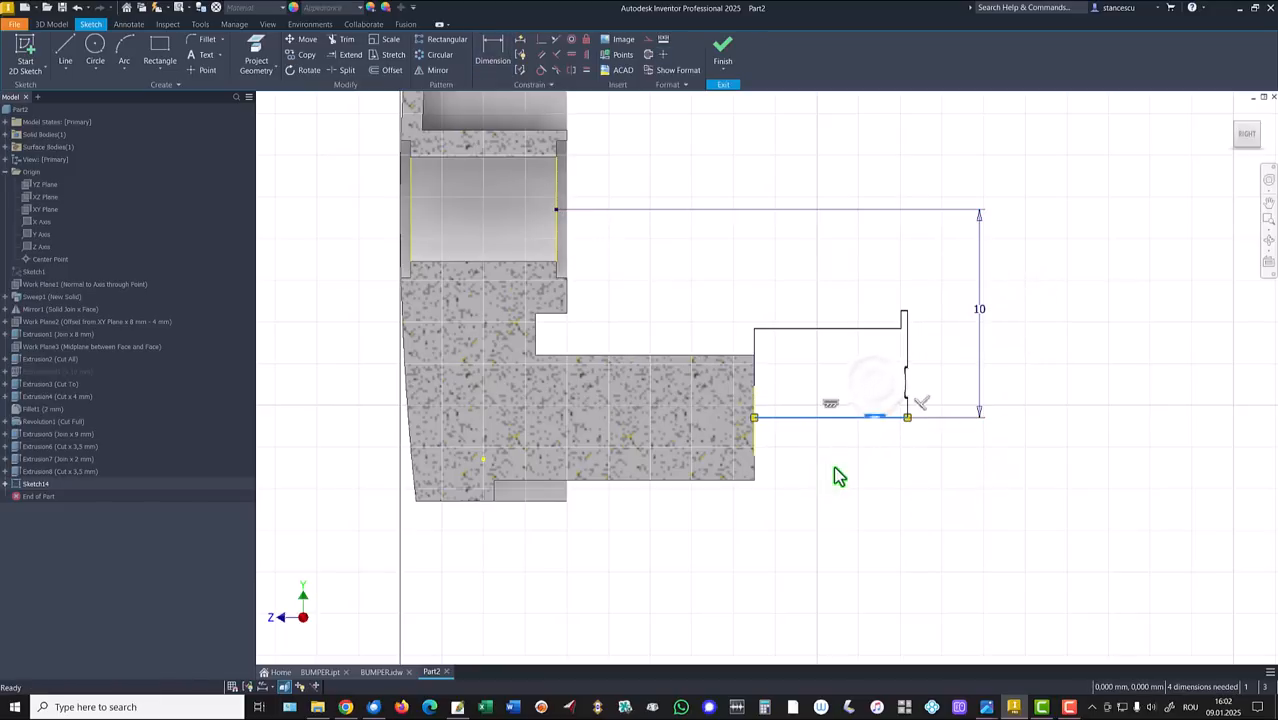
right_click(838, 477)
click(849, 512)
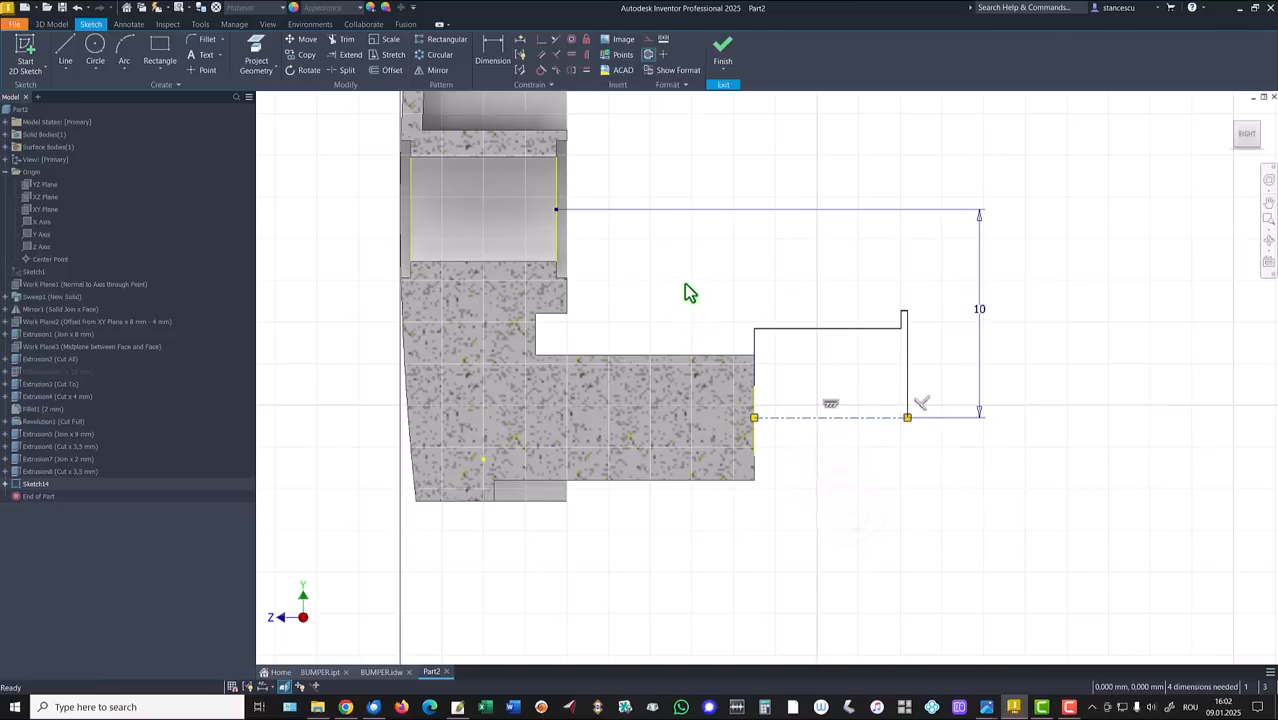
Dimension the profile's long upper line about the centerline as a 4 mm diameter.
click(492, 50)
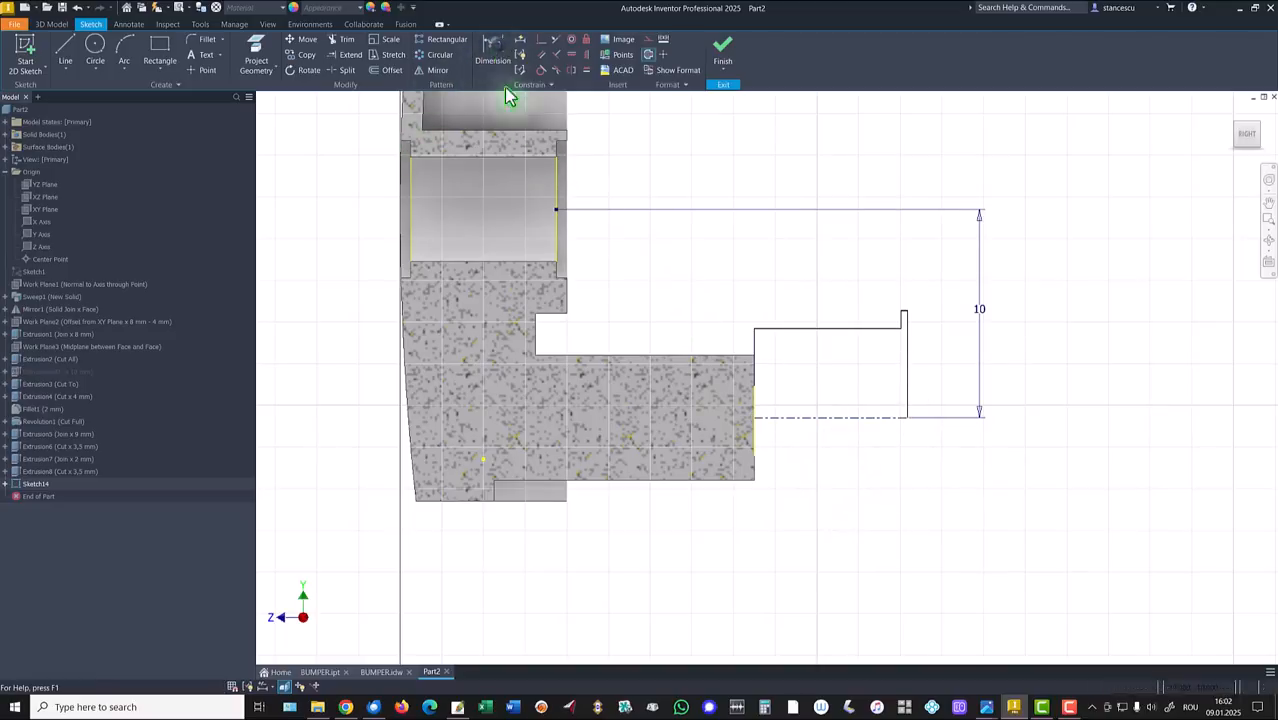
click(816, 327)
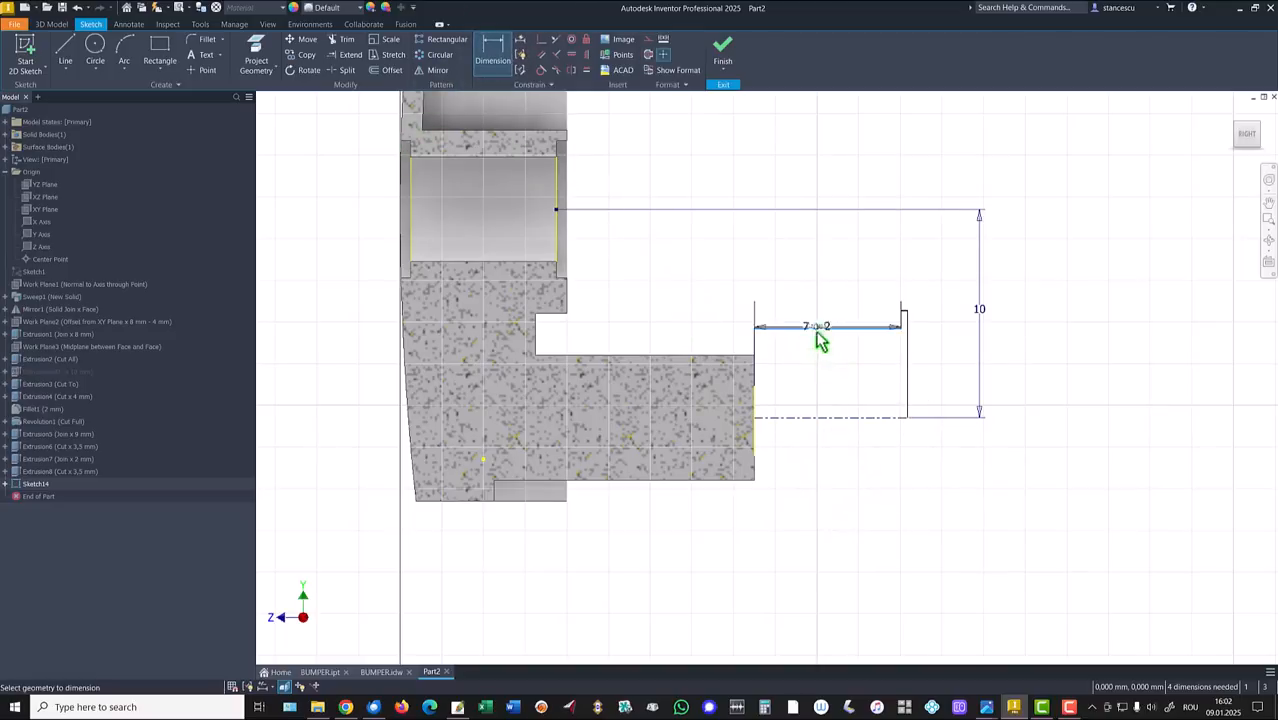
click(806, 405)
text(4)
key(Return)
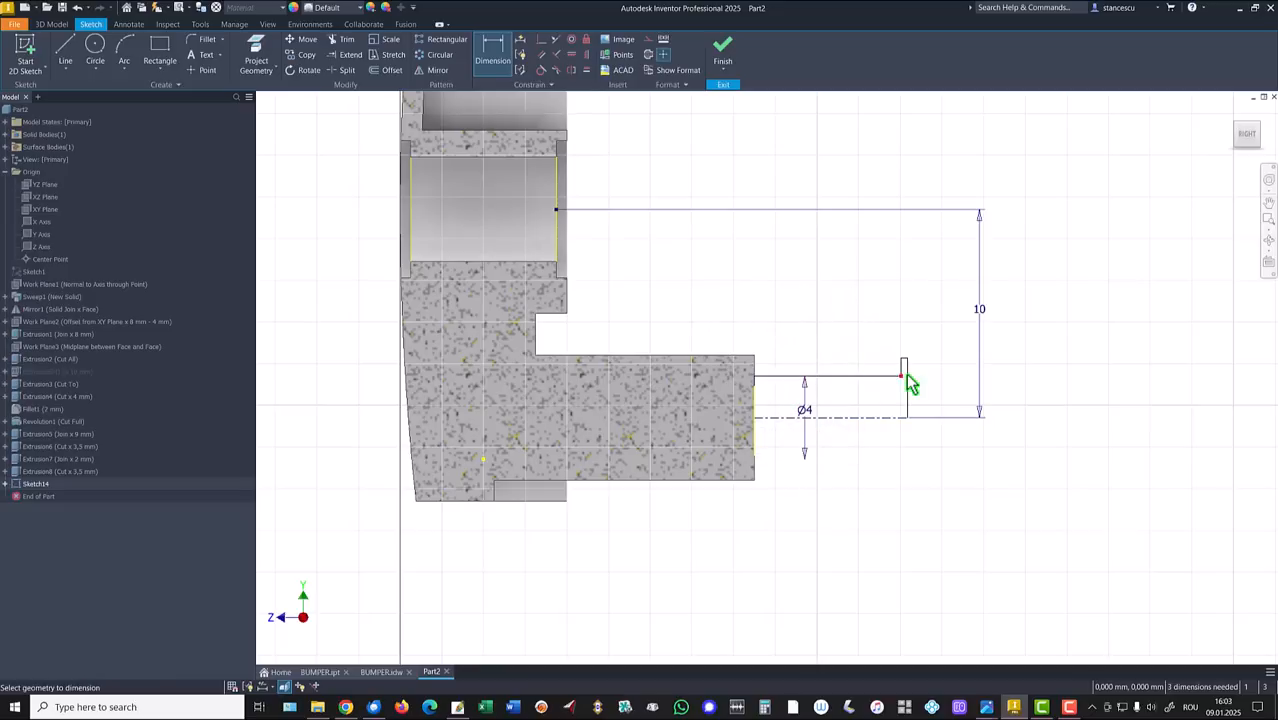
Dimension the top of the raised lip about the centerline as a 4,5 mm diameter.
scroll(921, 366, up, 2)
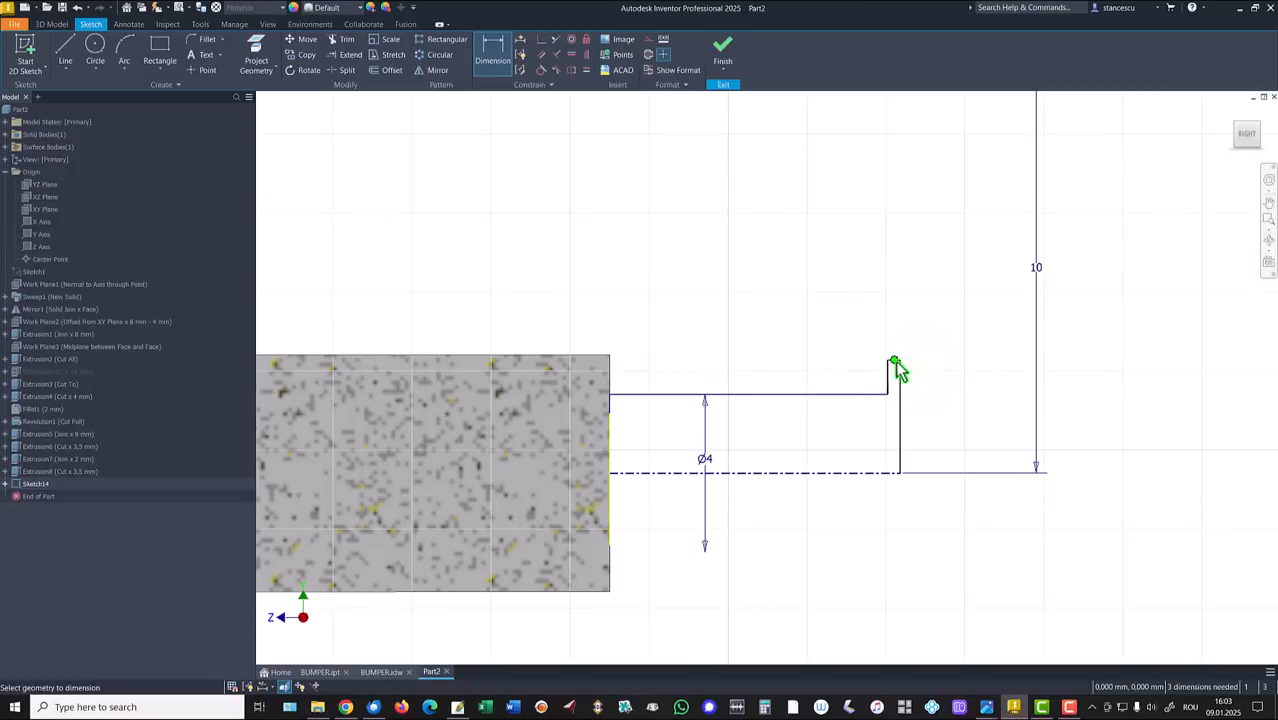
scroll(895, 368, up, 5)
click(913, 337)
scroll(918, 353, down, 7)
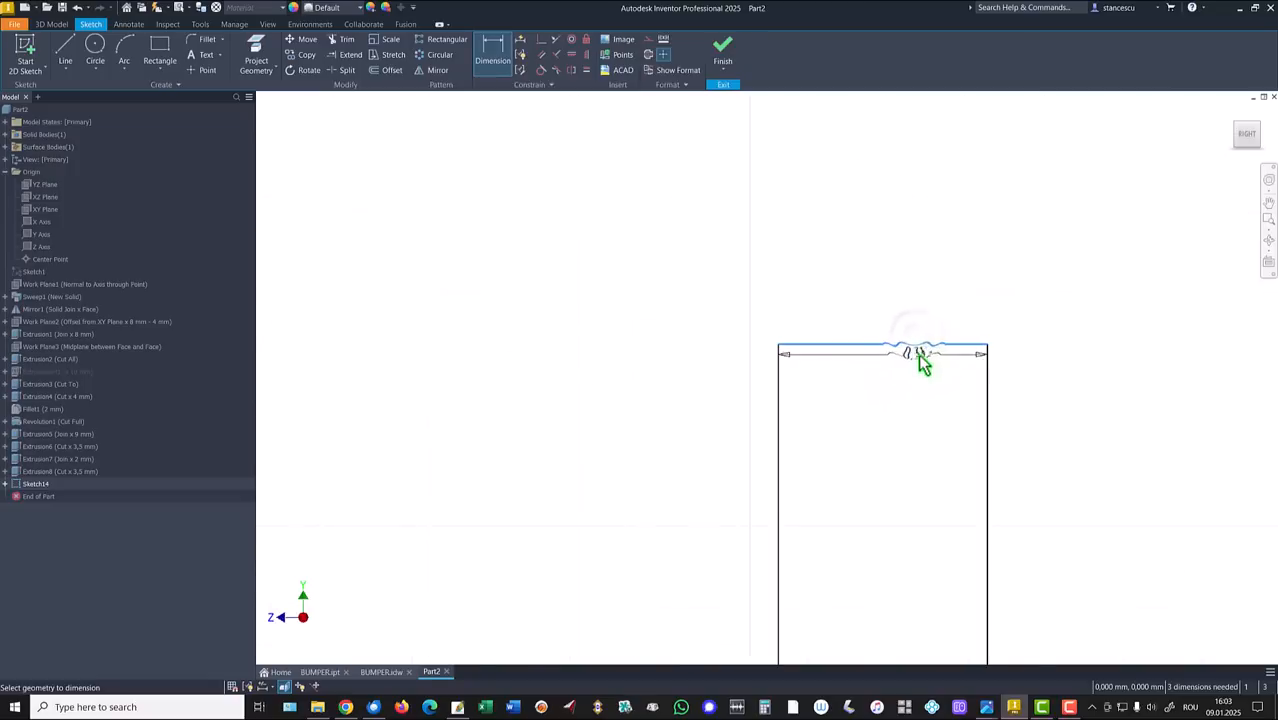
click(897, 526)
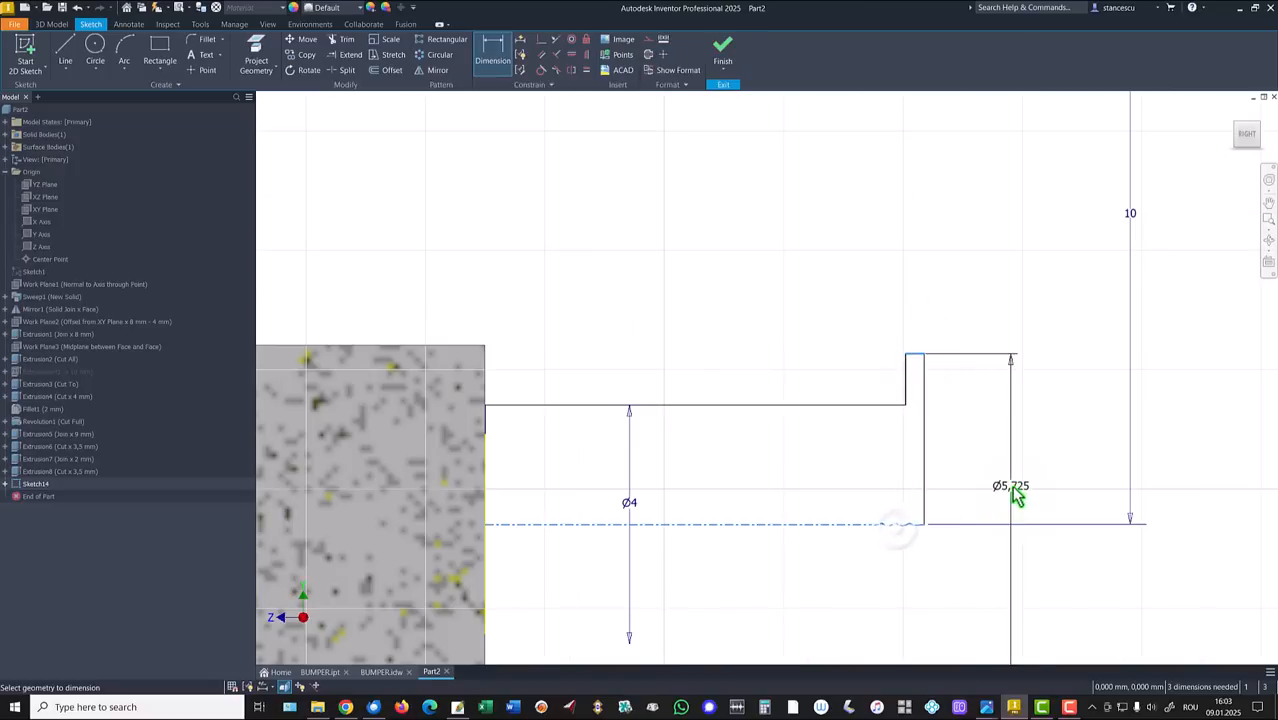
click(1013, 490)
text(4,5)
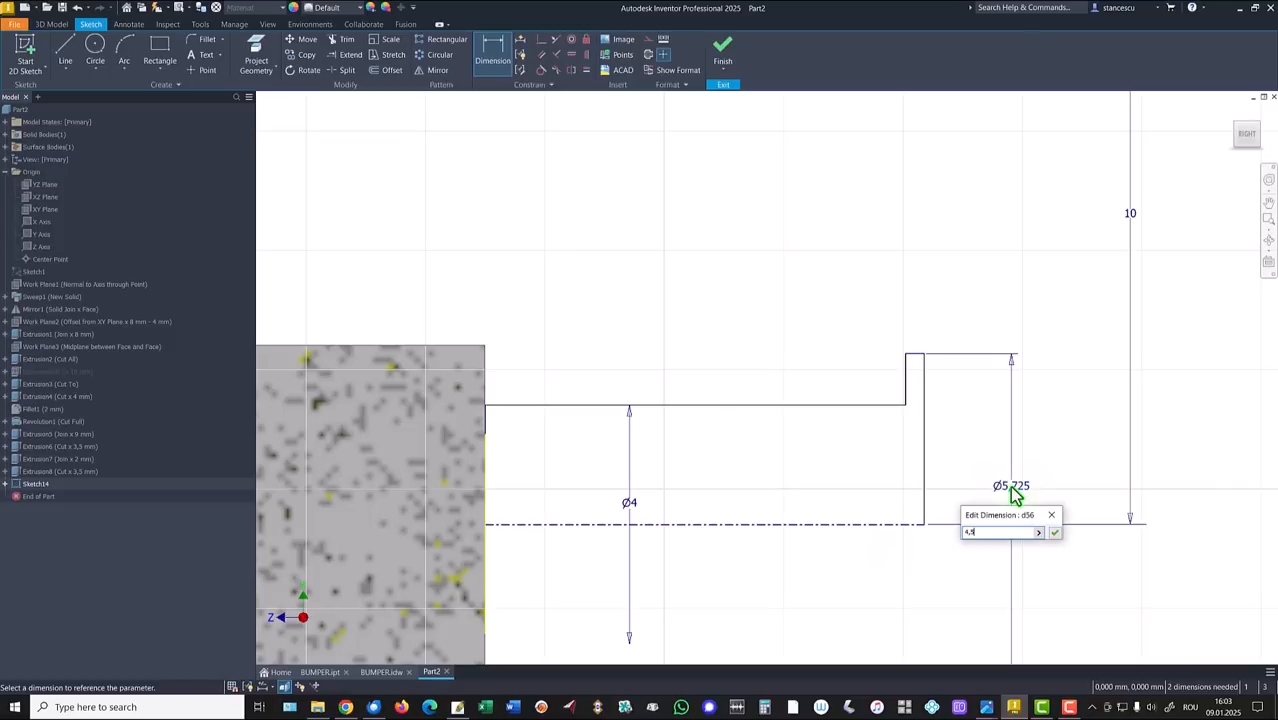
key(Return)
Set the width of the raised lip to 0,2 mm.
scroll(918, 402, up, 3)
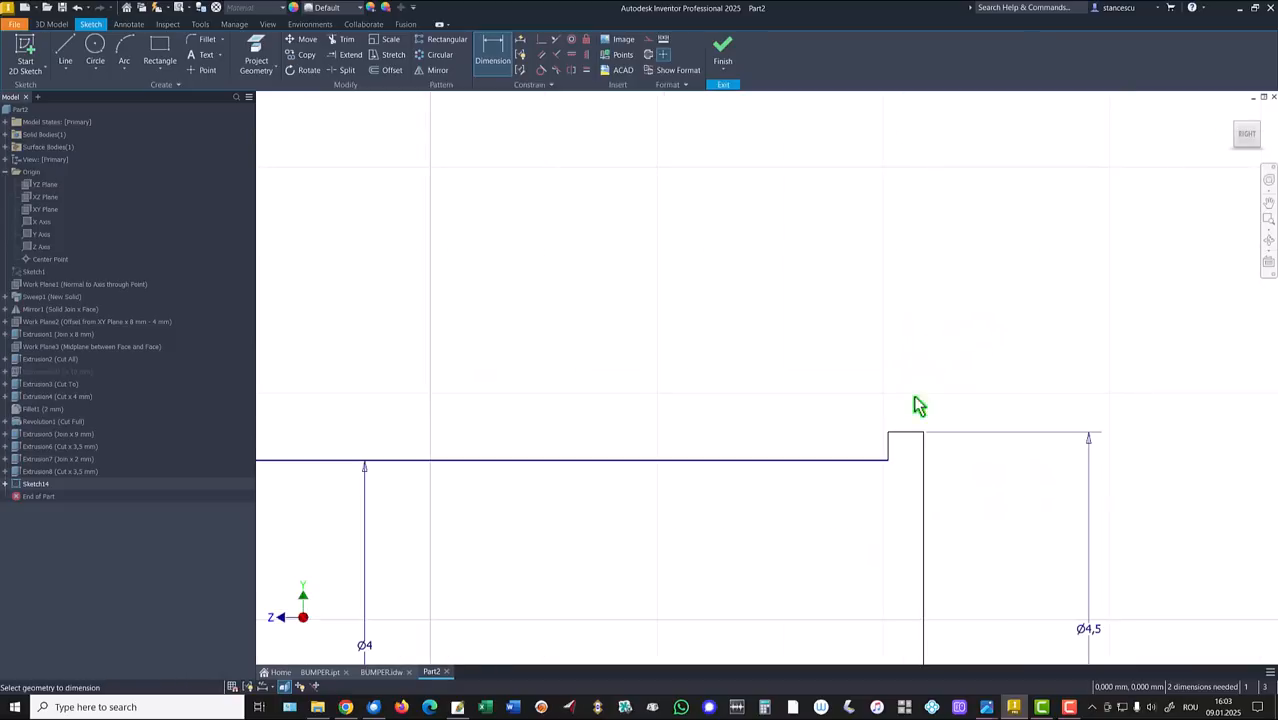
click(889, 444)
click(923, 450)
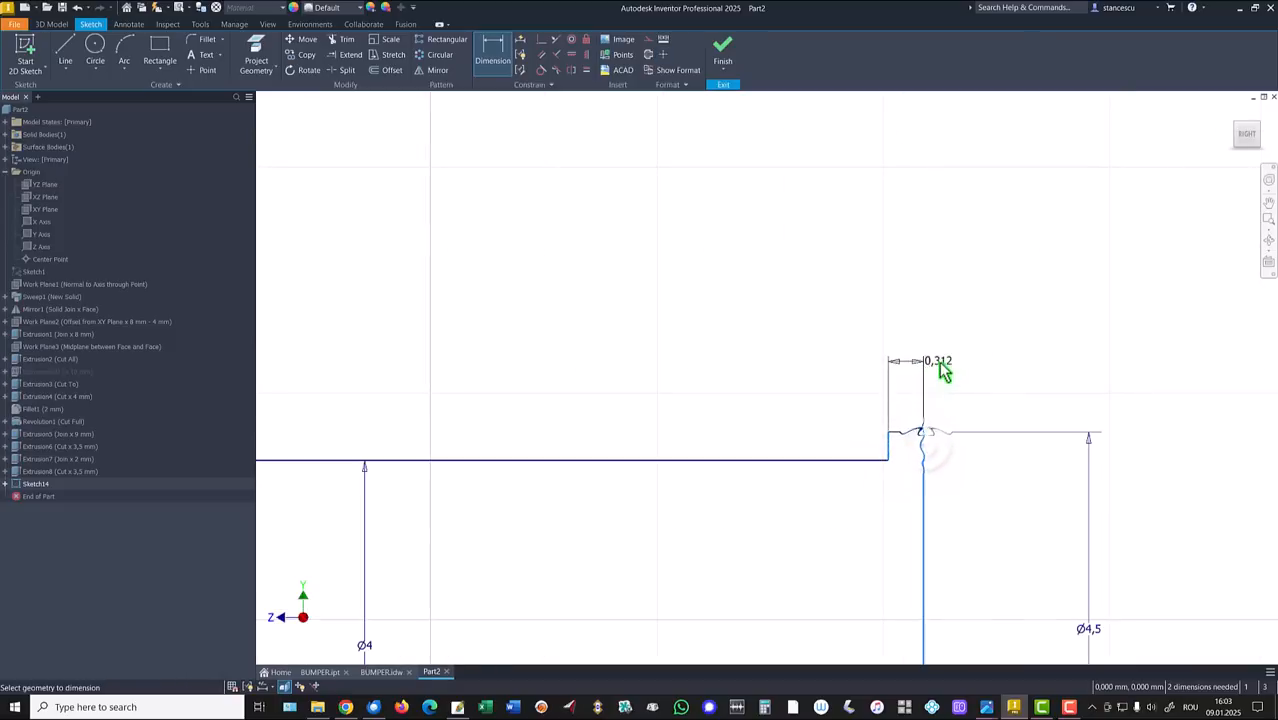
click(946, 369)
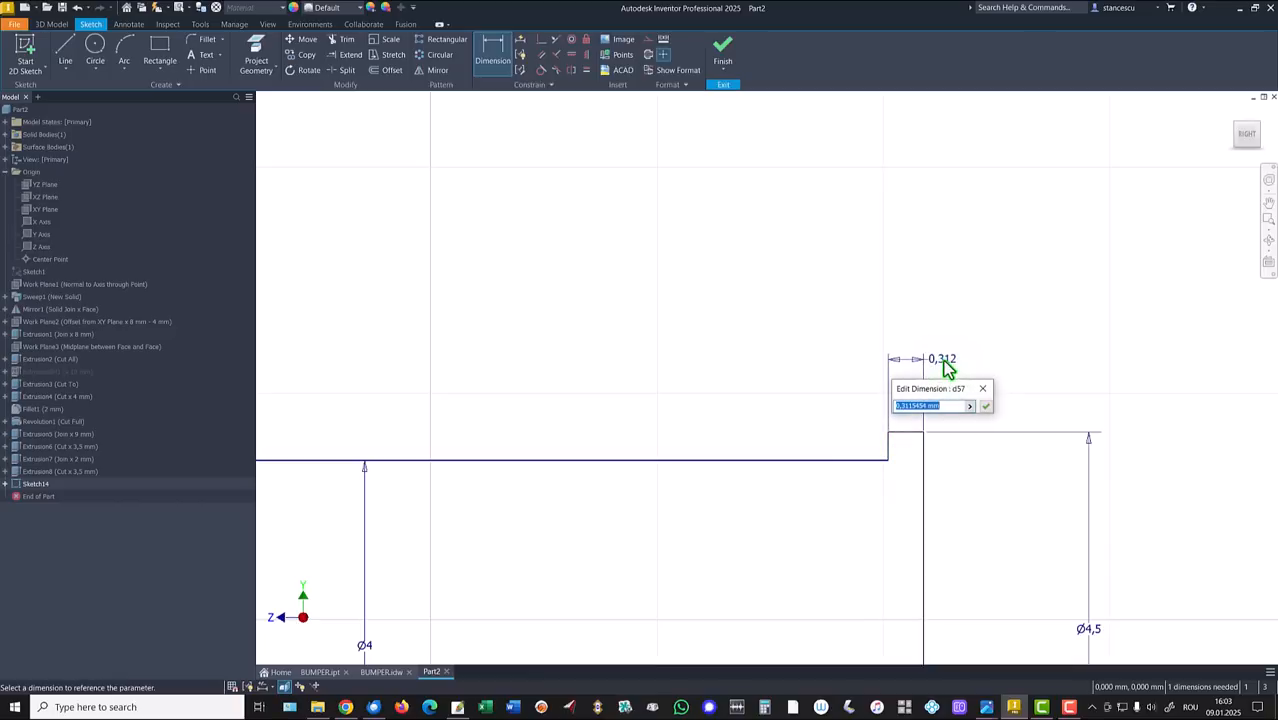
key(Return)
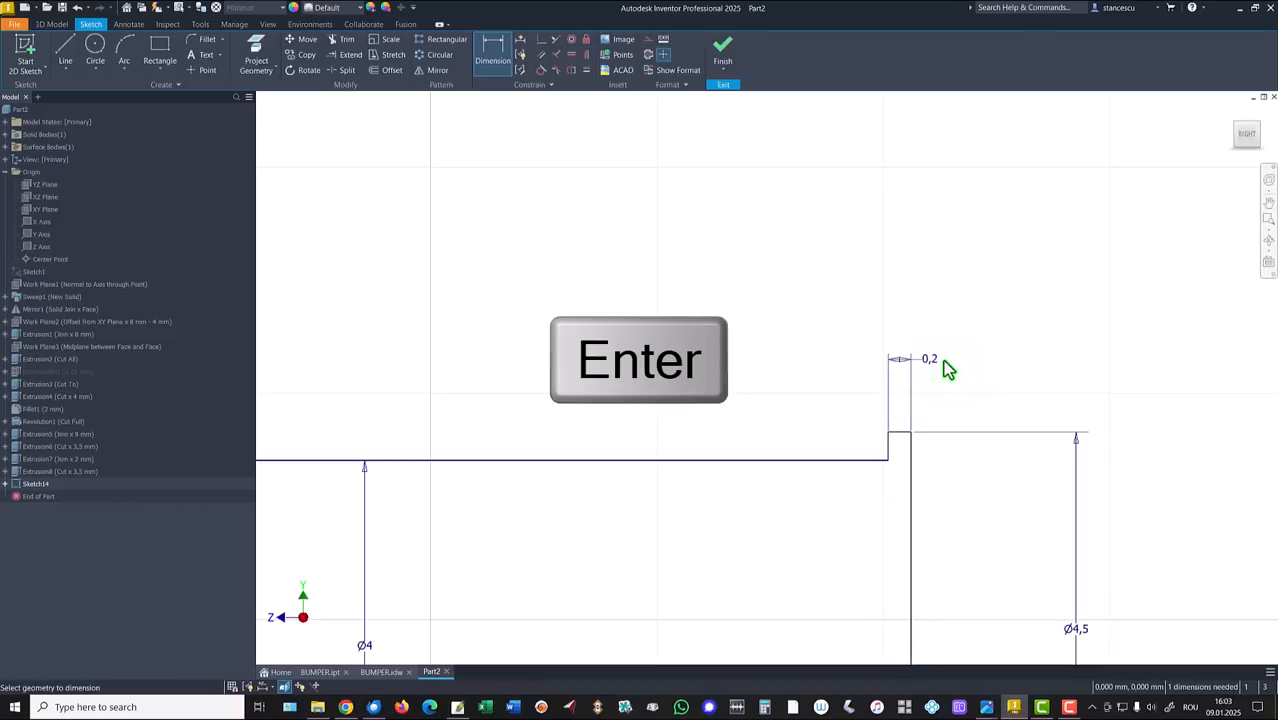
Set the profile's overall length from the pin's end face to the lip's outer edge to 7 mm.
scroll(743, 301, down, 5)
middle_drag(743, 301, 774, 400)
scroll(776, 403, down, 1)
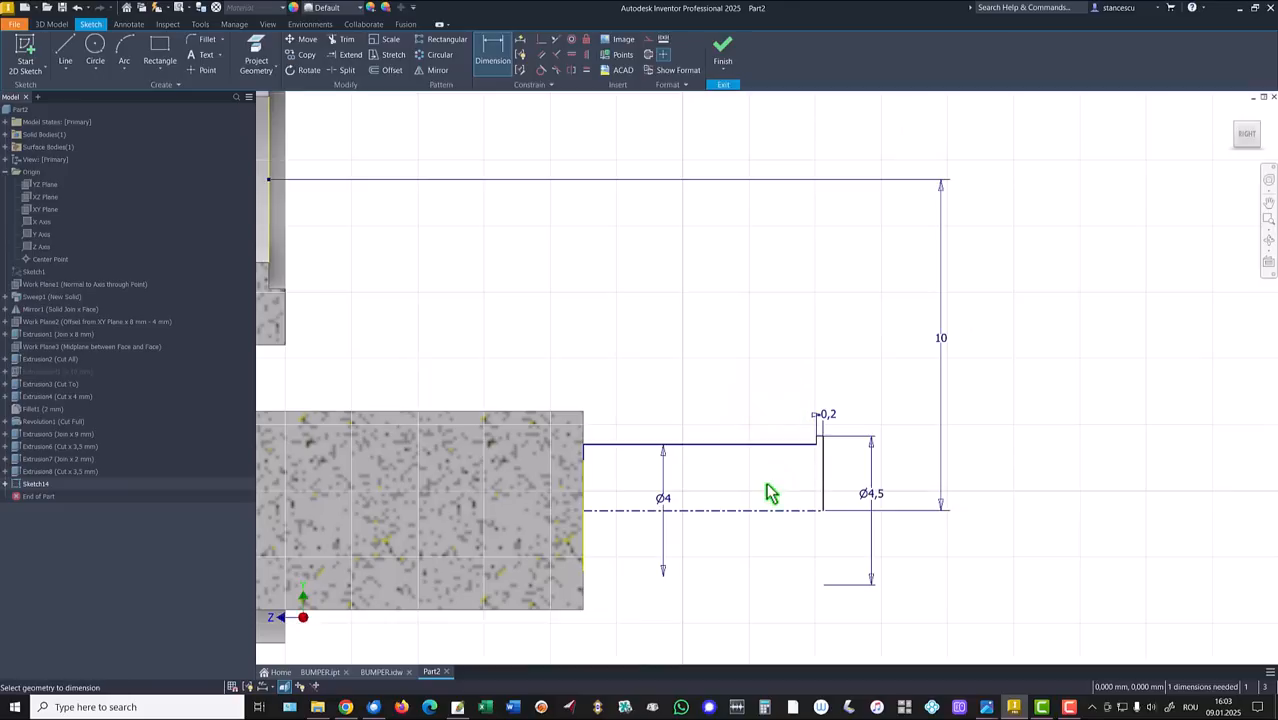
click(822, 465)
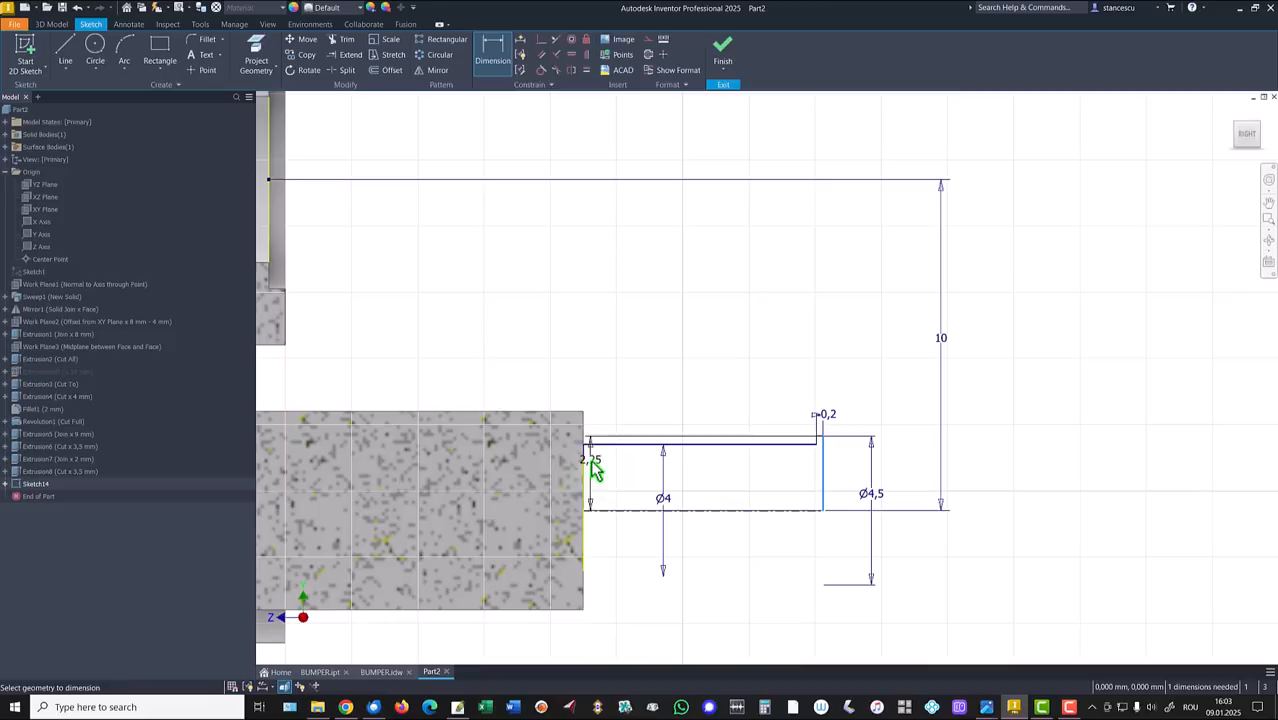
click(585, 460)
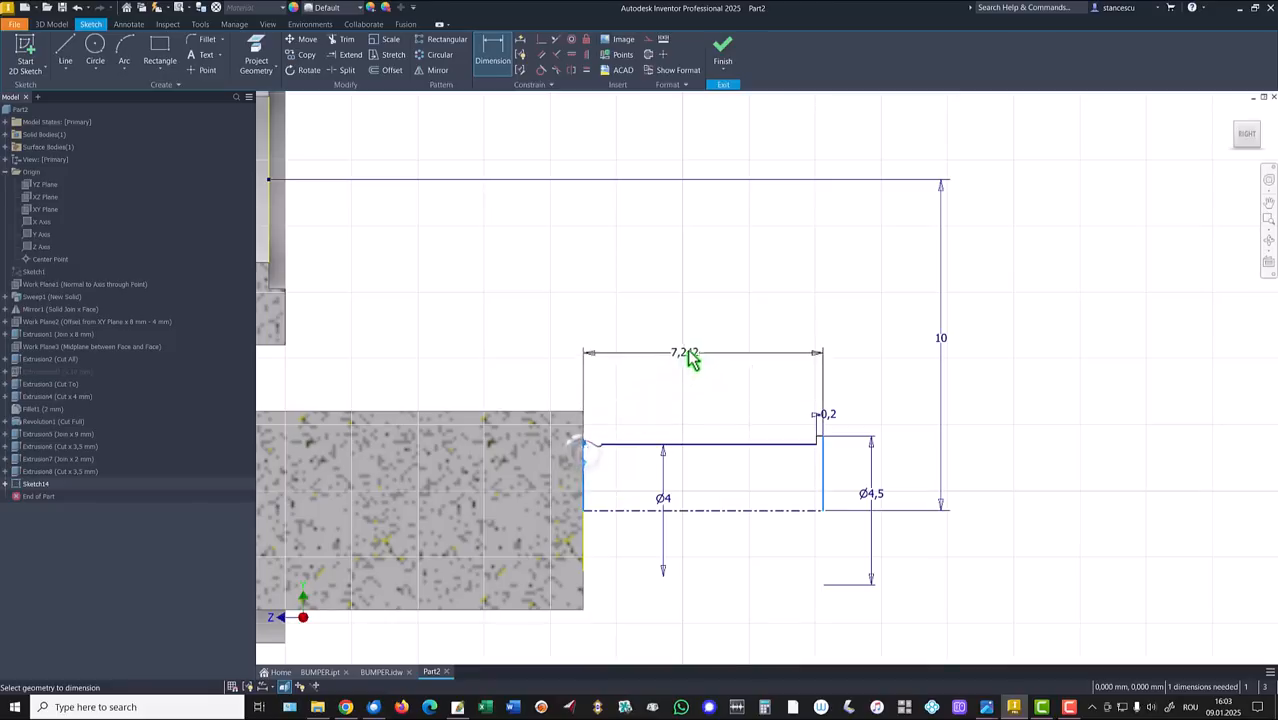
click(705, 343)
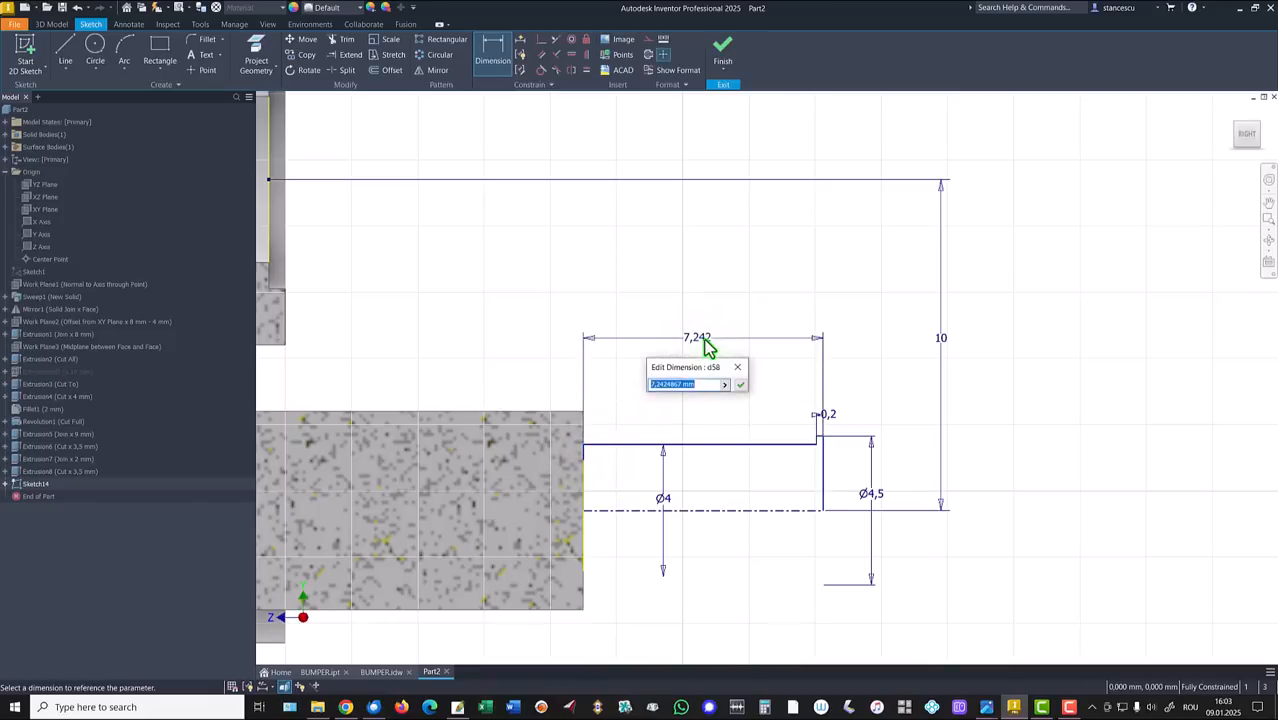
text(7)
key(Return)
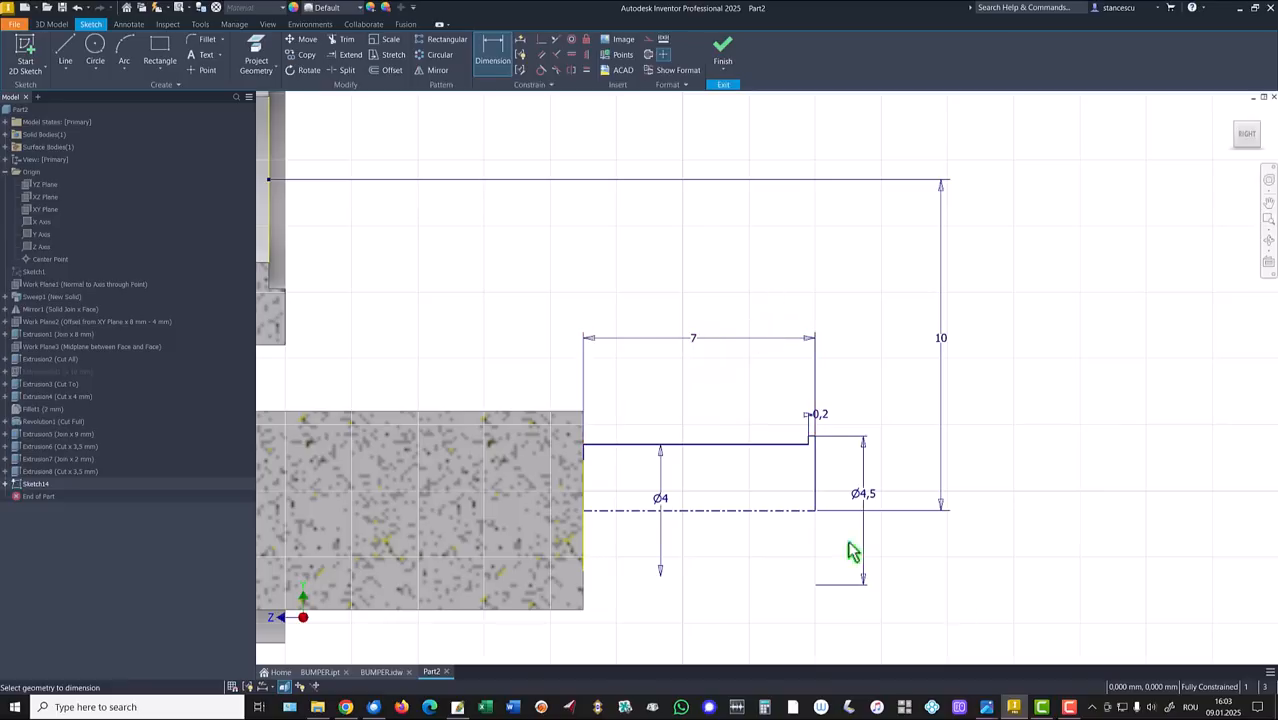
Finish the sketch and revolve the profile a full 360 degrees about the centerline, joined to the body.
click(723, 52)
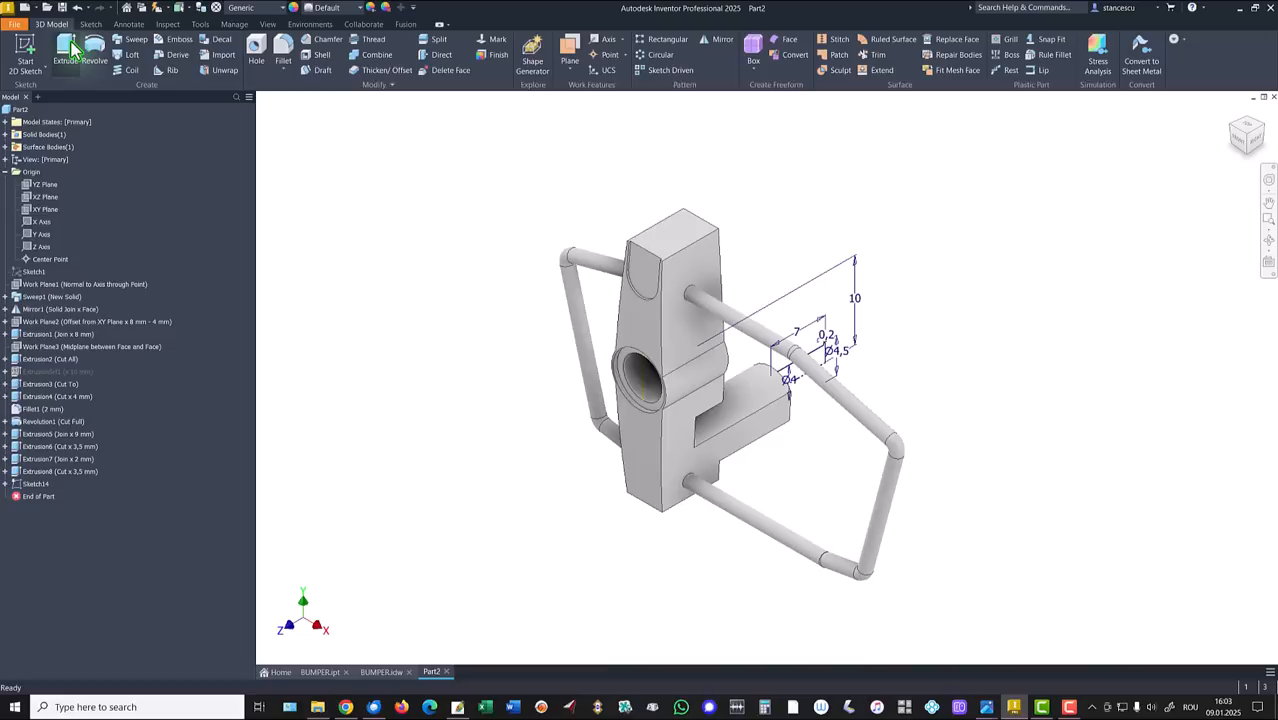
click(96, 47)
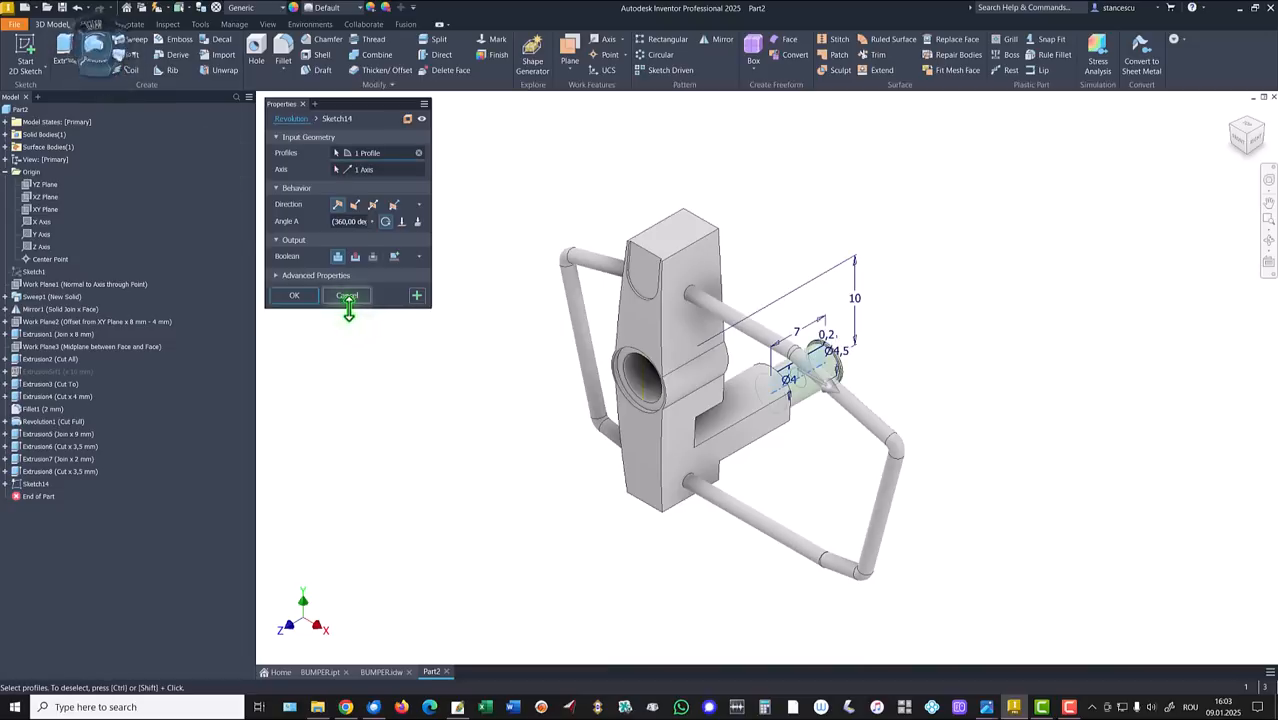
click(296, 295)
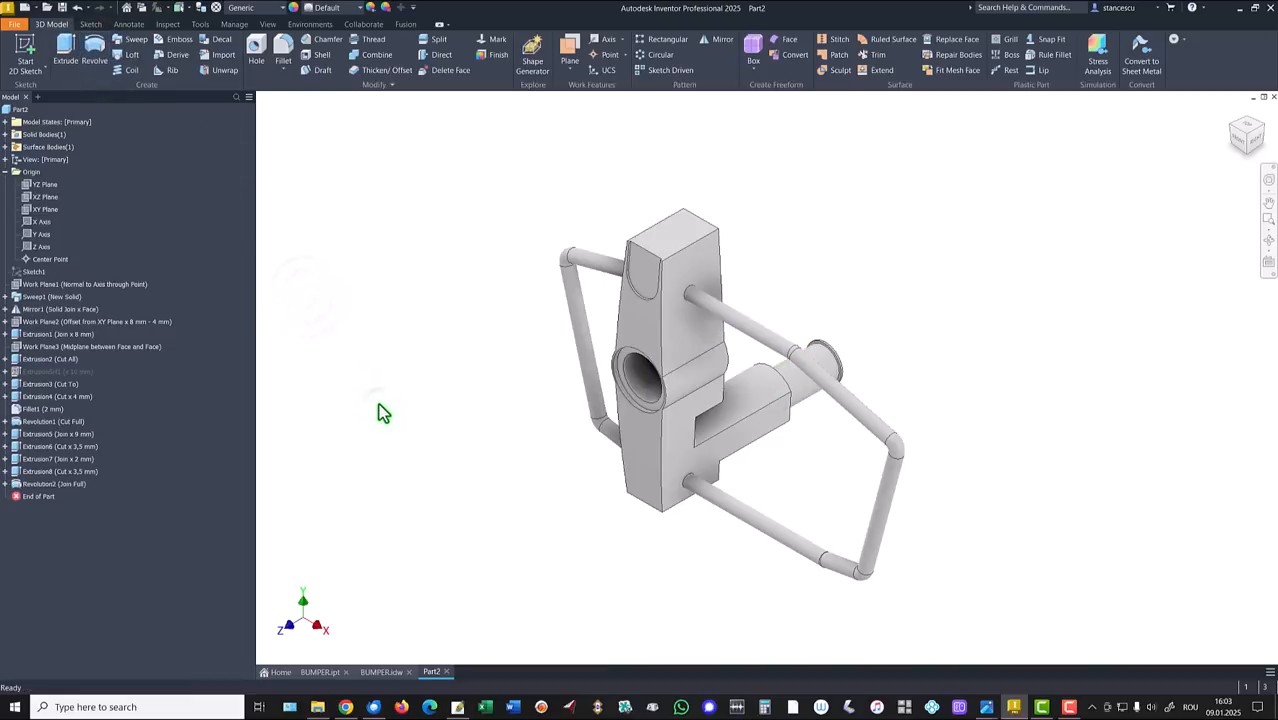
key(F6)
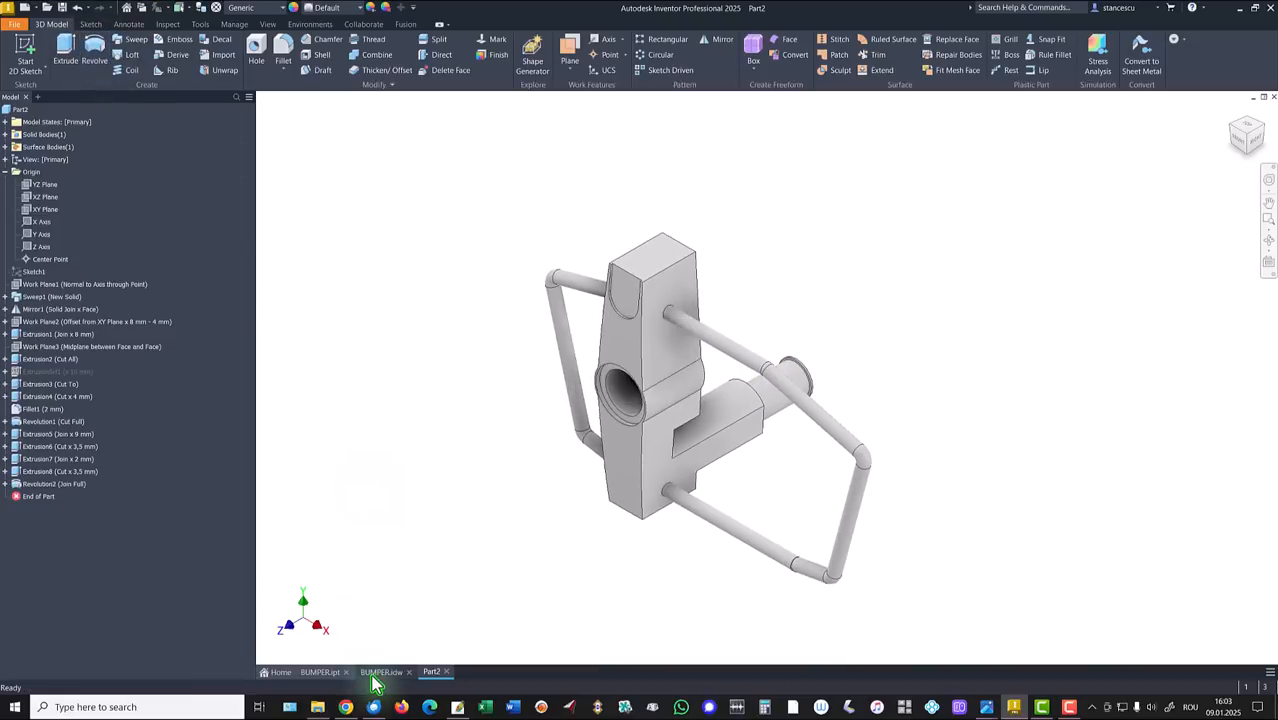
Check the pin end's slot in BUMPER.idw, return to Part2, and start a sketch on Work Plane3 with the graphics sliced.
click(378, 672)
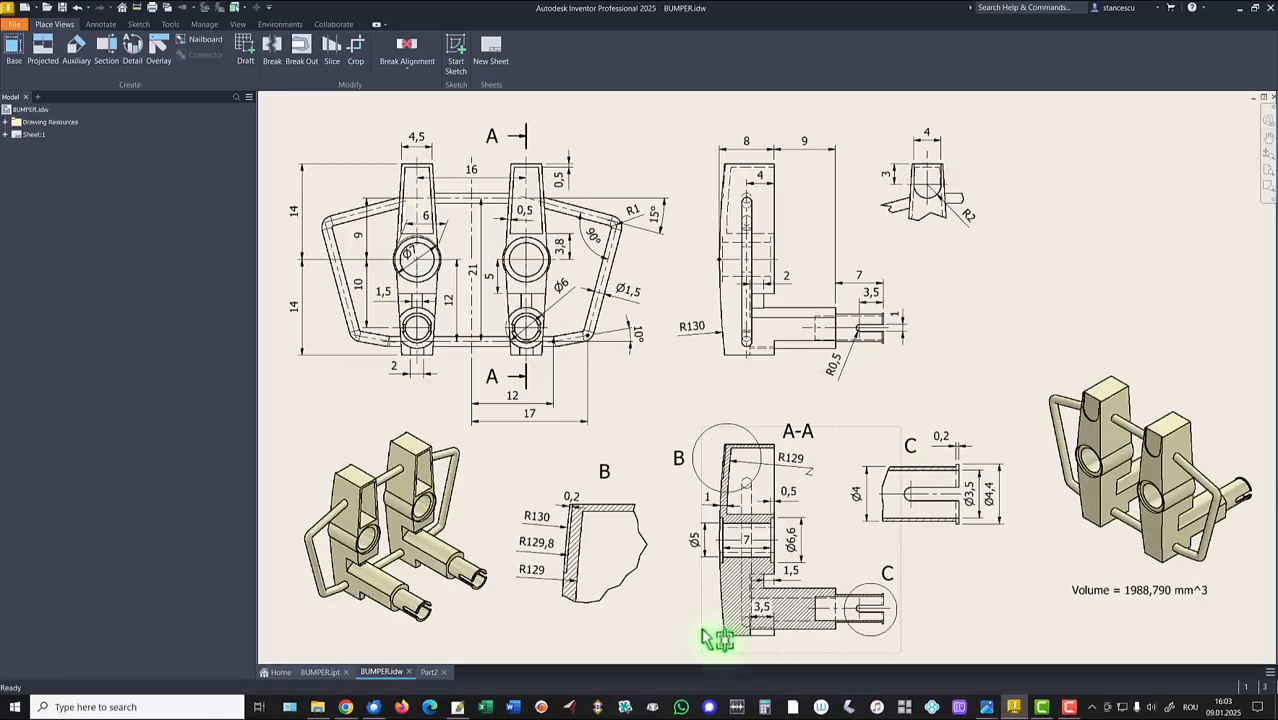
click(430, 672)
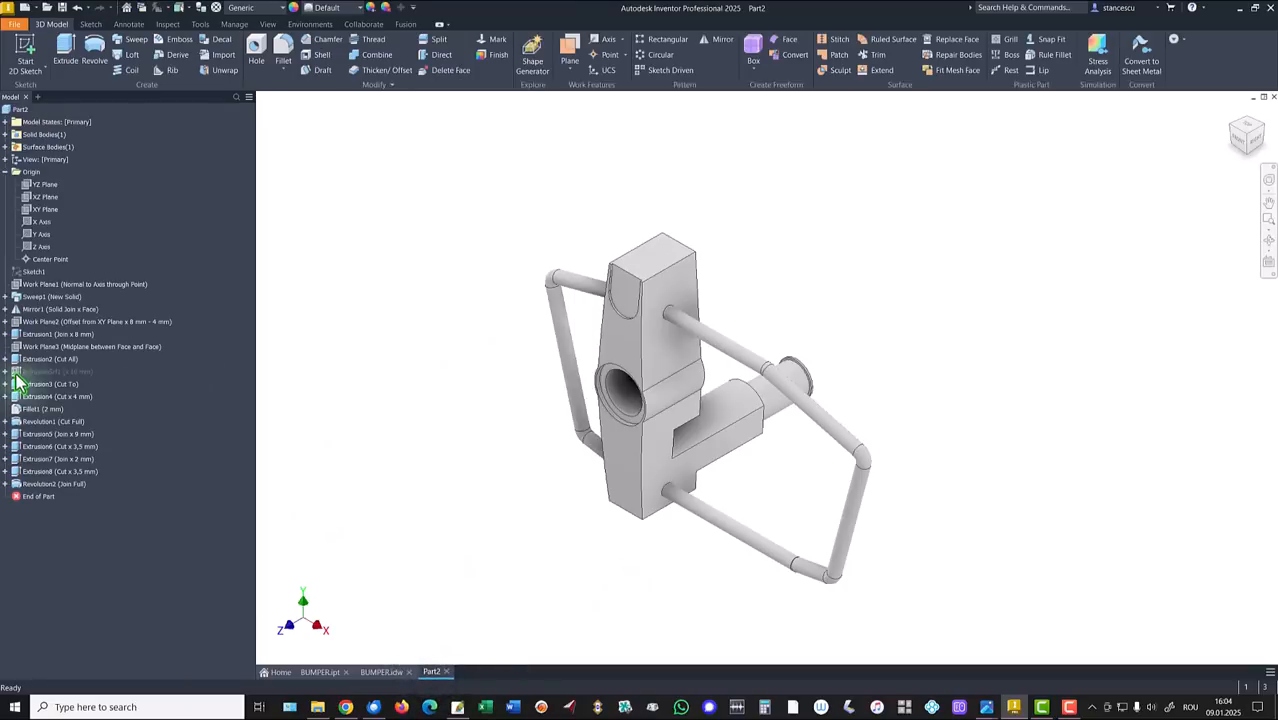
right_click(31, 347)
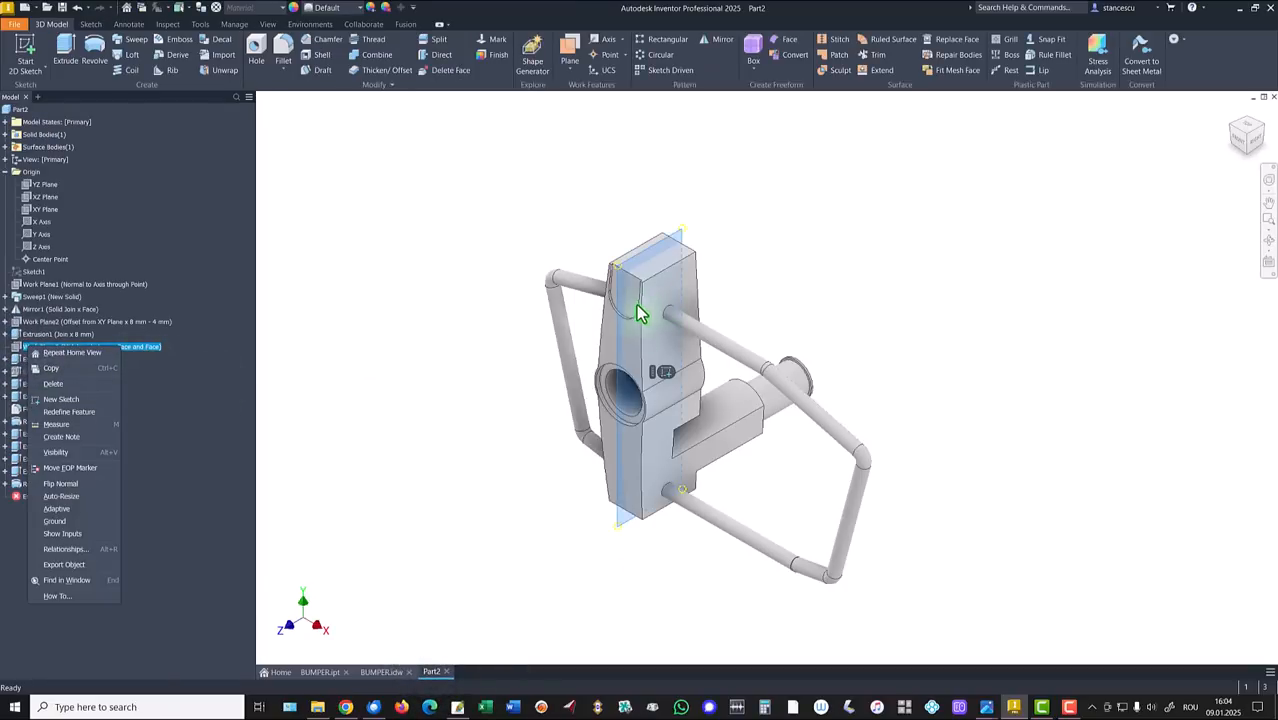
click(665, 376)
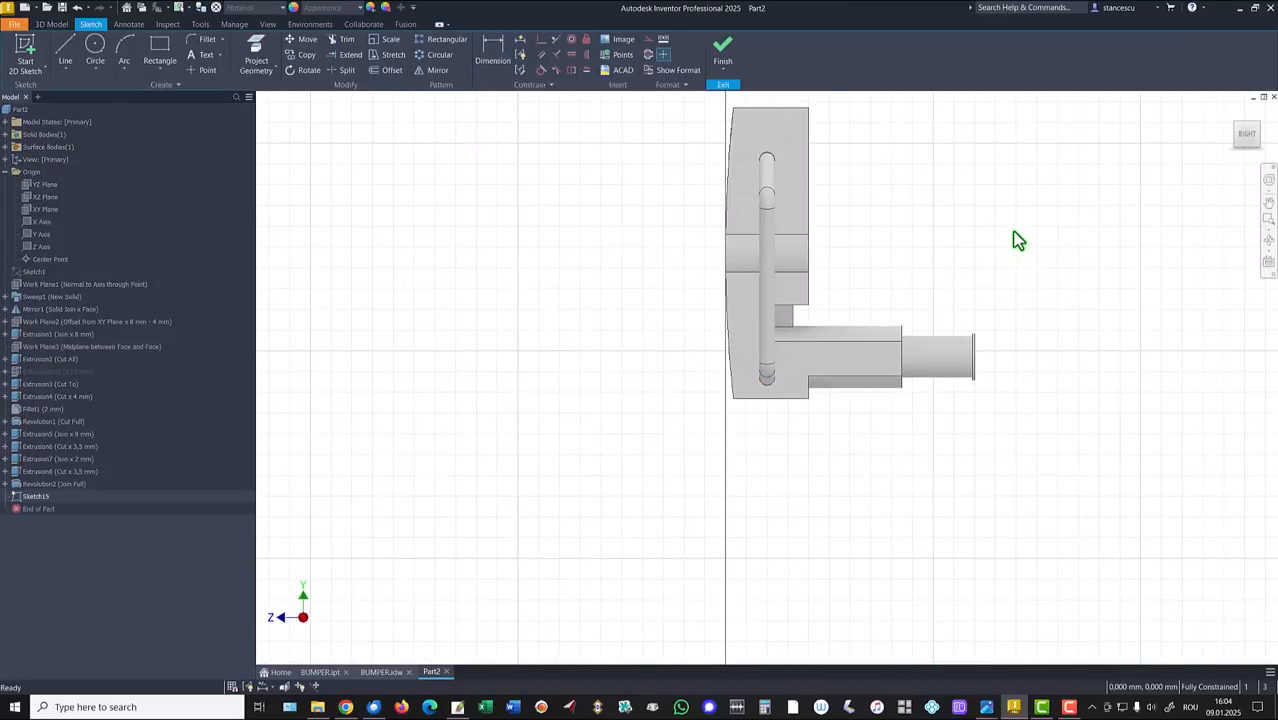
key(F7)
middle_drag(1017, 244, 876, 325)
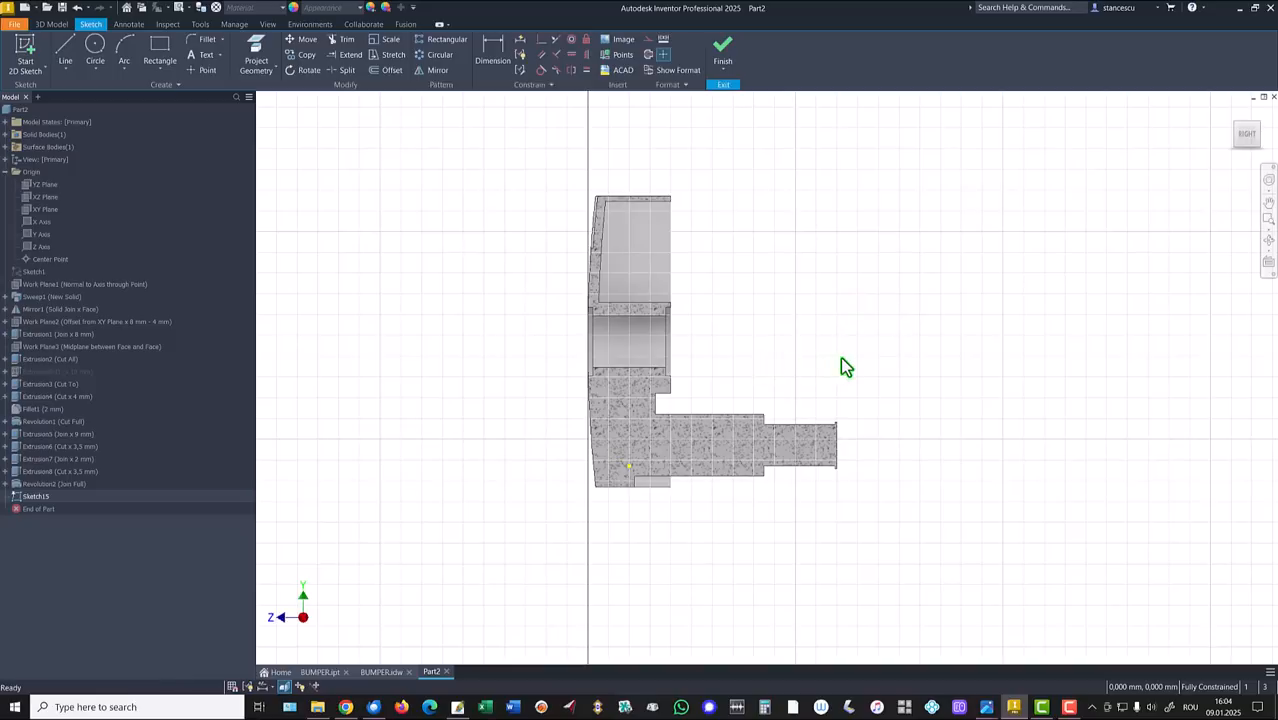
Draw a closed horizontal slot profile from the pin's end edge, with straight sides about 5.5 mm long and a tangent rounded inner end.
click(63, 50)
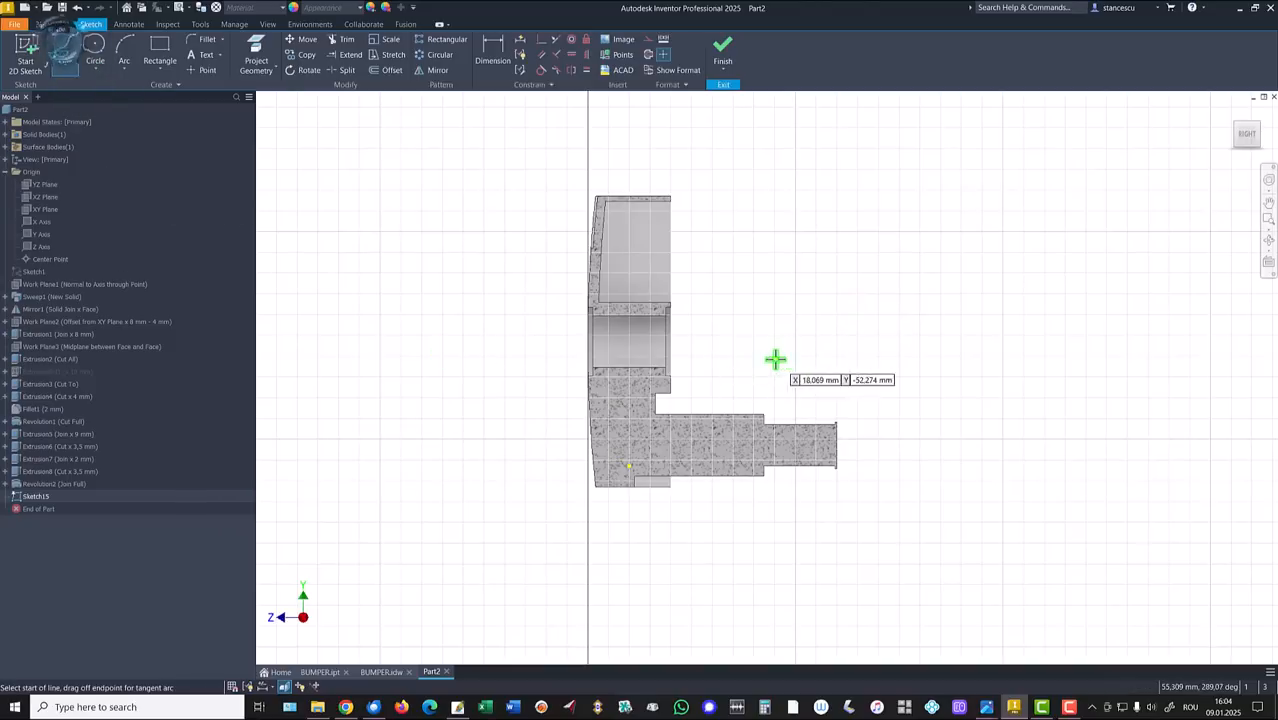
scroll(800, 390, up, 4)
middle_drag(924, 440, 902, 314)
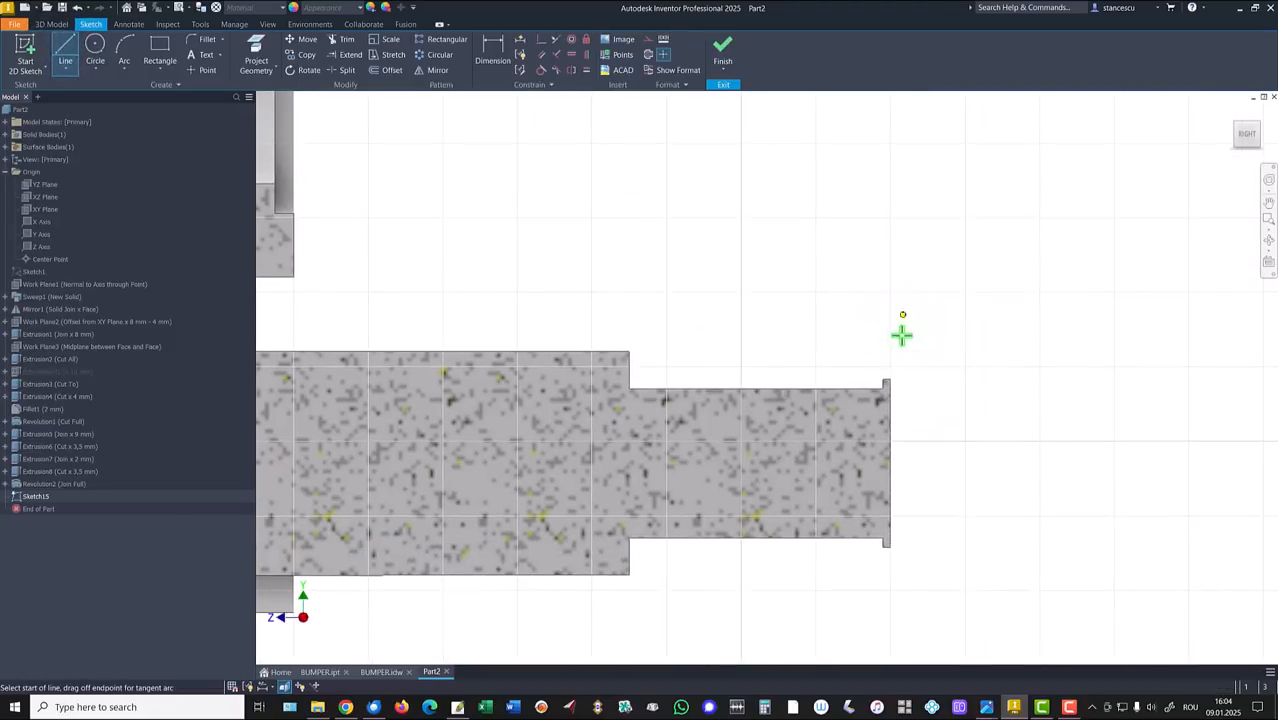
click(890, 418)
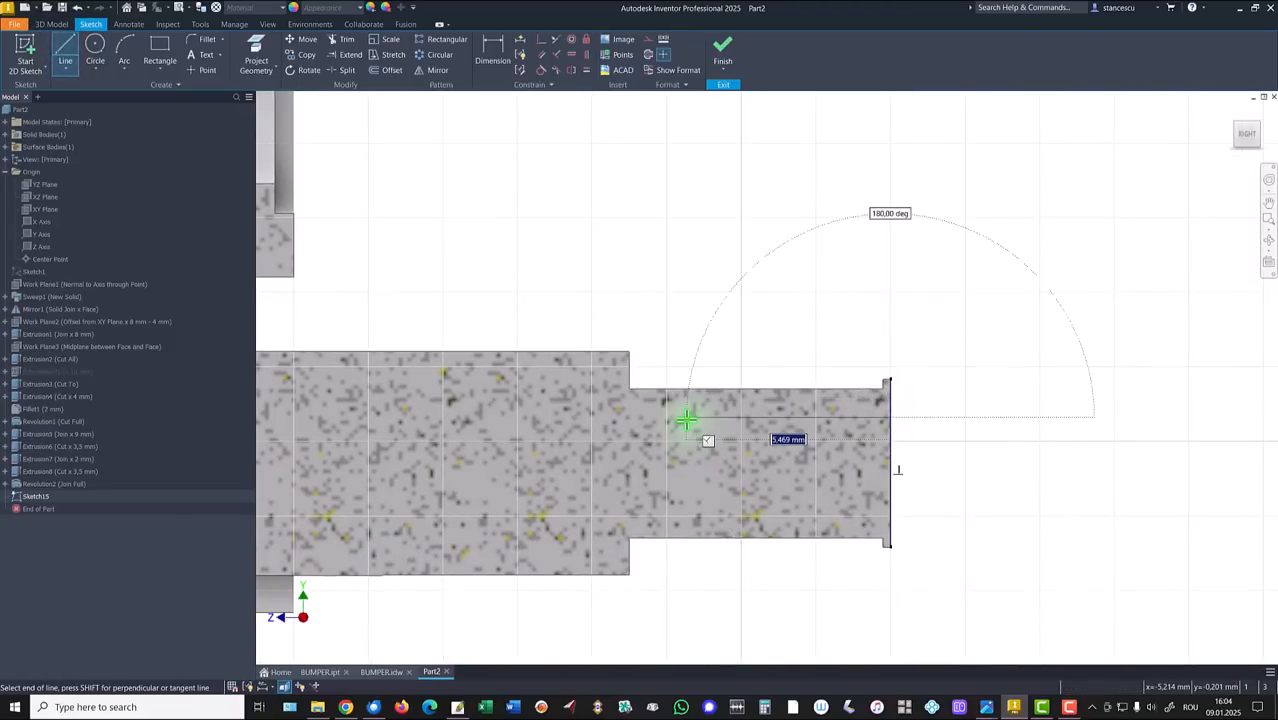
click(686, 418)
drag(686, 418, 685, 471)
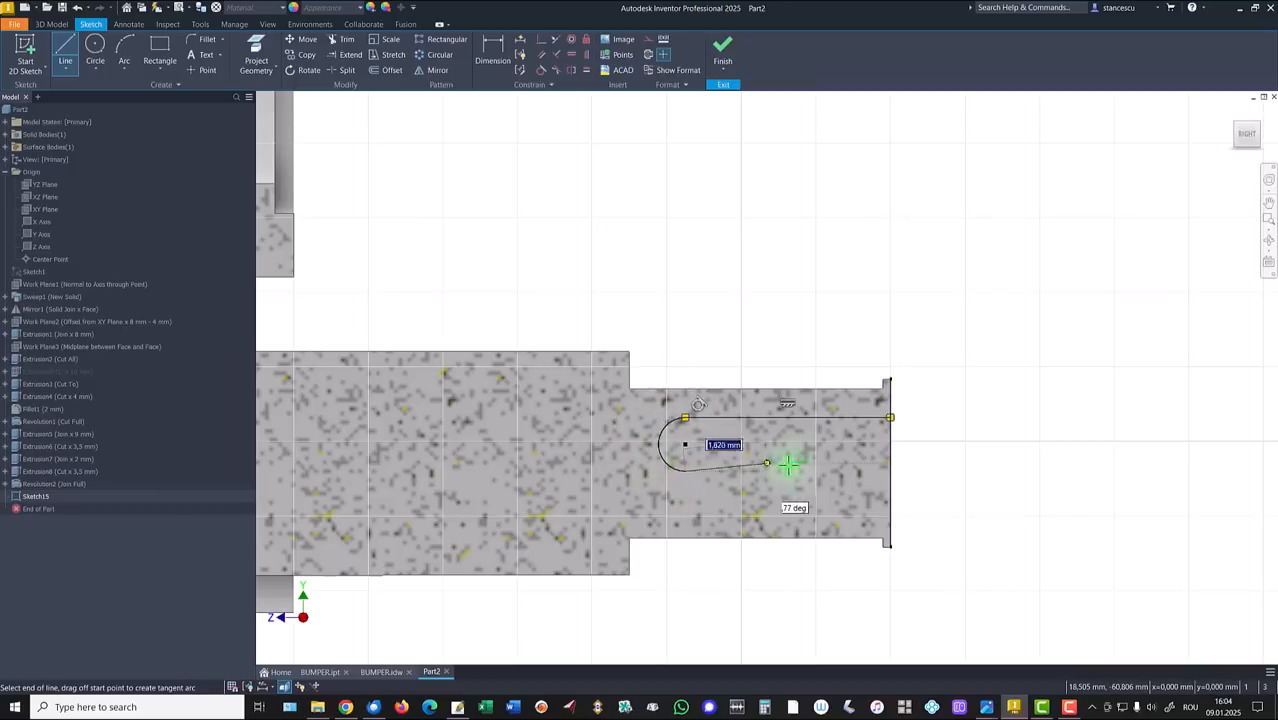
click(888, 471)
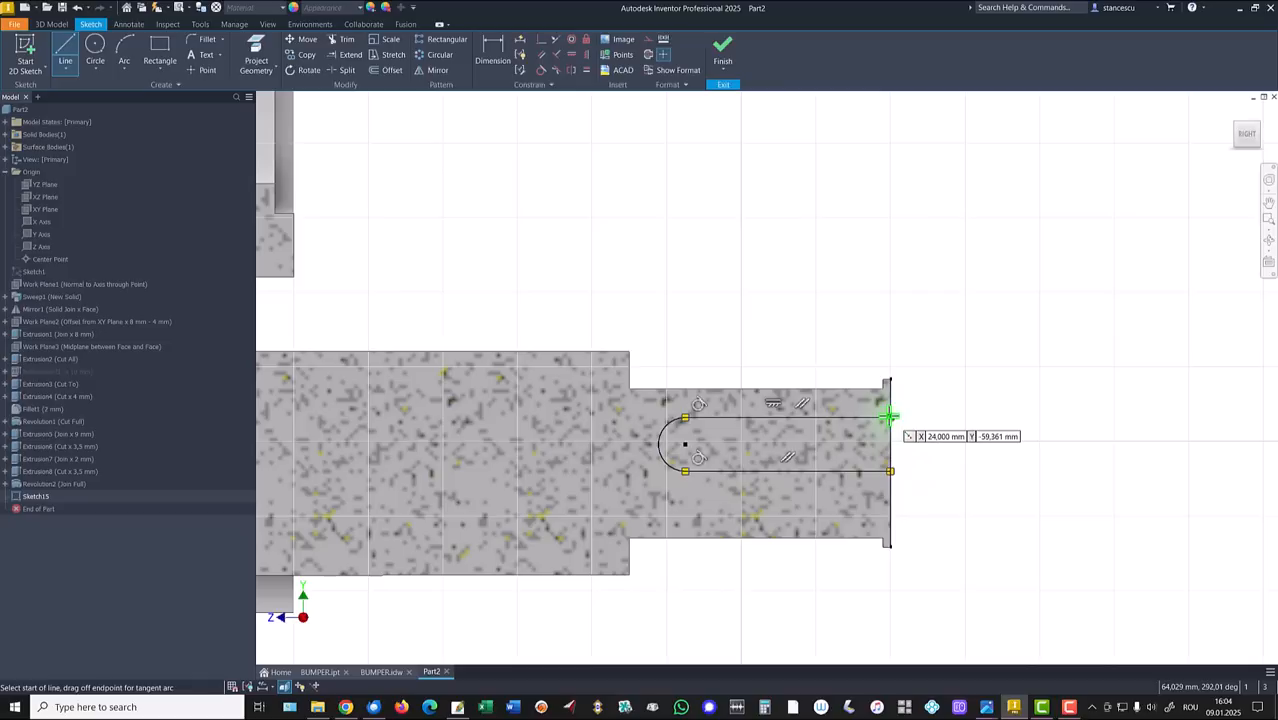
click(891, 471)
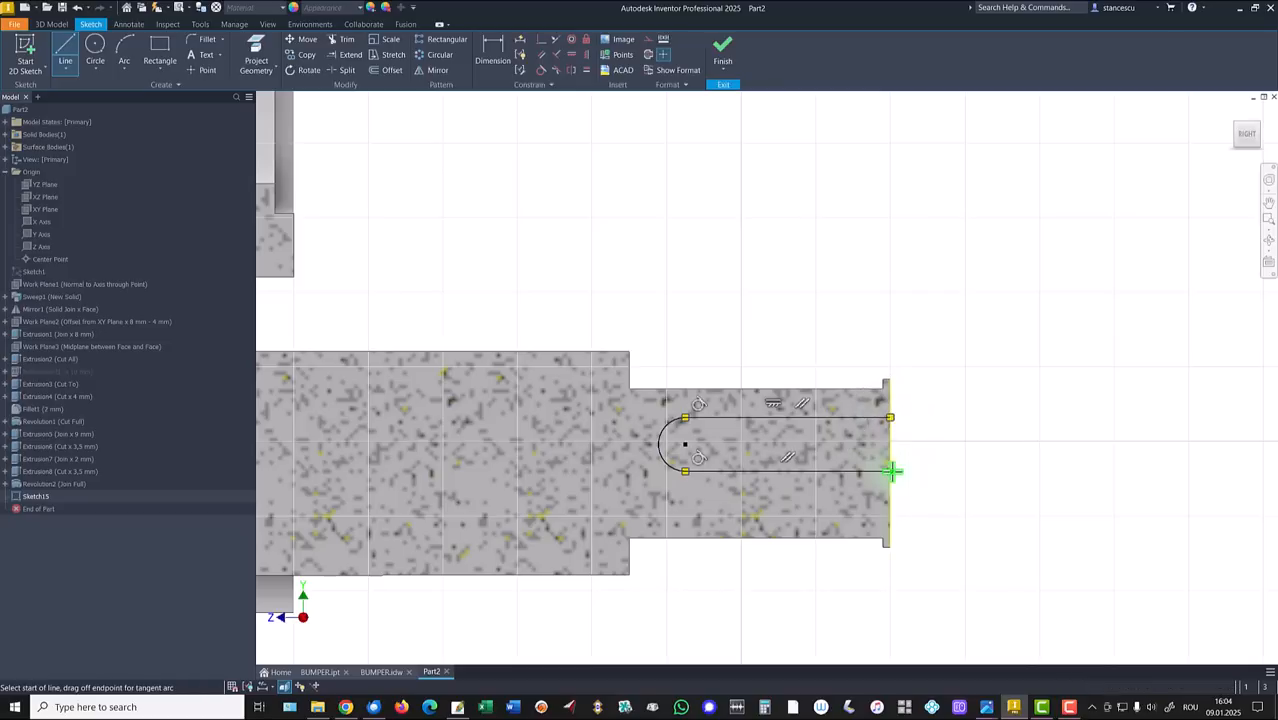
key(Escape)
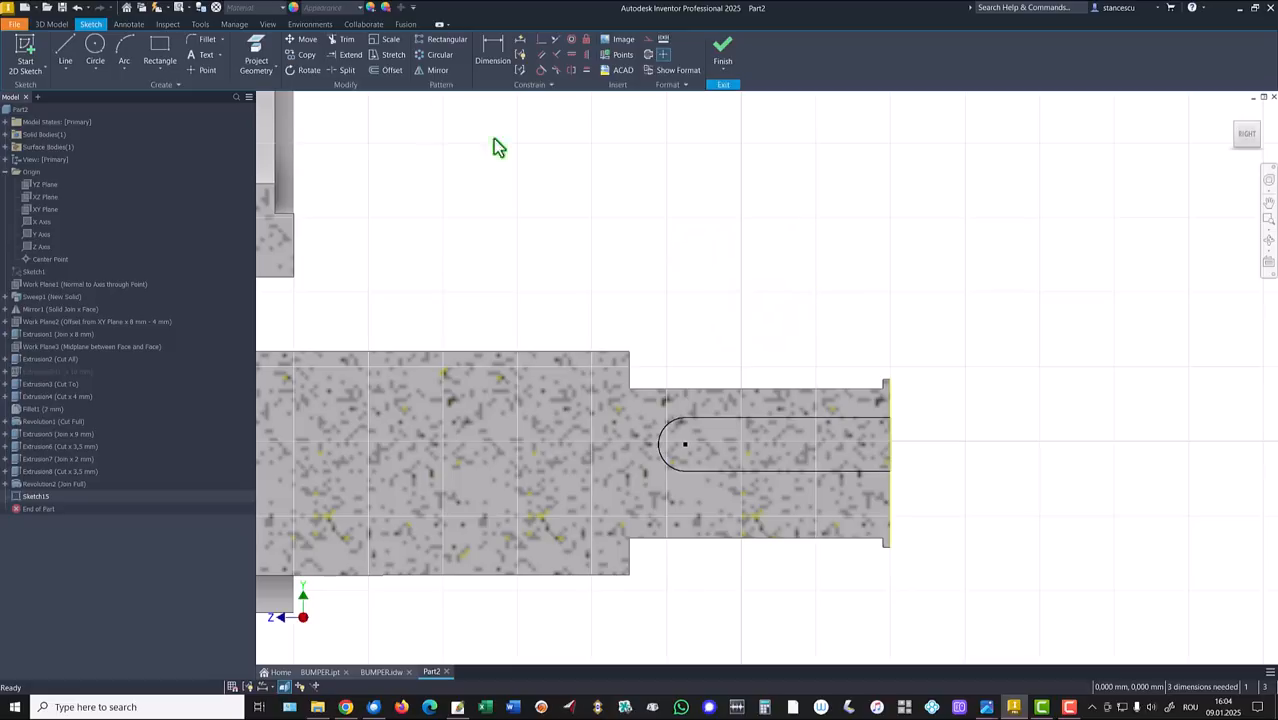
Make the midpoint of the slot's closing line coincident with the midpoint of the pin's end edge.
click(541, 44)
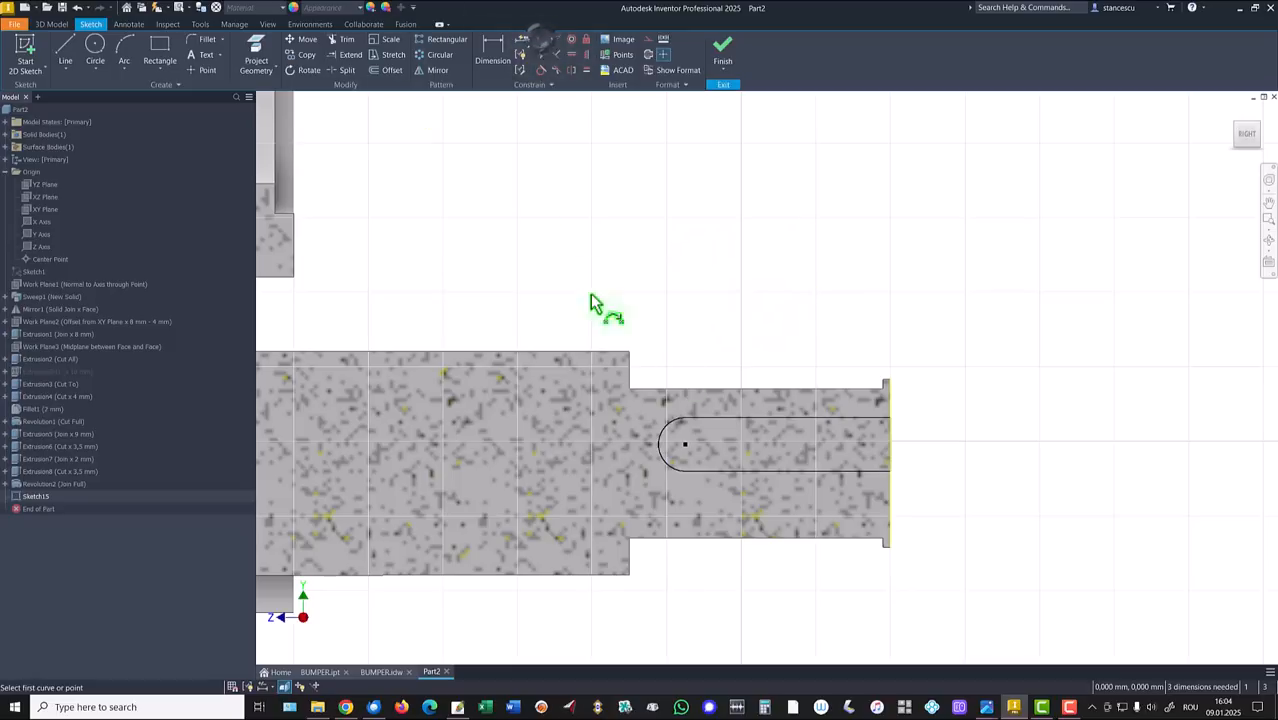
click(891, 450)
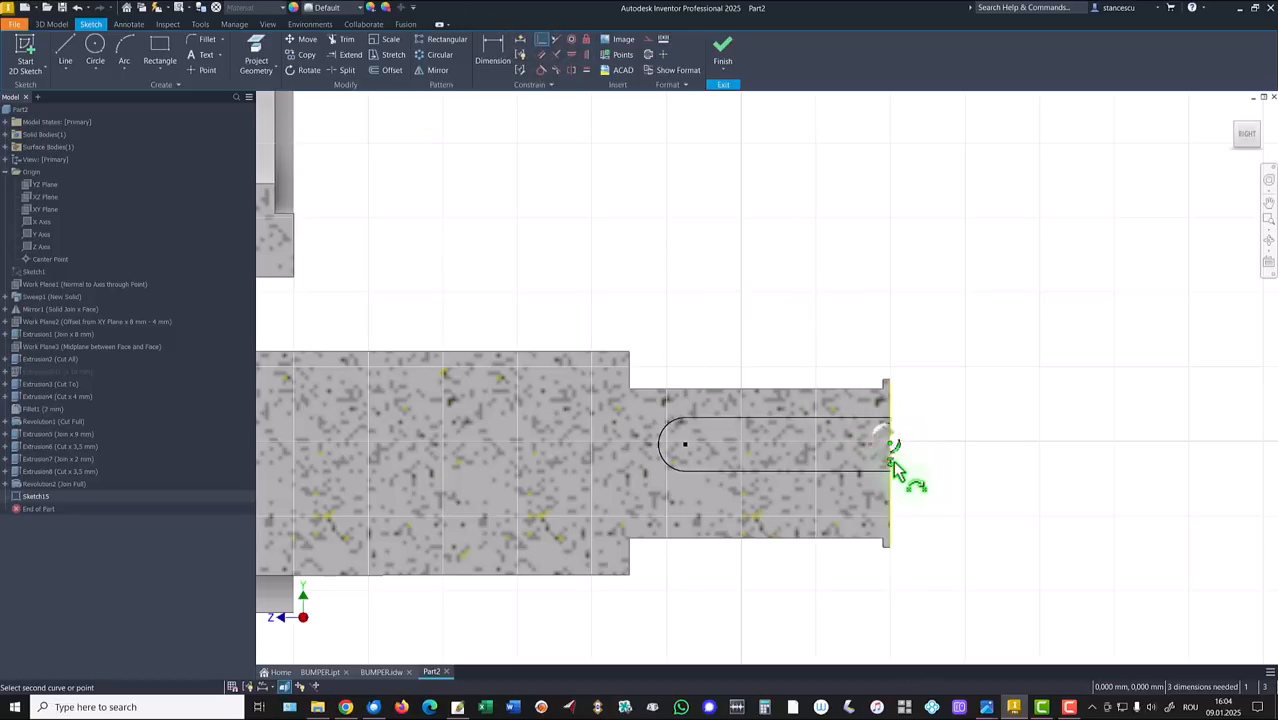
click(888, 447)
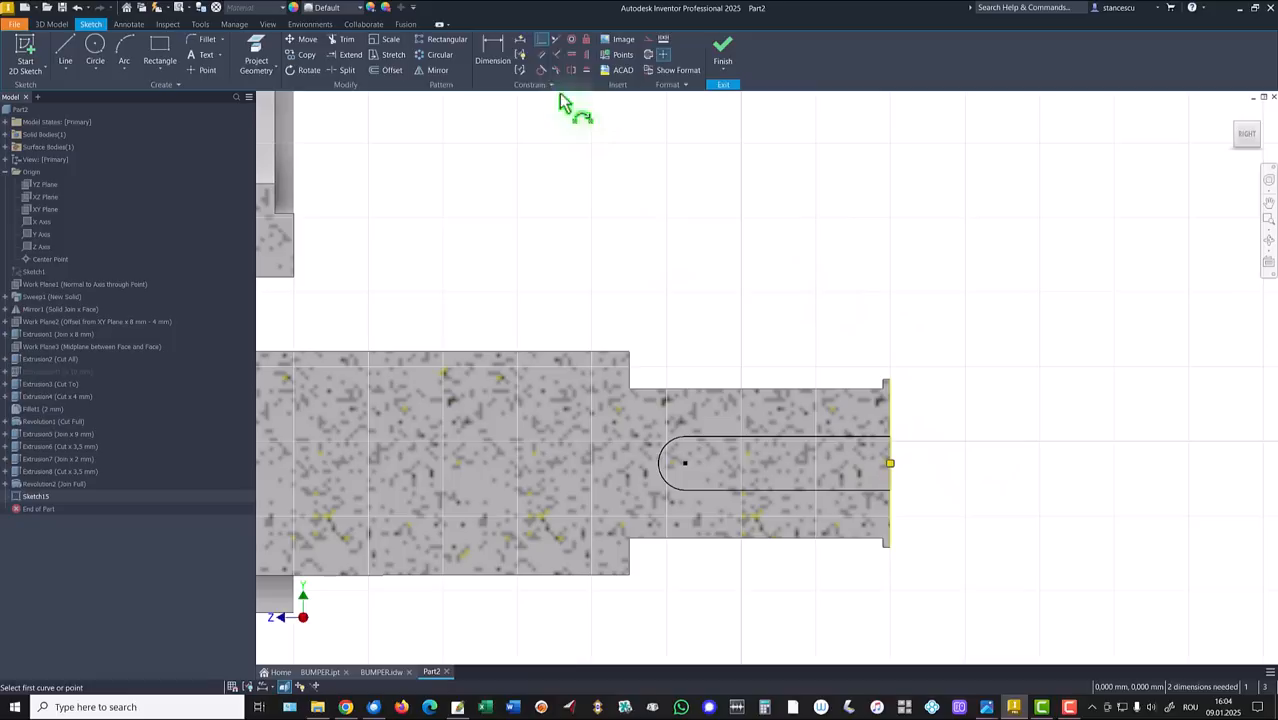
Dimension the slot's straight side as 3.5 mm long and its rounded end with a 0.5 mm radius.
click(491, 60)
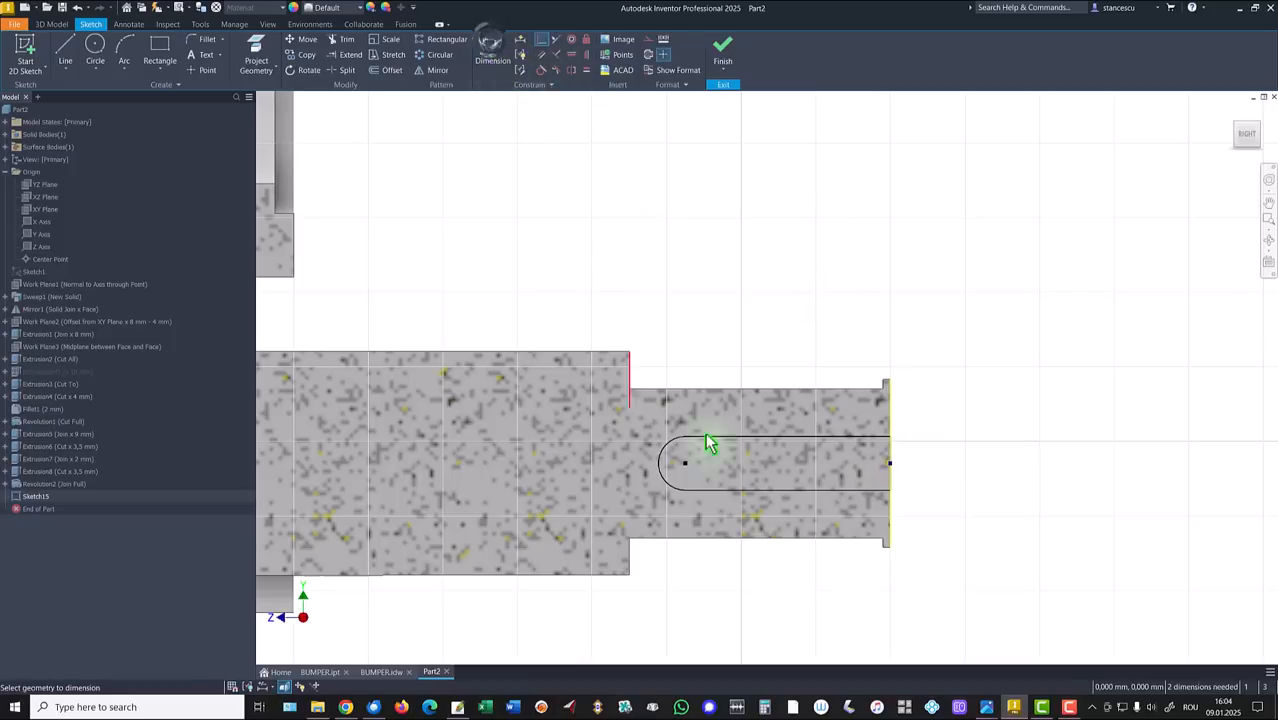
click(841, 449)
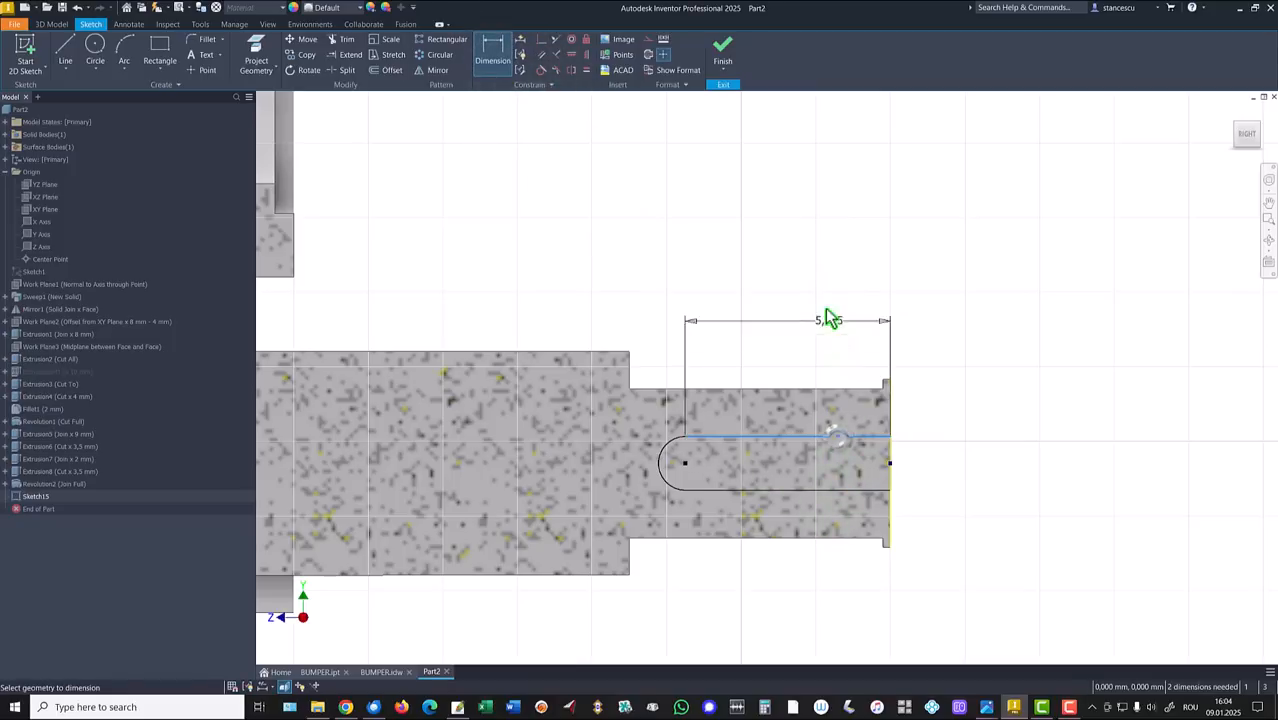
click(813, 302)
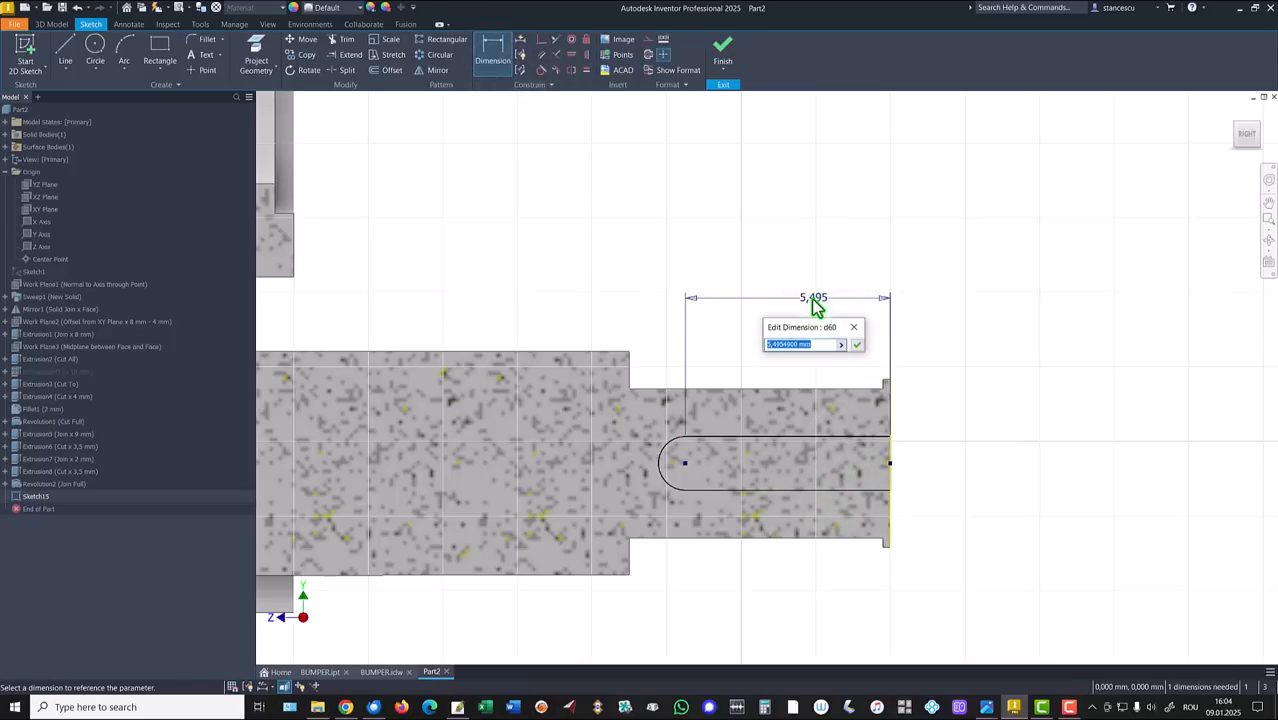
text(3,5)
key(Return)
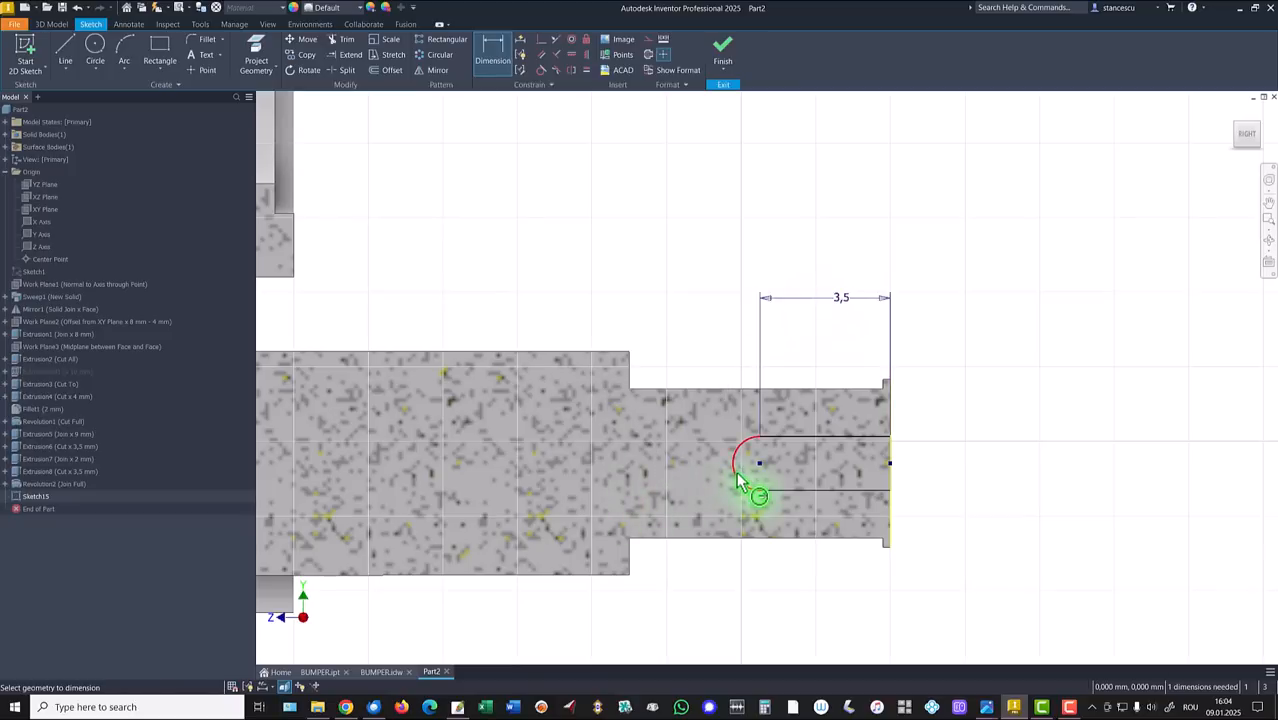
click(737, 483)
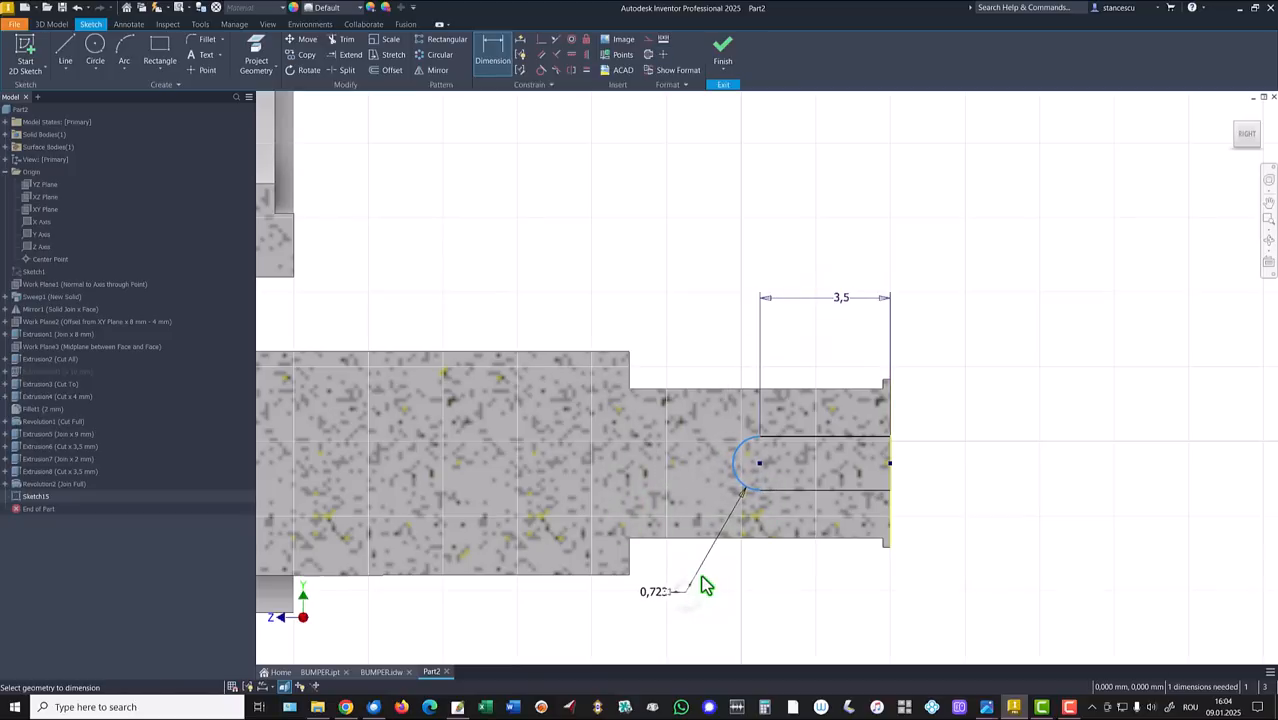
click(705, 583)
key(Return)
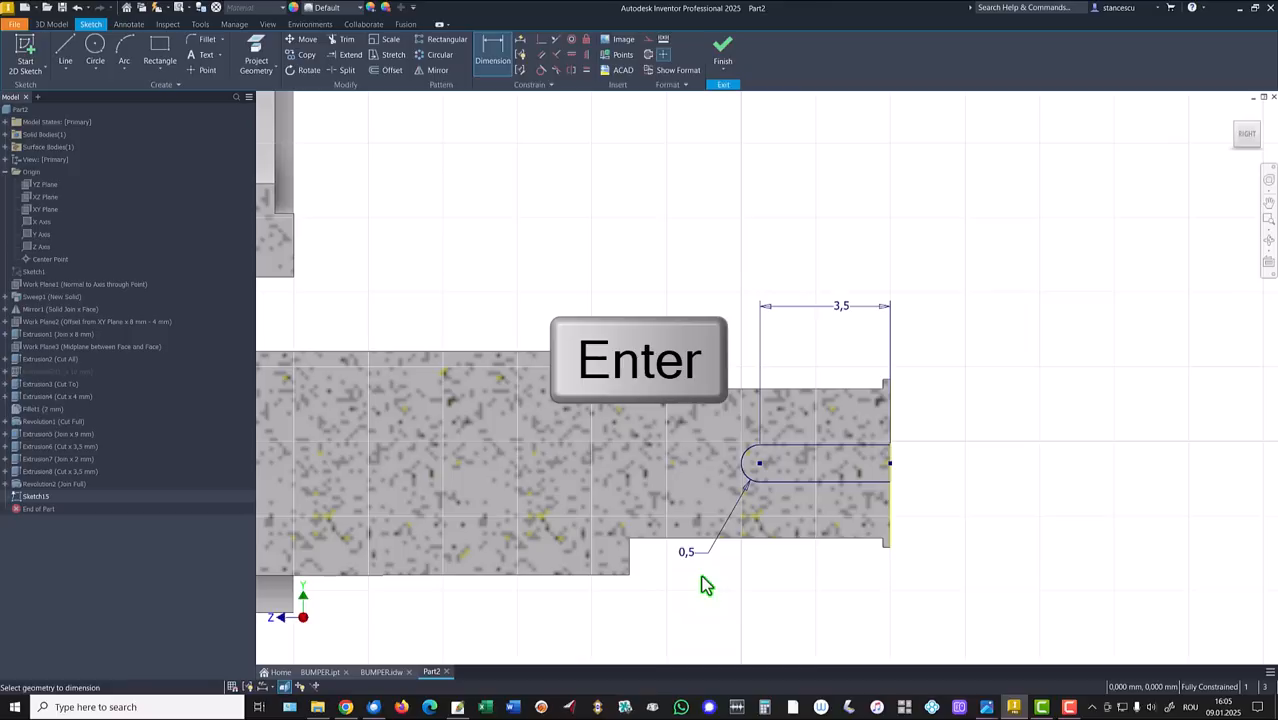
Finish the sketch and extrude the slot profile as a symmetric cut through all of the pin end.
click(722, 48)
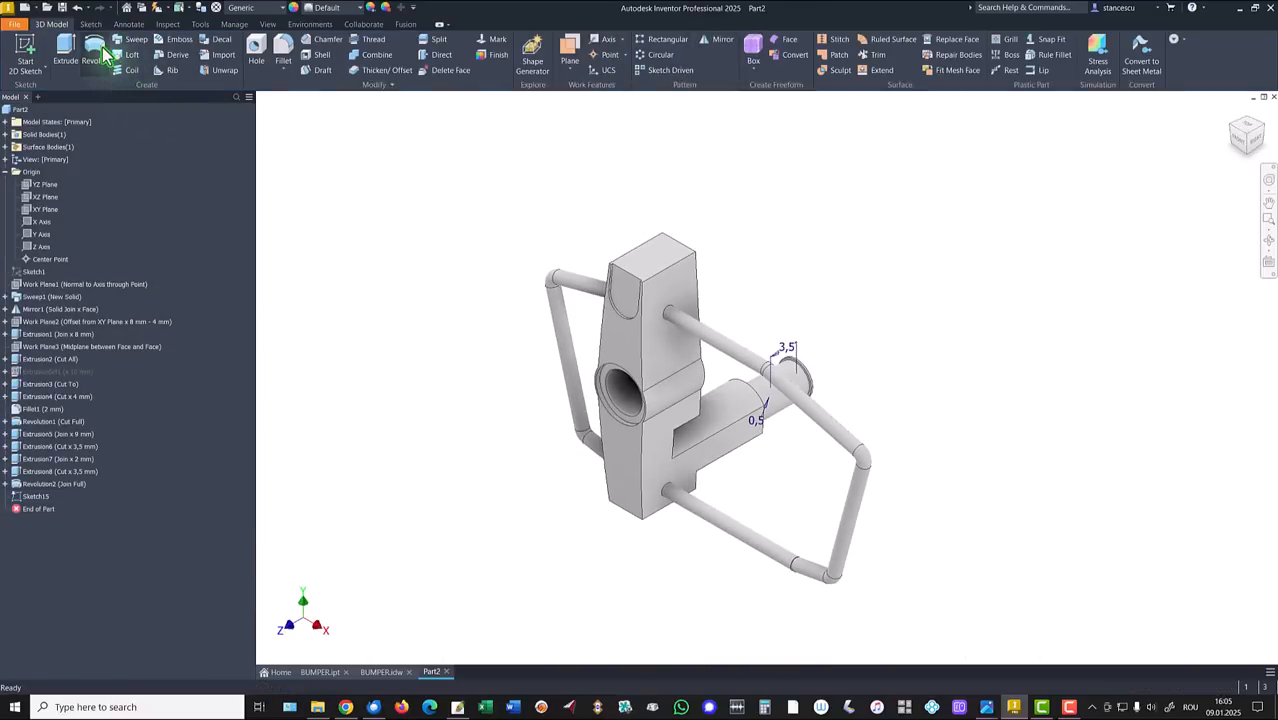
click(62, 52)
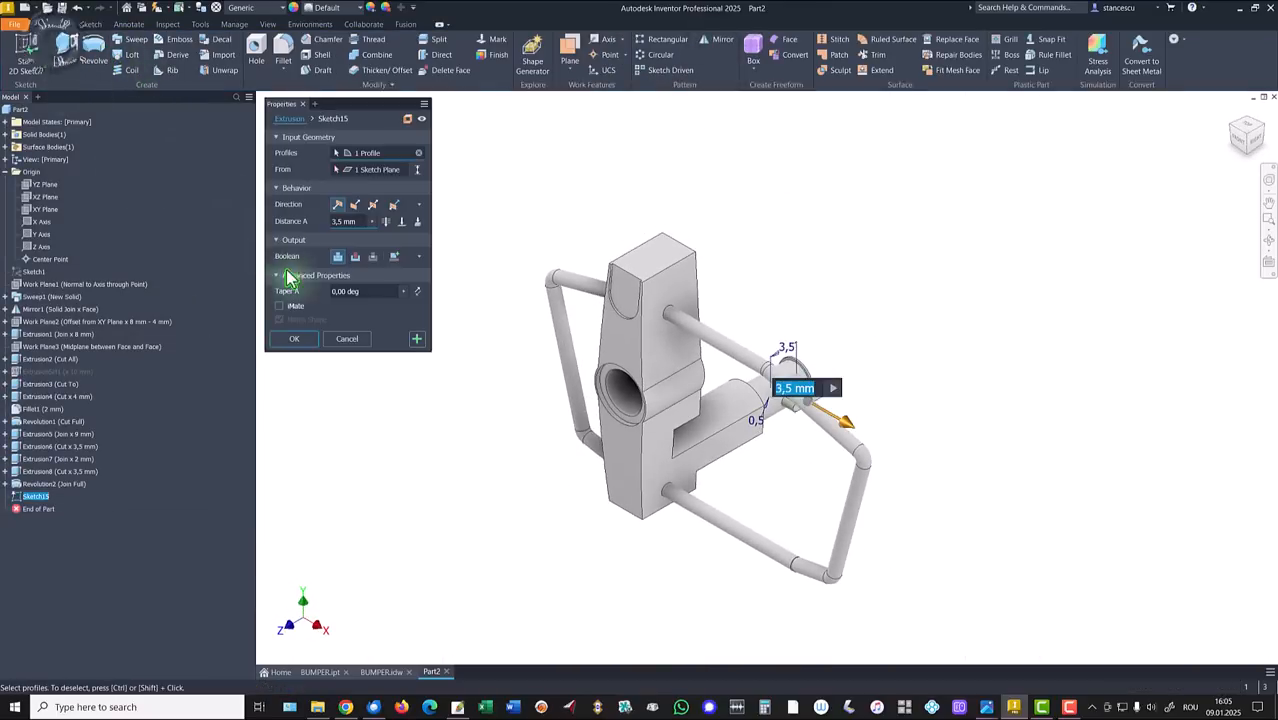
click(355, 204)
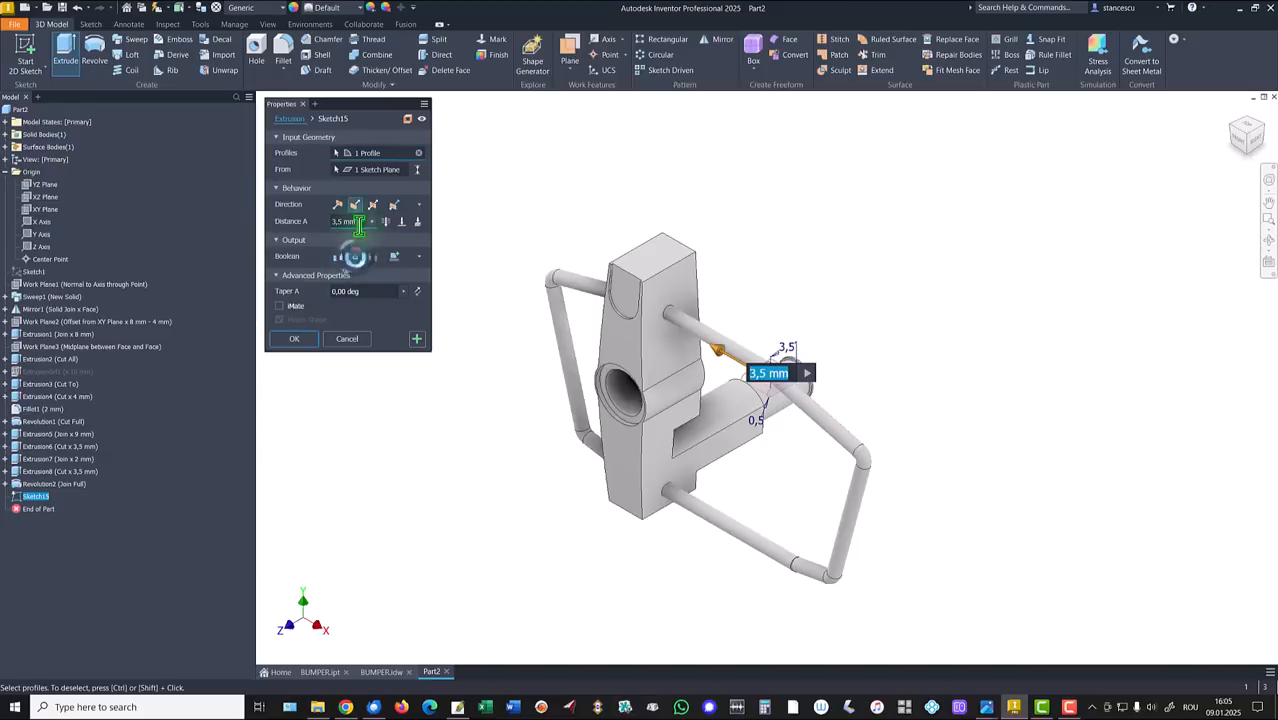
click(373, 205)
click(387, 222)
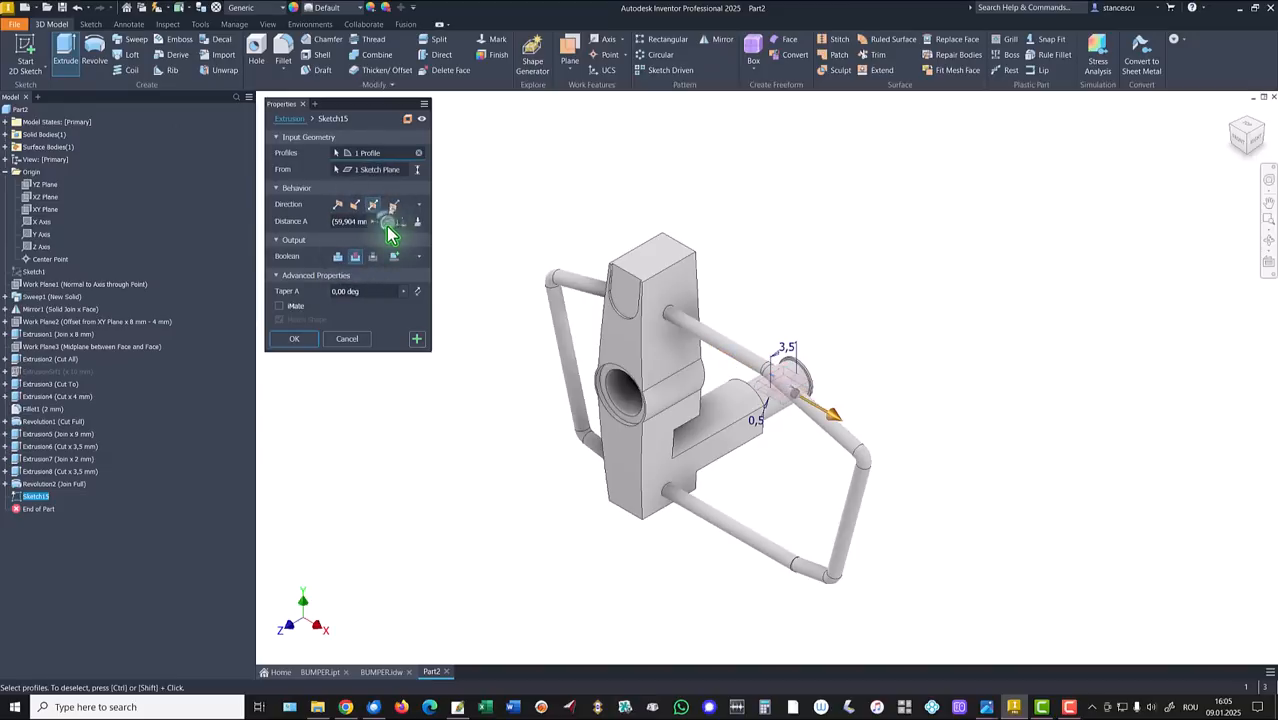
click(305, 340)
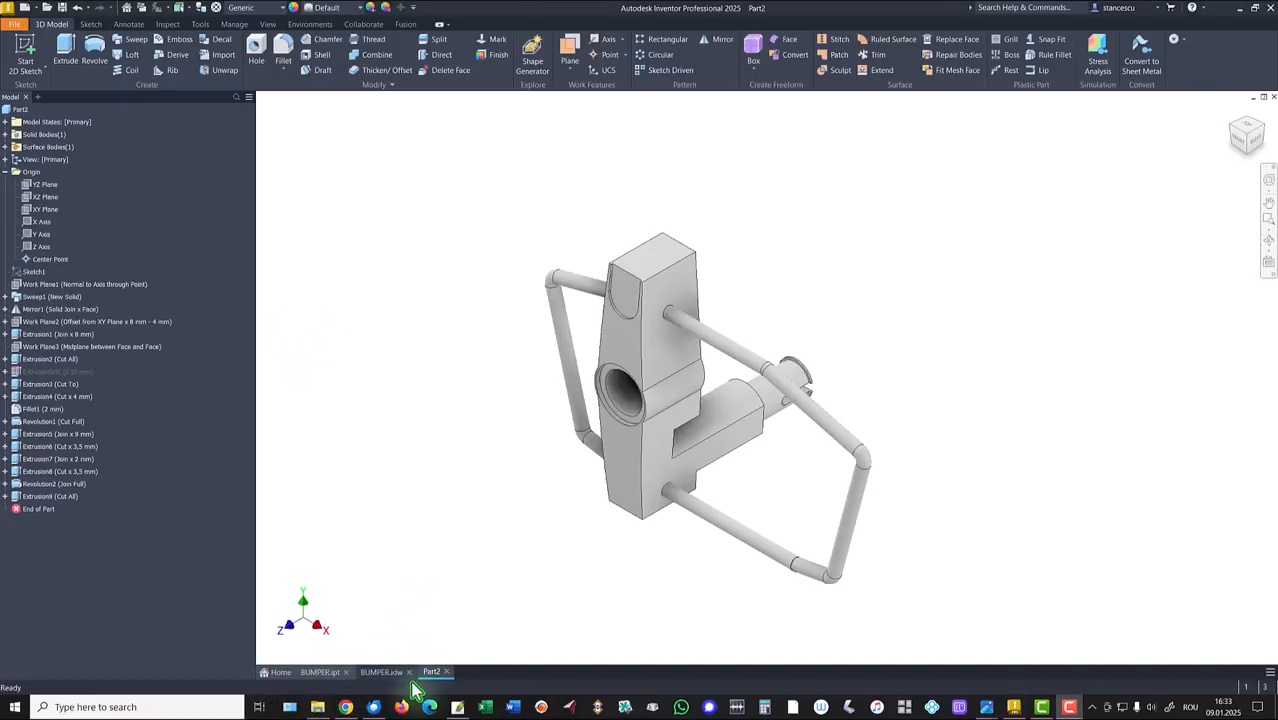
Check the pin's bore in BUMPER.idw, return to Part2, and place a hole on the pin's end face concentric with its circular edge.
click(391, 677)
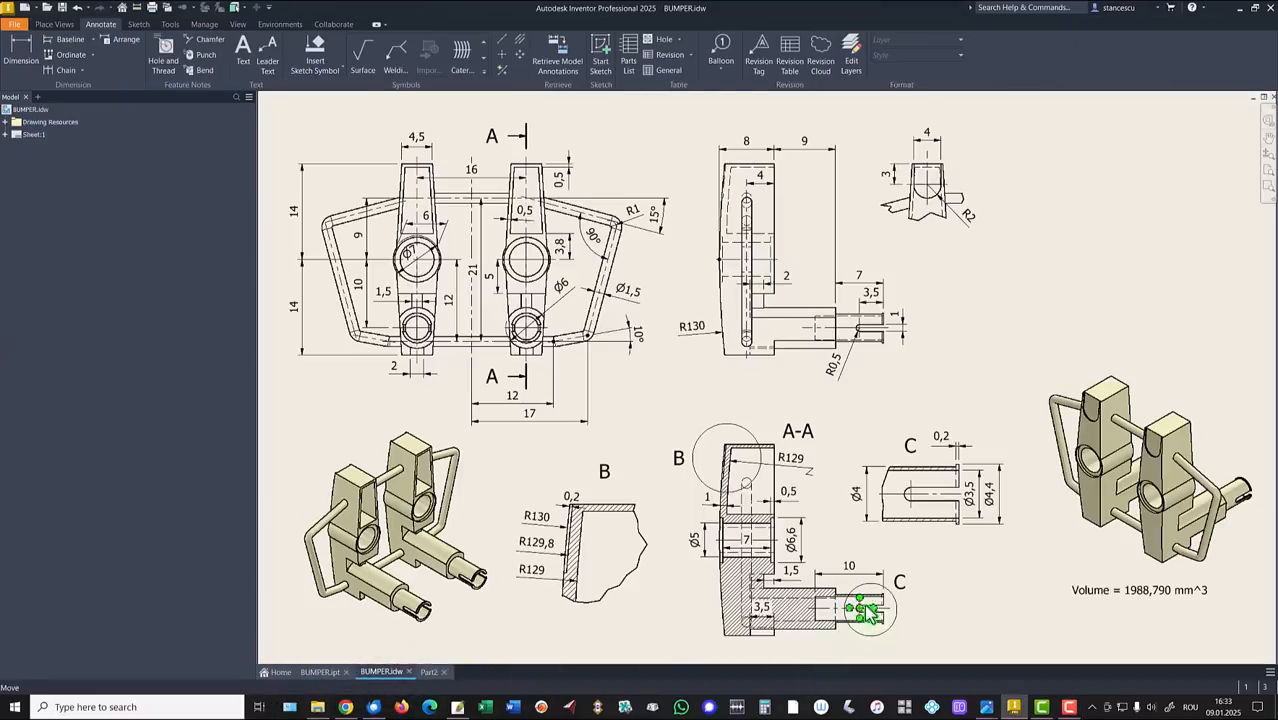
click(972, 517)
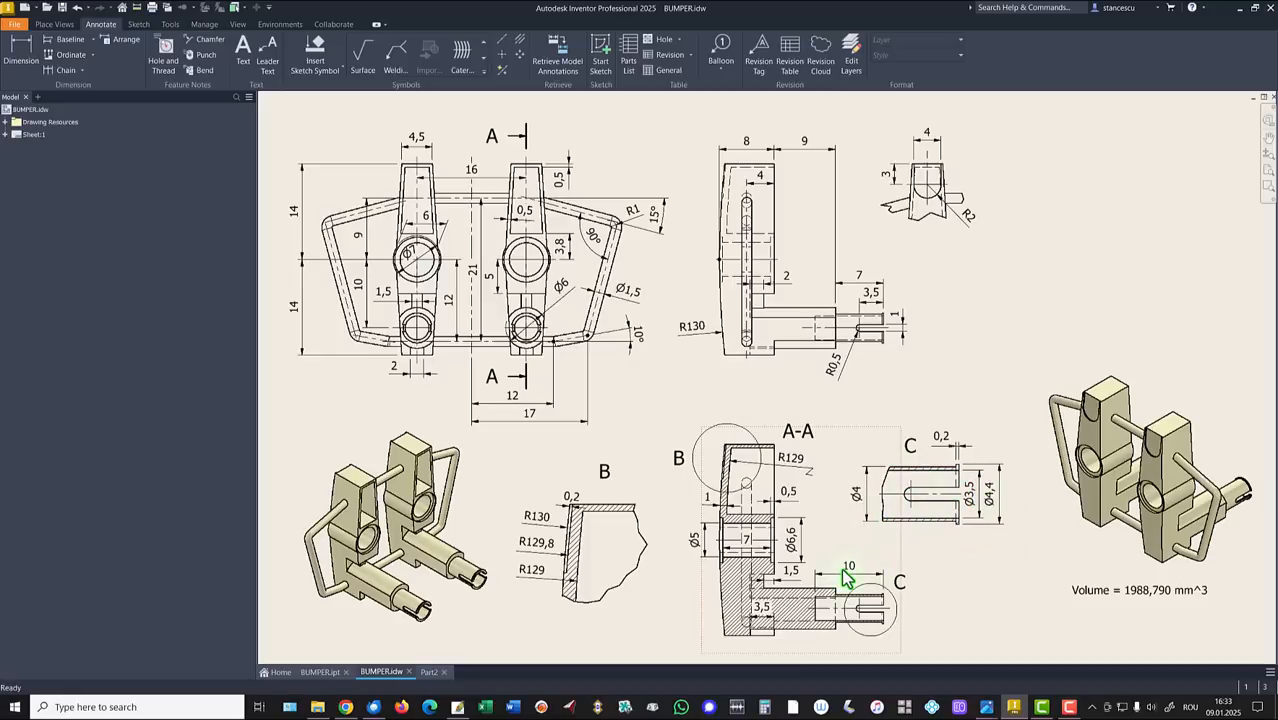
click(429, 673)
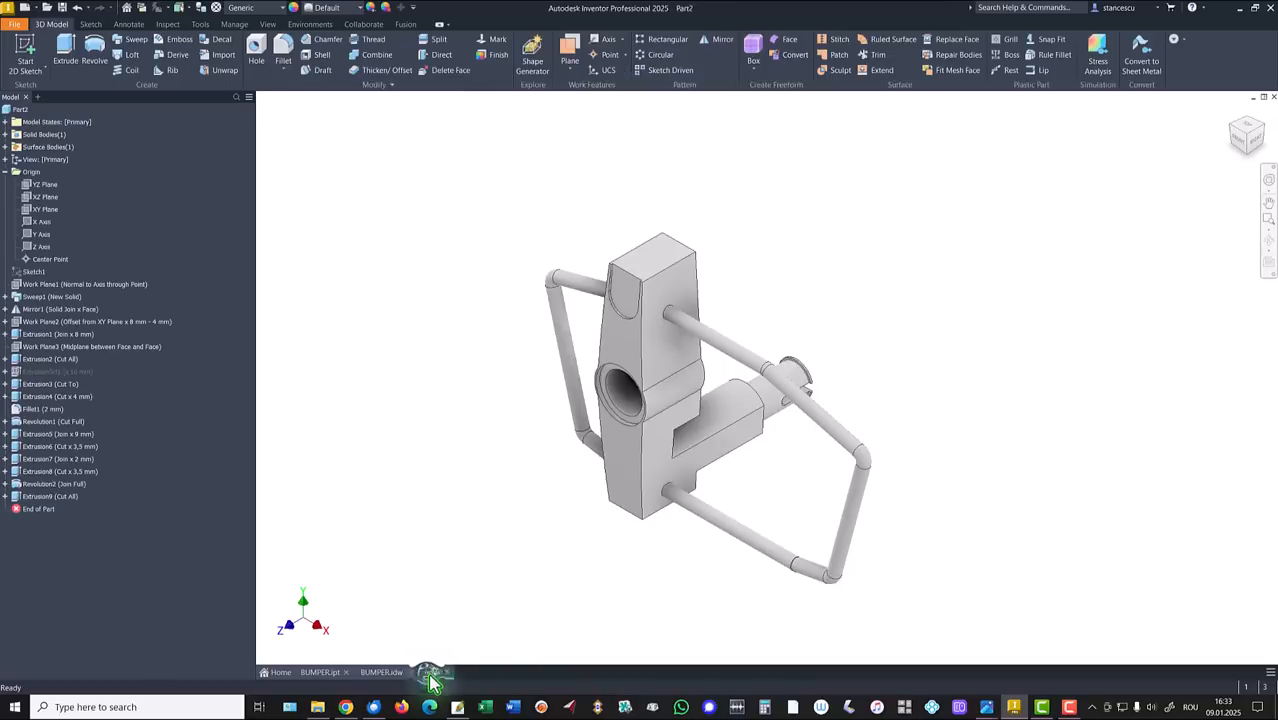
shift+middle_drag(1004, 410, 367, 255)
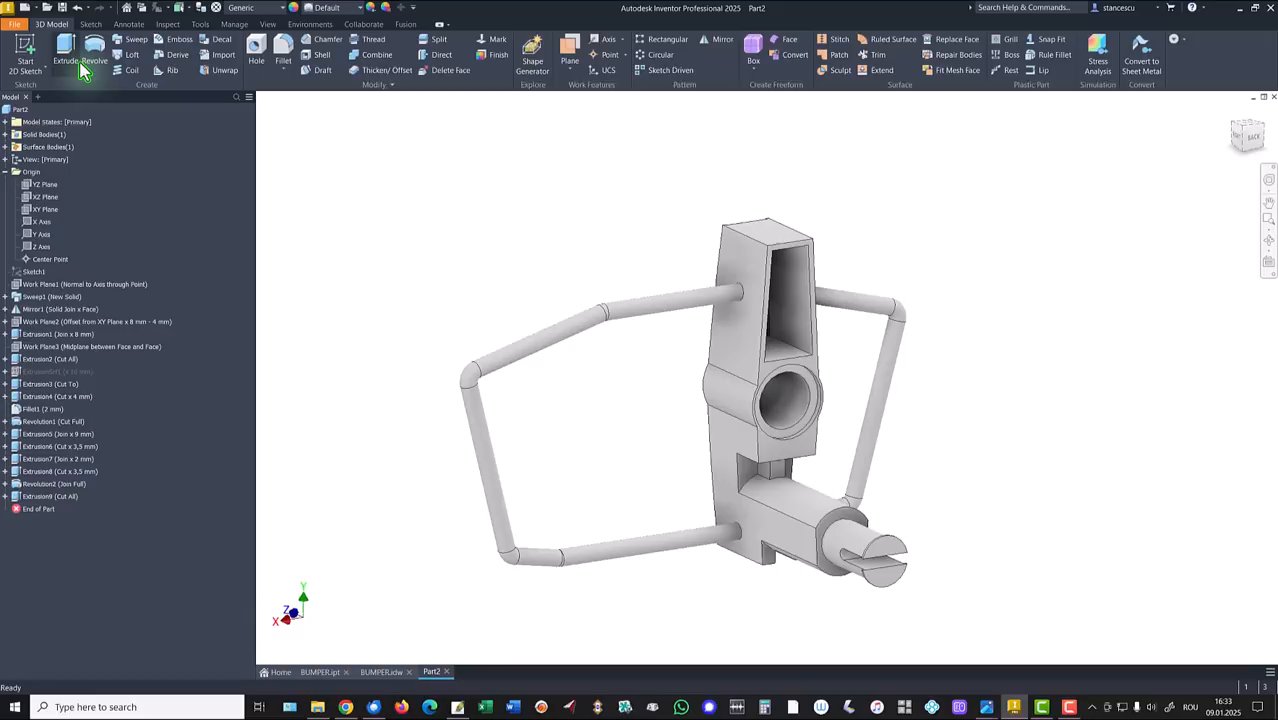
click(256, 50)
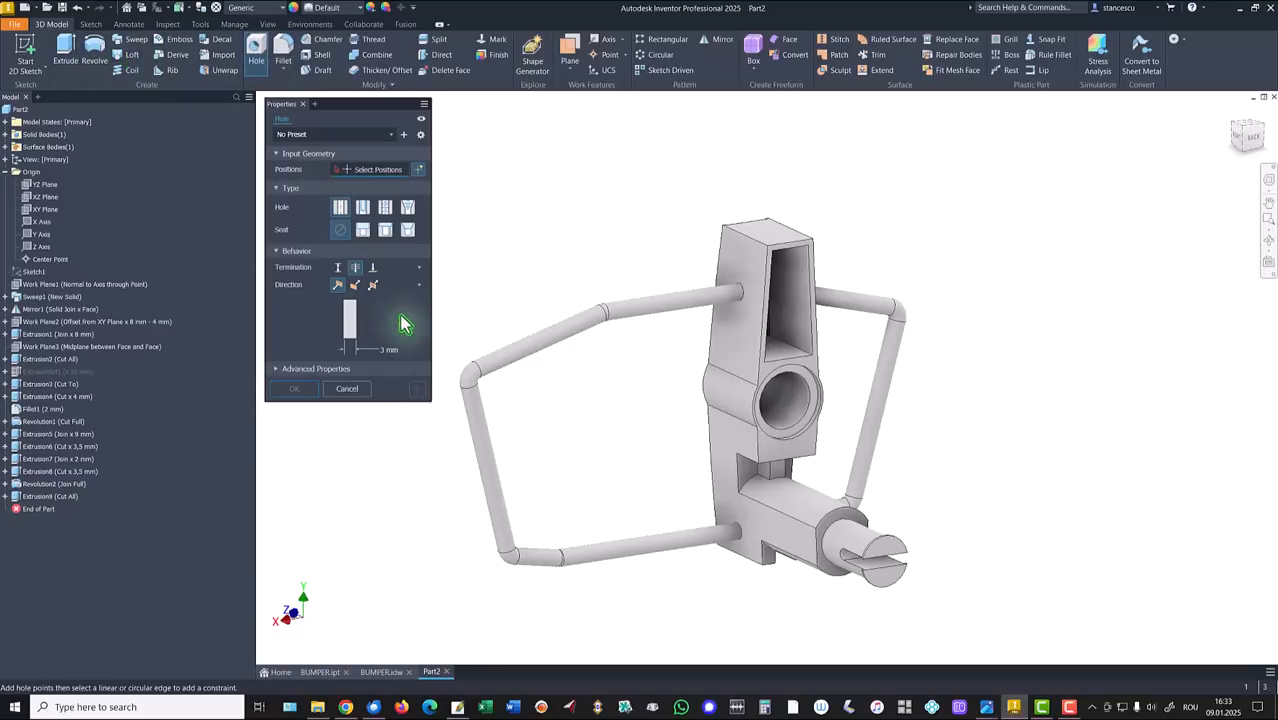
click(898, 552)
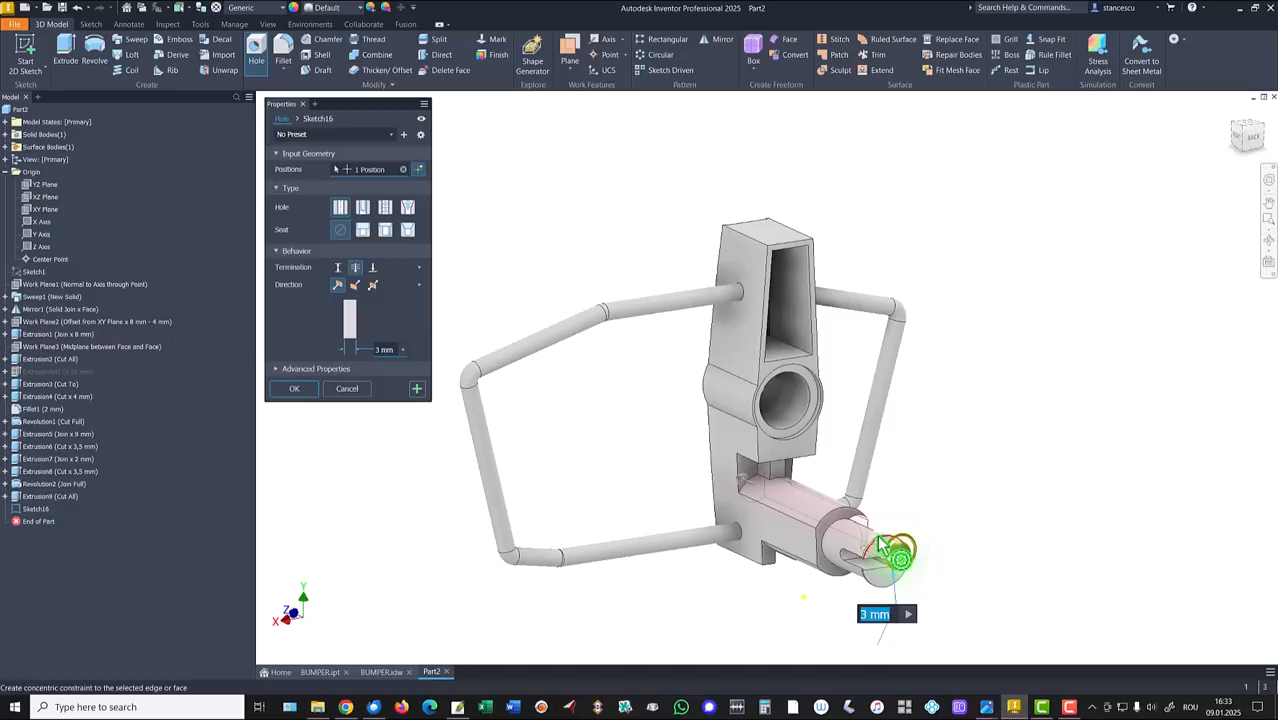
click(879, 540)
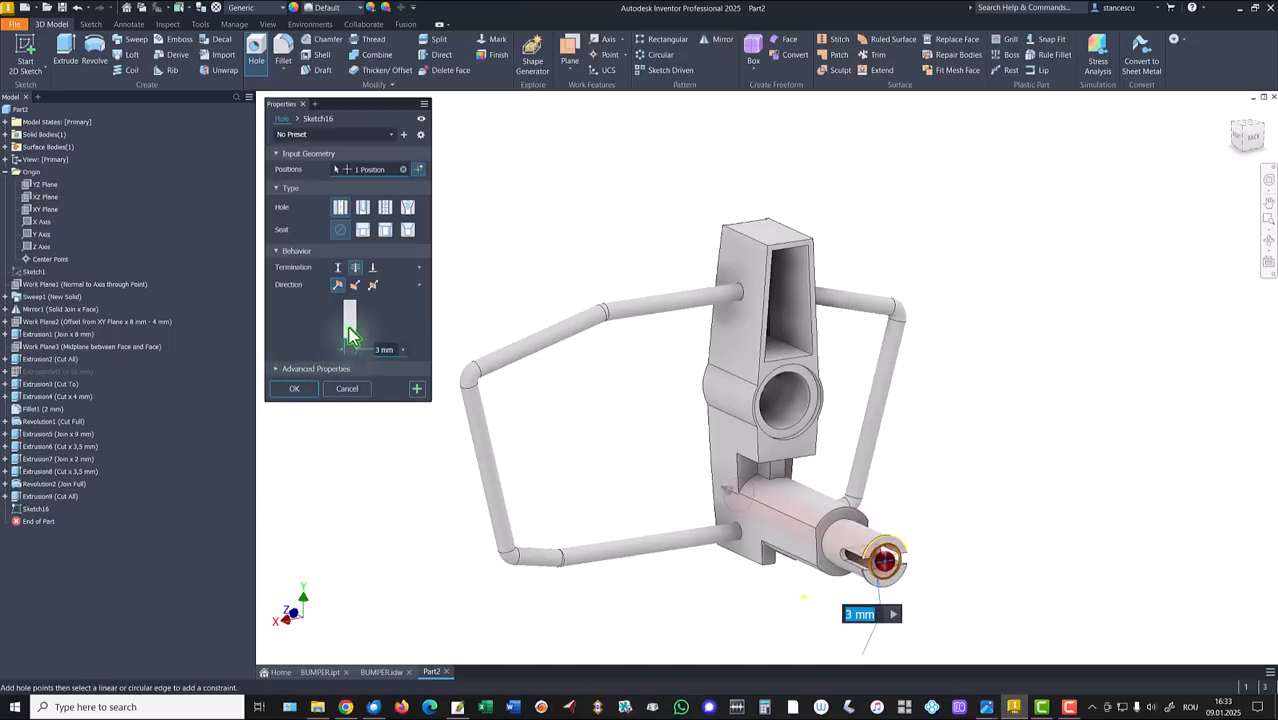
Set the hole to a flat-bottomed distance termination, 10 mm deep and 3.5 mm in diameter, and create it.
click(338, 268)
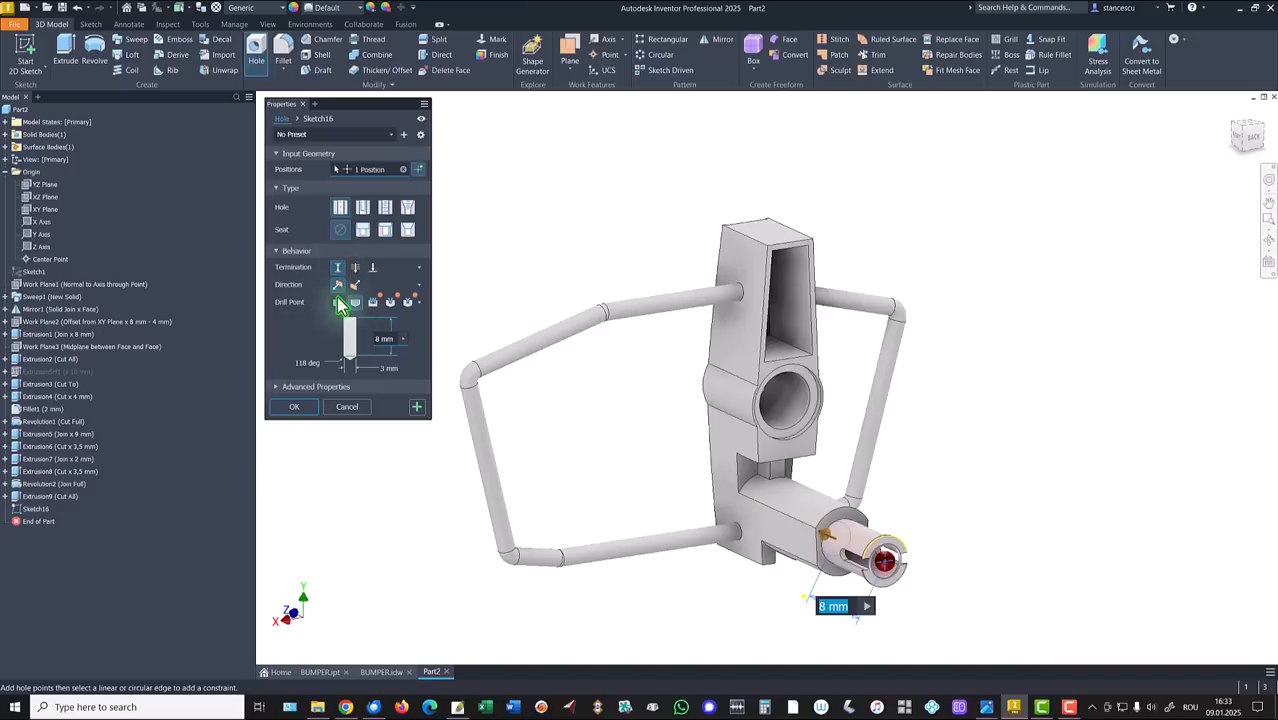
click(338, 303)
text(3,5)
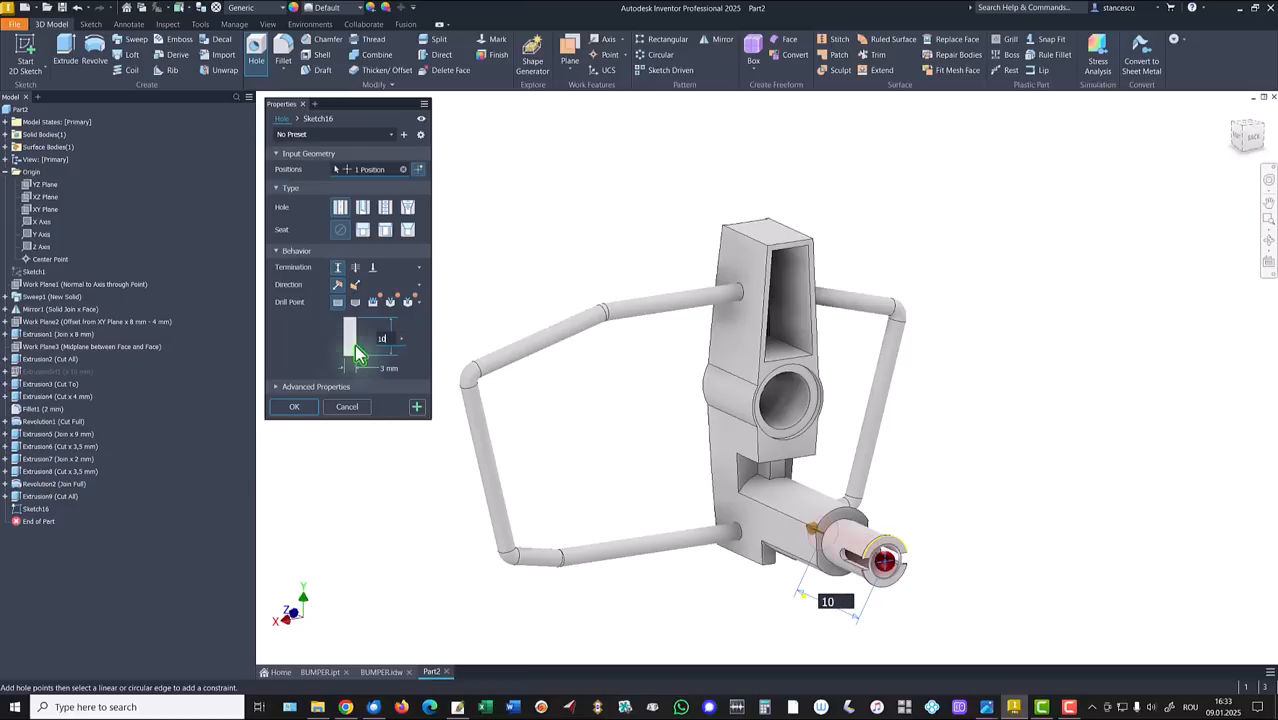
click(383, 368)
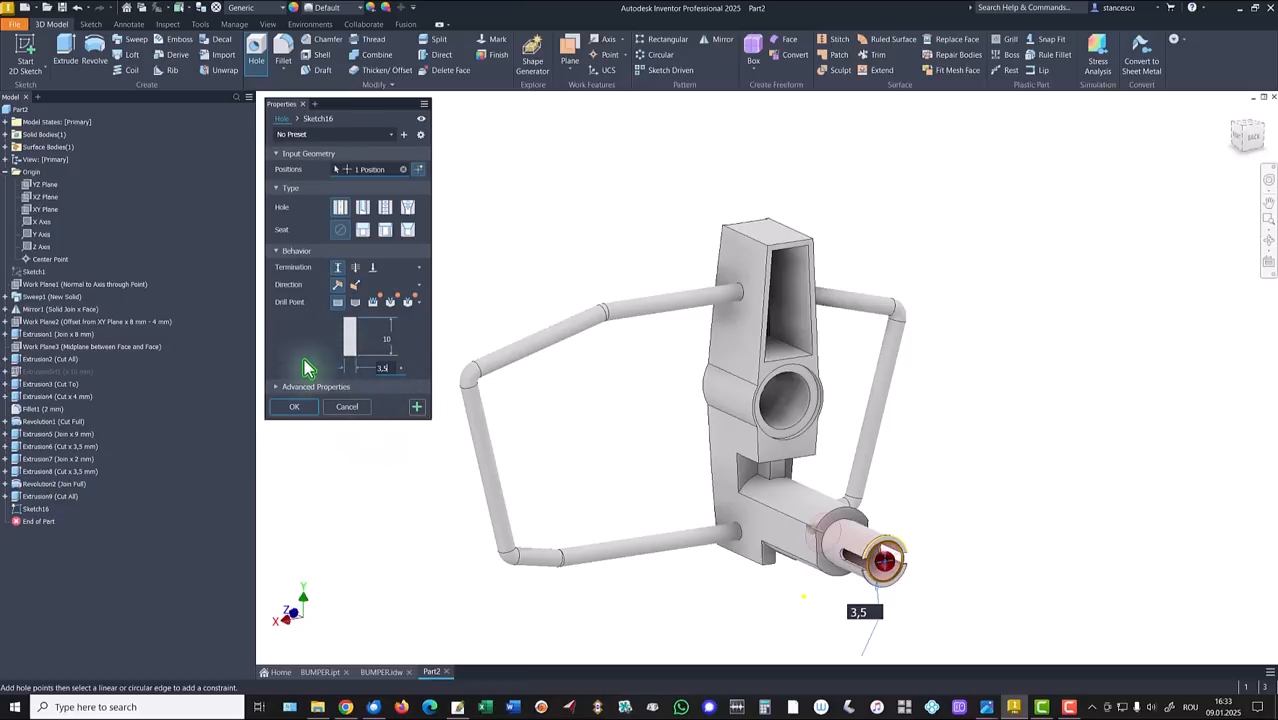
click(298, 407)
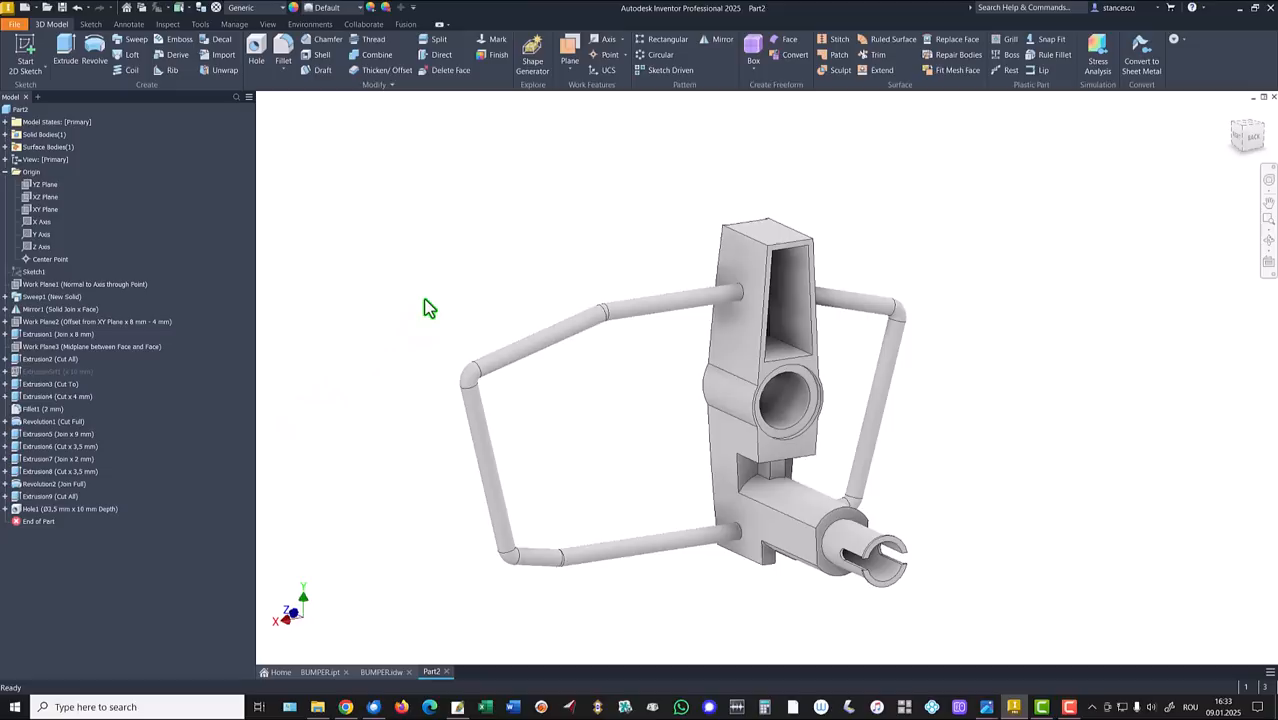
Mirror all features from Extrusion1 through Hole1 about the YZ plane.
key(F6)
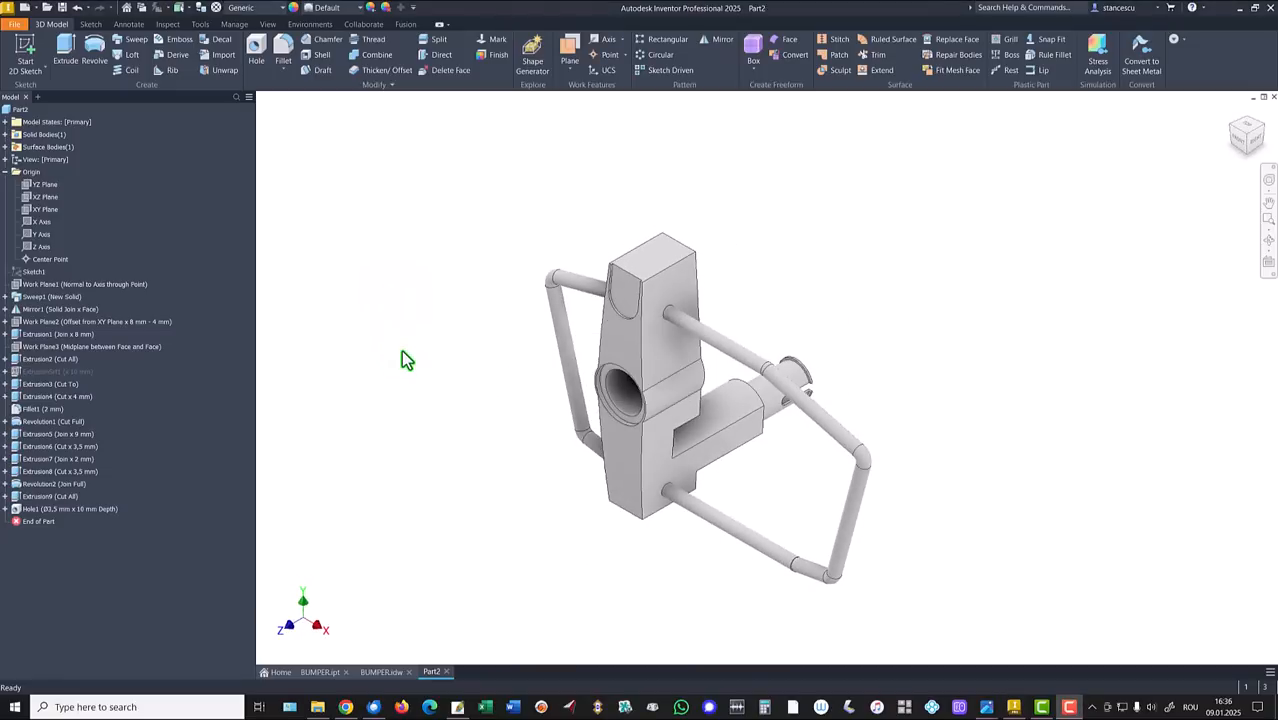
click(22, 334)
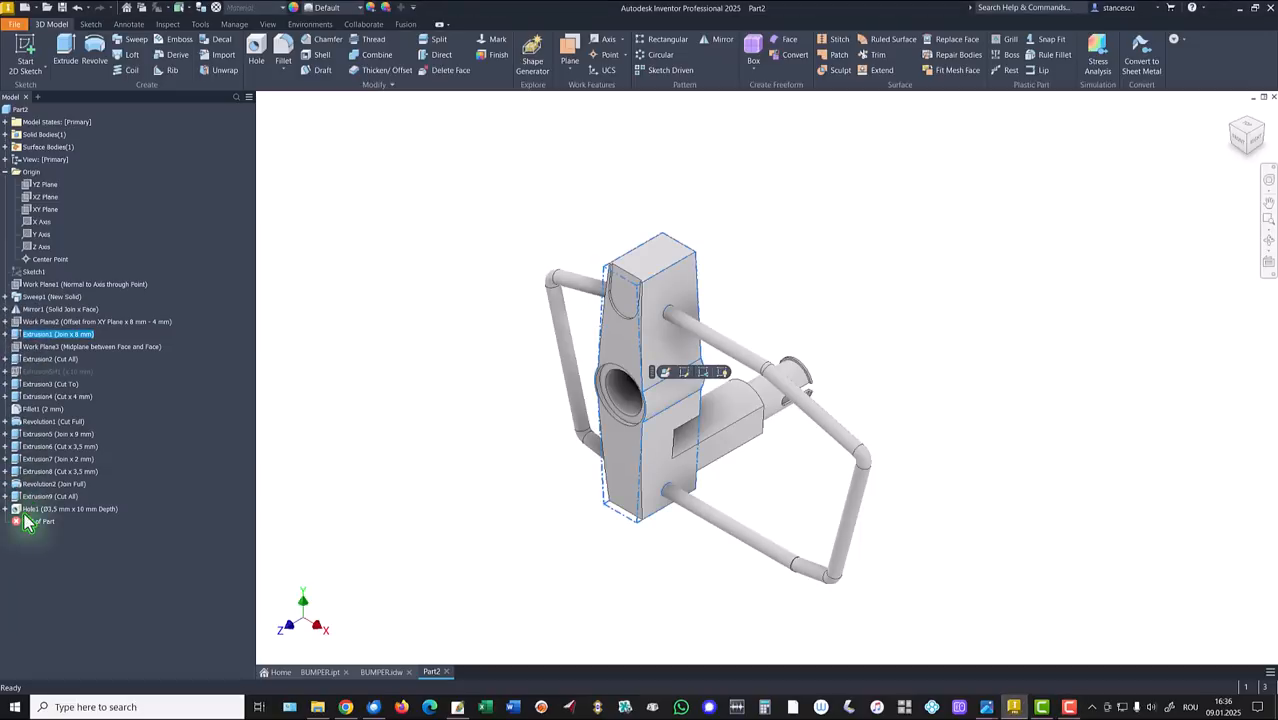
click(427, 220)
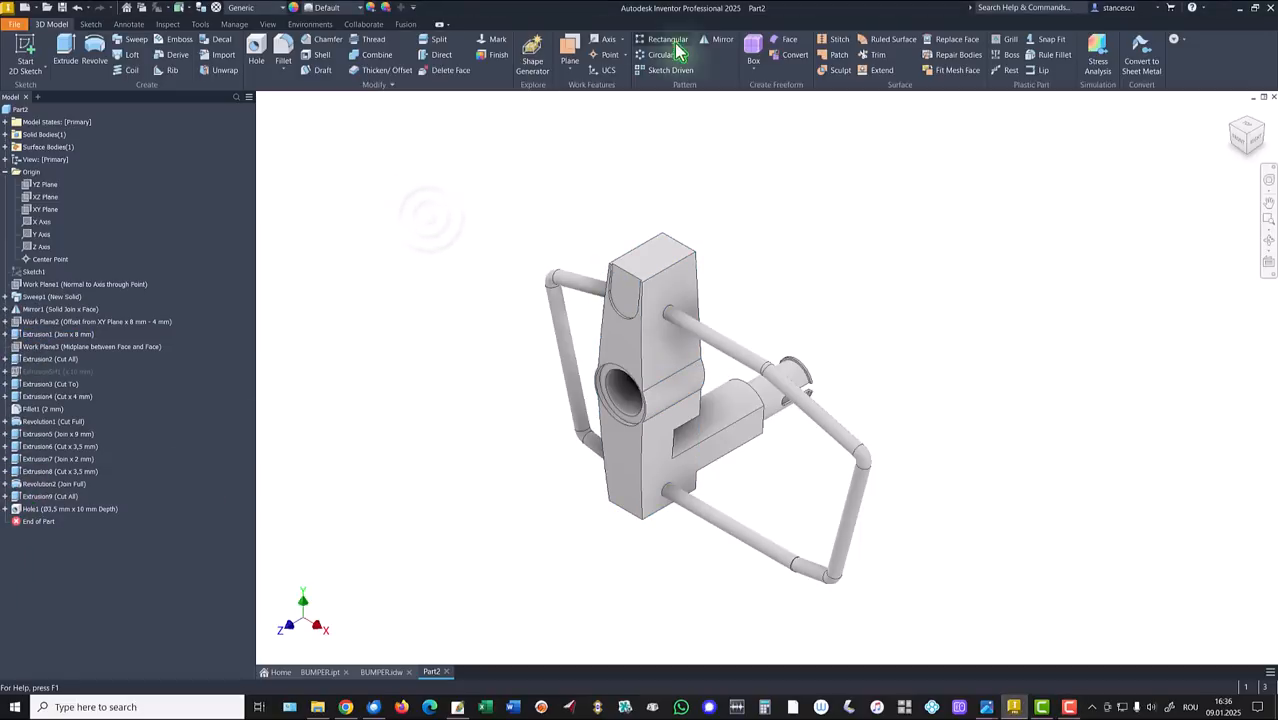
click(713, 42)
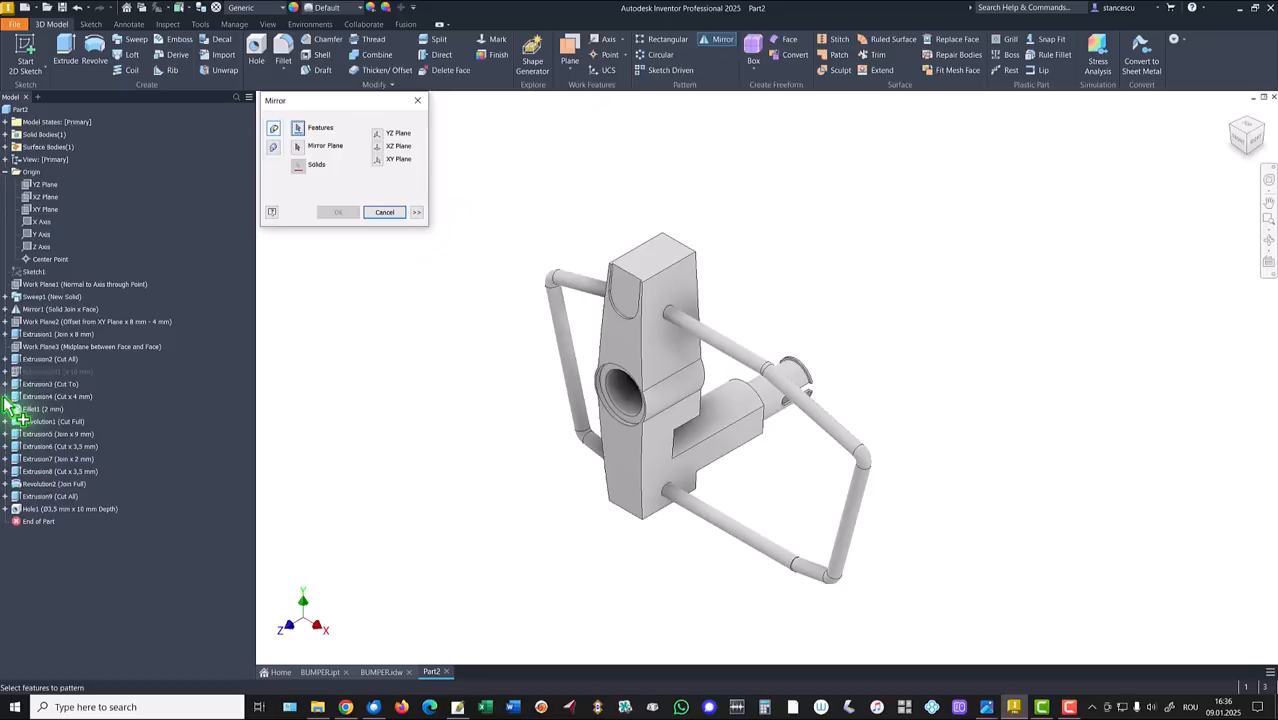
click(14, 336)
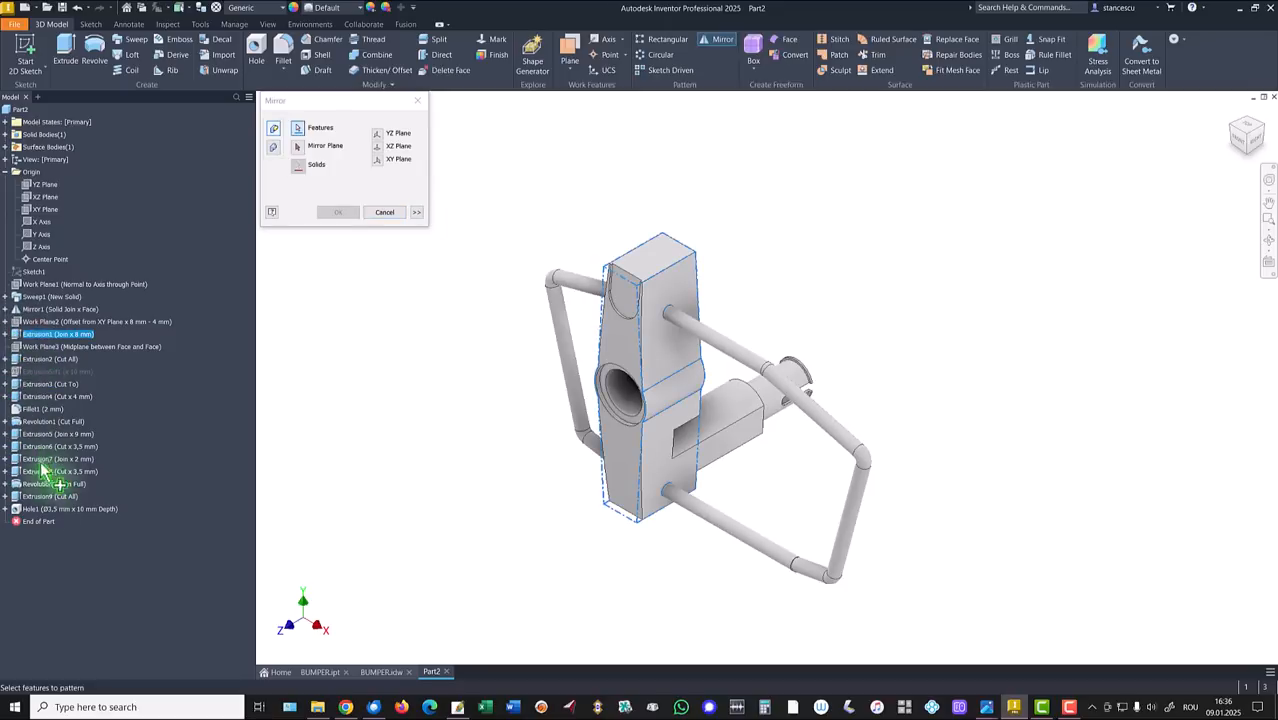
shift+click(15, 510)
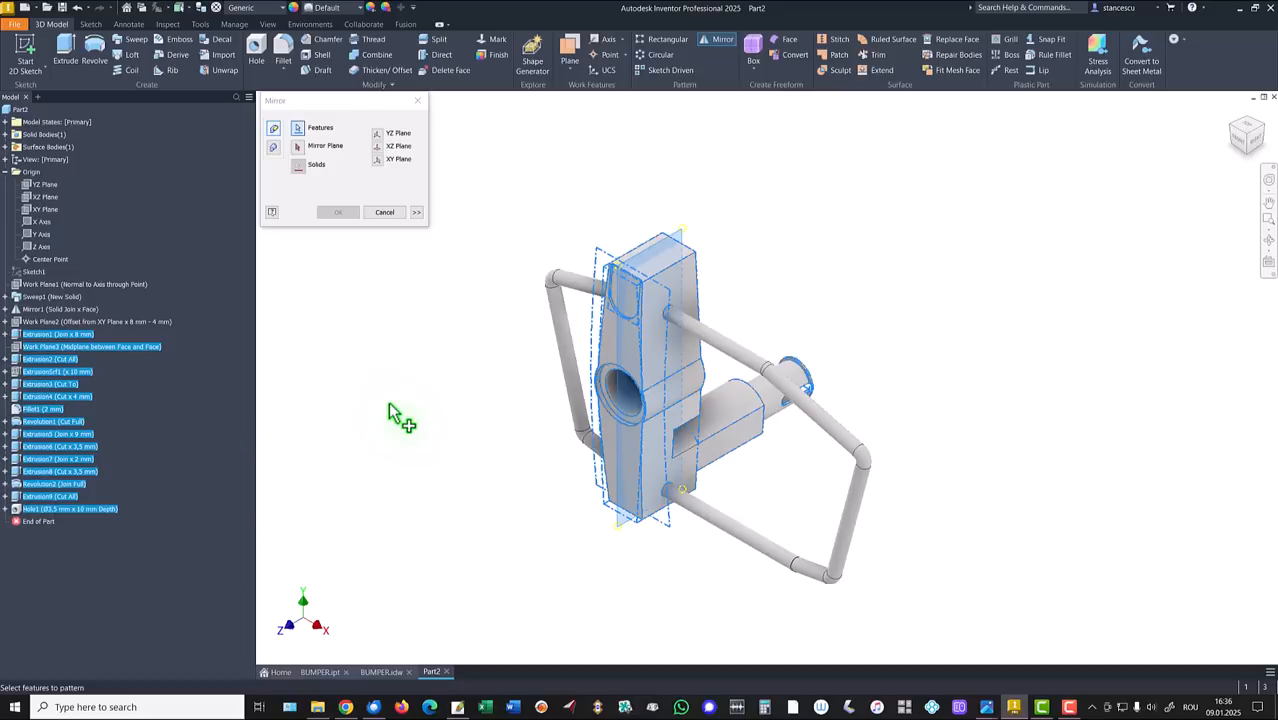
click(299, 148)
click(40, 185)
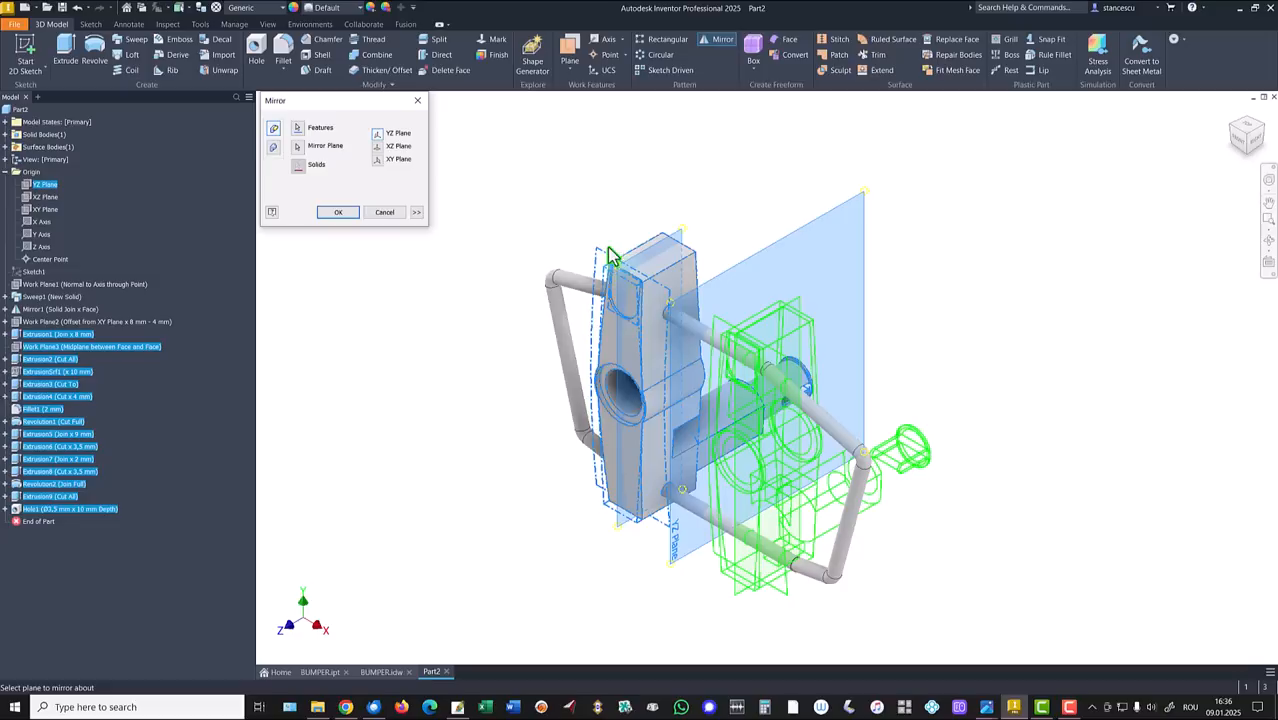
click(339, 213)
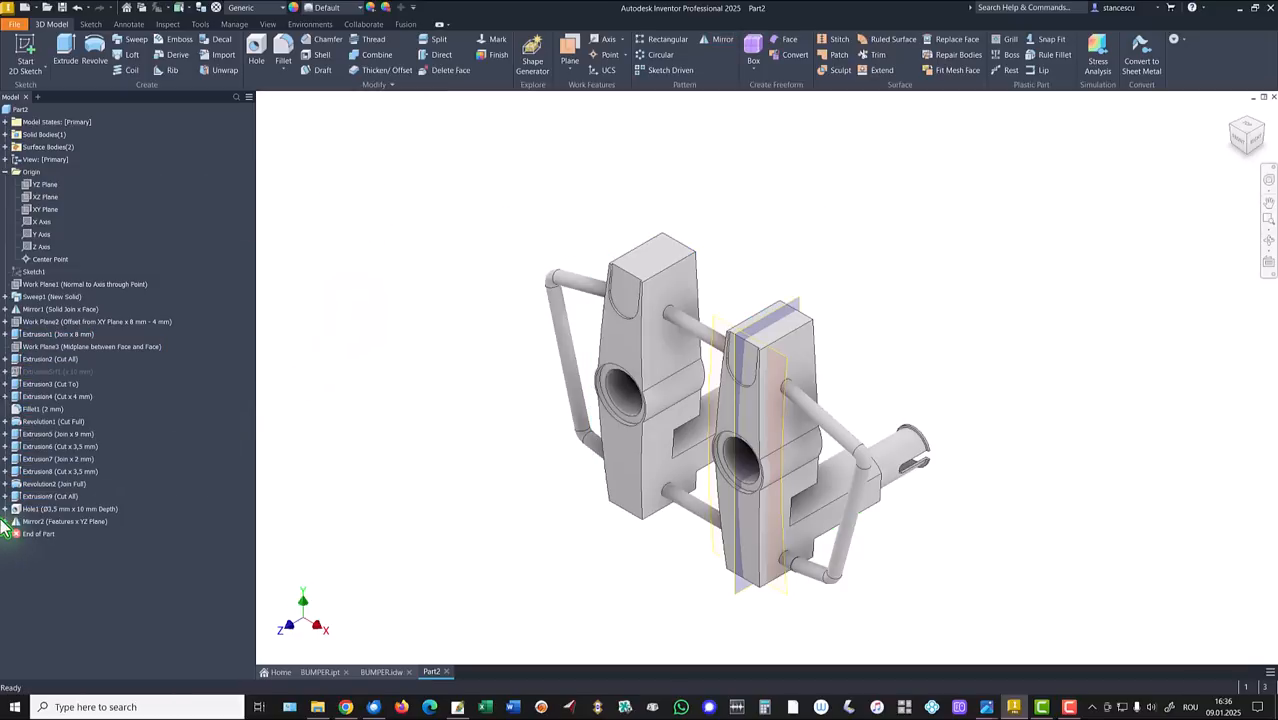
Turn off the visibility of the mirrored work plane in the second support.
click(800, 306)
right_click(802, 308)
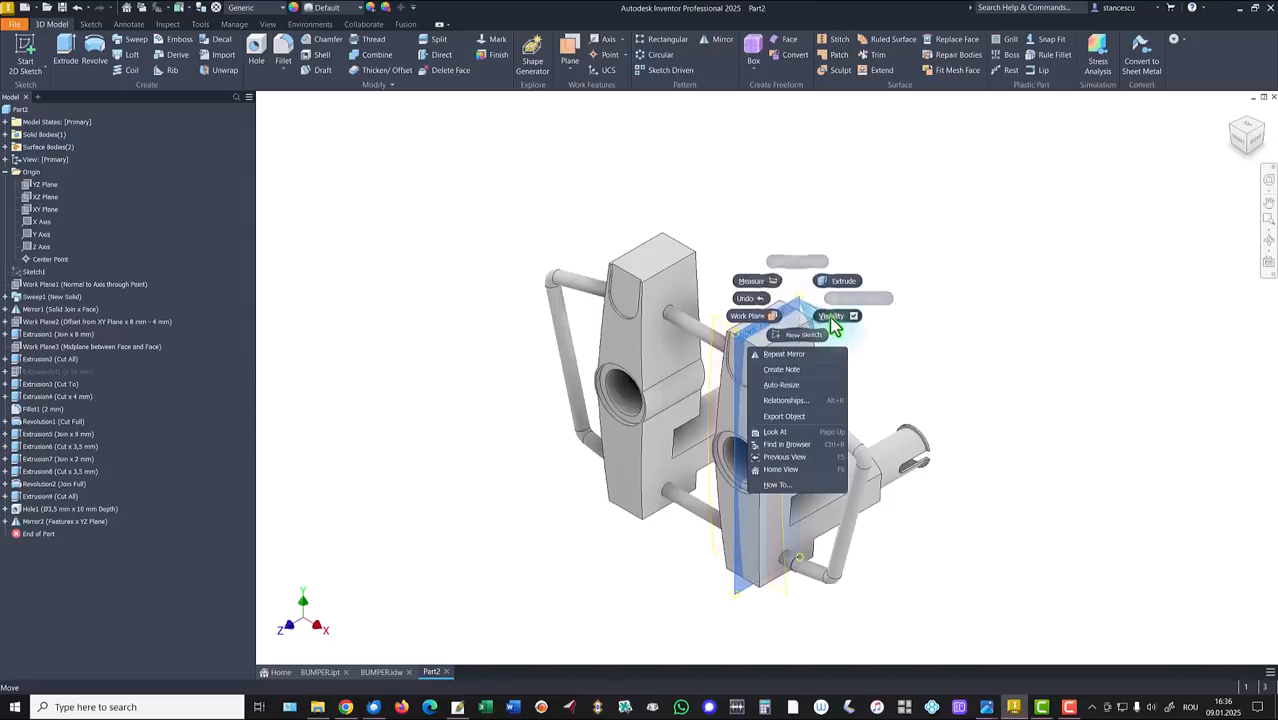
key(Escape)
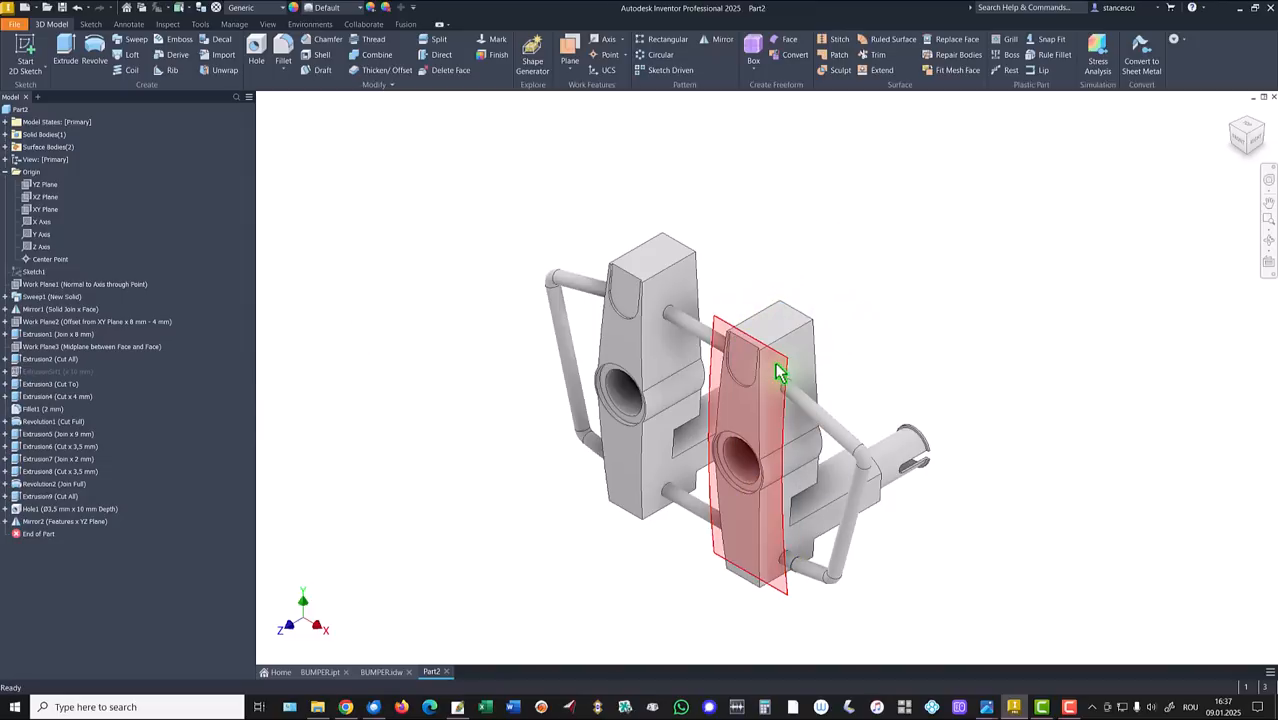
Look through the leftover surface's options and the Extrusion1, ExtrusionSrf1 and Extrusion3 entries in the model tree to locate that surface.
right_click(779, 372)
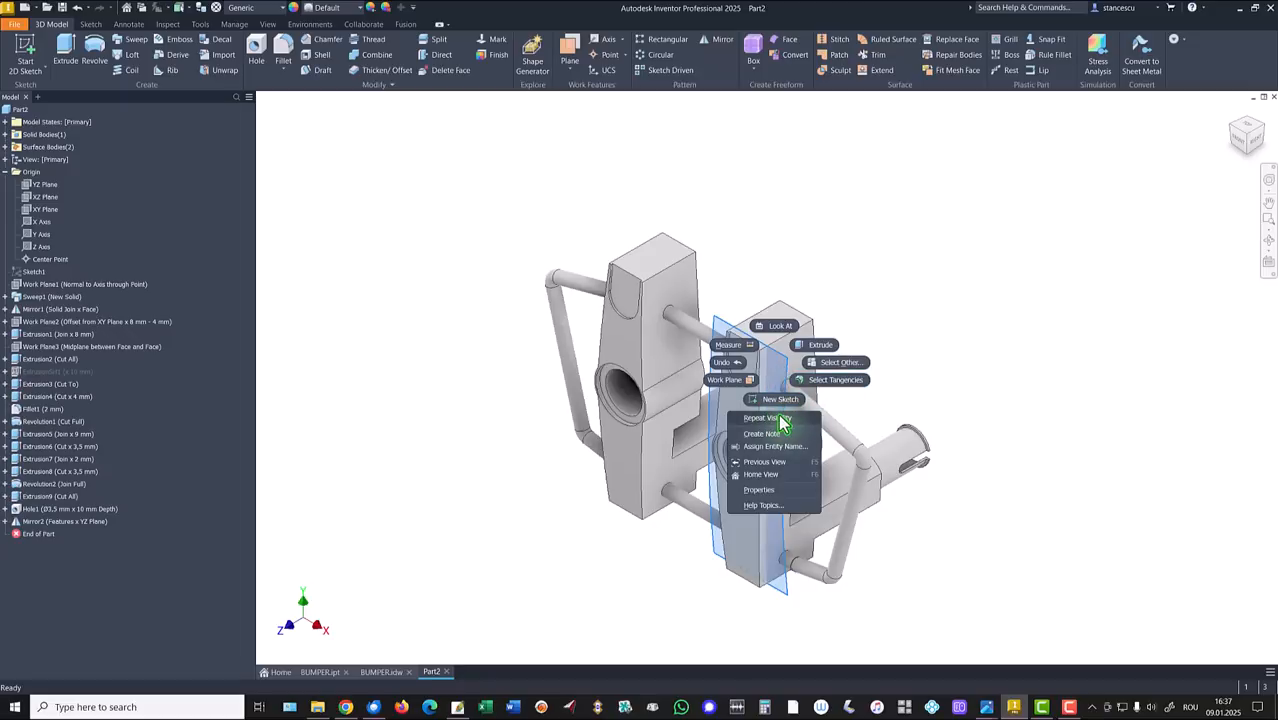
key(Escape)
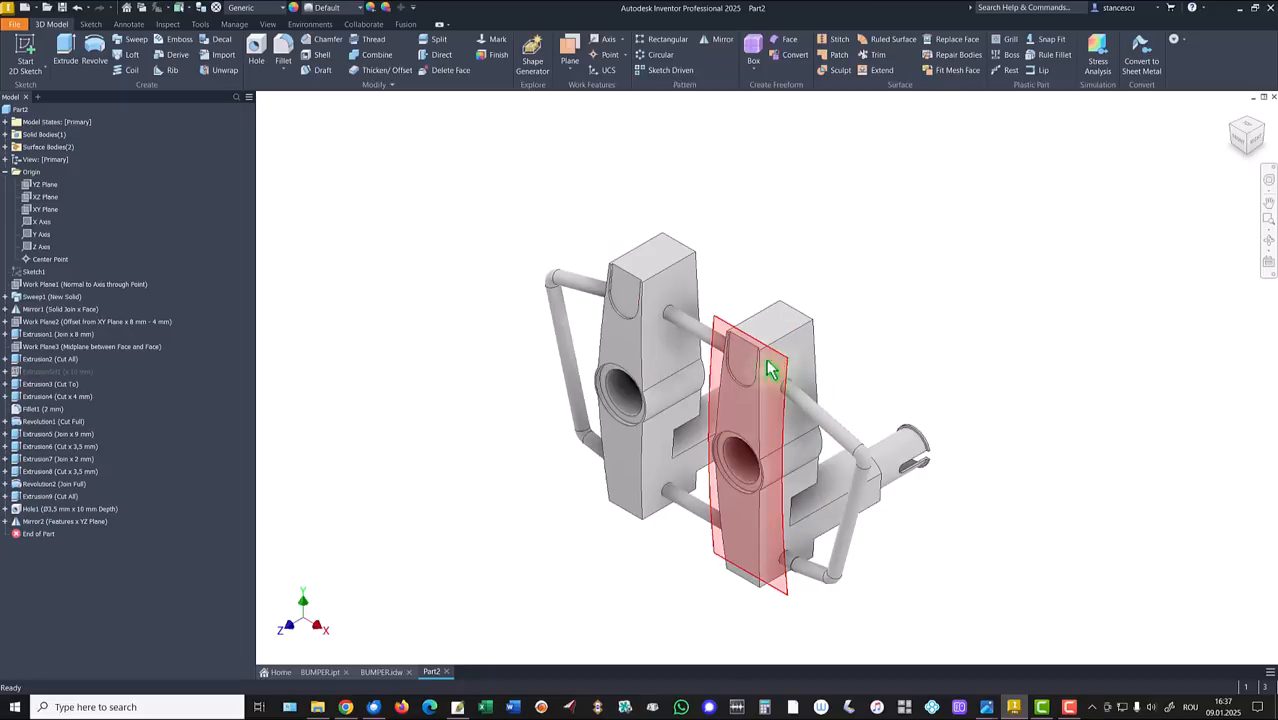
click(6, 384)
click(30, 397)
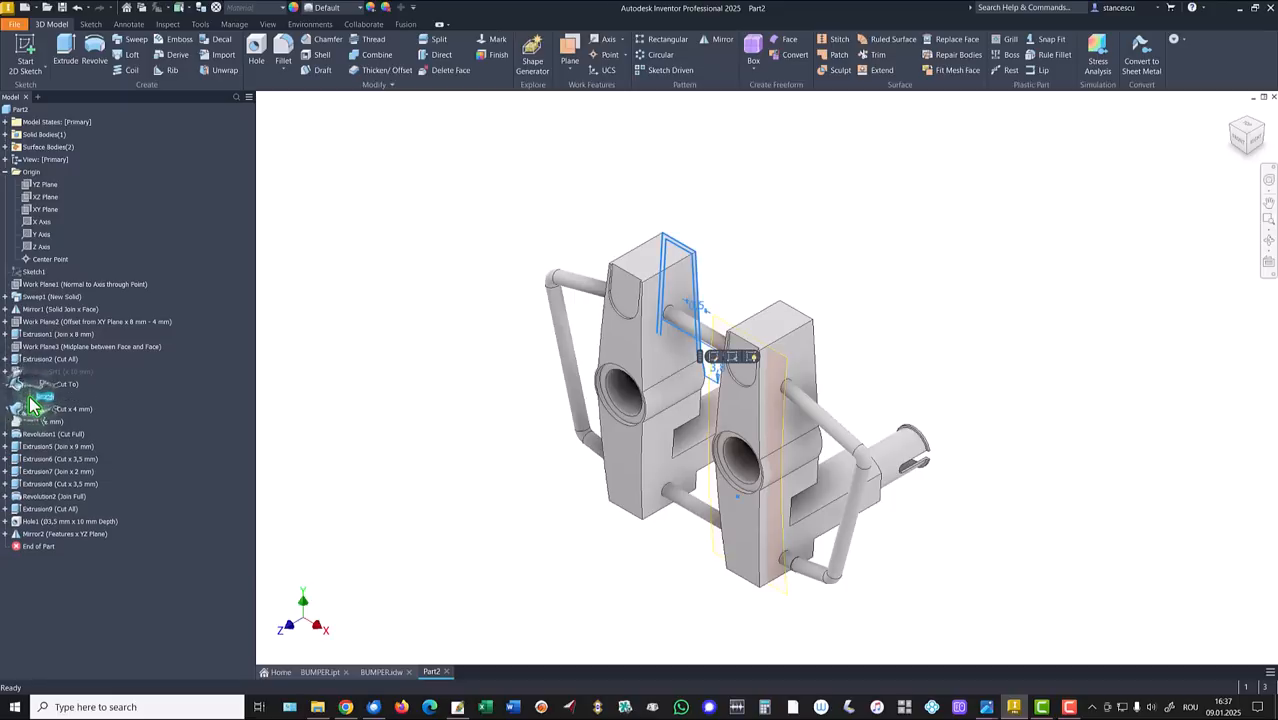
click(5, 385)
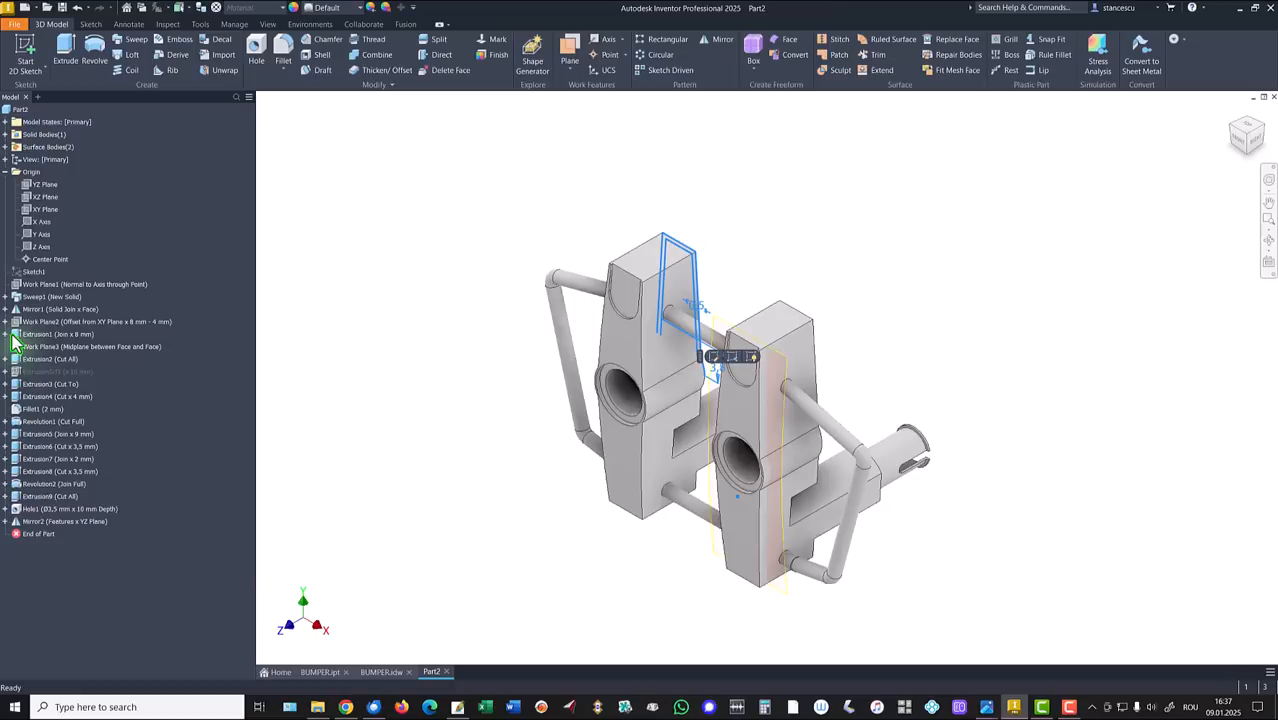
click(50, 371)
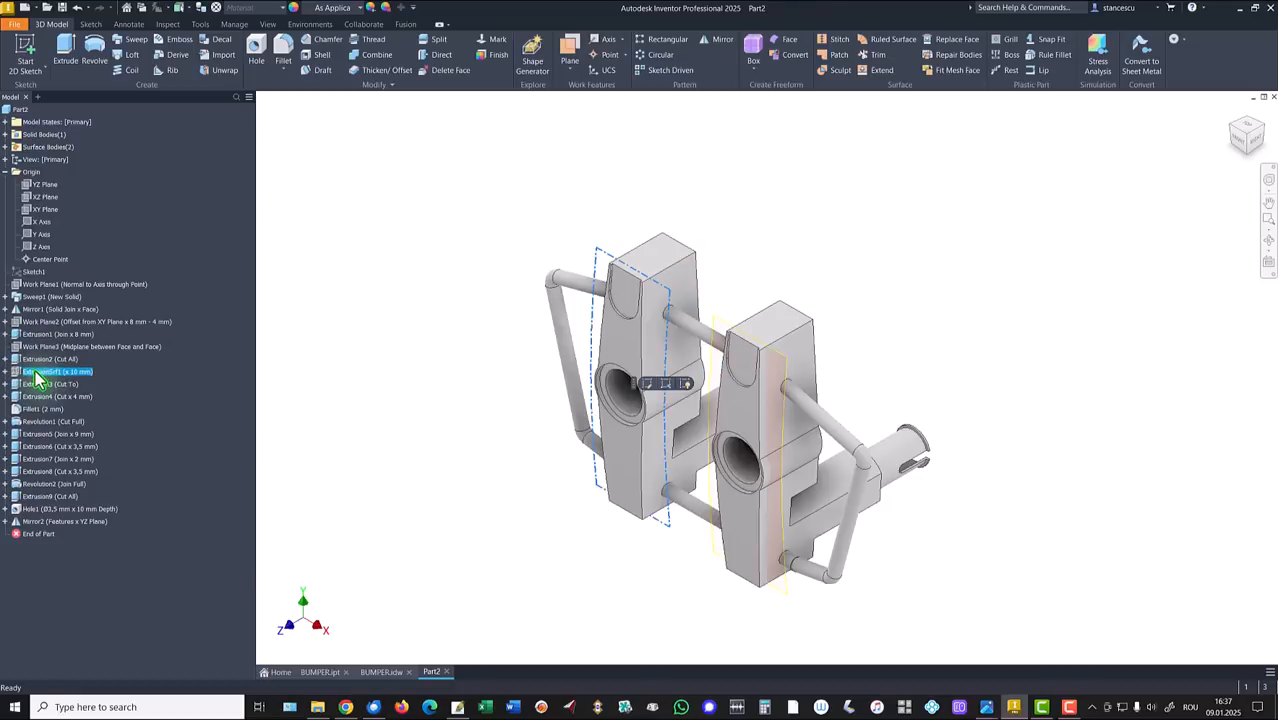
right_click(36, 378)
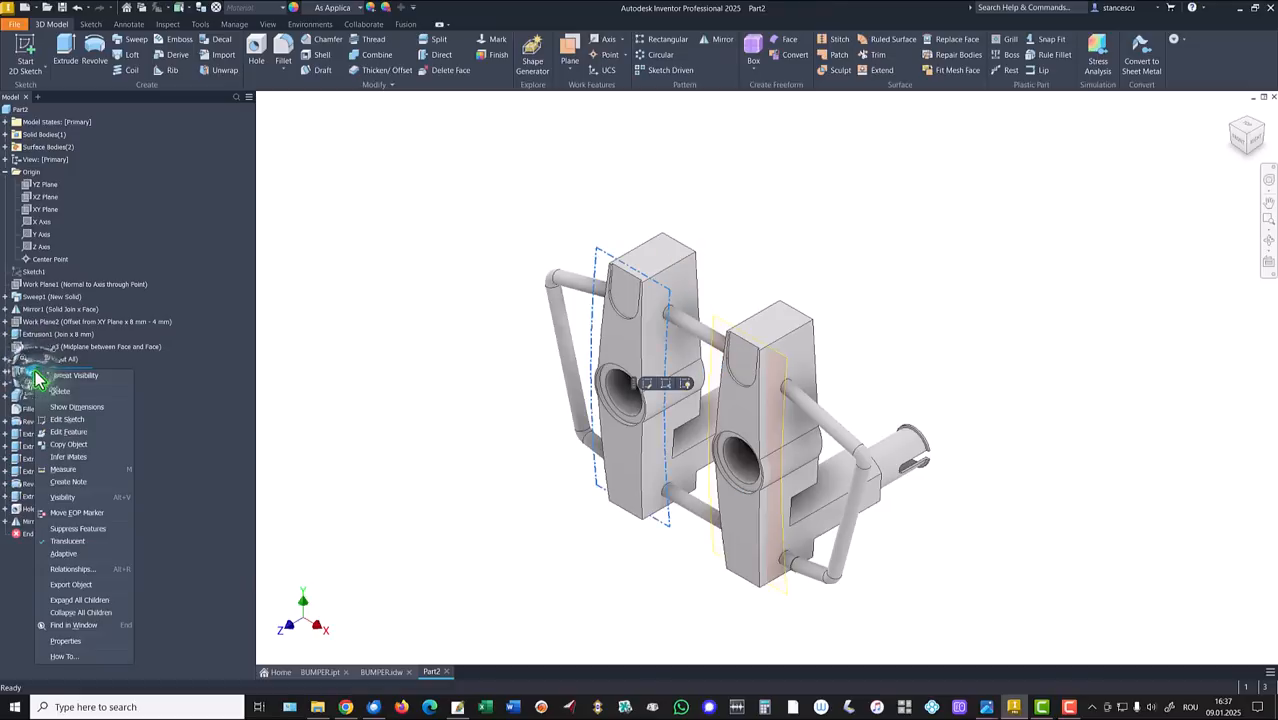
click(334, 367)
click(6, 372)
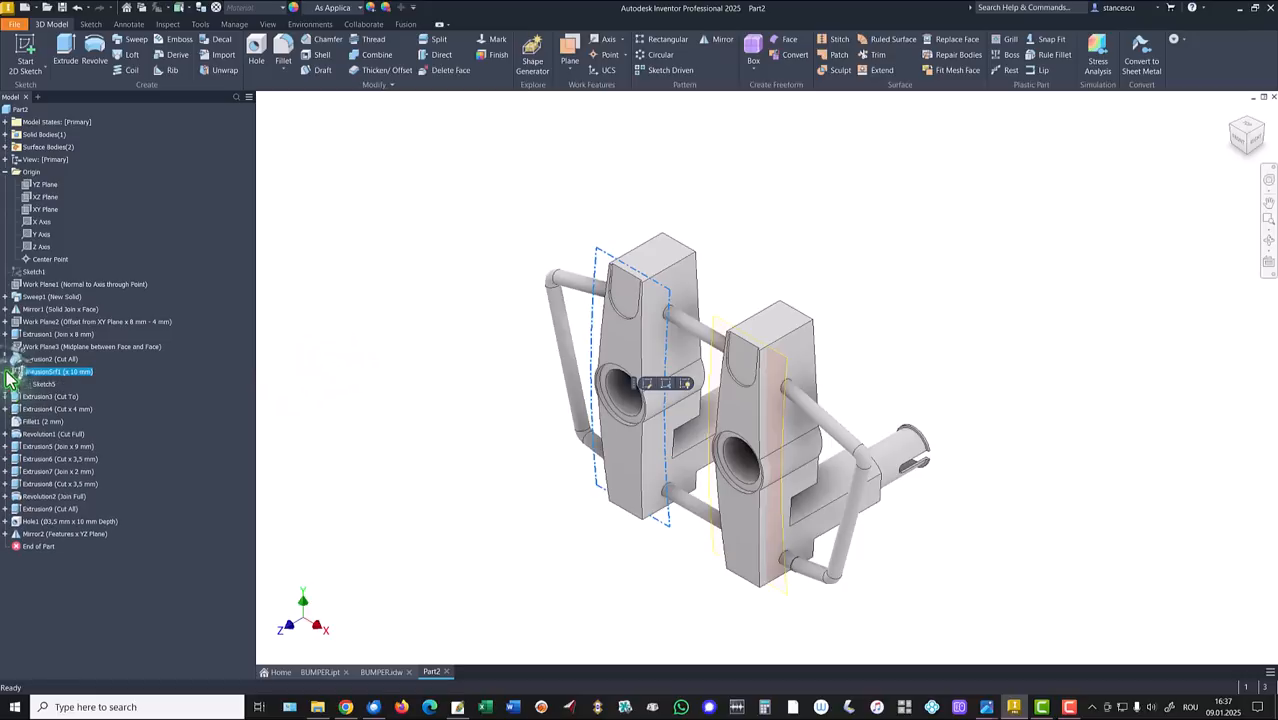
click(6, 372)
click(6, 372)
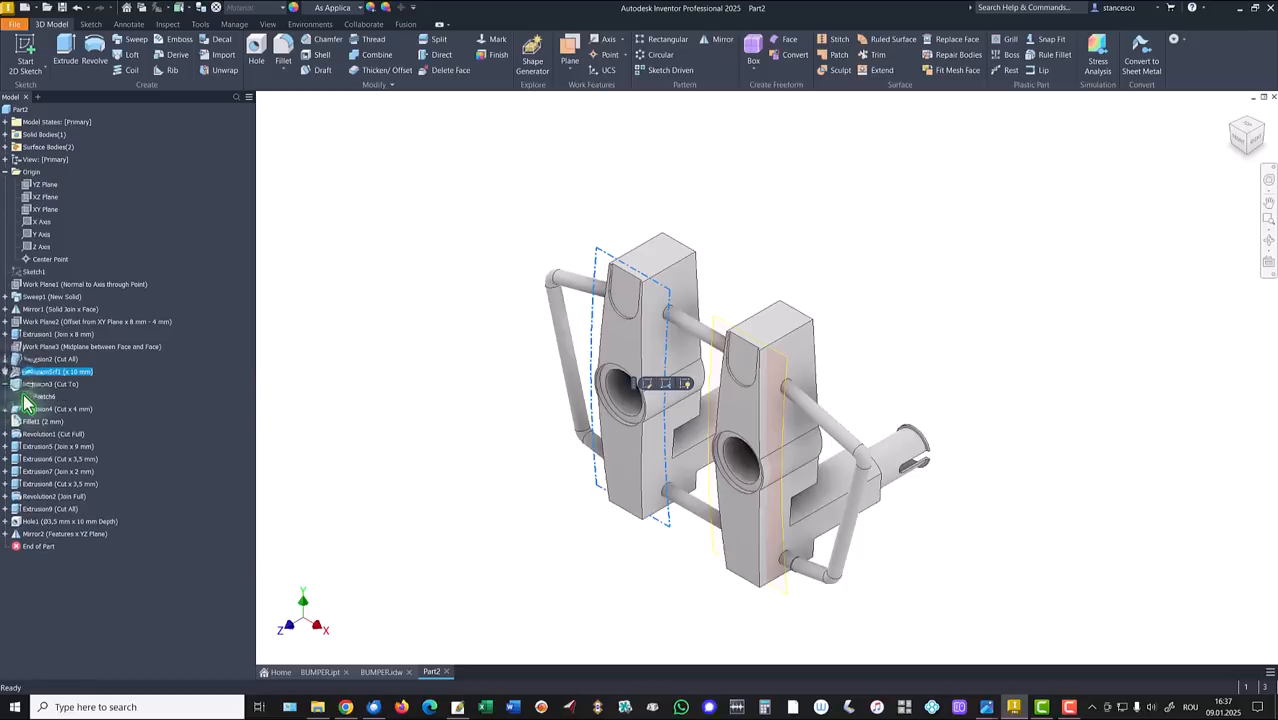
click(31, 399)
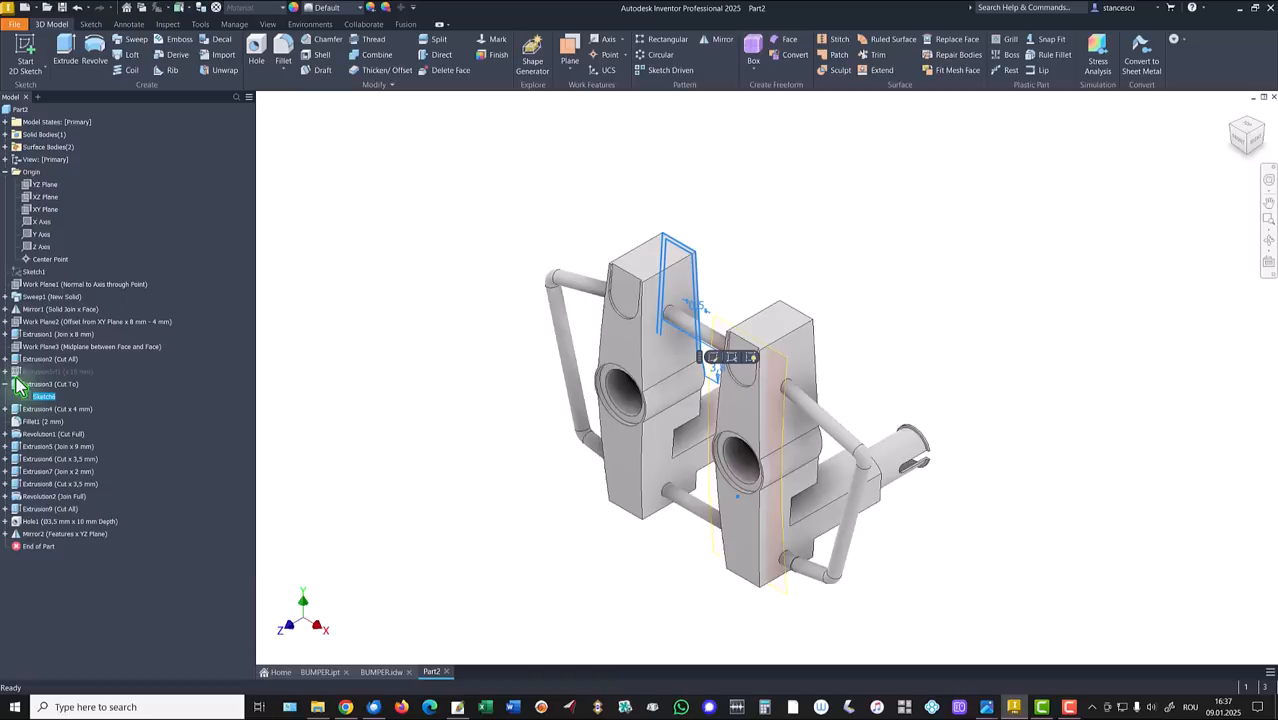
drag(8, 345, 28, 356)
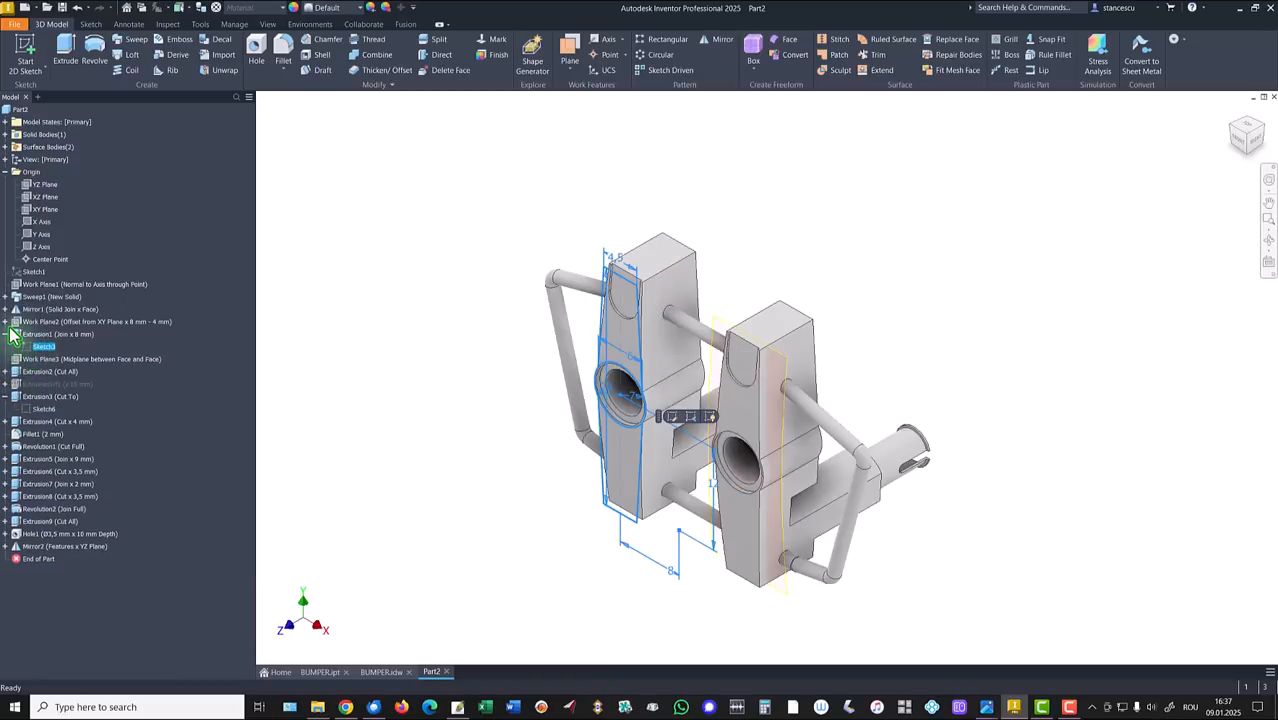
click(369, 299)
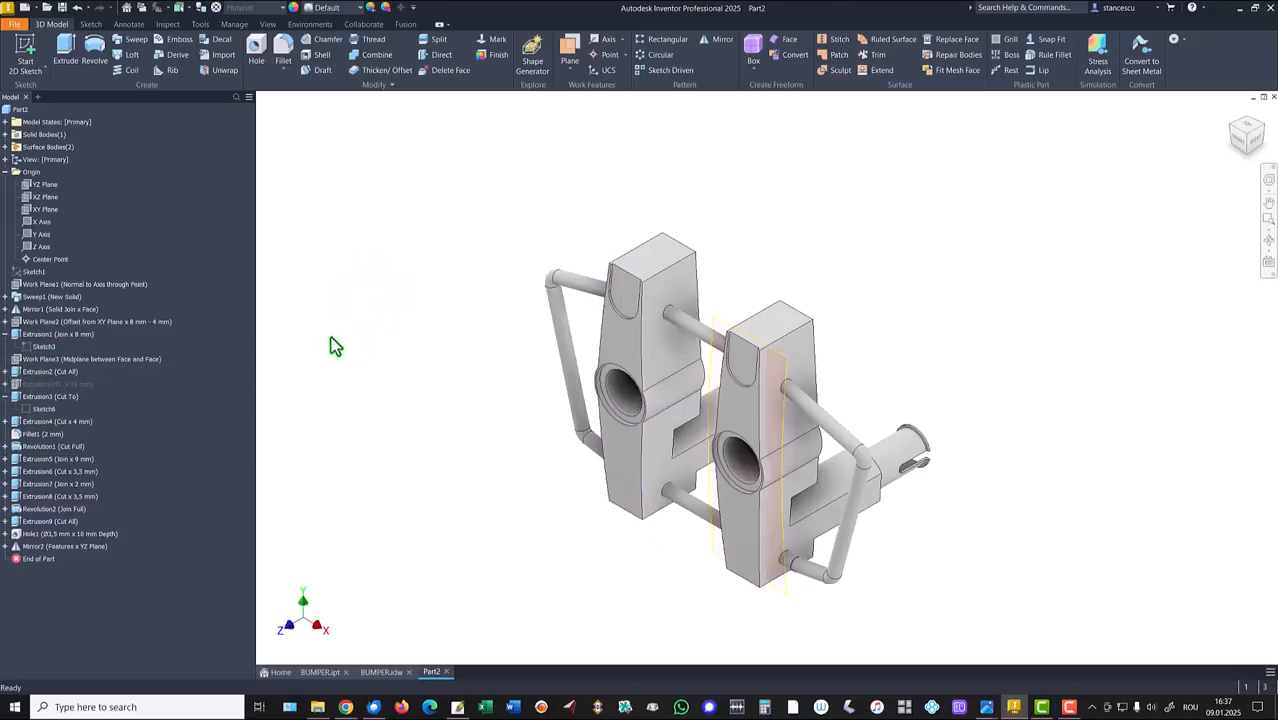
click(5, 396)
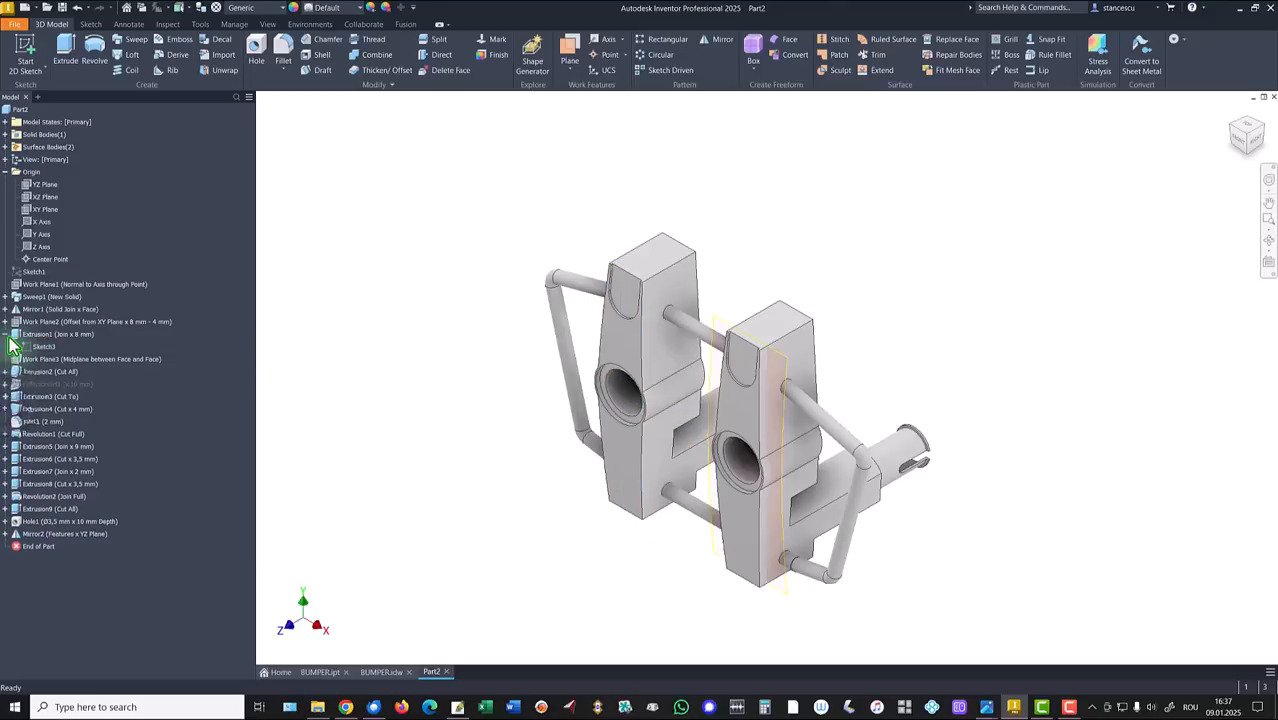
click(5, 334)
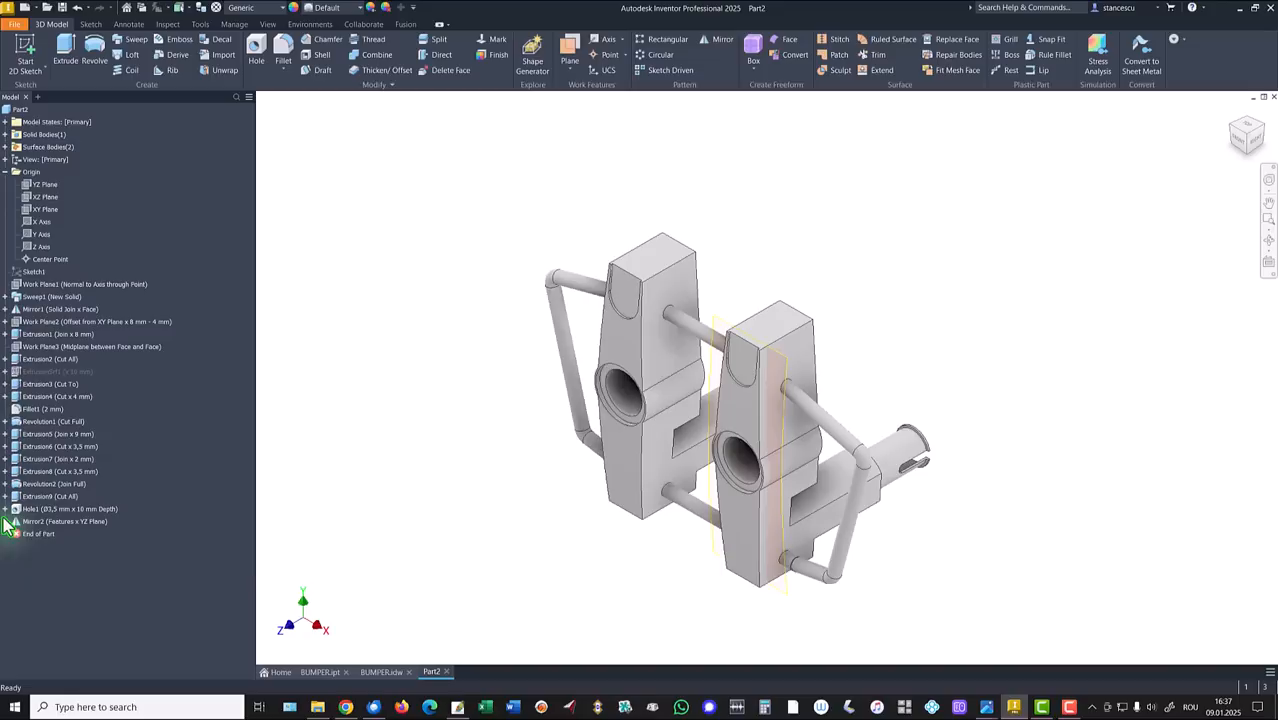
Turn off the visibility of the mirrored extrusion surface in Mirror2's second occurrence, and collapse the Mirror2 and Origin entries.
click(5, 522)
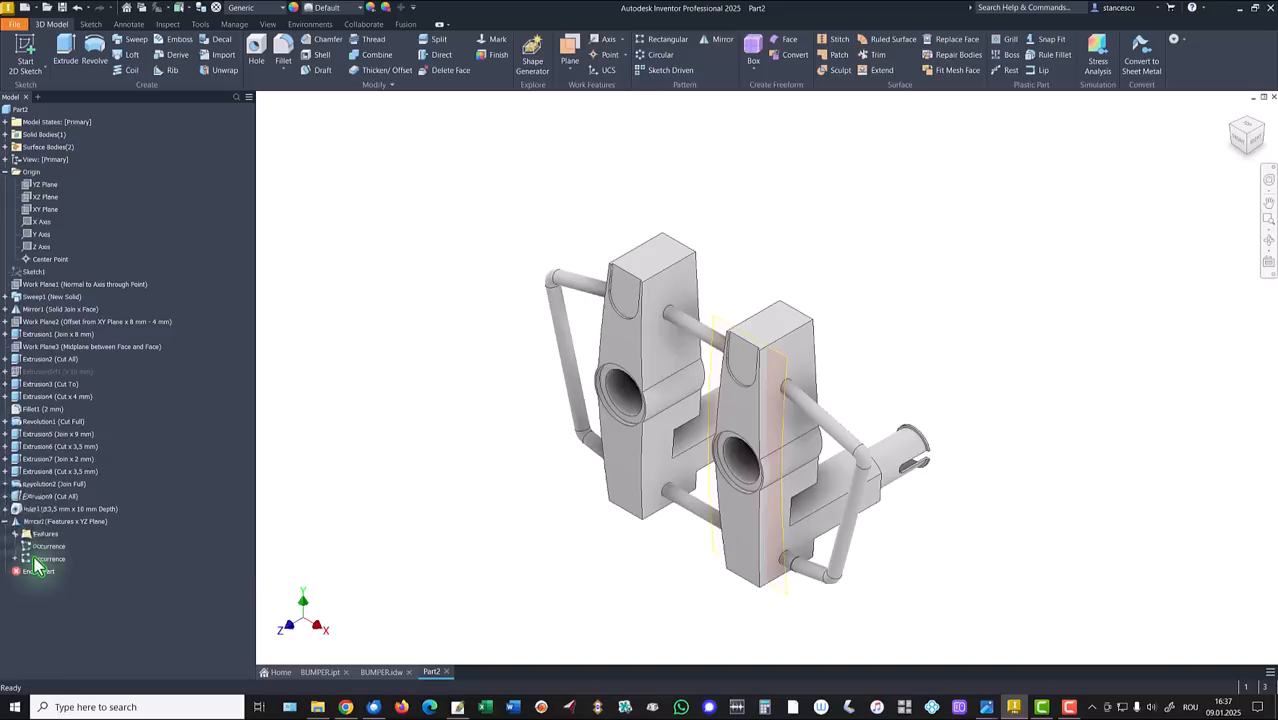
click(15, 559)
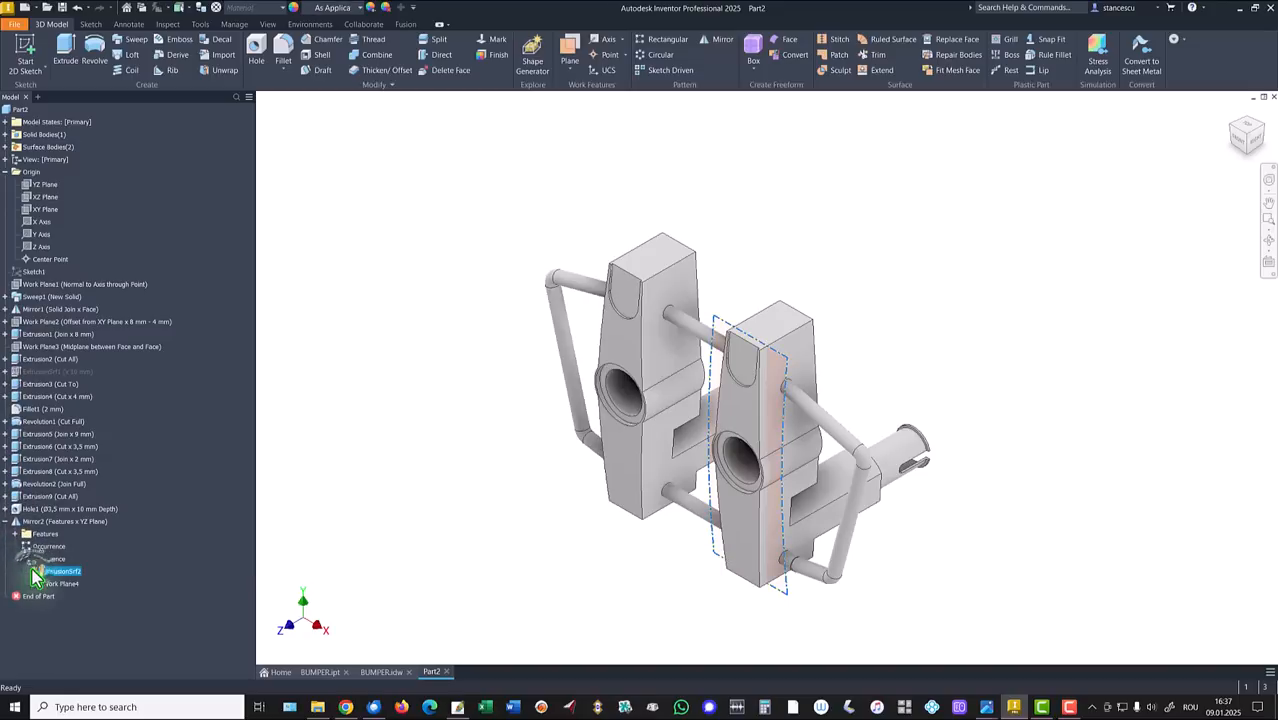
right_click(36, 572)
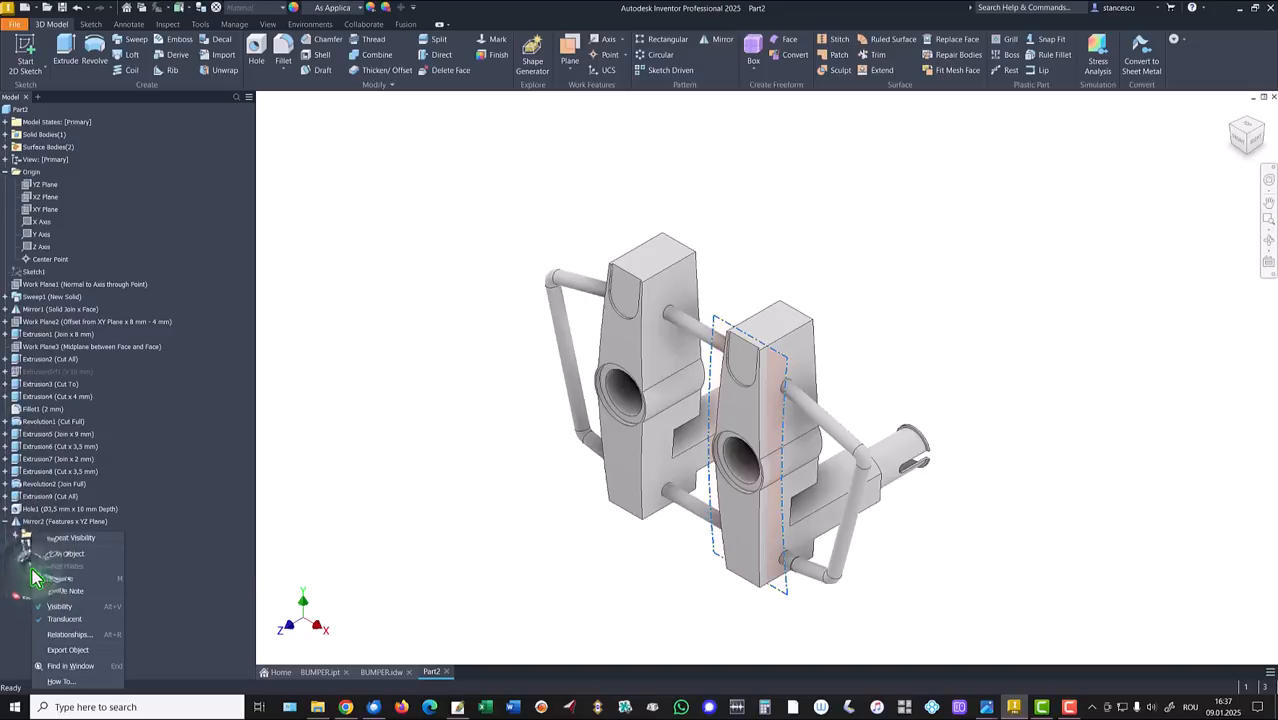
click(60, 612)
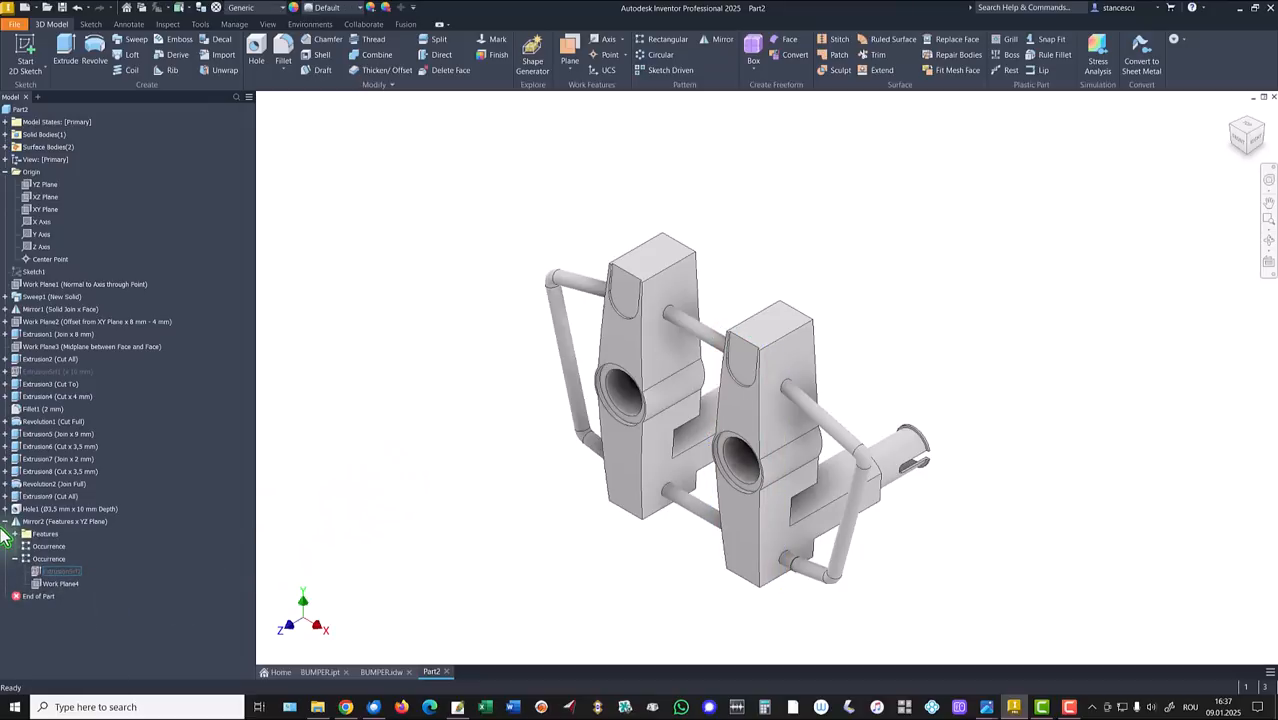
click(5, 521)
click(378, 292)
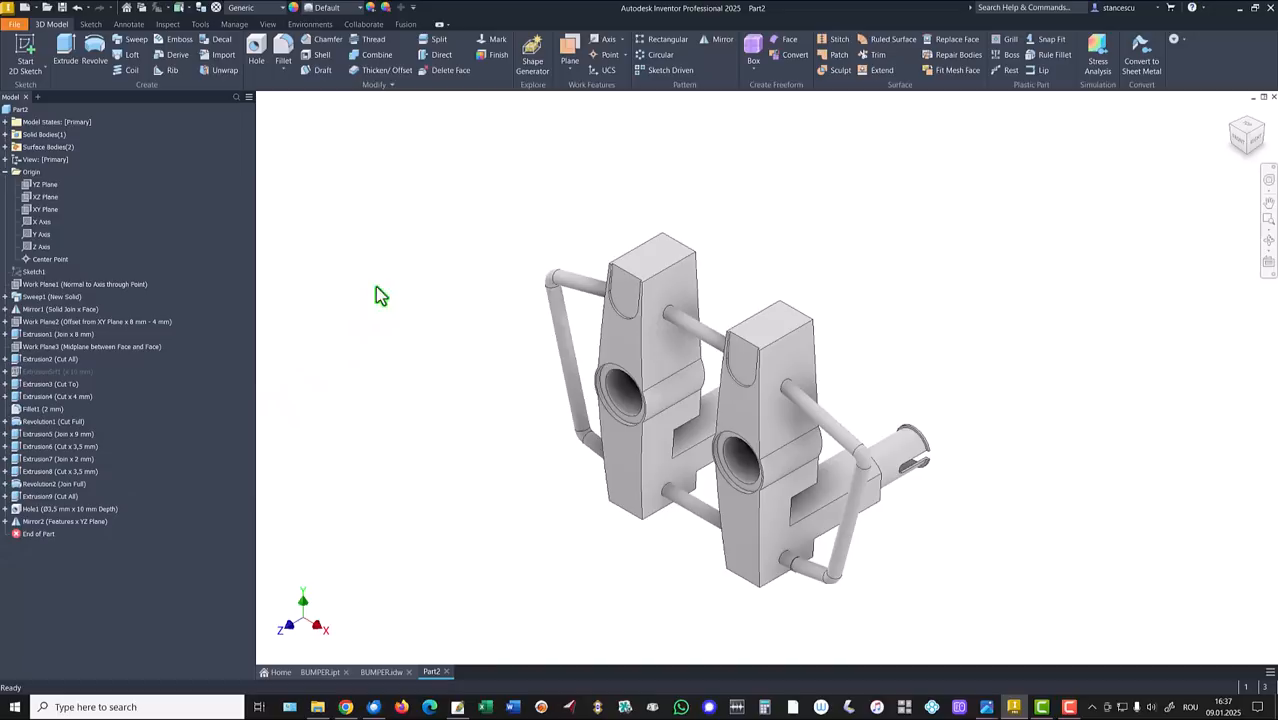
click(6, 172)
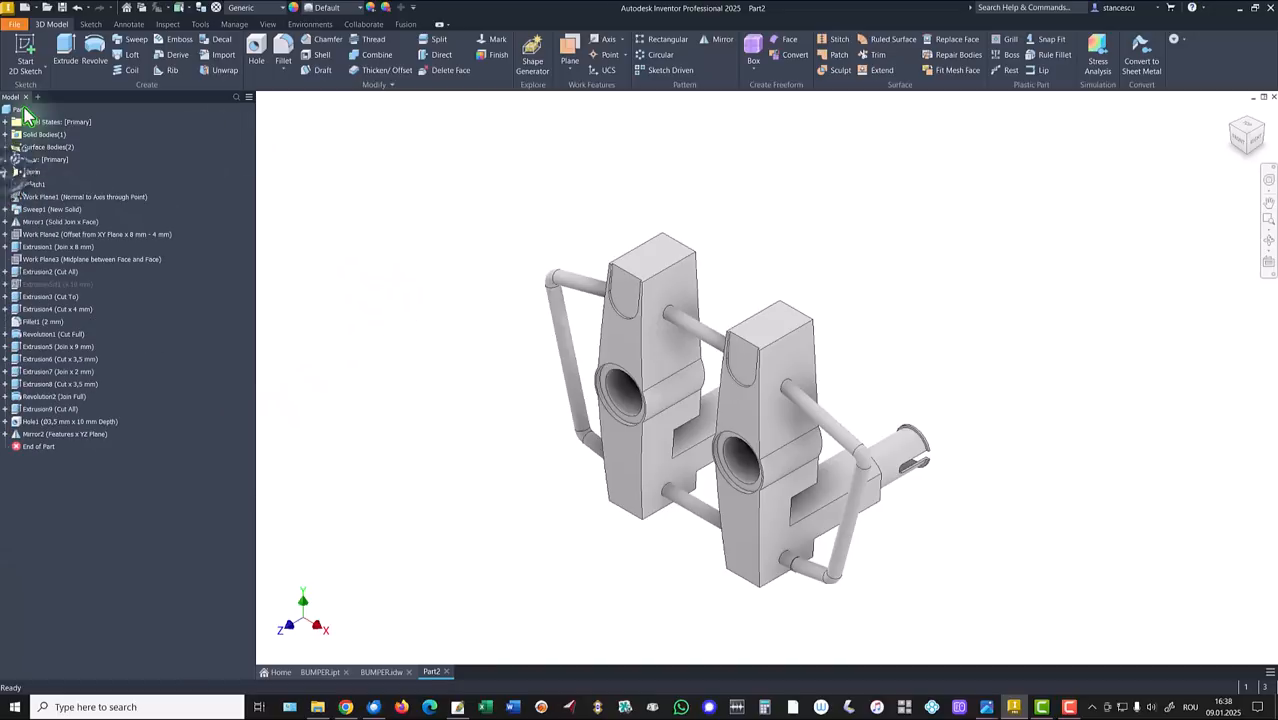
Update Part2's physical properties in iProperties and copy the volume value with its unit.
right_click(22, 117)
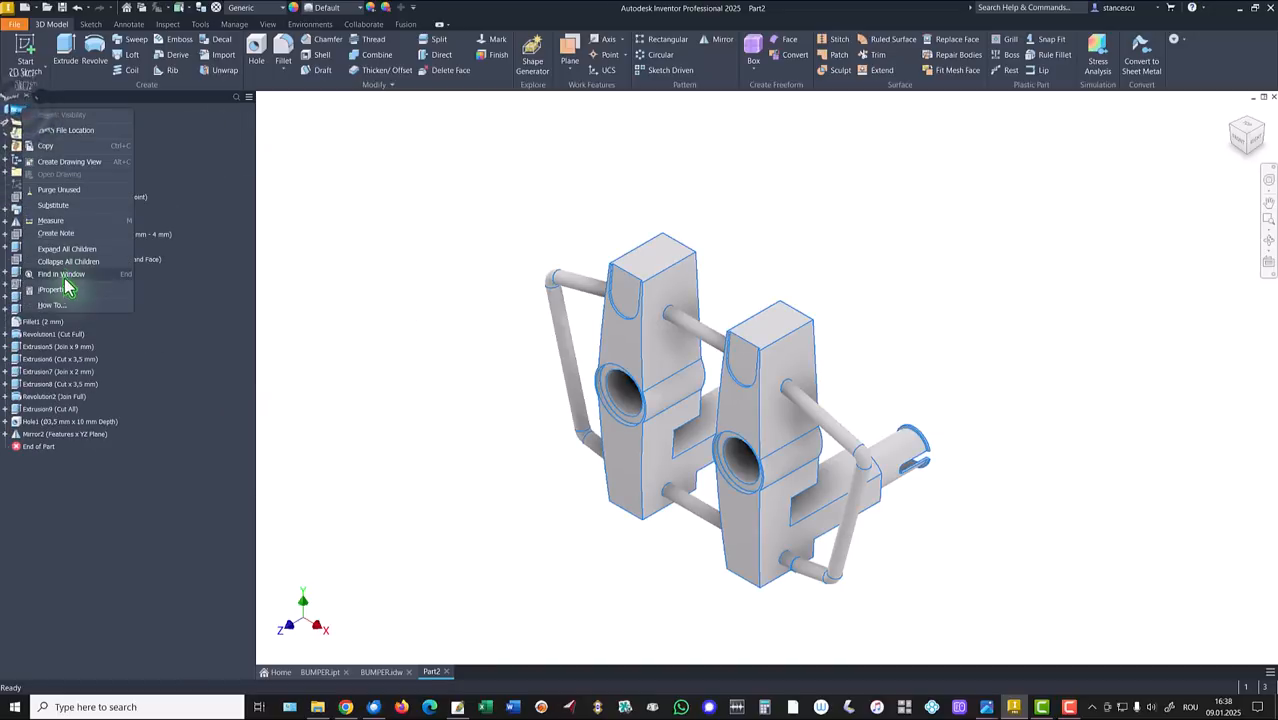
click(55, 289)
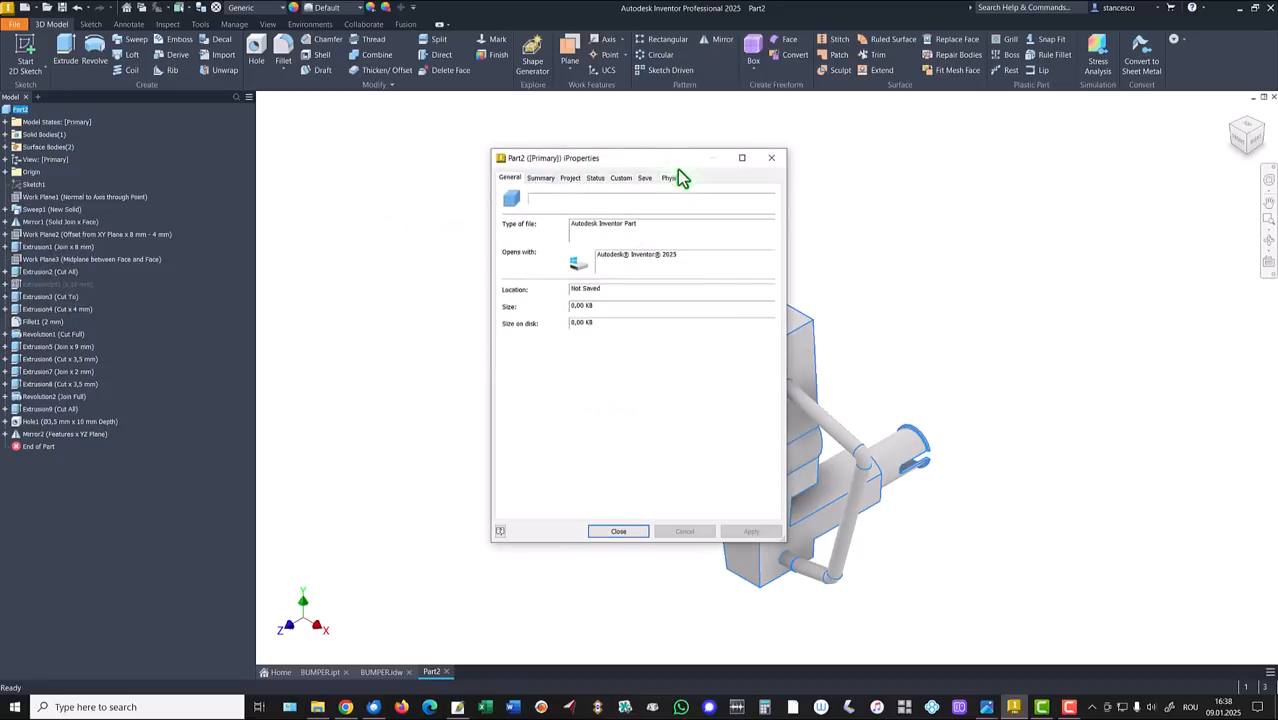
click(670, 178)
click(731, 210)
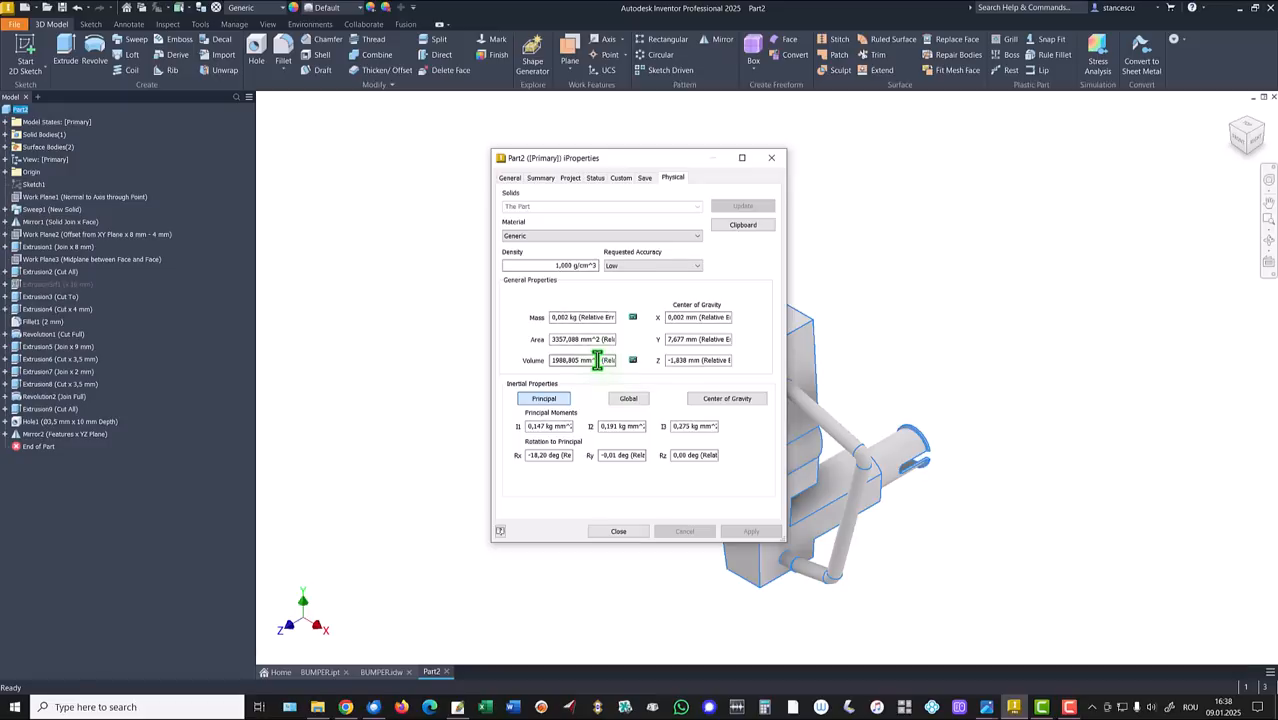
drag(598, 360, 428, 385)
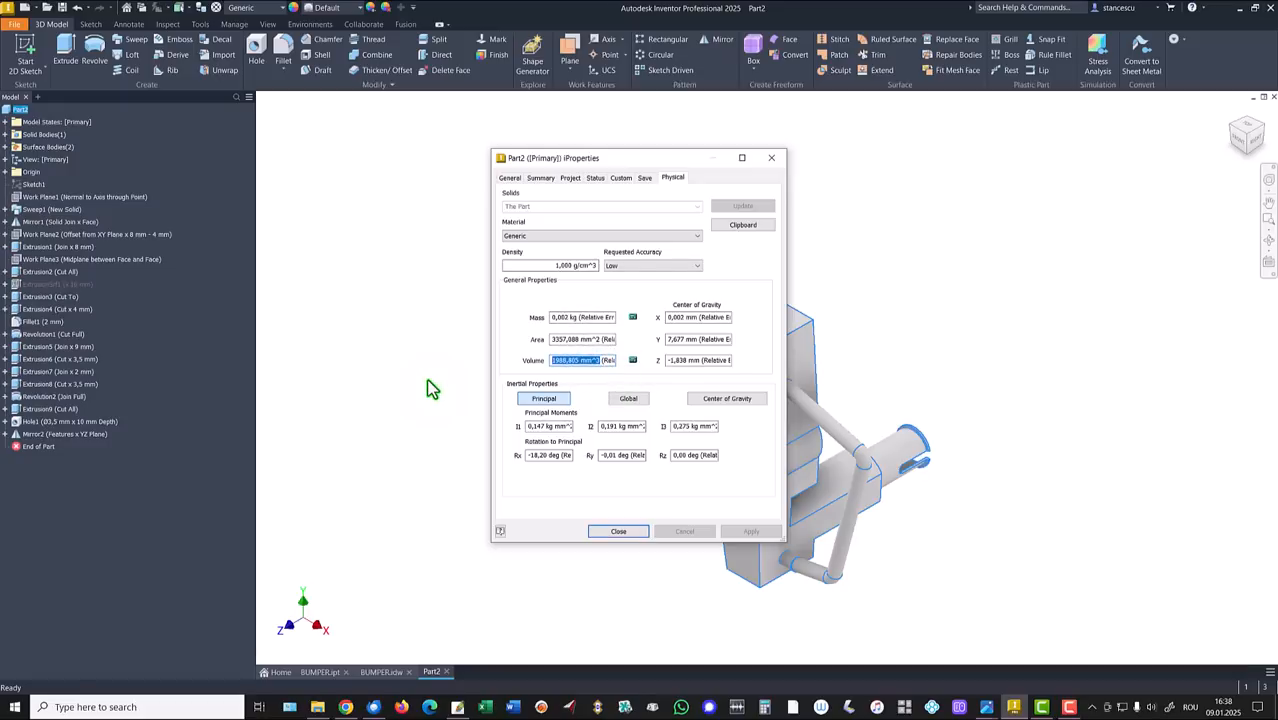
key(ctrl+c)
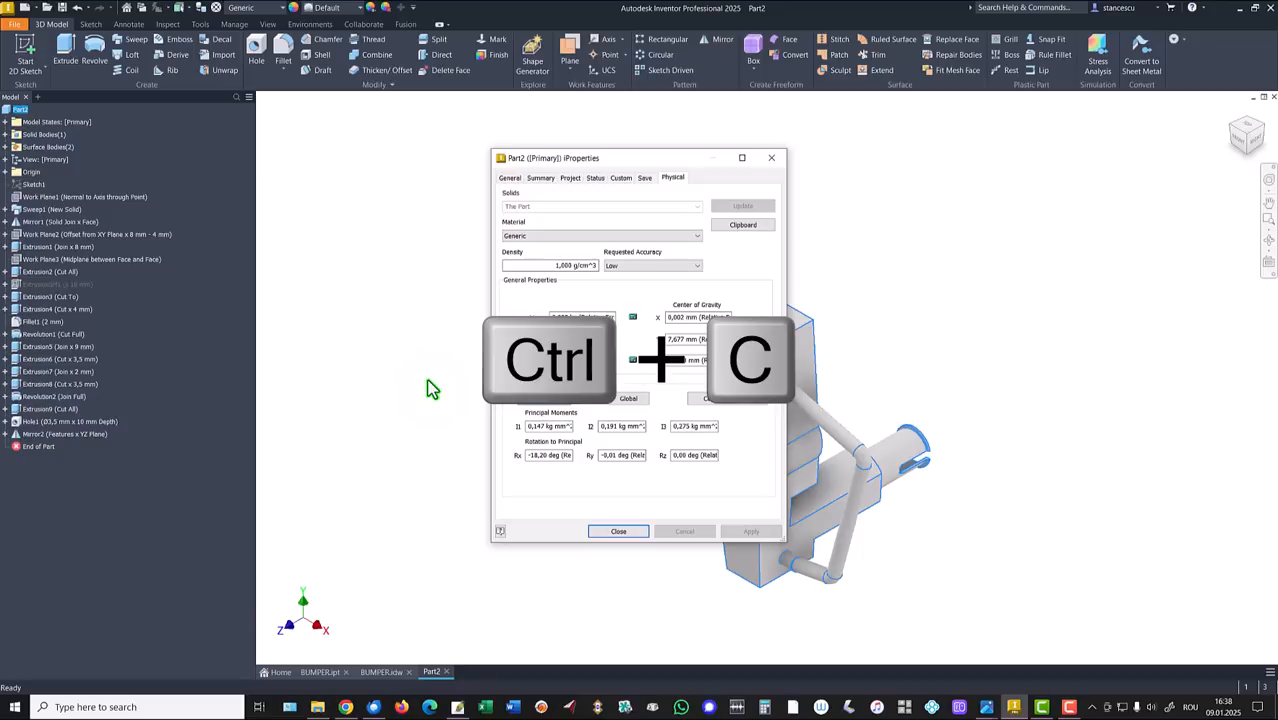
click(632, 533)
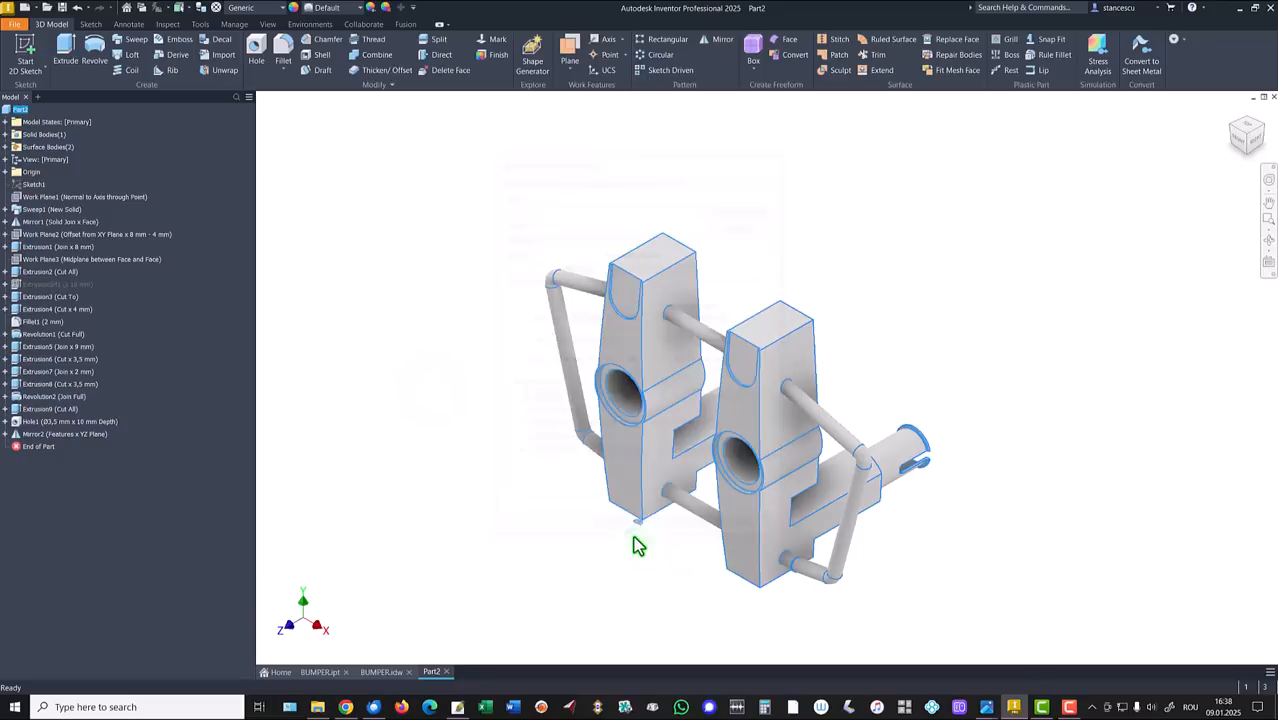
Replace the volume value in the BUMPER.idw note with the copied value so it reads "Volume = 1988,805 mm^3".
click(381, 672)
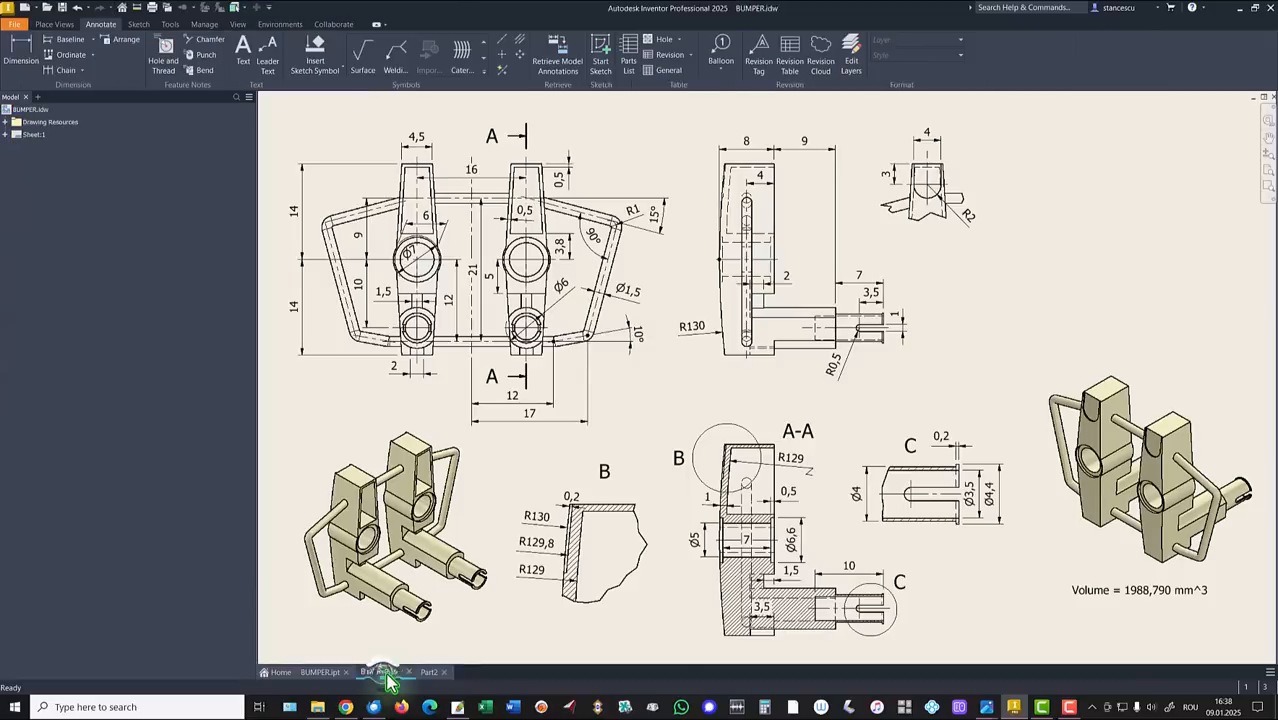
double_click(1137, 590)
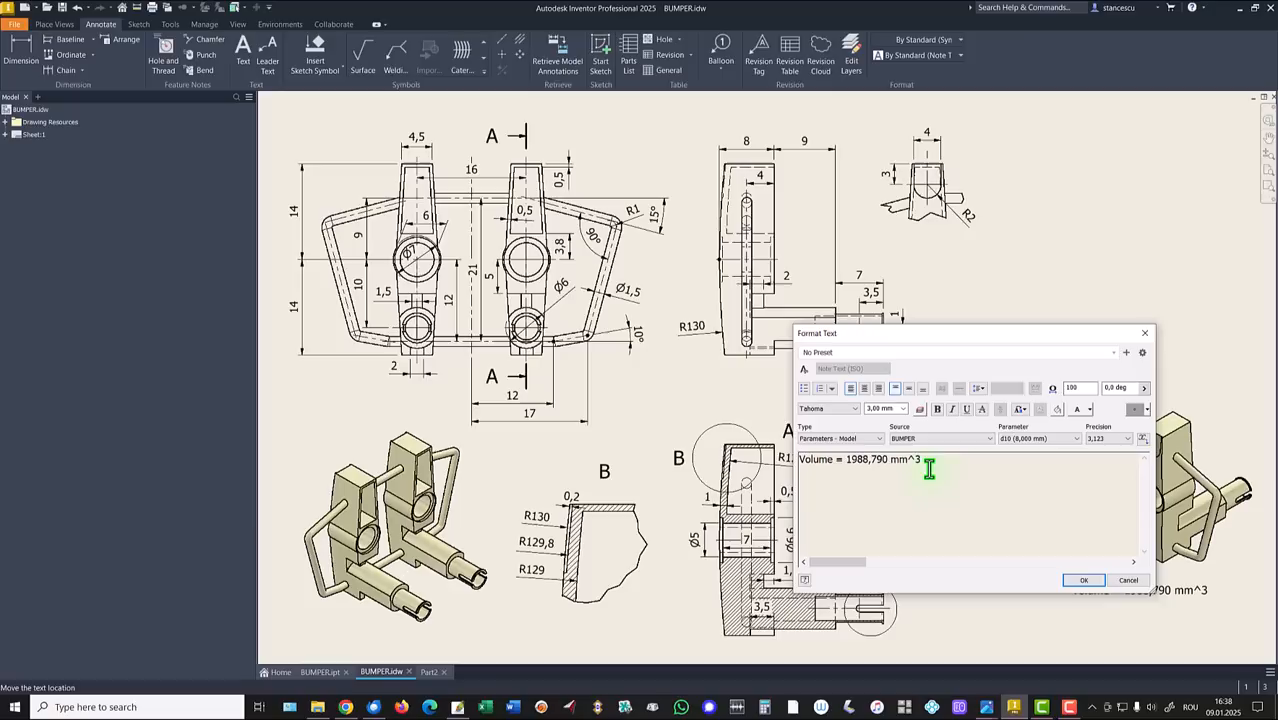
key(Return)
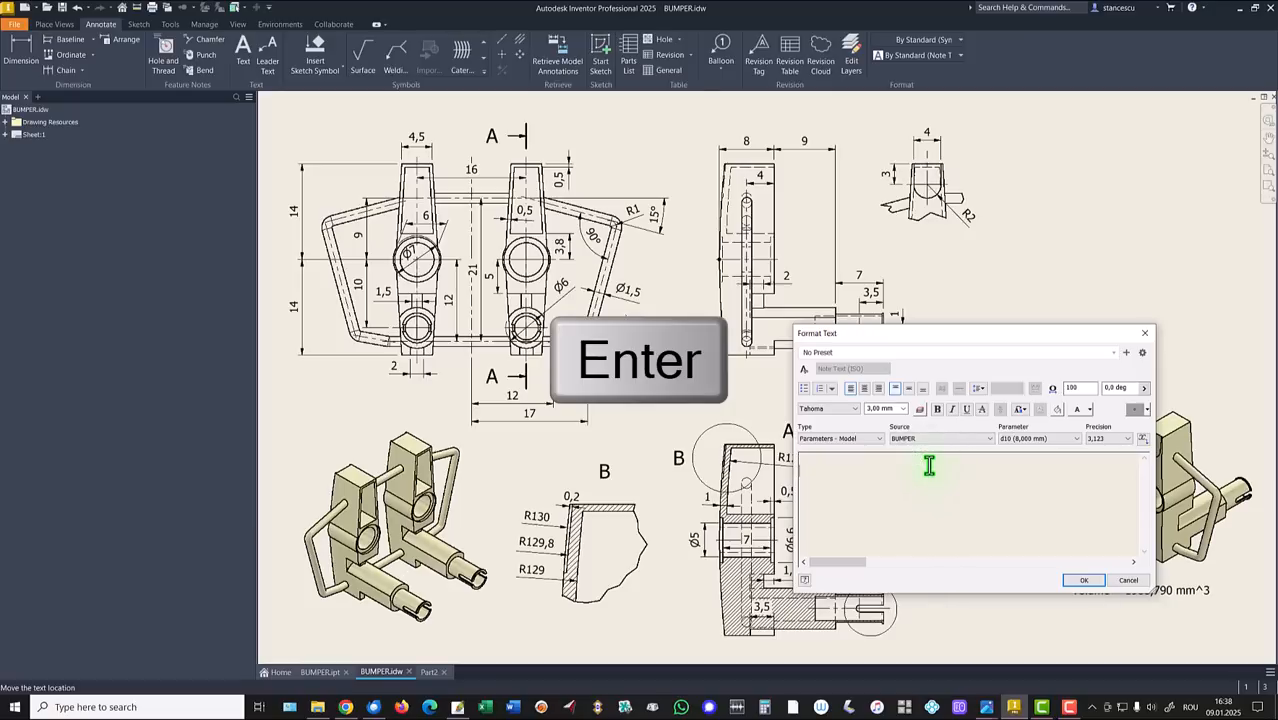
key(ctrl+v)
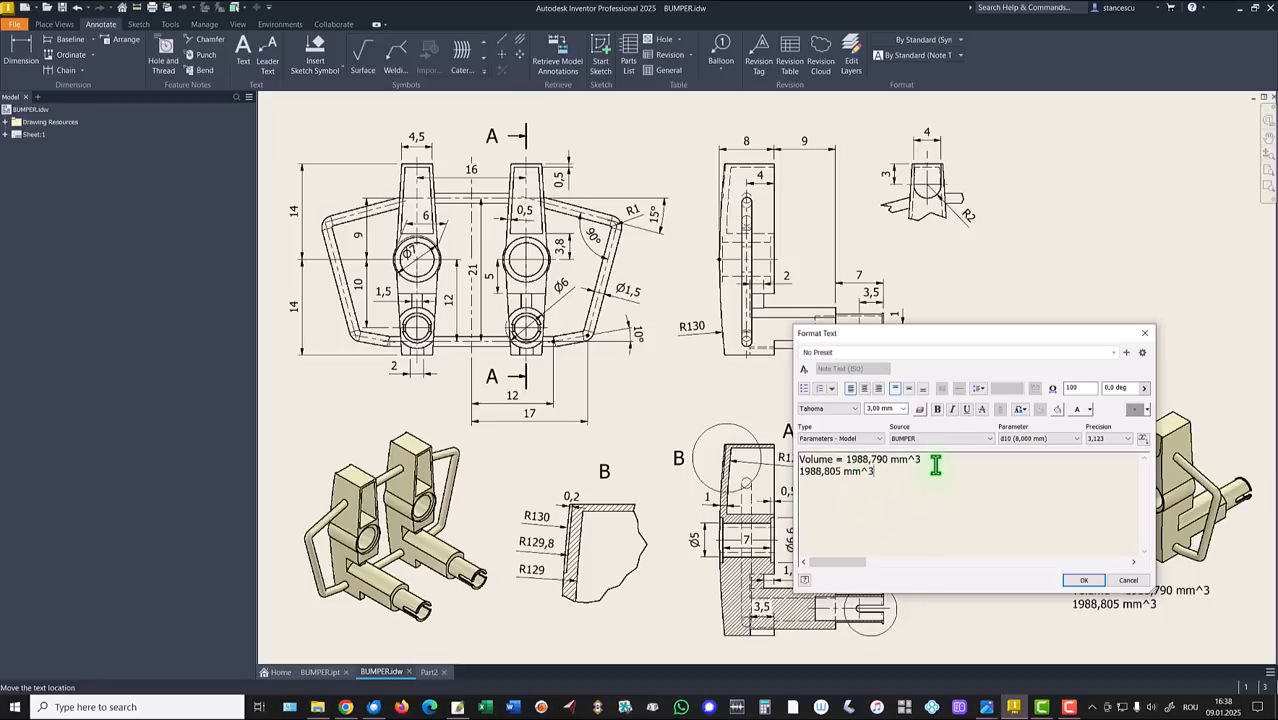
drag(846, 459, 942, 458)
key(Delete)
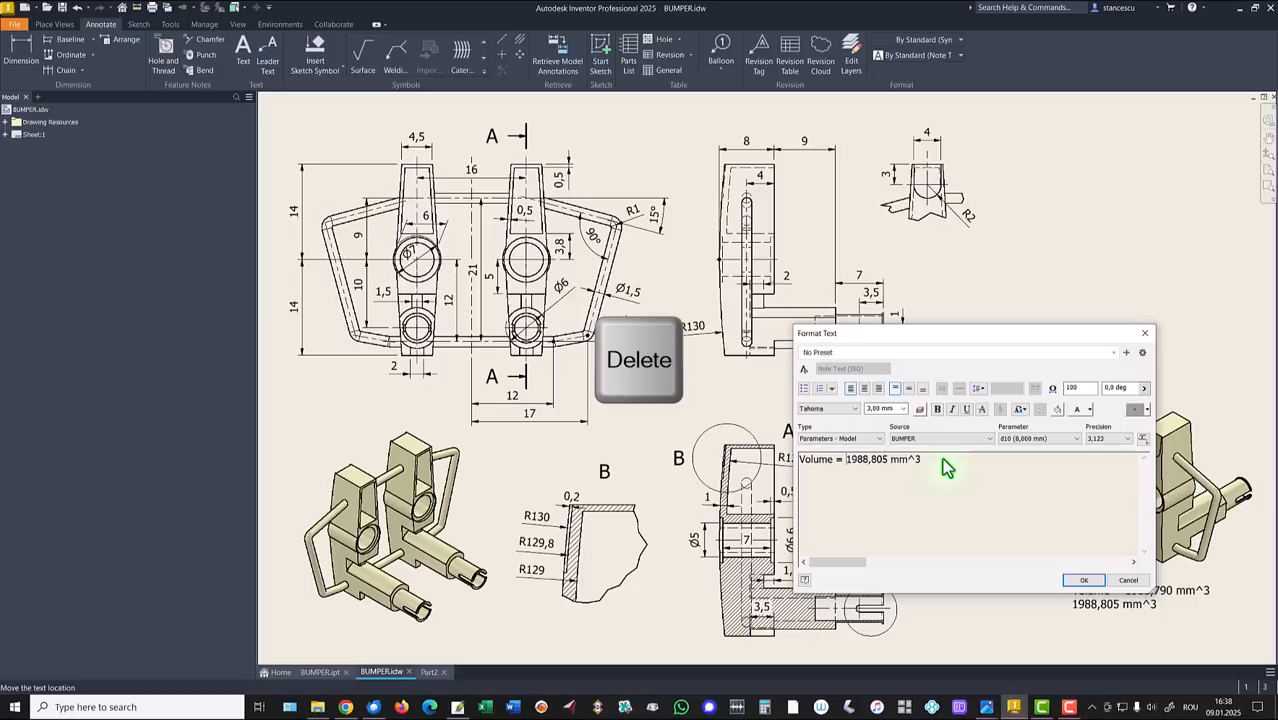
click(1077, 581)
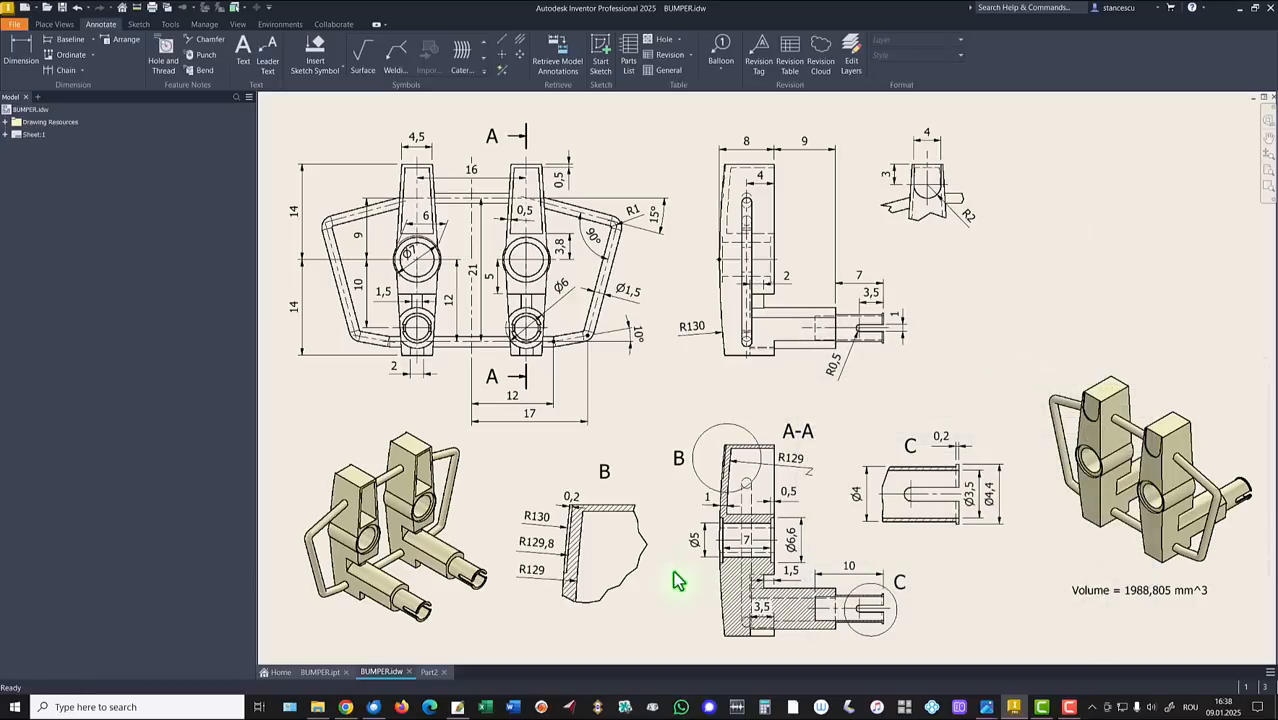
Return to Part2 and assign ABS Plastic as the part's material.
click(430, 672)
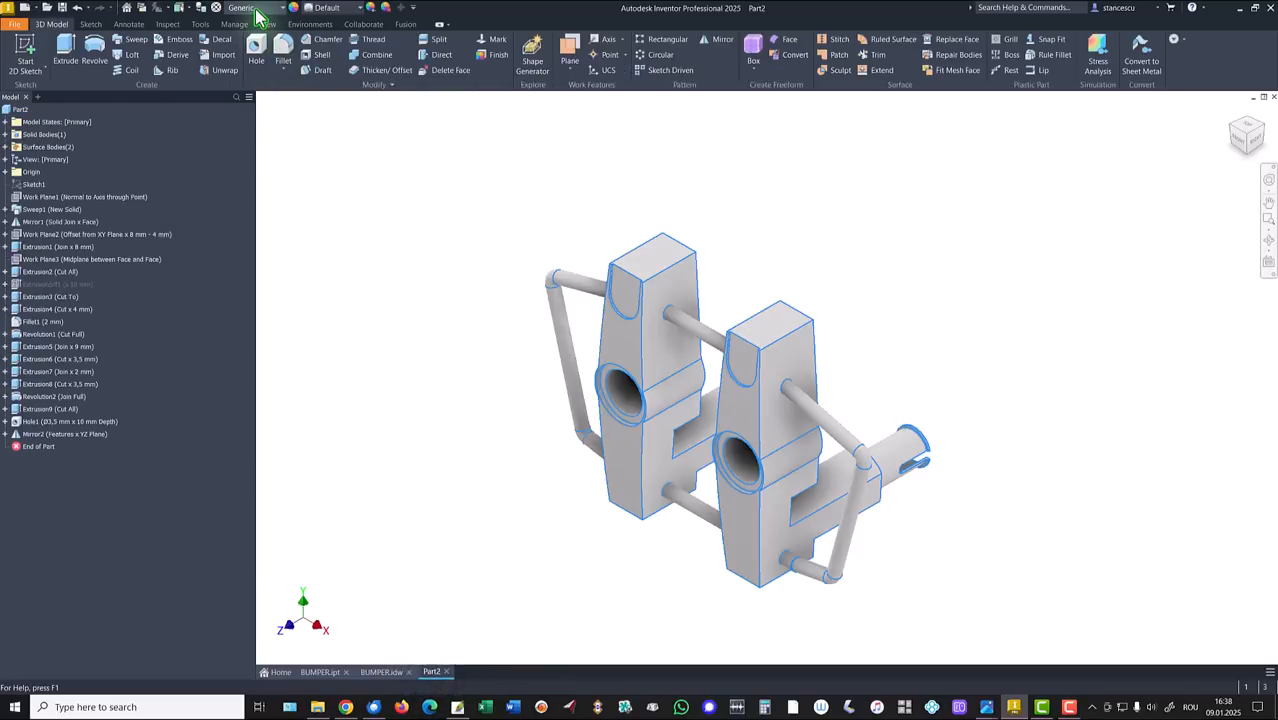
click(250, 8)
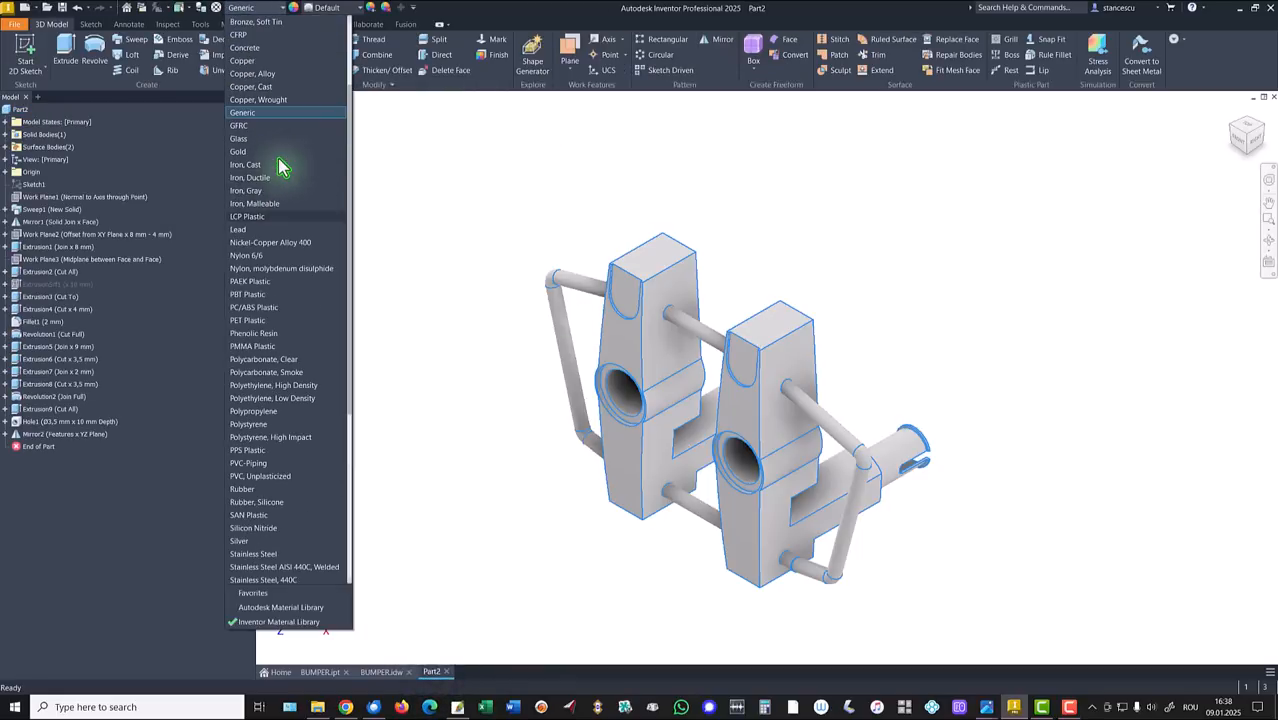
scroll(280, 165, up, 3)
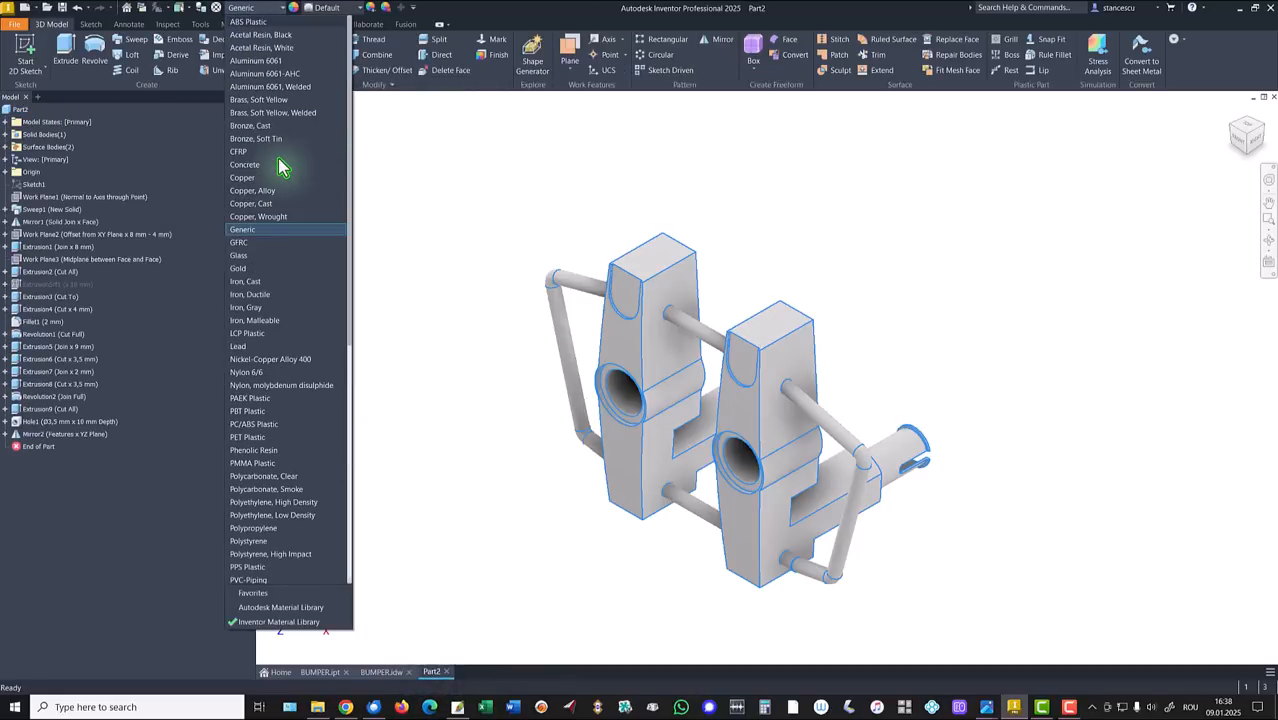
click(252, 22)
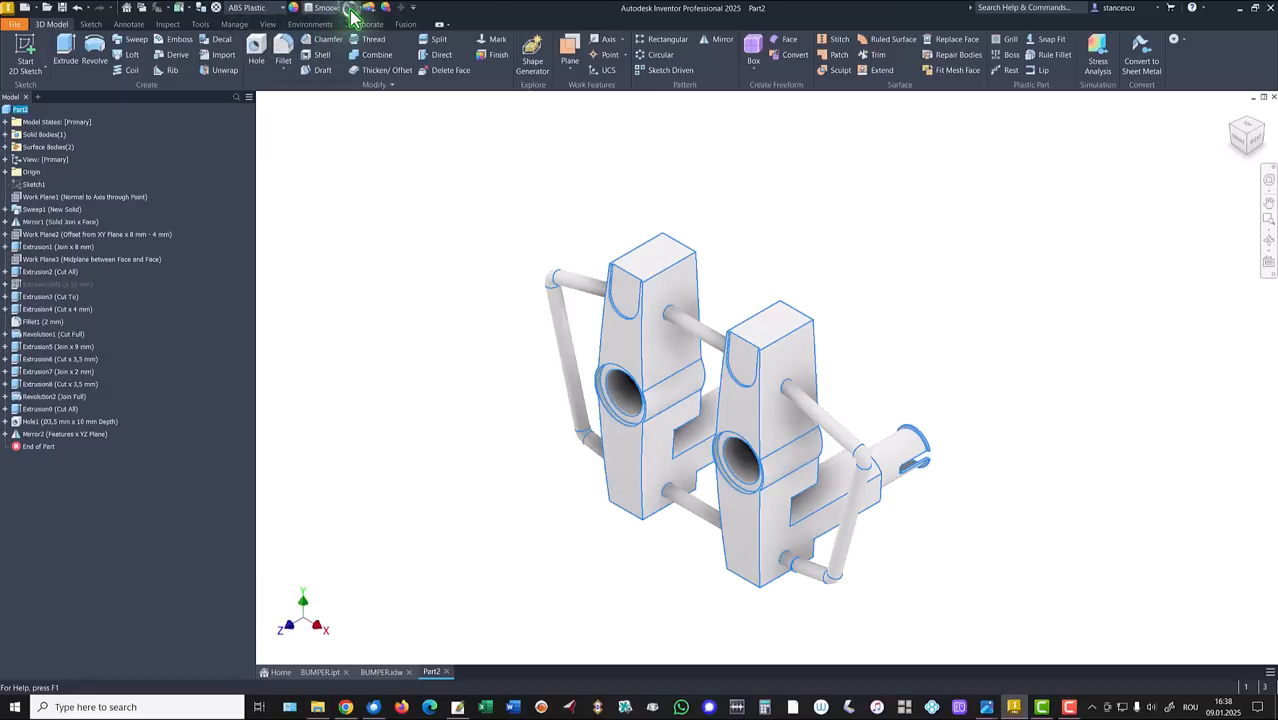
Apply the Smooth - Ivory appearance to the whole part and clear the selection.
click(352, 13)
scroll(348, 145, up, 2)
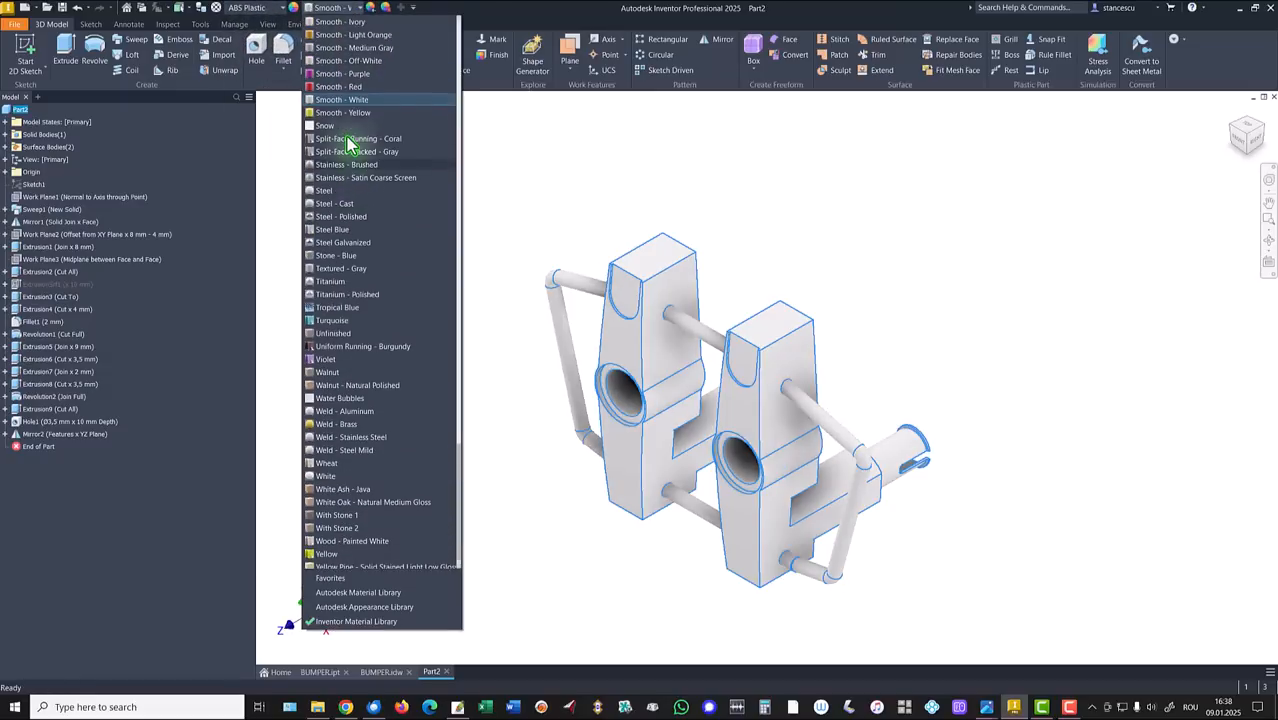
scroll(348, 145, up, 3)
click(345, 45)
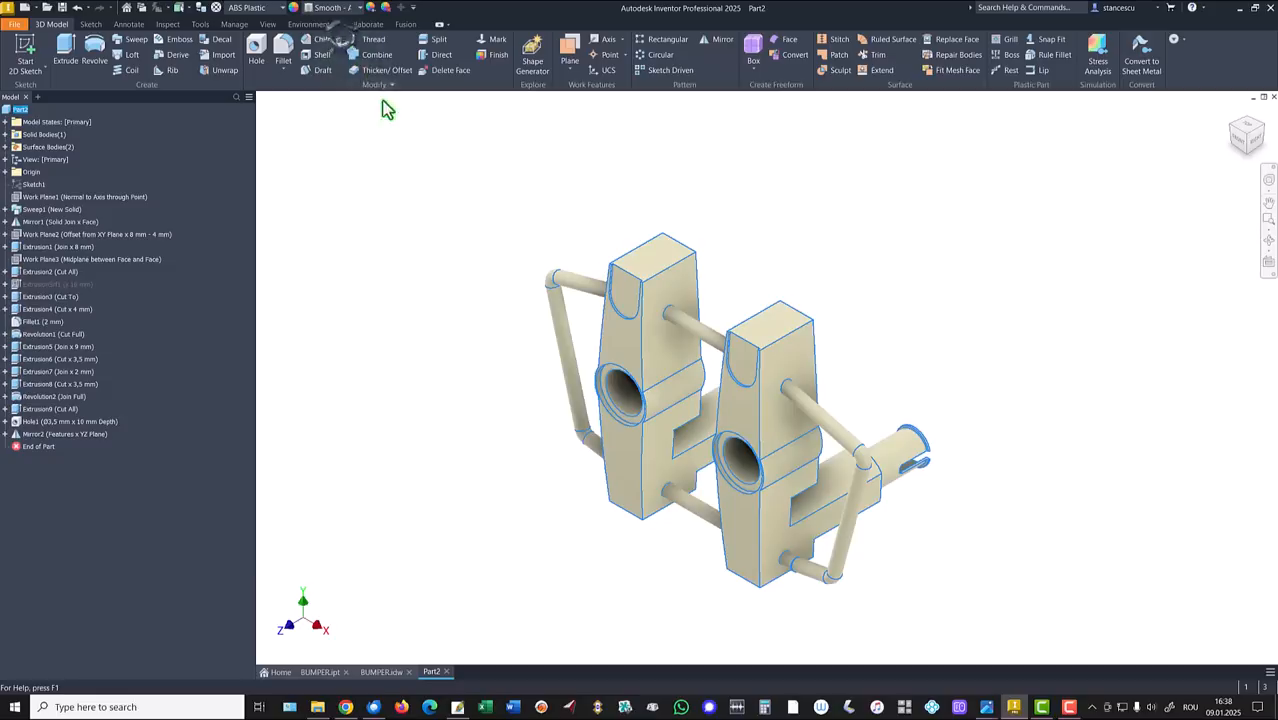
click(972, 241)
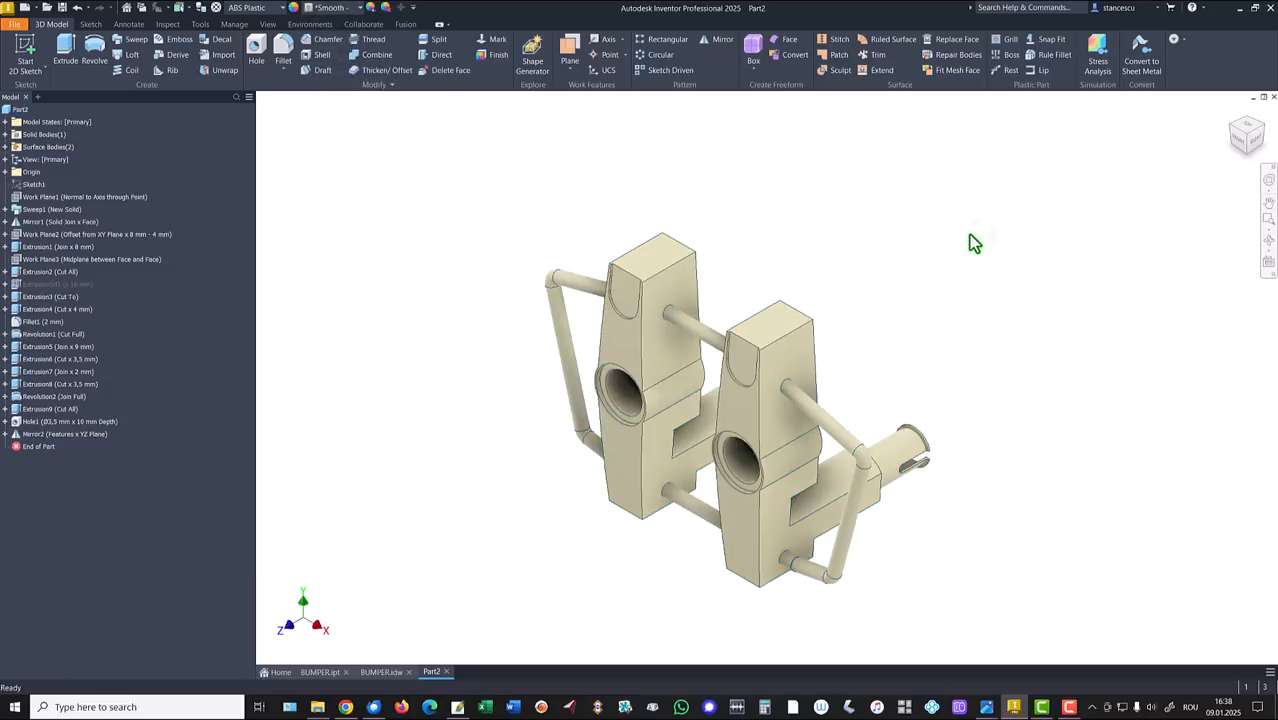
Display Part2 in the Shaded visual style and set its lighting style to Default Lights.
click(267, 24)
click(228, 55)
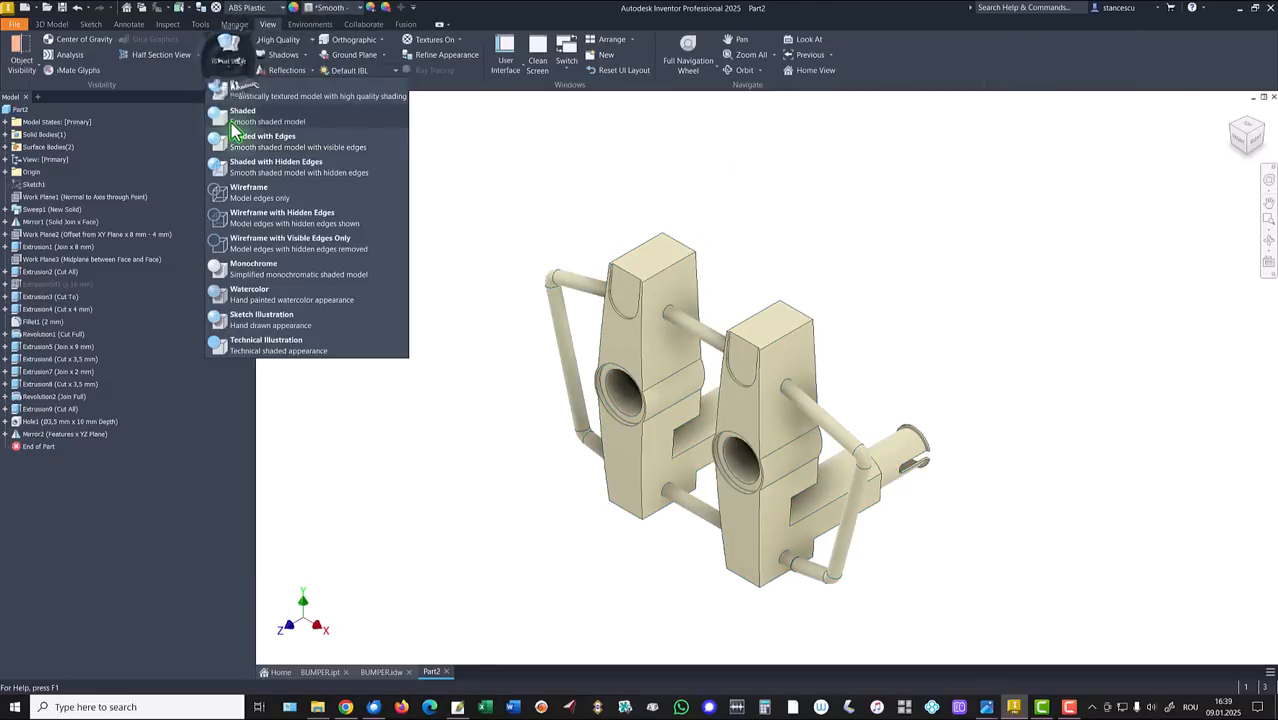
click(232, 121)
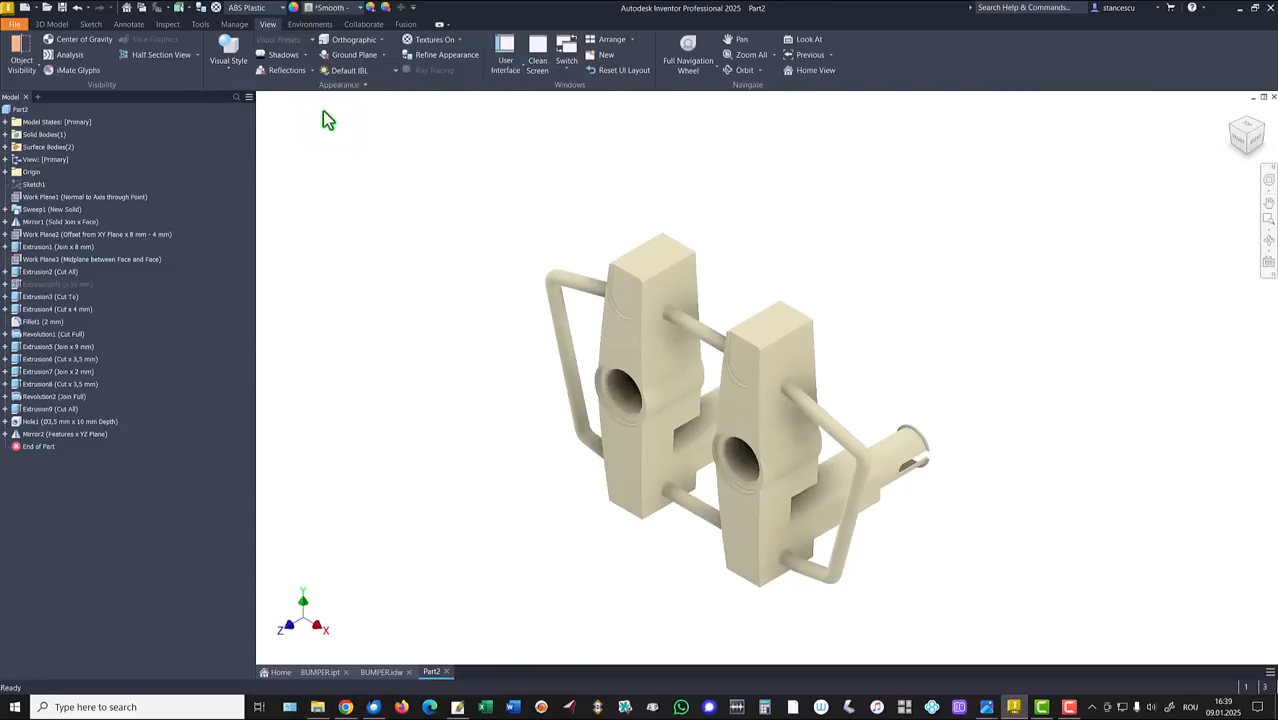
click(342, 72)
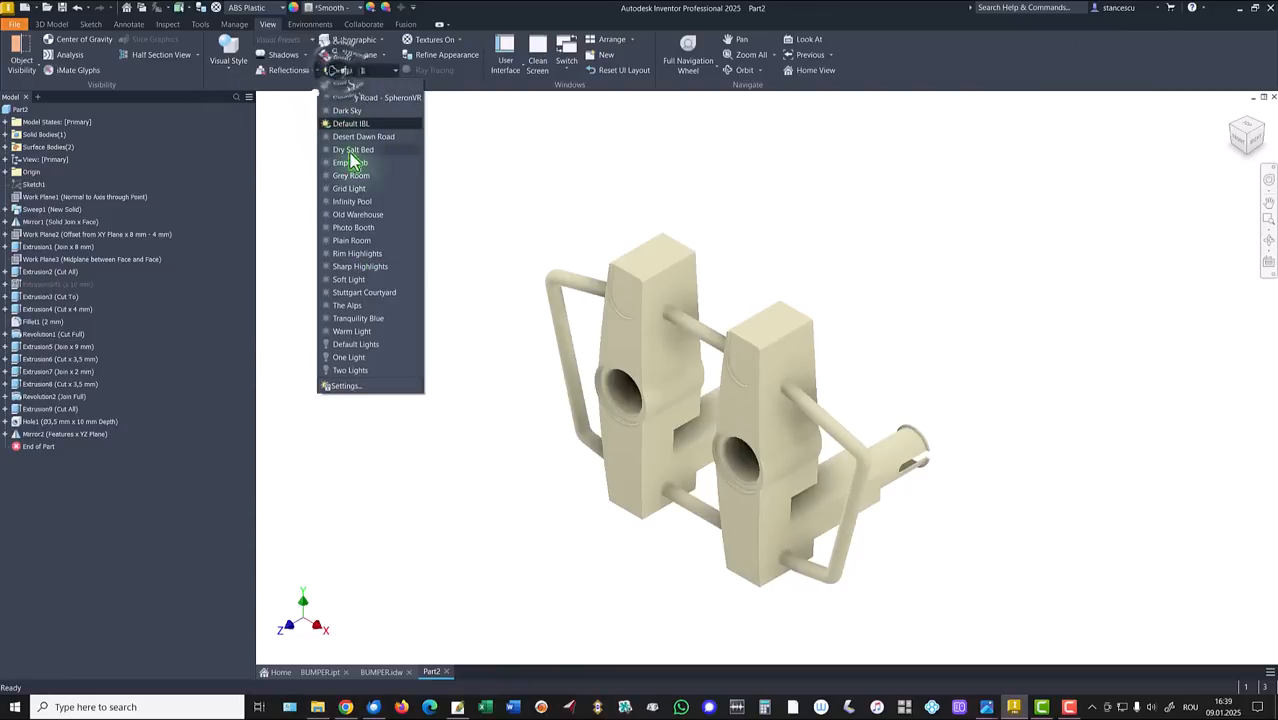
click(365, 344)
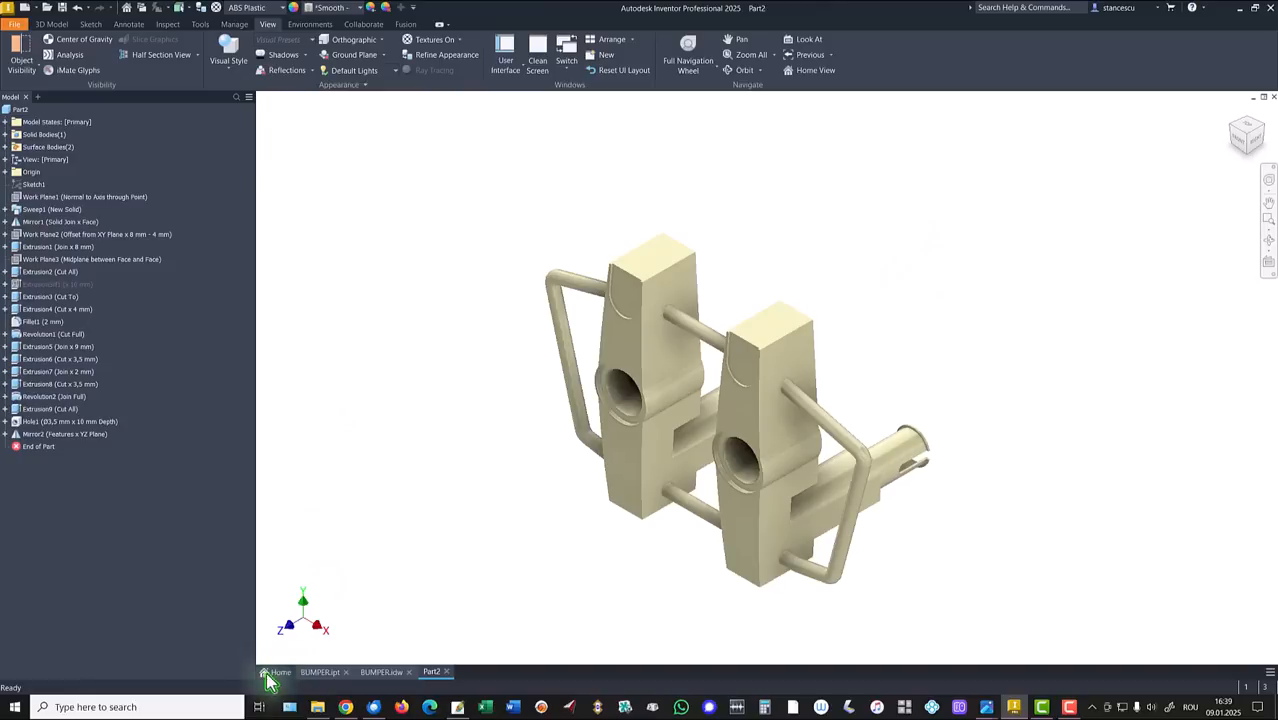
Compare Part2 with the original BUMPER.ipt model in the same home view, ending on Part2.
click(310, 673)
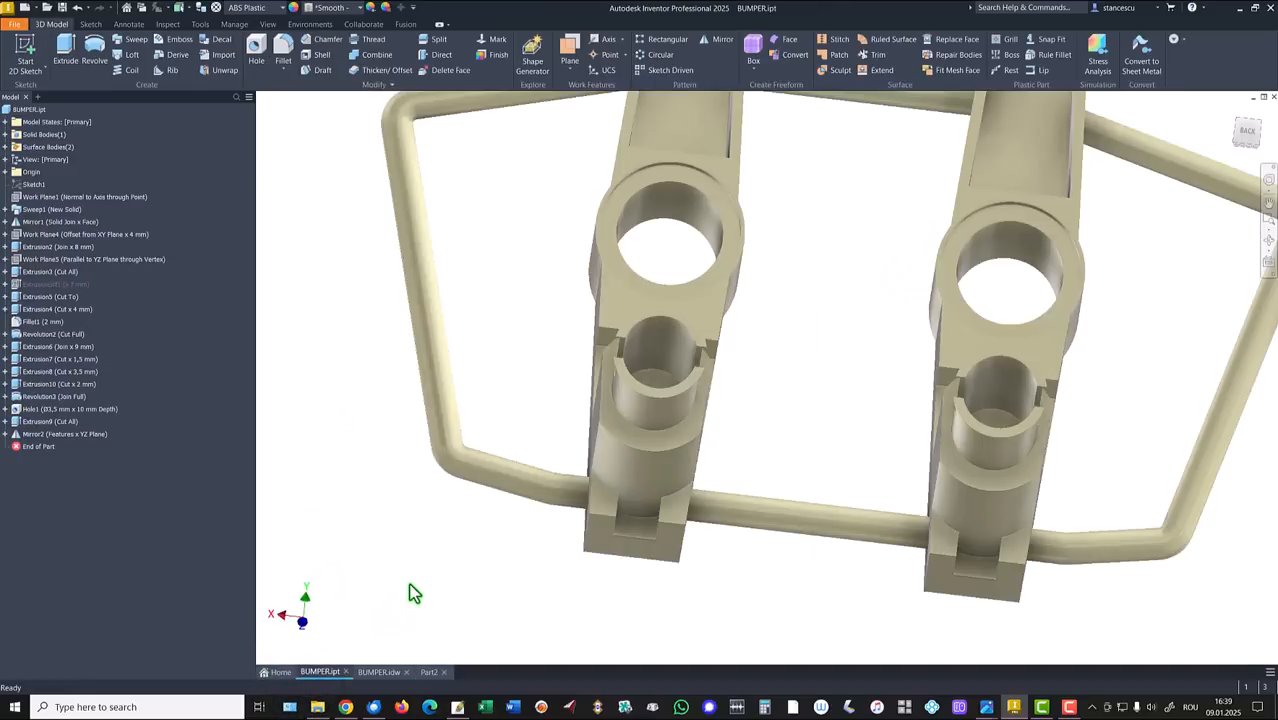
key(F6)
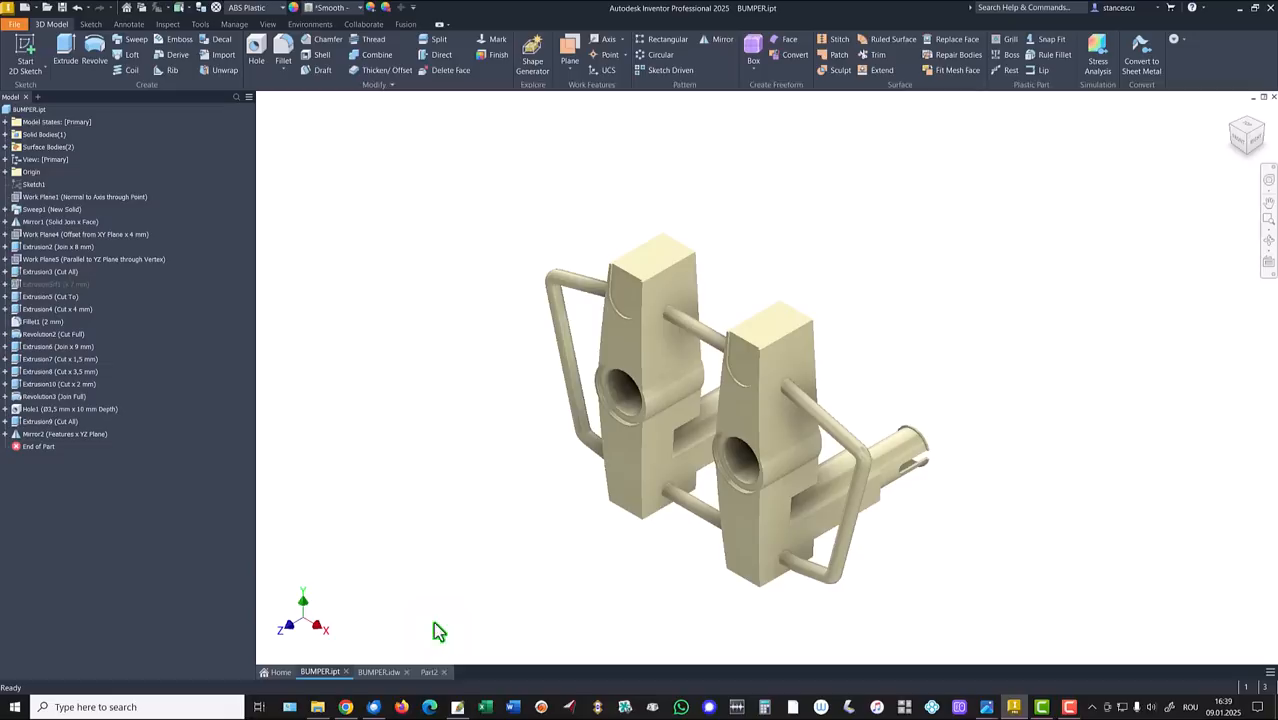
click(428, 673)
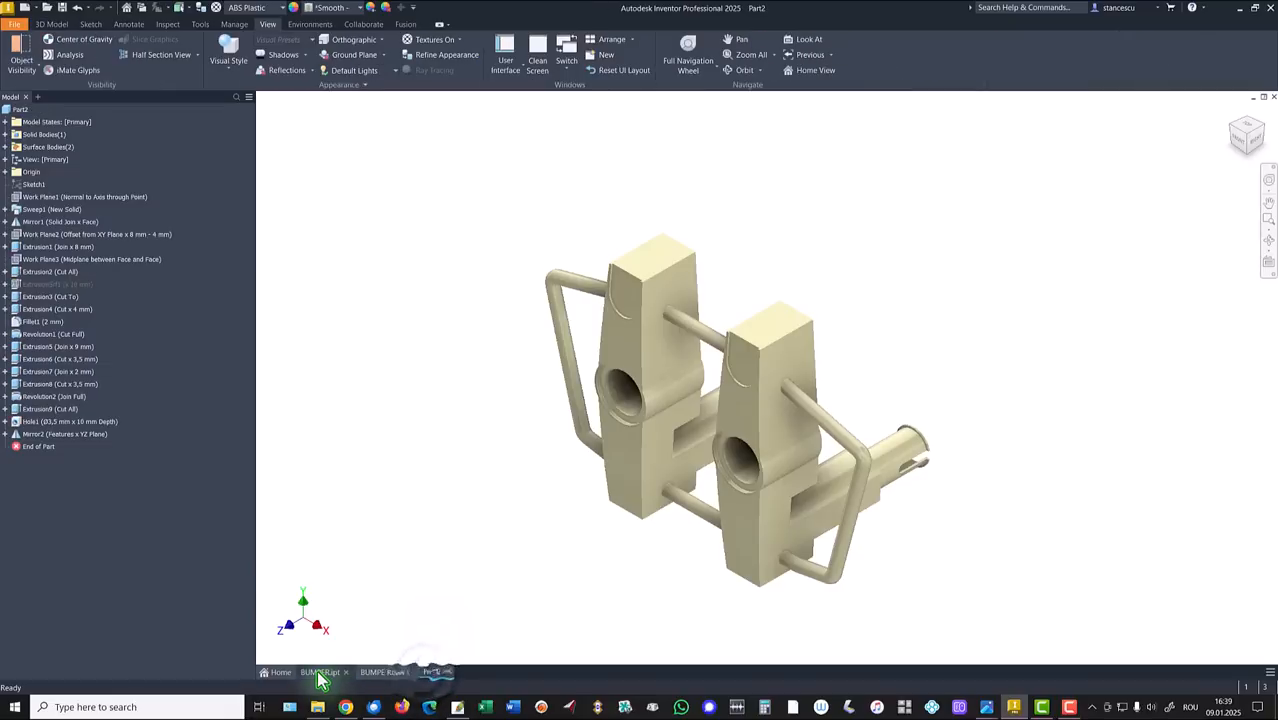
click(318, 672)
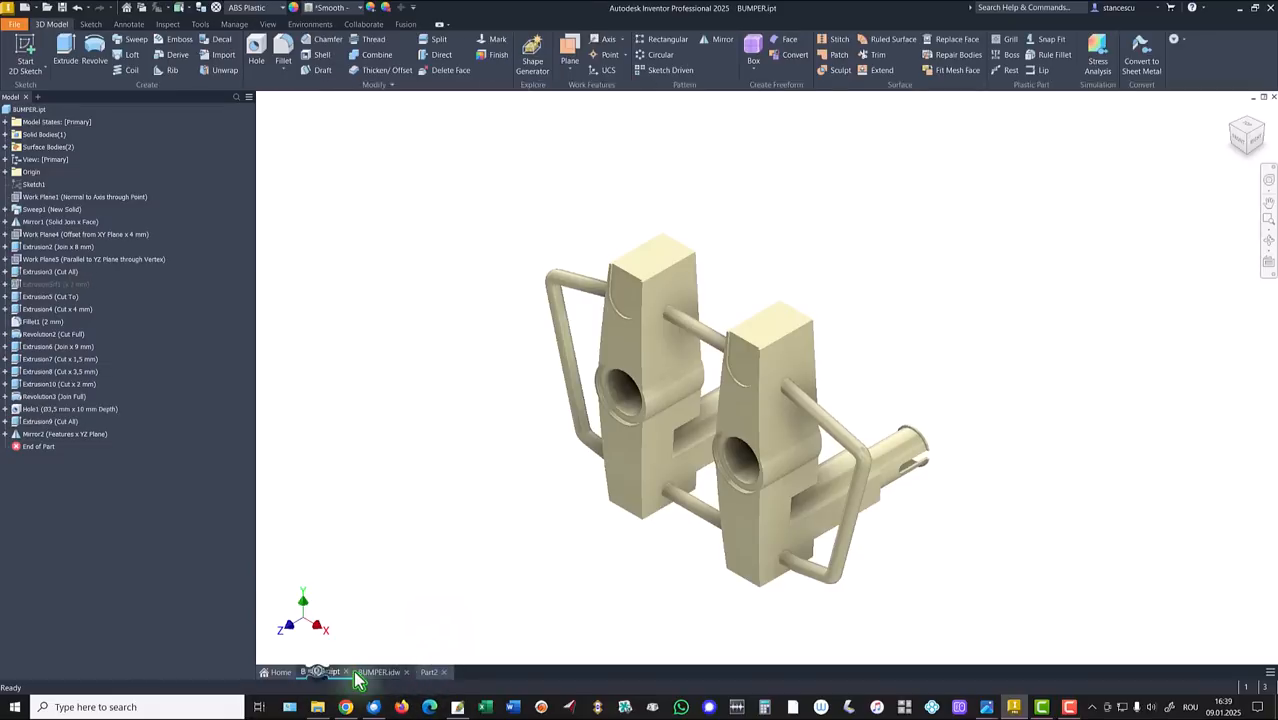
click(430, 672)
click(455, 517)
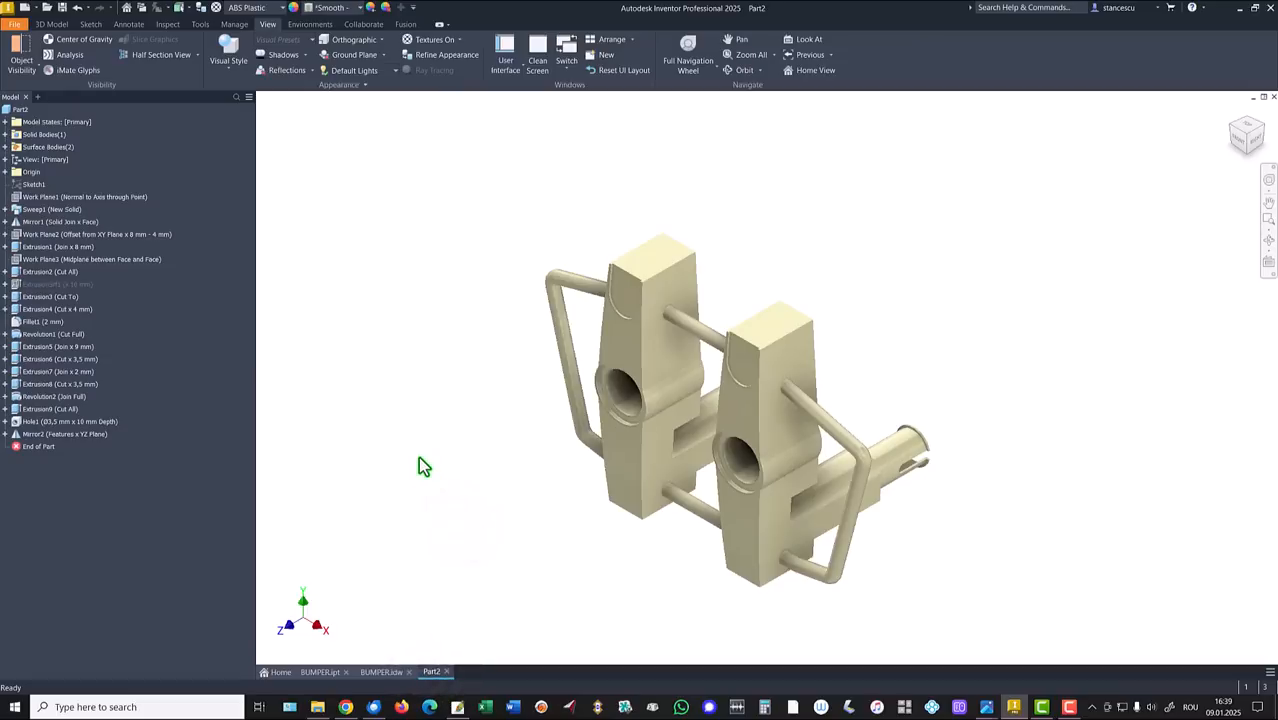